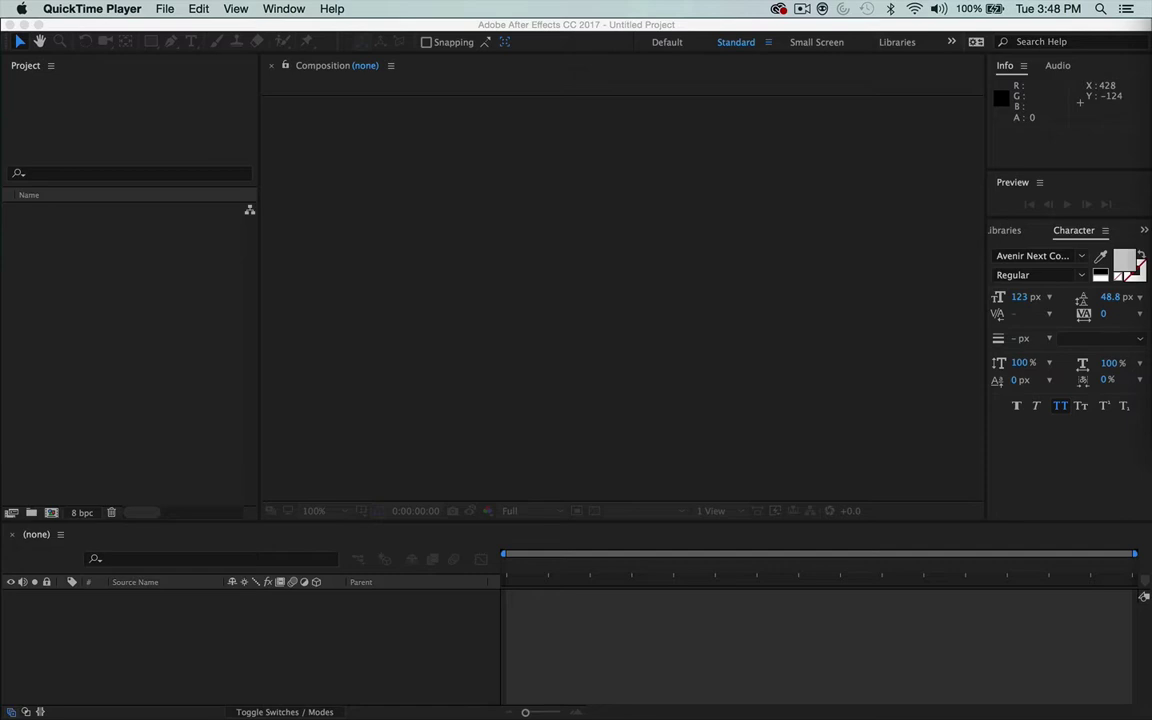
pyautogui.press('super+Tab')
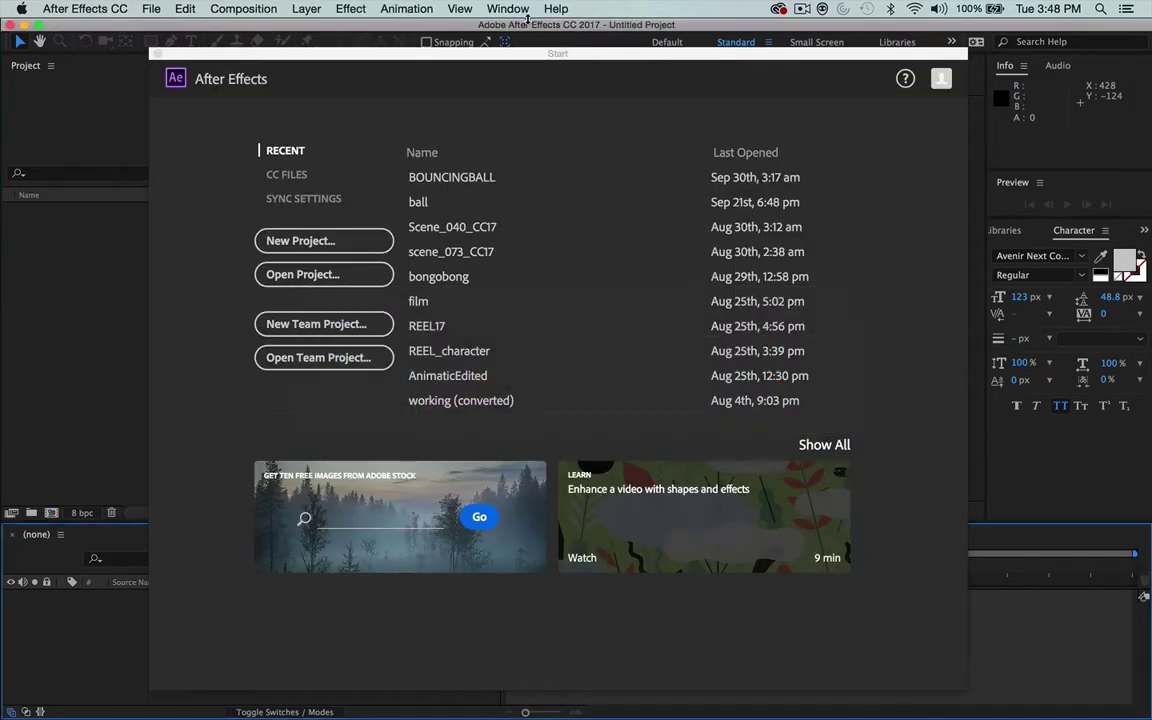
pyautogui.press('super+Tab')
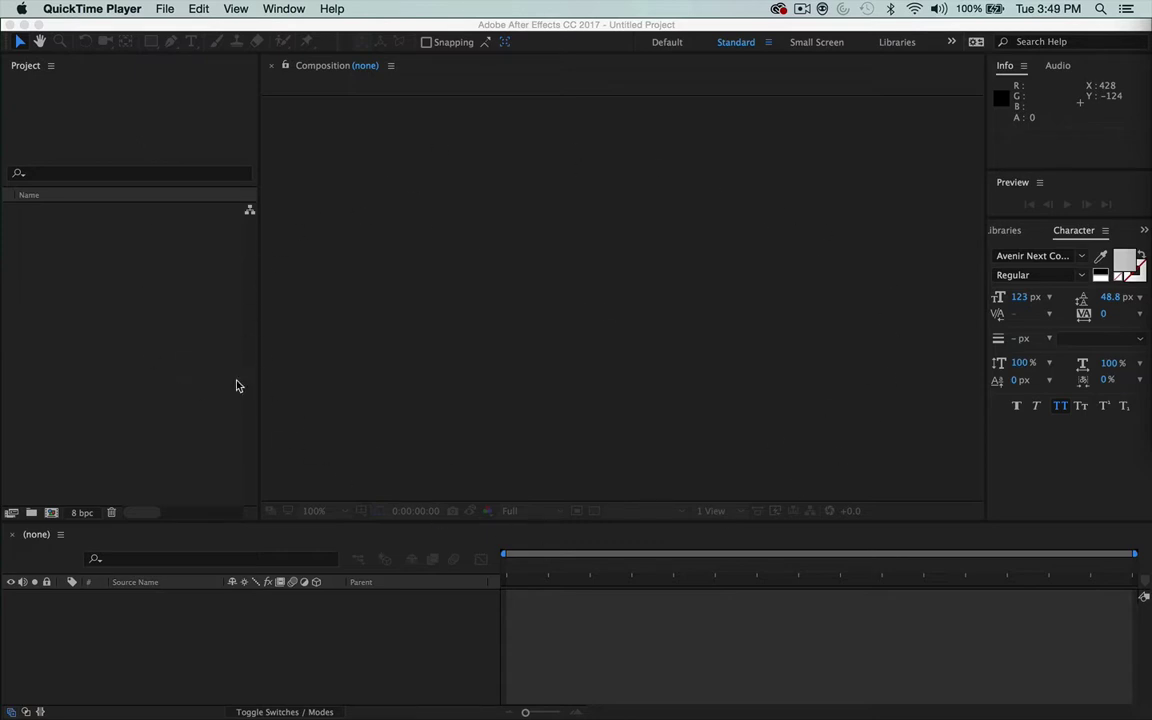
pyautogui.click(699, 584)
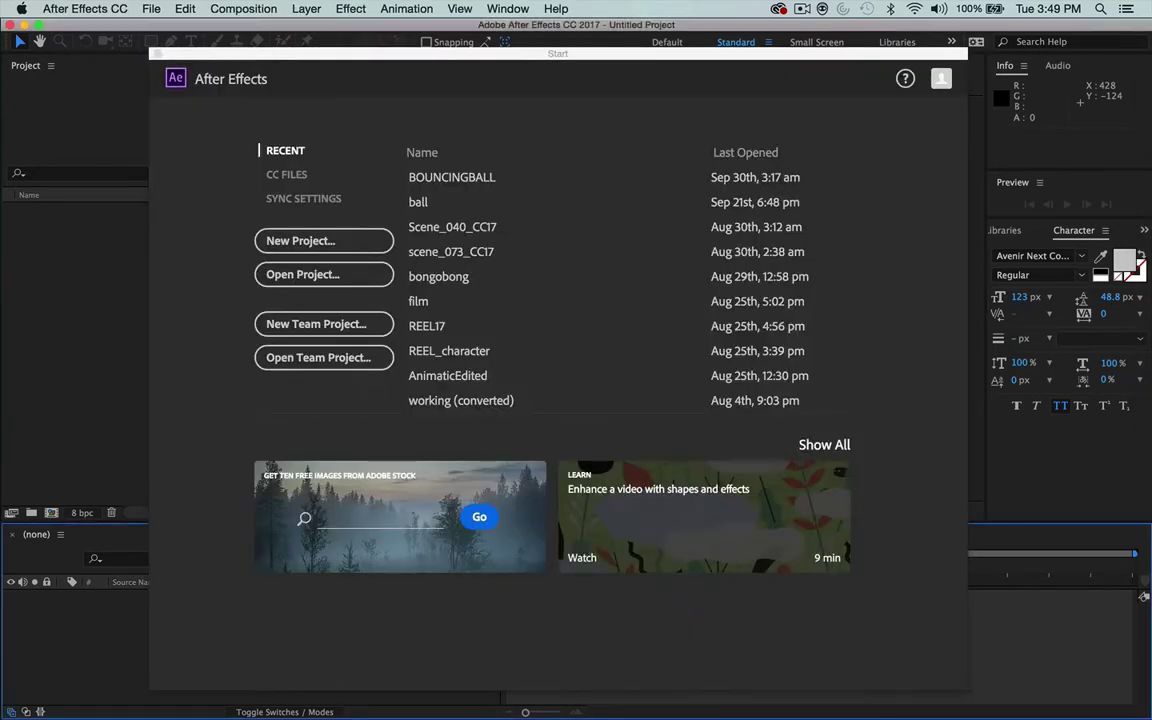
pyautogui.press('super+Tab')
pyautogui.moveTo(1040, 48); pyautogui.dragTo(463, 103)
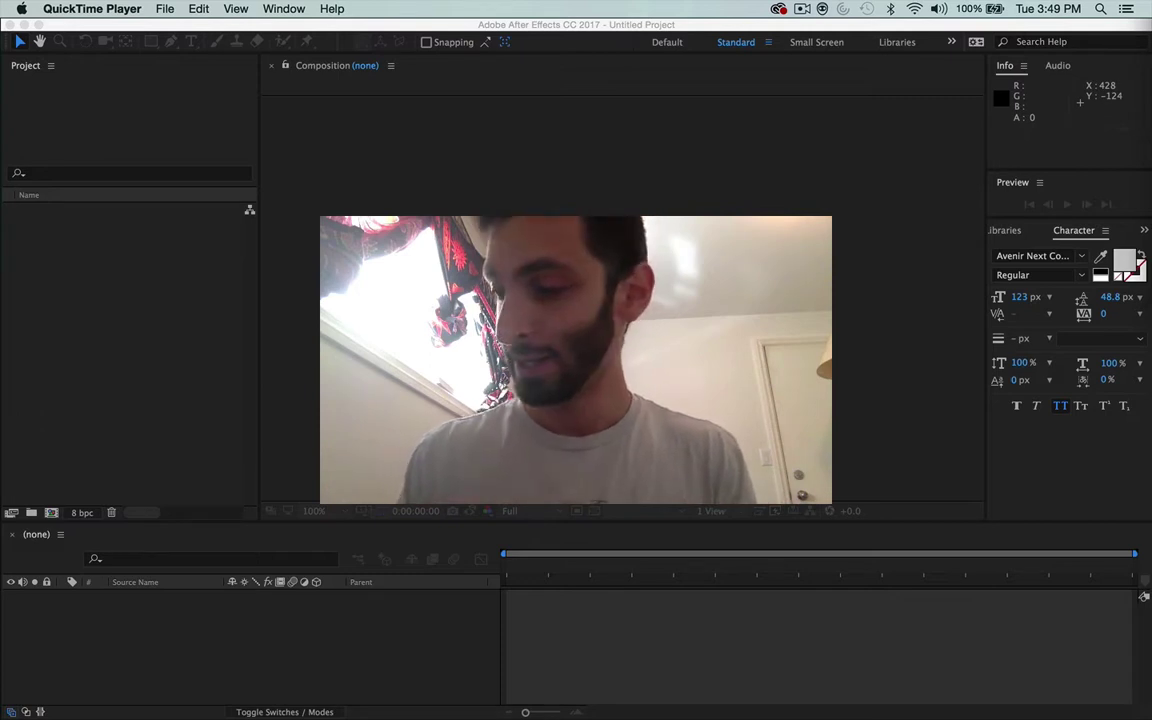
# Step: Switch to After Effects and start a new project from the Start window
pyautogui.press('super+Tab')
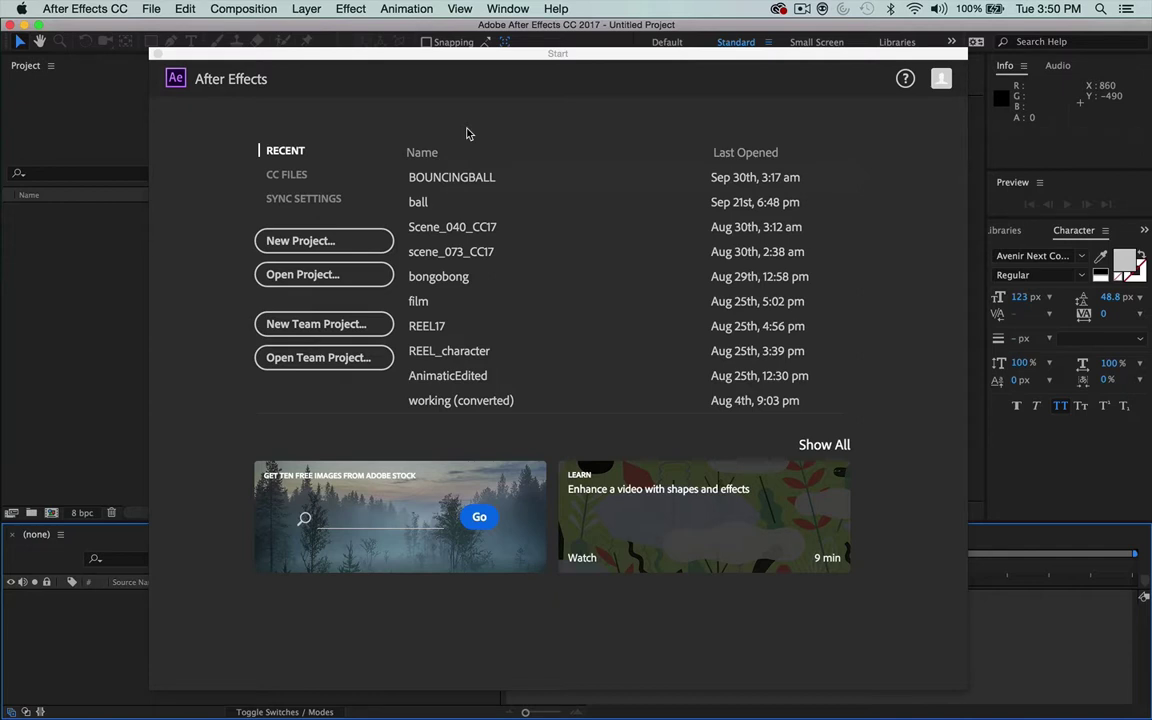
pyautogui.click(395, 55)
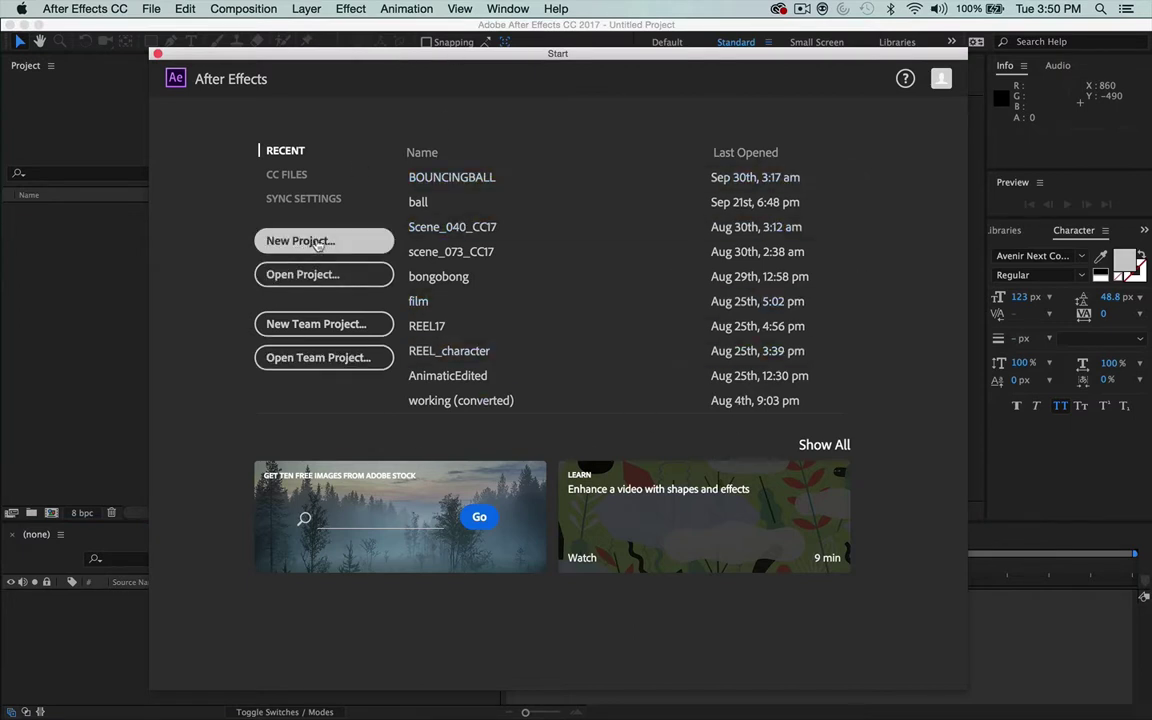
pyautogui.click(355, 241)
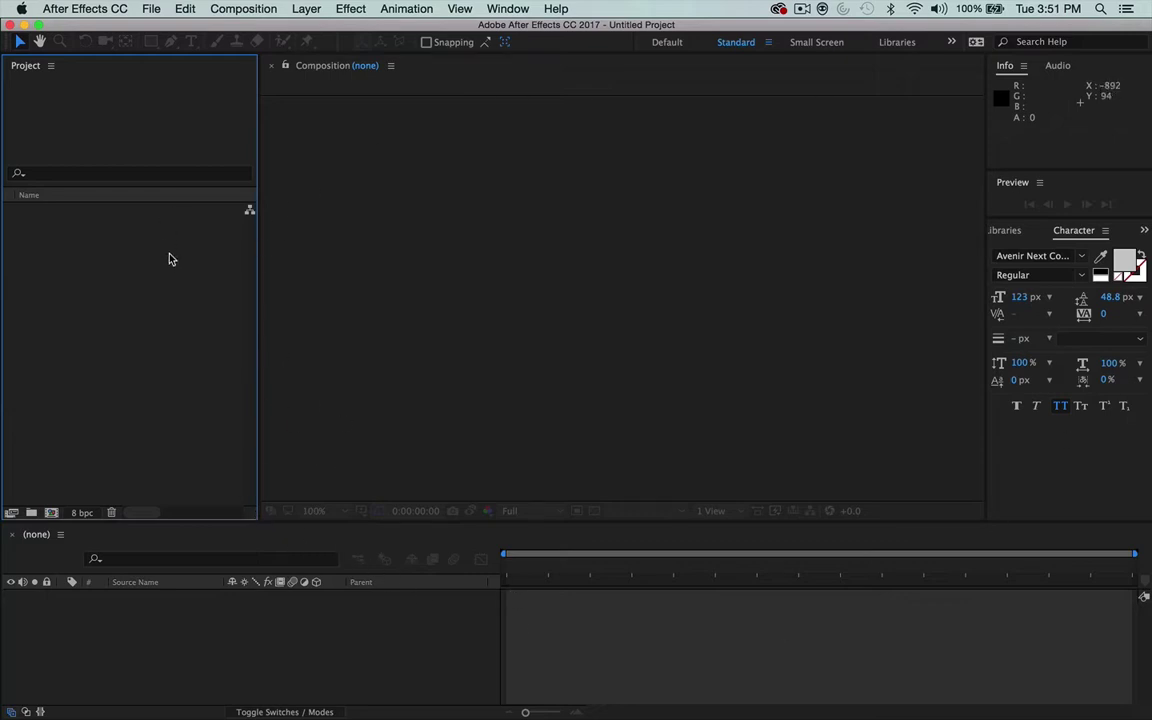
# Step: Examine the workspace areas: the Project, Composition, Timeline and Info panels
pyautogui.click(400, 258)
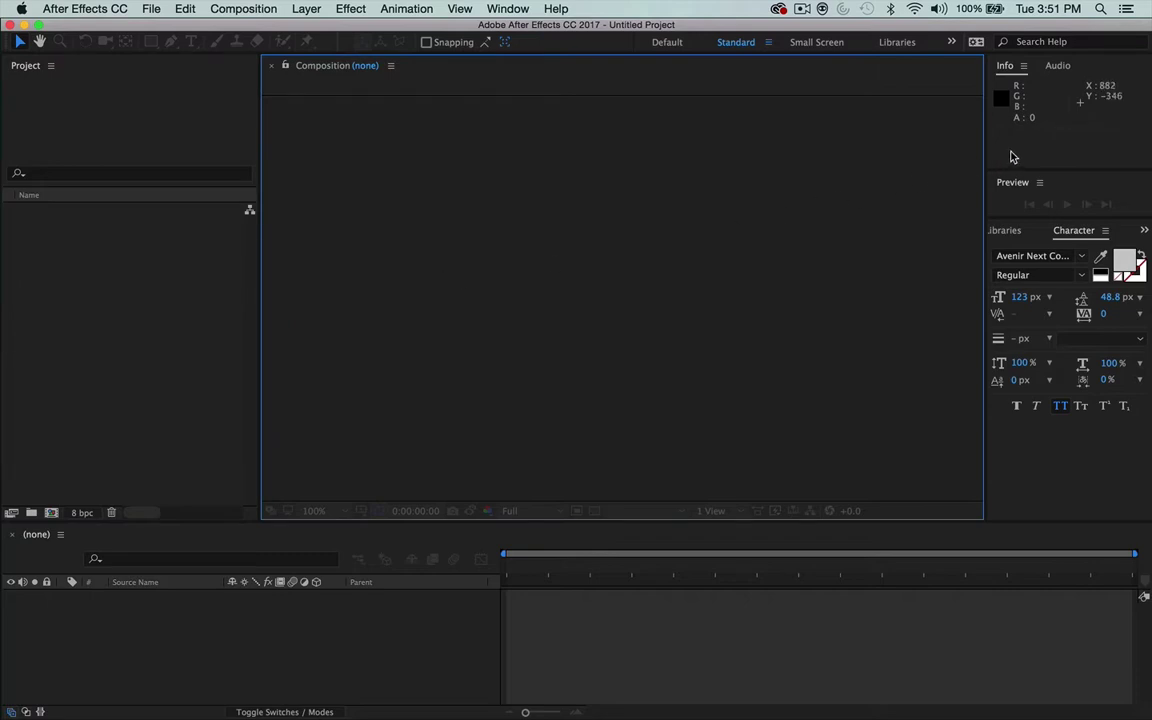
pyautogui.click(789, 599)
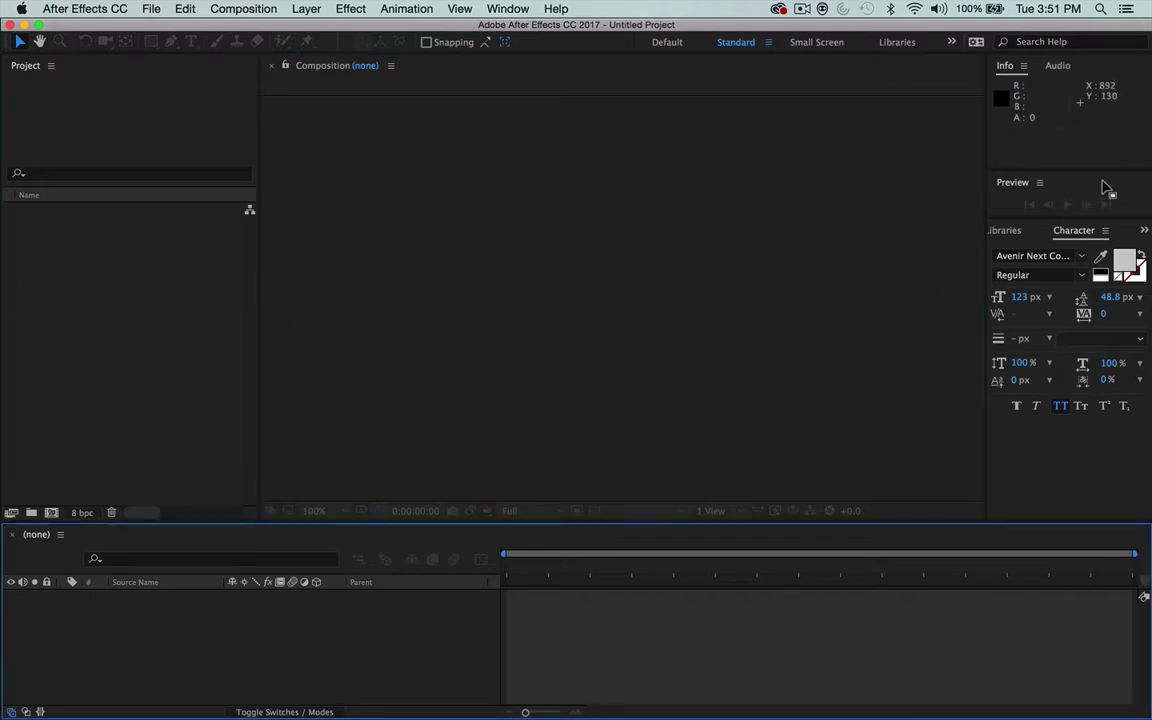
pyautogui.click(1090, 160)
pyautogui.click(697, 206)
pyautogui.click(204, 170)
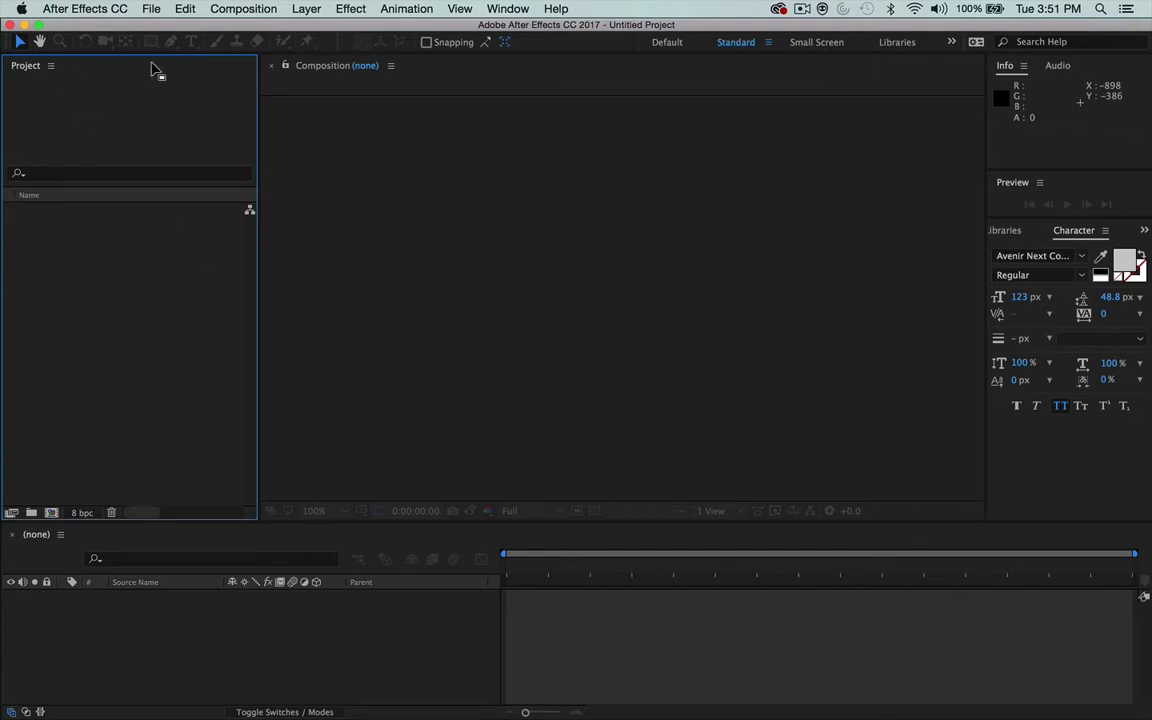
pyautogui.click(475, 157)
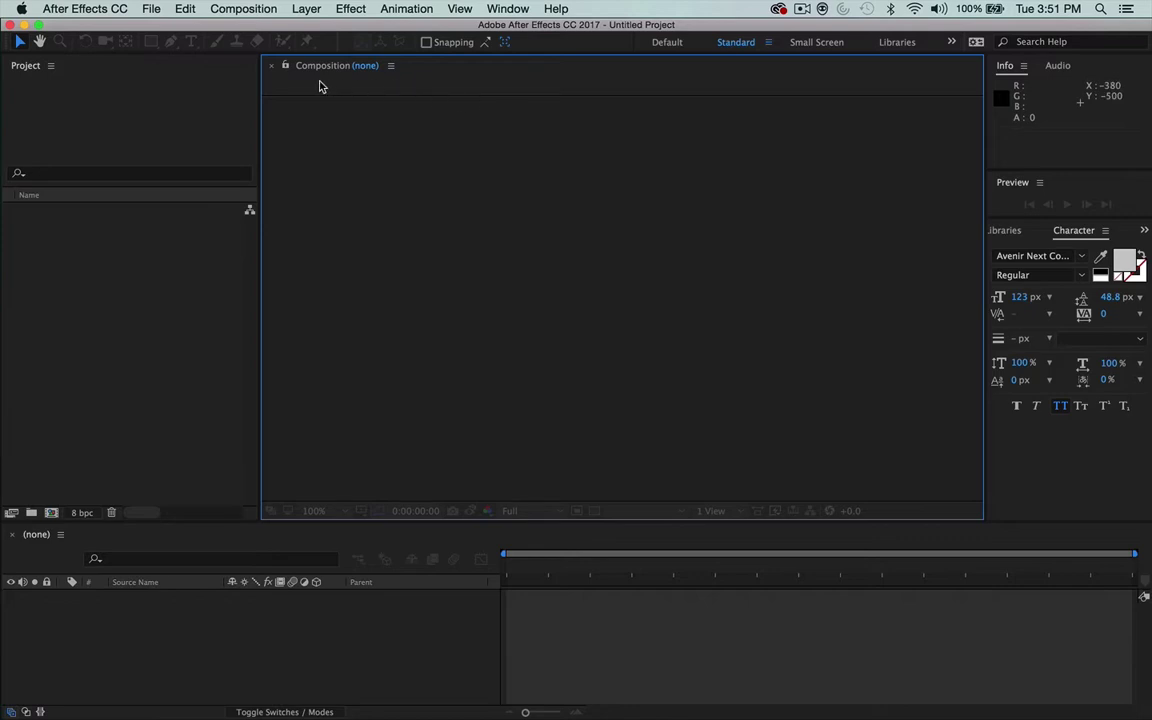
pyautogui.click(394, 626)
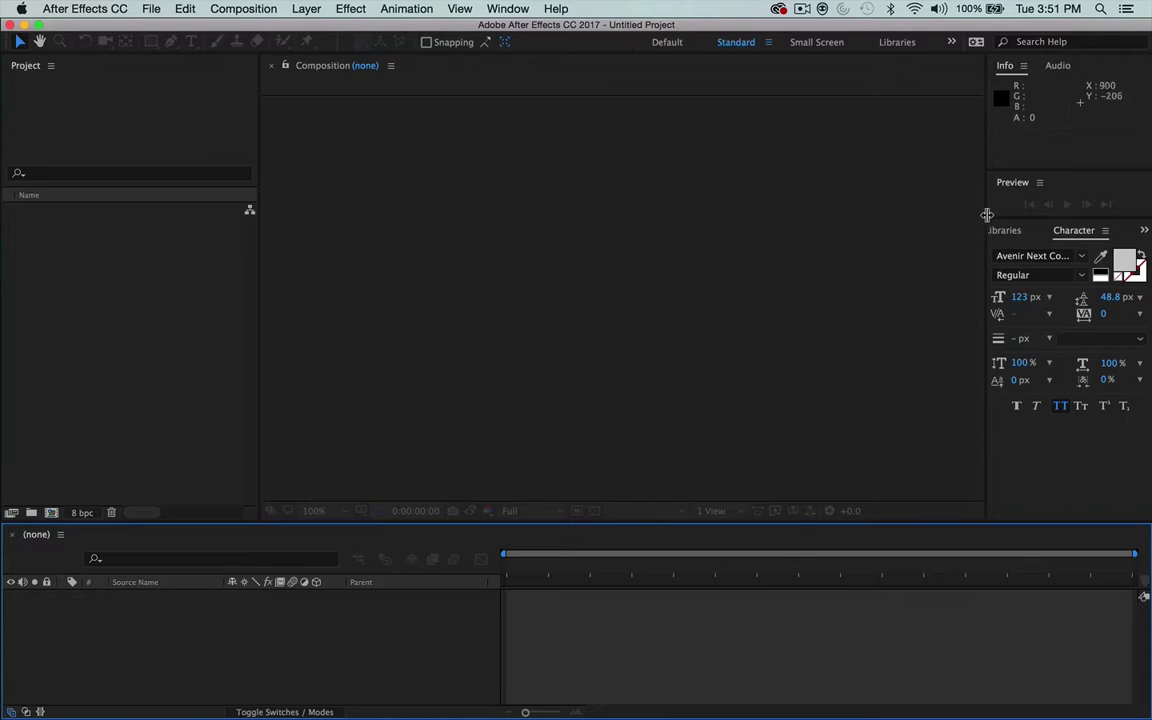
# Step: Widen the Composition panel by narrowing the Info, Preview and Character panels, and check the list of available panels
pyautogui.moveTo(990, 215); pyautogui.dragTo(1090, 212)
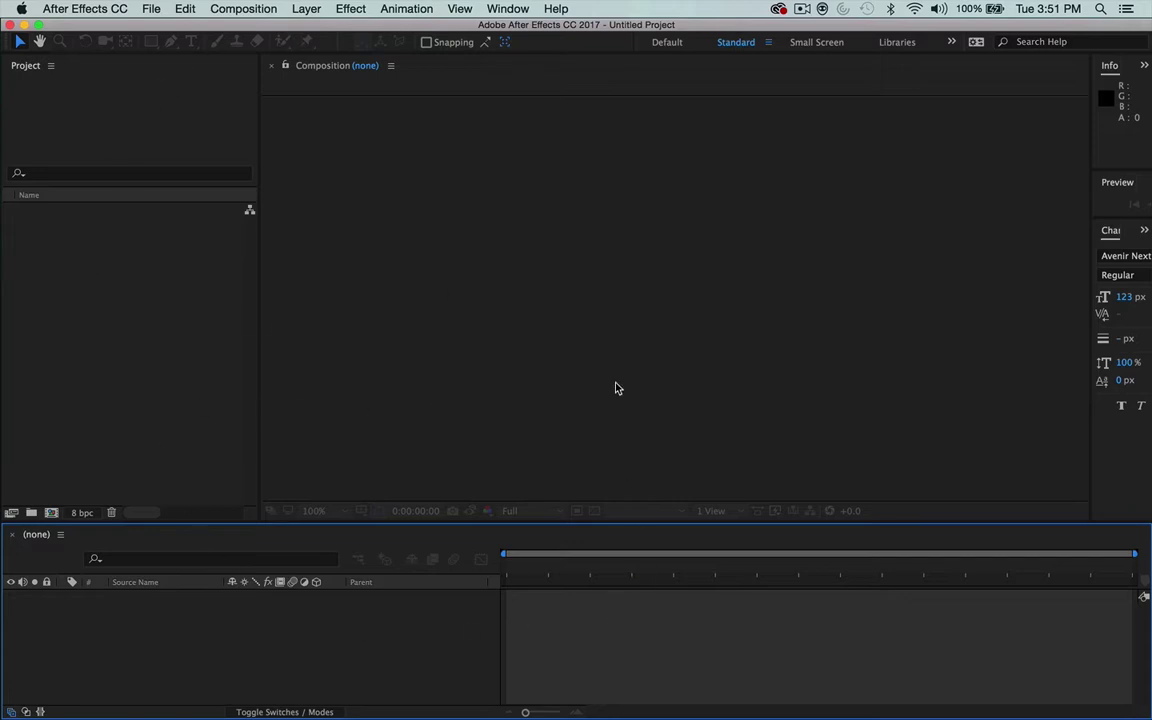
pyautogui.click(506, 9)
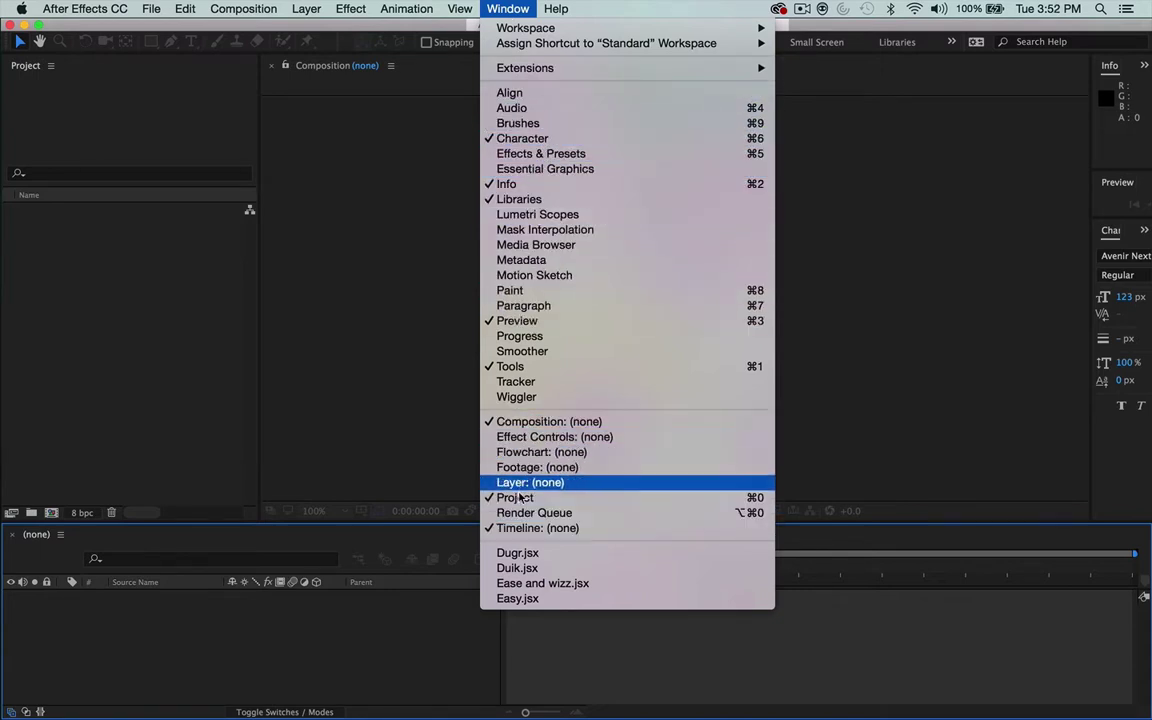
pyautogui.click(398, 374)
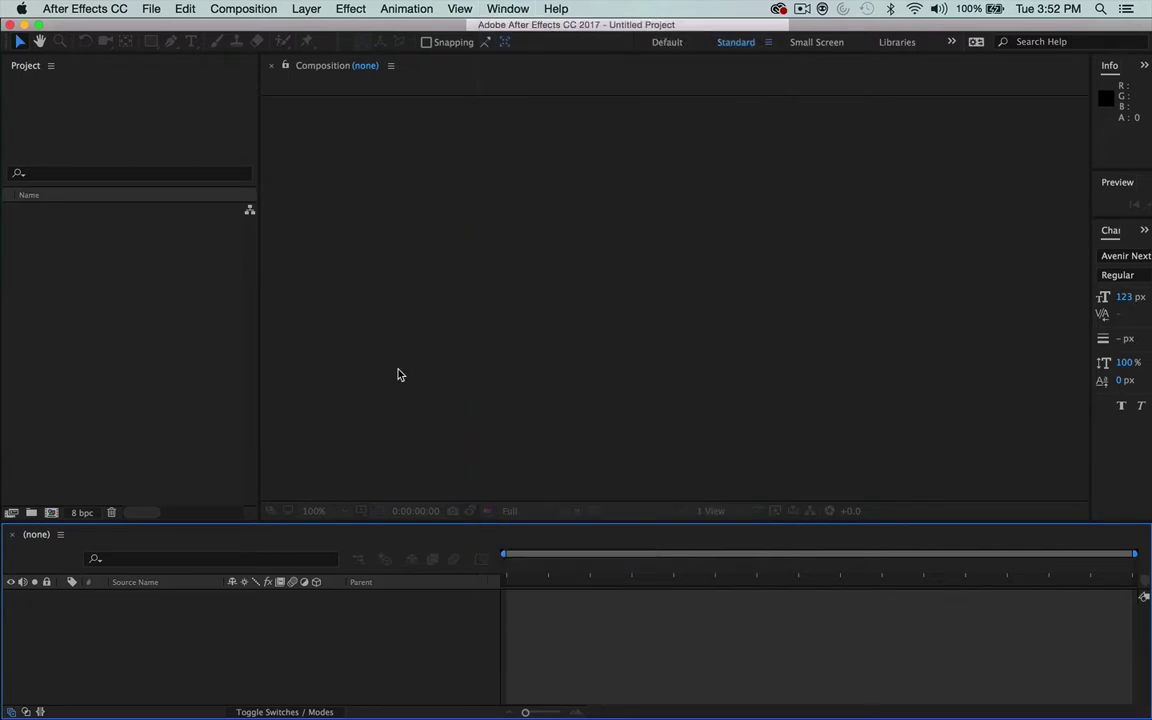
pyautogui.click(452, 227)
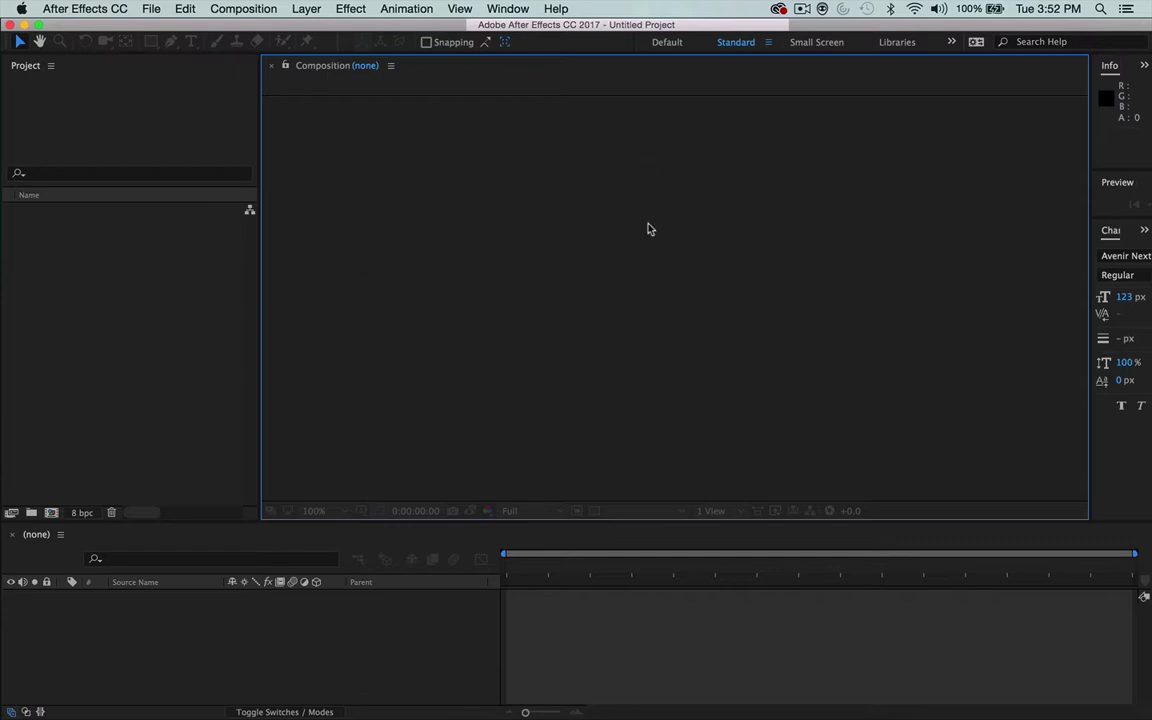
# Step: Create an HDTV 1080 24 composition named bouncingBall with a 5-second duration and a black background
pyautogui.click(269, 10)
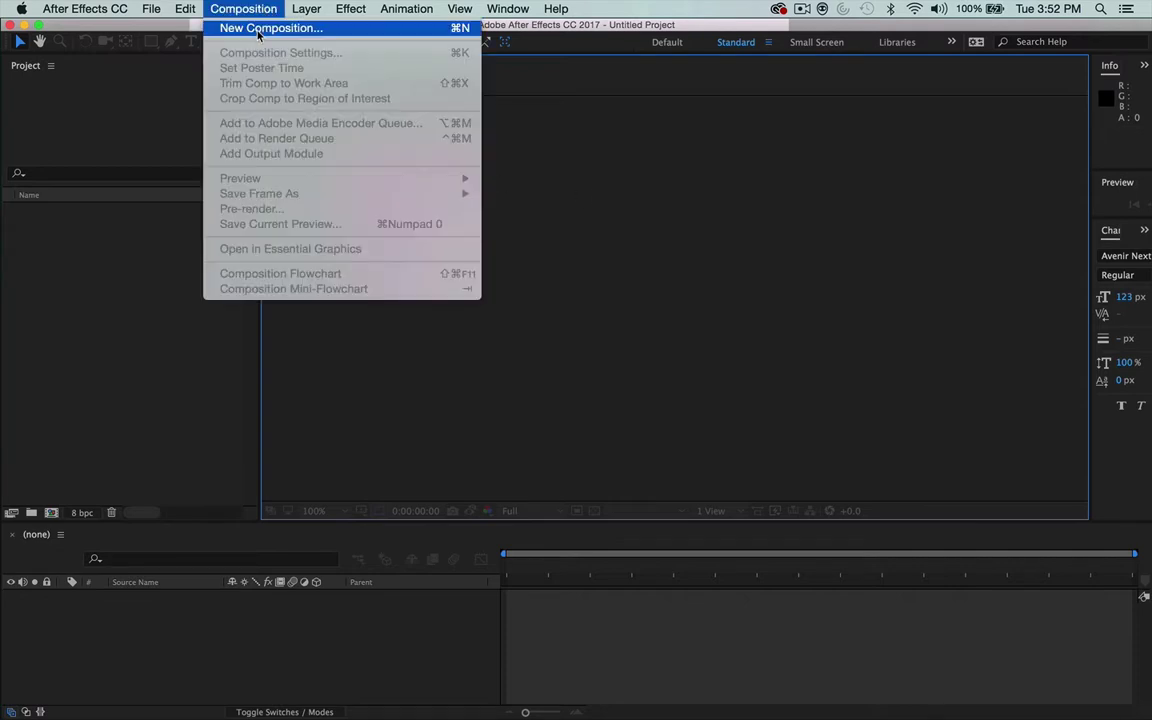
pyautogui.click(408, 36)
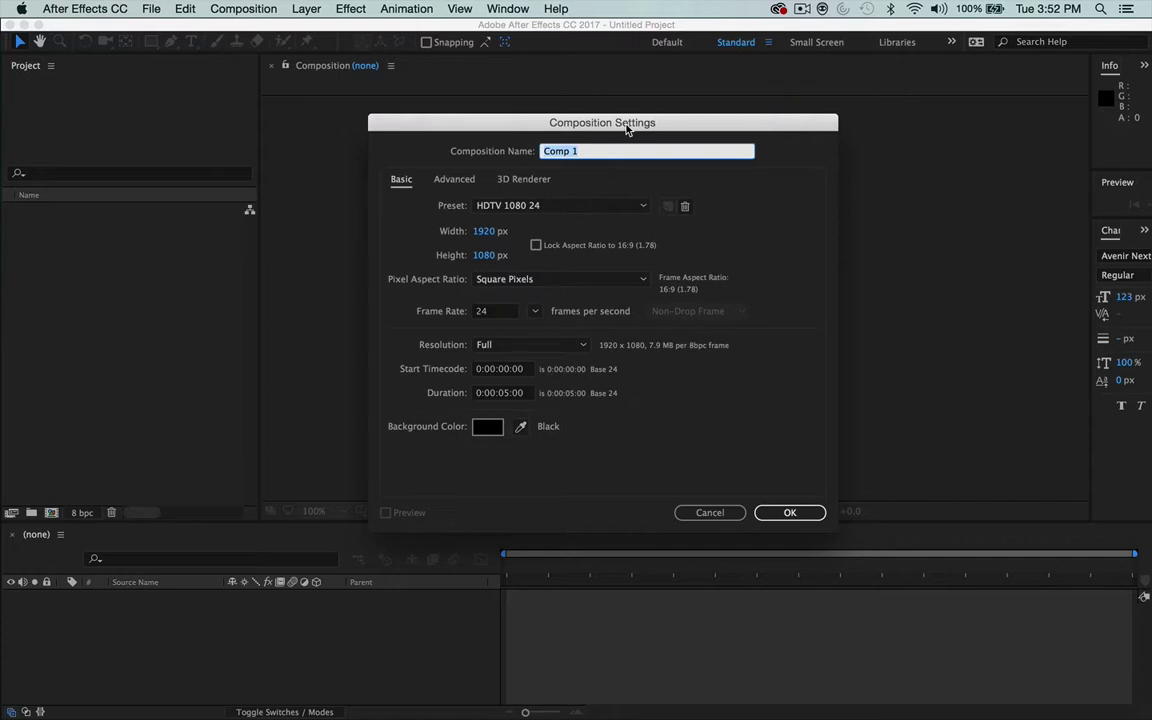
pyautogui.moveTo(627, 128); pyautogui.dragTo(559, 95)
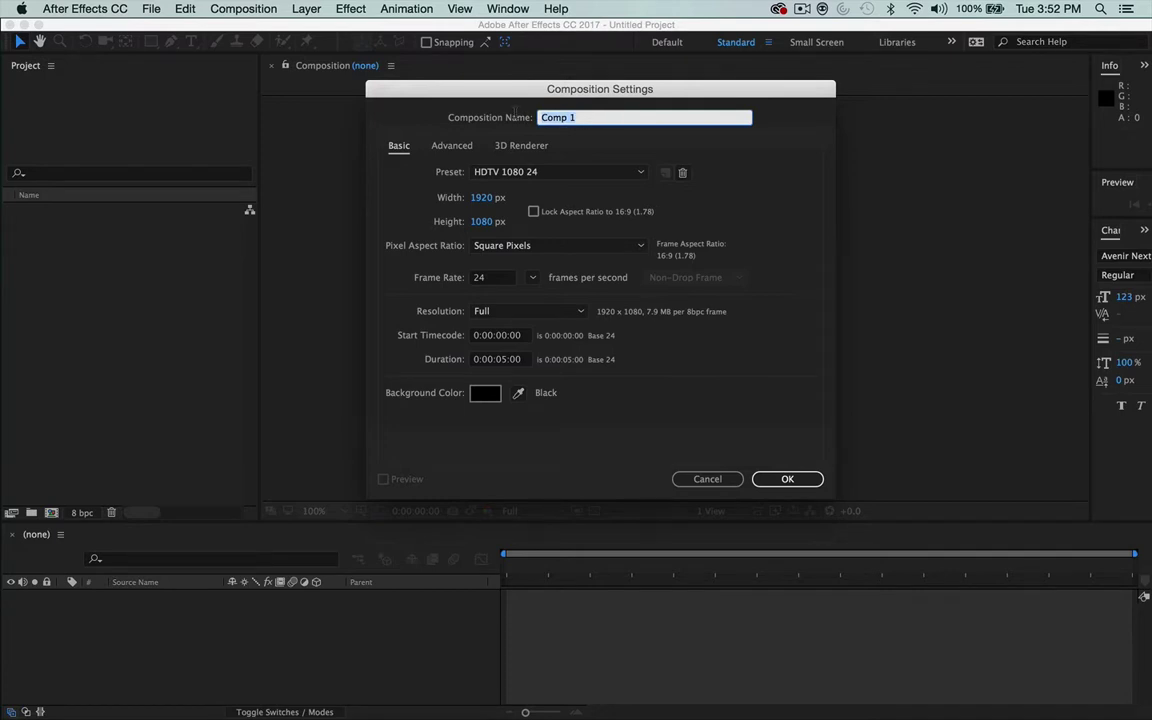
pyautogui.write('bouncingBall')
pyautogui.click(504, 362)
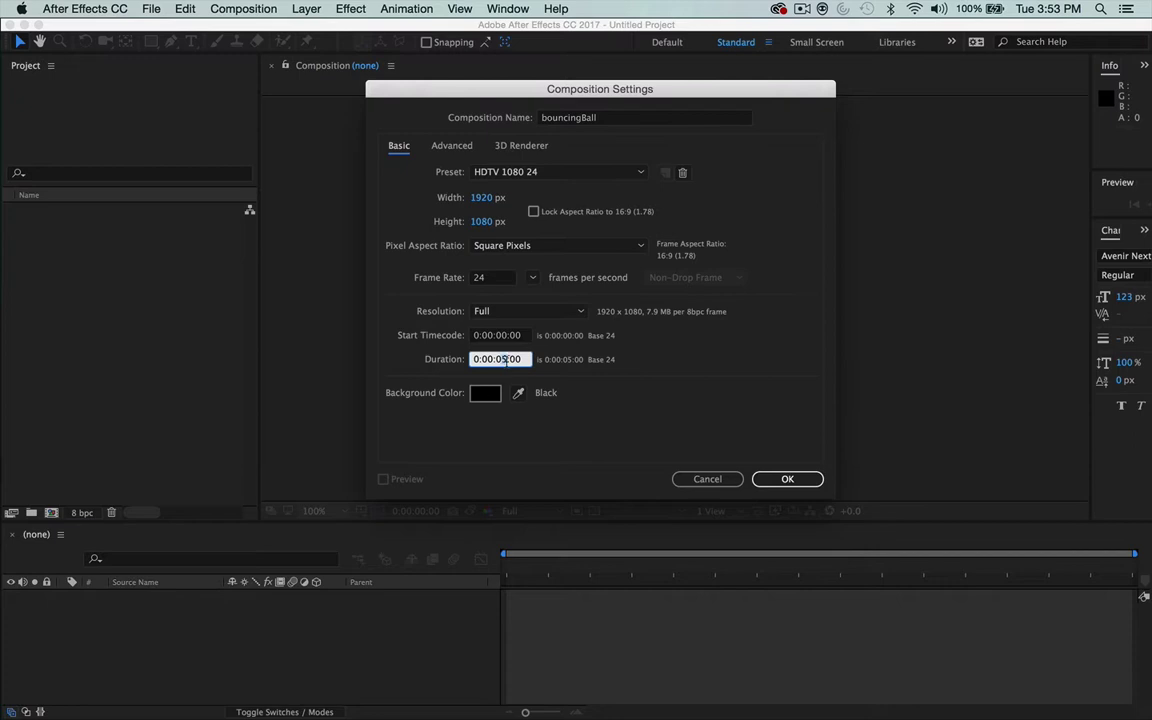
pyautogui.click(673, 415)
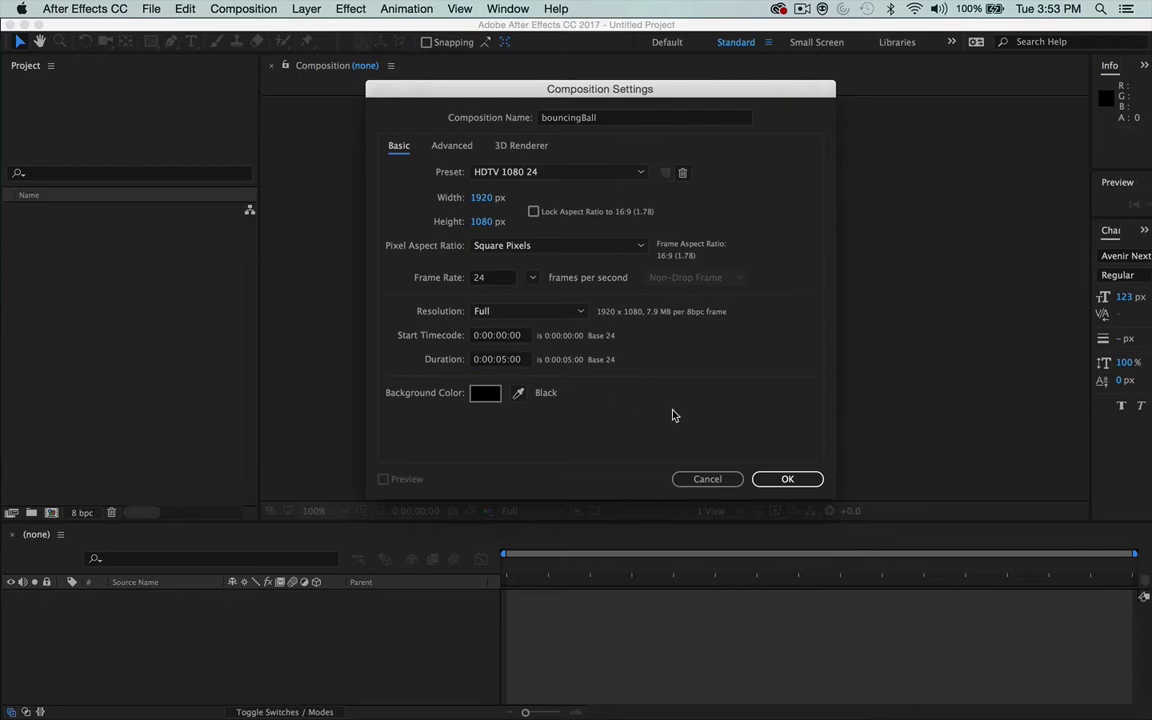
pyautogui.click(483, 395)
pyautogui.press('Return')
pyautogui.click(788, 479)
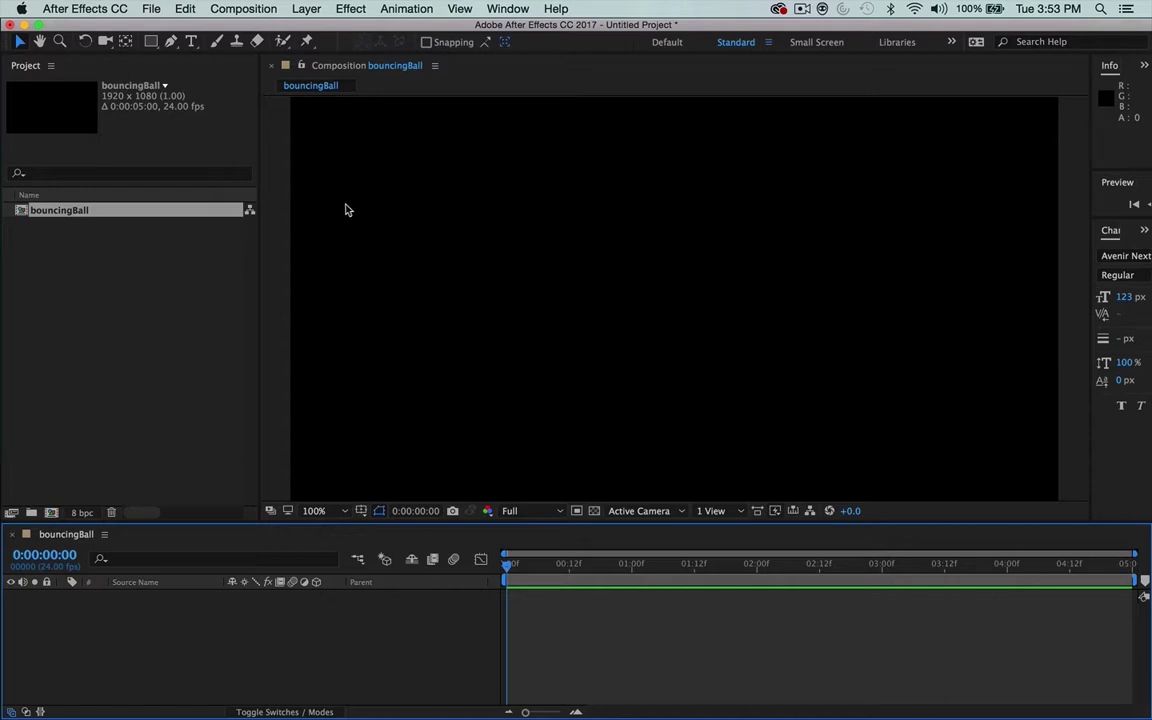
# Step: Try zooming the bouncingBall composition view out and in, and set its magnification to Fit
pyautogui.click(276, 258)
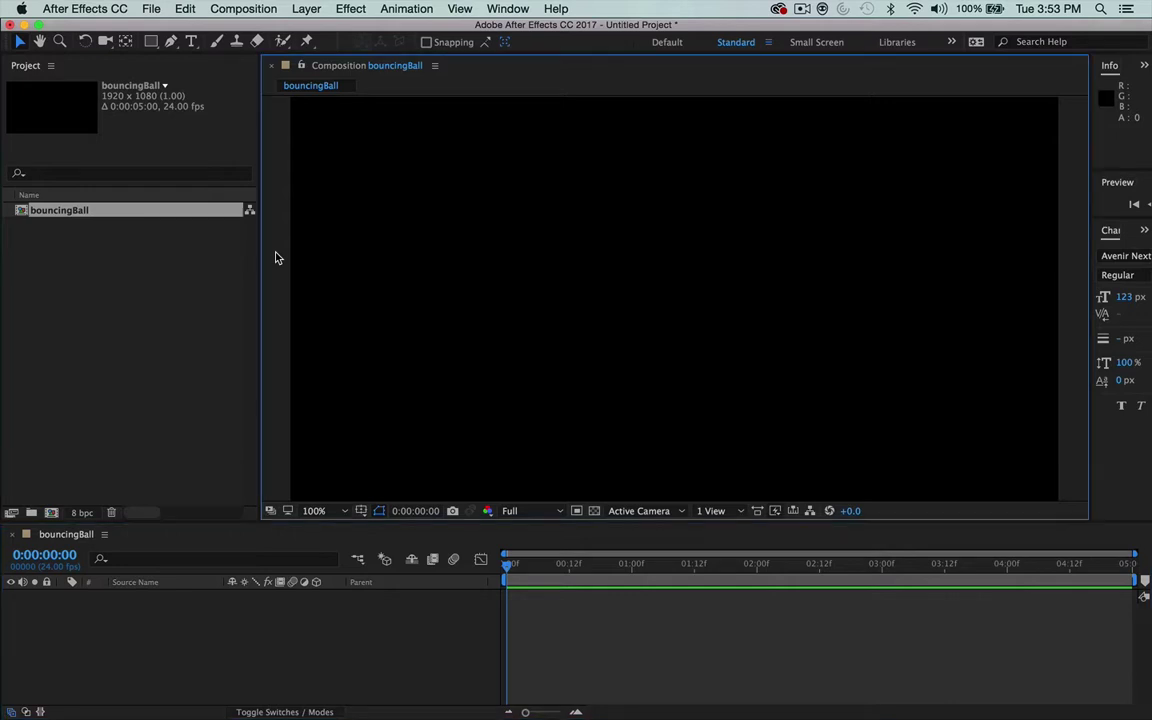
pyautogui.press('super+minus')
pyautogui.press('super+equal')
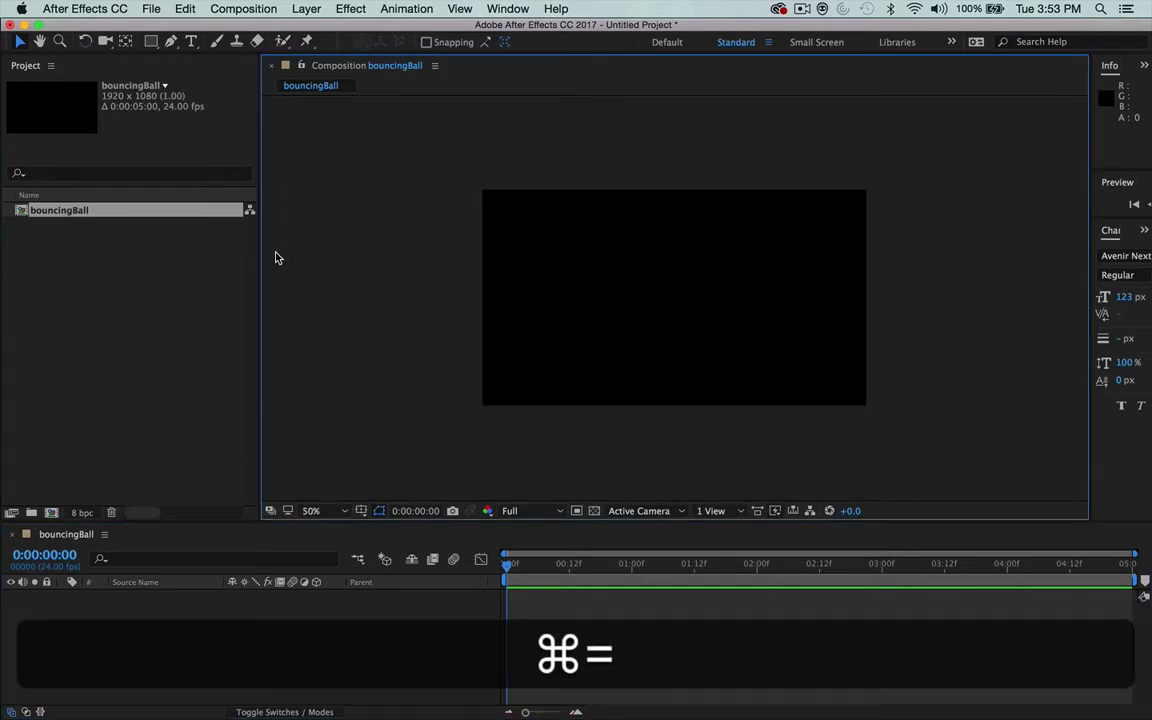
pyautogui.press('super+minus')
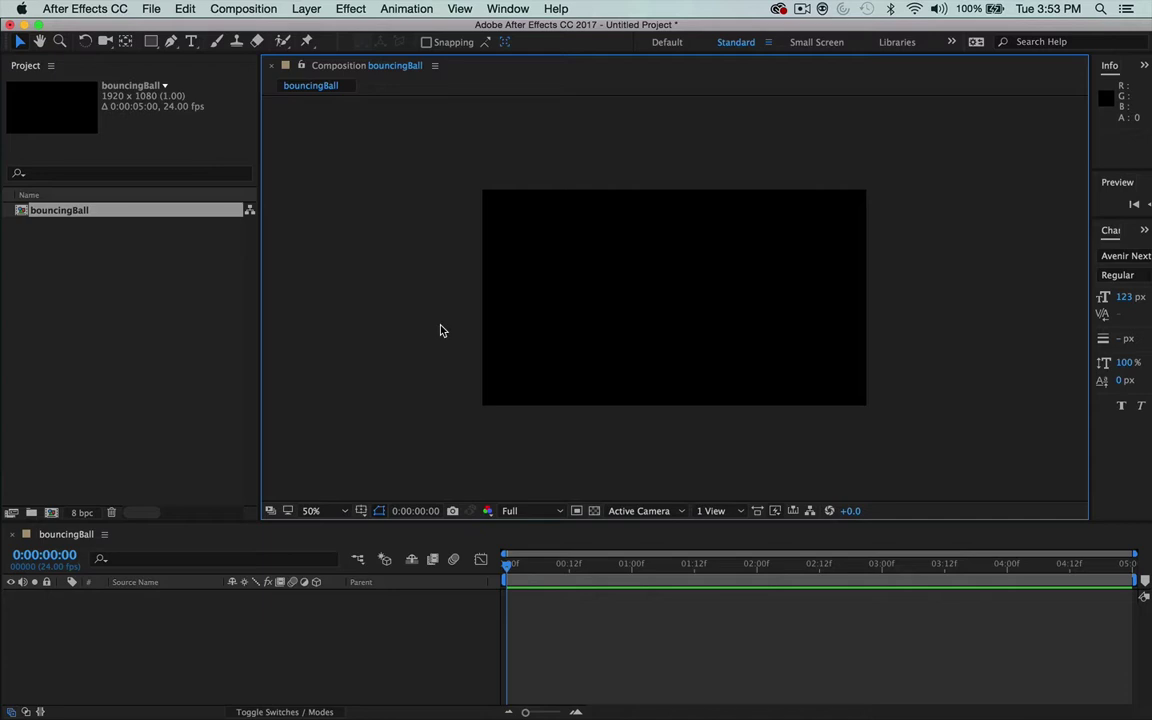
pyautogui.click(393, 612)
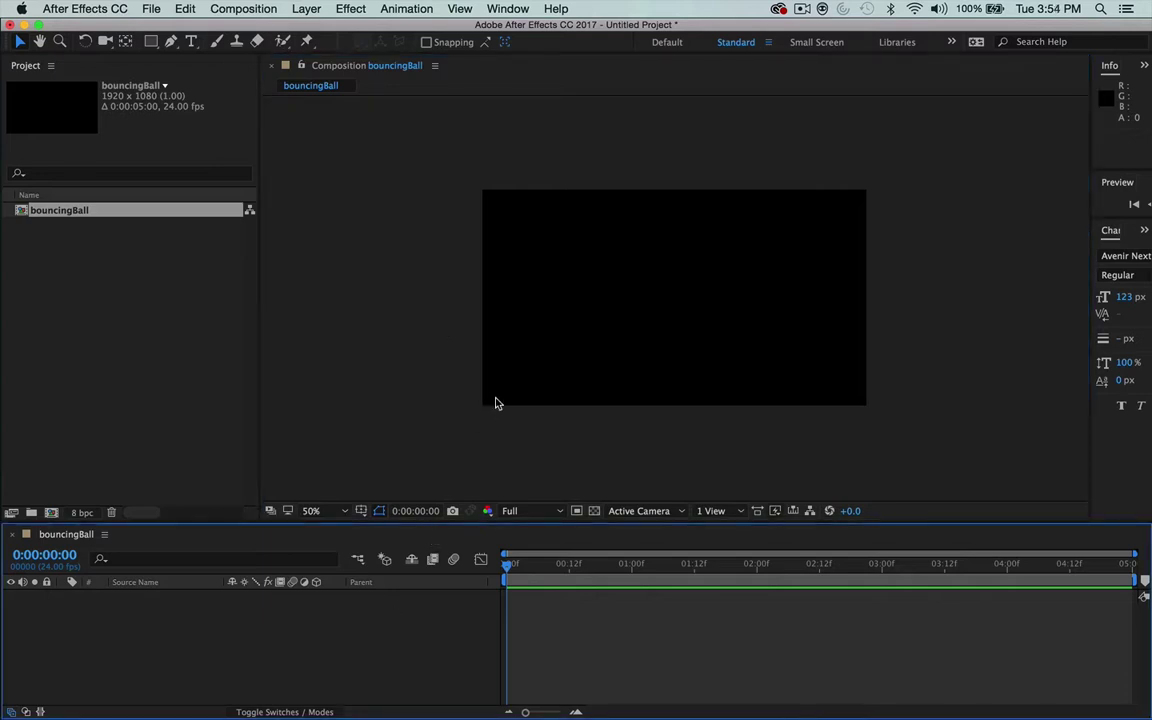
pyautogui.scroll(1, 495, 403)
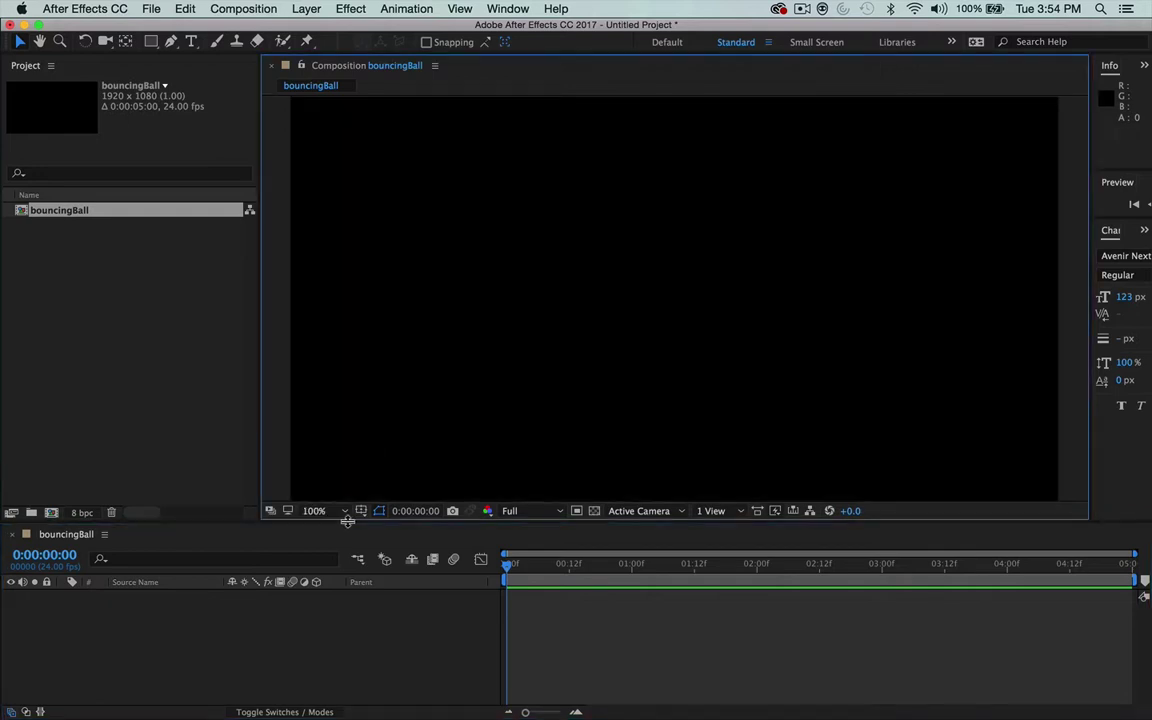
pyautogui.click(335, 511)
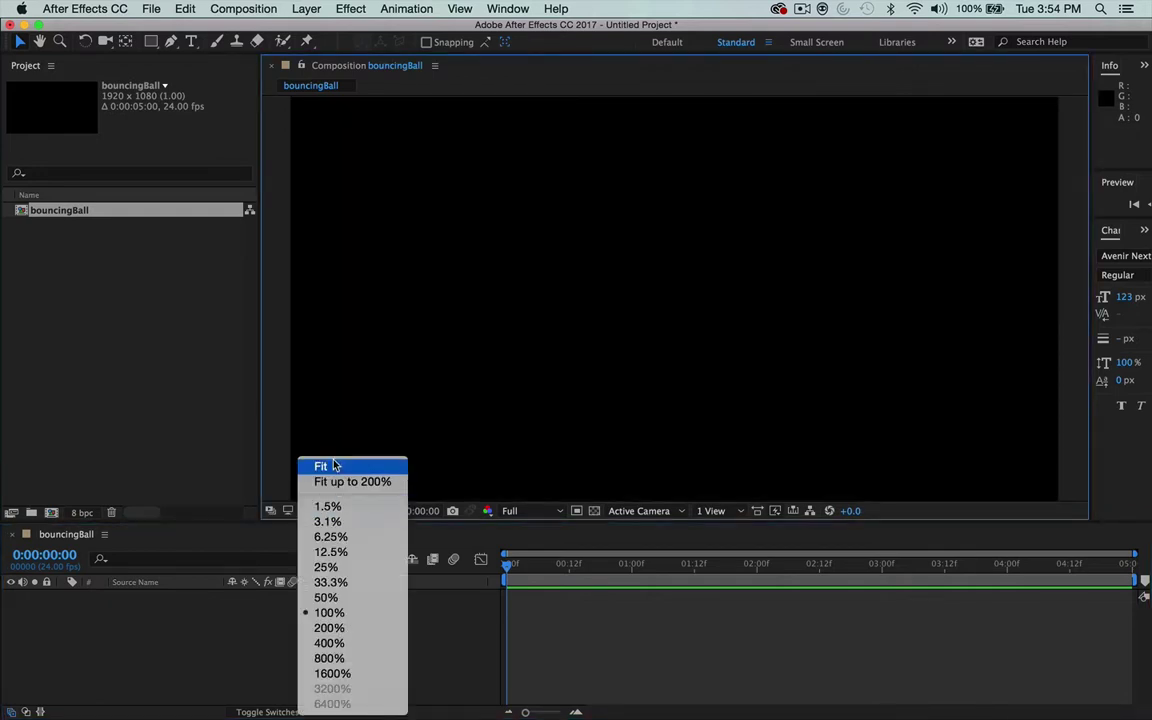
pyautogui.click(330, 466)
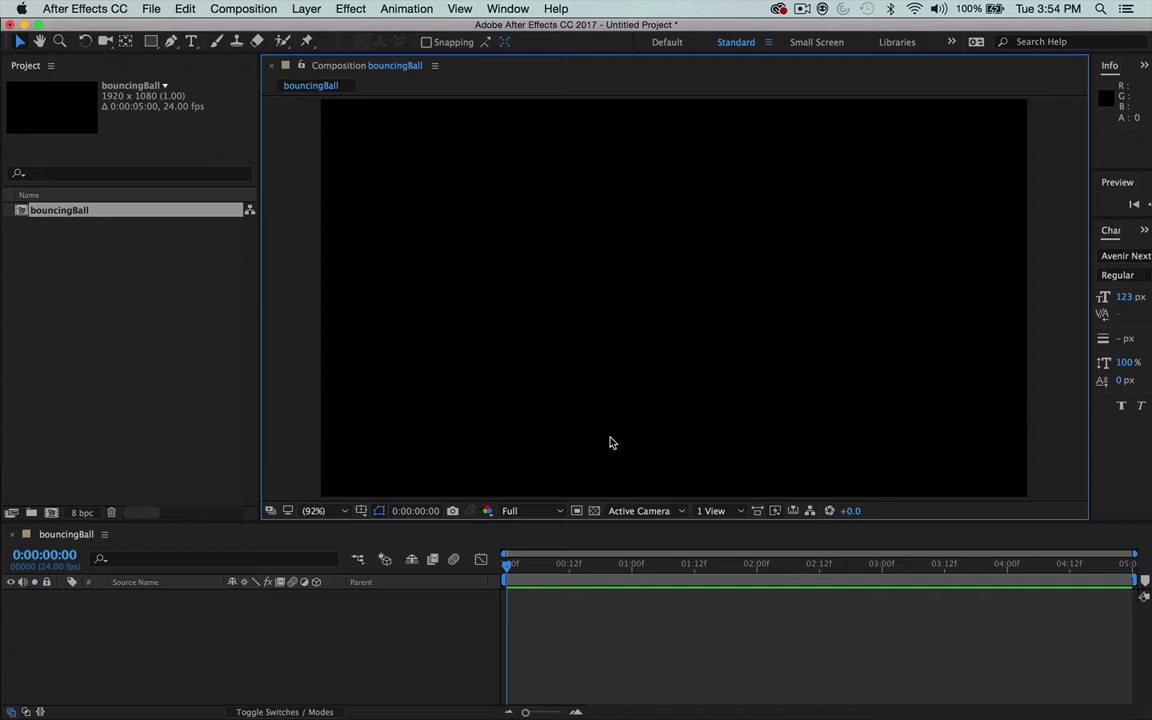
# Step: Draw a perfect circle with the Ellipse tool in the upper-left area of the composition, and make the Timeline panel taller
pyautogui.click(238, 622)
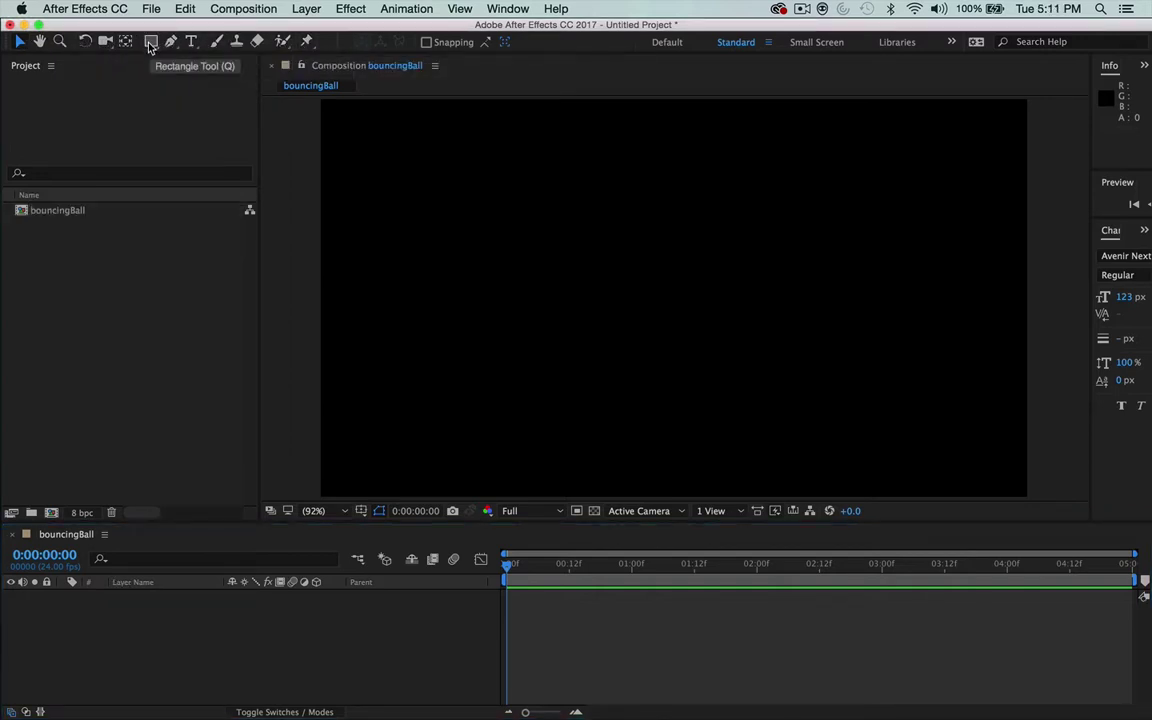
pyautogui.click(150, 45)
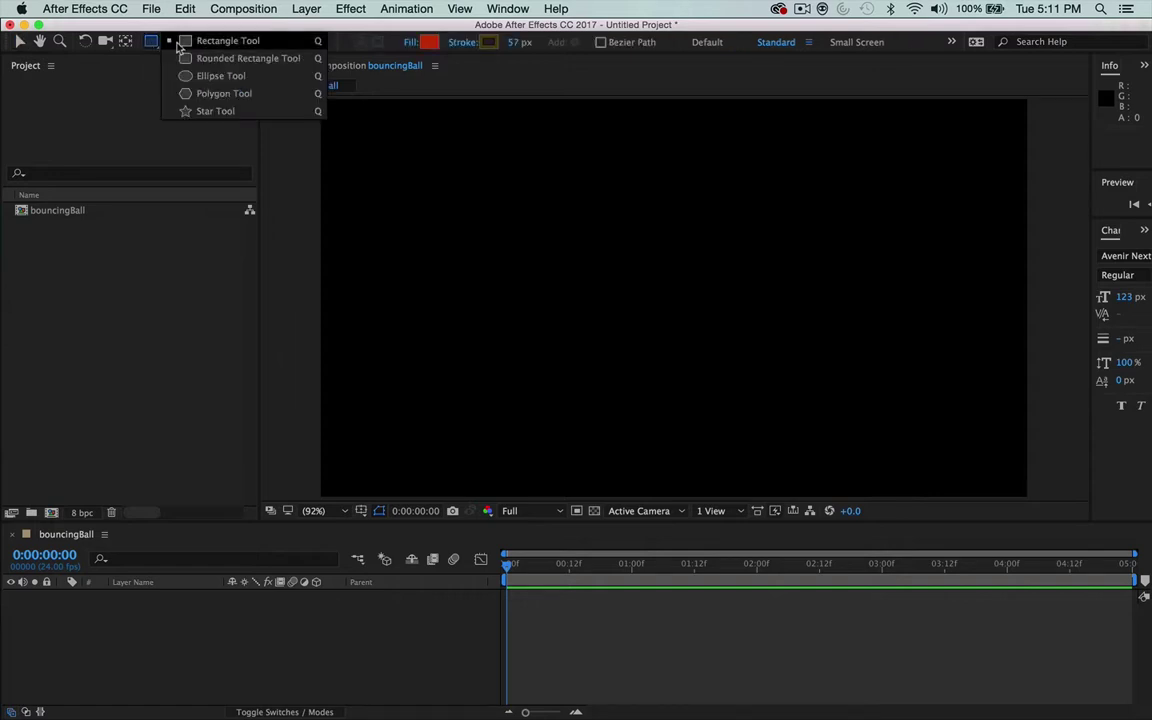
pyautogui.click(219, 77)
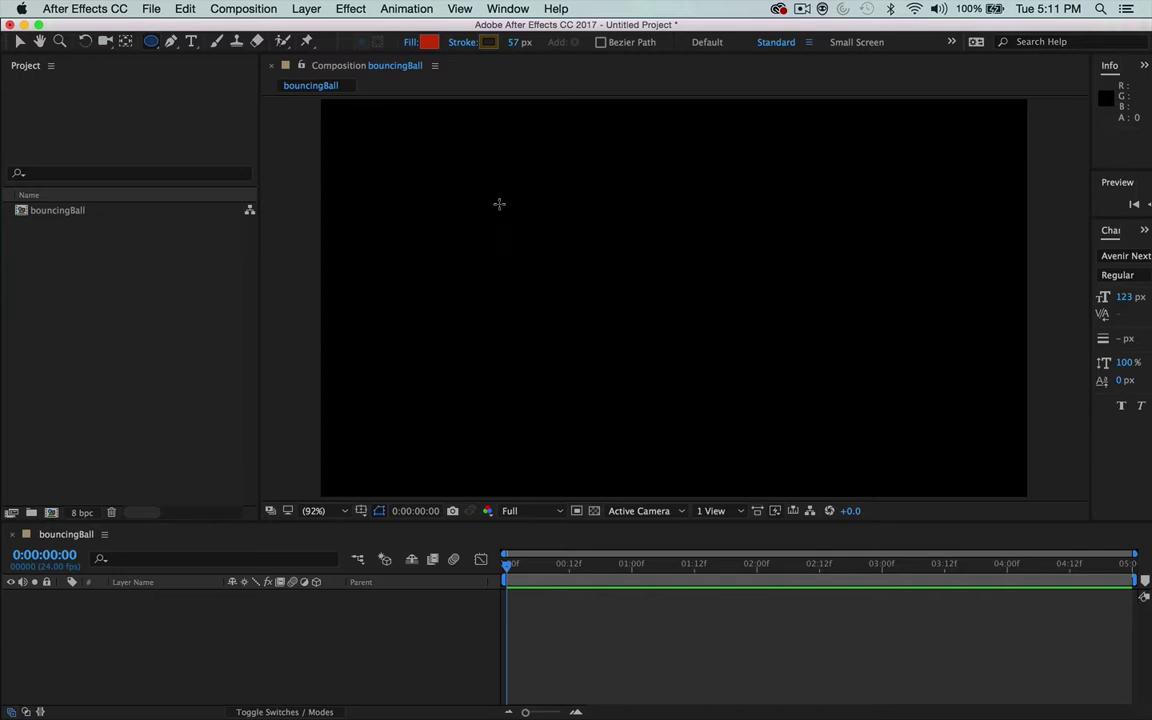
pyautogui.press('shift')
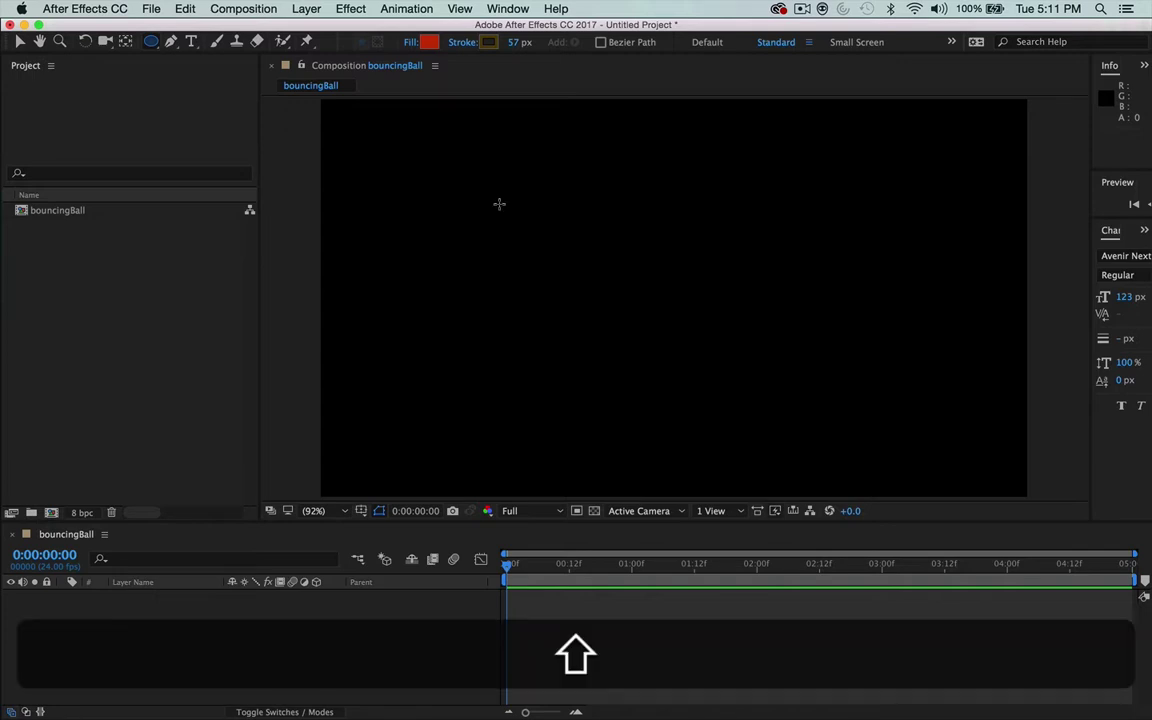
pyautogui.moveTo(499, 204); pyautogui.dragTo(567, 252)
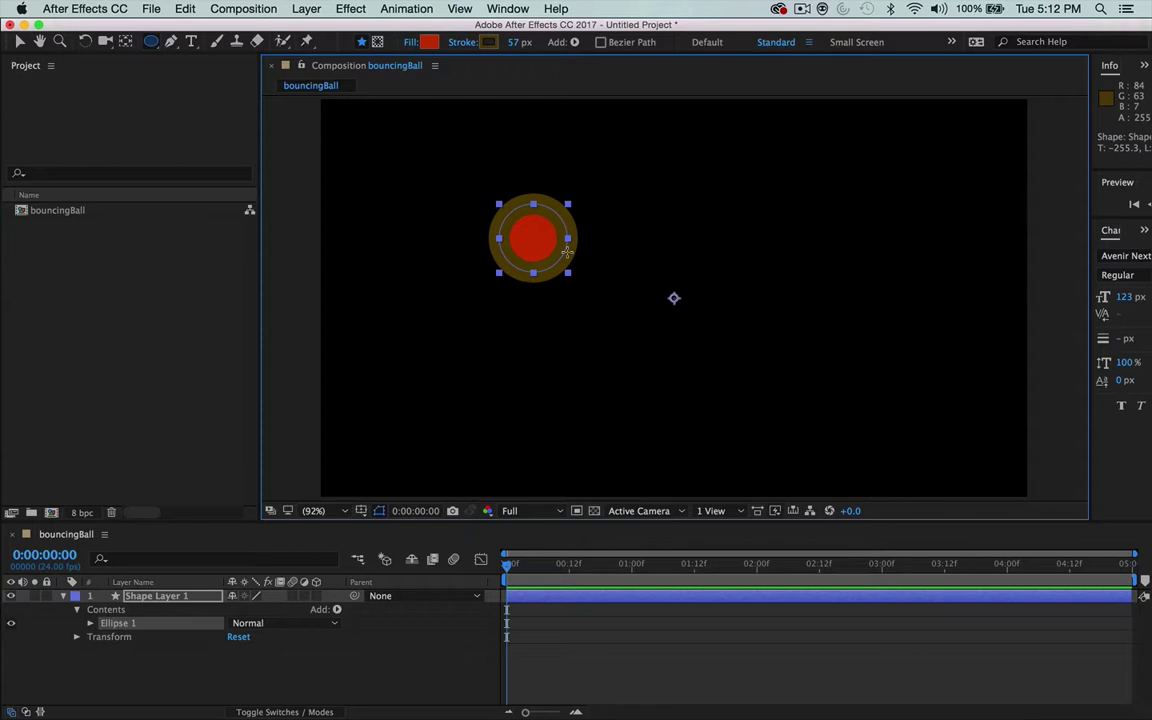
pyautogui.moveTo(365, 522); pyautogui.dragTo(369, 450)
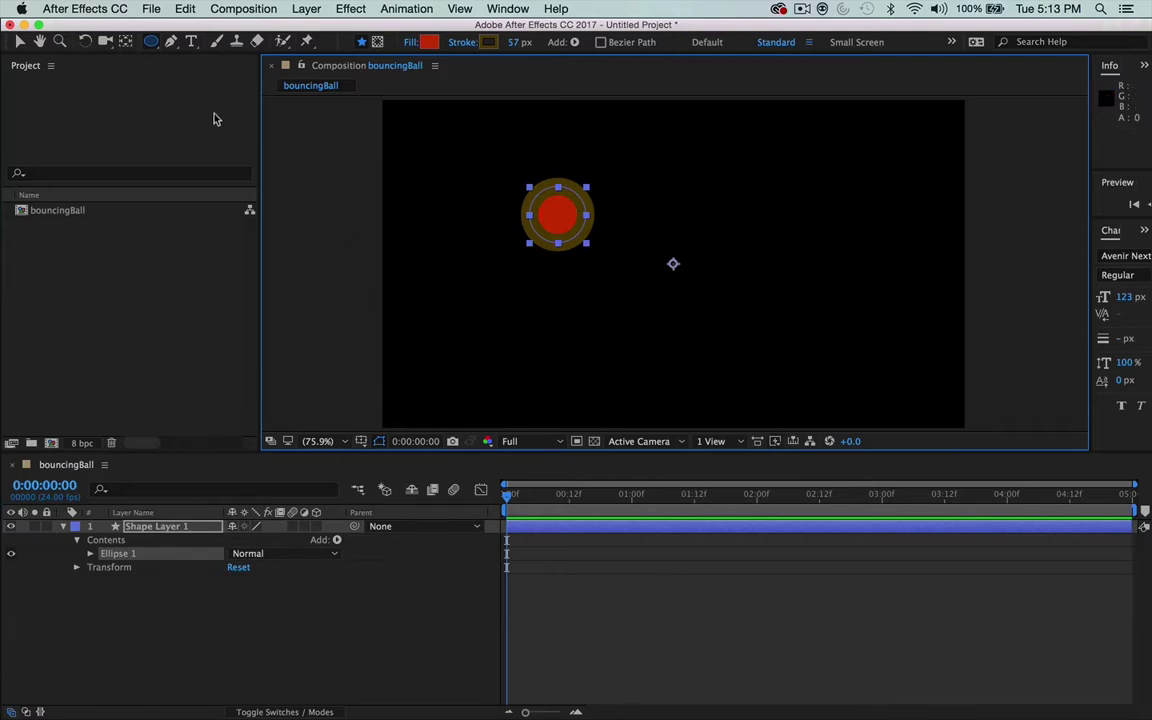
# Step: Try drawing a full-width floor rectangle with the Rectangle tool inside the ball's shape layer, and remove it again
pyautogui.click(151, 45)
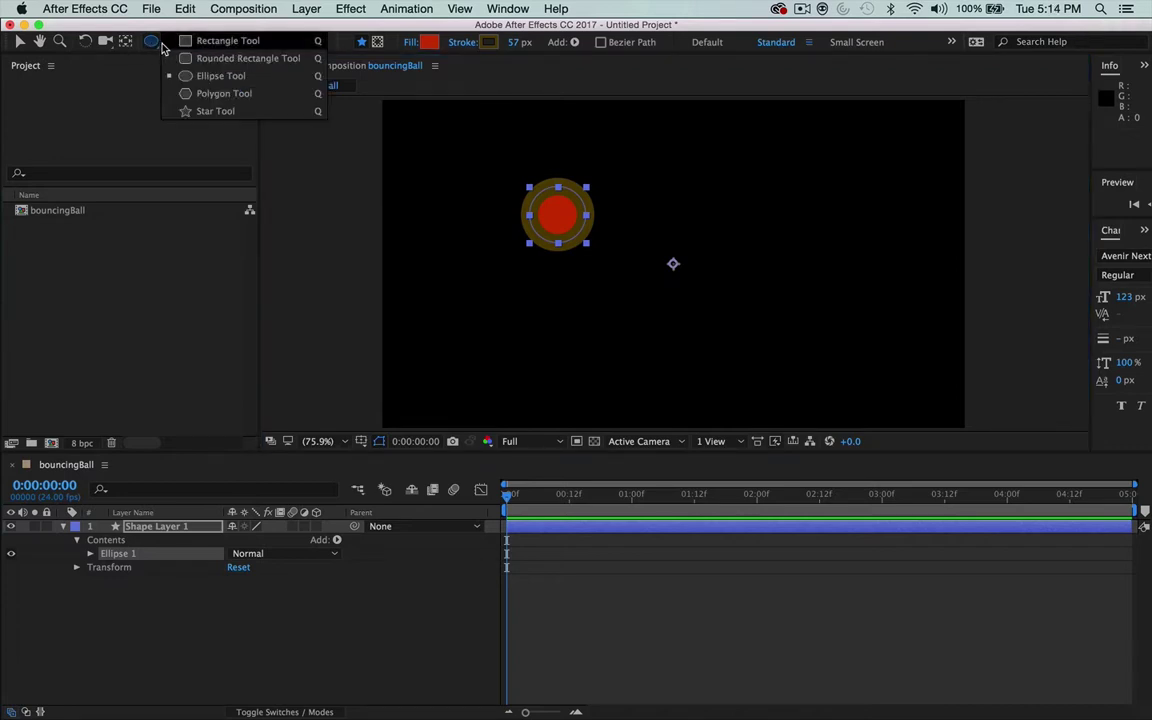
pyautogui.click(169, 46)
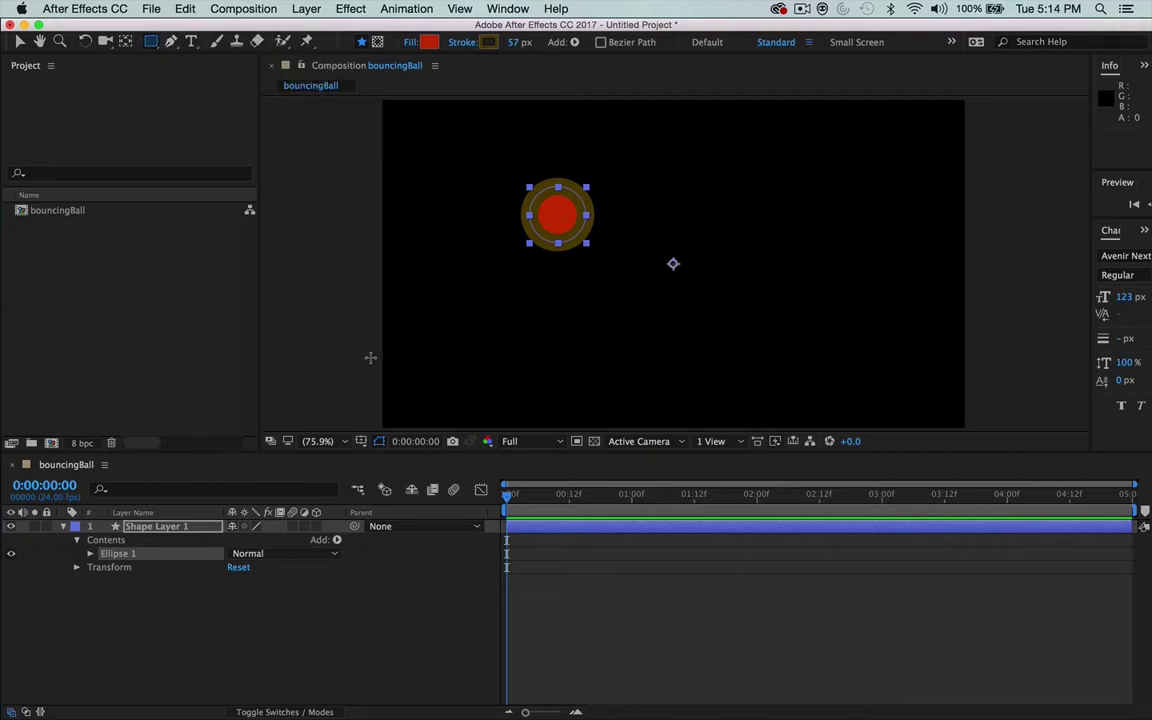
pyautogui.moveTo(370, 357)
pyautogui.mouseDown()
pyautogui.moveTo(820, 391)
pyautogui.moveTo(983, 382)
pyautogui.mouseUp()
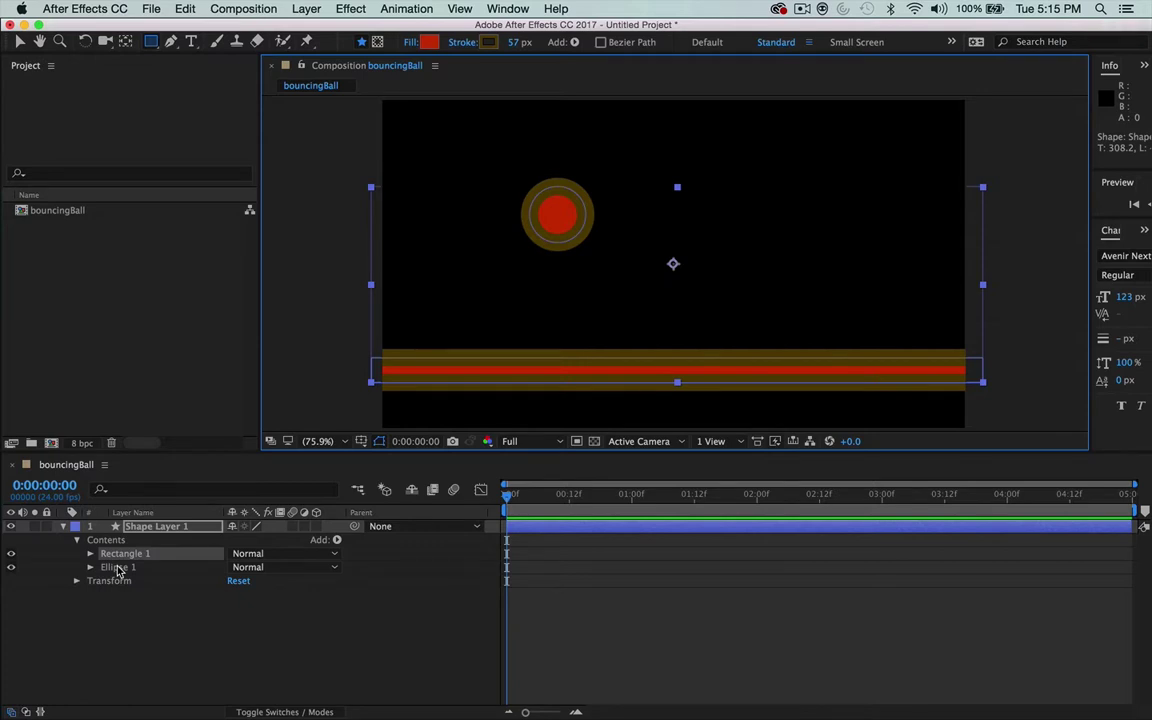
pyautogui.click(170, 560)
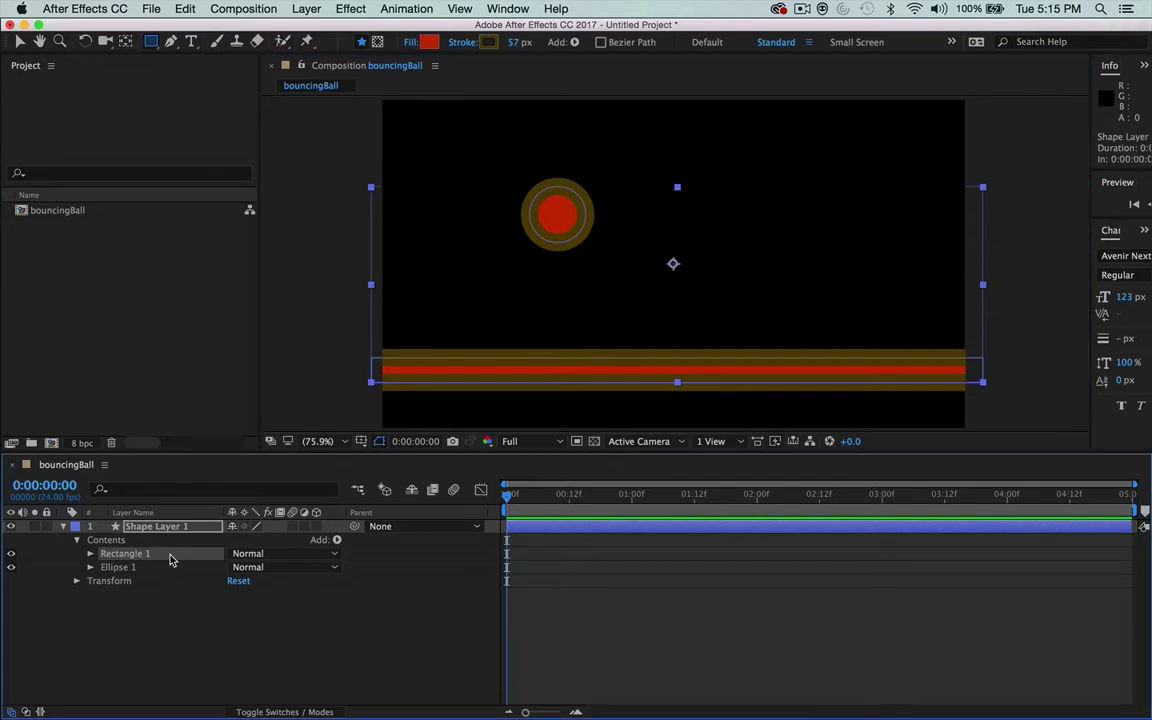
pyautogui.press('super+z')
pyautogui.press('BackSpace')
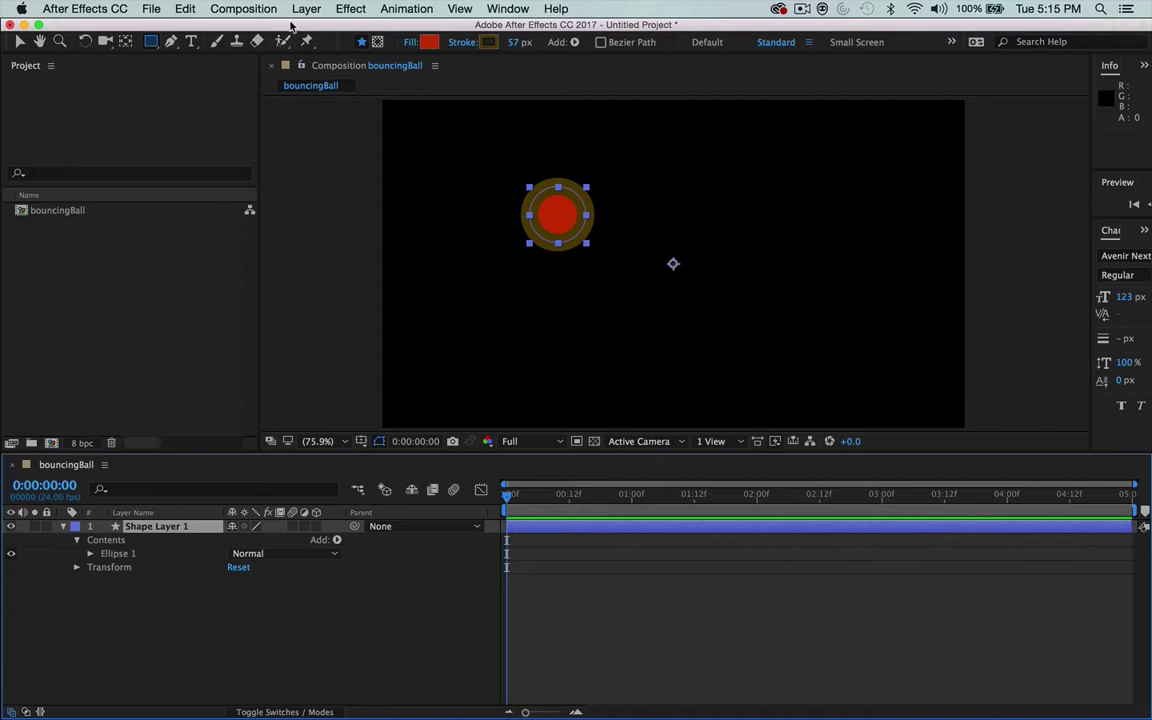
# Step: Create a new shape layer and draw a thin rectangle on it, spanning the composition's full width below the circle
pyautogui.click(305, 9)
pyautogui.moveTo(318, 28)
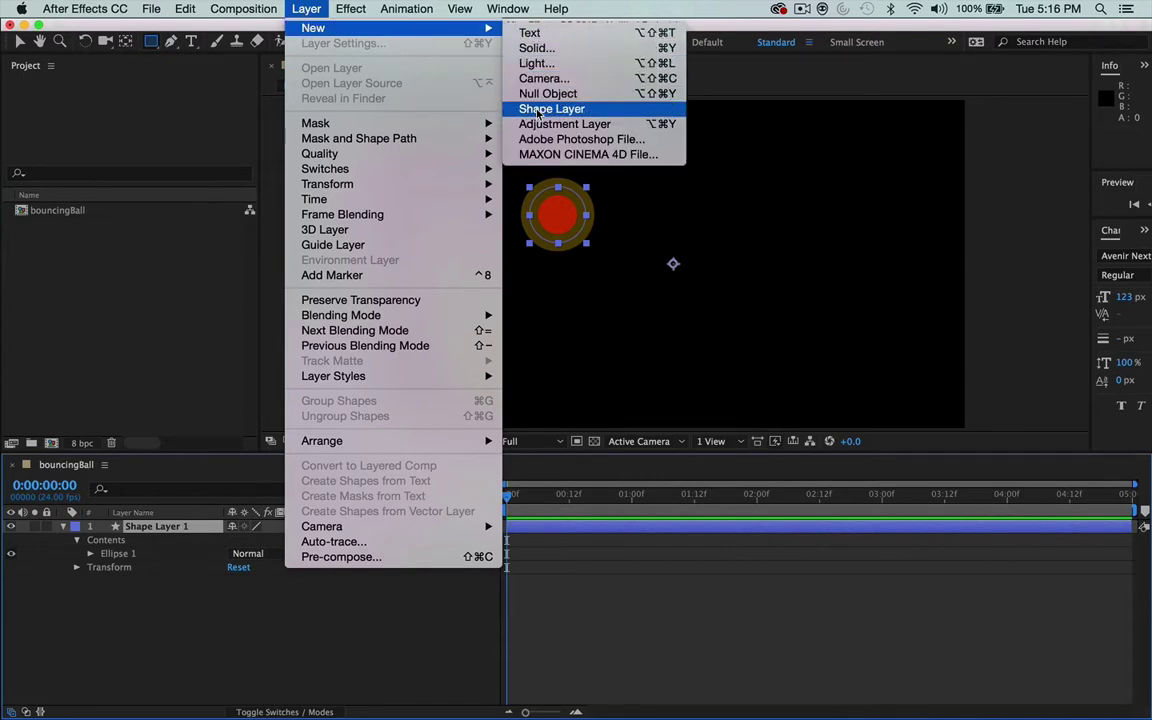
pyautogui.click(537, 109)
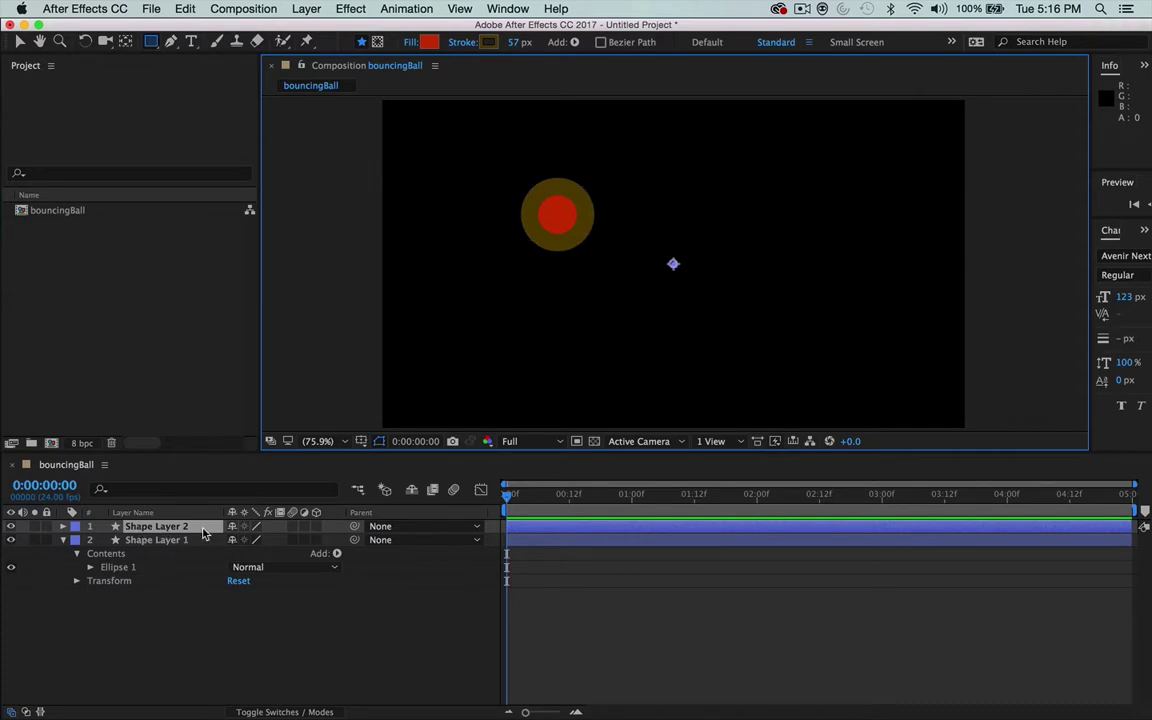
pyautogui.click(62, 527)
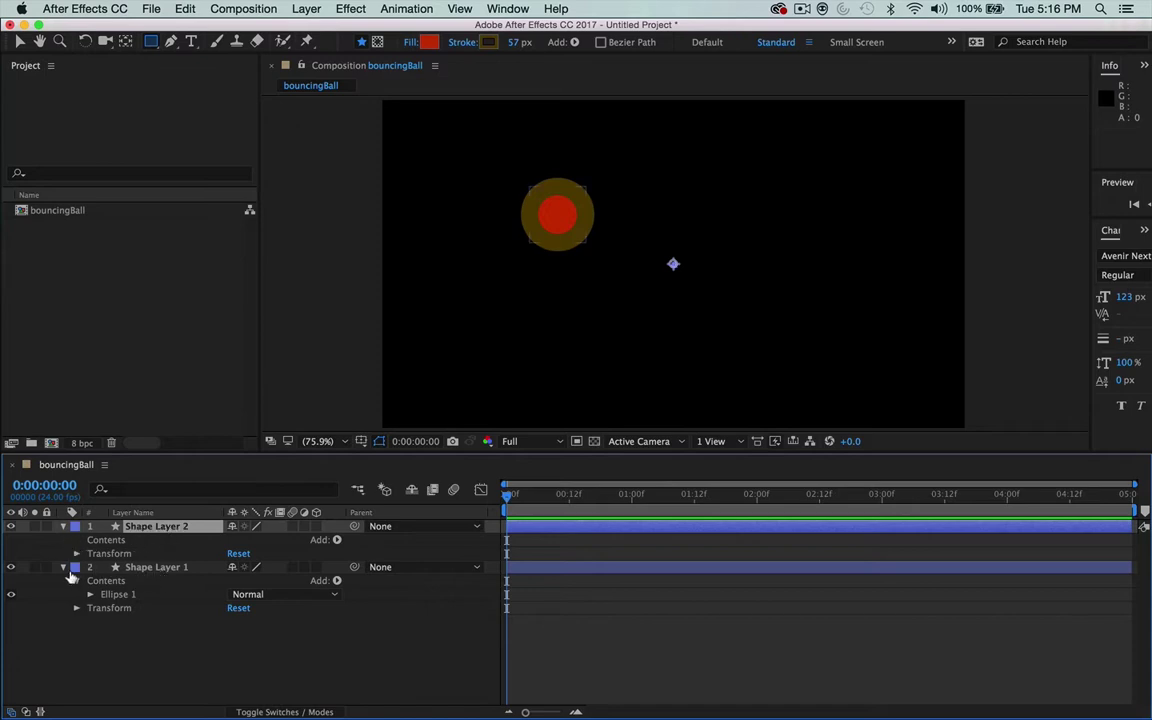
pyautogui.click(172, 567)
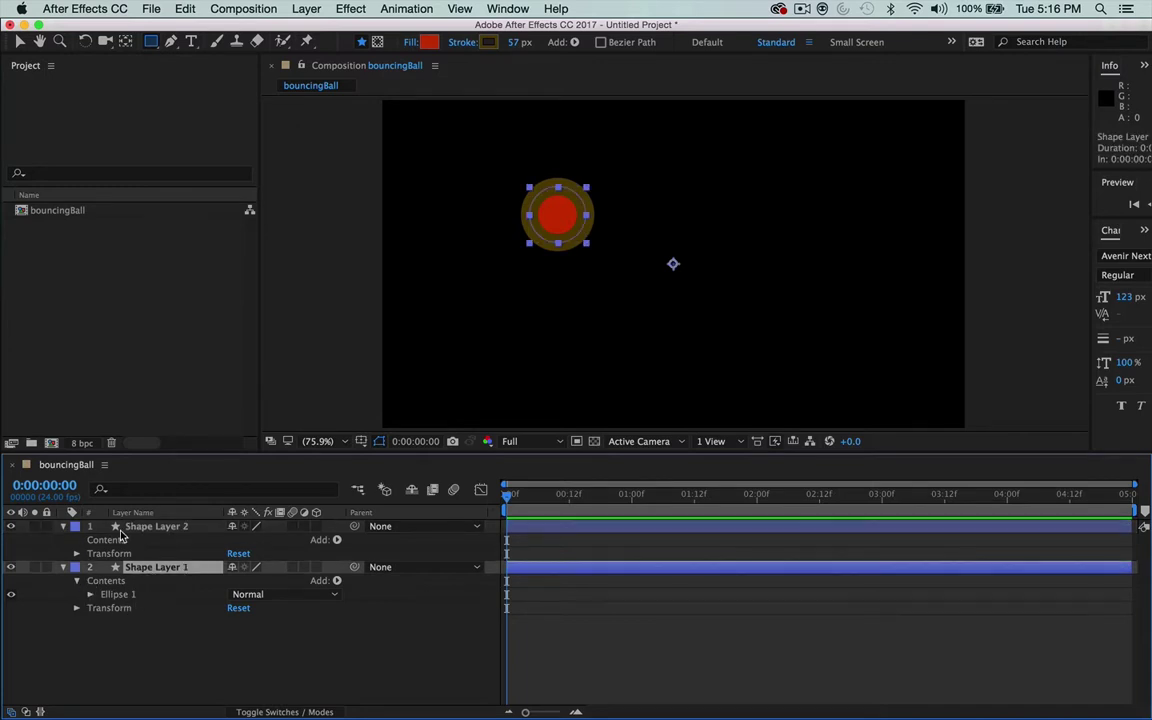
pyautogui.click(198, 527)
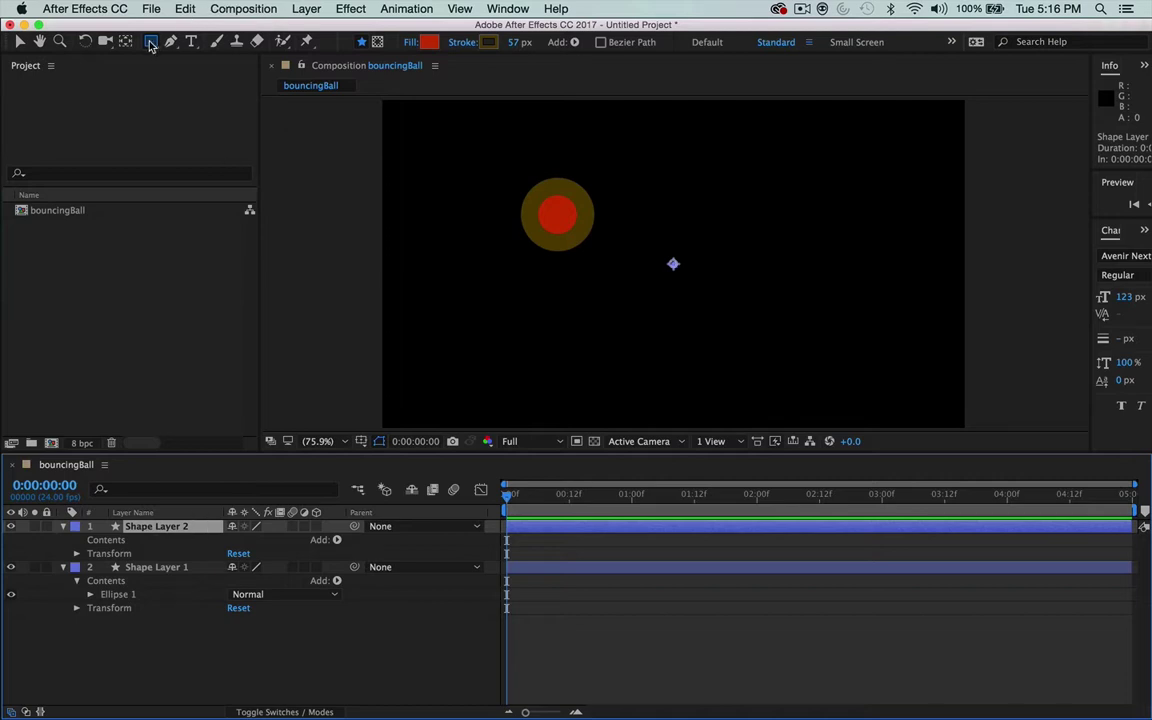
pyautogui.moveTo(369, 351); pyautogui.dragTo(985, 370)
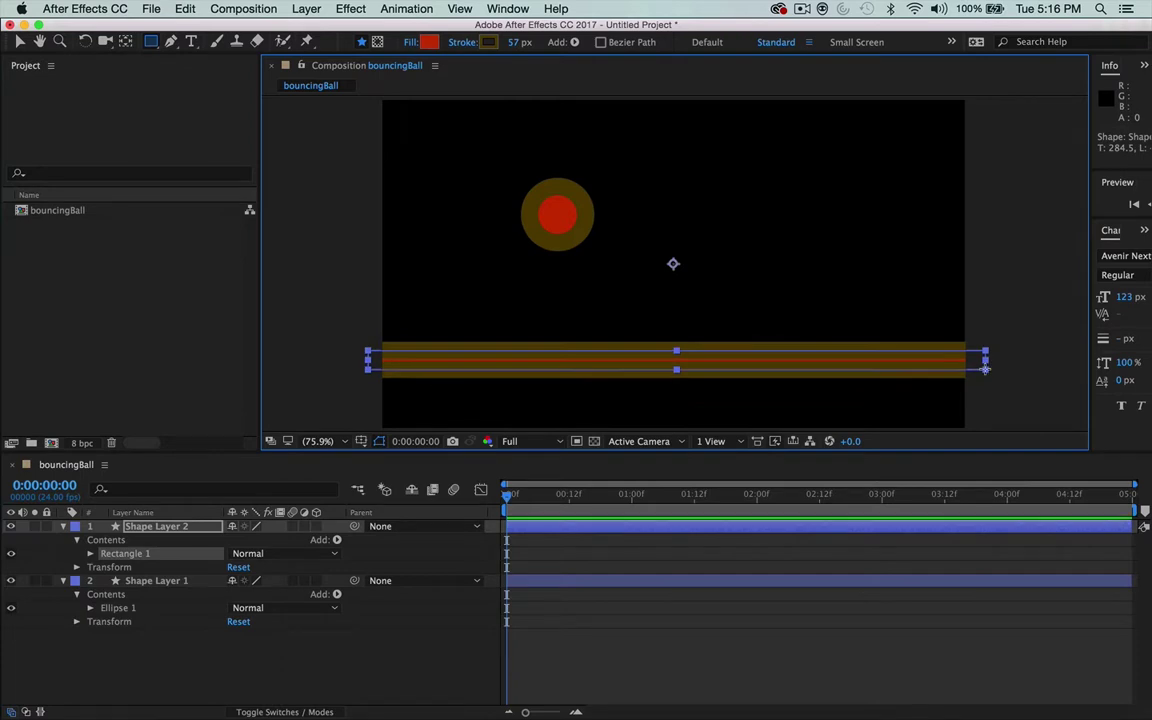
pyautogui.click(152, 554)
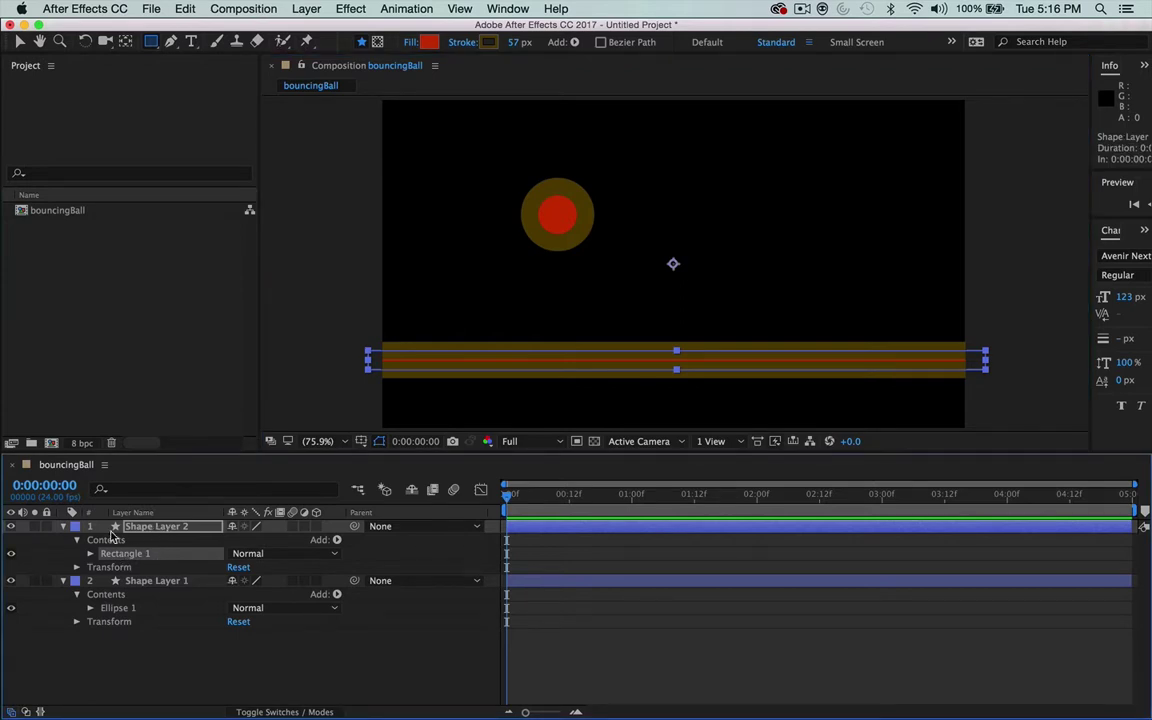
# Step: Rename the shape layer containing the rectangle as floor
pyautogui.keyDown('shift'); pyautogui.click(185, 582); pyautogui.keyUp('shift')
pyautogui.click(167, 532)
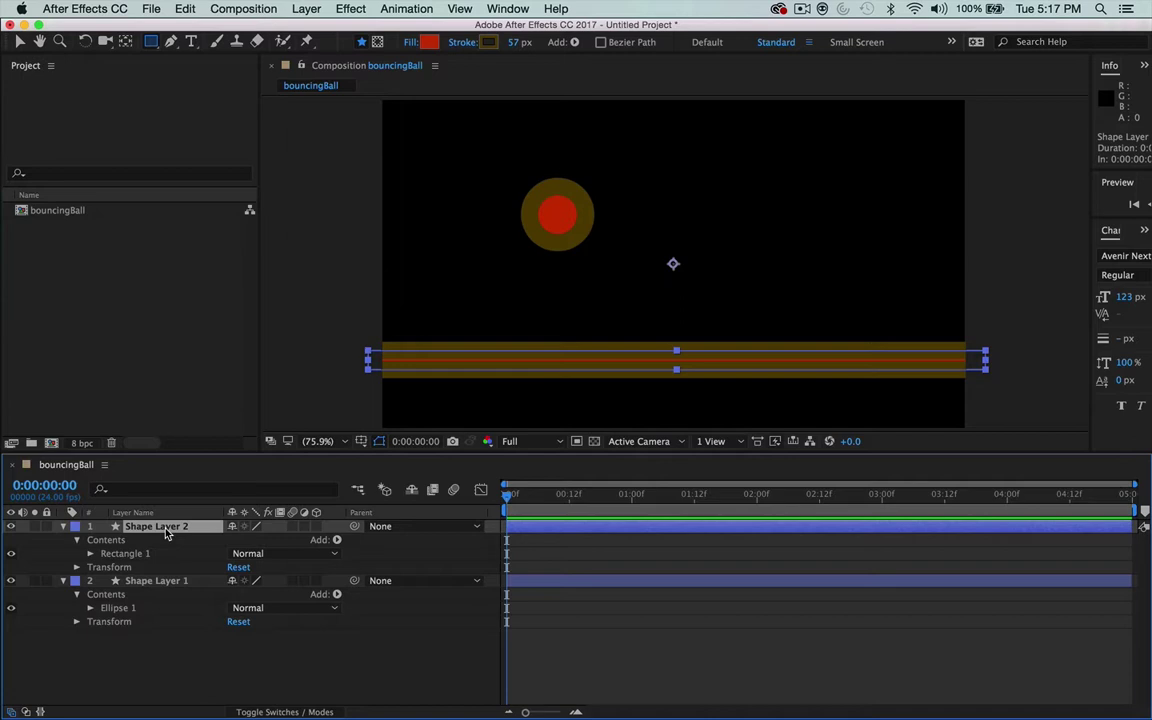
pyautogui.press('Return')
pyautogui.write('floor')
pyautogui.press('Return')
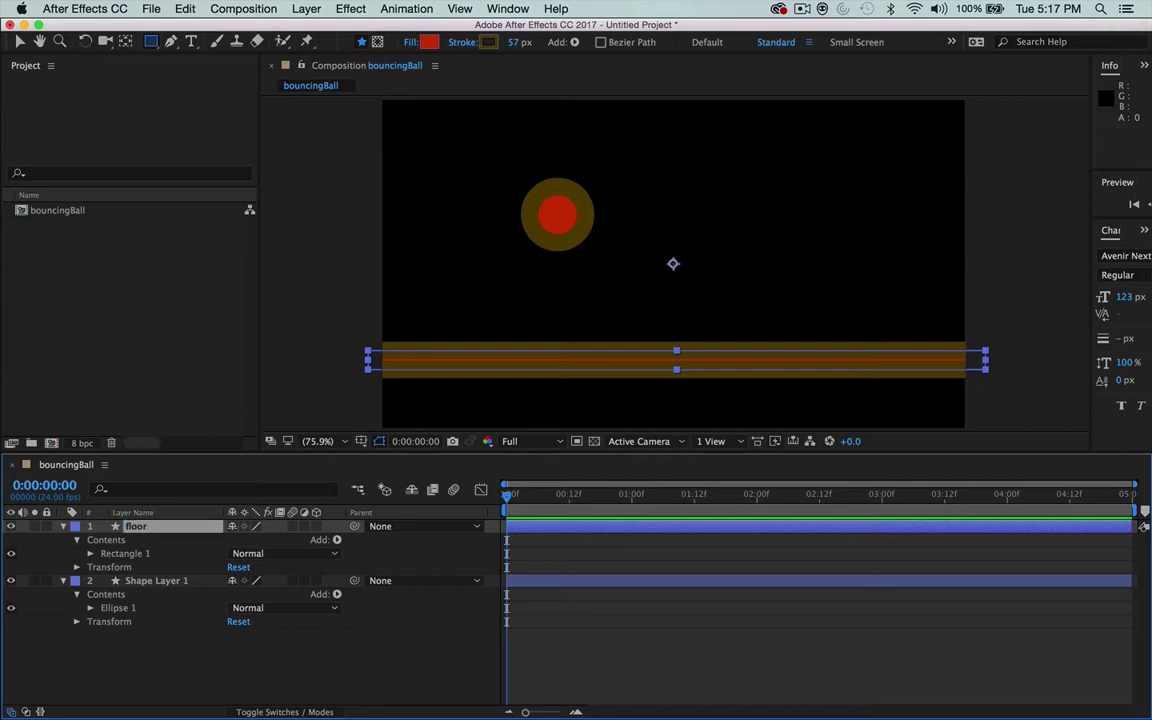
# Step: Rename the shape layer containing the circle as ball
pyautogui.click(154, 583)
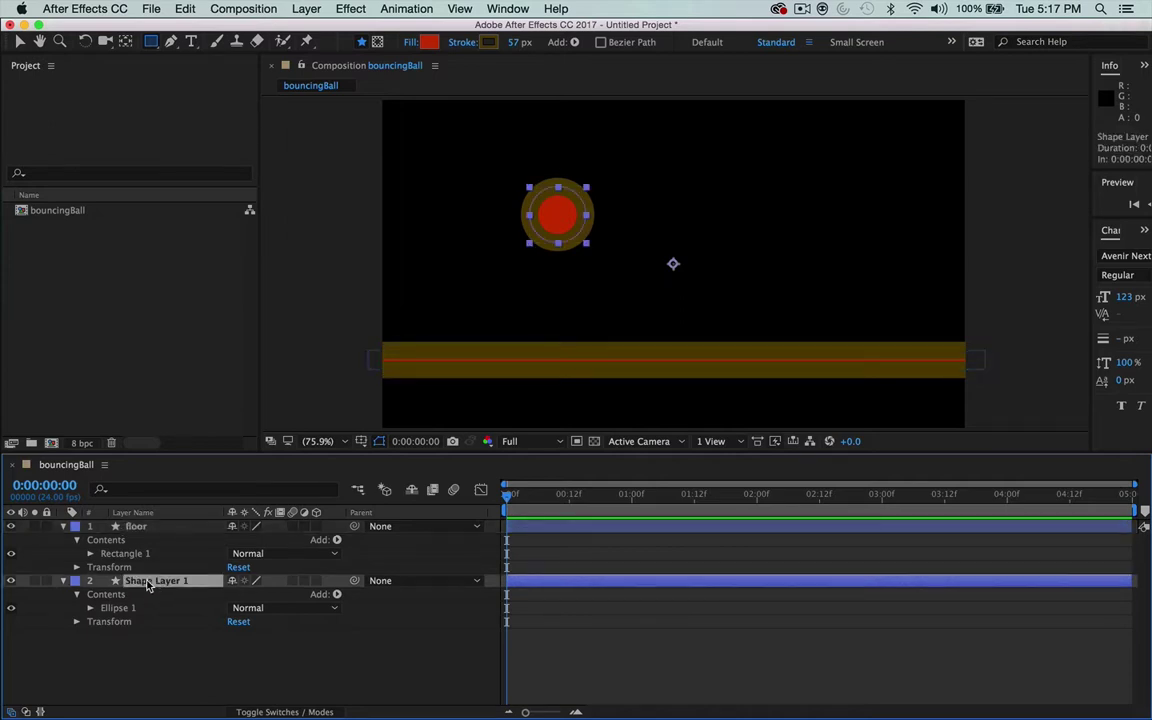
pyautogui.press('Return')
pyautogui.write('ball')
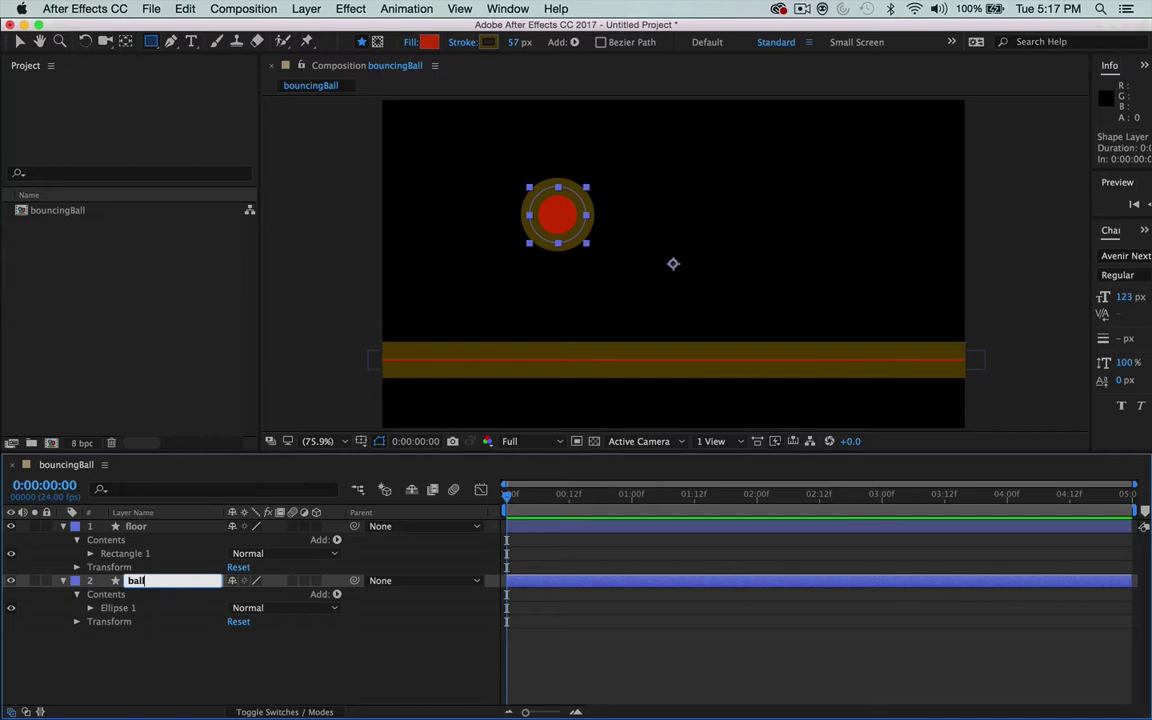
pyautogui.press('Return')
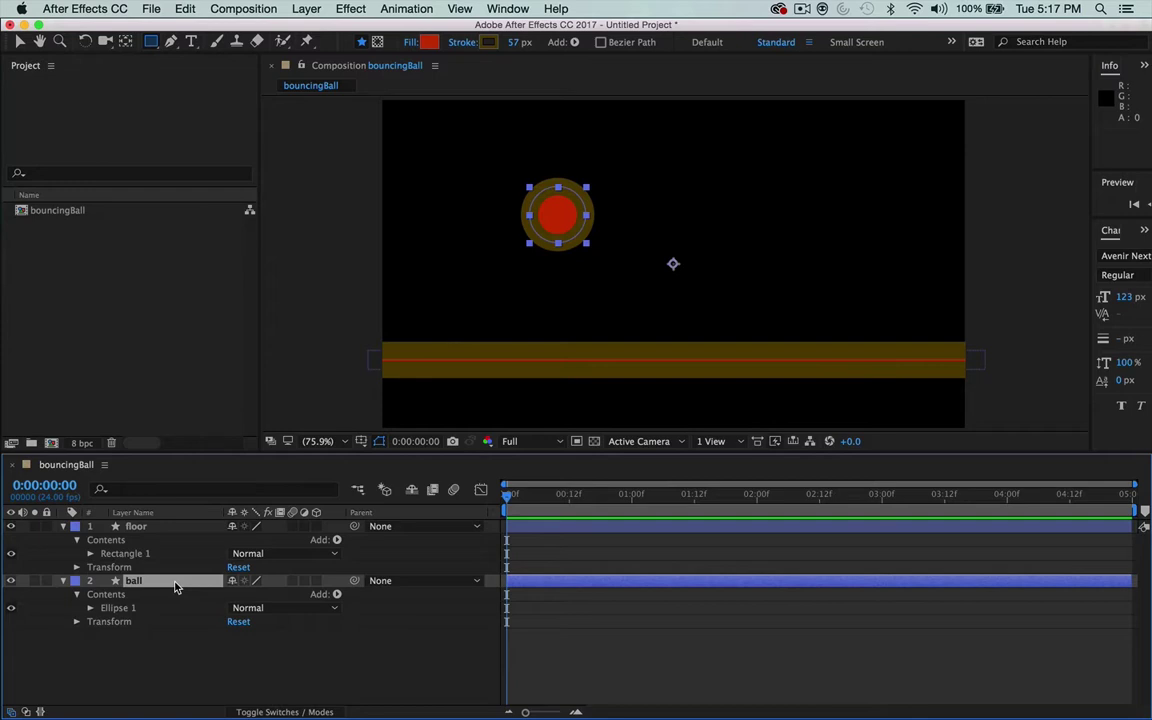
# Step: Try swapping the stacking order of the floor and ball layers, ending with floor above ball
pyautogui.keyDown('shift'); pyautogui.click(145, 527); pyautogui.keyUp('shift')
pyautogui.moveTo(144, 527); pyautogui.dragTo(138, 607)
pyautogui.moveTo(146, 528); pyautogui.dragTo(136, 607)
pyautogui.moveTo(140, 528); pyautogui.dragTo(144, 609)
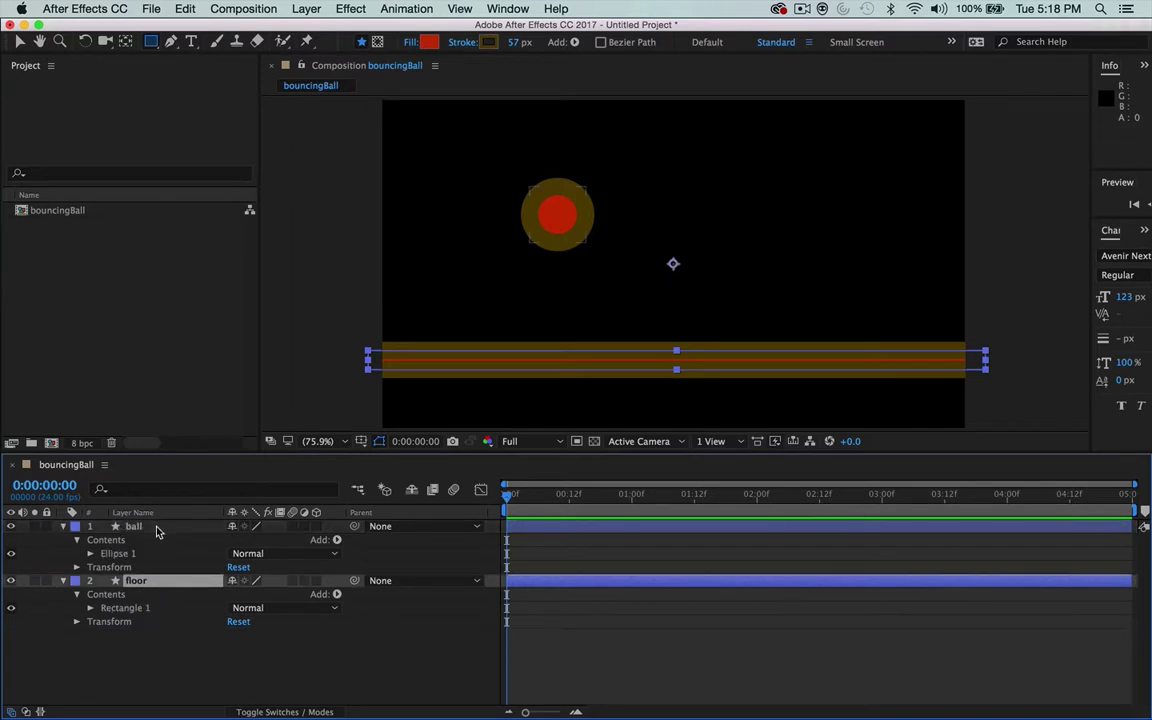
pyautogui.moveTo(156, 530); pyautogui.dragTo(146, 606)
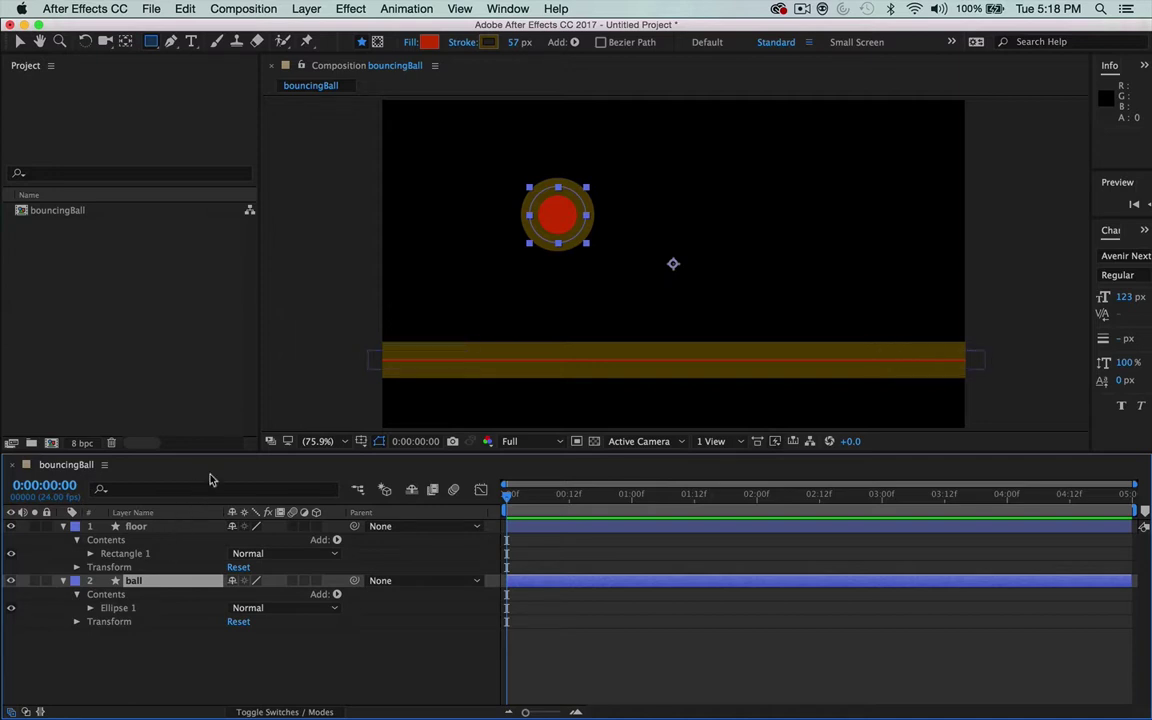
# Step: Make the Timeline panel taller and expand the ball layer's Transform and Ellipse 1 transform properties, toggling the Layer Switches pane off and on
pyautogui.moveTo(214, 453); pyautogui.dragTo(210, 365)
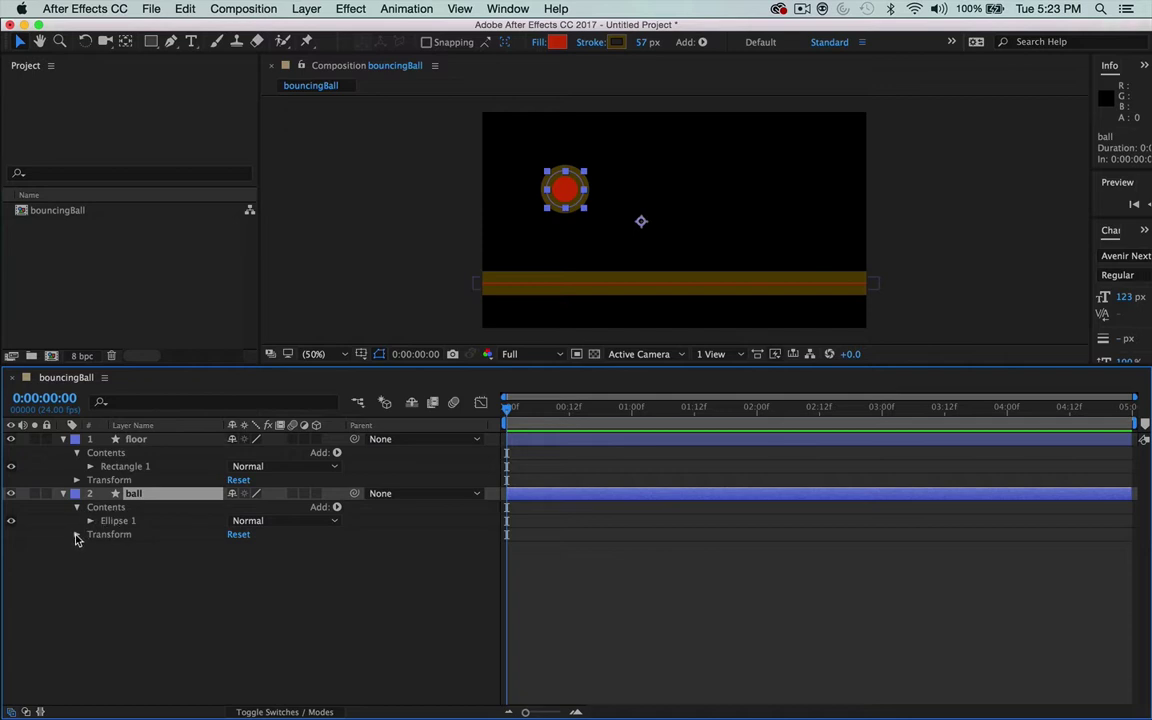
pyautogui.click(77, 536)
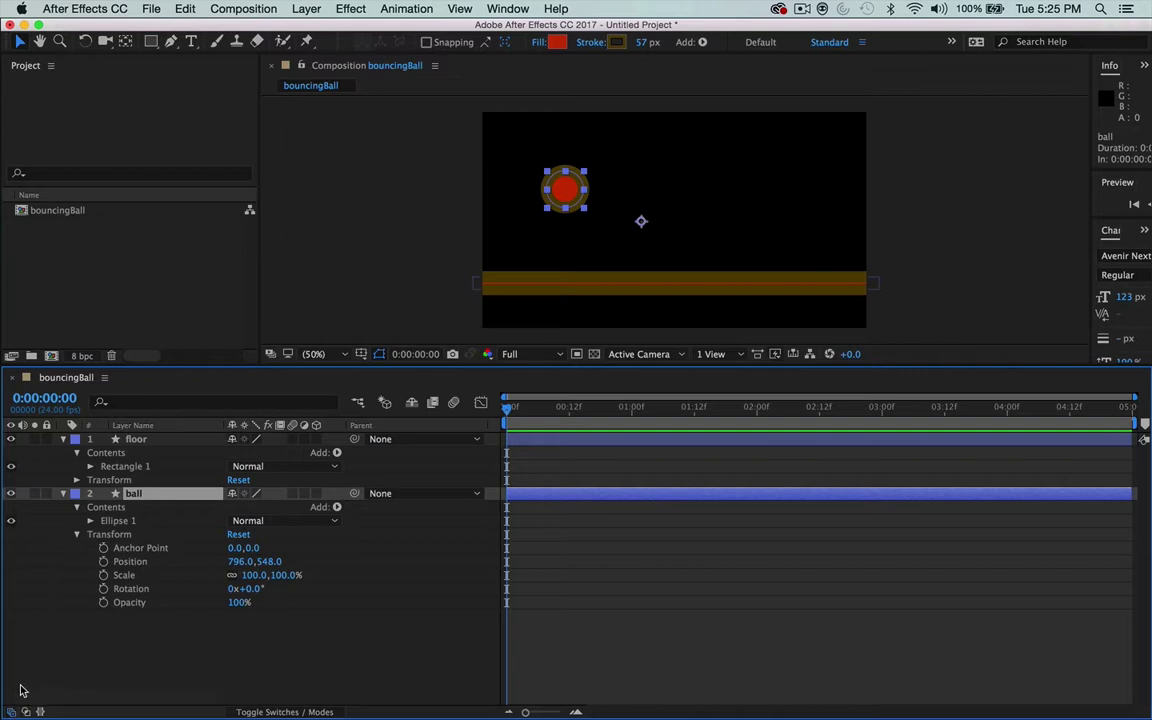
pyautogui.click(11, 712)
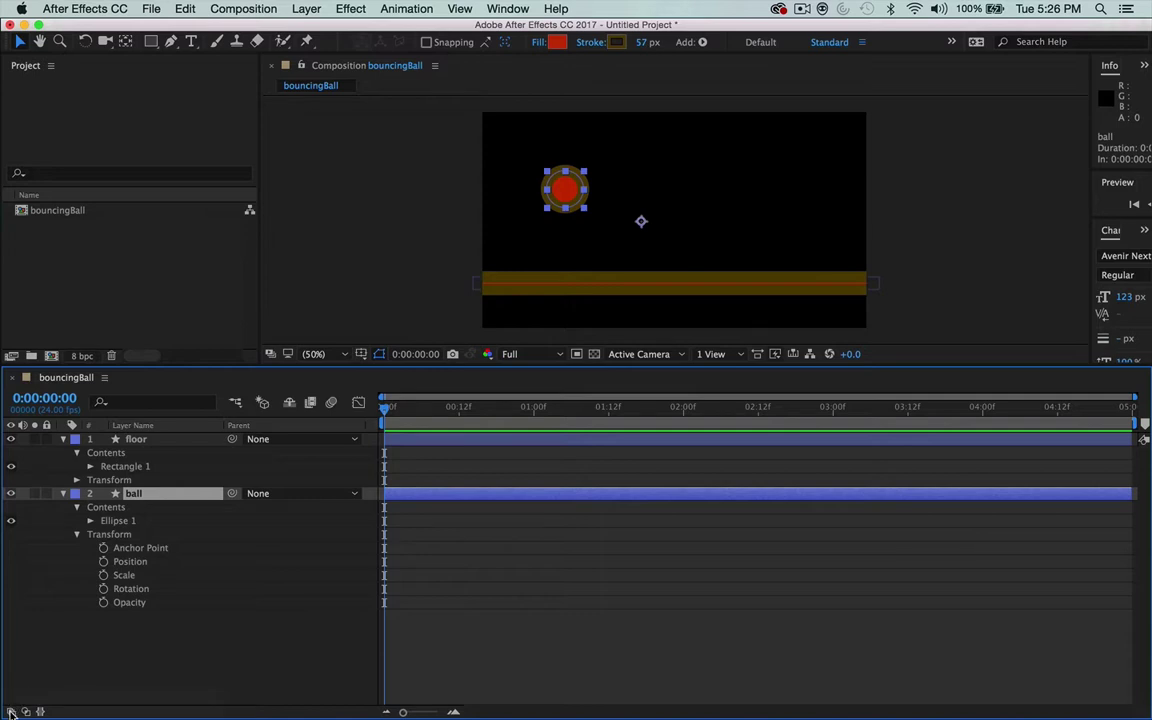
pyautogui.click(11, 712)
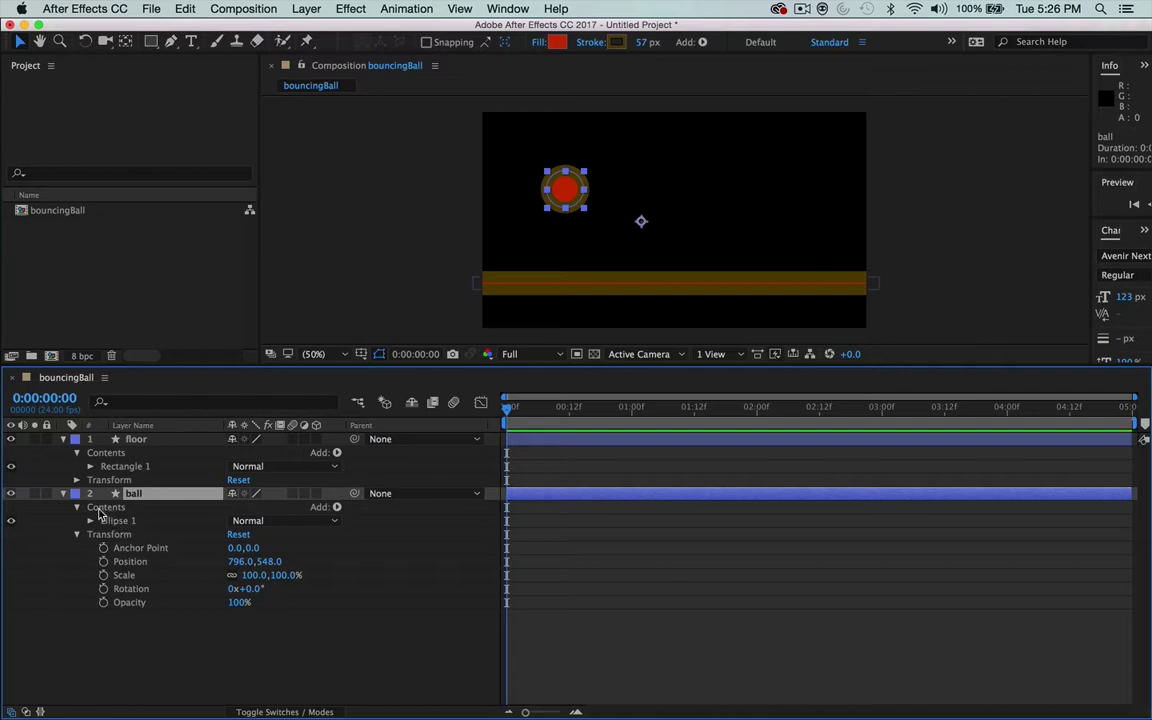
pyautogui.click(91, 521)
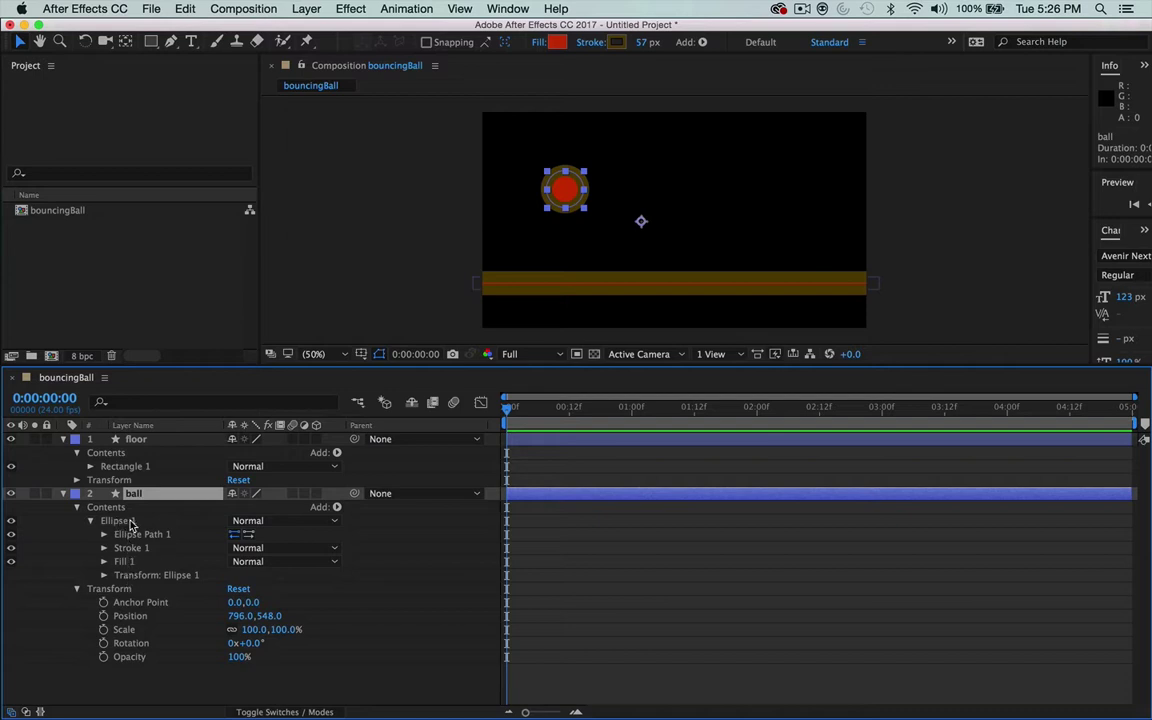
pyautogui.click(104, 576)
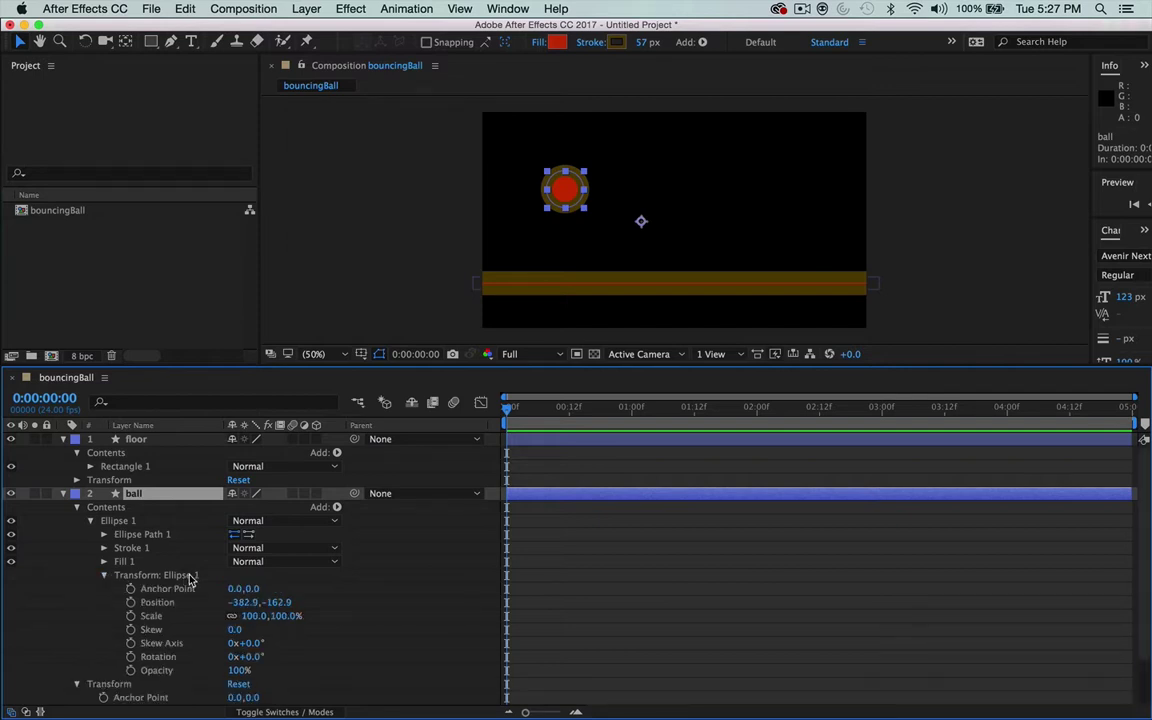
# Step: Collapse the floor layer and enlarge the Timeline panel further to fit all of the ball layer's properties
pyautogui.scroll(-3, 190, 578)
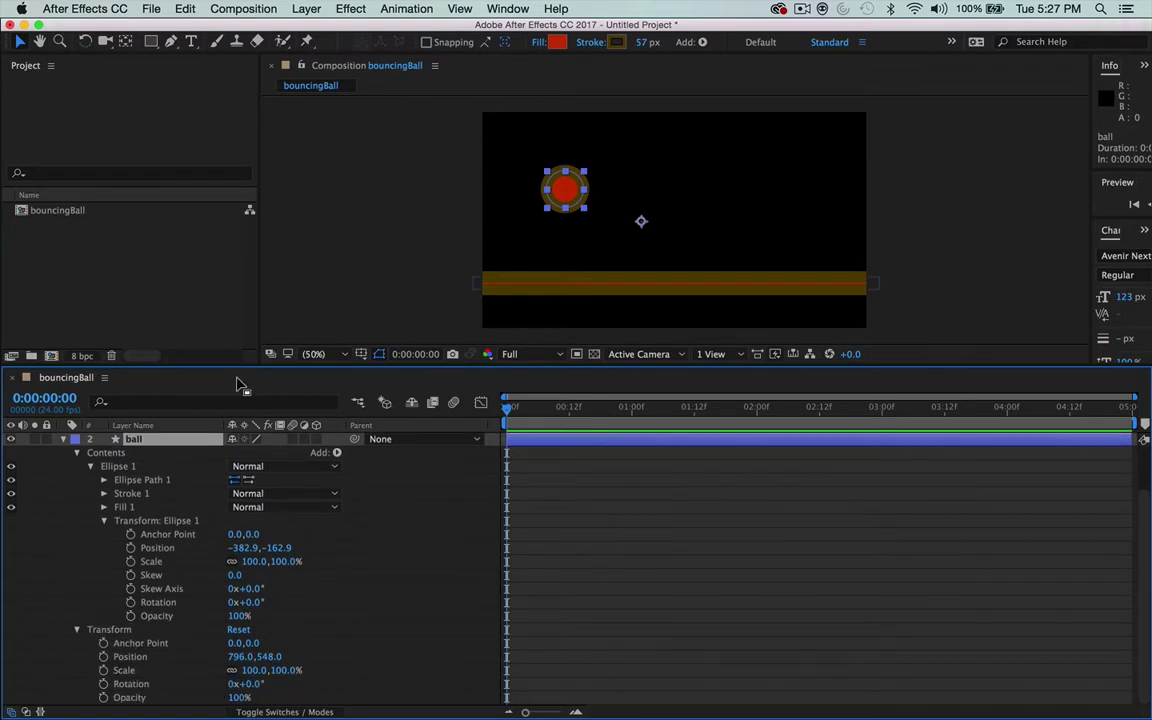
pyautogui.moveTo(231, 363)
pyautogui.mouseDown()
pyautogui.moveTo(231, 318)
pyautogui.moveTo(225, 364)
pyautogui.mouseUp()
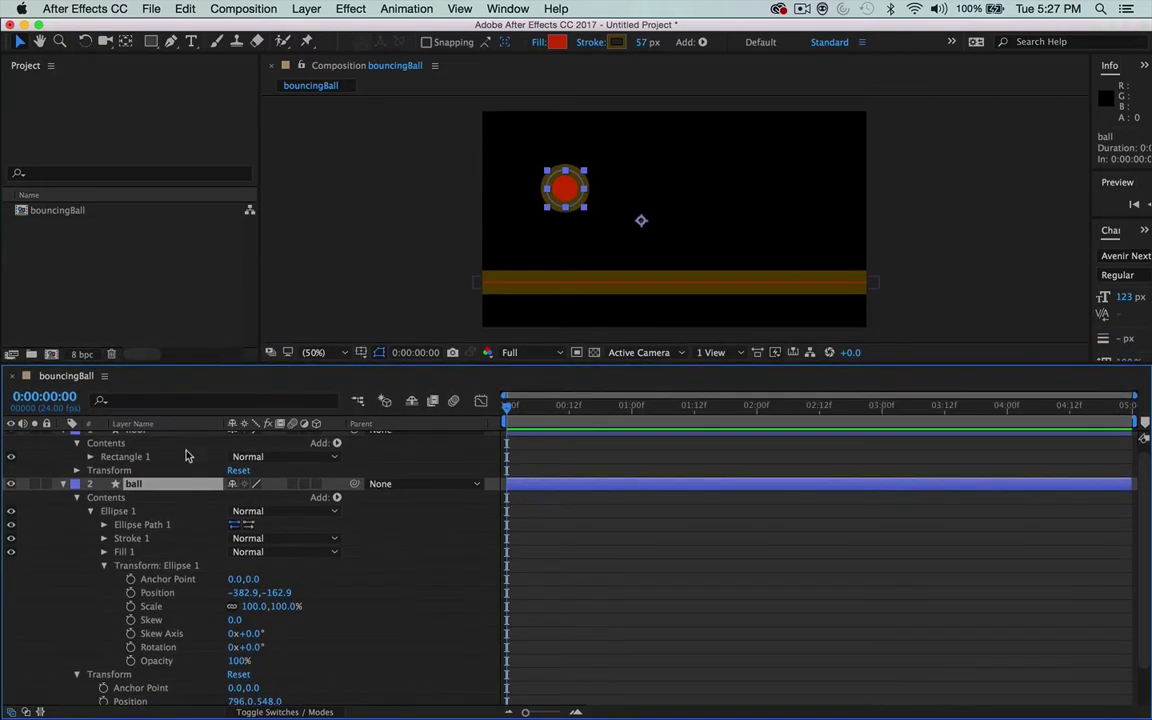
pyautogui.scroll(2, 154, 522)
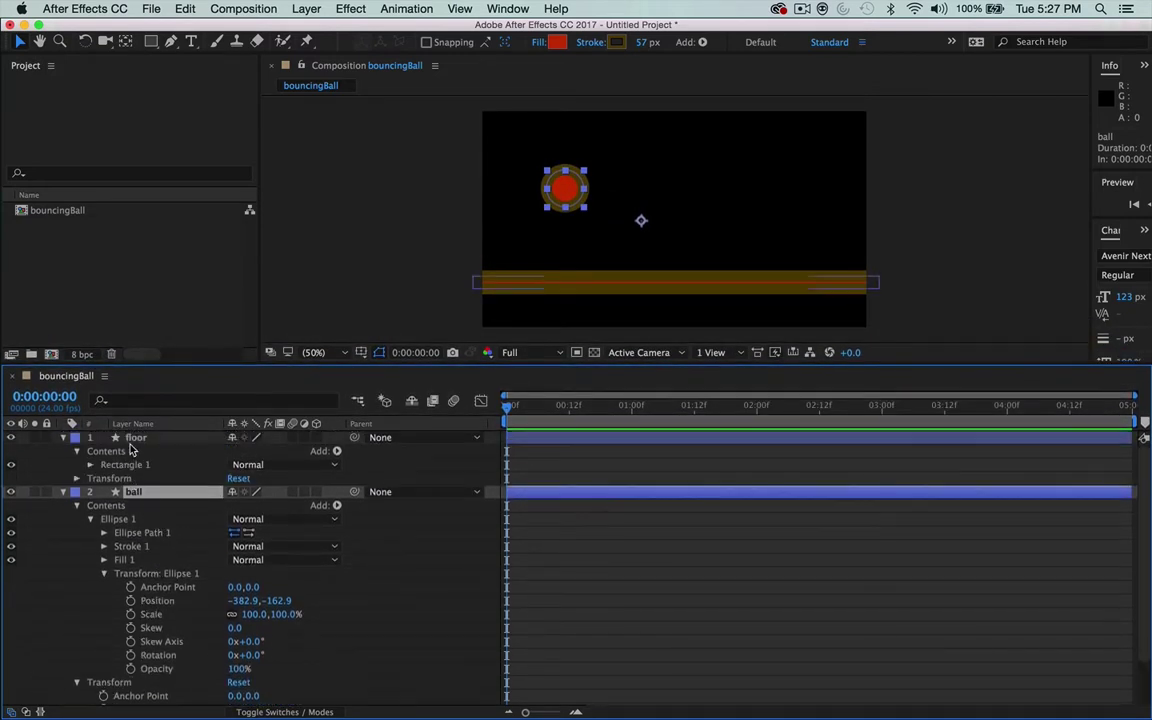
pyautogui.click(63, 438)
pyautogui.moveTo(249, 364); pyautogui.dragTo(283, 316)
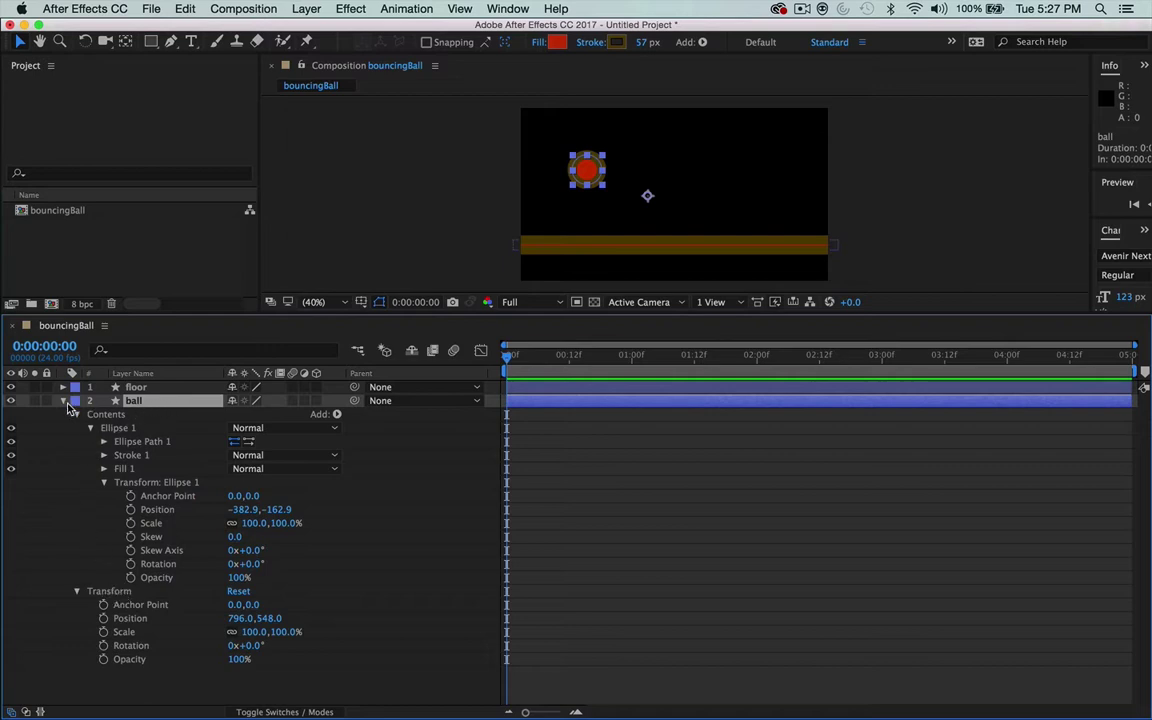
# Step: Compare the ball layer's own Transform group with the Ellipse 1 transform group, and collapse the Ellipse 1 transform properties
pyautogui.click(113, 593)
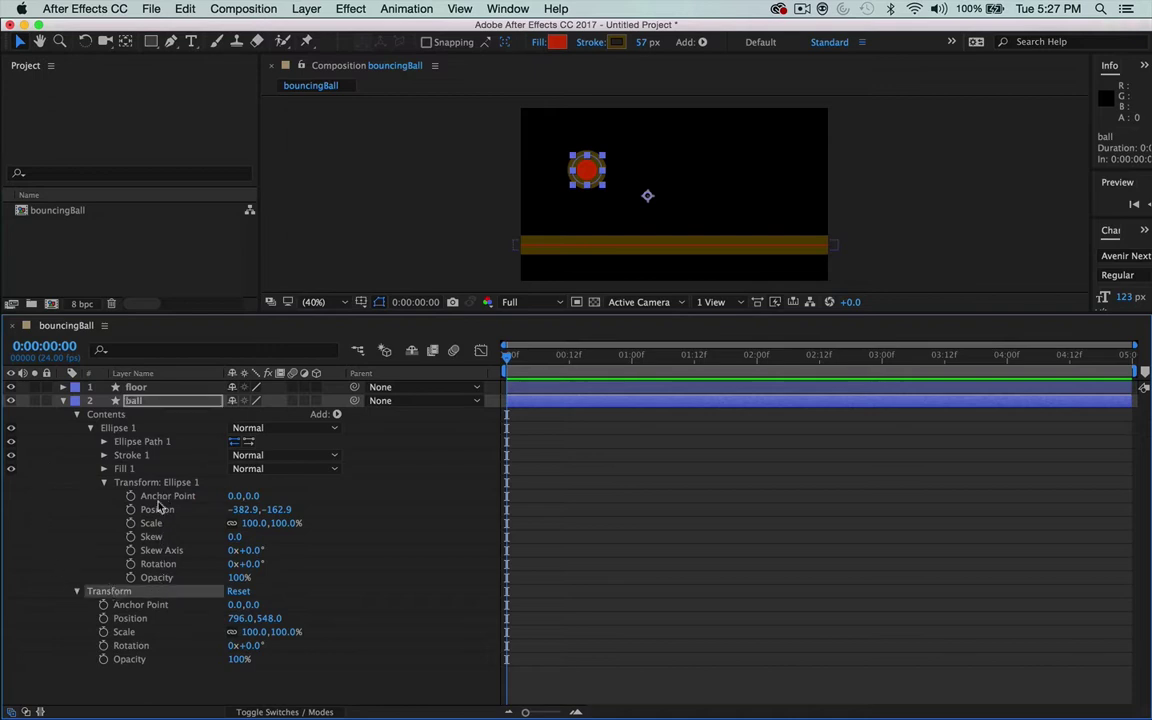
pyautogui.click(127, 428)
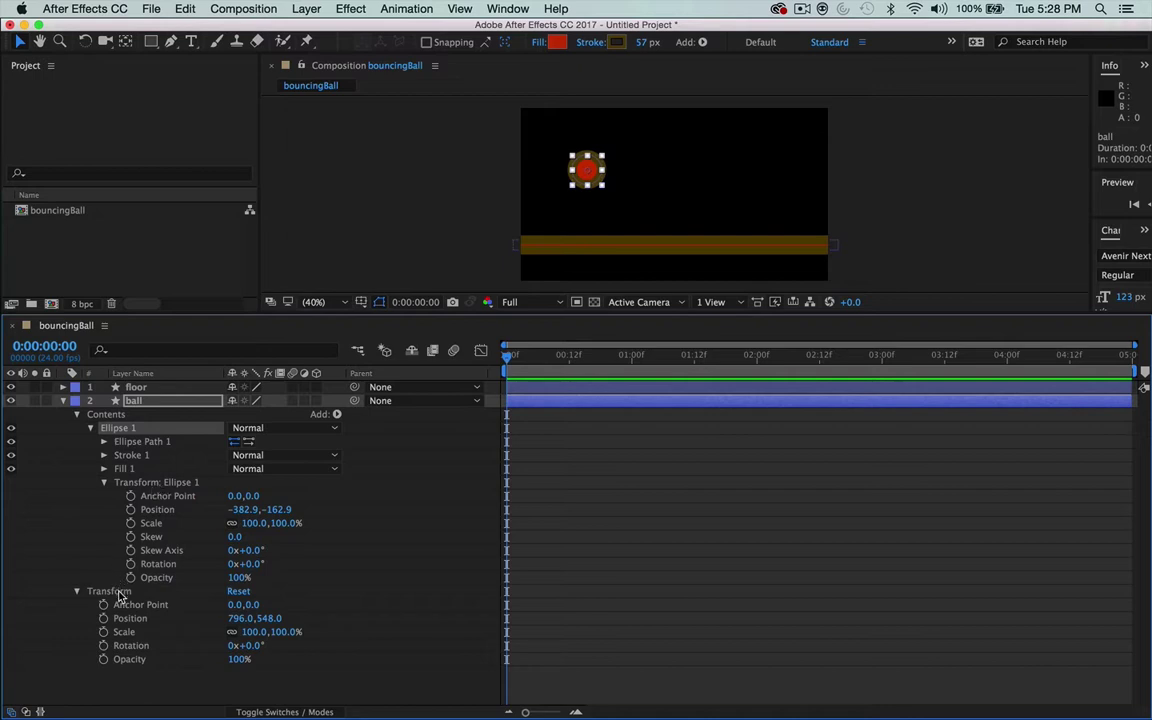
pyautogui.click(169, 484)
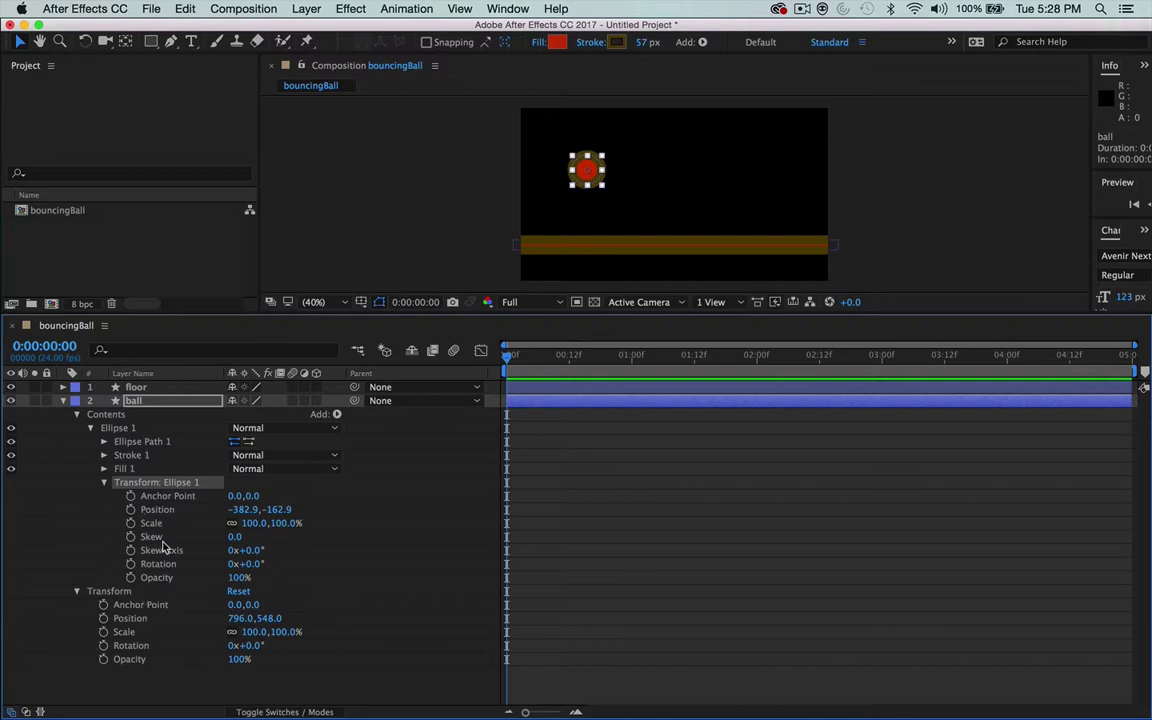
pyautogui.click(112, 593)
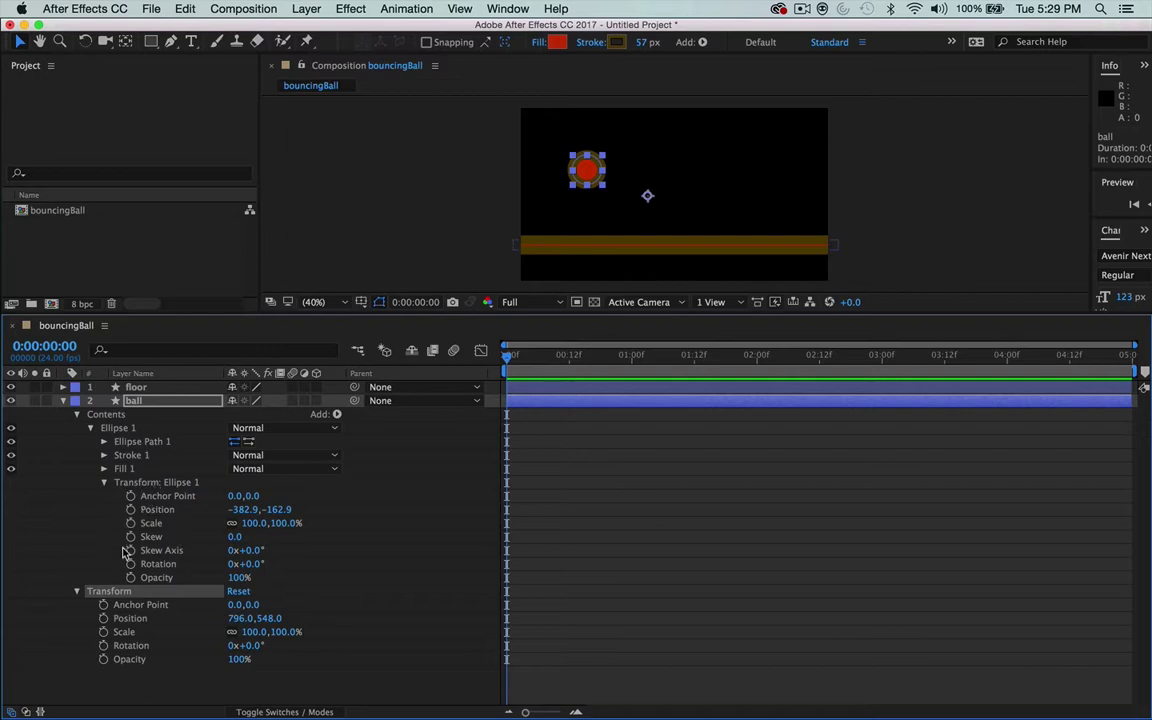
pyautogui.click(125, 483)
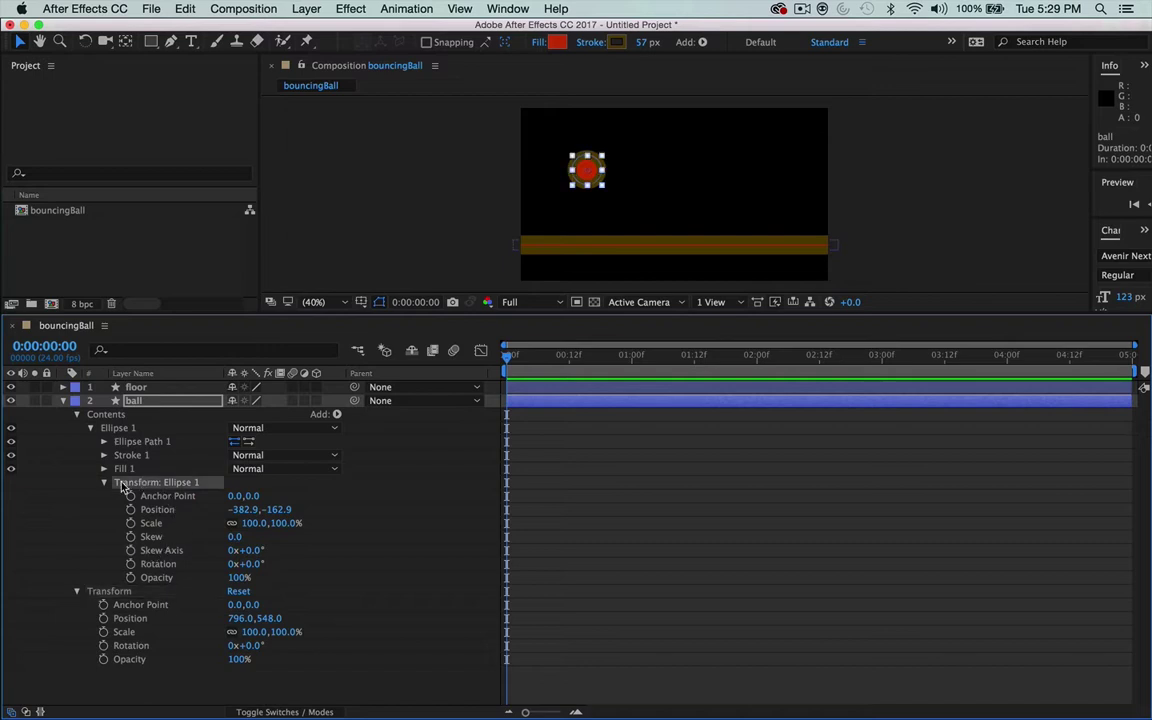
pyautogui.click(104, 483)
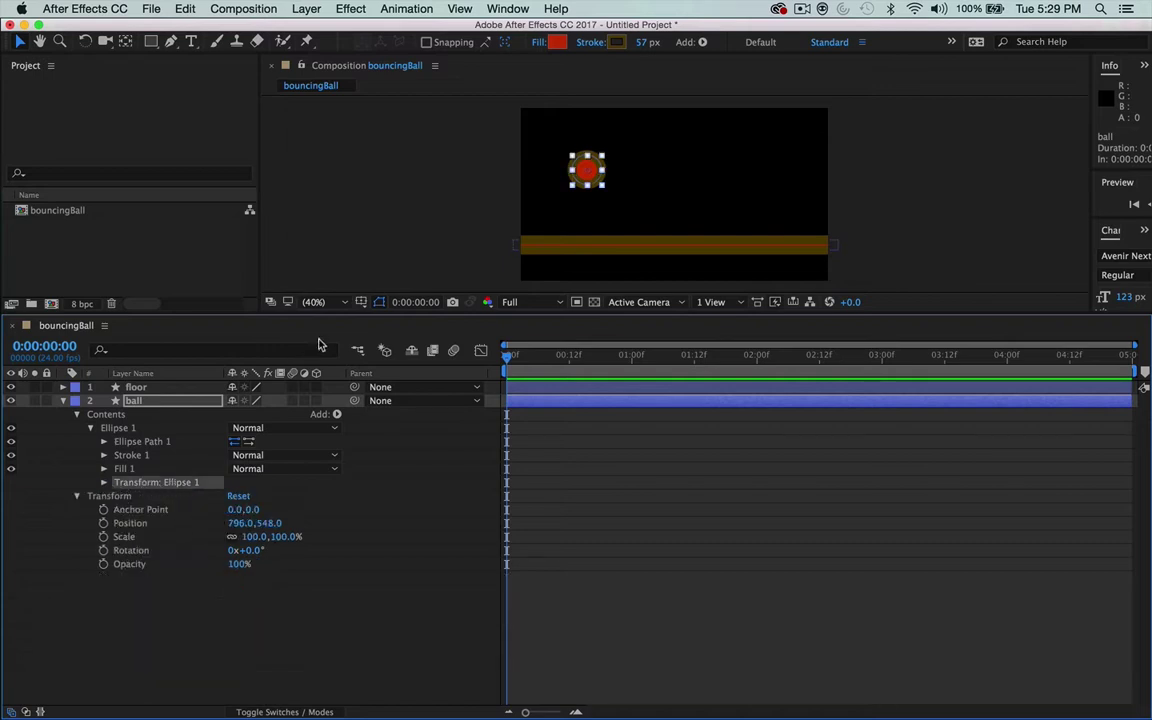
# Step: Shorten the Timeline panel, set the ball's Stroke 1 width to 0, and collapse the Ellipse 1 properties
pyautogui.moveTo(377, 315); pyautogui.dragTo(373, 402)
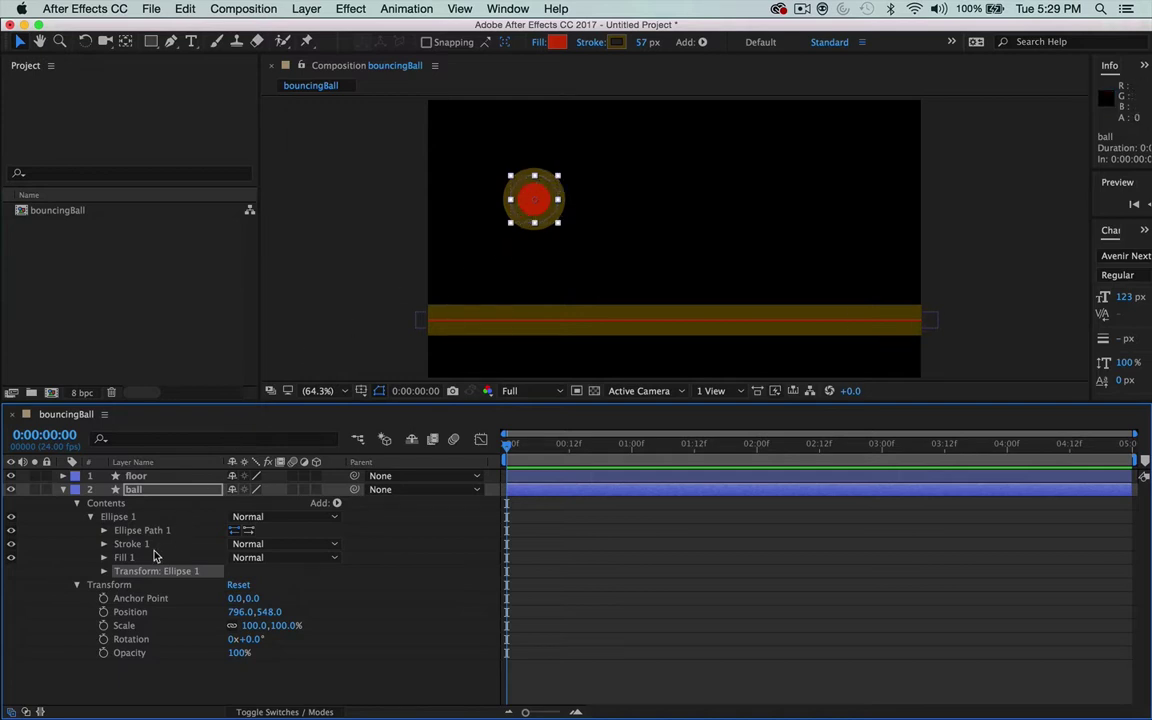
pyautogui.click(144, 516)
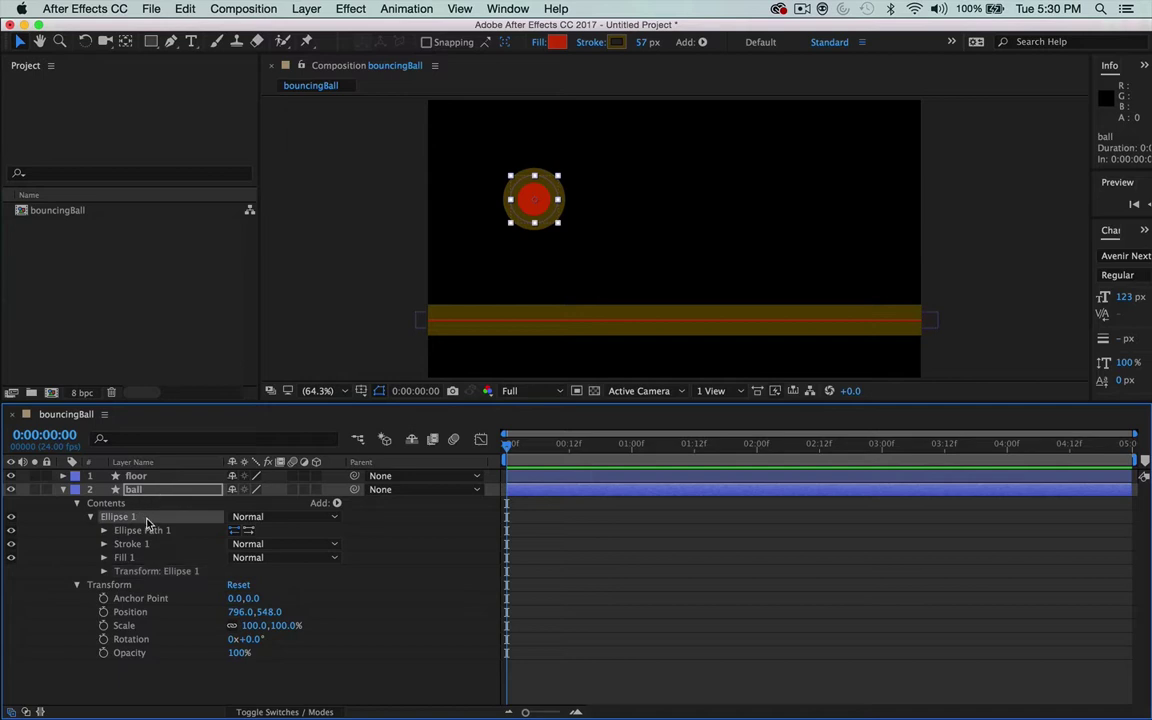
pyautogui.click(119, 545)
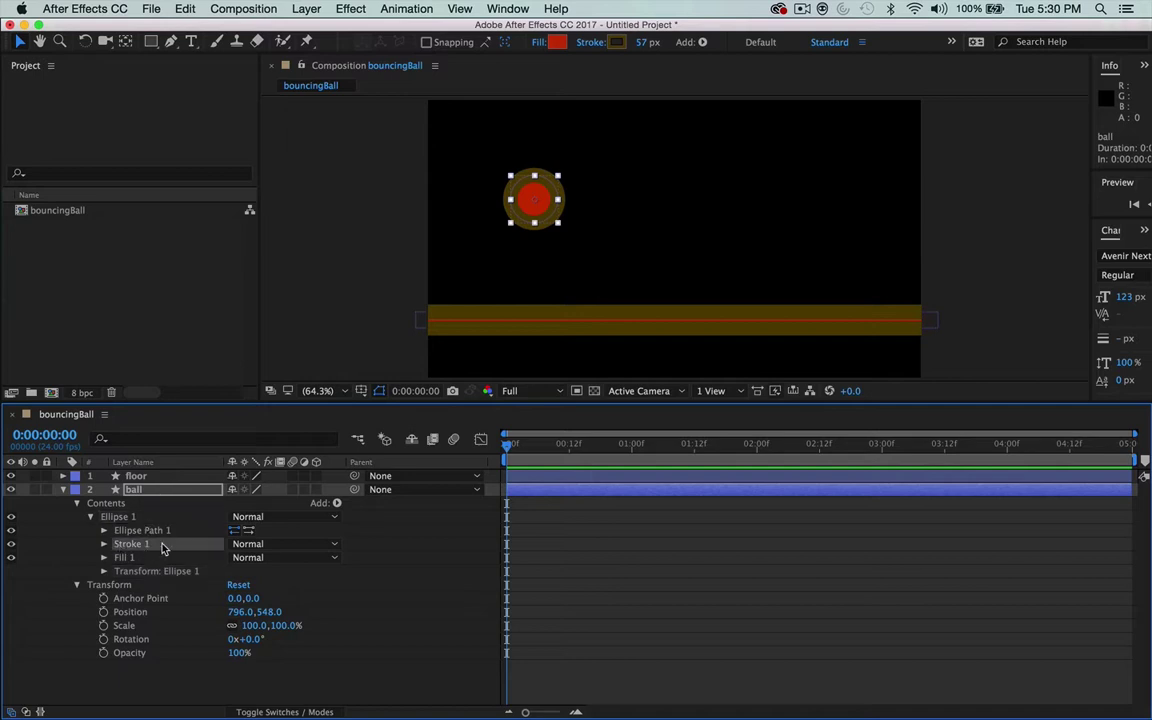
pyautogui.click(104, 546)
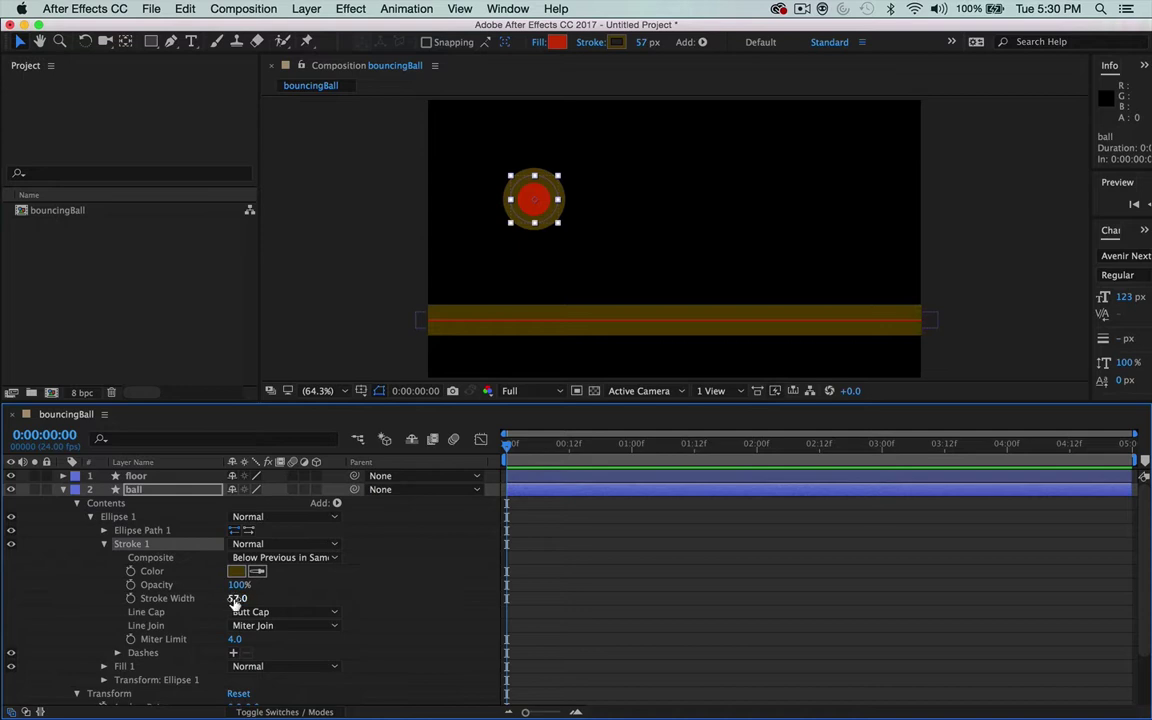
pyautogui.moveTo(238, 599); pyautogui.dragTo(193, 621)
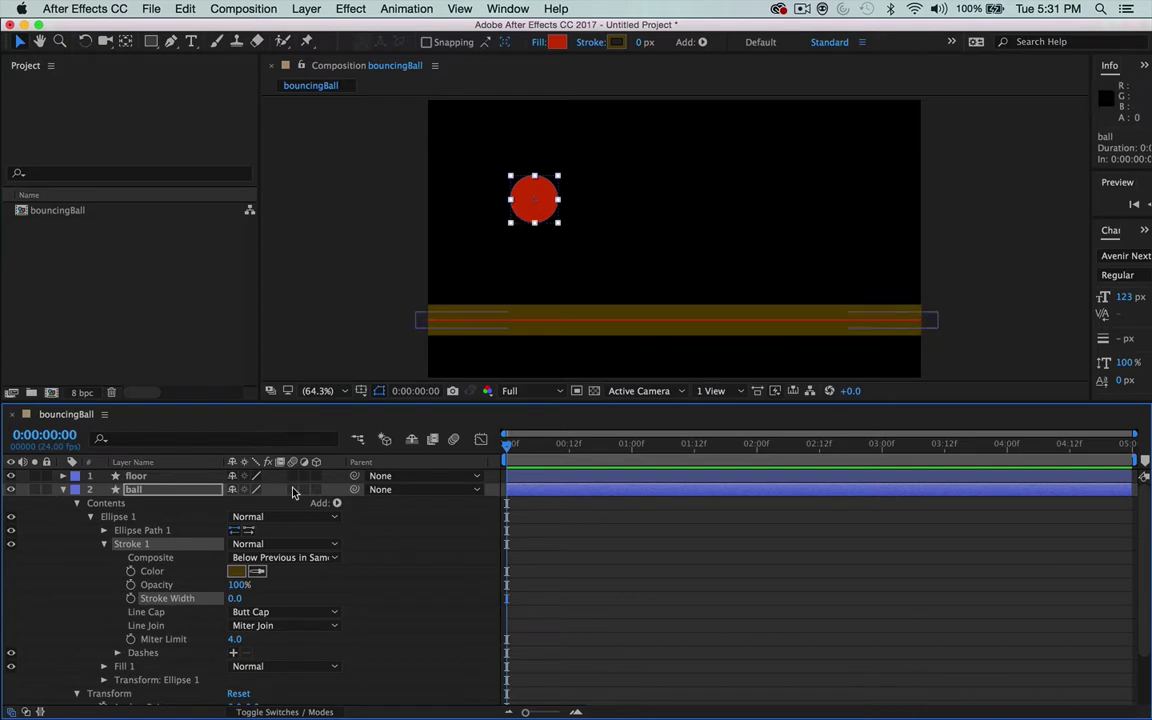
pyautogui.click(104, 545)
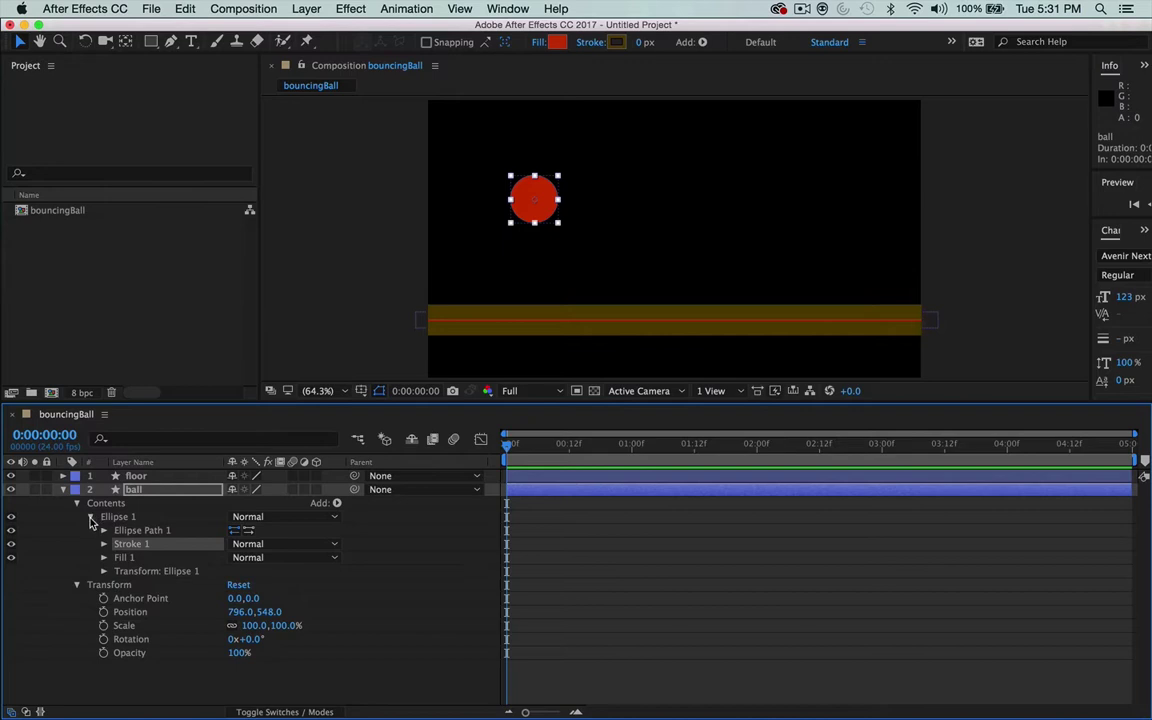
pyautogui.click(91, 517)
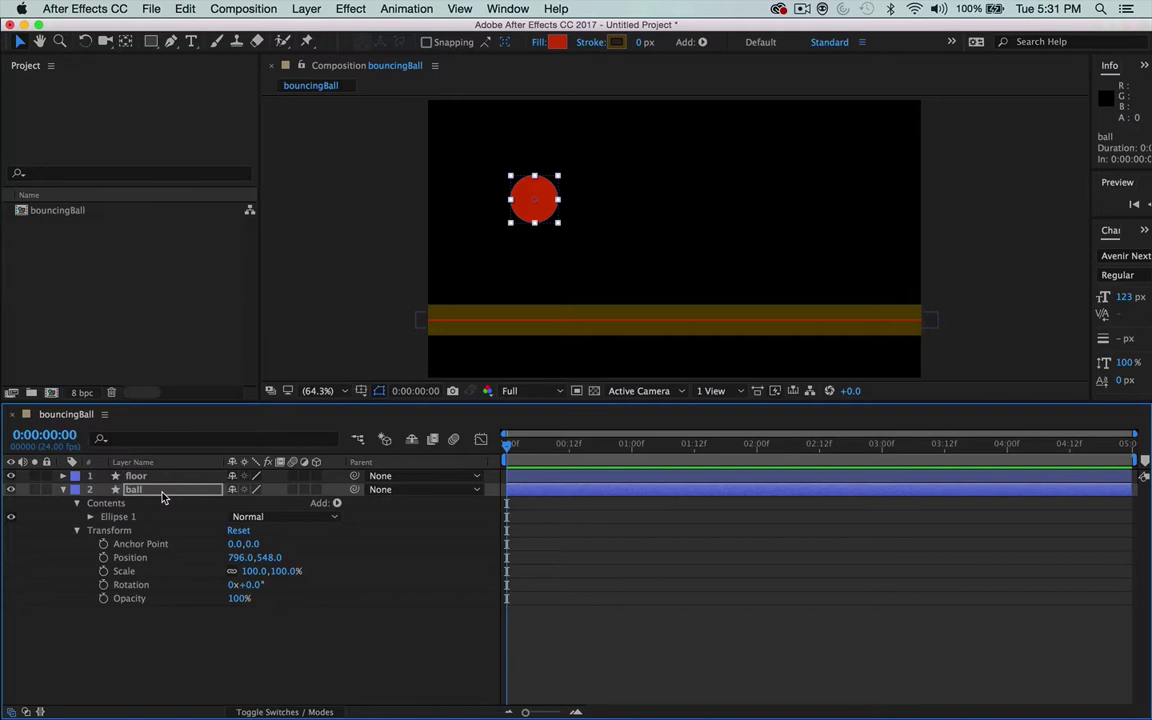
# Step: Shift the ball layer's Anchor Point to -166, -126, undoing a further shift to -310, -126
pyautogui.press('Return')
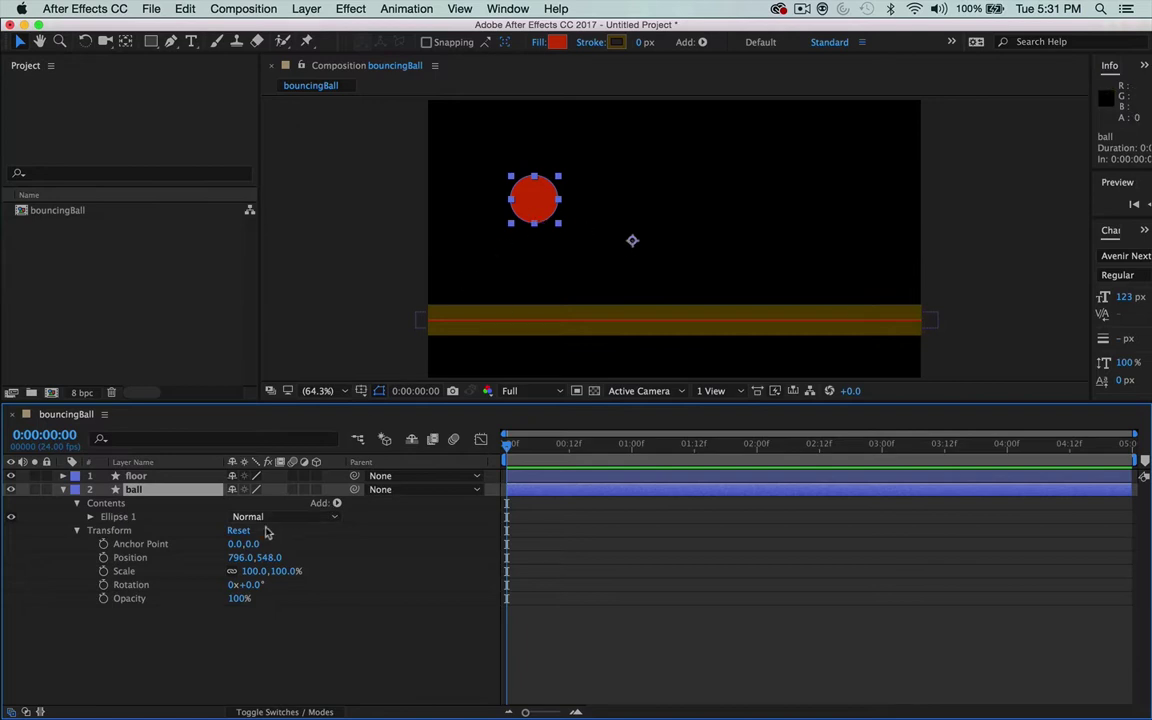
pyautogui.click(77, 530)
pyautogui.click(77, 530)
pyautogui.moveTo(250, 545); pyautogui.dragTo(40, 544)
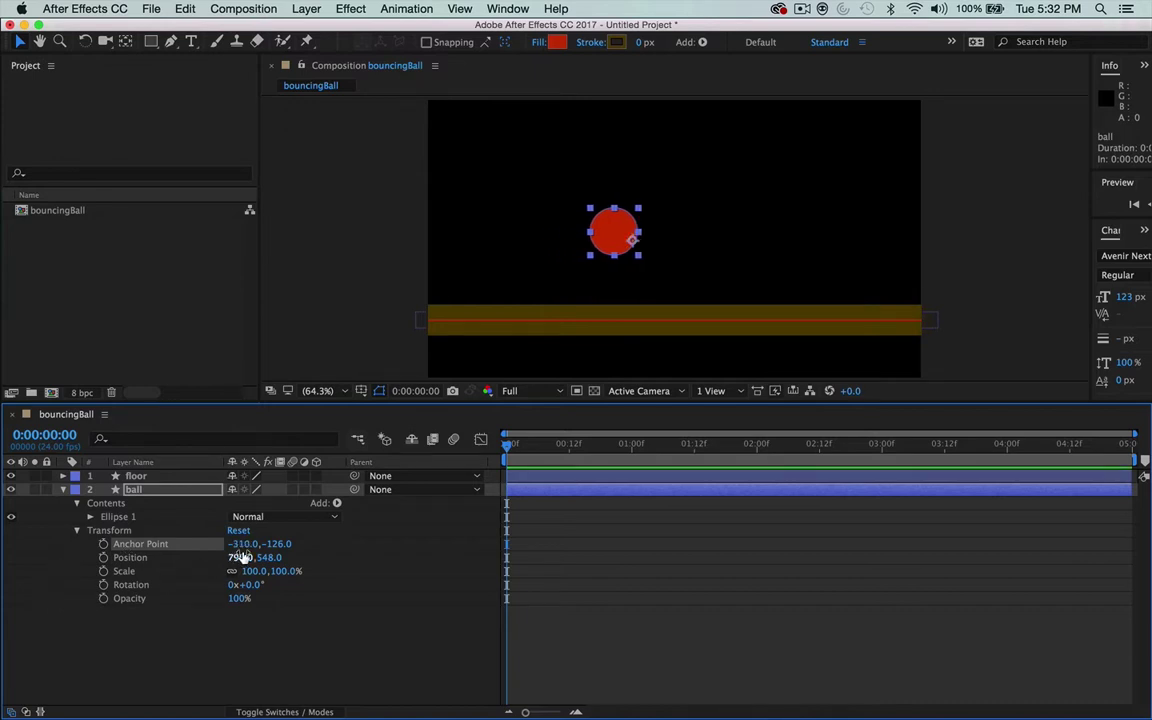
pyautogui.press('super+z')
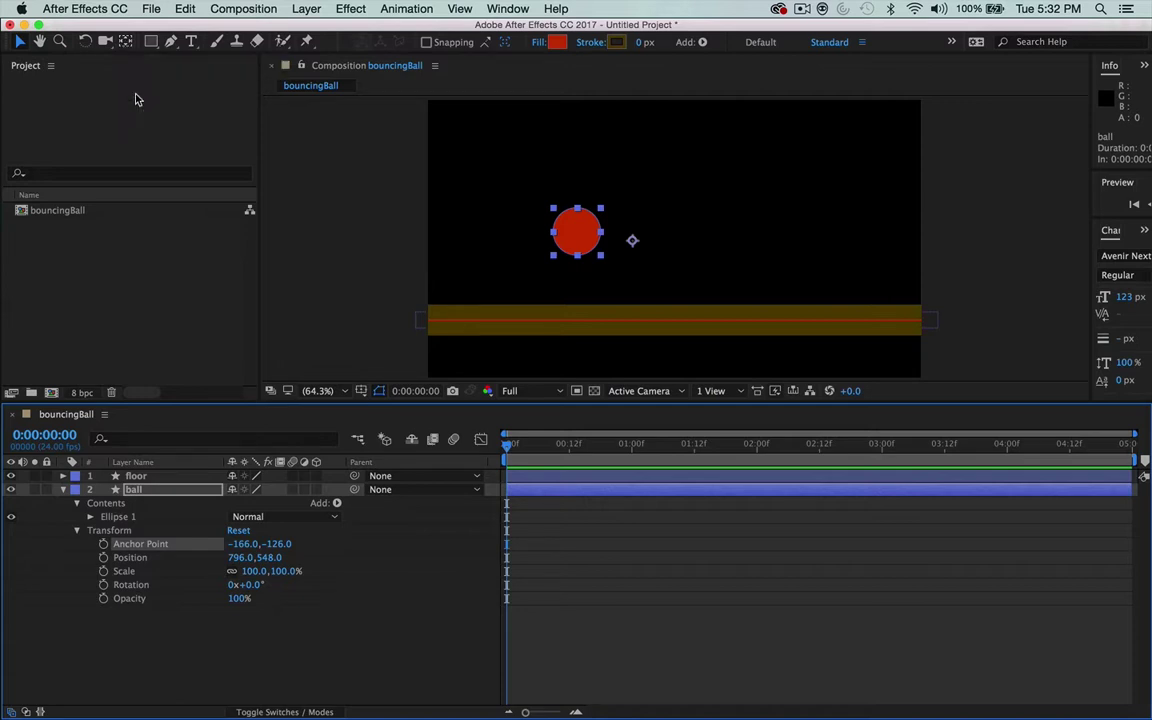
# Step: Move the ball layer's anchor point onto the bottom edge of the ball with the Pan Behind tool, and return to the Selection tool
pyautogui.press('y')
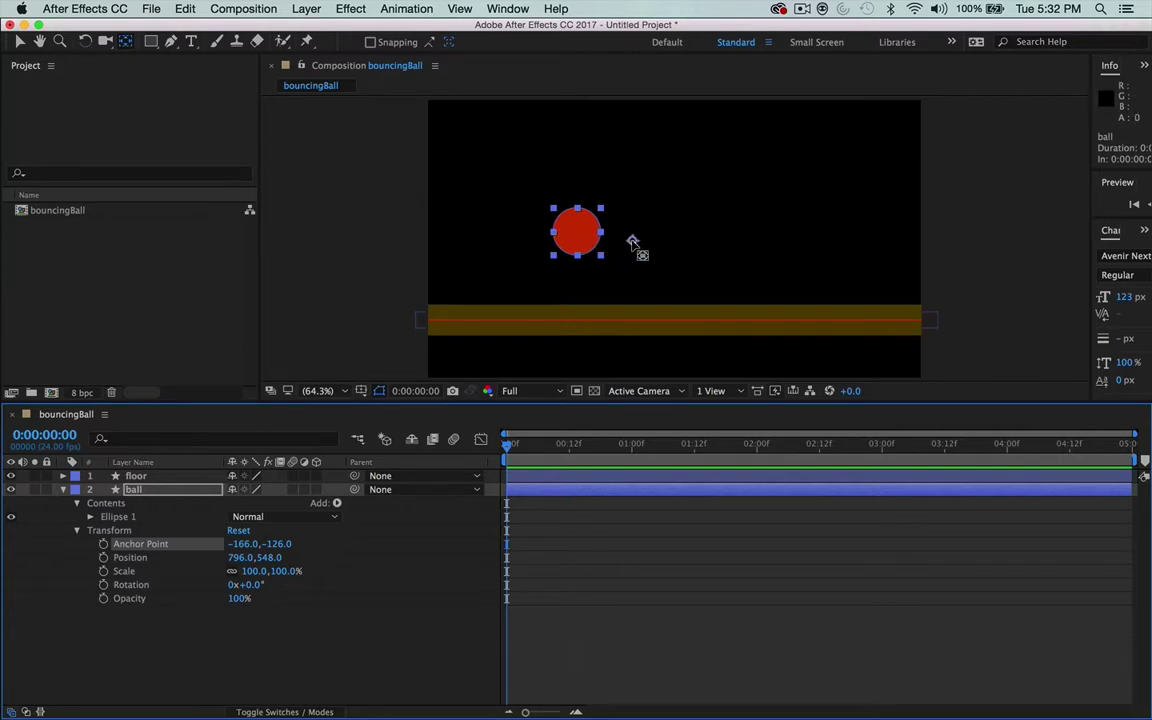
pyautogui.moveTo(632, 241); pyautogui.dragTo(577, 254)
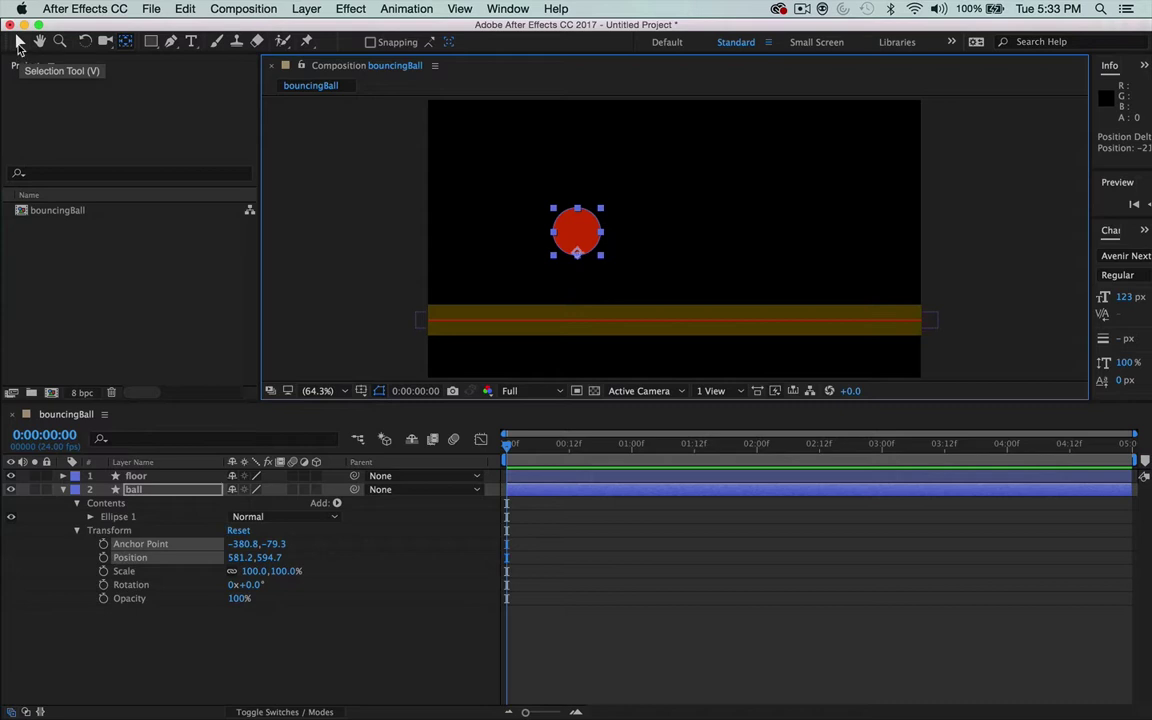
pyautogui.press('v')
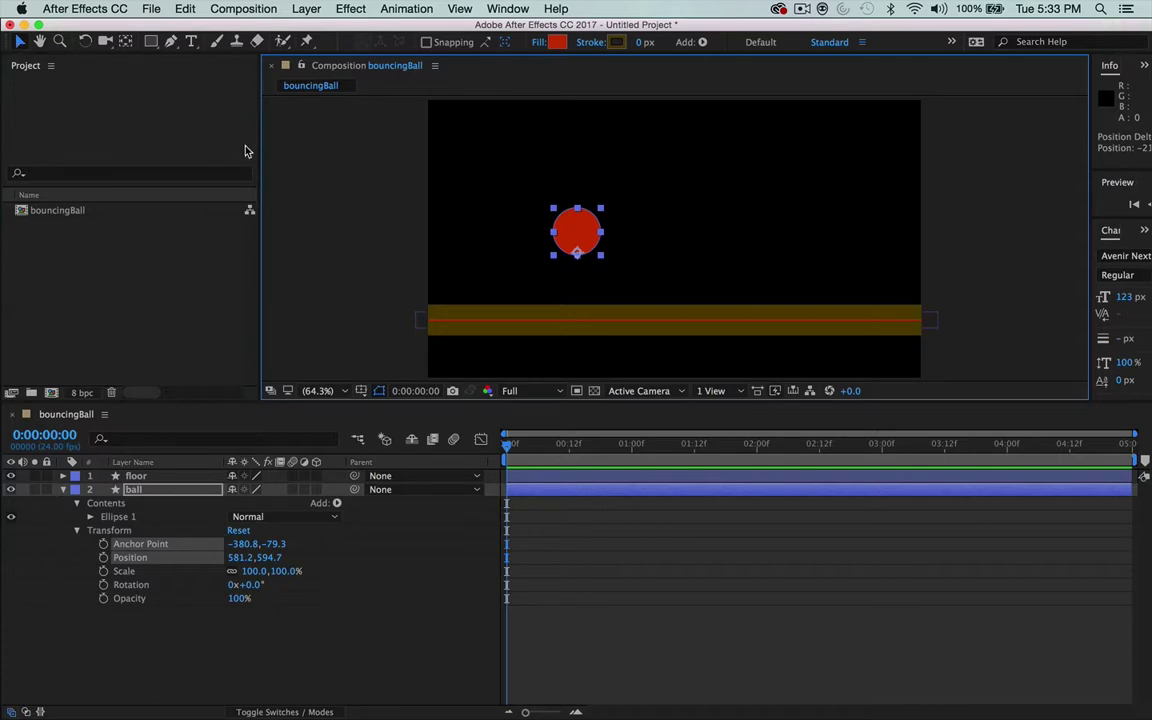
# Step: Scale the ball layer proportionally to about 126.5% and move it up to about 472, 420
pyautogui.click(575, 229)
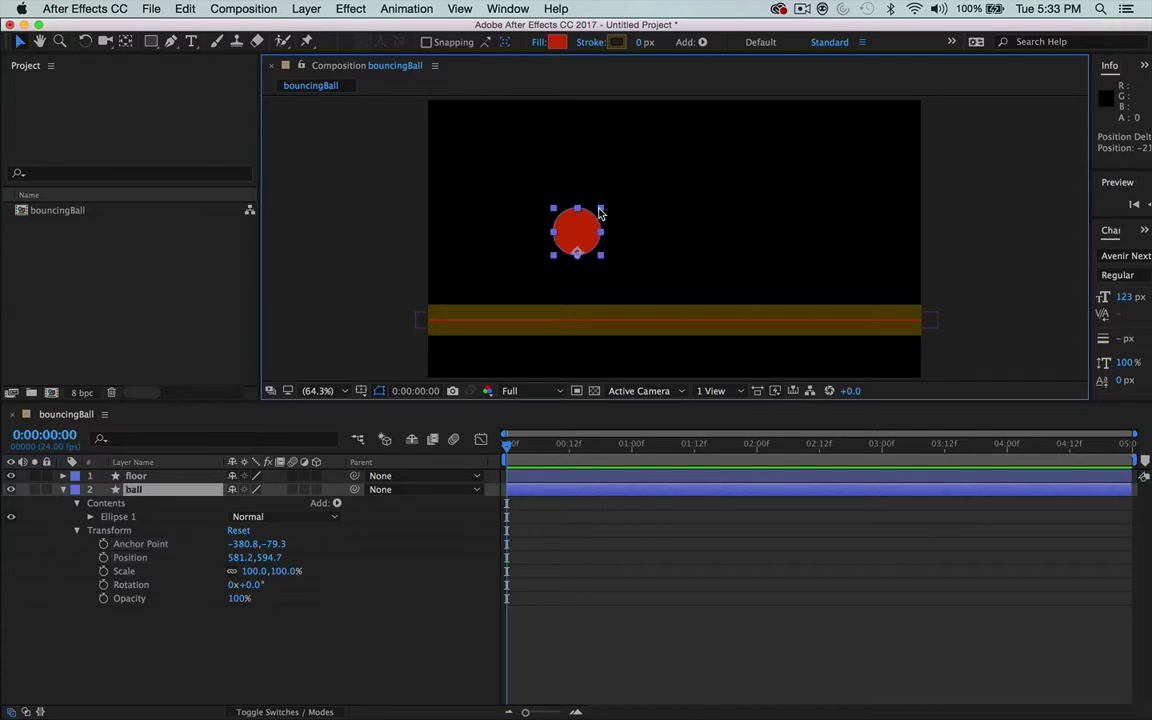
pyautogui.moveTo(600, 213); pyautogui.dragTo(608, 201)
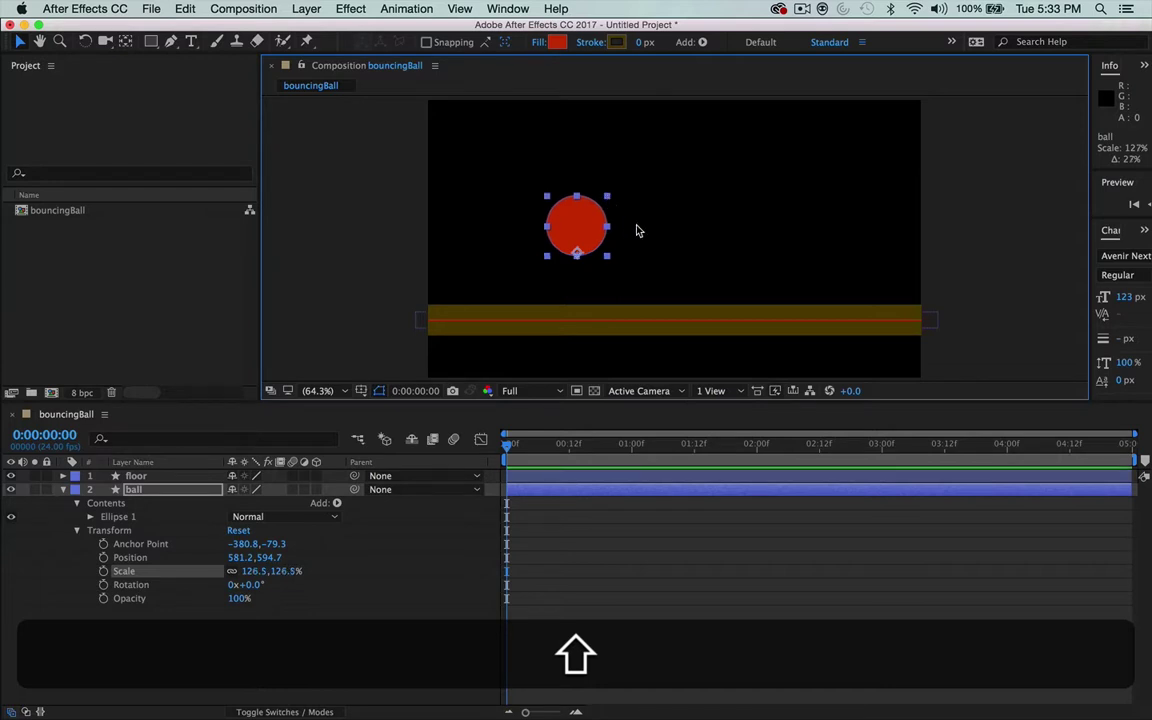
pyautogui.moveTo(587, 231); pyautogui.dragTo(562, 187)
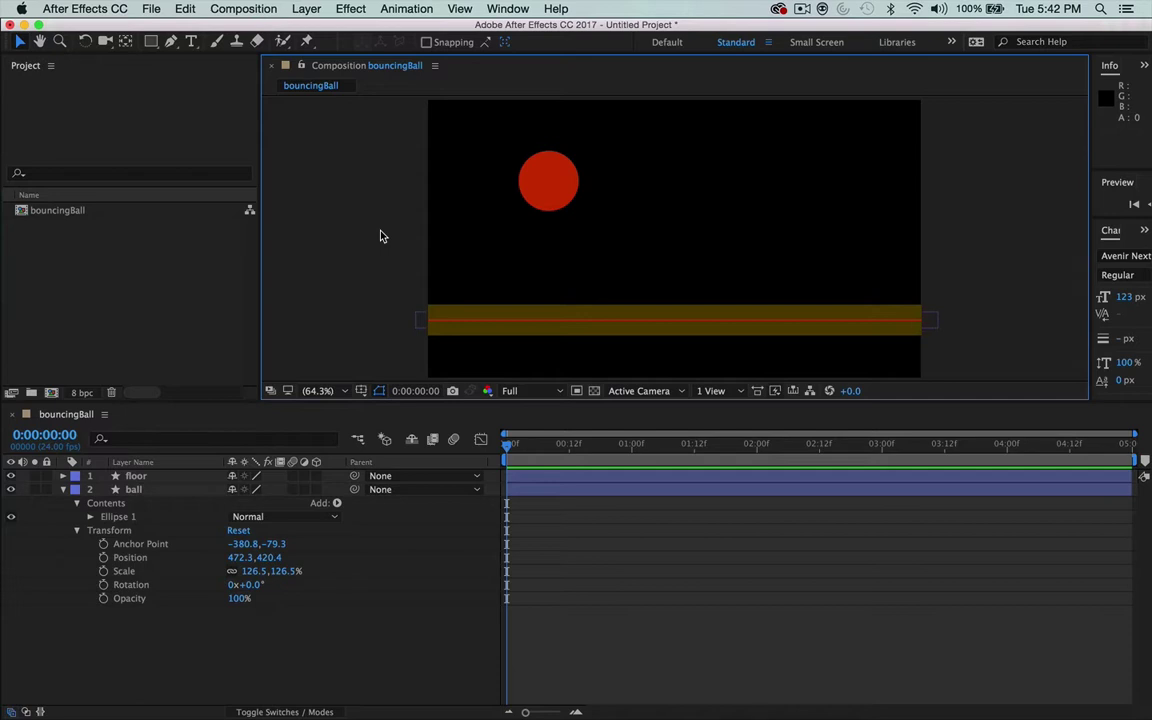
# Step: Switch focus between the Composition and Timeline panels, and play and stop a preview of the bouncingBall composition
pyautogui.click(624, 421)
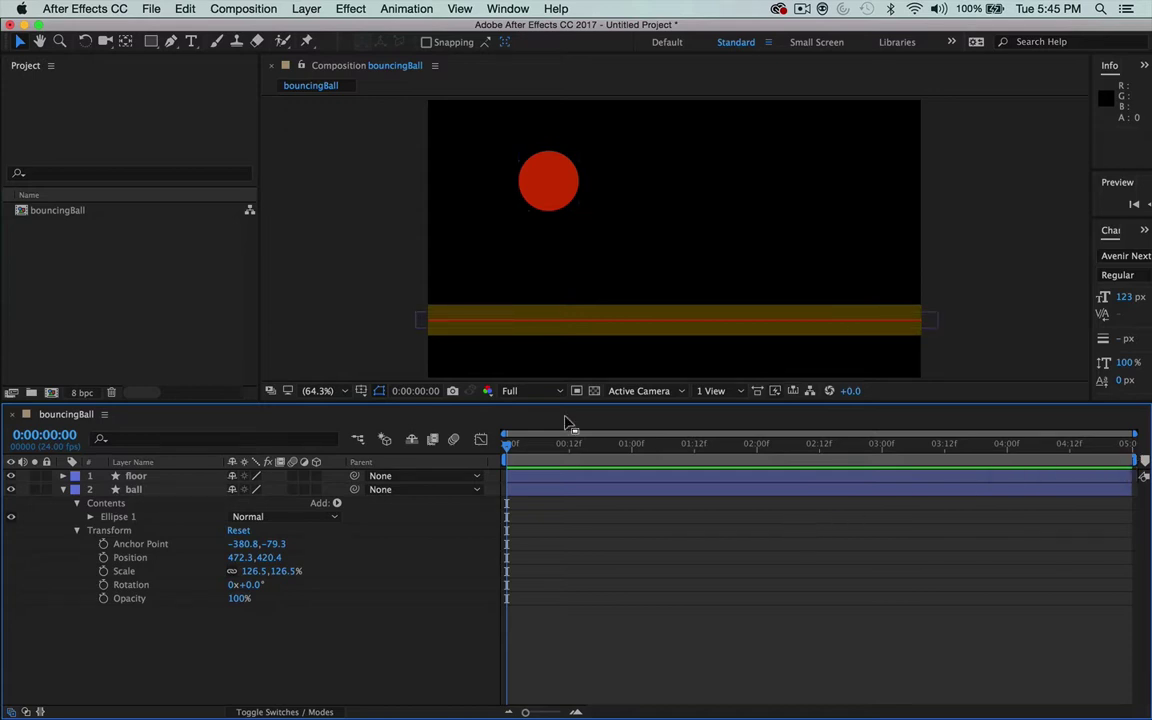
pyautogui.click(340, 325)
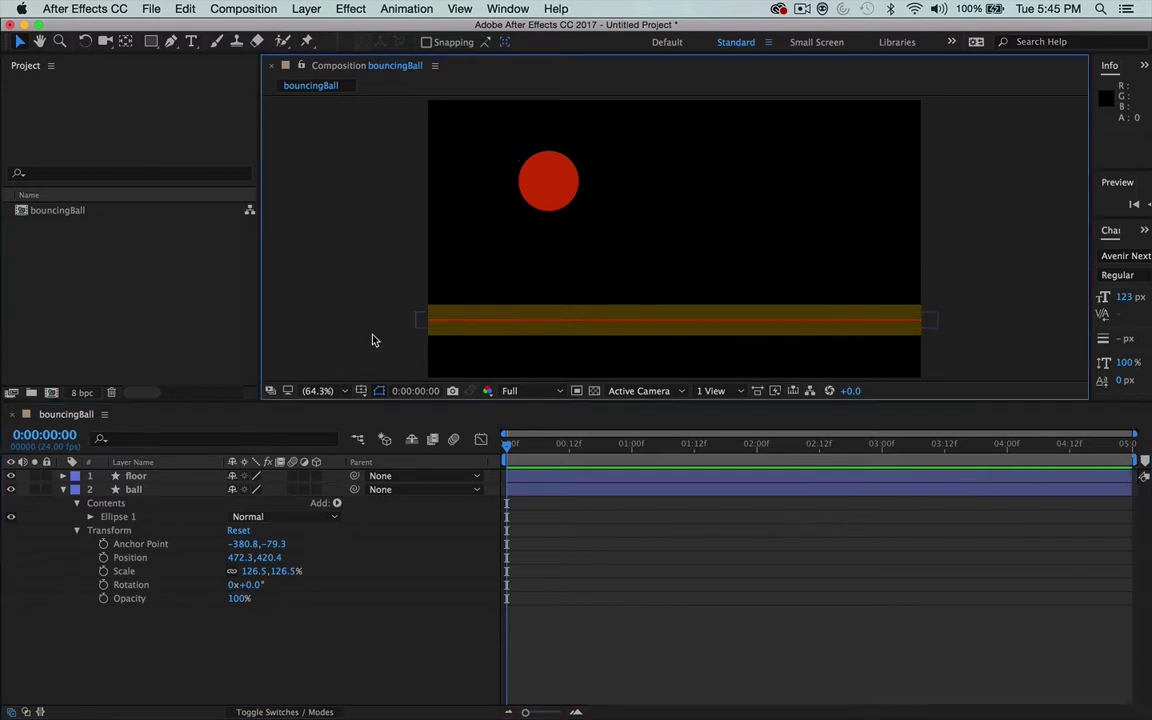
pyautogui.click(398, 418)
pyautogui.click(583, 512)
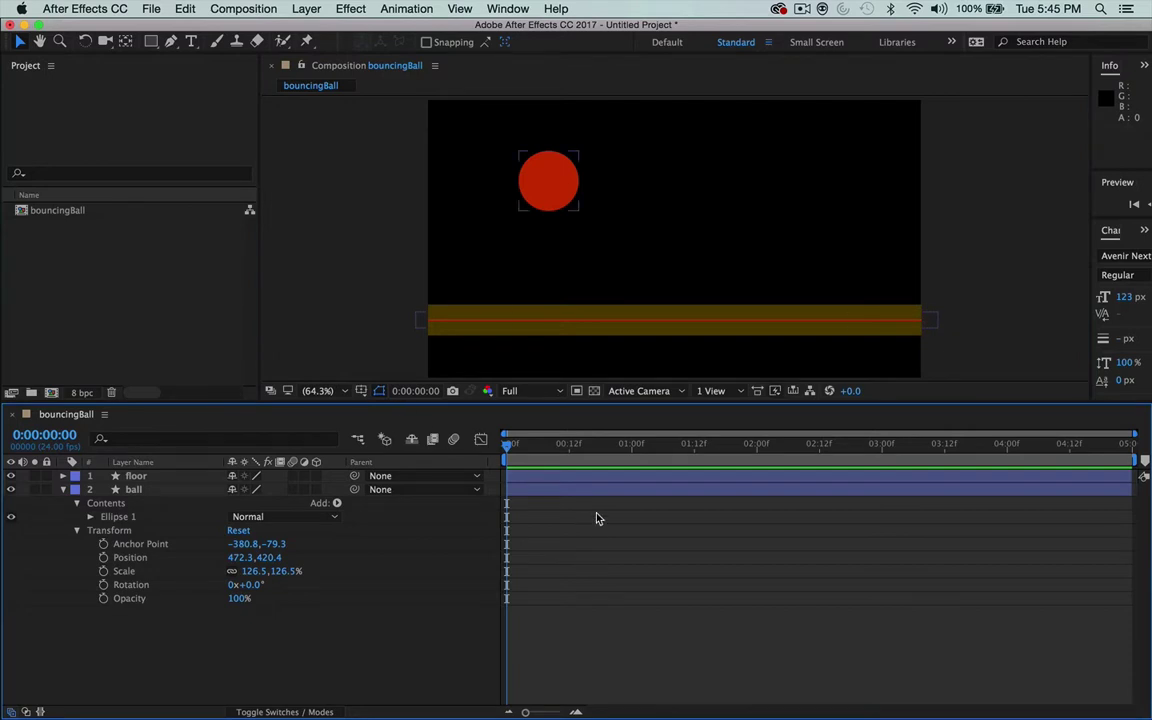
pyautogui.press('space')
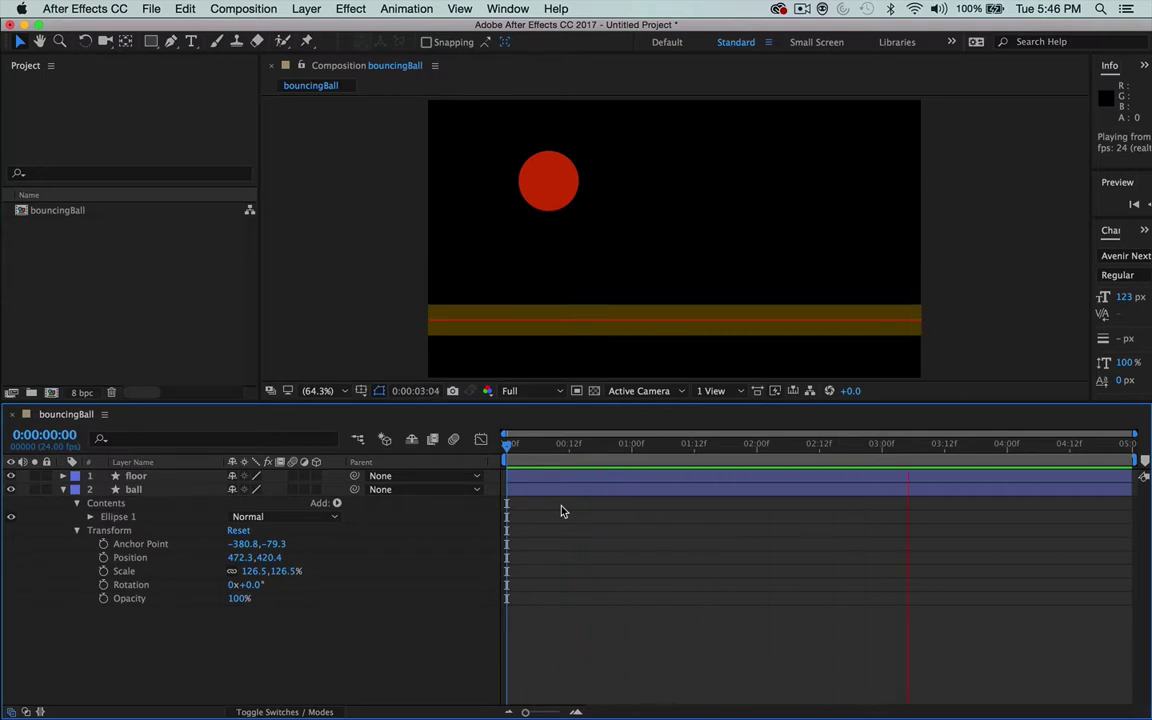
pyautogui.press('space')
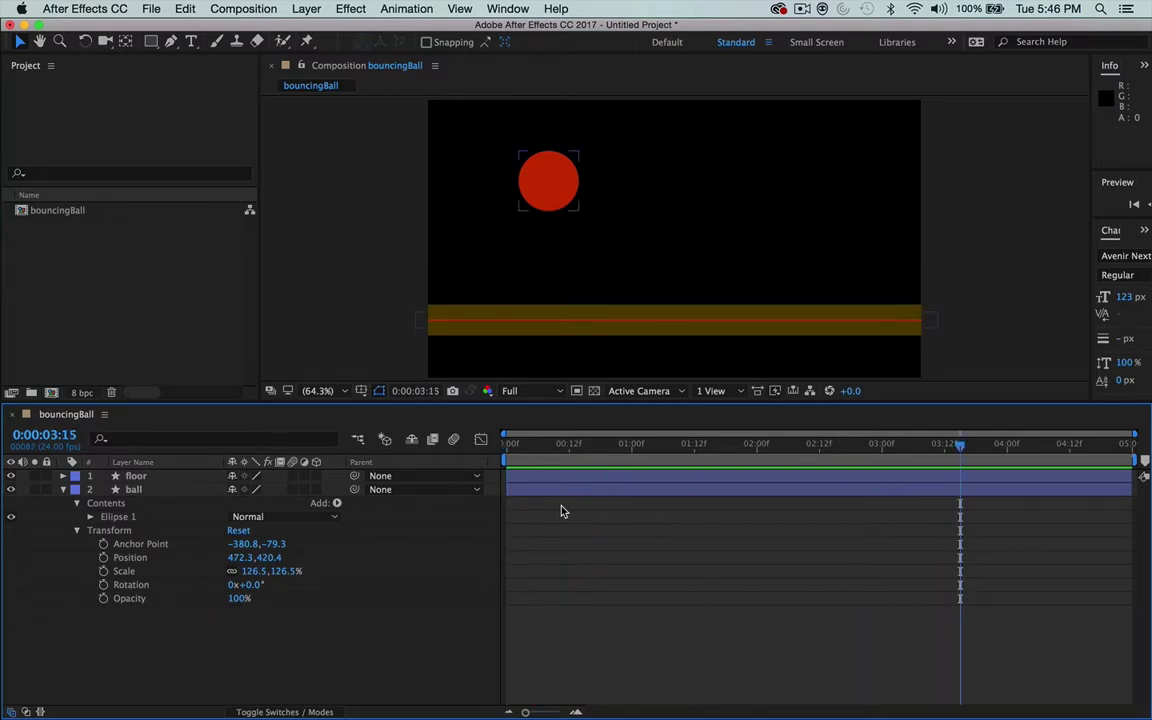
pyautogui.click(561, 511)
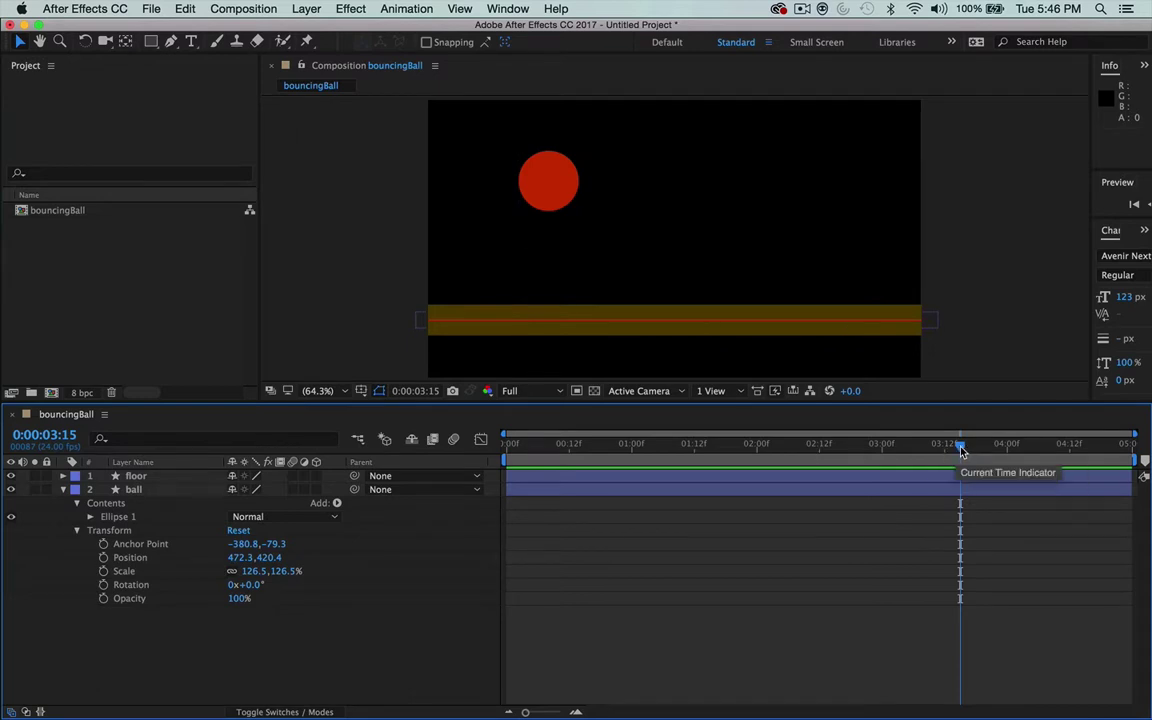
# Step: Return the current time indicator to 0:00:00:00
pyautogui.moveTo(962, 450); pyautogui.dragTo(506, 447)
pyautogui.click(615, 527)
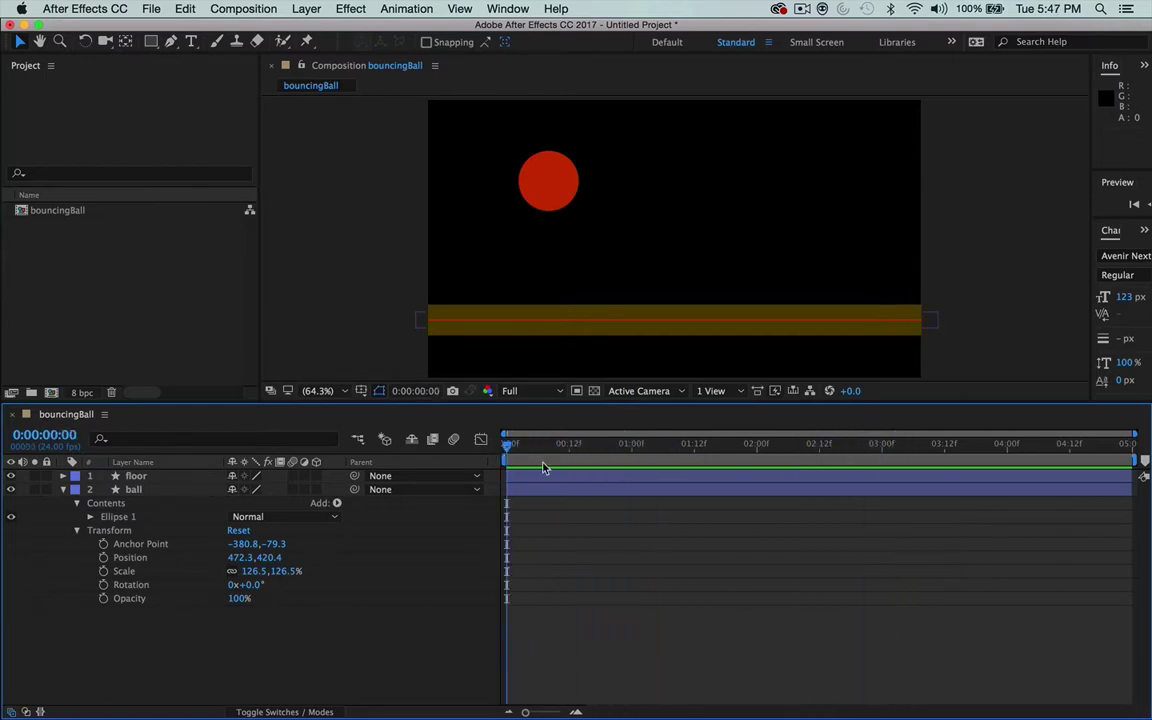
pyautogui.click(615, 527)
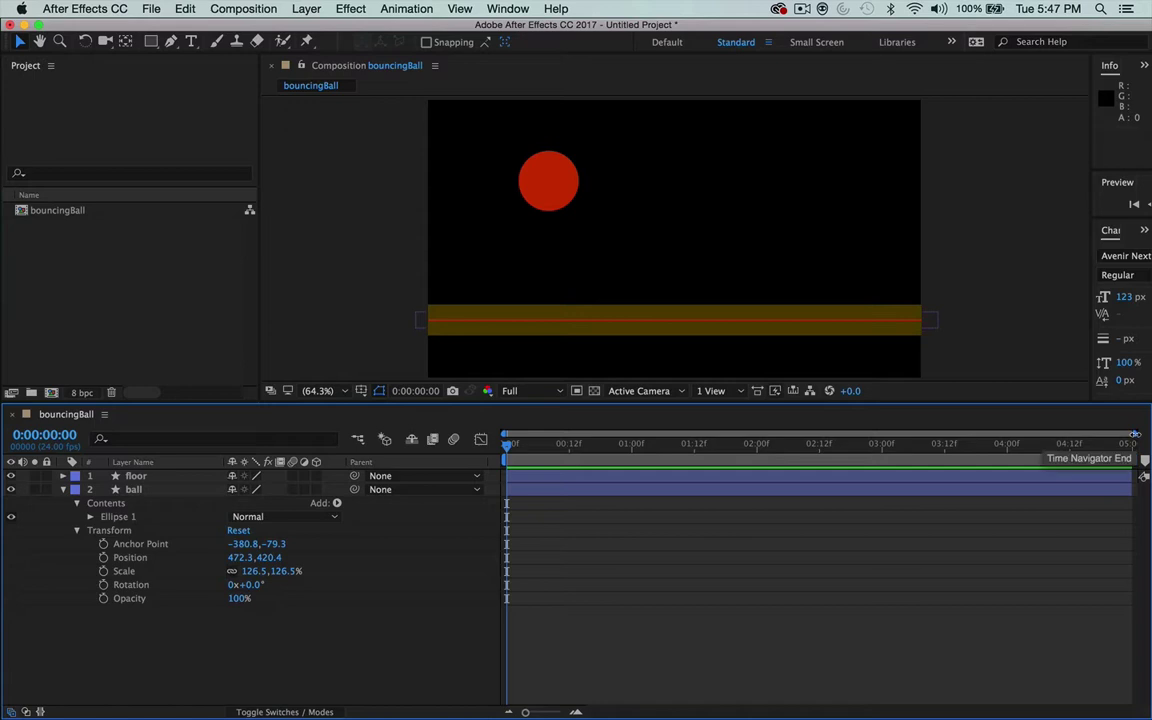
# Step: Zoom the timeline in to individual frames and back out to the whole composition duration
pyautogui.moveTo(1135, 436); pyautogui.dragTo(822, 443)
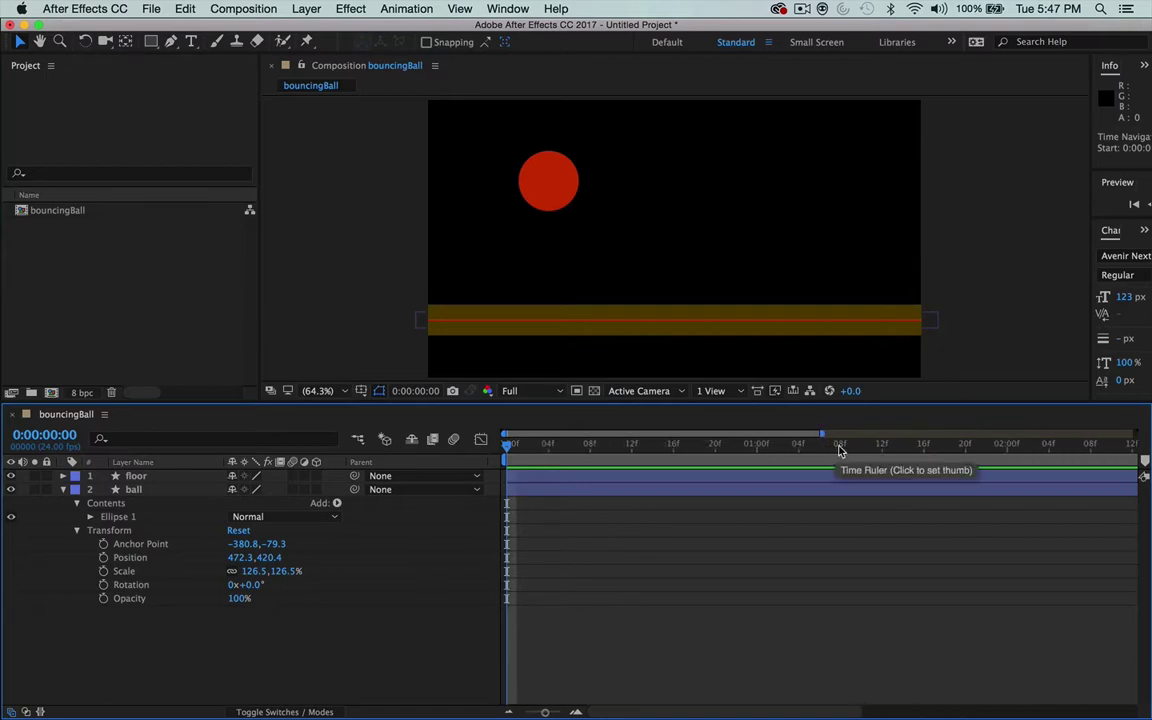
pyautogui.press('=')
pyautogui.press('=')
pyautogui.press('=')
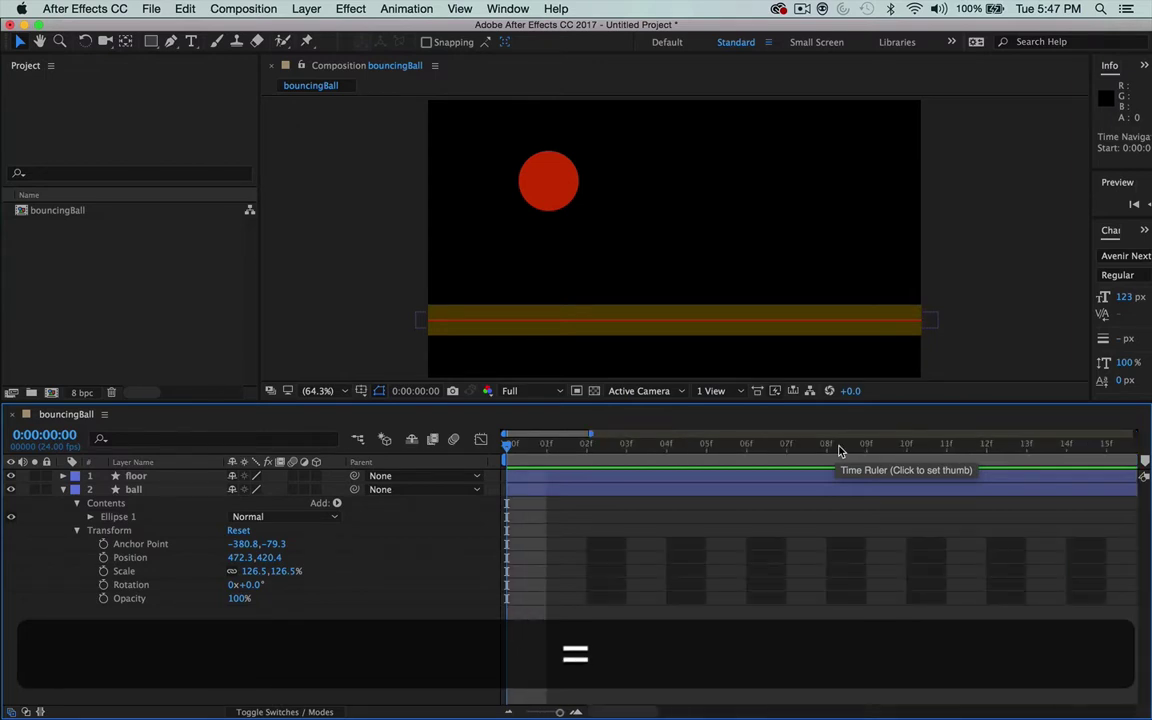
pyautogui.press('-')
pyautogui.press('-')
pyautogui.press('-')
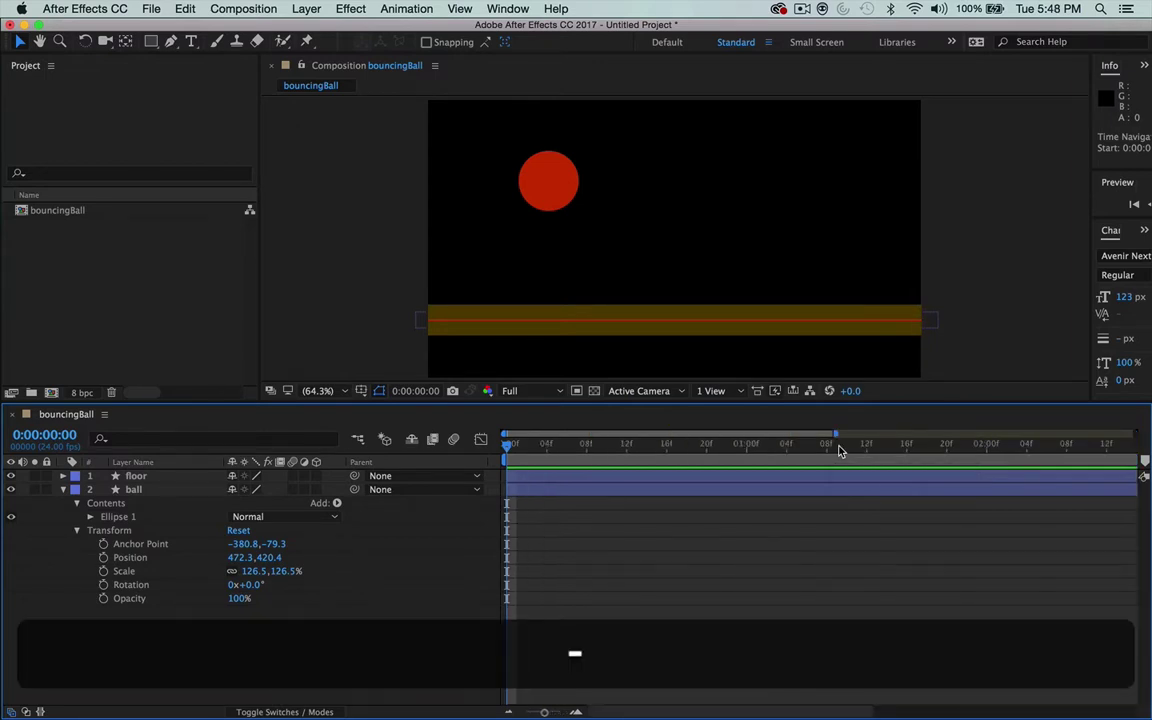
pyautogui.press('-')
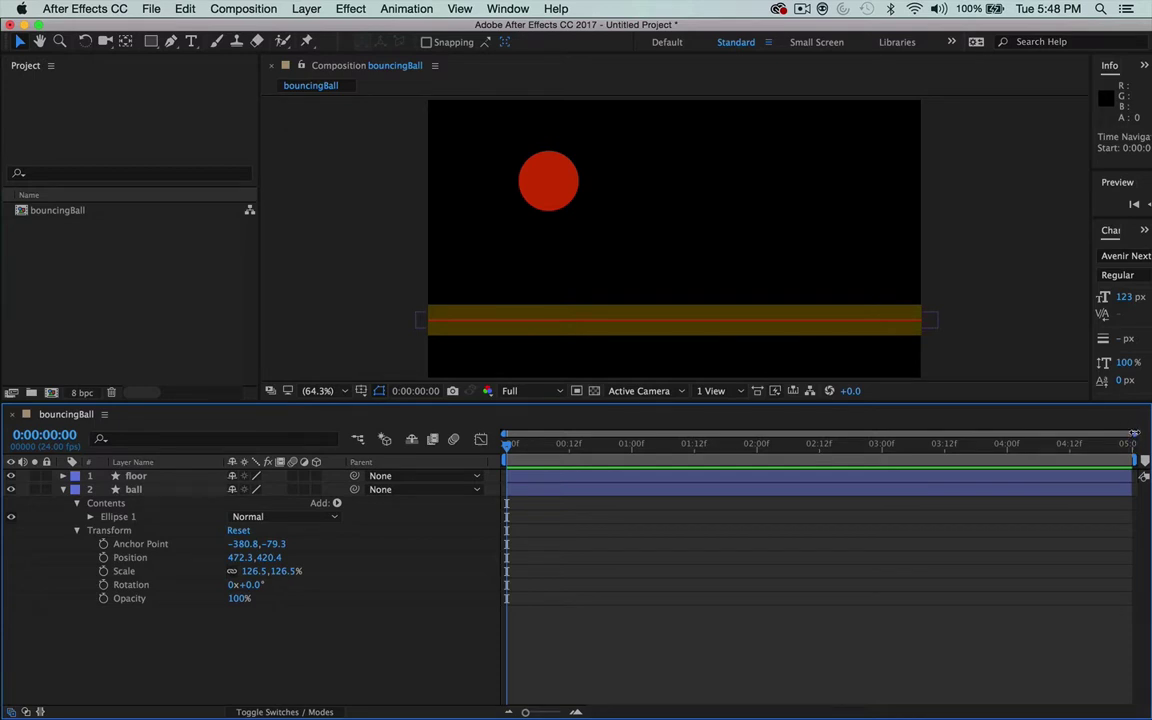
# Step: Narrow the timeline's visible range, slide it further along the composition, and restore the full duration
pyautogui.moveTo(1135, 433); pyautogui.dragTo(803, 437)
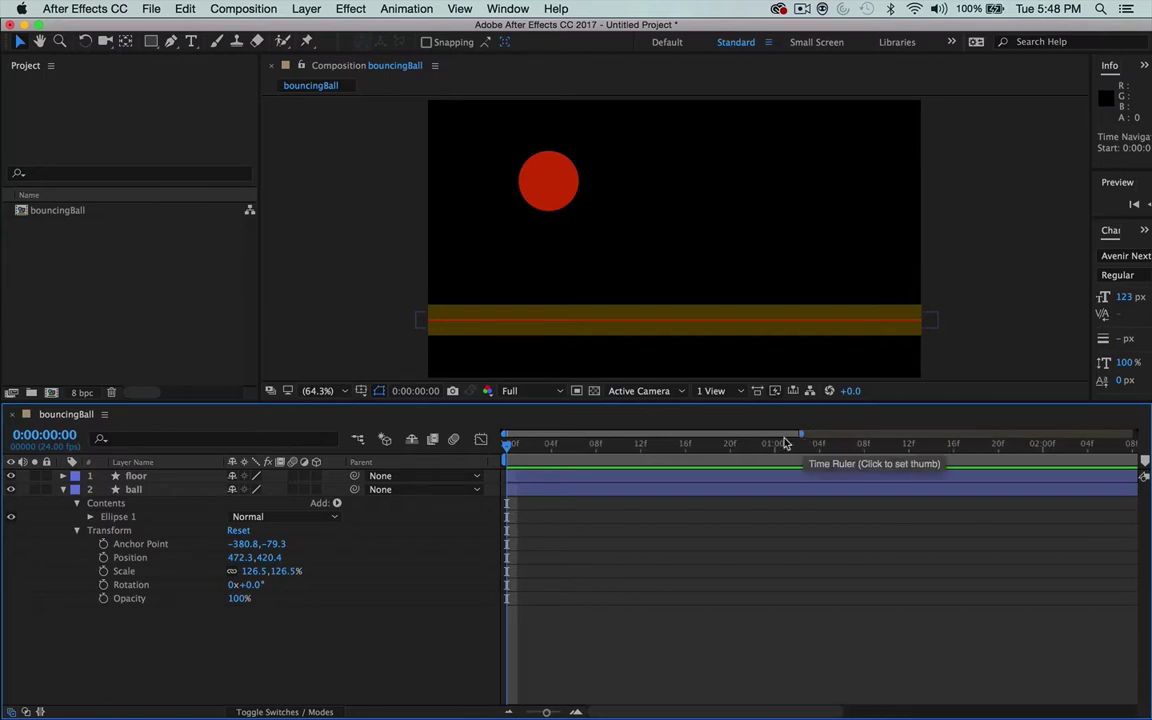
pyautogui.moveTo(757, 437); pyautogui.dragTo(792, 443)
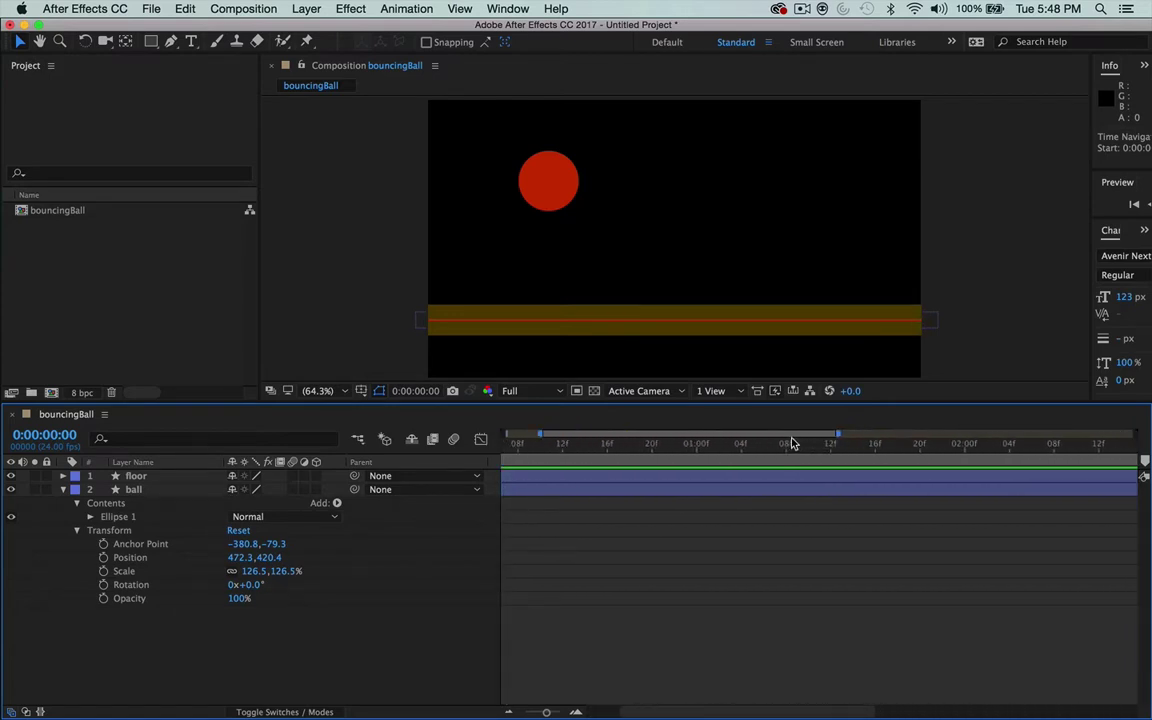
pyautogui.press('-')
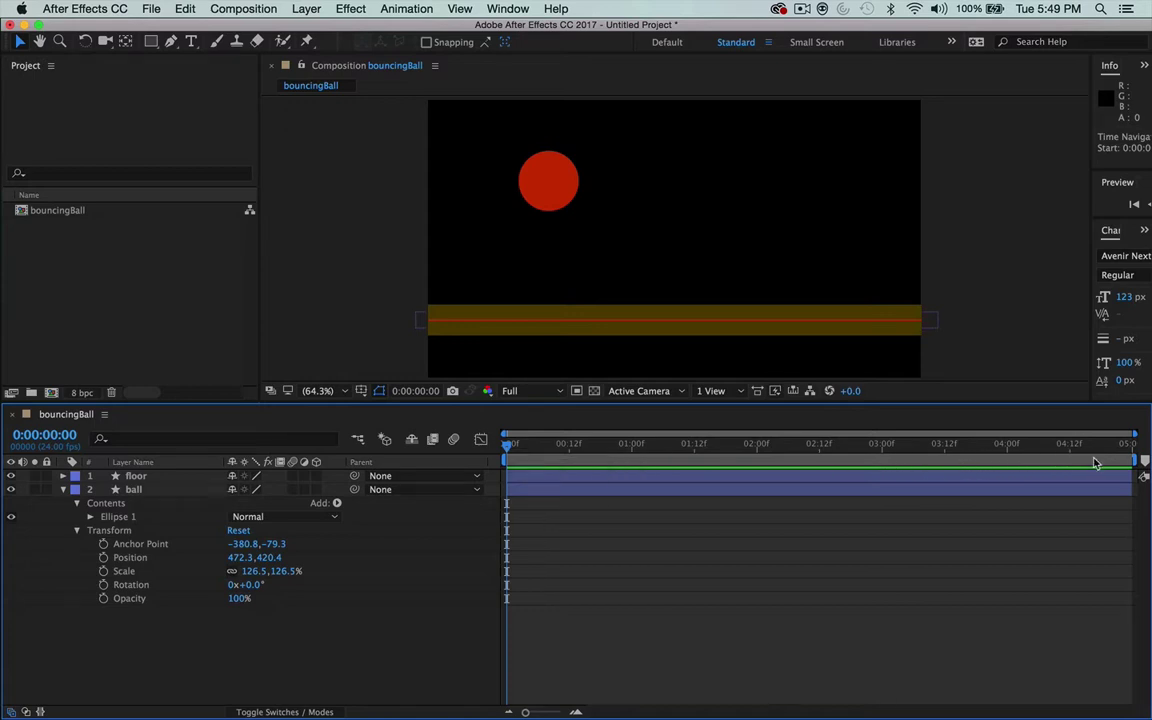
# Step: Shorten the work area, slide it to span about 02:09f to 03:18f, and place the current time indicator at 0:00:02:12
pyautogui.moveTo(1136, 461); pyautogui.dragTo(723, 462)
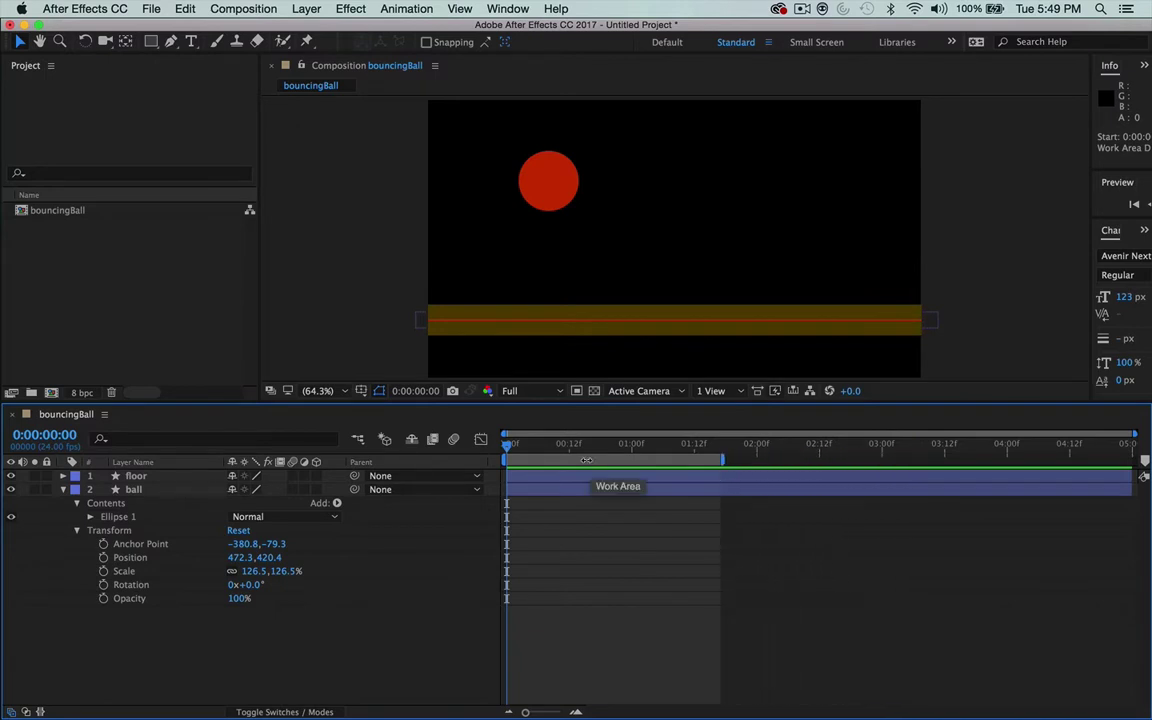
pyautogui.moveTo(586, 460)
pyautogui.mouseDown()
pyautogui.moveTo(989, 461)
pyautogui.moveTo(566, 452)
pyautogui.moveTo(926, 460)
pyautogui.moveTo(991, 421)
pyautogui.moveTo(775, 460)
pyautogui.moveTo(485, 460)
pyautogui.moveTo(736, 460)
pyautogui.moveTo(650, 463)
pyautogui.mouseUp()
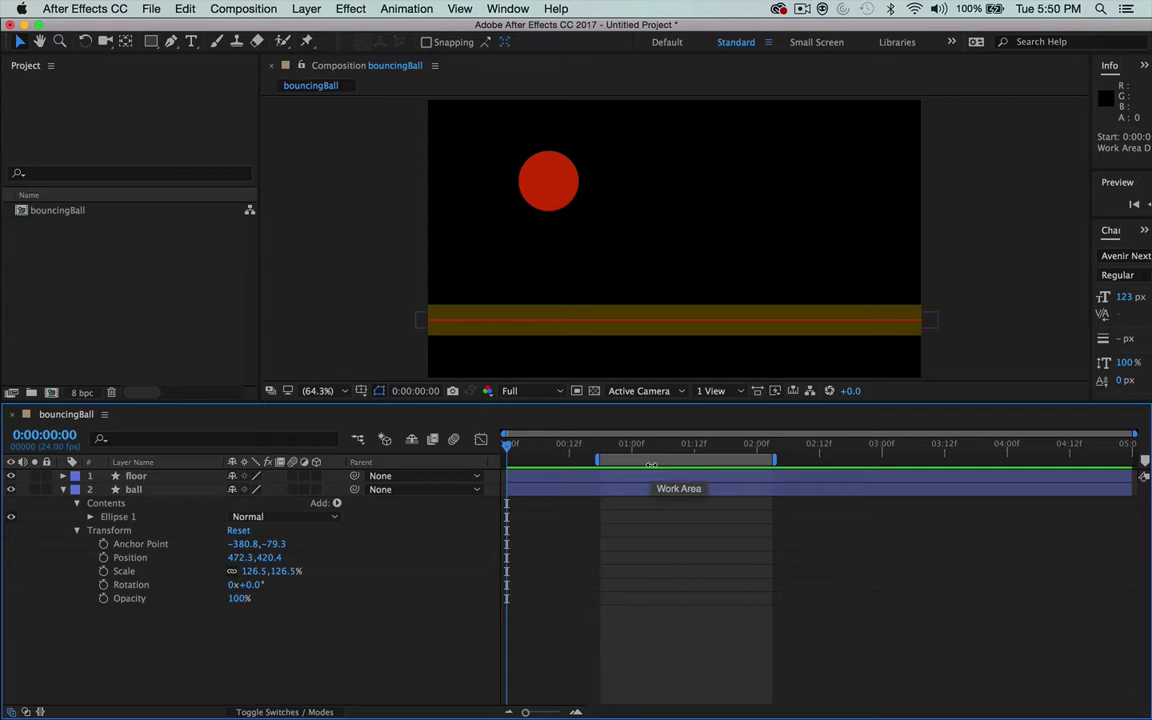
pyautogui.moveTo(703, 460); pyautogui.dragTo(903, 455)
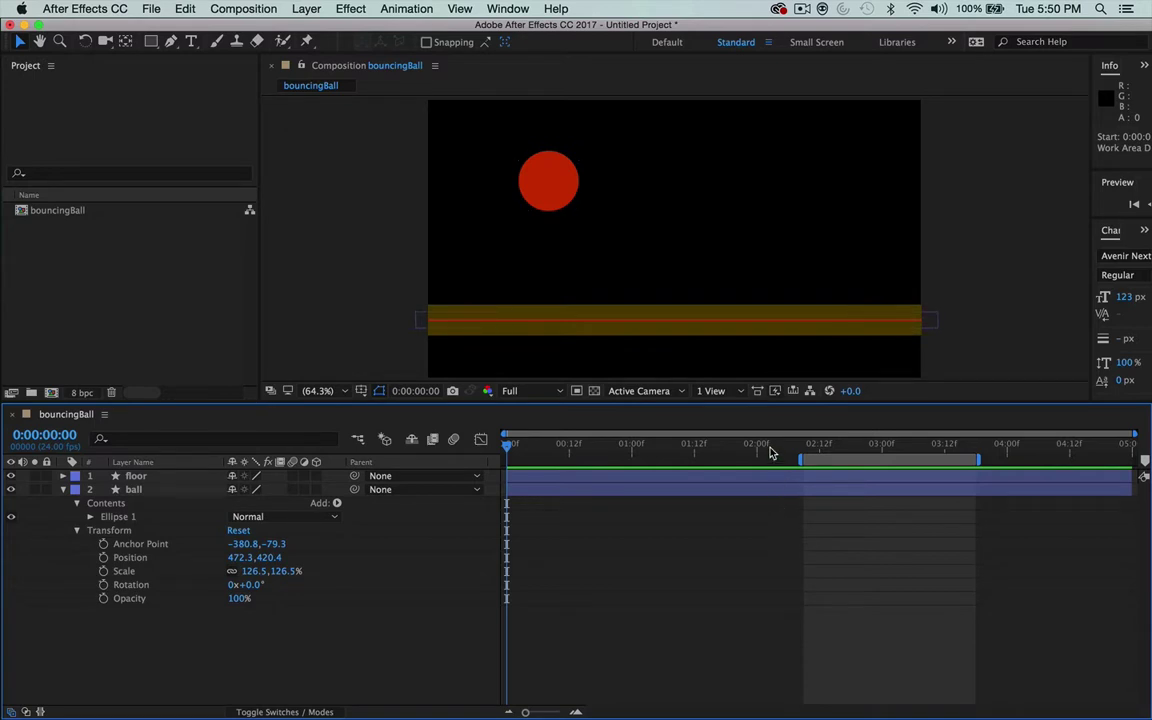
pyautogui.click(817, 447)
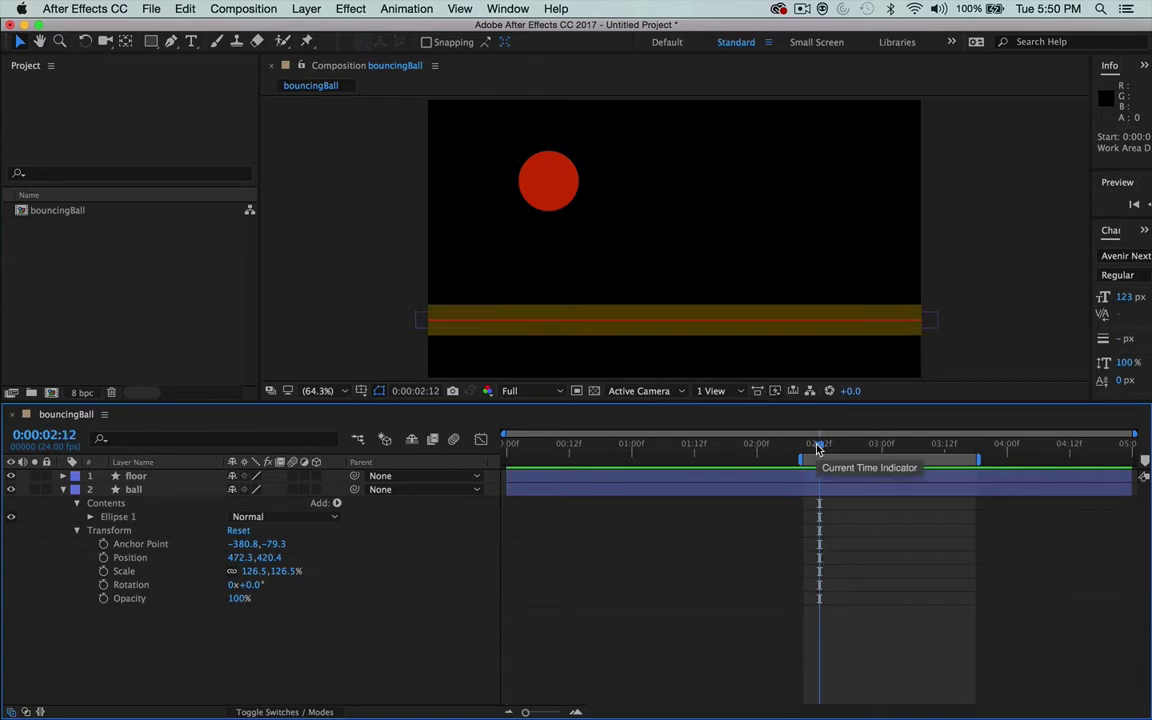
# Step: Preview the work area repeatedly, starting with the current time indicator at 0:00:02:12, 0:00:01:09 and 0:00:00:08
pyautogui.click(769, 557)
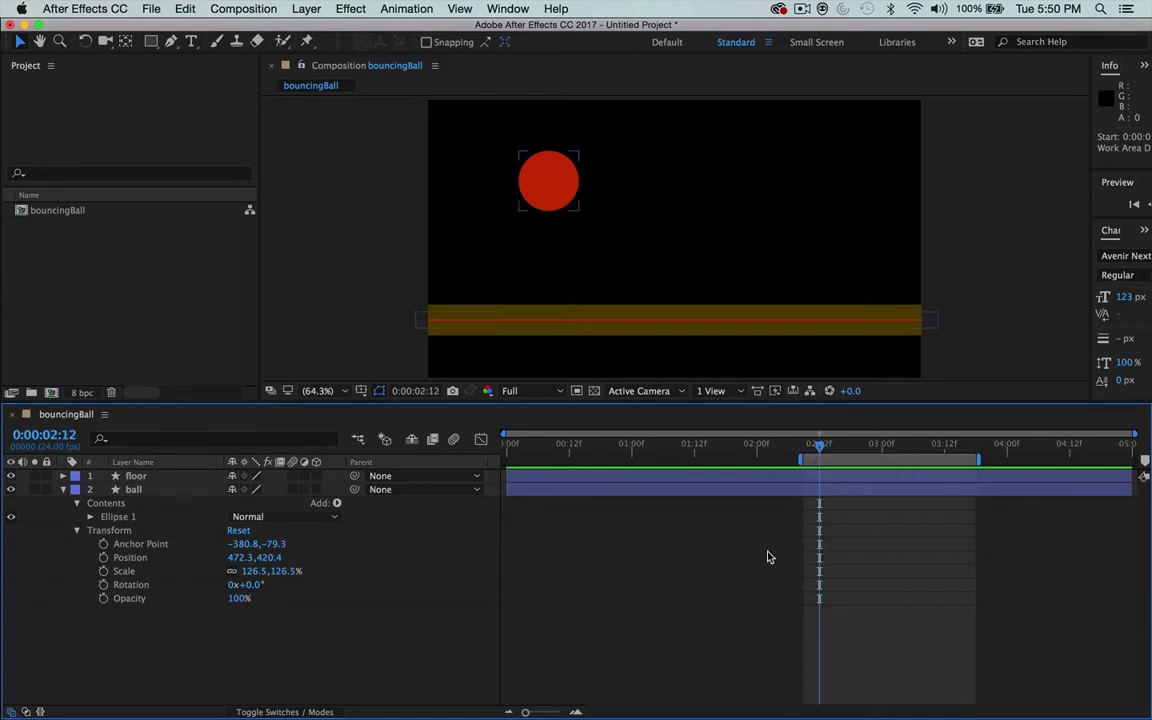
pyautogui.press('space')
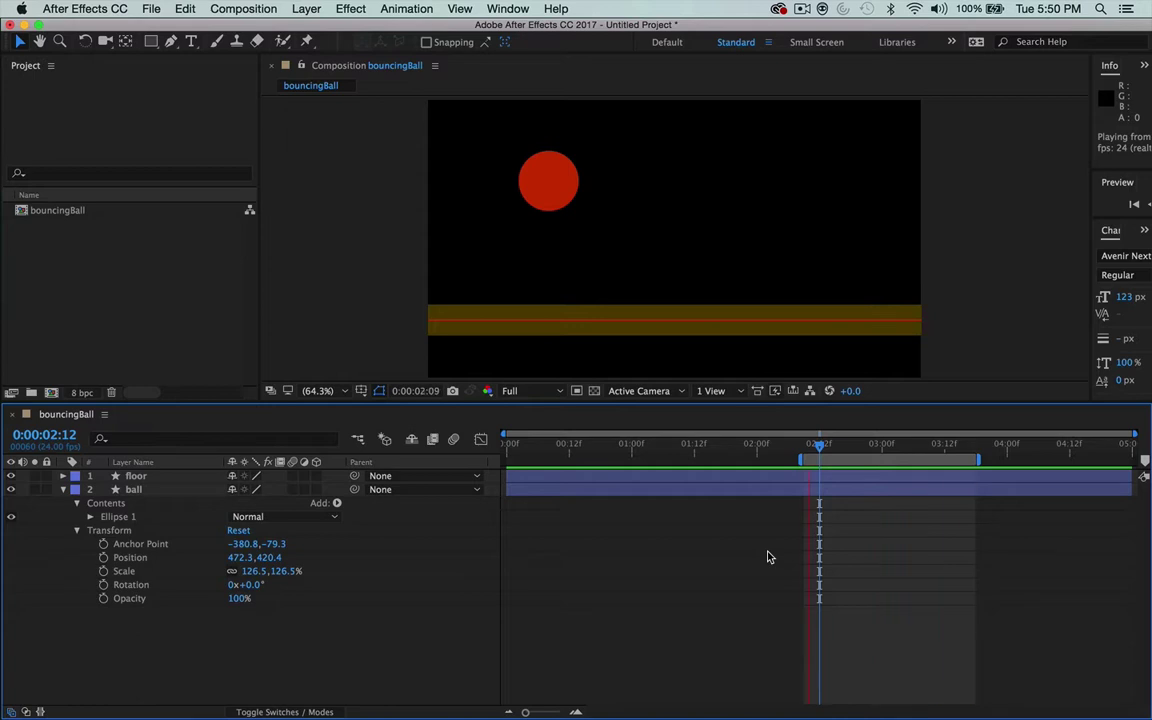
pyautogui.press('space')
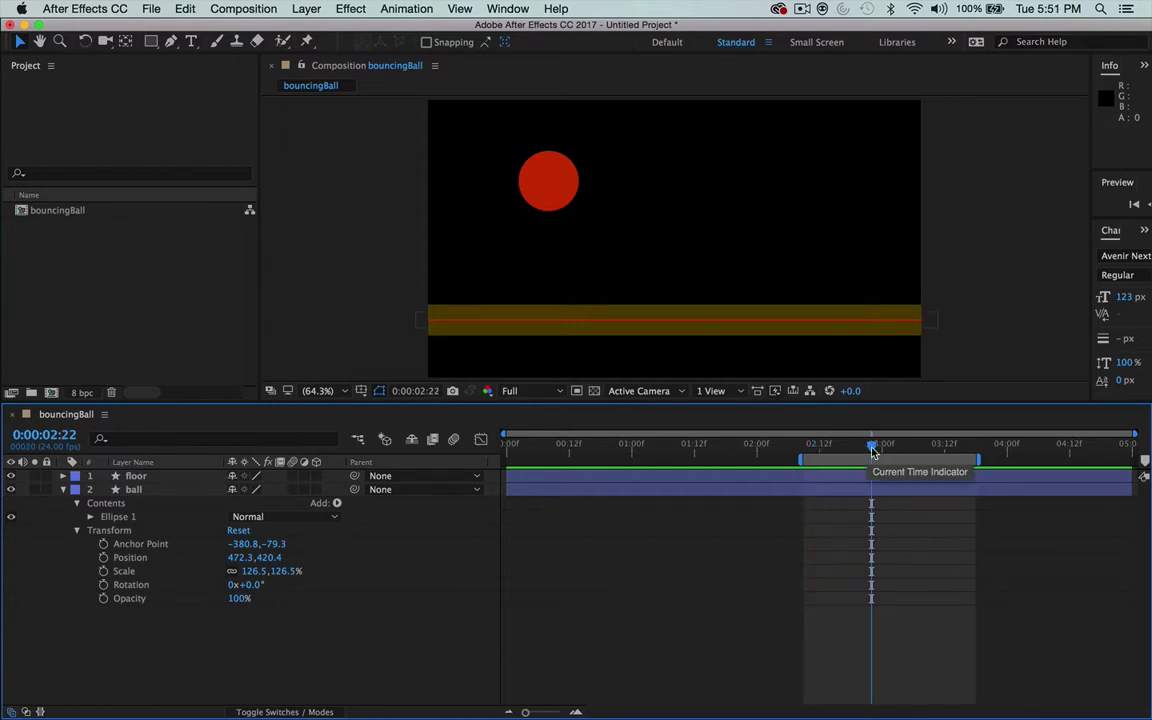
pyautogui.moveTo(872, 452); pyautogui.dragTo(680, 463)
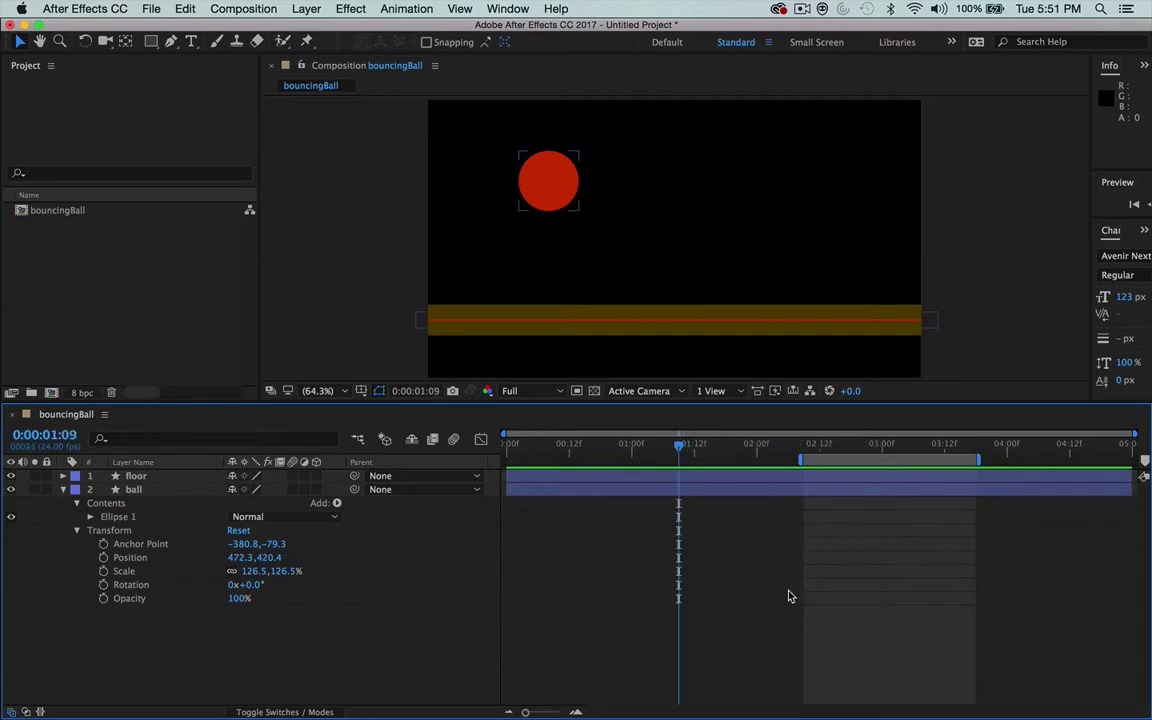
pyautogui.hotkey('ctrl', '0')
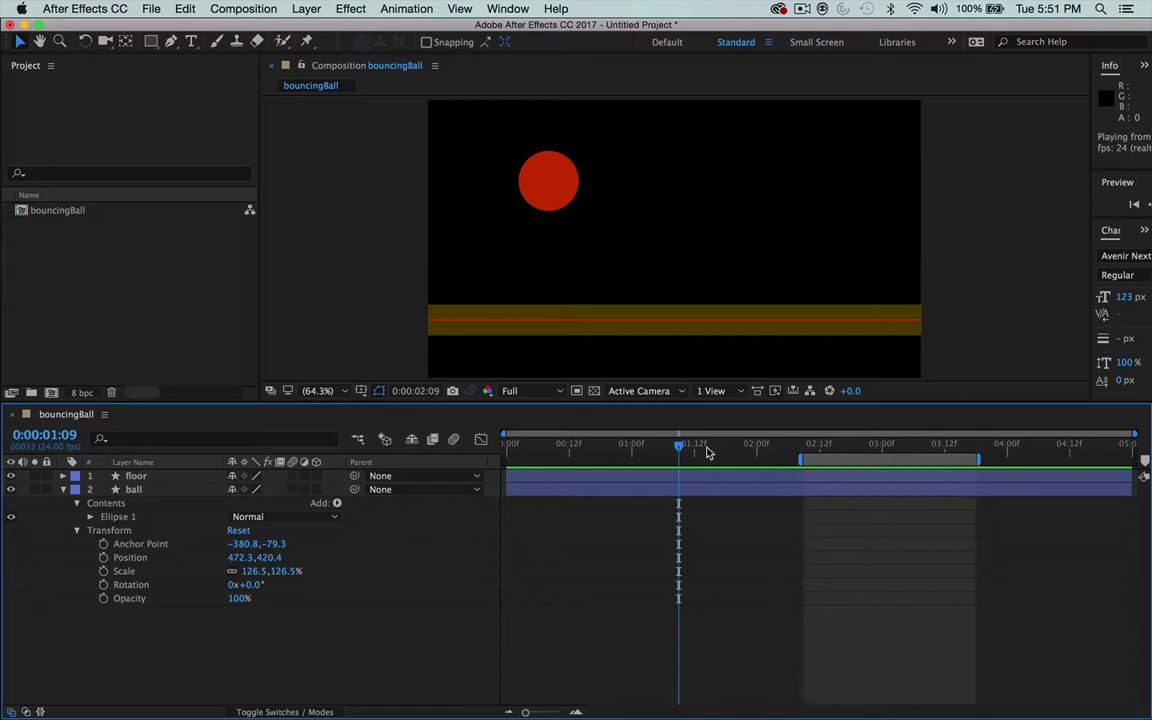
pyautogui.moveTo(707, 450); pyautogui.dragTo(548, 452)
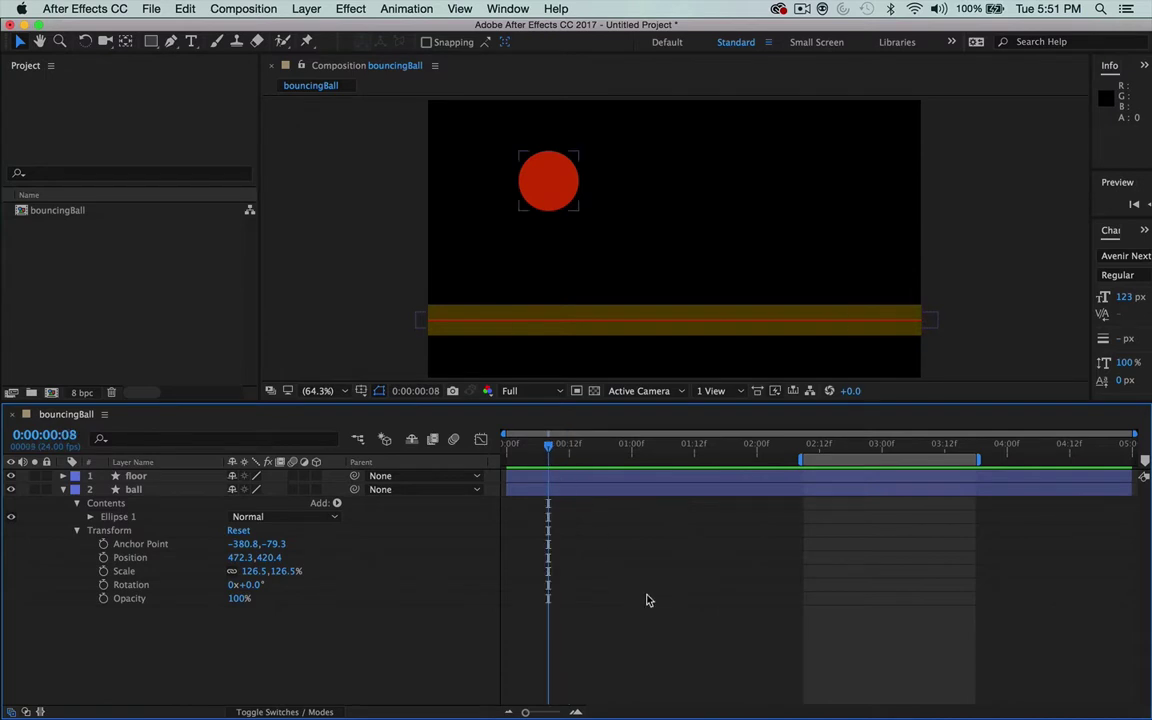
pyautogui.hotkey('ctrl', '0')
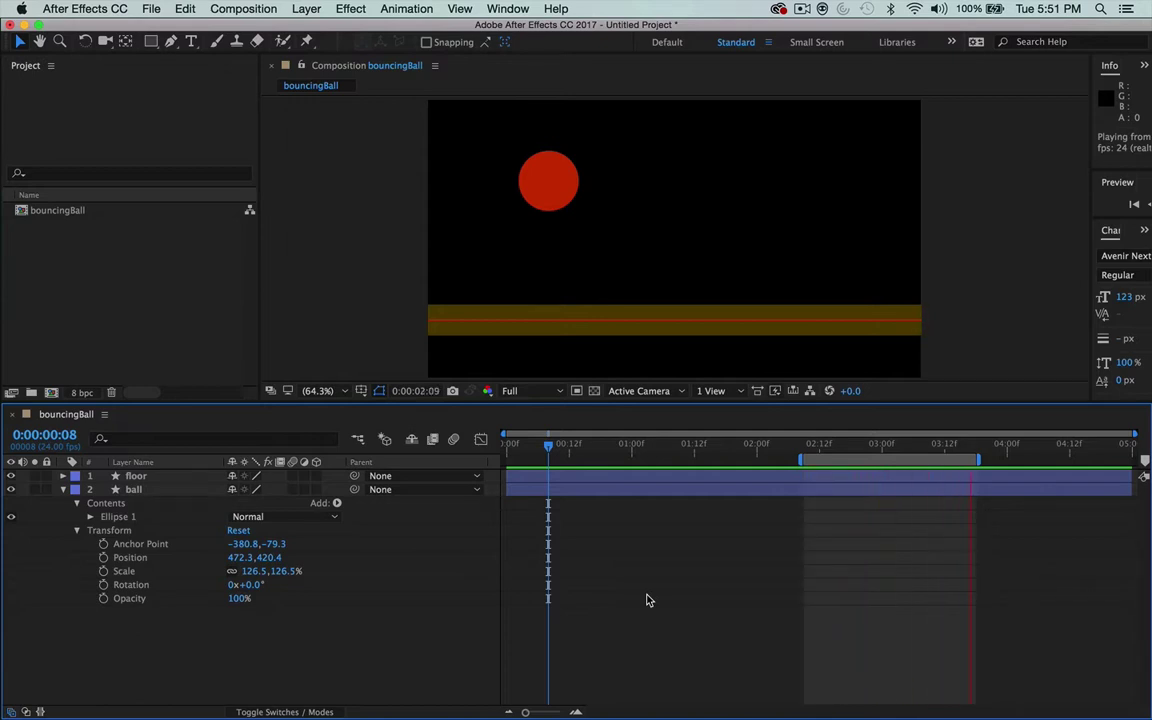
pyautogui.press('space')
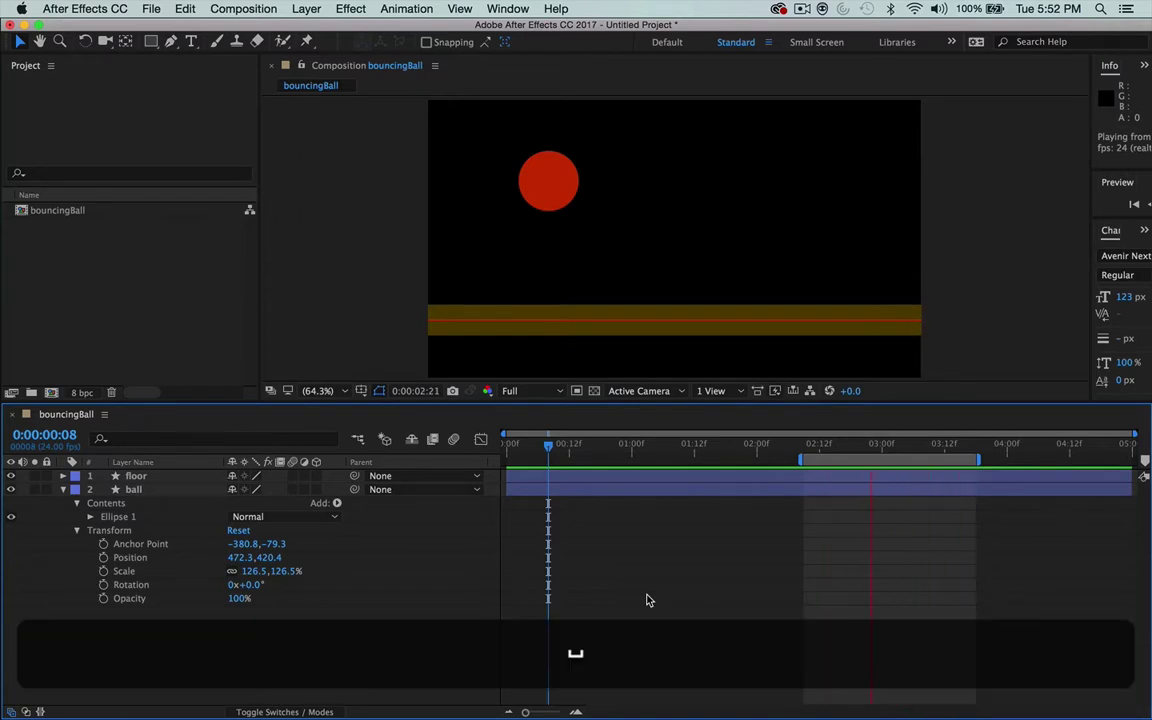
pyautogui.click(648, 599)
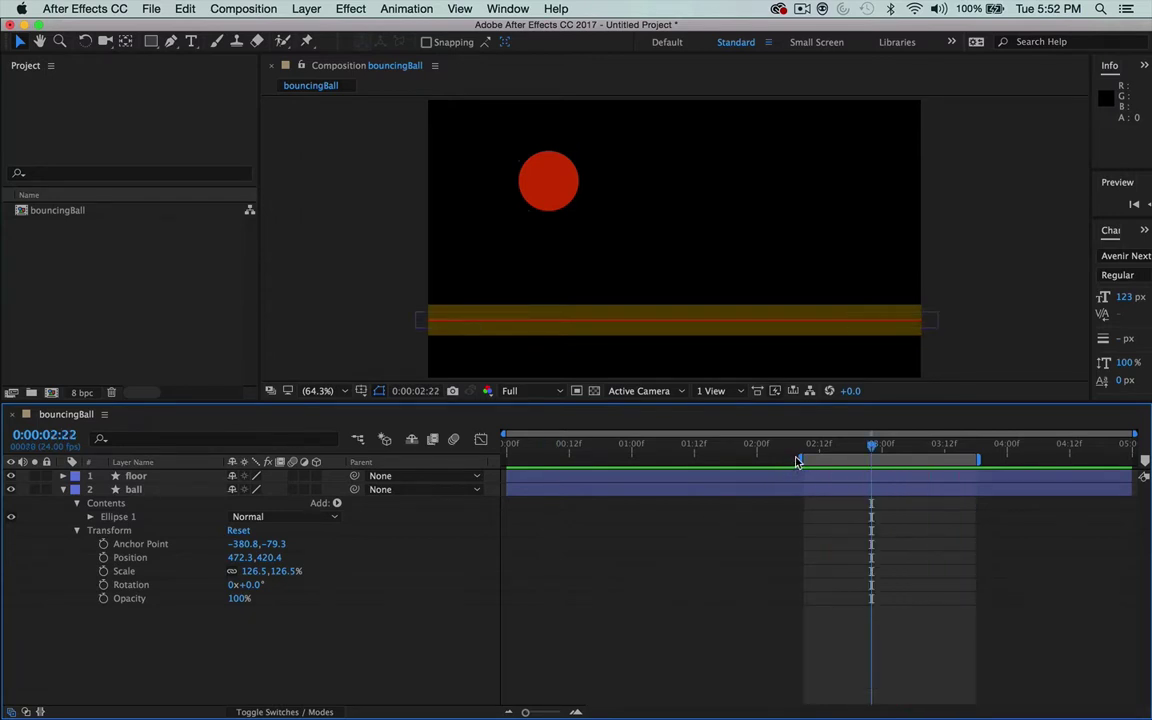
# Step: Extend the work area to the full composition duration and return the current time indicator to 0:00:00:00
pyautogui.moveTo(797, 461); pyautogui.dragTo(490, 460)
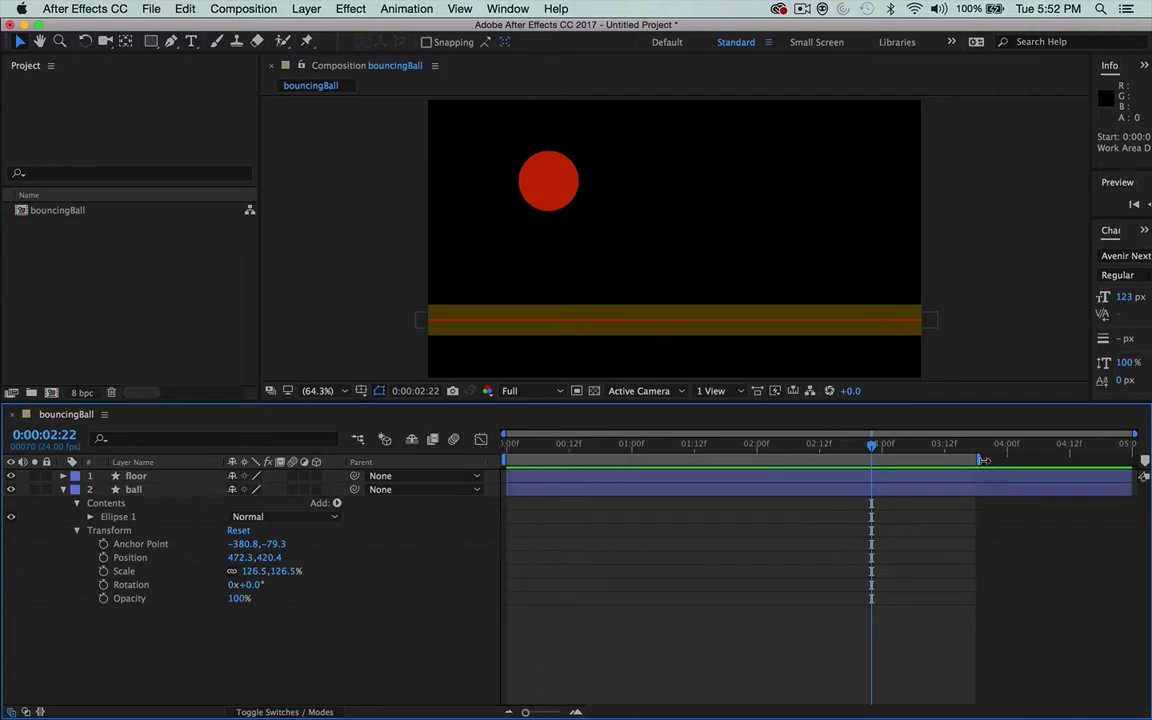
pyautogui.moveTo(984, 460); pyautogui.dragTo(1144, 476)
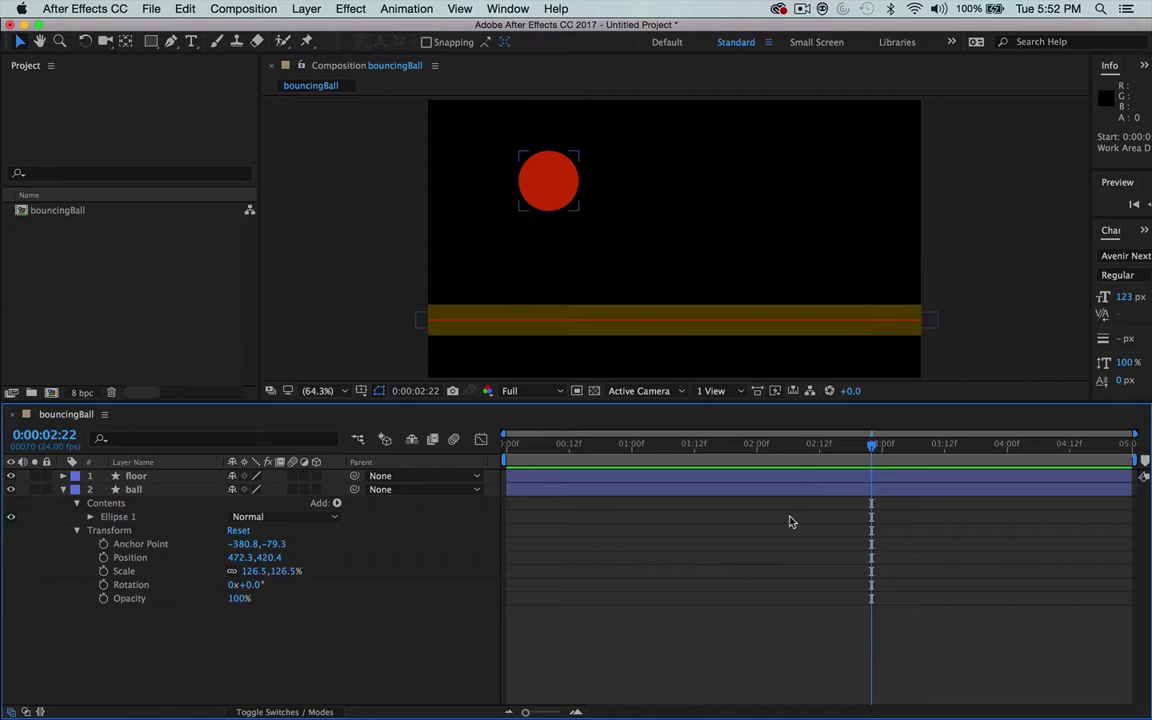
pyautogui.moveTo(885, 452); pyautogui.dragTo(472, 462)
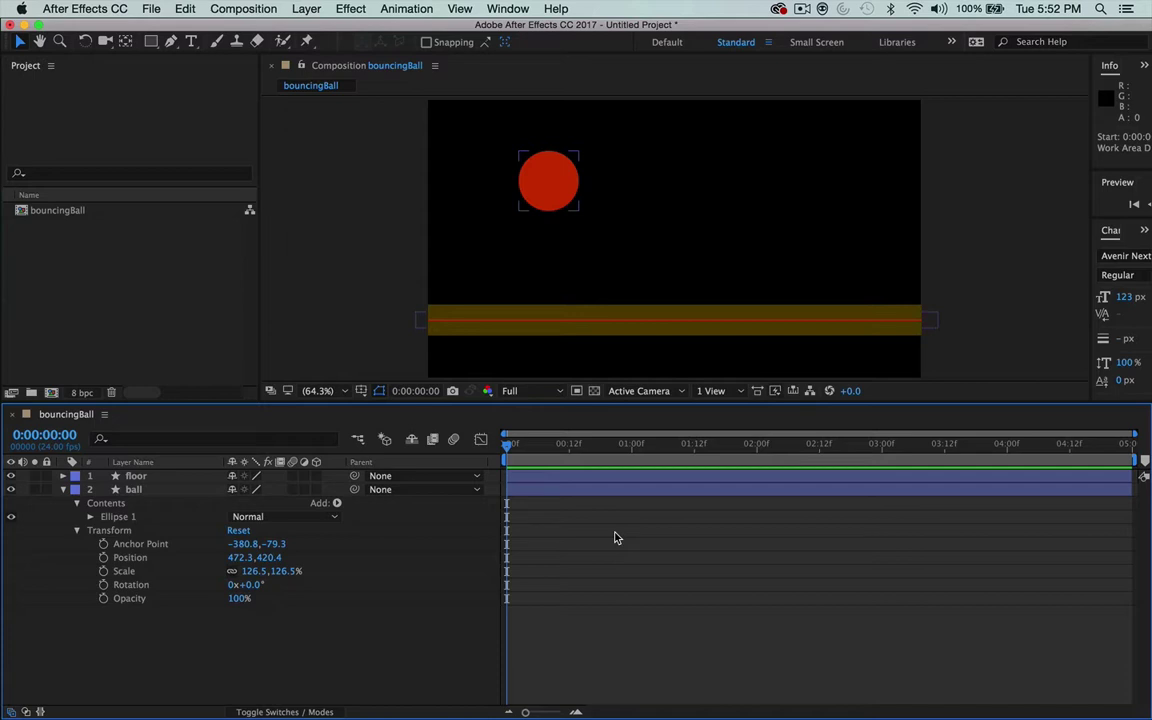
# Step: Move the ball slightly left and down to about 388, 445, and shift the floor a little lower in the frame
pyautogui.moveTo(560, 188); pyautogui.dragTo(526, 215)
pyautogui.click(717, 319)
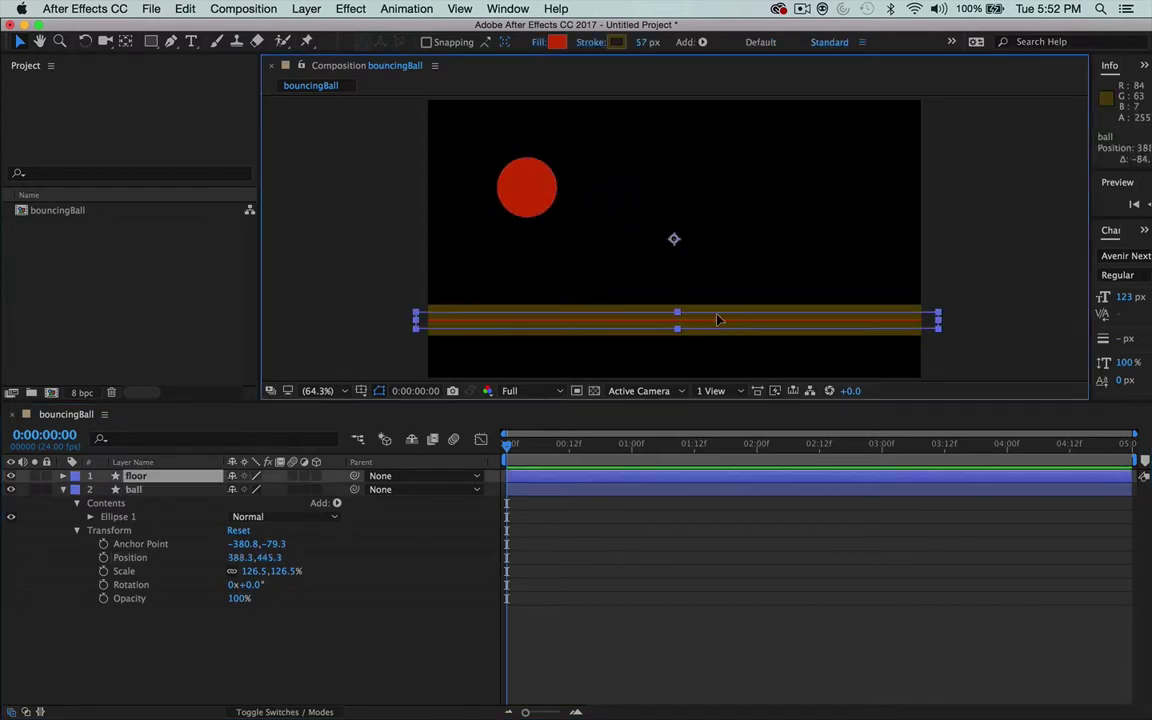
pyautogui.moveTo(717, 319); pyautogui.dragTo(720, 347)
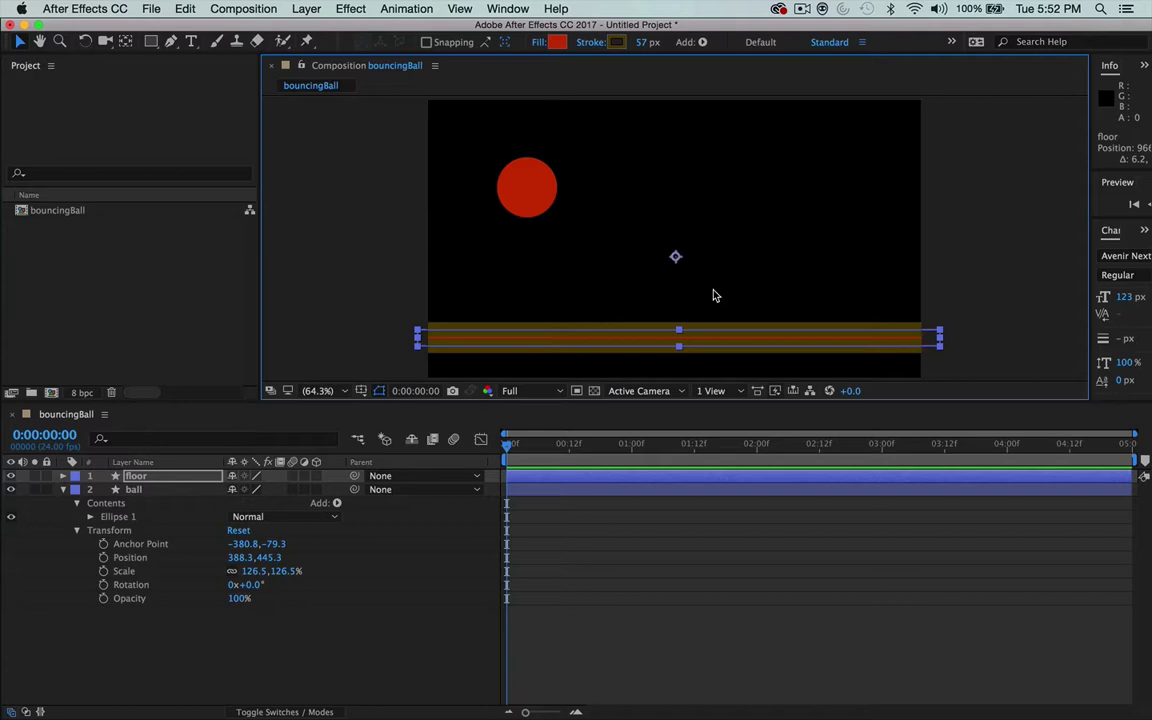
# Step: Move the floor layer's anchor point to the centre of the floor bar with the Pan Behind tool
pyautogui.press('y')
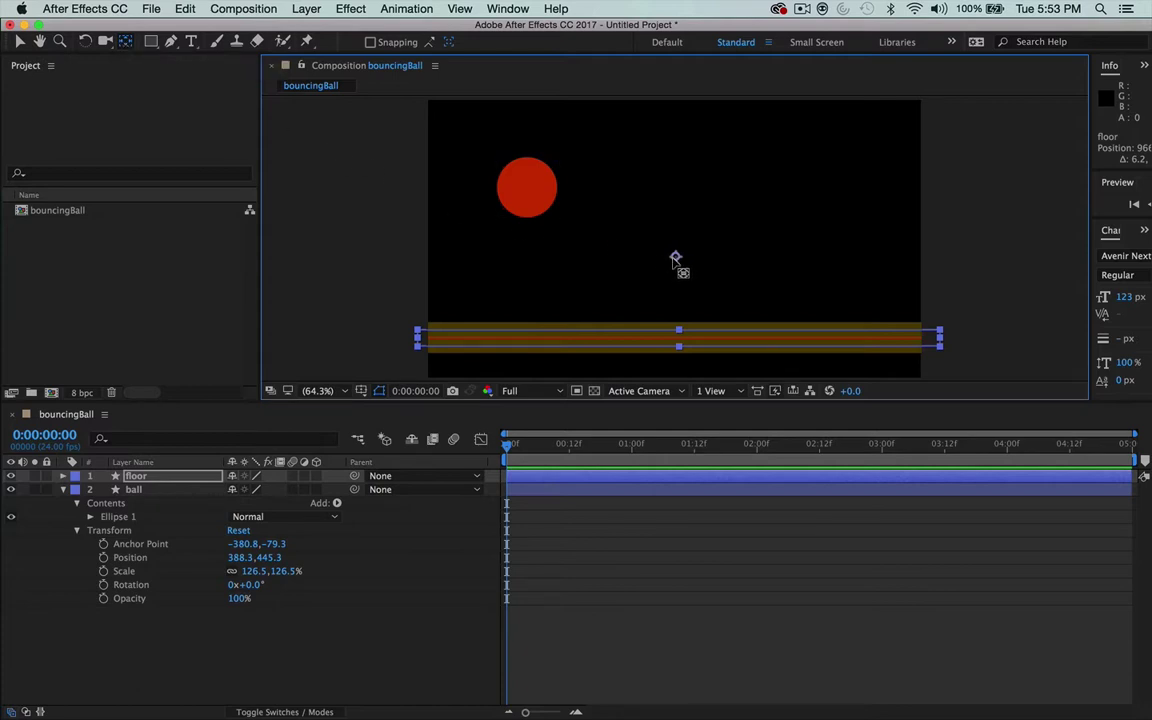
pyautogui.moveTo(676, 257); pyautogui.dragTo(678, 340)
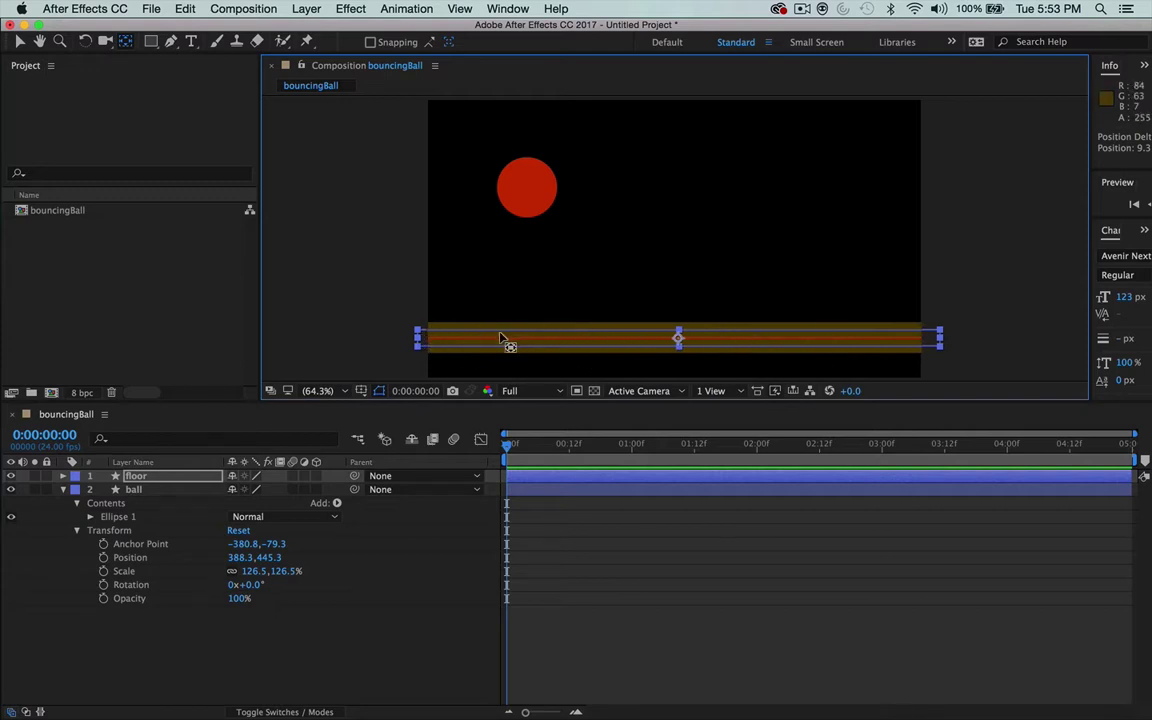
# Step: Collapse the ball layer's properties and set the Stroke Width of the floor's Rectangle 1 to 0
pyautogui.click(63, 490)
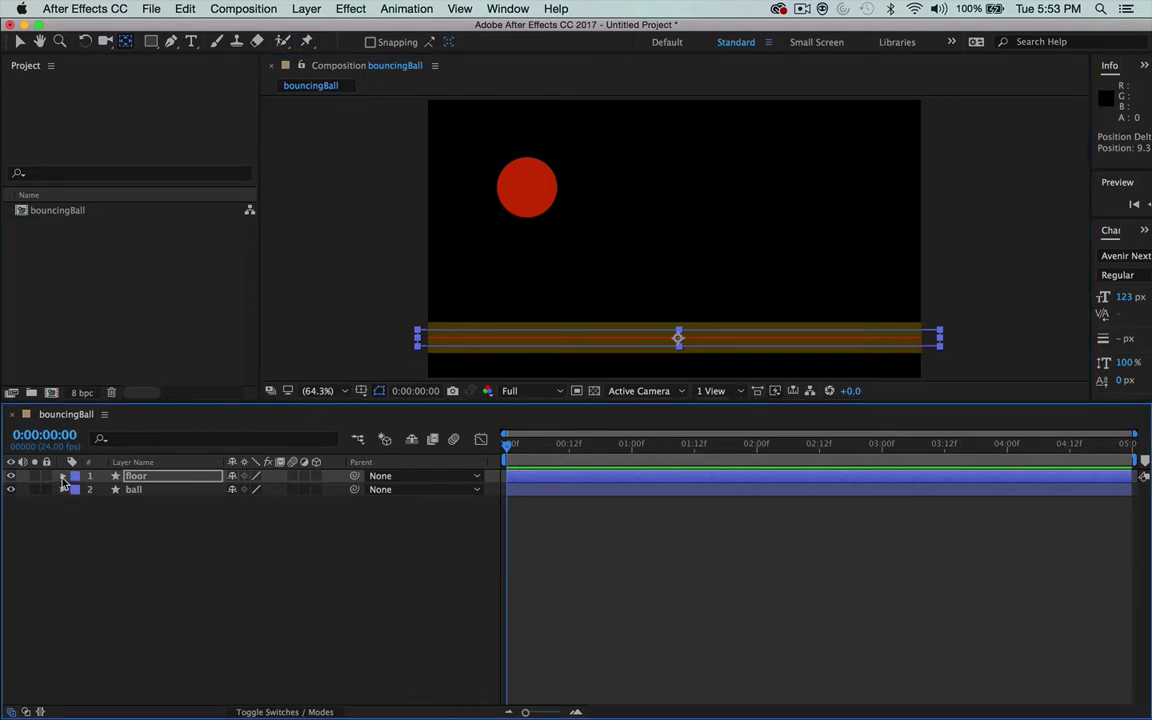
pyautogui.click(62, 477)
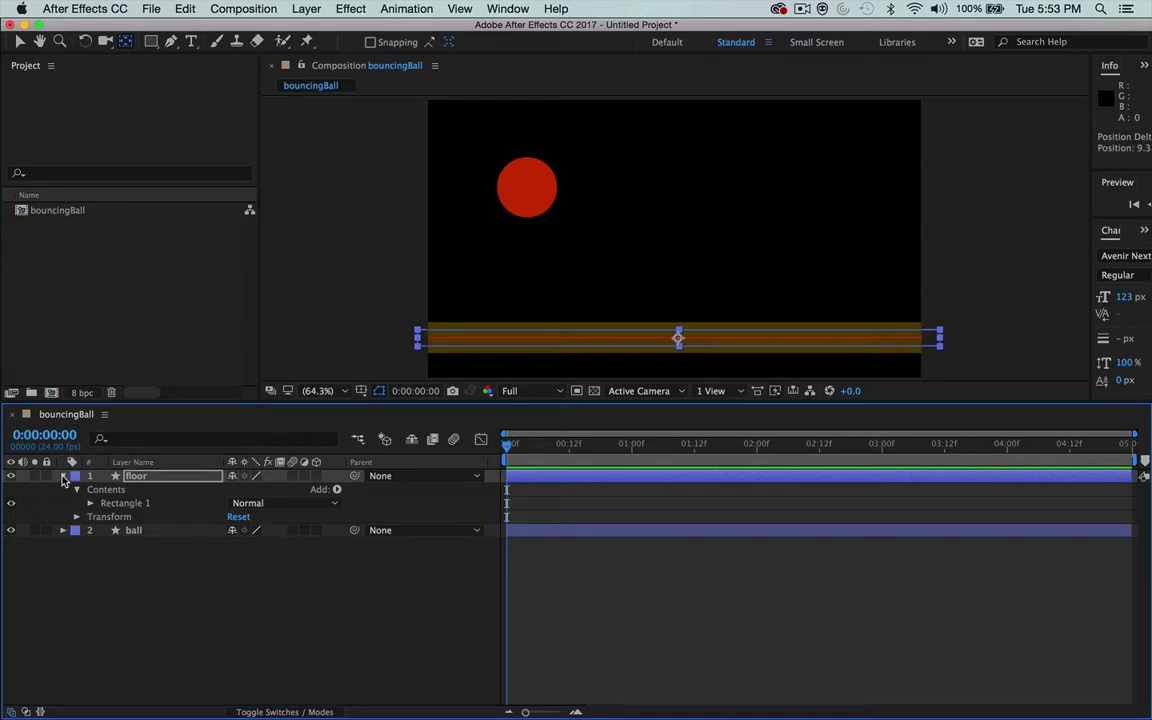
pyautogui.click(131, 505)
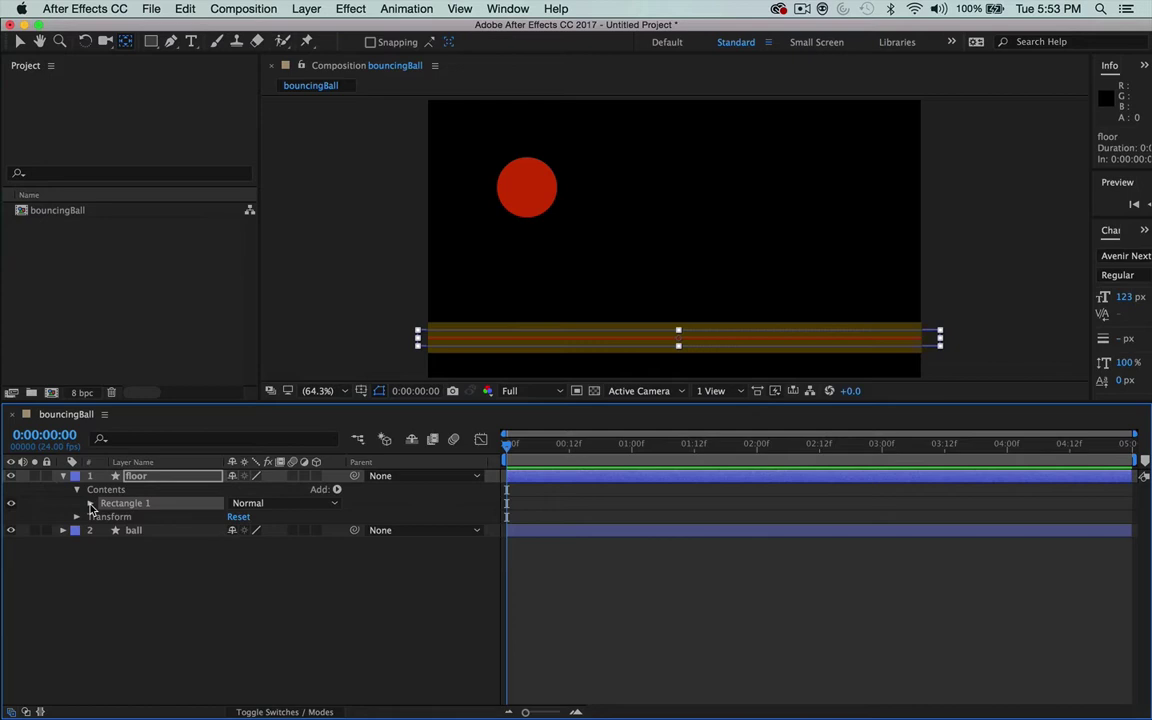
pyautogui.click(90, 503)
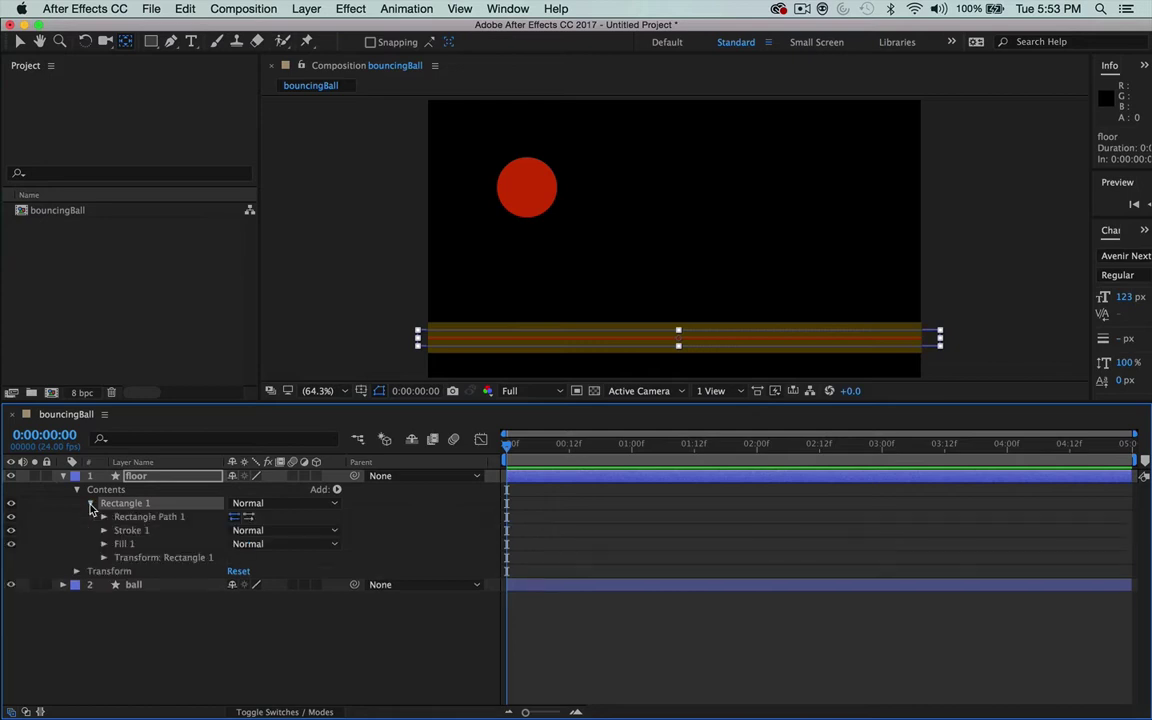
pyautogui.click(142, 535)
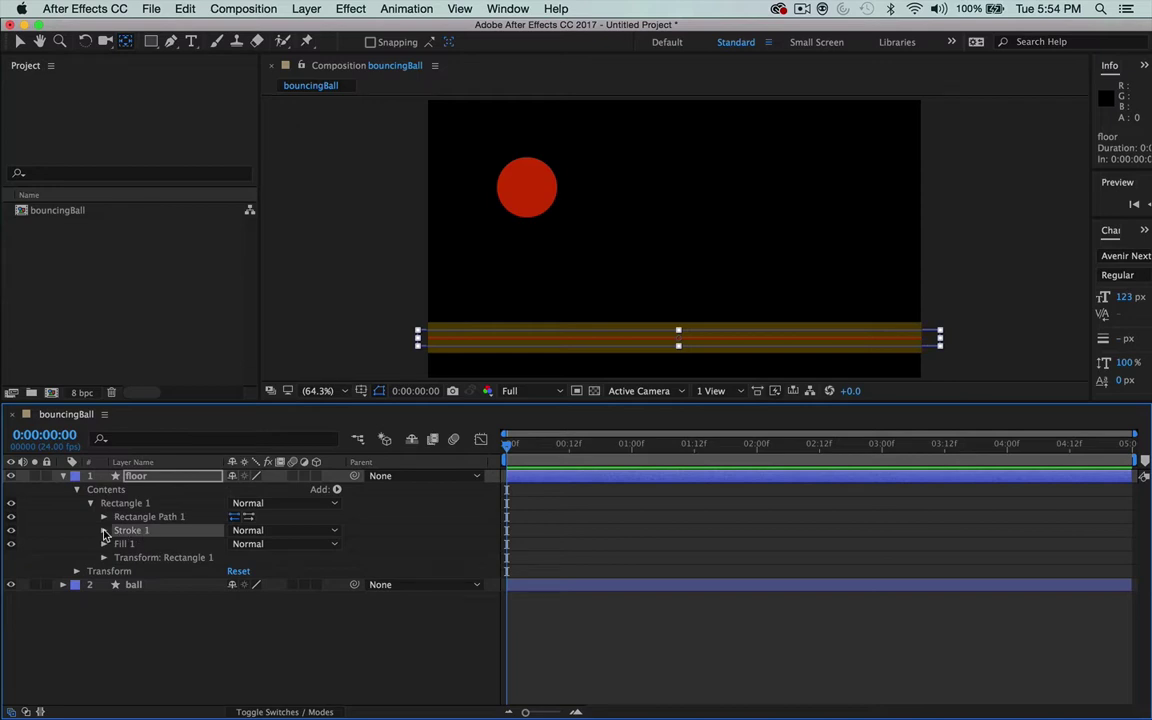
pyautogui.click(104, 532)
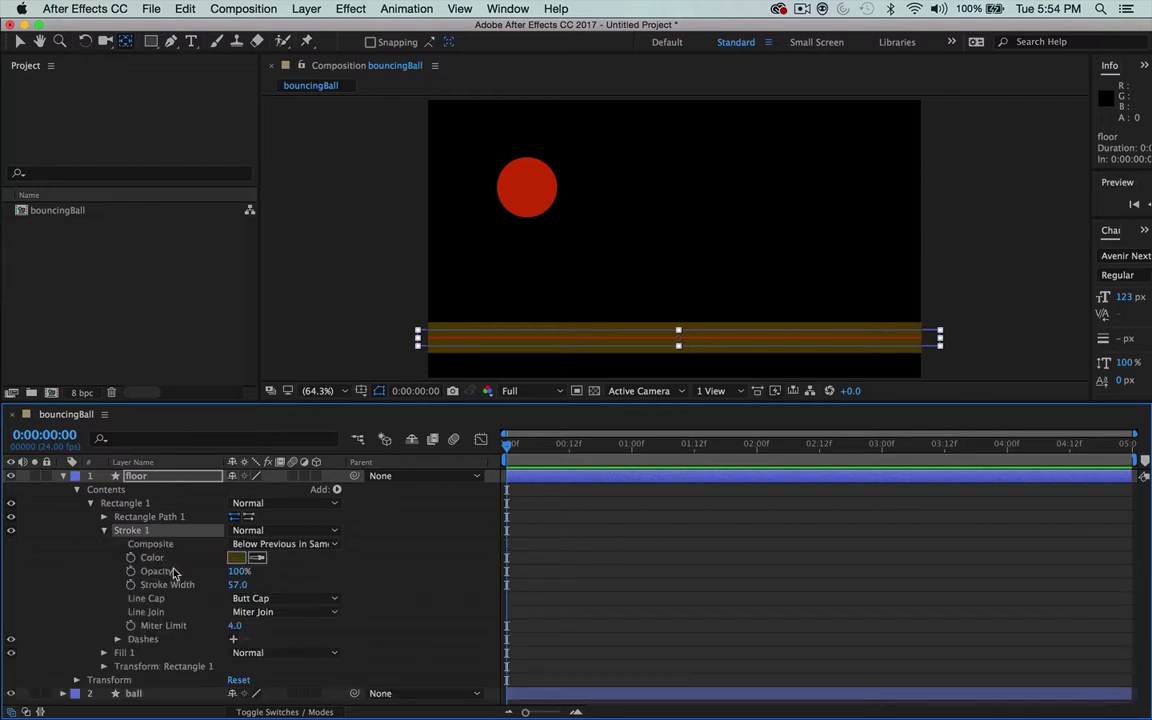
pyautogui.moveTo(236, 584); pyautogui.dragTo(105, 531)
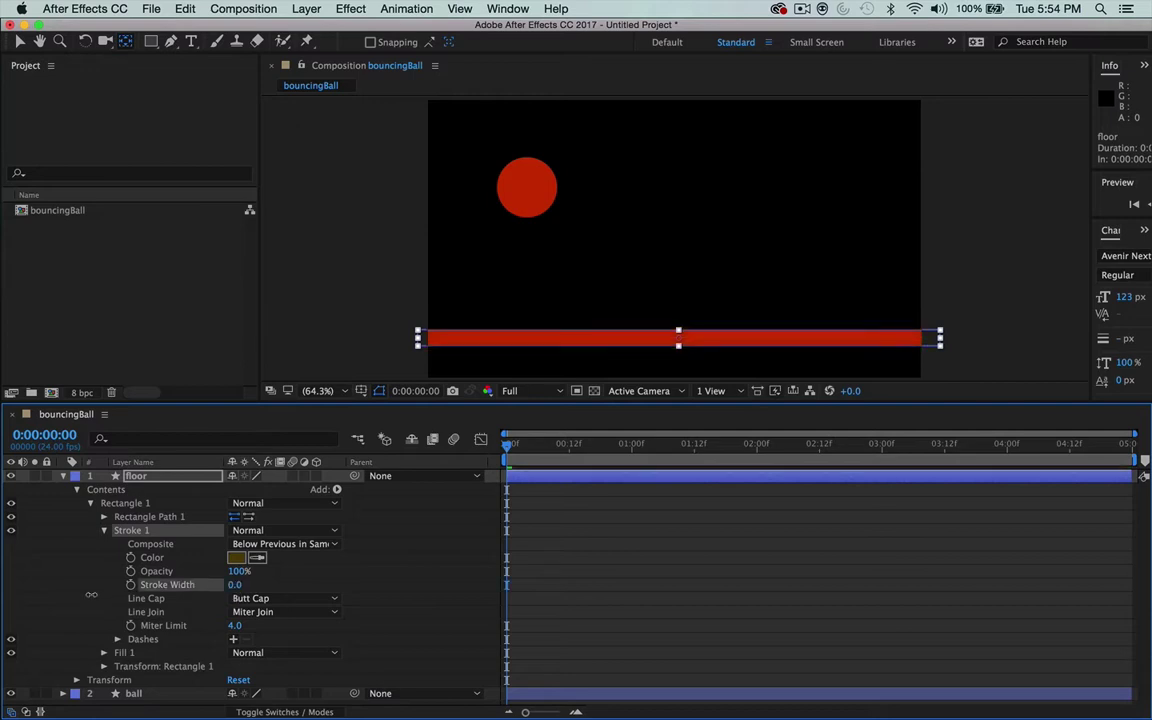
pyautogui.click(104, 531)
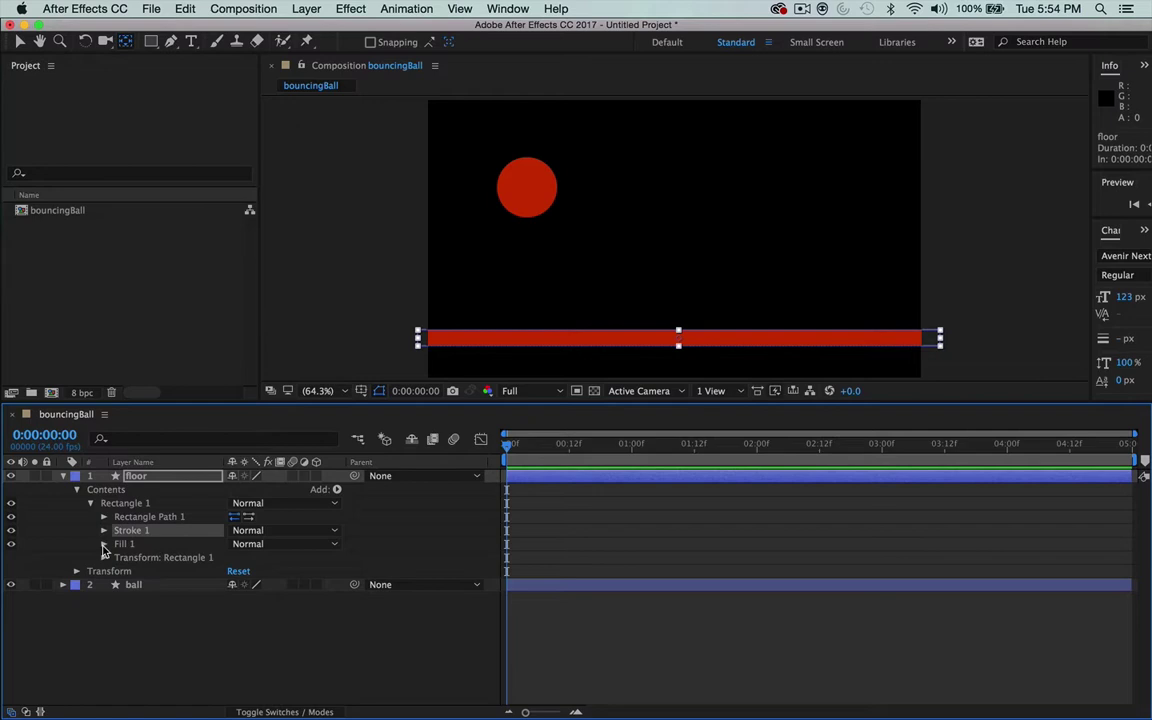
# Step: Change the fill colour of the floor's rectangle to a muted grey-green, RGB 83, 107, 101
pyautogui.click(104, 545)
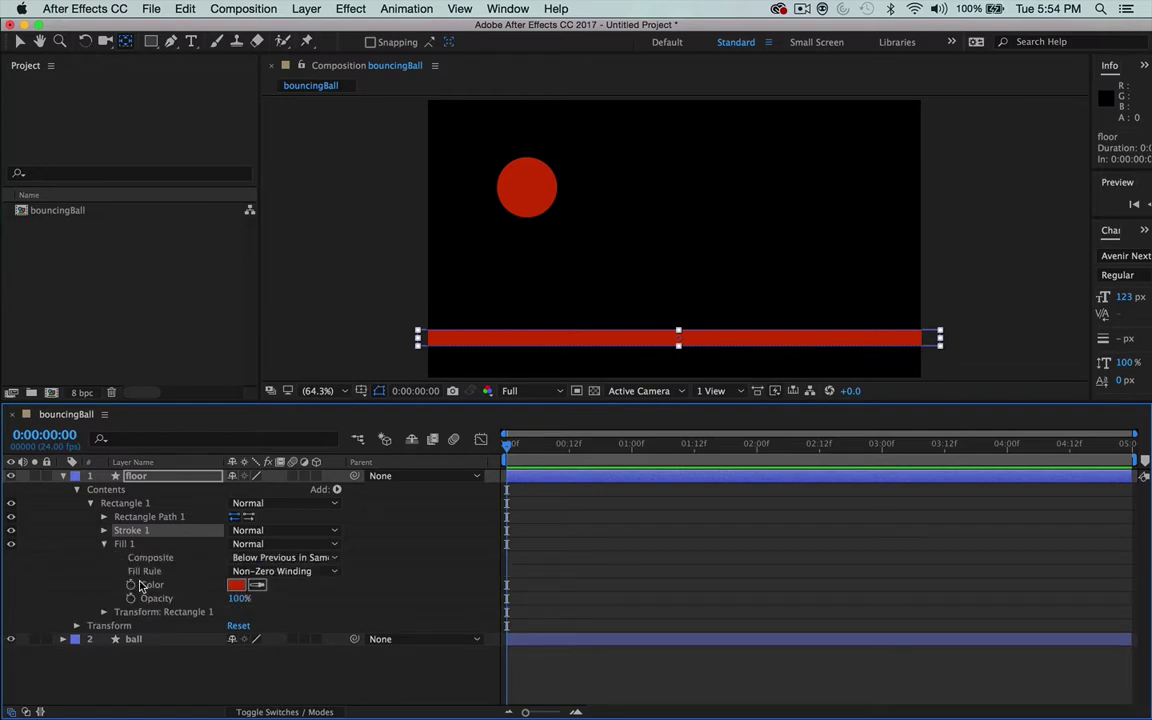
pyautogui.click(237, 586)
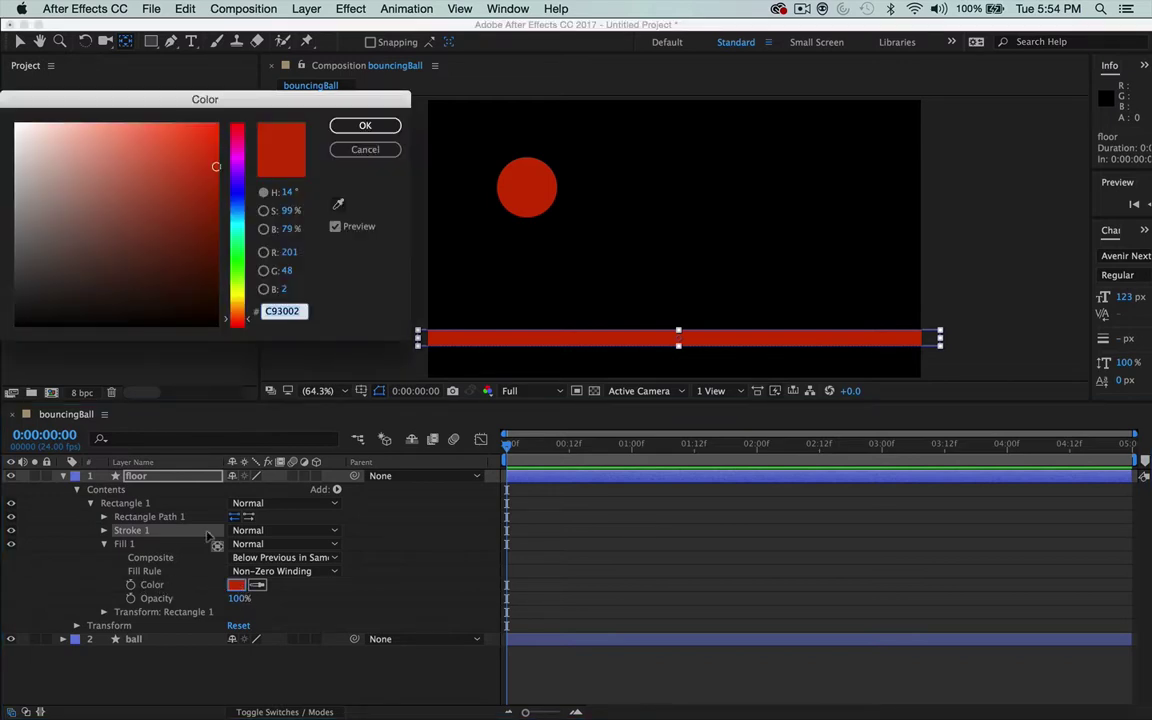
pyautogui.click(237, 234)
pyautogui.click(120, 281)
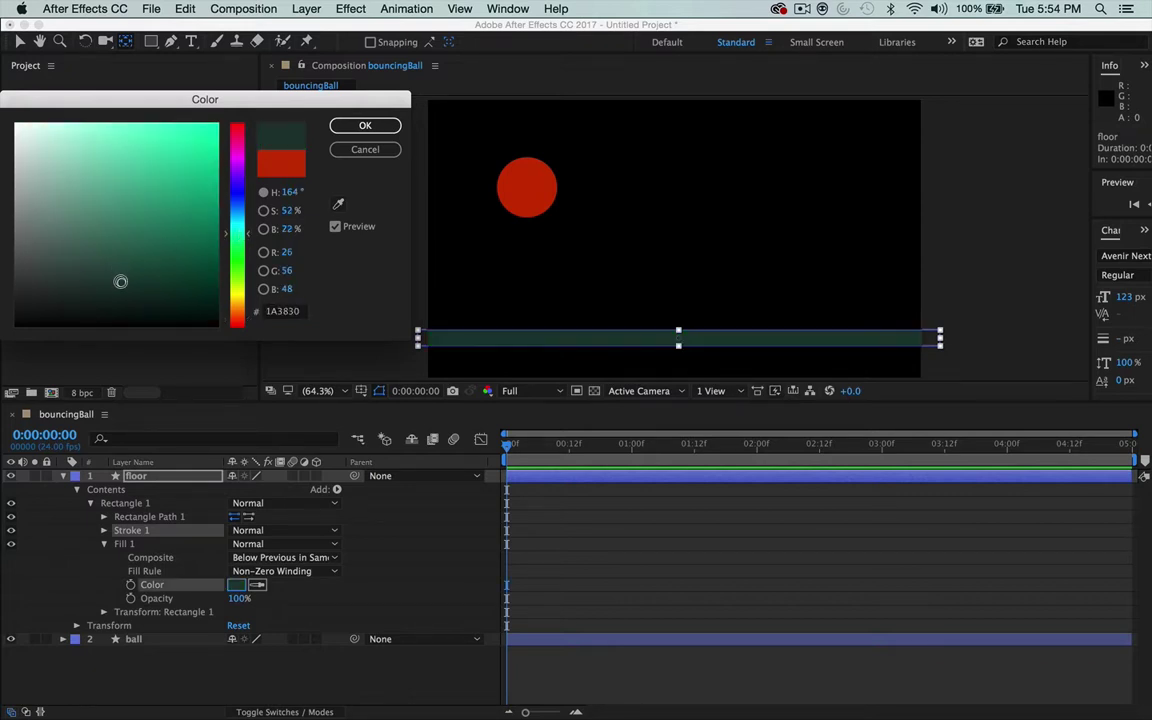
pyautogui.moveTo(120, 281); pyautogui.dragTo(60, 240)
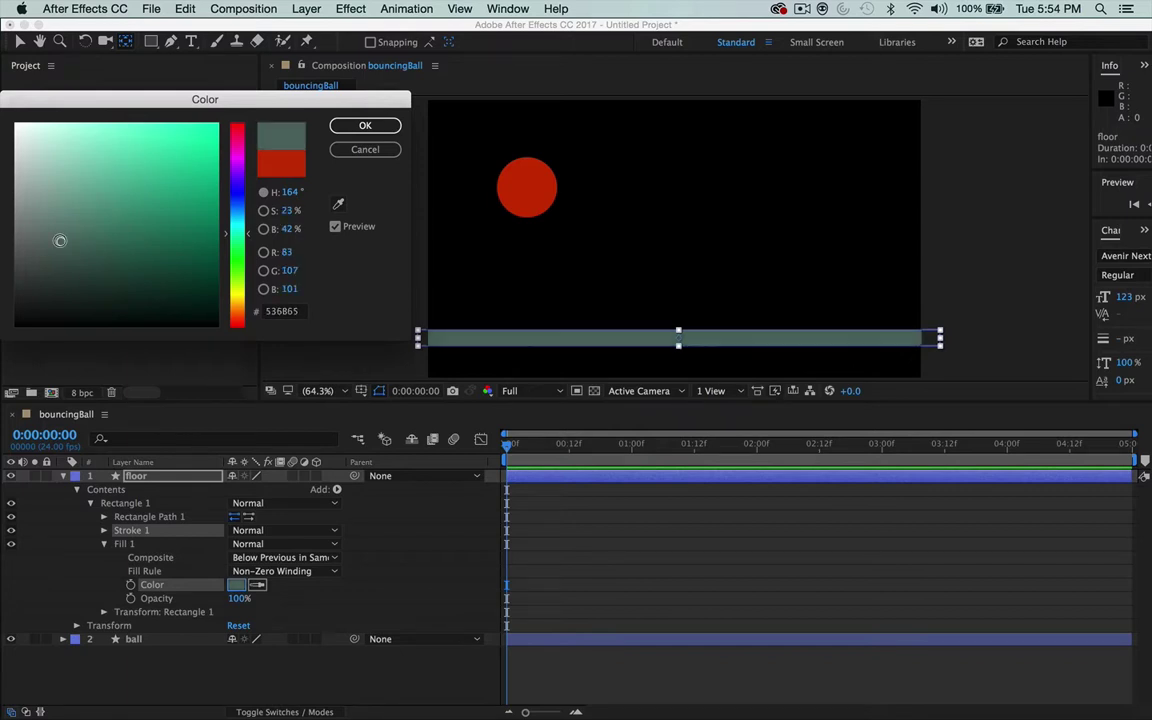
pyautogui.click(376, 124)
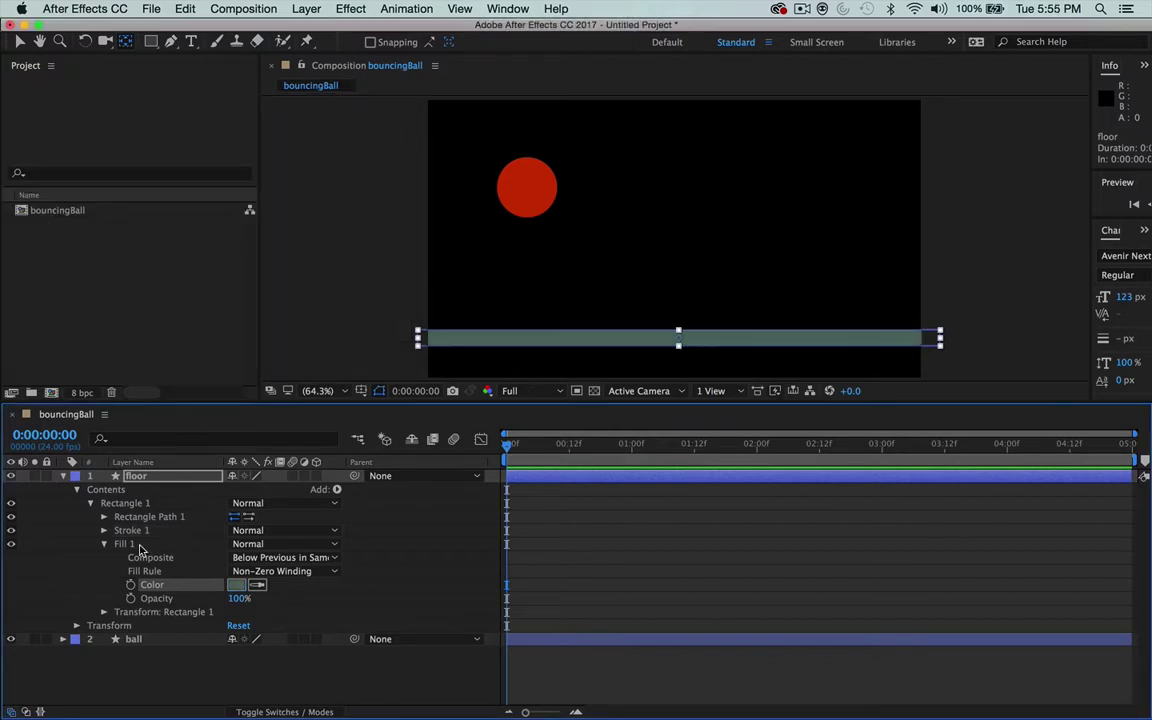
# Step: Collapse the floor layer's fill, rectangle and contents properties so only its layer row remains
pyautogui.click(104, 545)
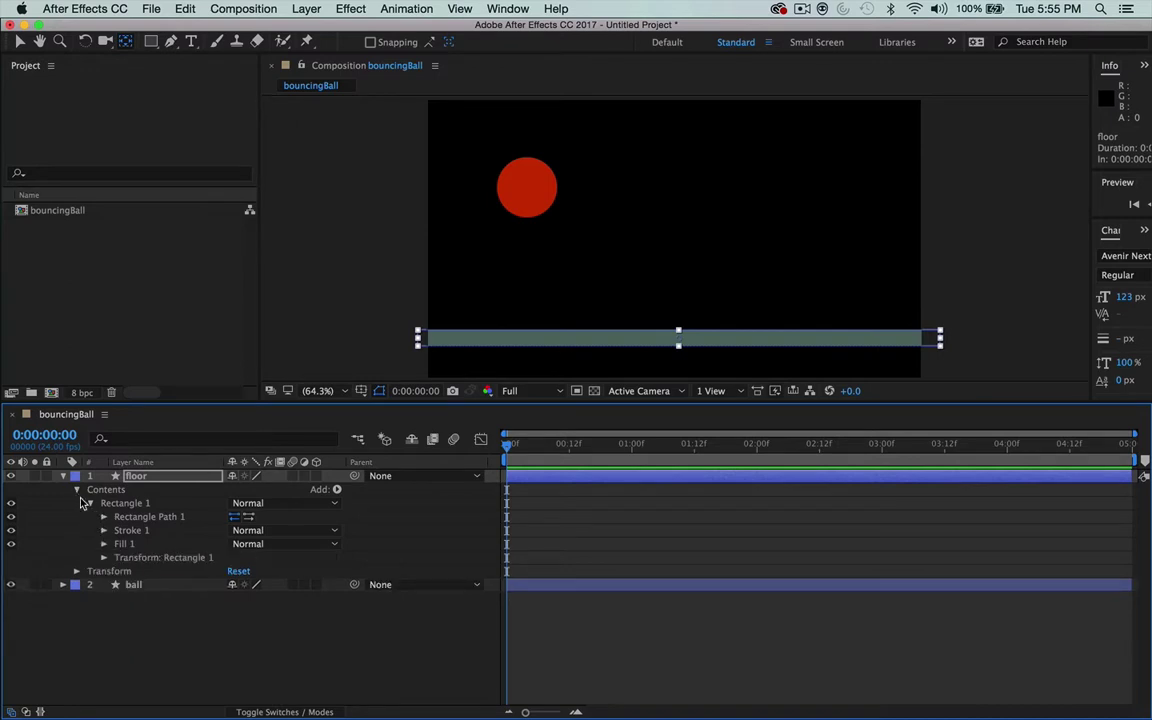
pyautogui.click(90, 503)
pyautogui.click(79, 490)
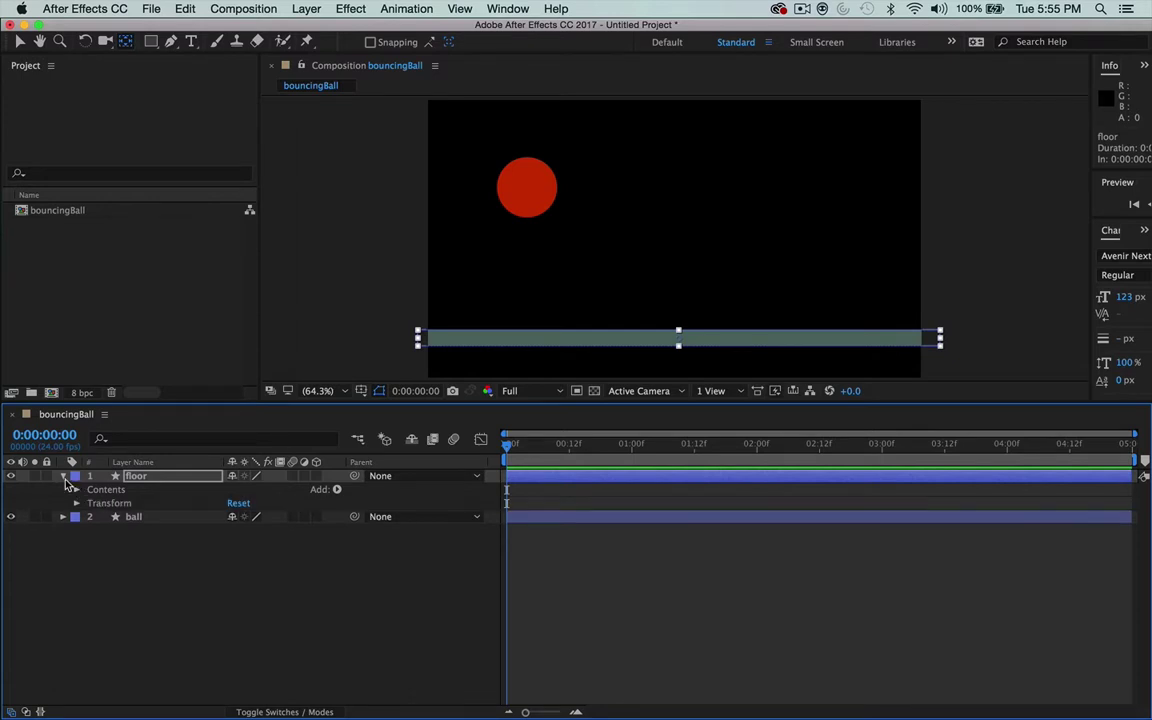
pyautogui.click(63, 476)
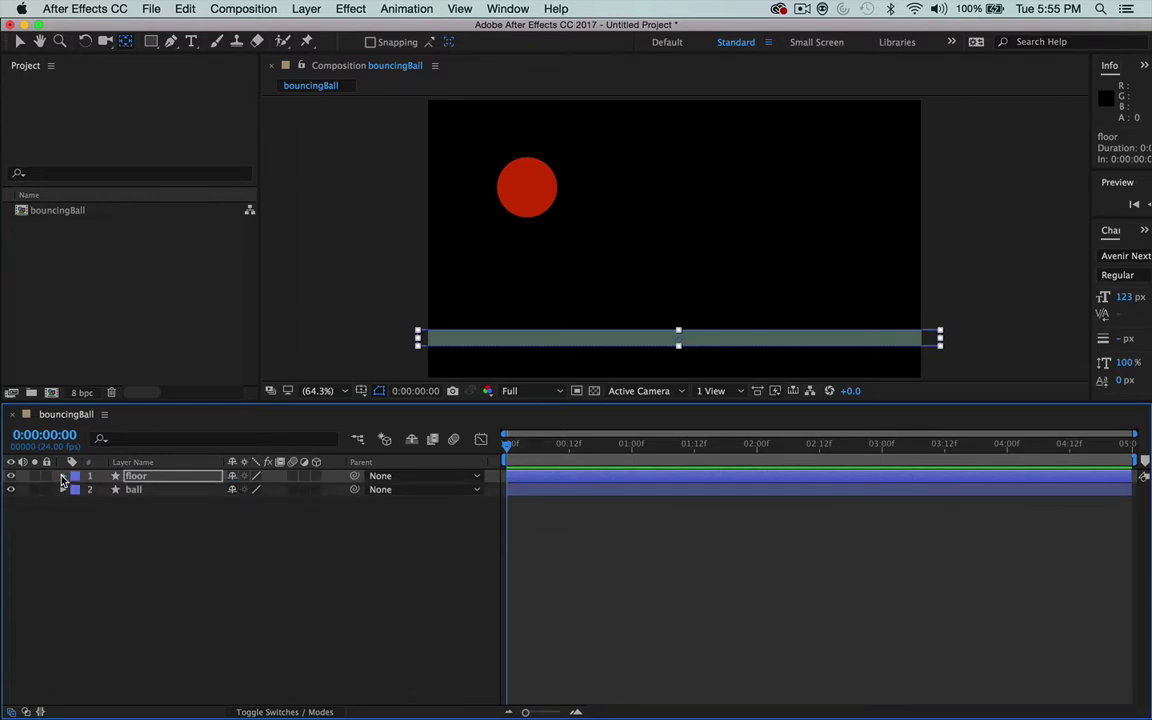
# Step: Select the ball layer and move the ball slightly right and up within the composition
pyautogui.click(178, 481)
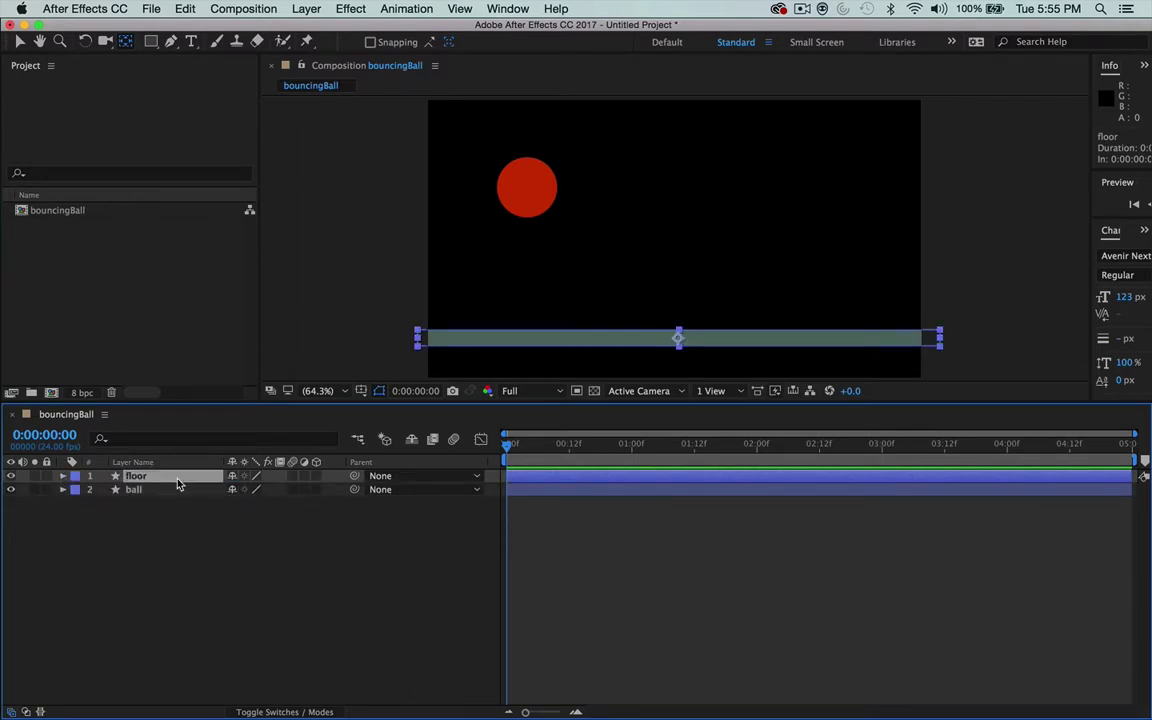
pyautogui.click(167, 489)
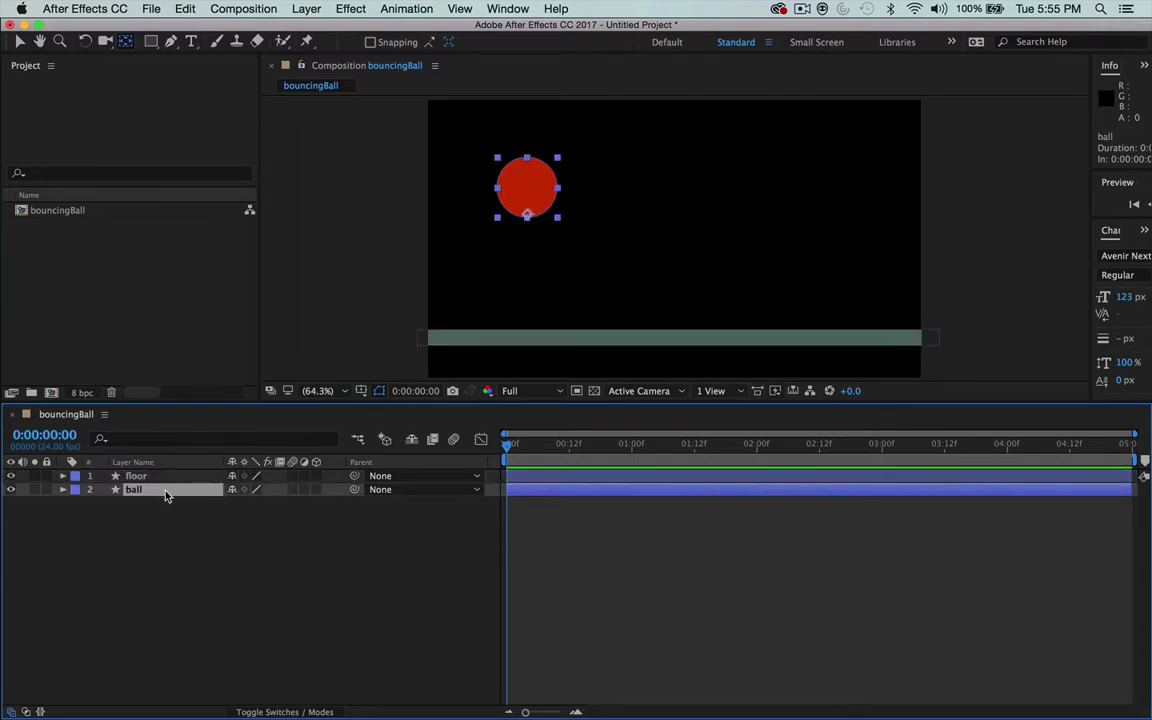
pyautogui.click(503, 192)
pyautogui.moveTo(503, 192); pyautogui.dragTo(541, 188)
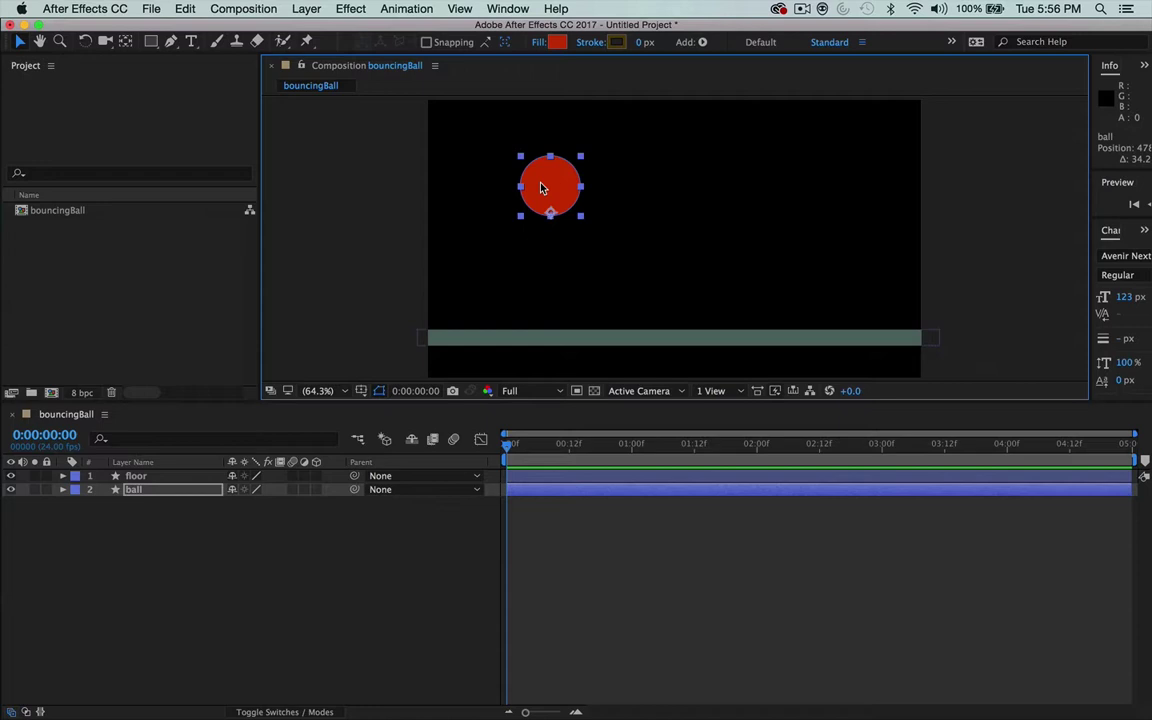
# Step: Move the ball down and left within the composition to about 323, 676, above the floor
pyautogui.moveTo(541, 188); pyautogui.dragTo(515, 208)
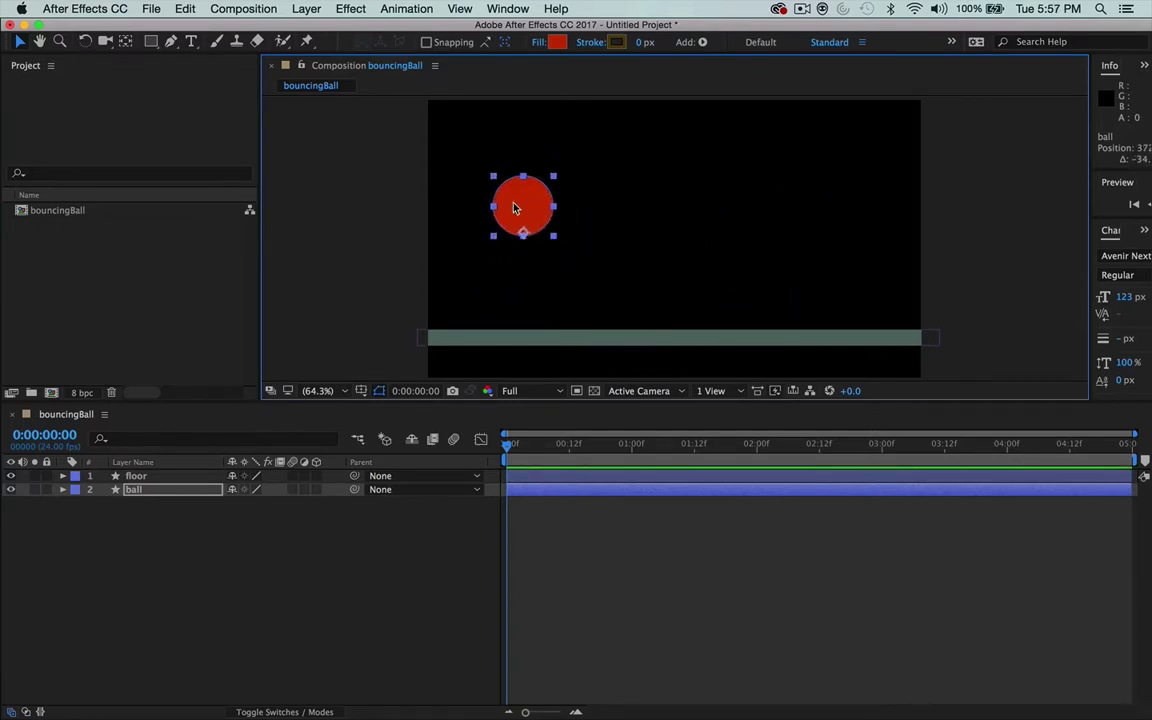
pyautogui.moveTo(523, 232); pyautogui.dragTo(505, 271)
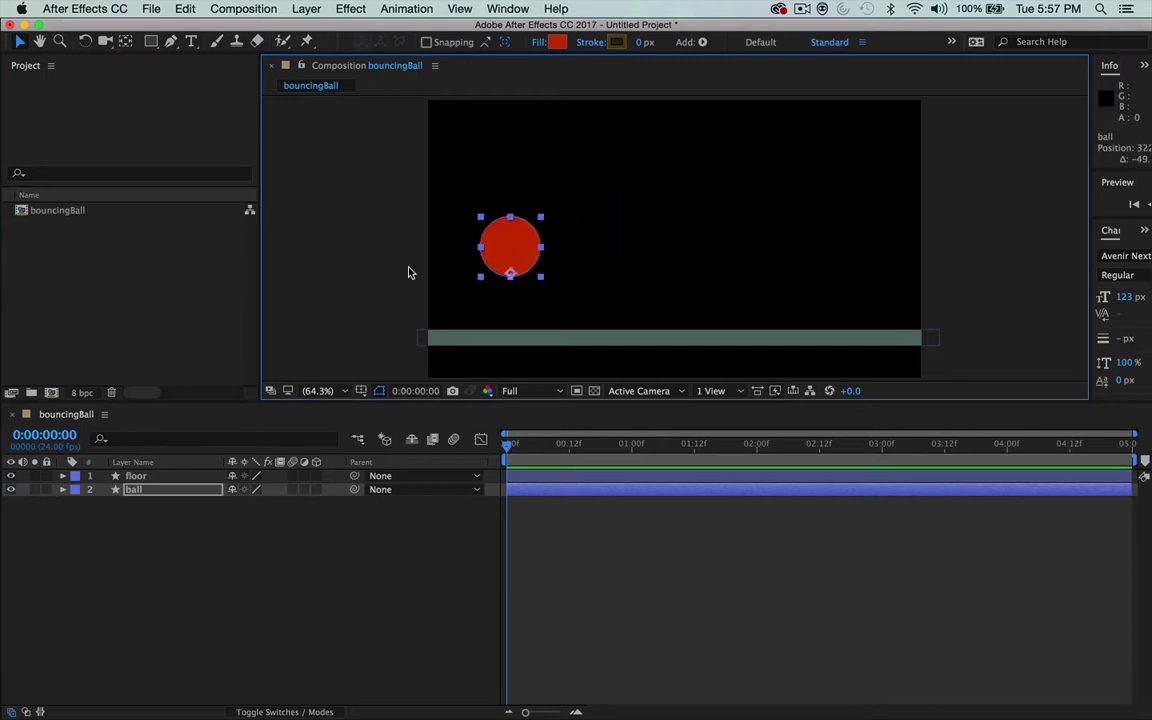
# Step: Expand the ball layer's Transform group and start animating Position with a keyframe at 0:00:00:00
pyautogui.click(173, 490)
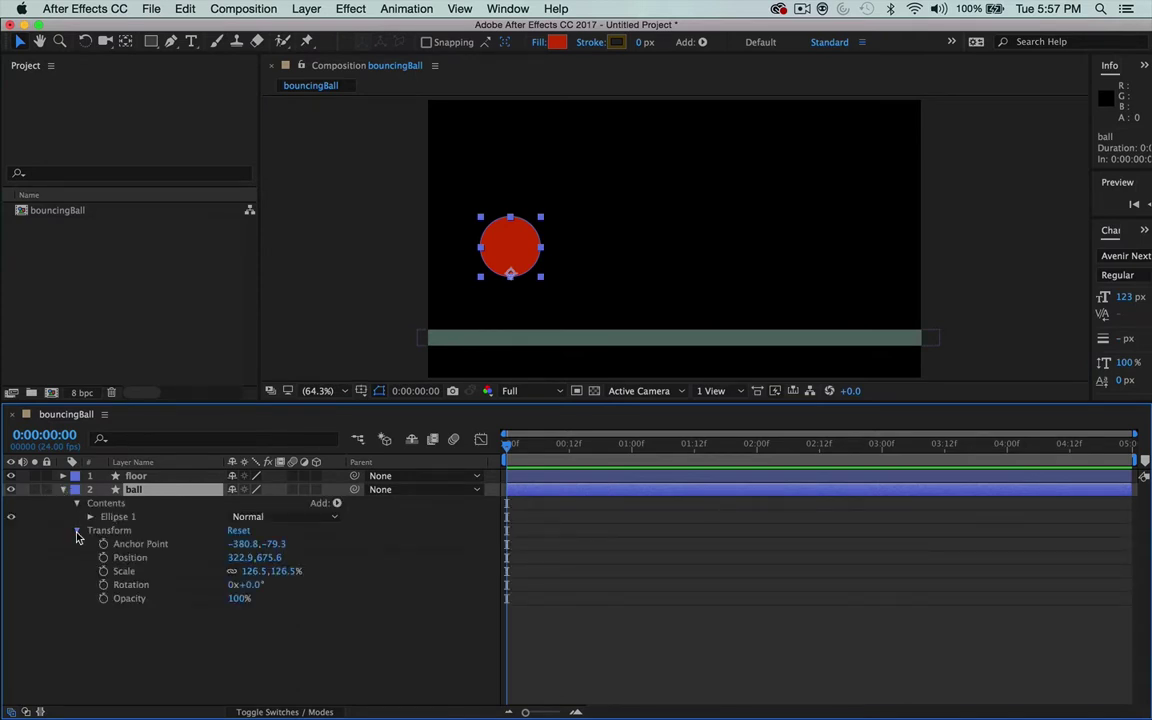
pyautogui.click(77, 534)
pyautogui.click(135, 521)
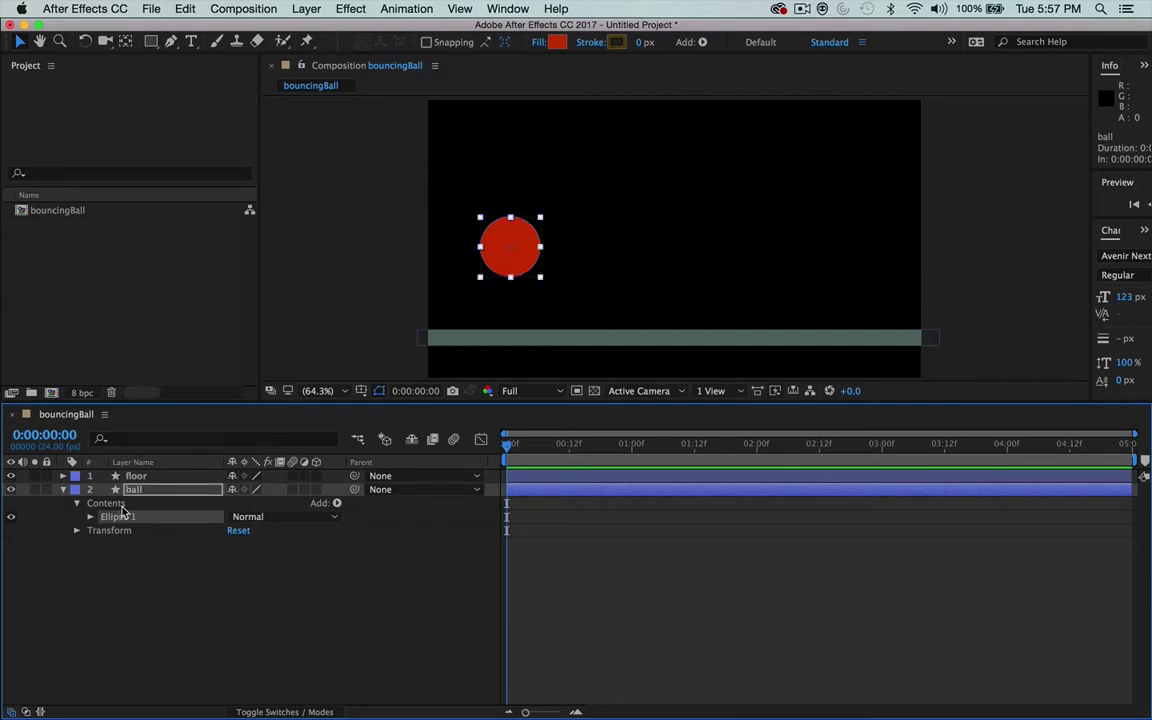
pyautogui.click(77, 531)
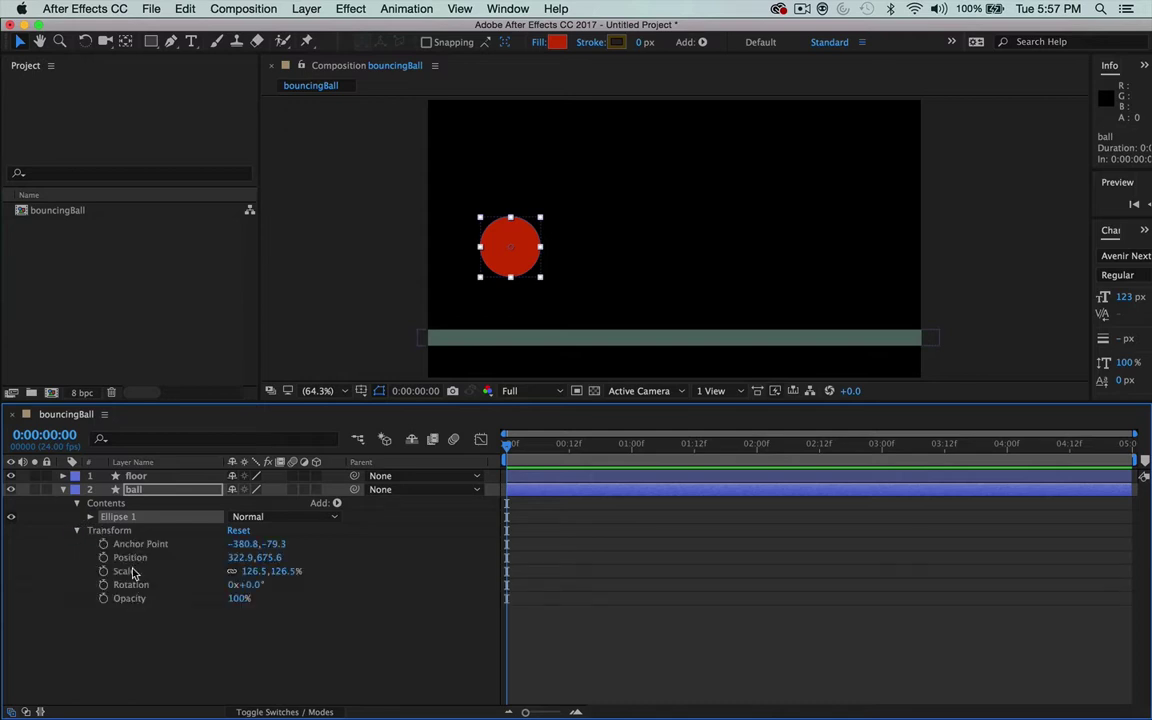
pyautogui.click(109, 531)
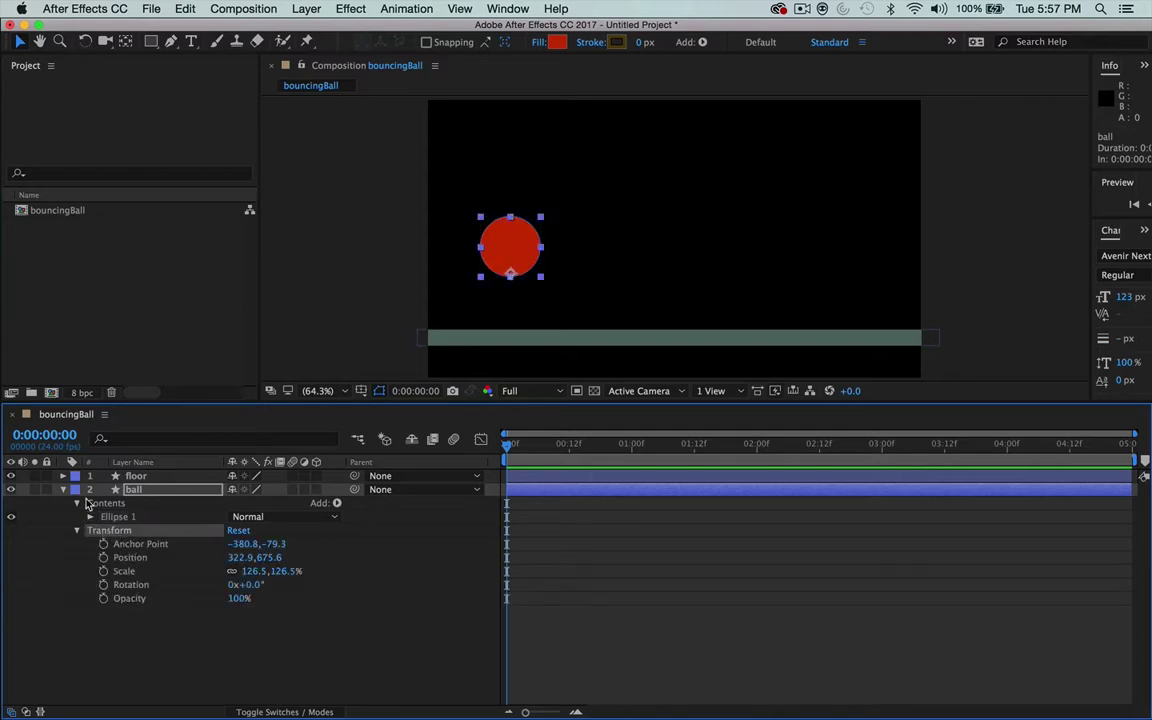
pyautogui.click(155, 489)
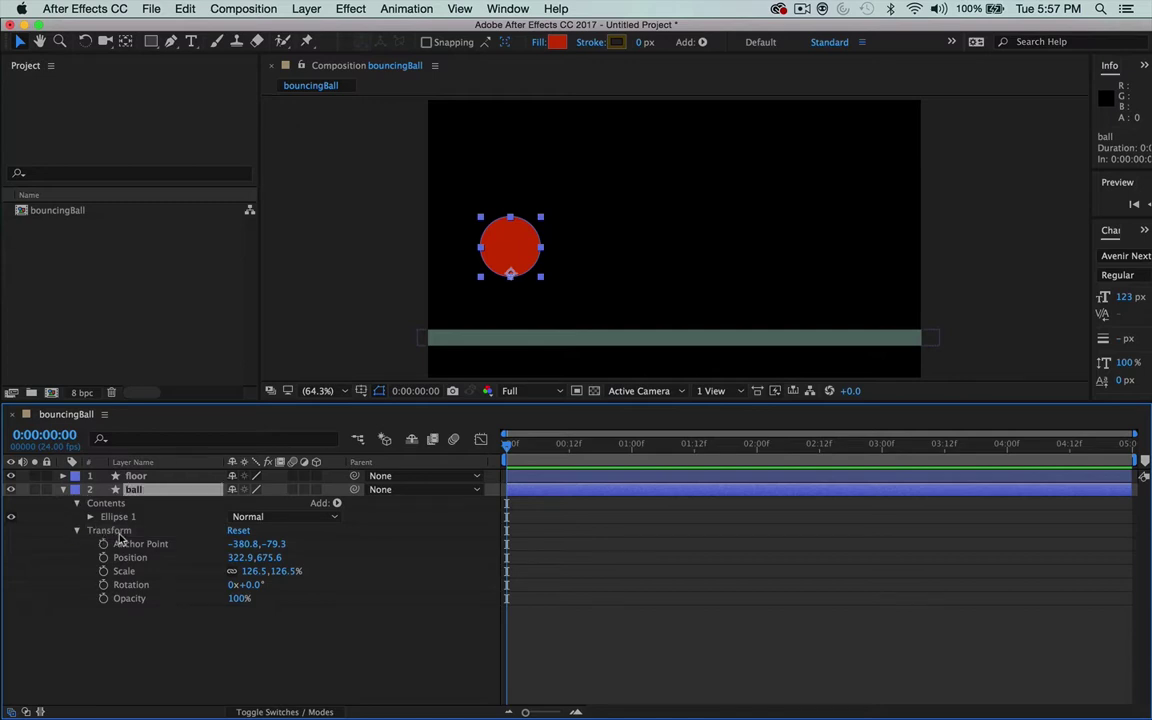
pyautogui.click(134, 532)
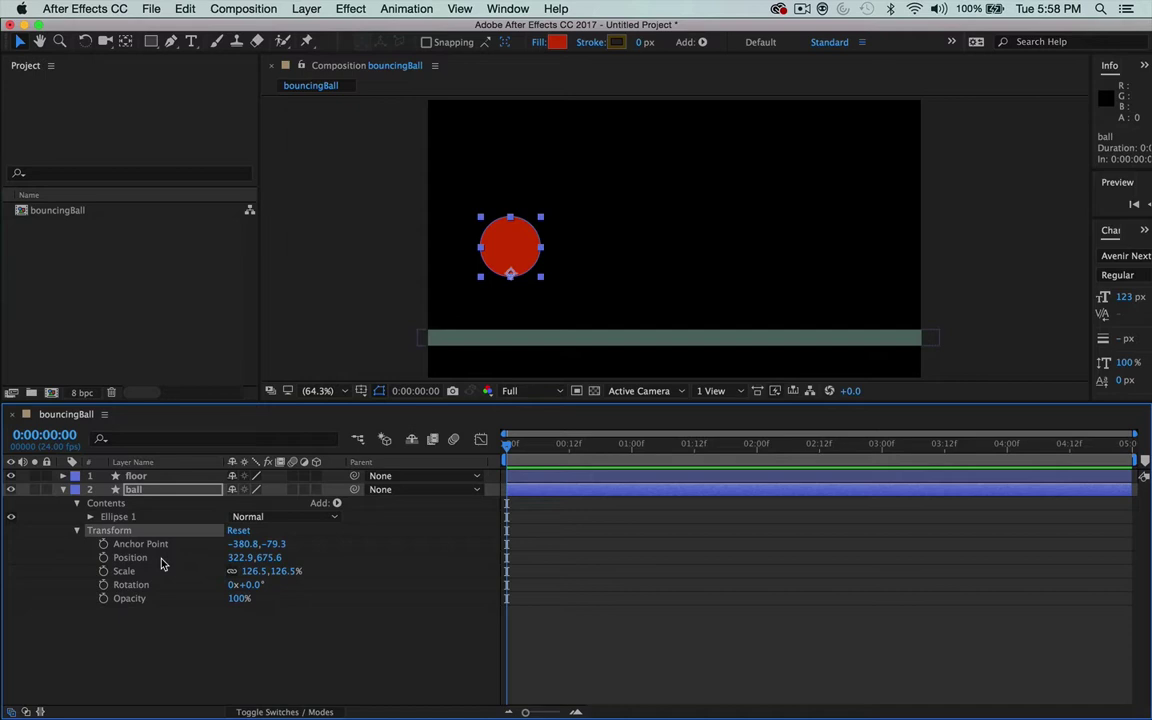
pyautogui.click(161, 559)
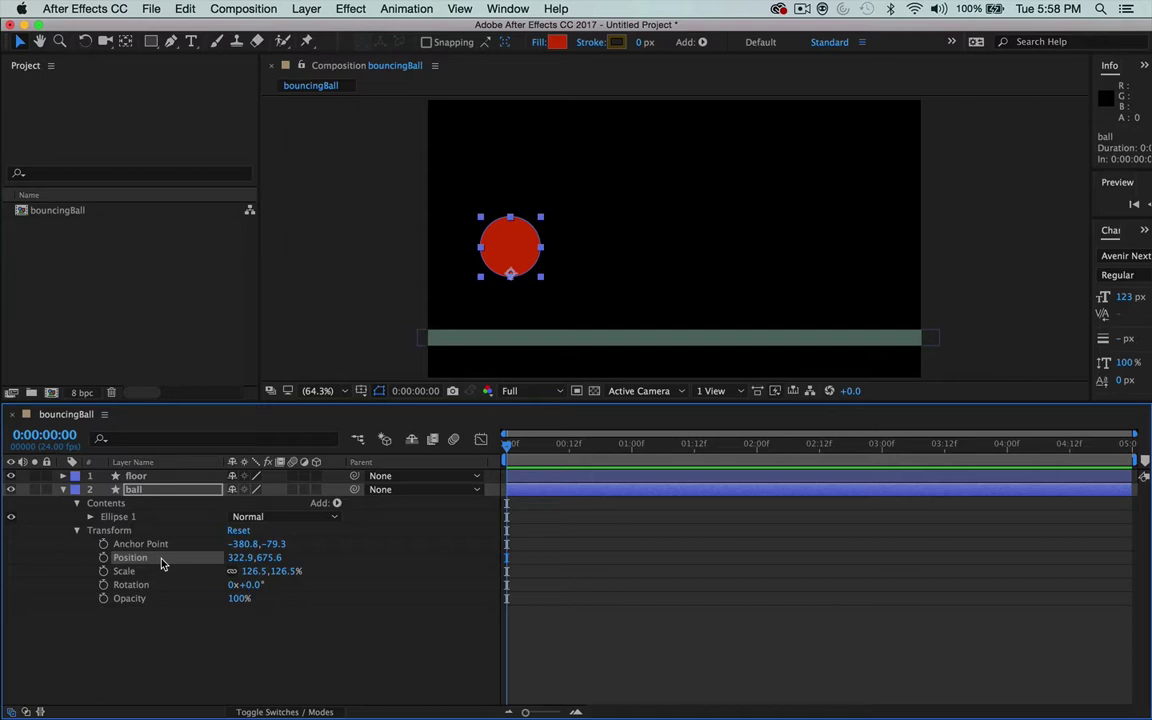
pyautogui.click(103, 558)
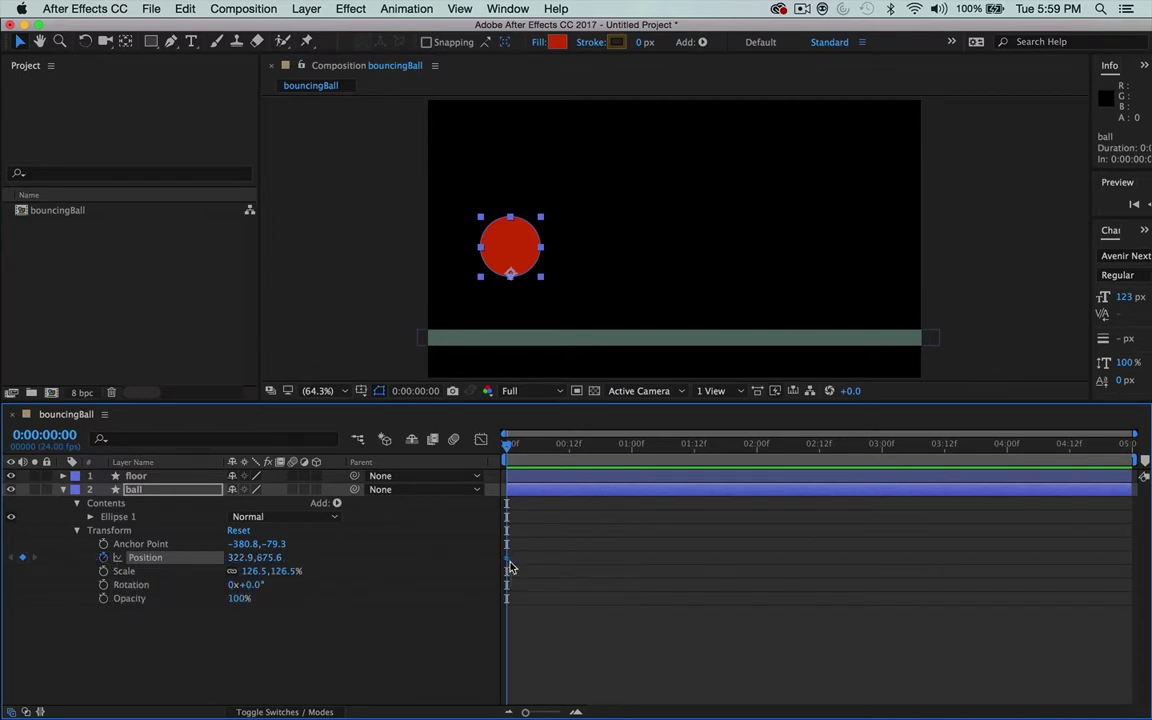
# Step: Inspect the ball's first Position keyframe, remove it, and undo the removal
pyautogui.moveTo(508, 567)
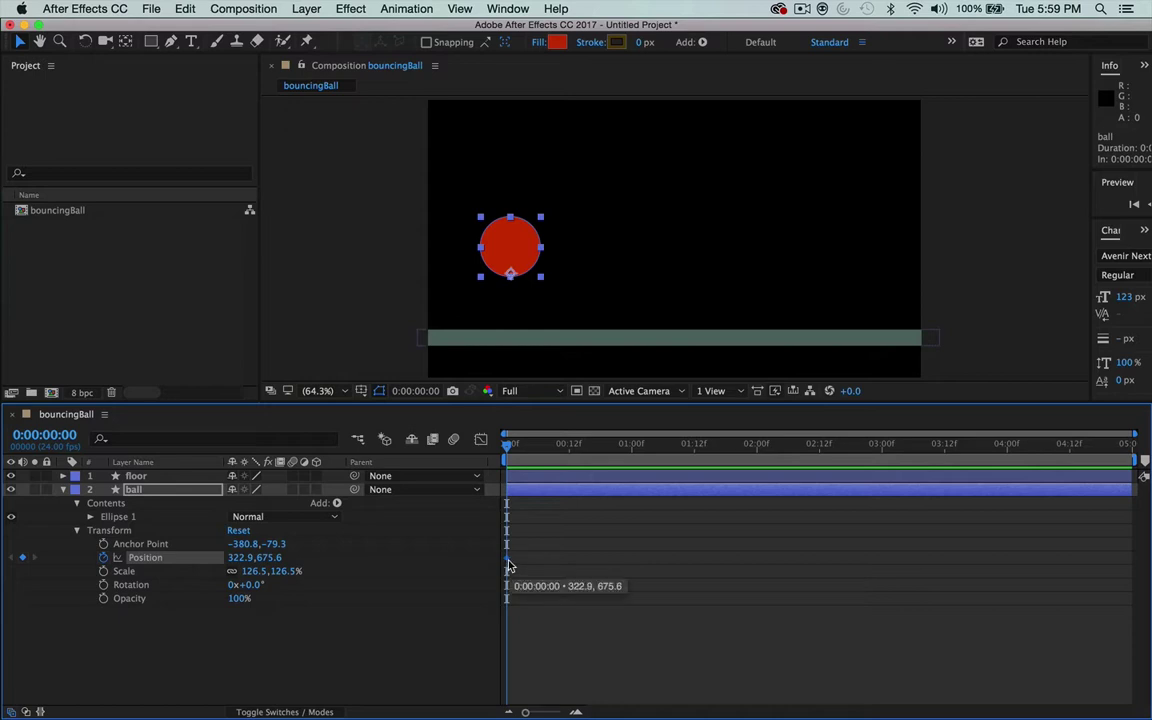
pyautogui.click(507, 560)
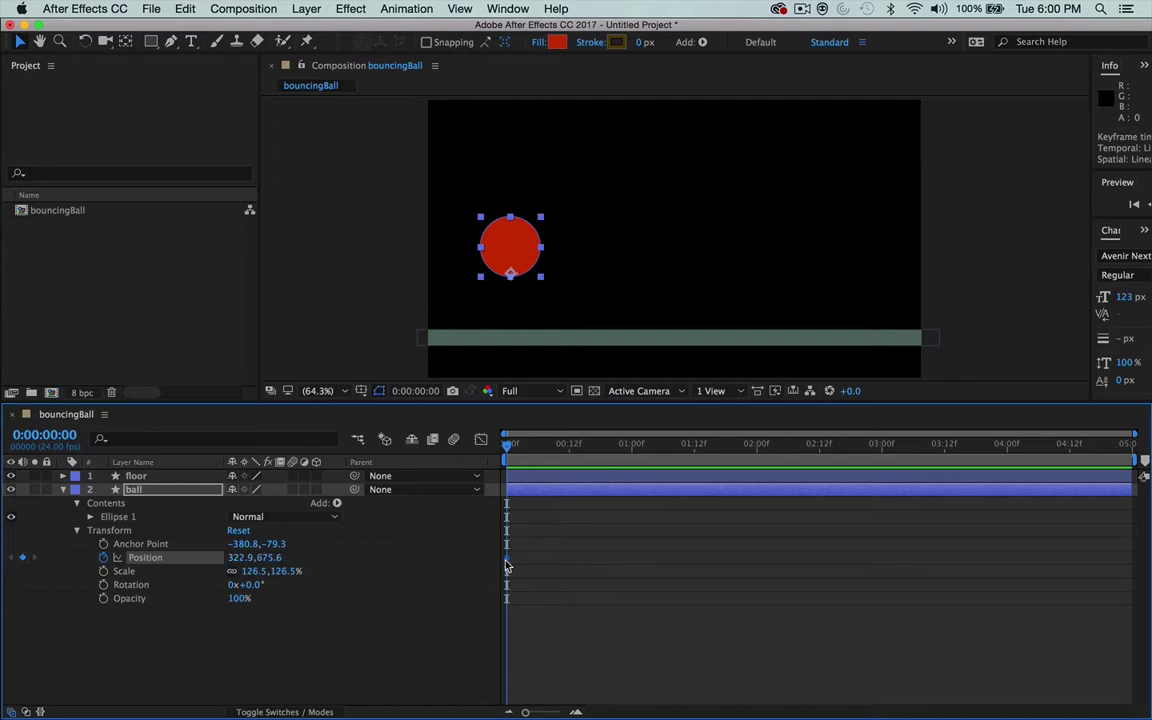
pyautogui.moveTo(506, 566)
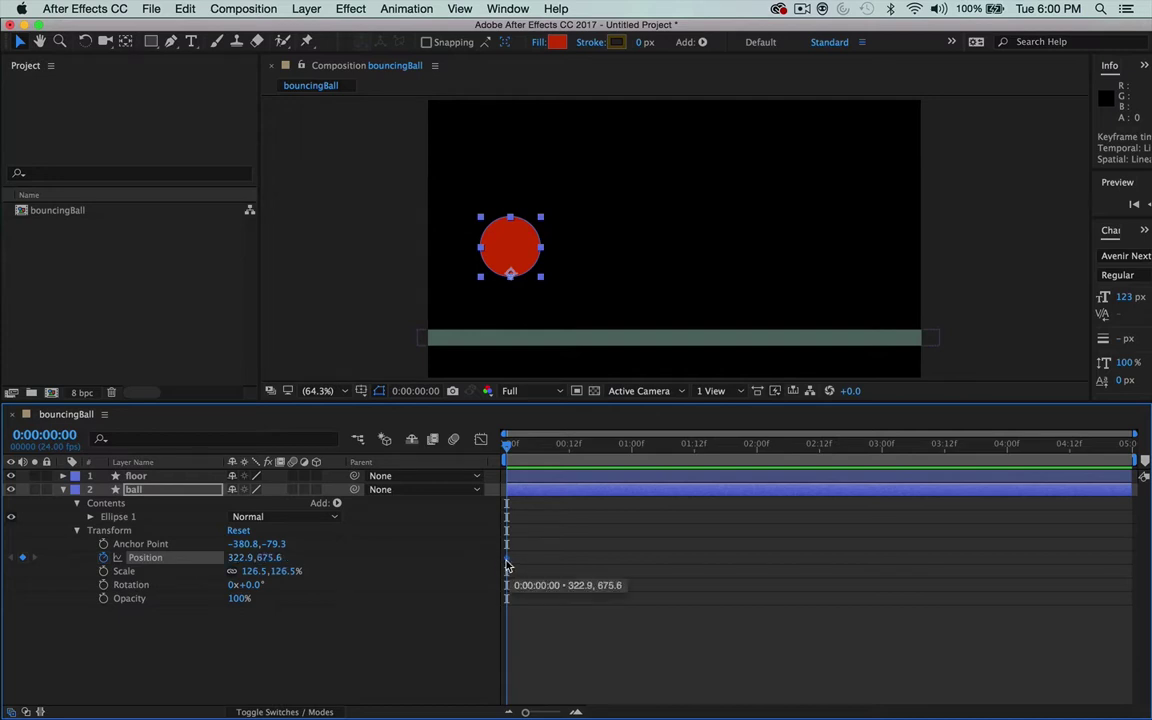
pyautogui.moveTo(506, 566)
pyautogui.mouseDown()
pyautogui.moveTo(846, 573)
pyautogui.moveTo(676, 566)
pyautogui.moveTo(506, 584)
pyautogui.mouseUp()
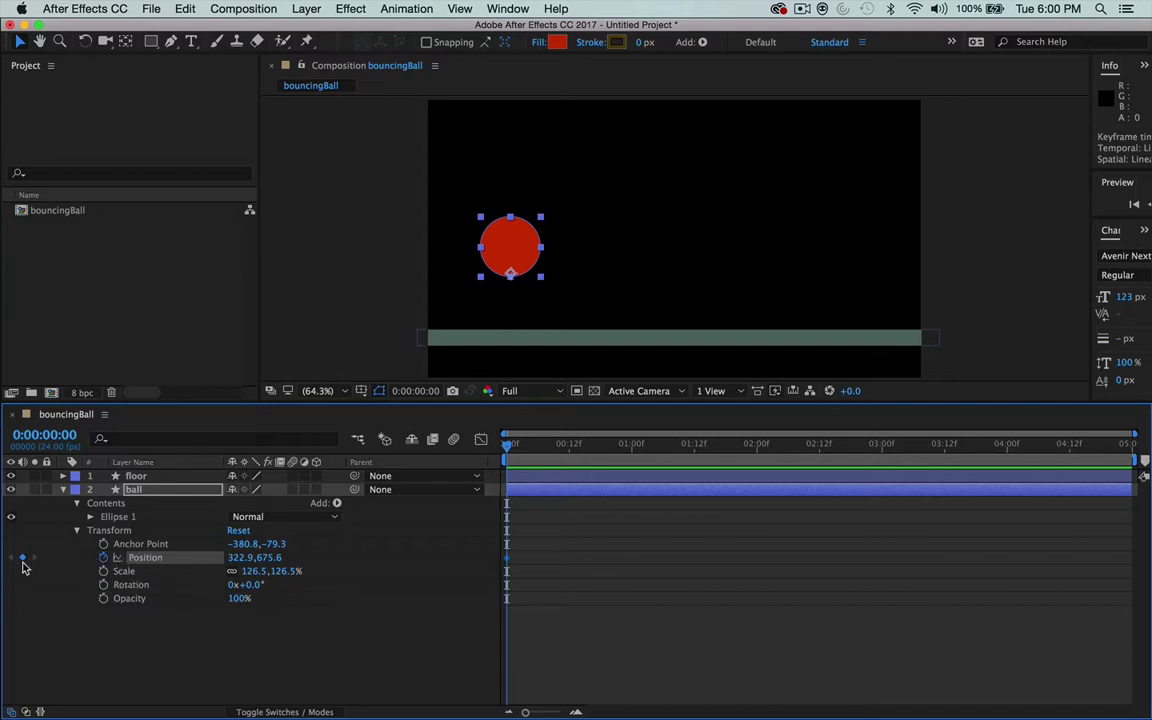
pyautogui.press('super+z')
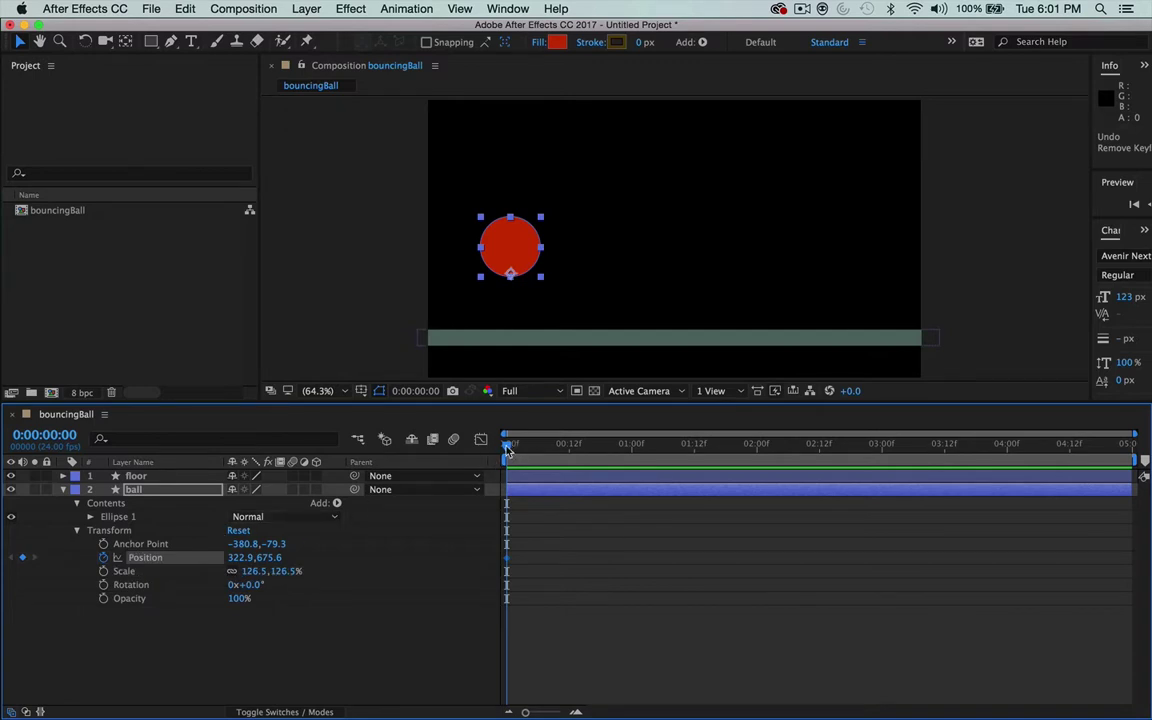
# Step: Scrub between 0:00:00:00 and 0:00:01:05 and magnify the timeline to individual frames to examine where the Position keyframe sits
pyautogui.moveTo(508, 450); pyautogui.dragTo(658, 474)
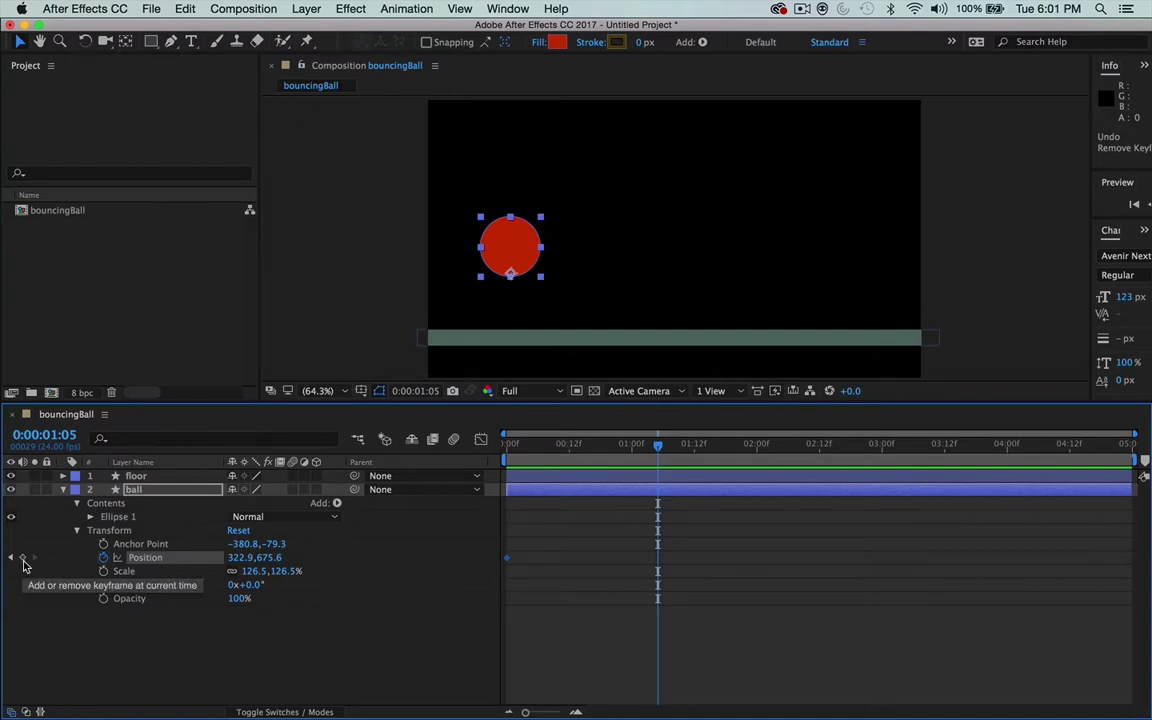
pyautogui.moveTo(659, 449); pyautogui.dragTo(509, 449)
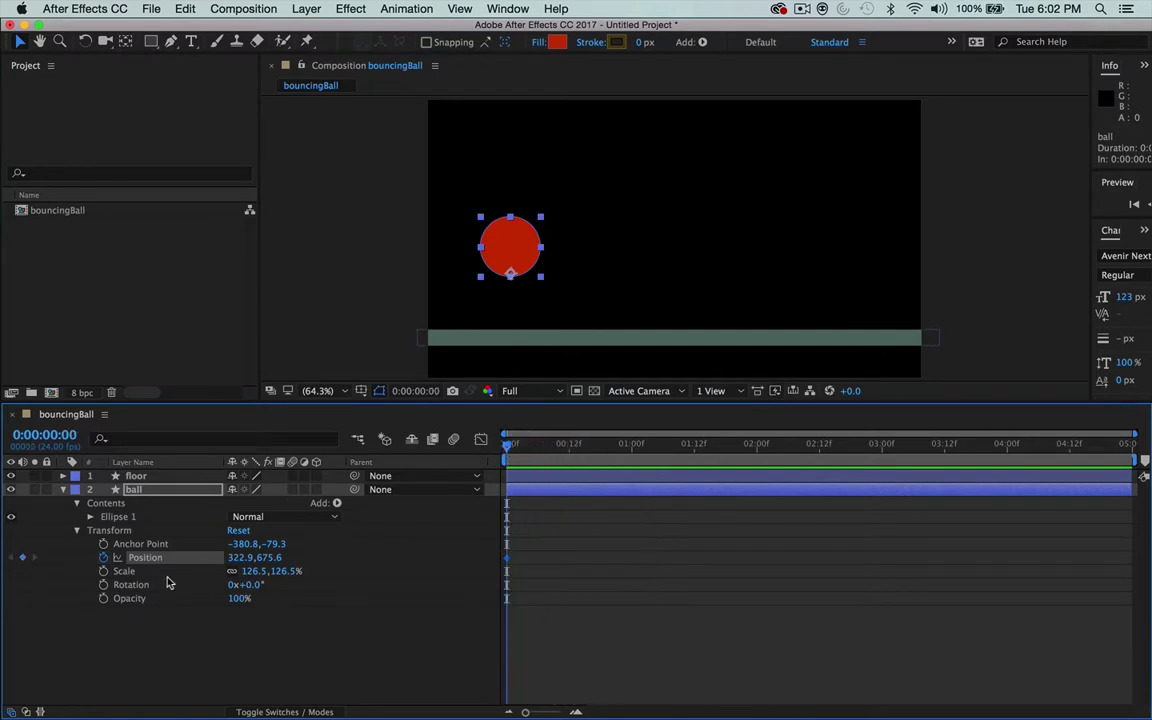
pyautogui.click(22, 558)
pyautogui.moveTo(507, 444)
pyautogui.mouseDown()
pyautogui.moveTo(522, 460)
pyautogui.moveTo(507, 460)
pyautogui.moveTo(585, 458)
pyautogui.moveTo(515, 455)
pyautogui.mouseUp()
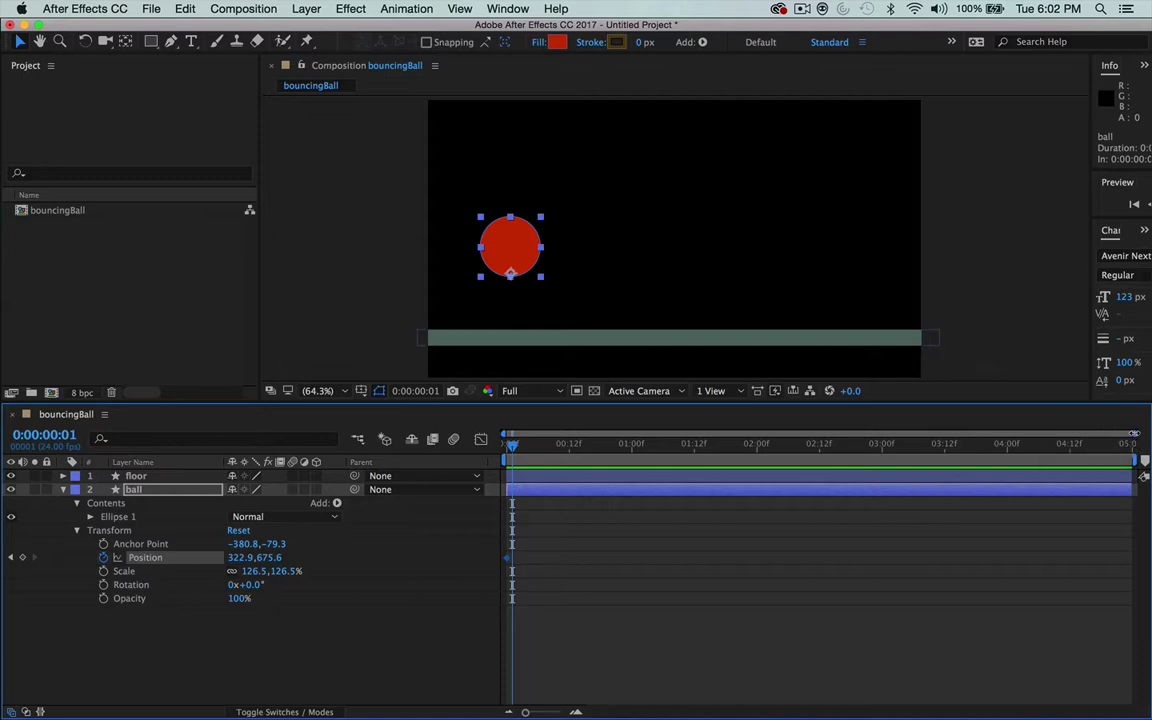
pyautogui.moveTo(1134, 434); pyautogui.dragTo(580, 447)
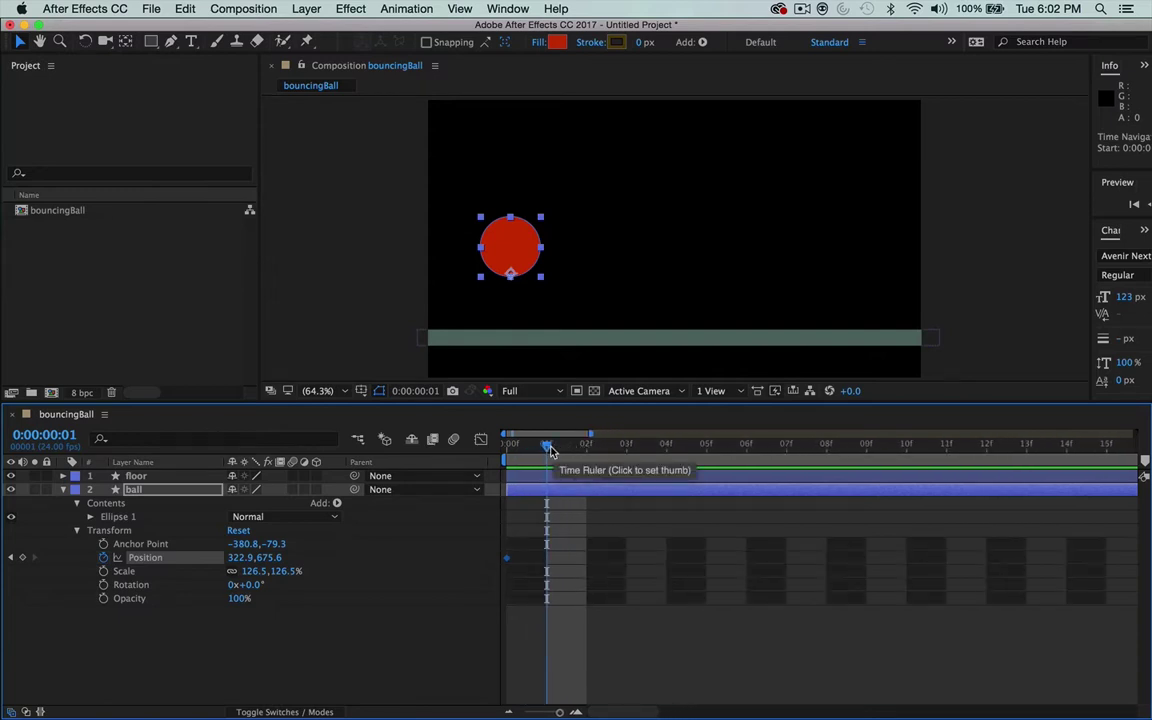
pyautogui.click(518, 449)
pyautogui.moveTo(518, 449)
pyautogui.mouseDown()
pyautogui.moveTo(790, 447)
pyautogui.moveTo(516, 456)
pyautogui.mouseUp()
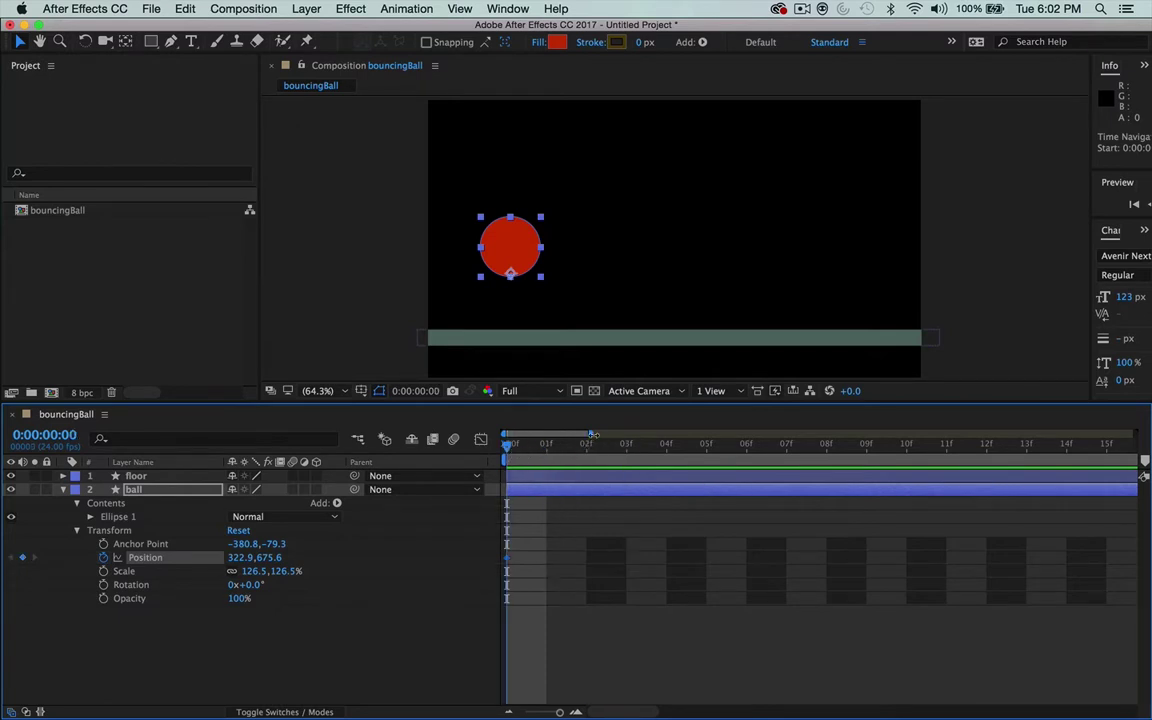
pyautogui.moveTo(590, 435); pyautogui.dragTo(1133, 435)
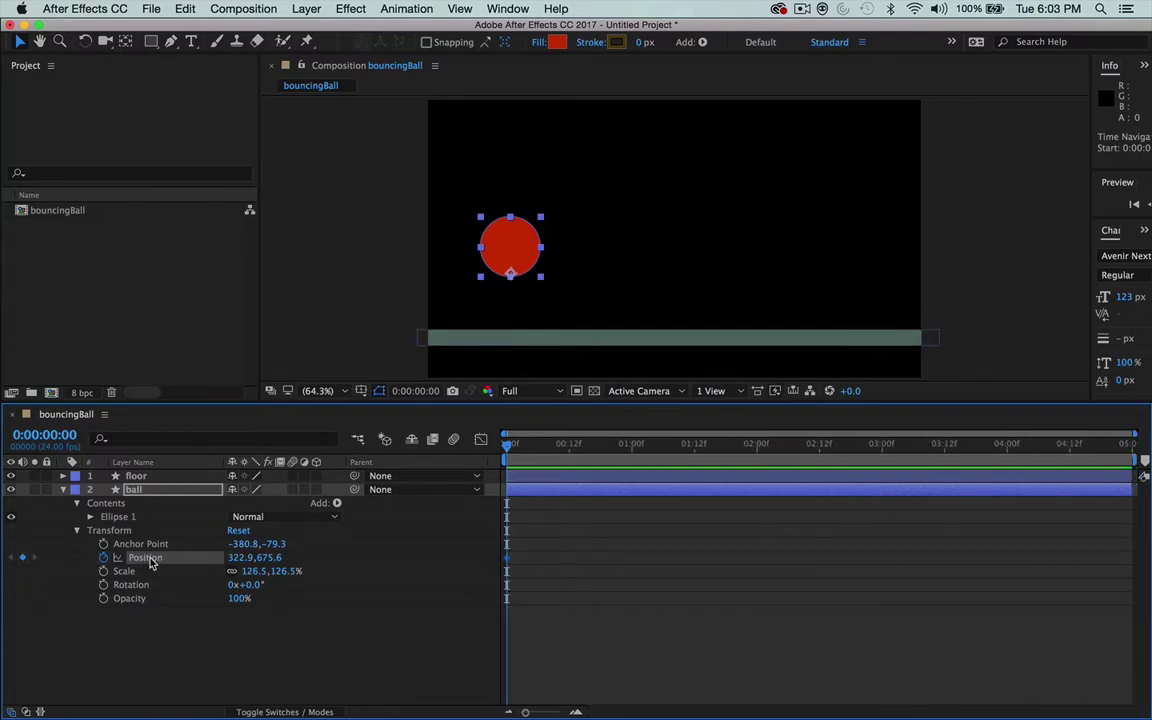
# Step: Try shifting the ball's Position keyframe by one frame on the timeline and clear the selection
pyautogui.click(550, 585)
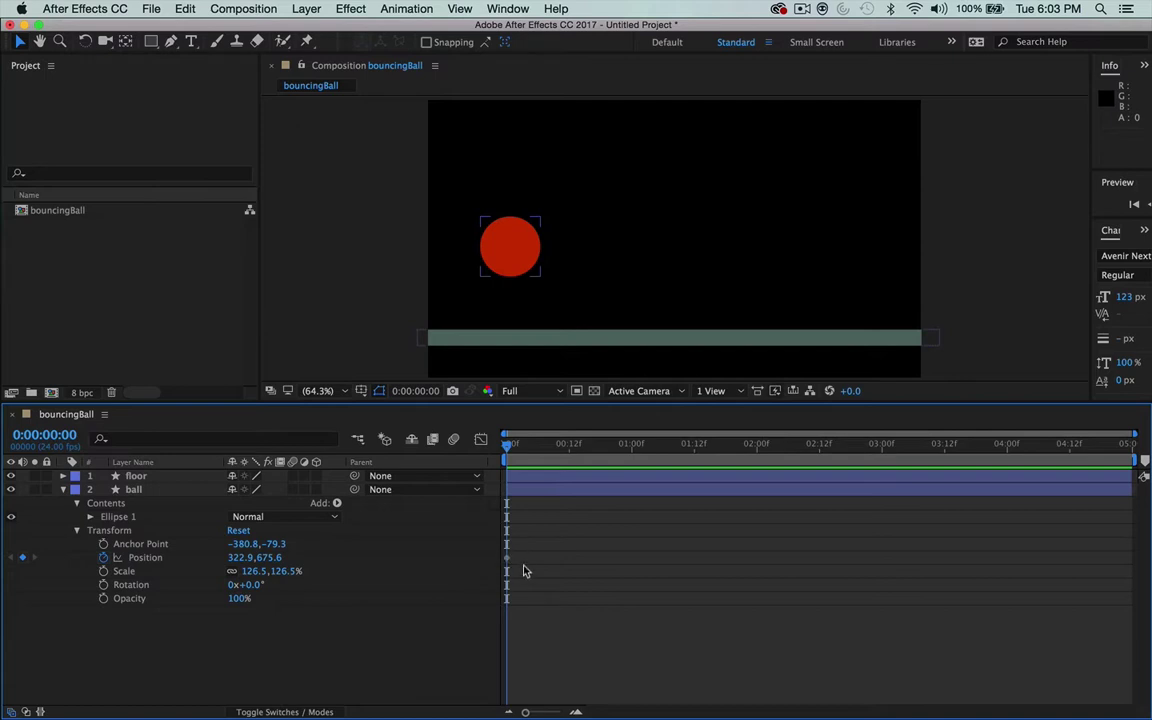
pyautogui.moveTo(519, 563); pyautogui.dragTo(494, 574)
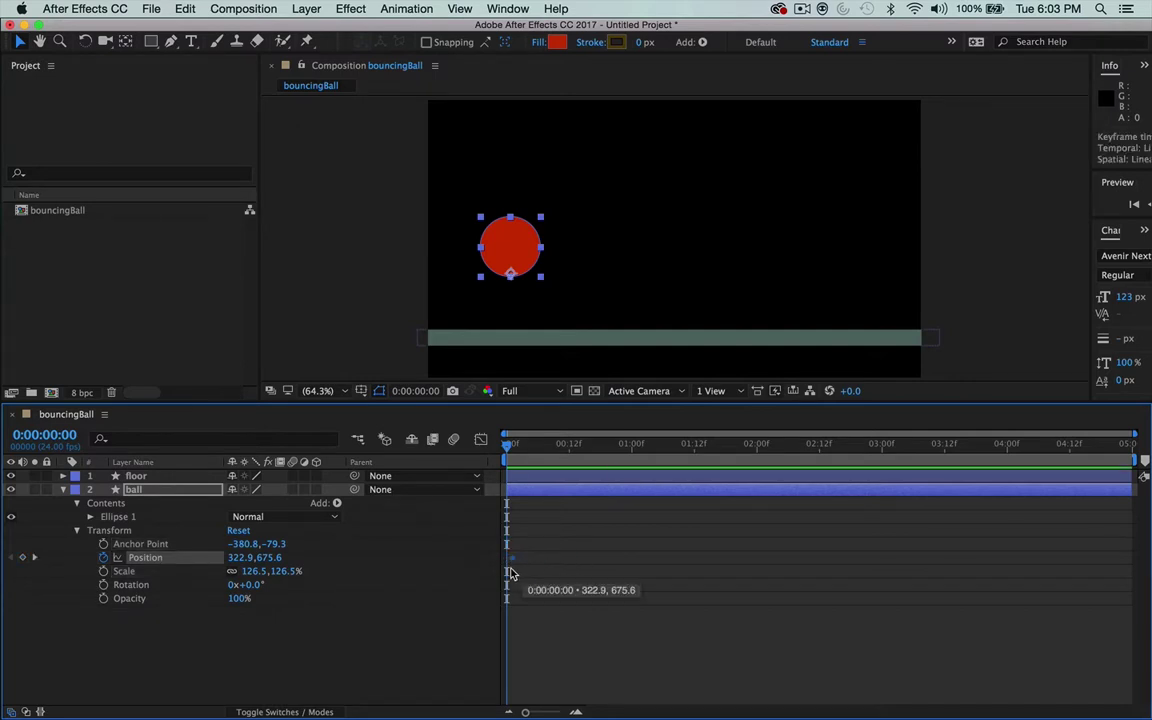
pyautogui.click(553, 553)
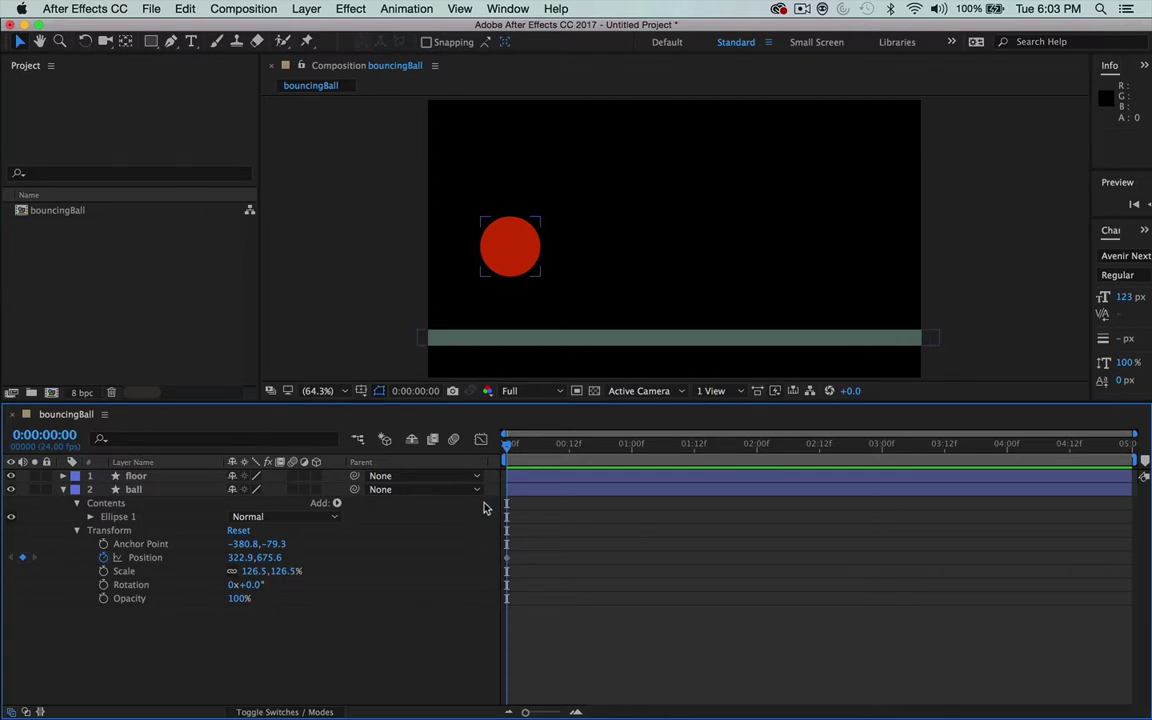
# Step: Compare the ball's Position keyframe indicator at 0:00:01:21 with the one at 0:00:00:00
pyautogui.moveTo(507, 450); pyautogui.dragTo(741, 459)
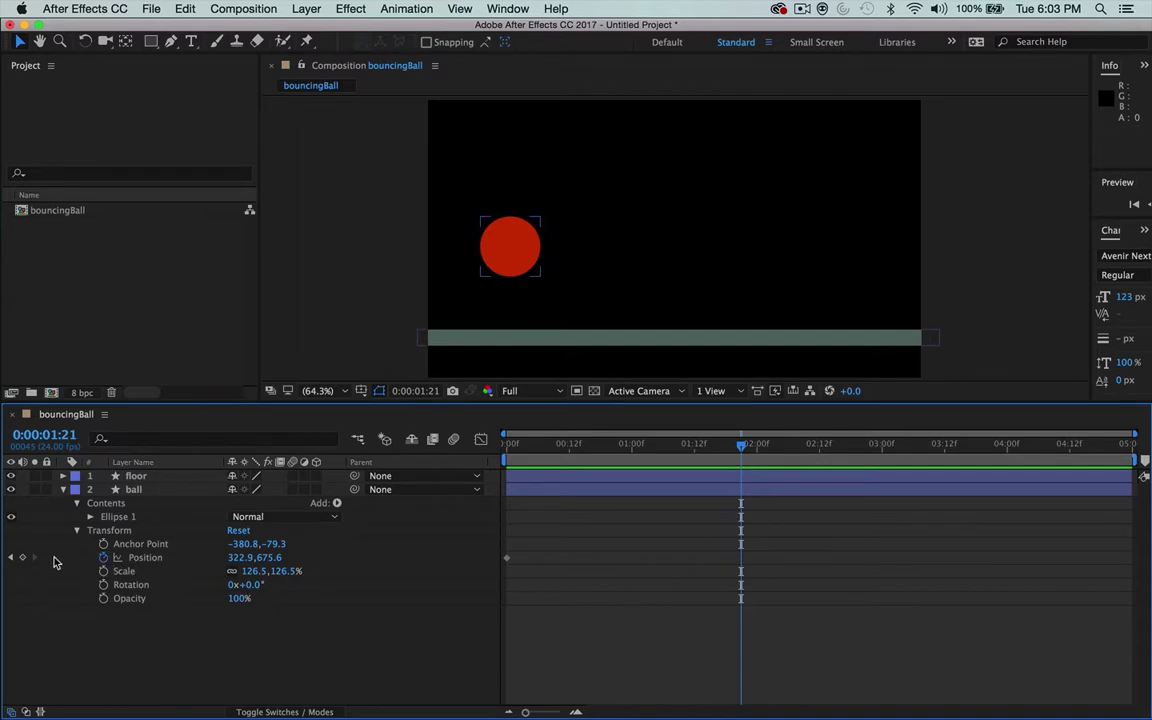
pyautogui.click(23, 557)
pyautogui.moveTo(741, 455); pyautogui.dragTo(506, 455)
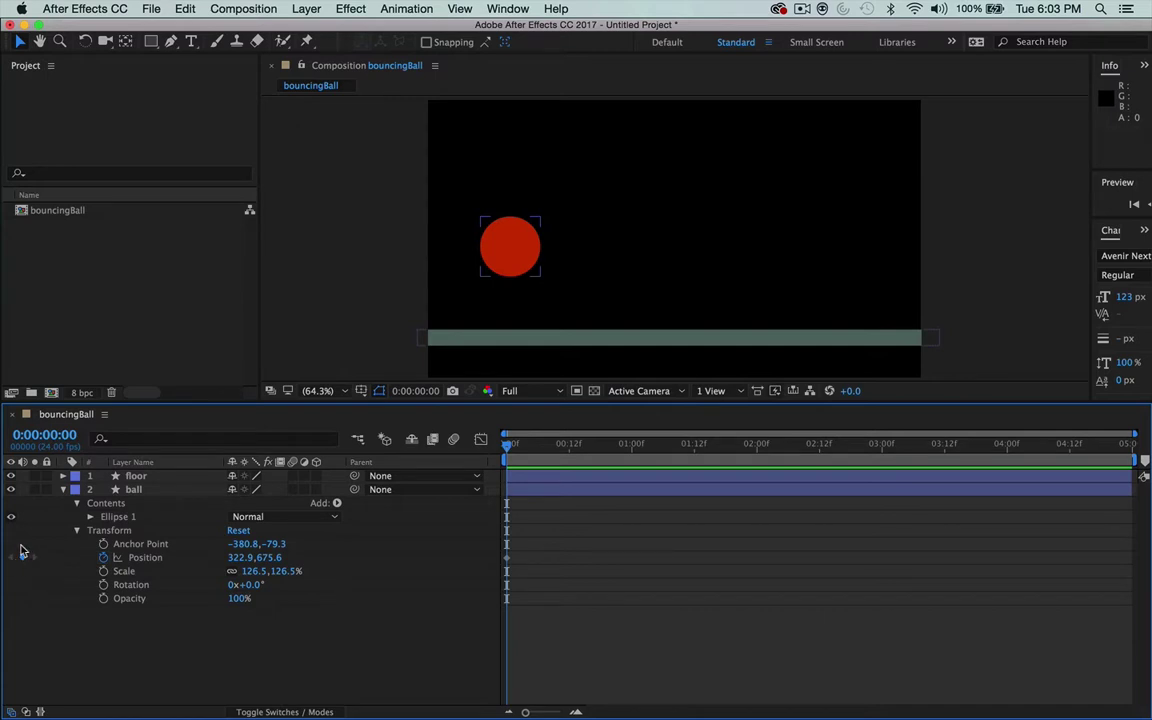
pyautogui.moveTo(508, 447)
pyautogui.mouseDown()
pyautogui.moveTo(543, 449)
pyautogui.moveTo(488, 460)
pyautogui.moveTo(550, 458)
pyautogui.moveTo(476, 470)
pyautogui.moveTo(563, 468)
pyautogui.moveTo(498, 466)
pyautogui.mouseUp()
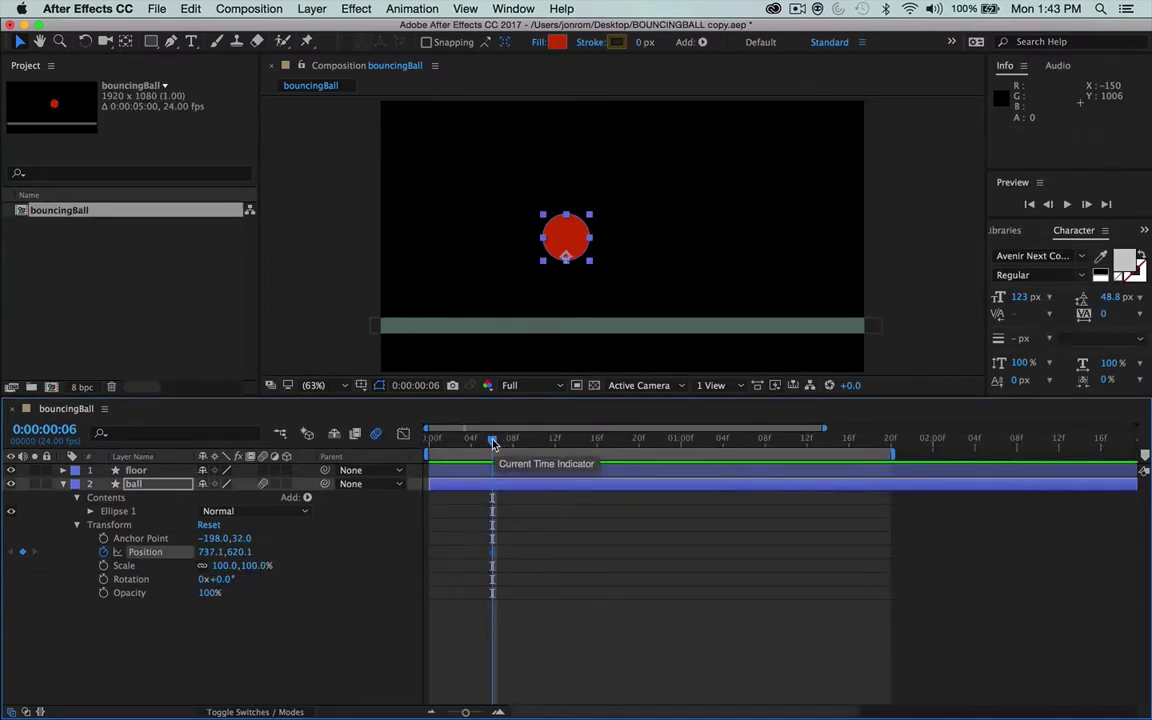
# Step: In the project copy, add a ball Position keyframe at 0:00:00:09 and turn off Position keyframing from 0:00:00:03
pyautogui.moveTo(492, 443); pyautogui.dragTo(525, 443)
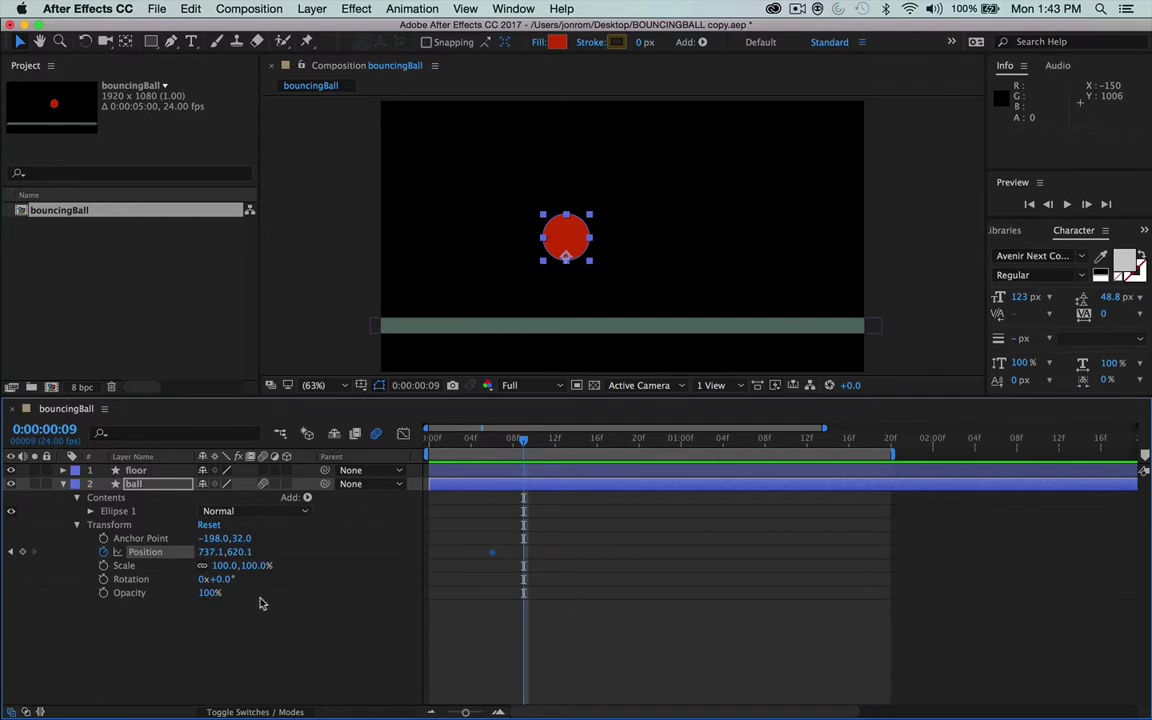
pyautogui.click(23, 553)
pyautogui.click(23, 553)
pyautogui.moveTo(524, 441); pyautogui.dragTo(465, 450)
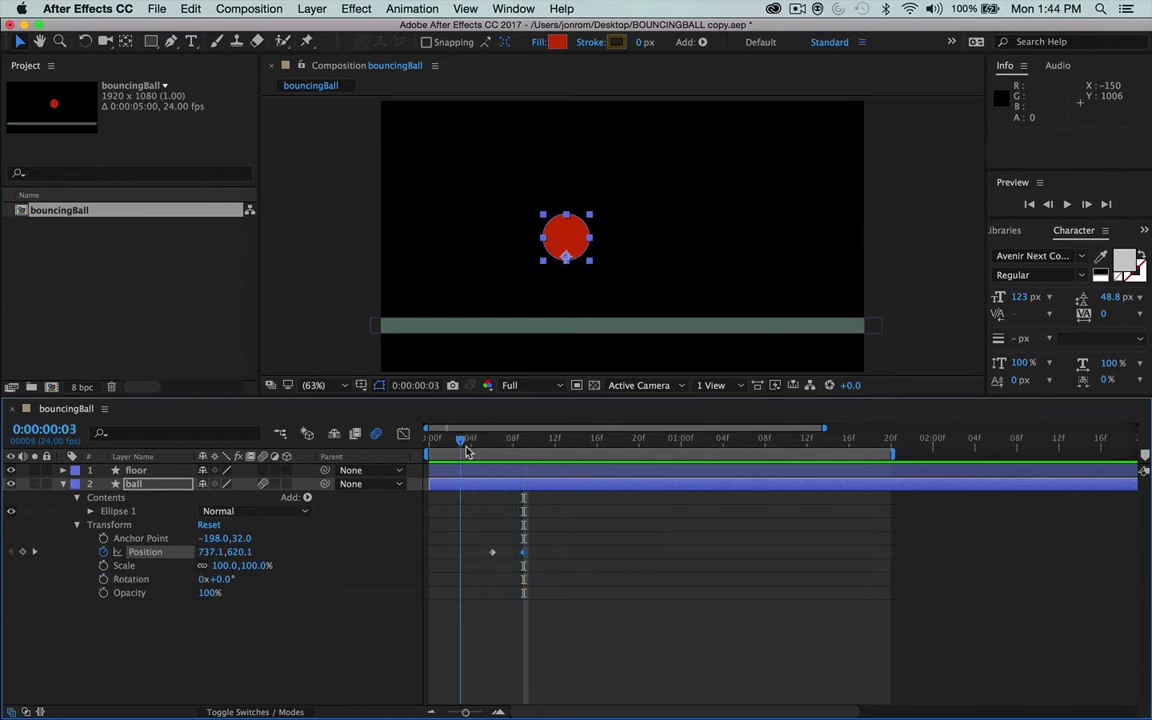
pyautogui.click(104, 553)
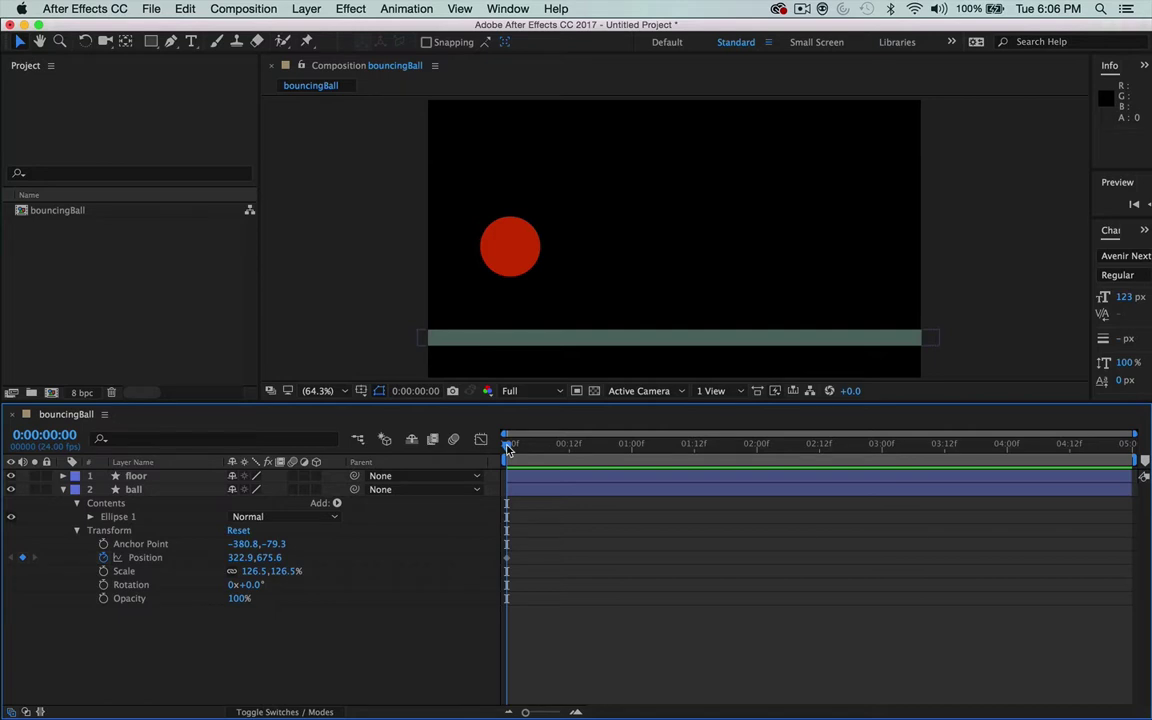
pyautogui.click(507, 559)
pyautogui.moveTo(508, 560)
pyautogui.click(519, 567)
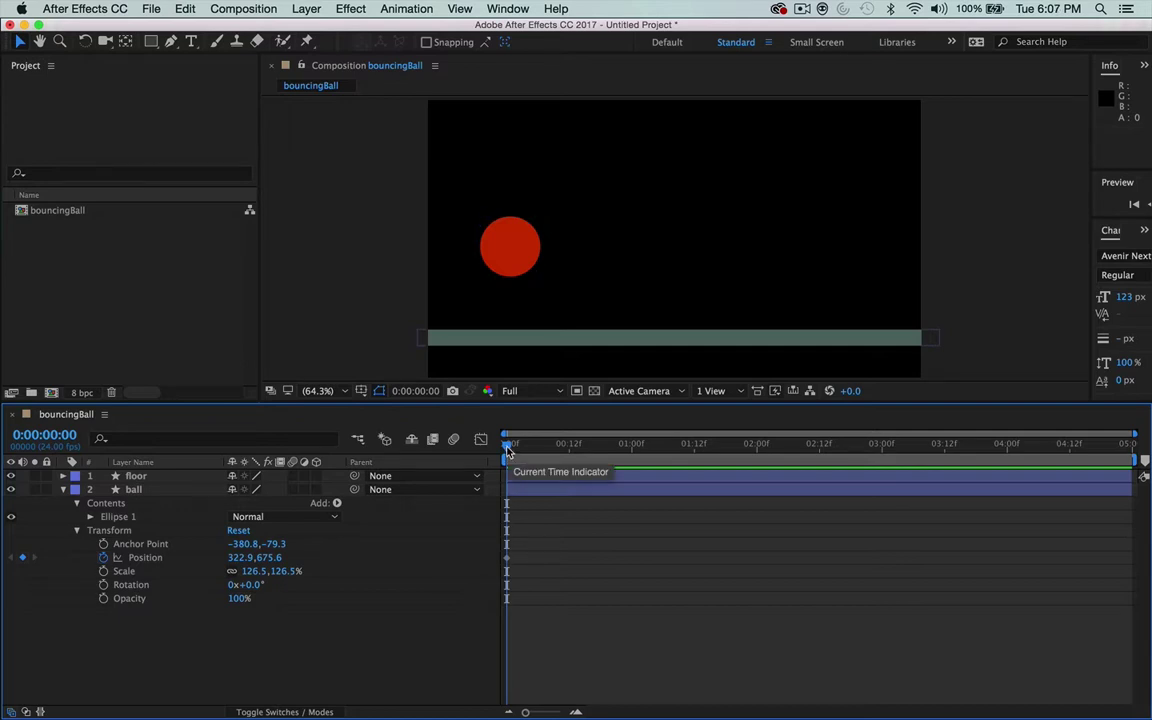
# Step: At 0:00:02:03, move the ball up and right to about 1328, 489 to set a second Position keyframe
pyautogui.moveTo(508, 450); pyautogui.dragTo(773, 467)
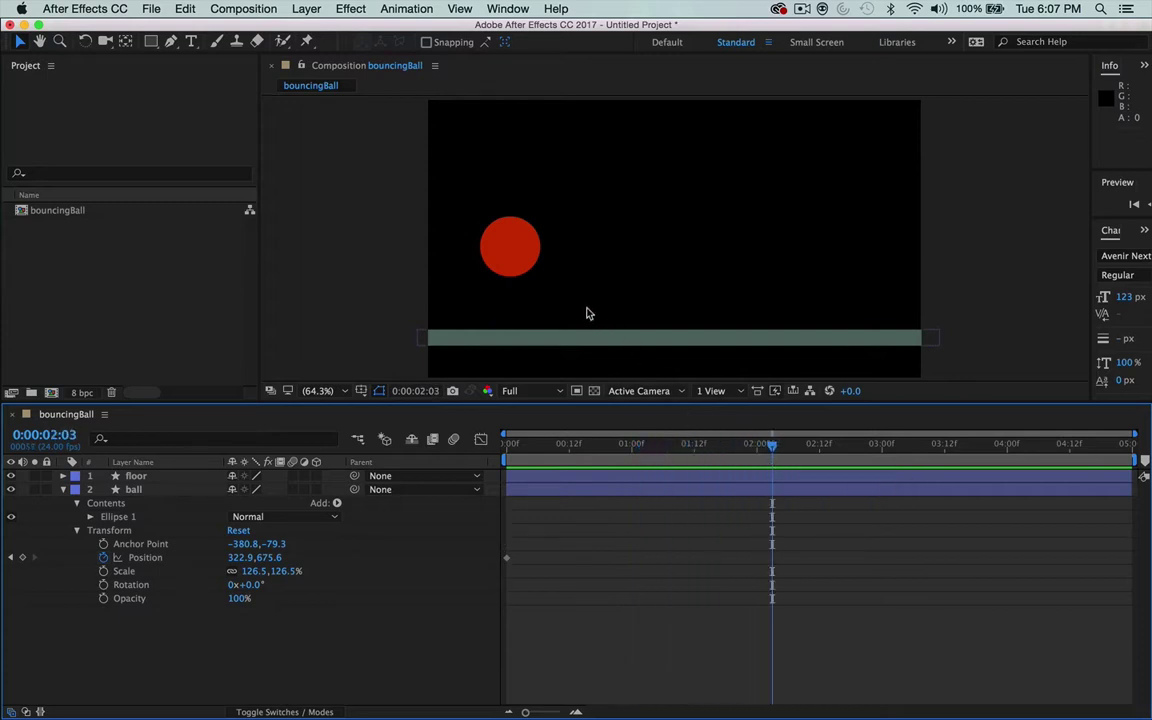
pyautogui.click(512, 264)
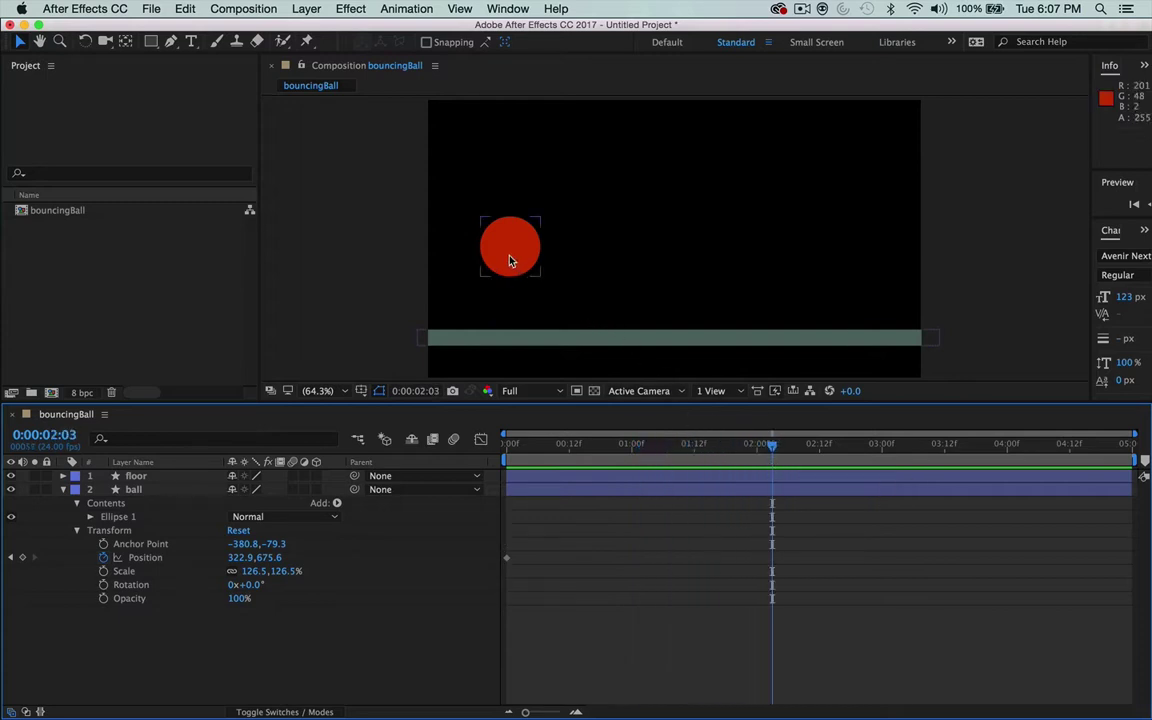
pyautogui.moveTo(510, 261); pyautogui.dragTo(770, 213)
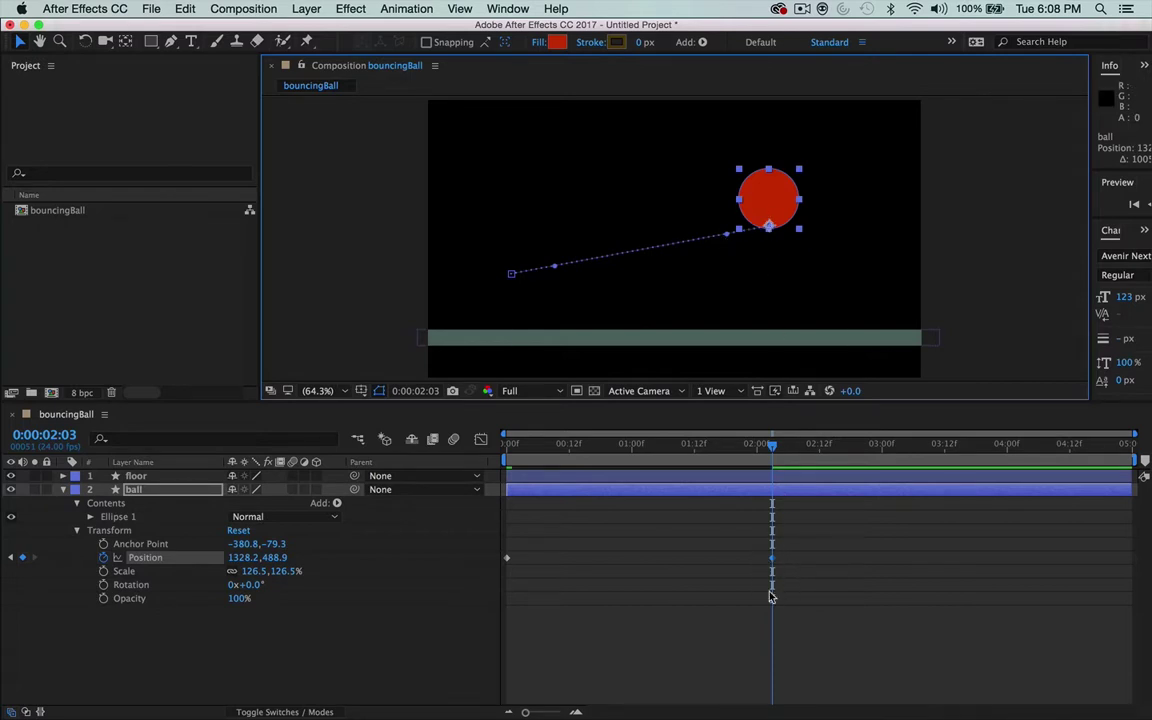
pyautogui.press('super+shift+z')
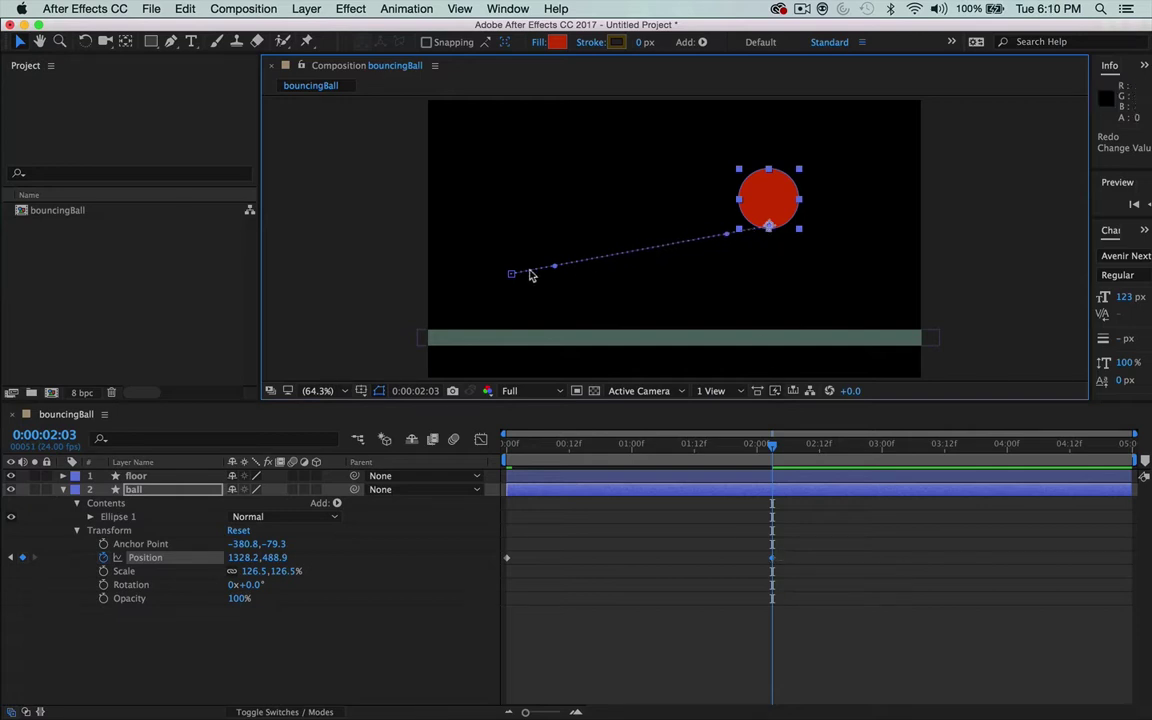
# Step: Clear the ball's selection and preview its motion between the two Position keyframes from 0:00:00:00
pyautogui.moveTo(772, 444); pyautogui.dragTo(511, 465)
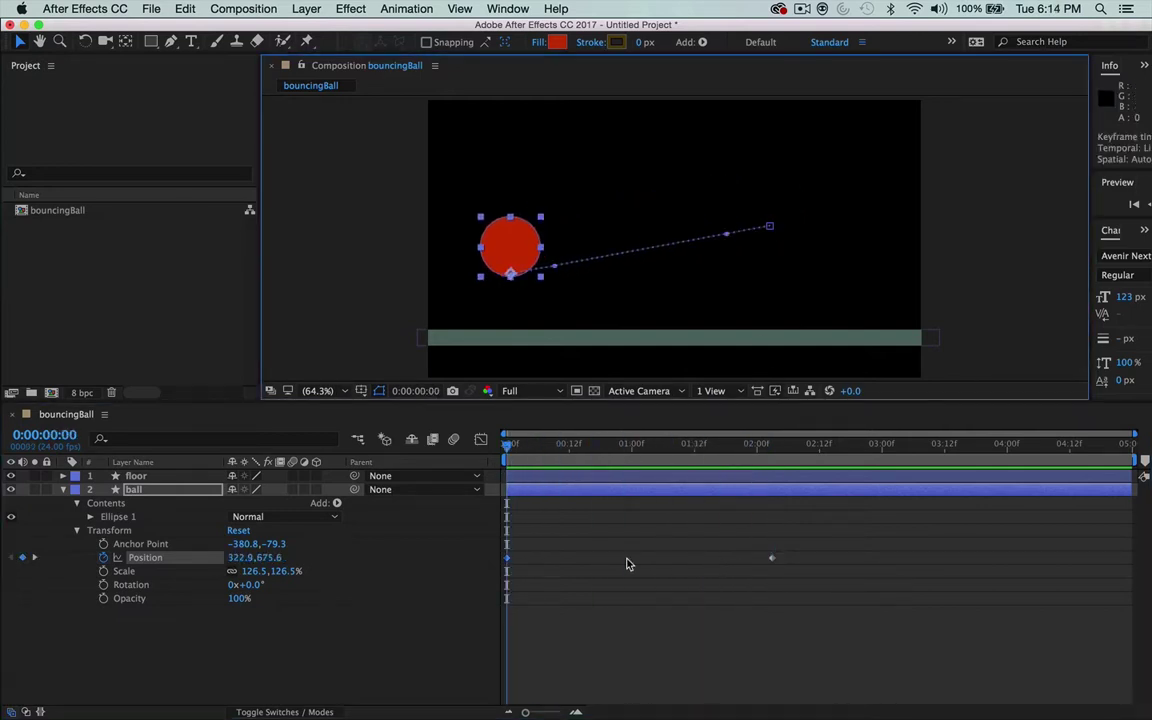
pyautogui.click(535, 566)
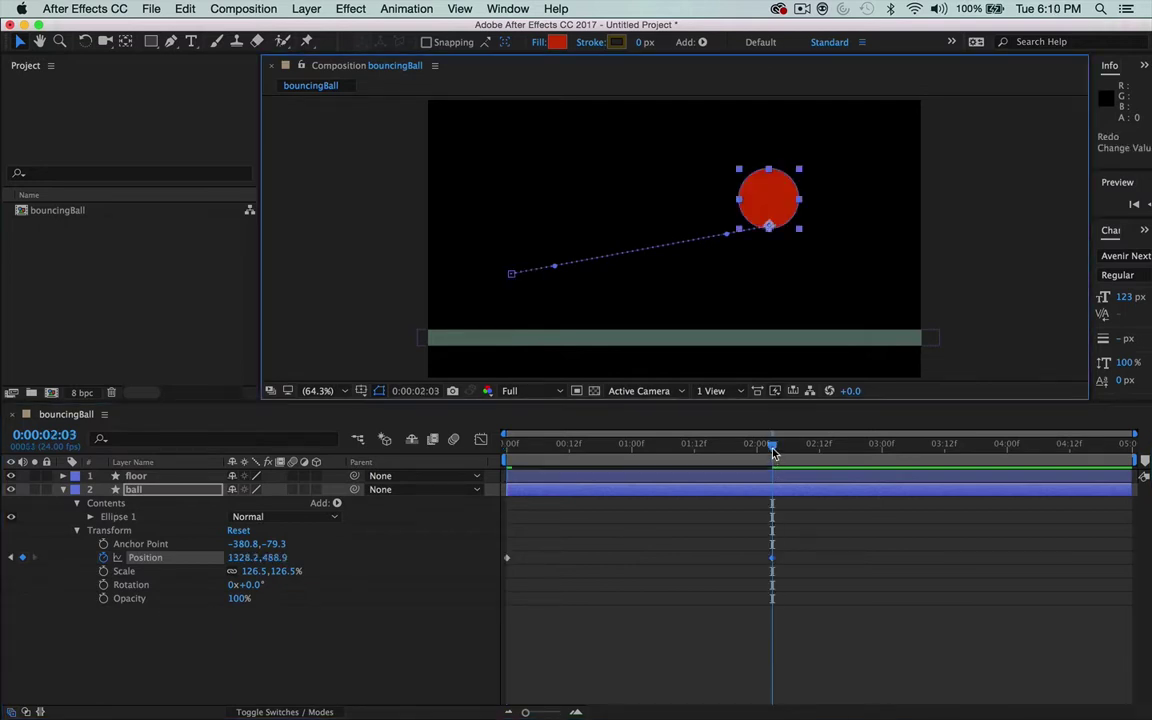
pyautogui.moveTo(773, 453)
pyautogui.mouseDown()
pyautogui.moveTo(785, 452)
pyautogui.moveTo(505, 457)
pyautogui.moveTo(769, 463)
pyautogui.mouseUp()
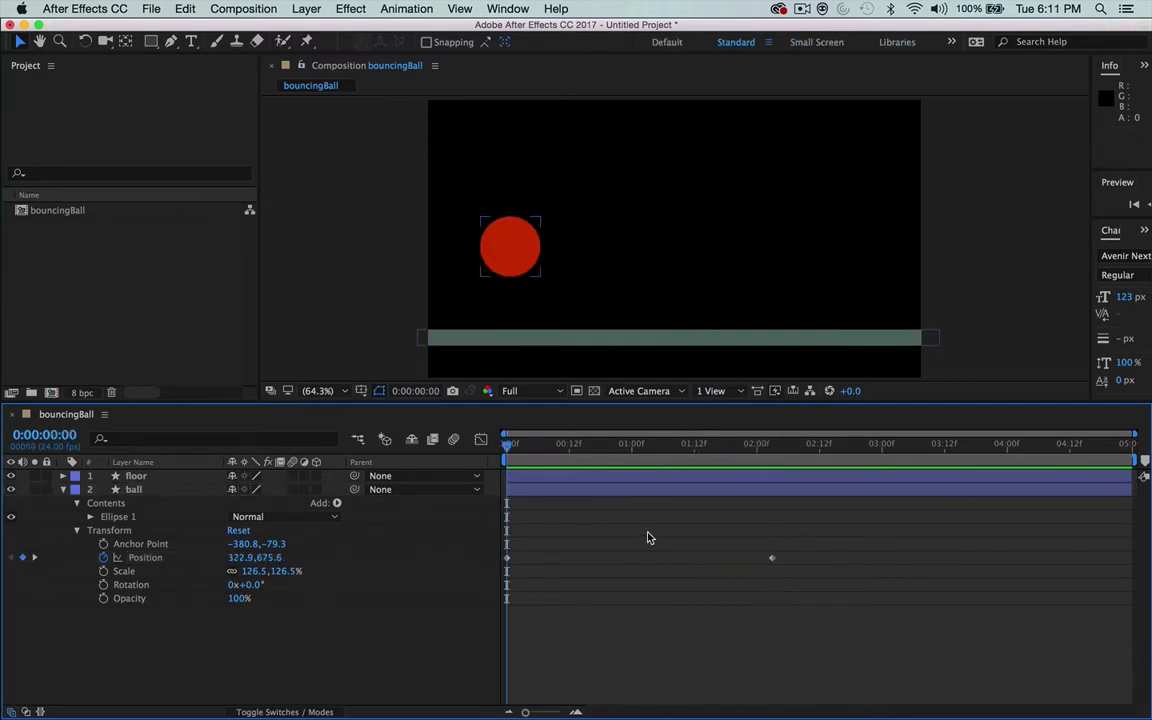
pyautogui.click(373, 322)
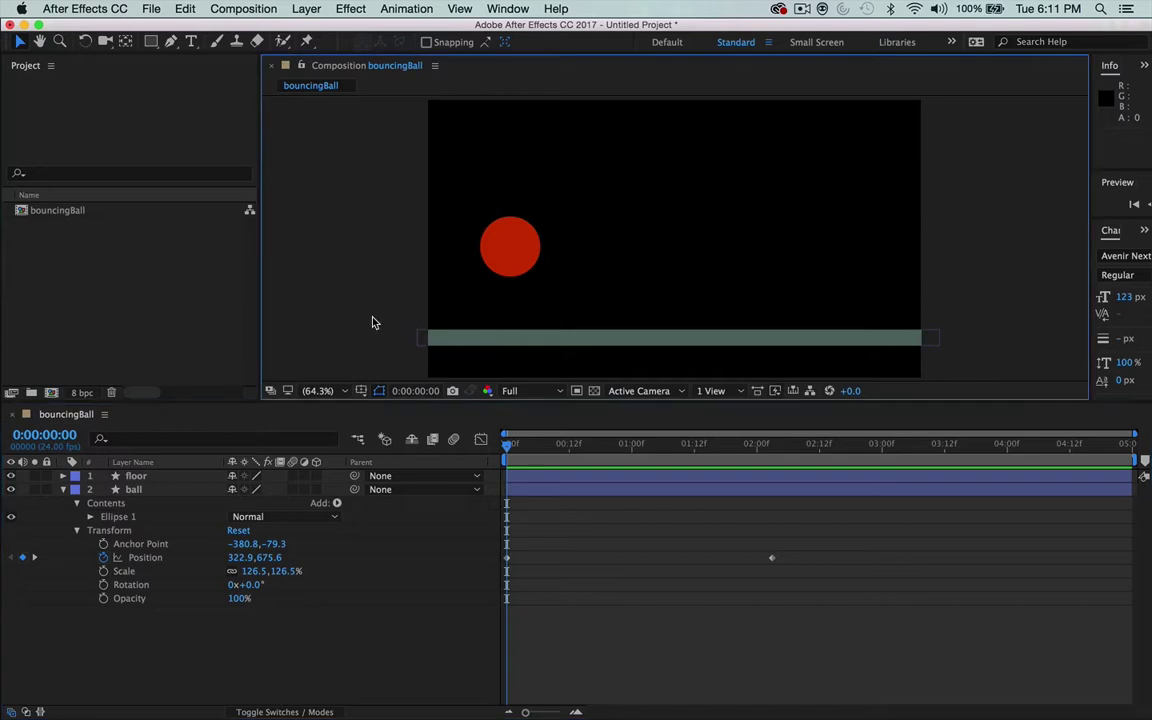
pyautogui.click(632, 552)
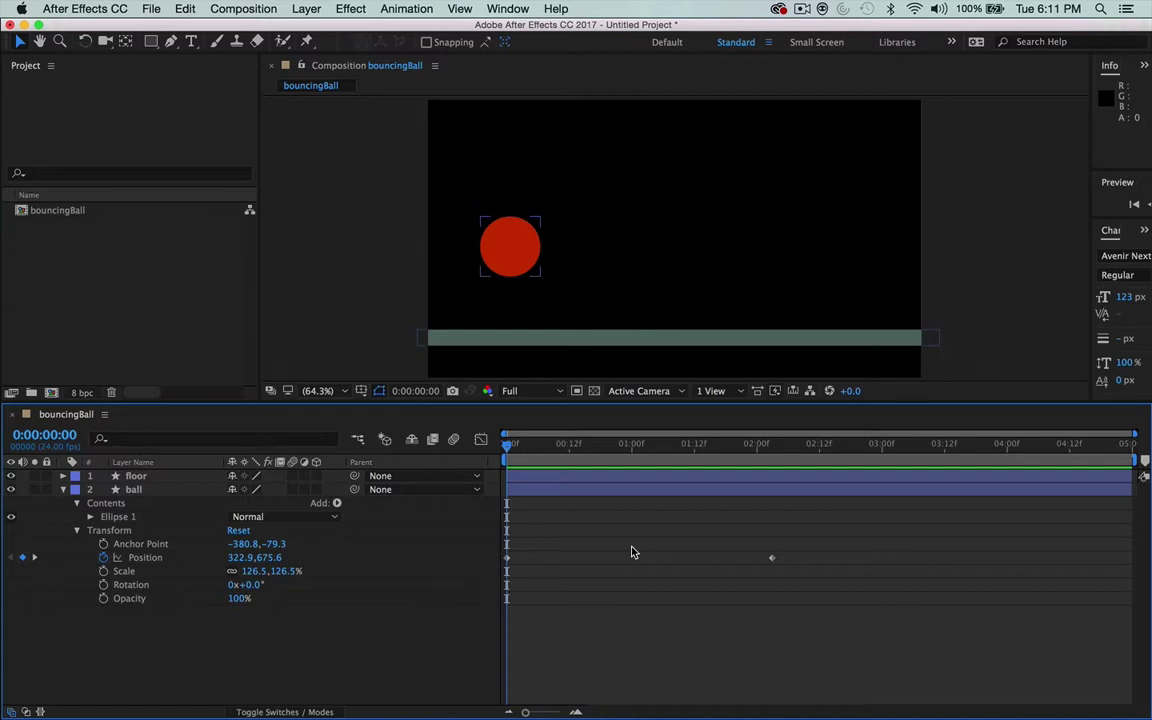
pyautogui.hotkey('ctrl', '0')
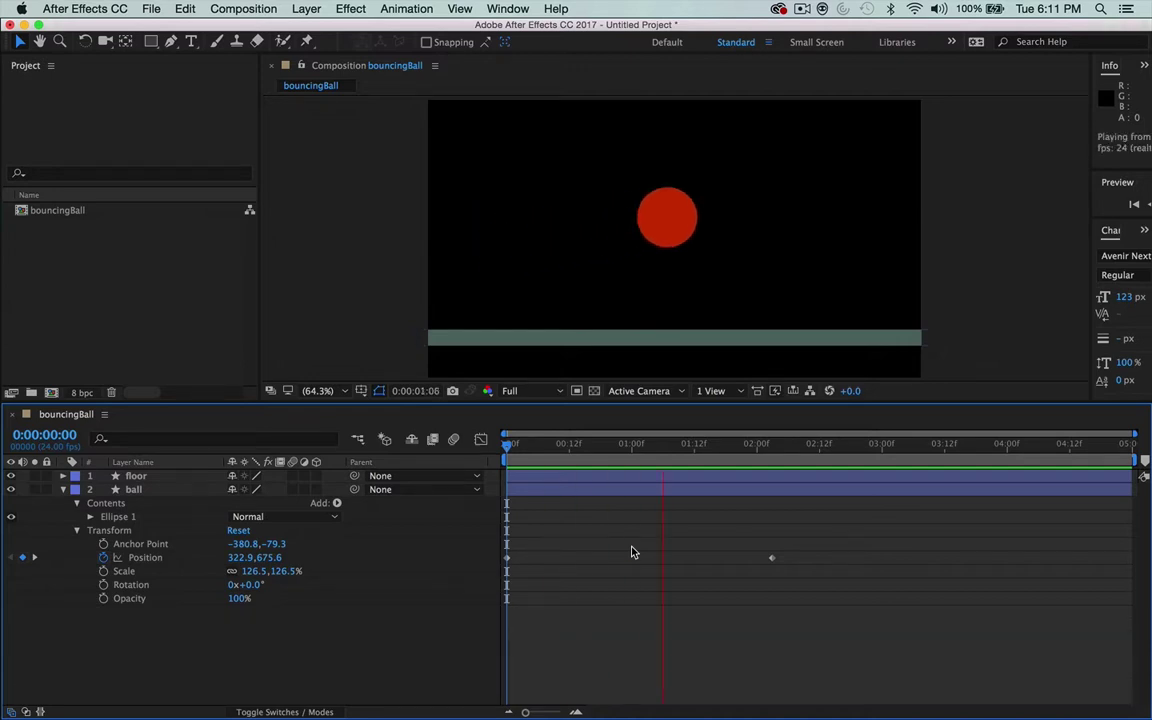
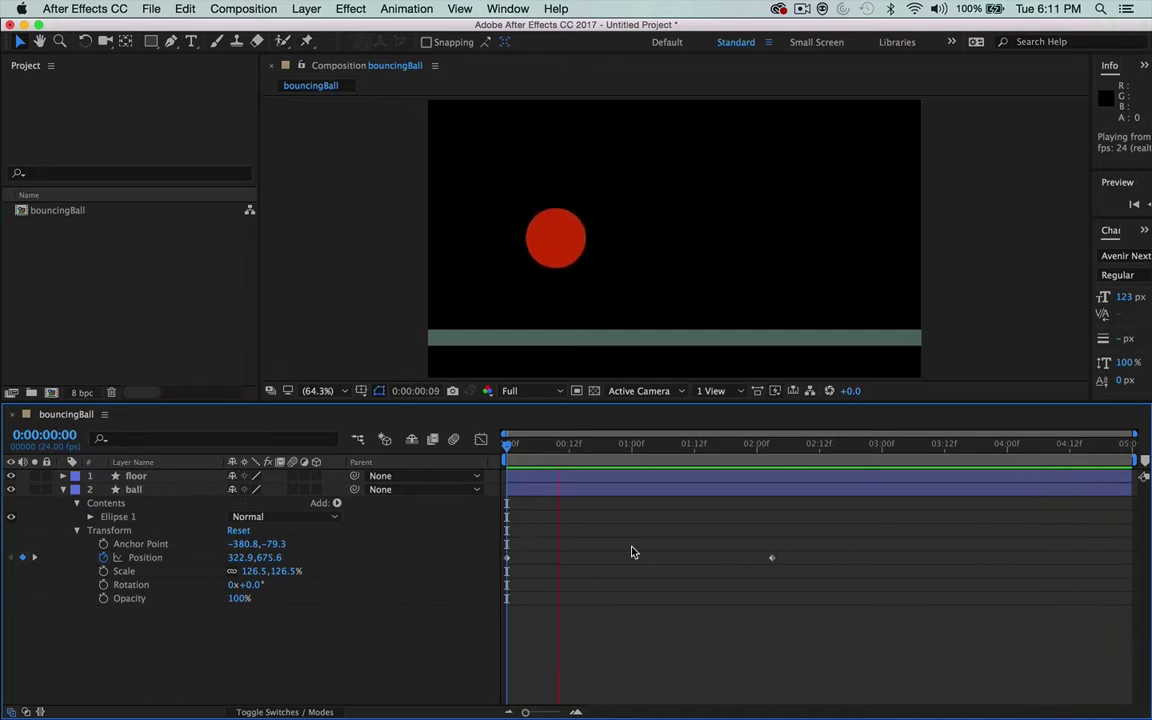
pyautogui.press('space')
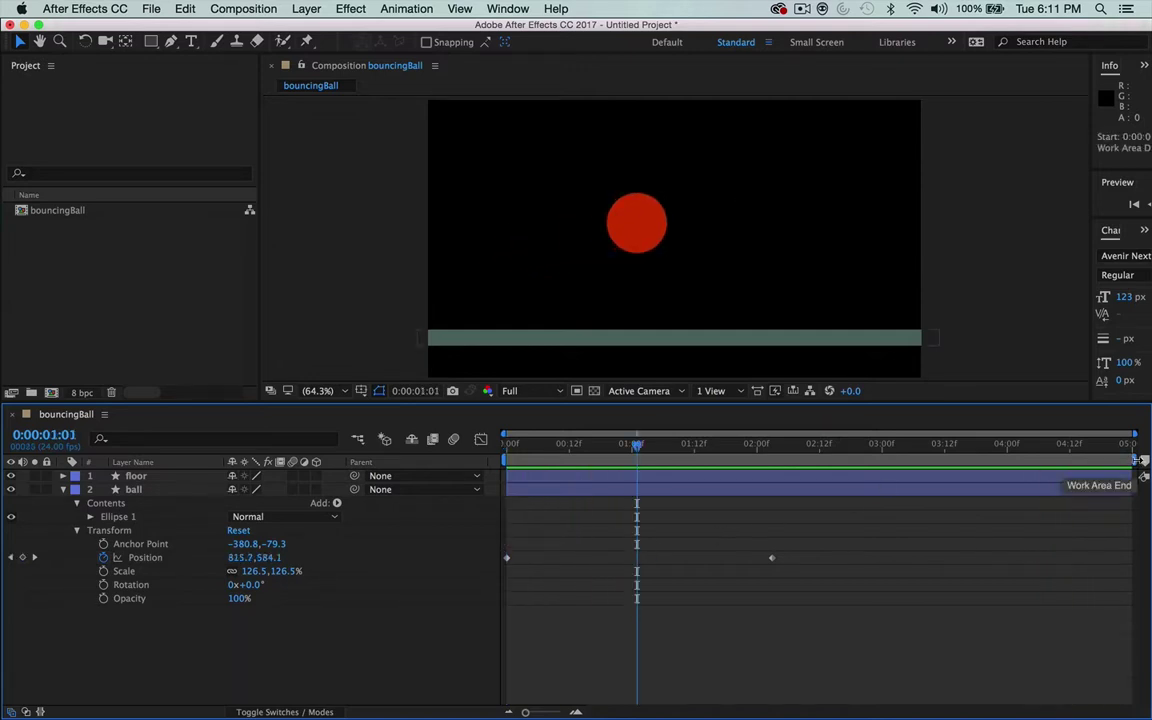
# Step: Preview with the work area ending shortly after the second Position keyframe, and extend the work area back to the composition's end
pyautogui.moveTo(1136, 461); pyautogui.dragTo(800, 463)
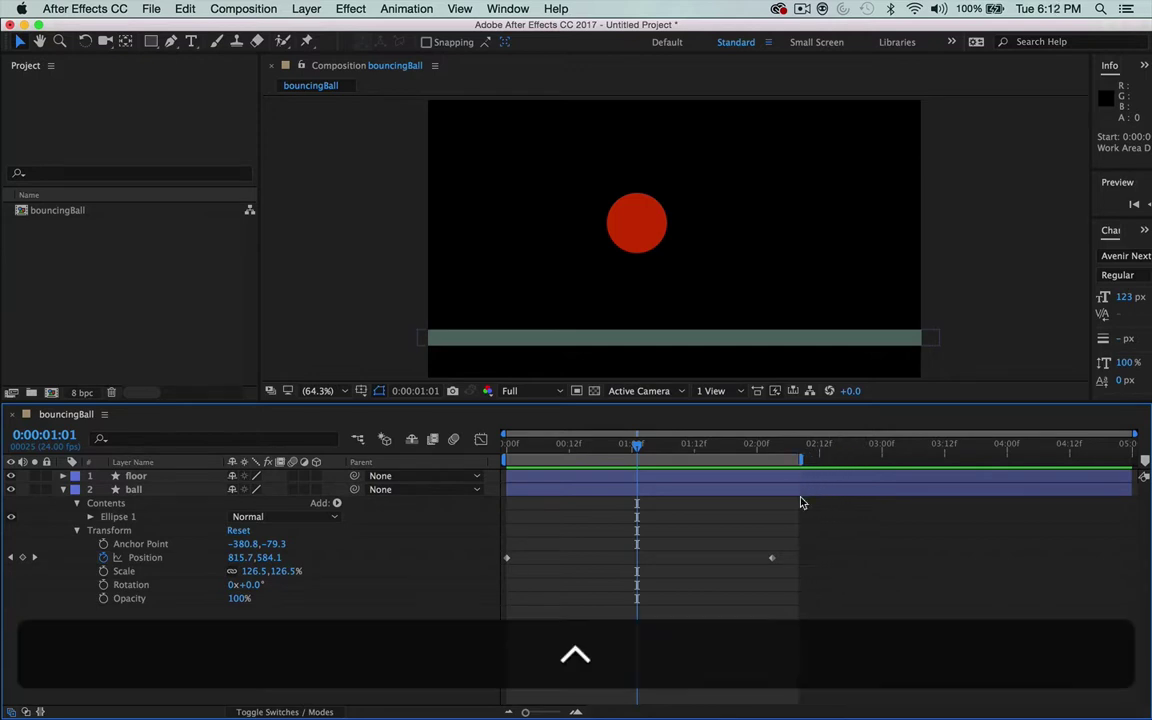
pyautogui.hotkey('ctrl', '0')
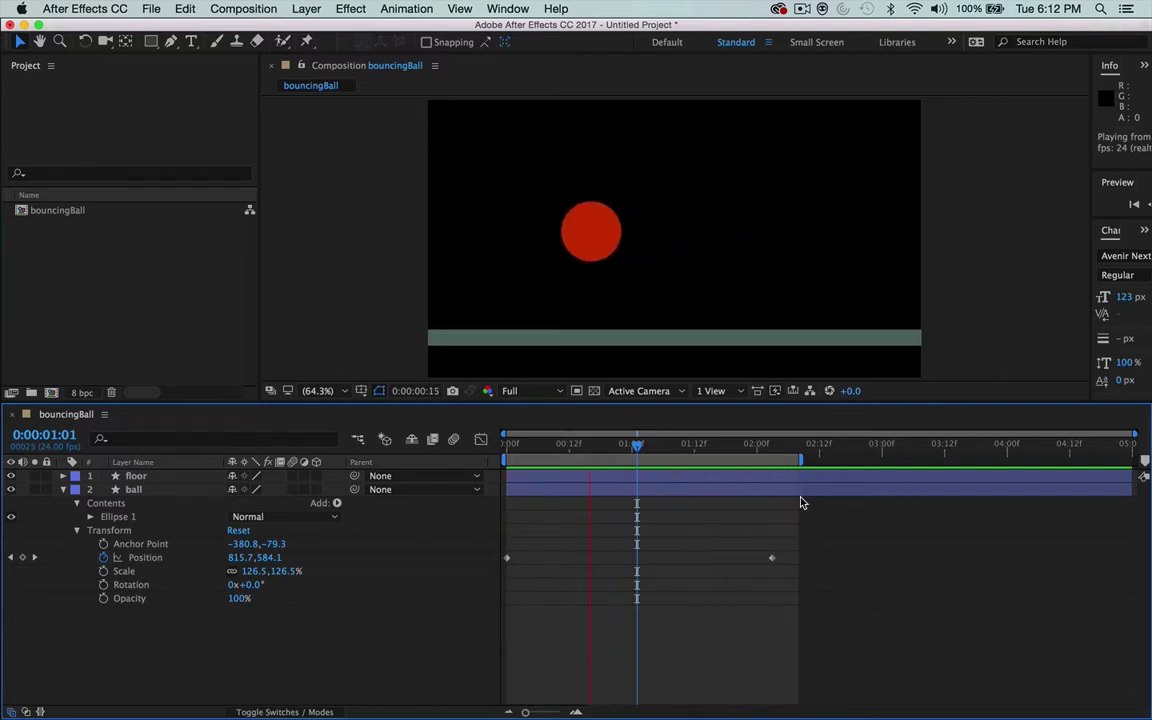
pyautogui.press('space')
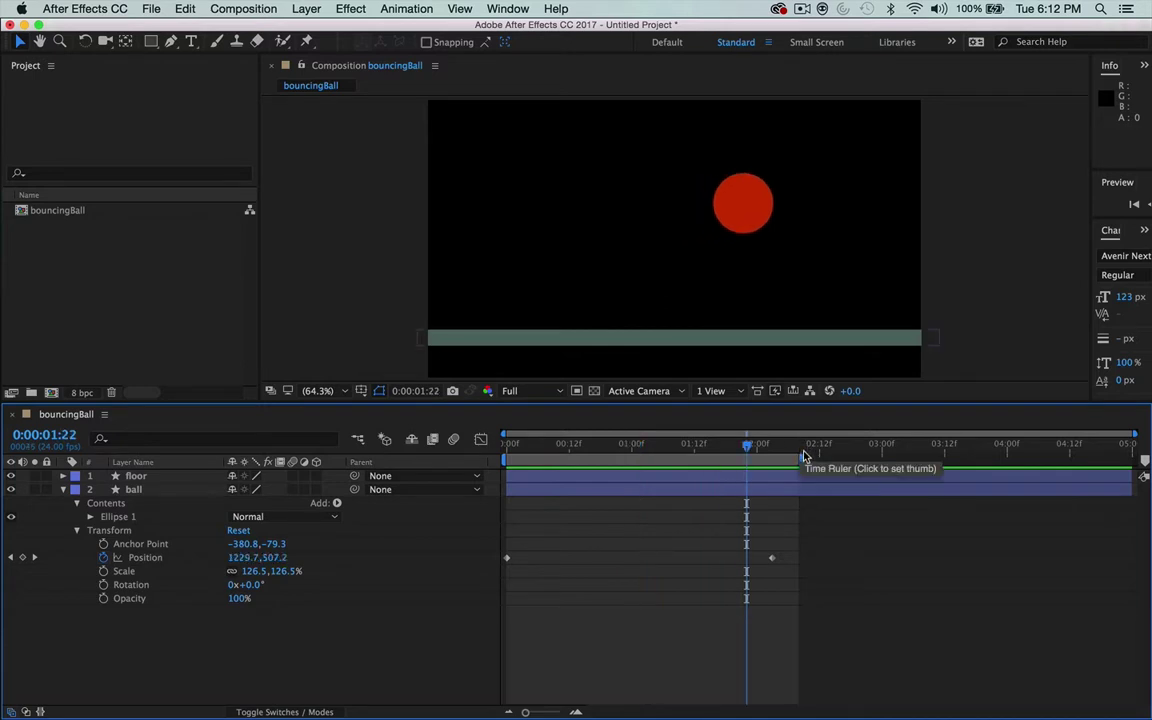
pyautogui.click(804, 457)
pyautogui.moveTo(825, 457); pyautogui.dragTo(1136, 457)
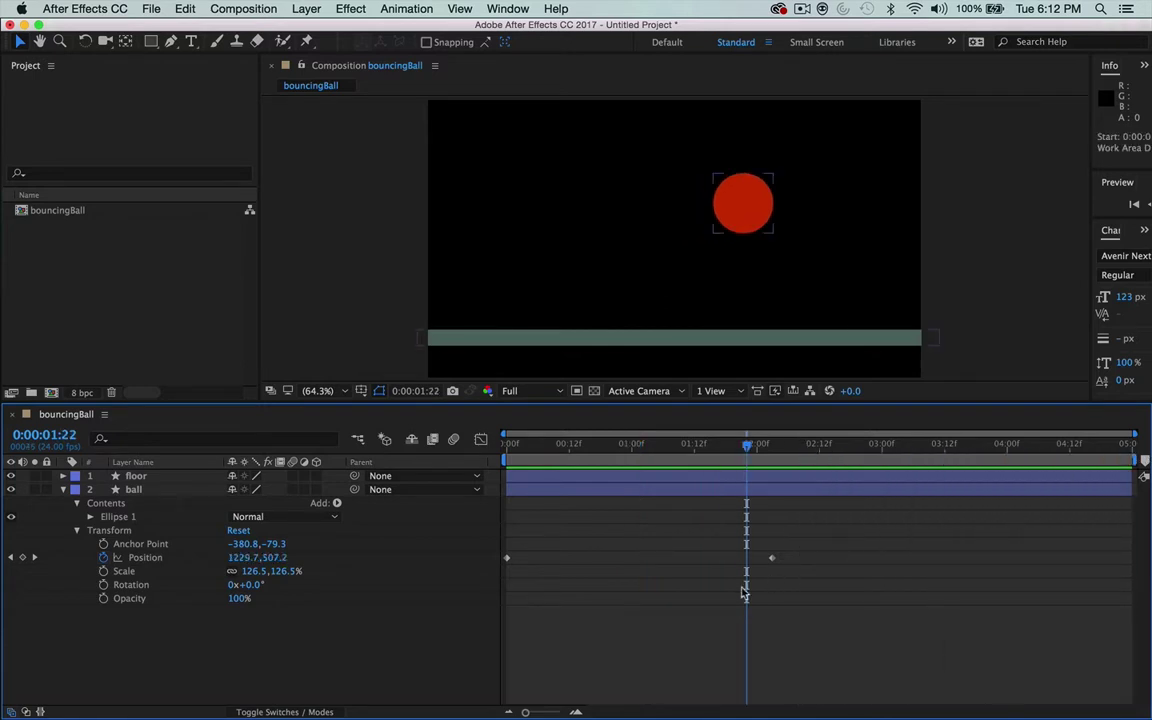
# Step: Select the ball at 0:00:00:00, play its motion along the path, and return the current time to the start
pyautogui.click(585, 443)
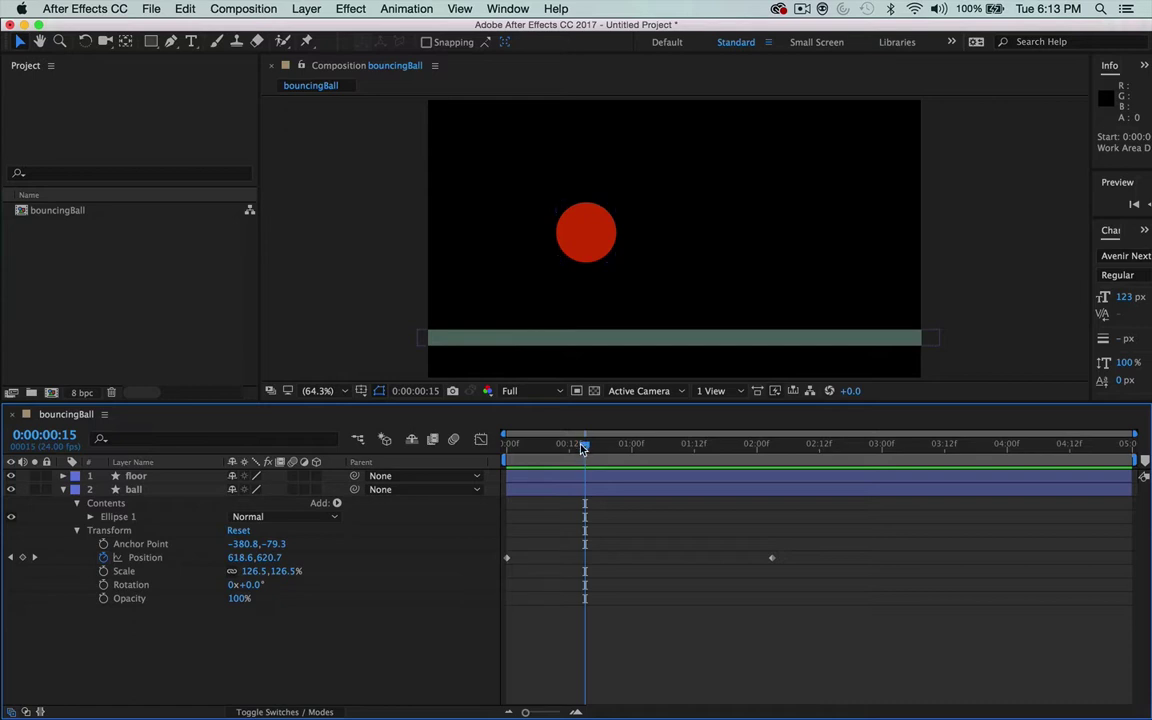
pyautogui.press('Home')
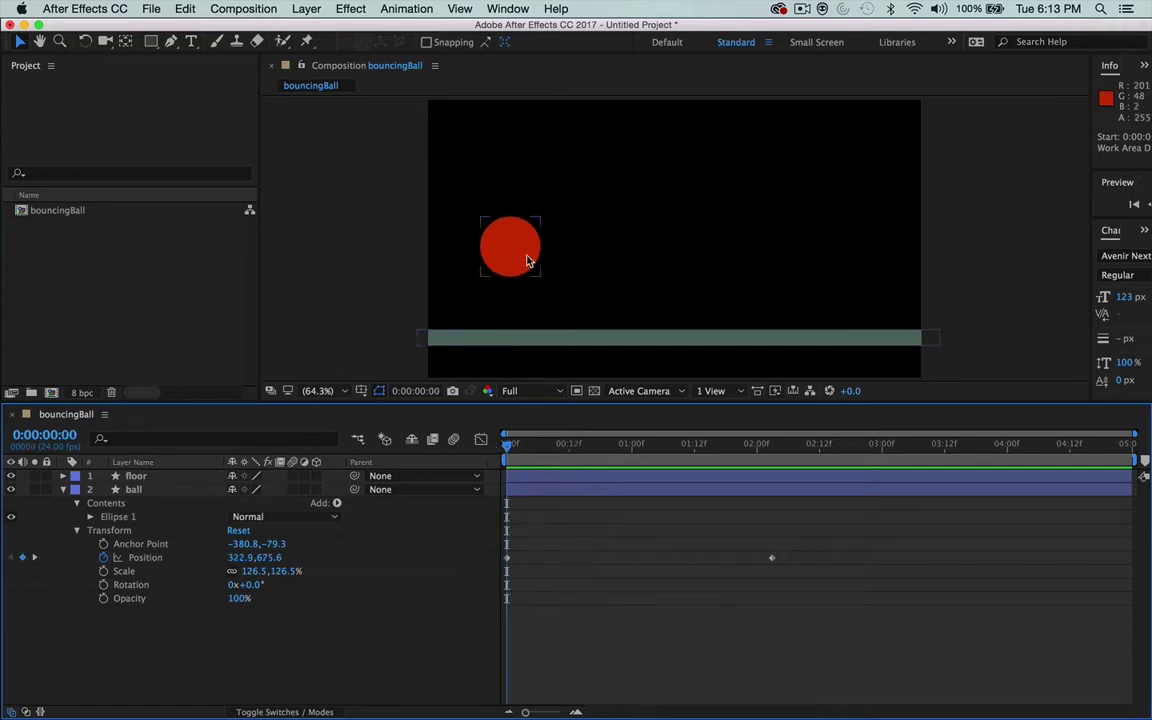
pyautogui.click(528, 258)
pyautogui.click(528, 258)
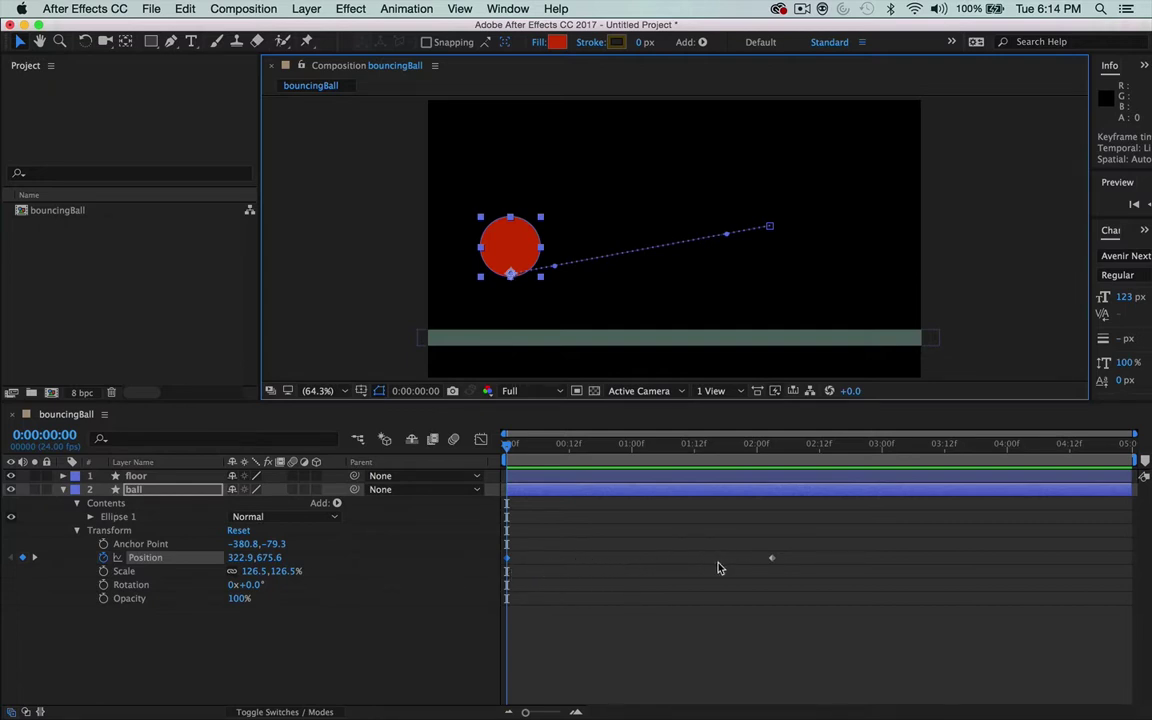
pyautogui.click(535, 566)
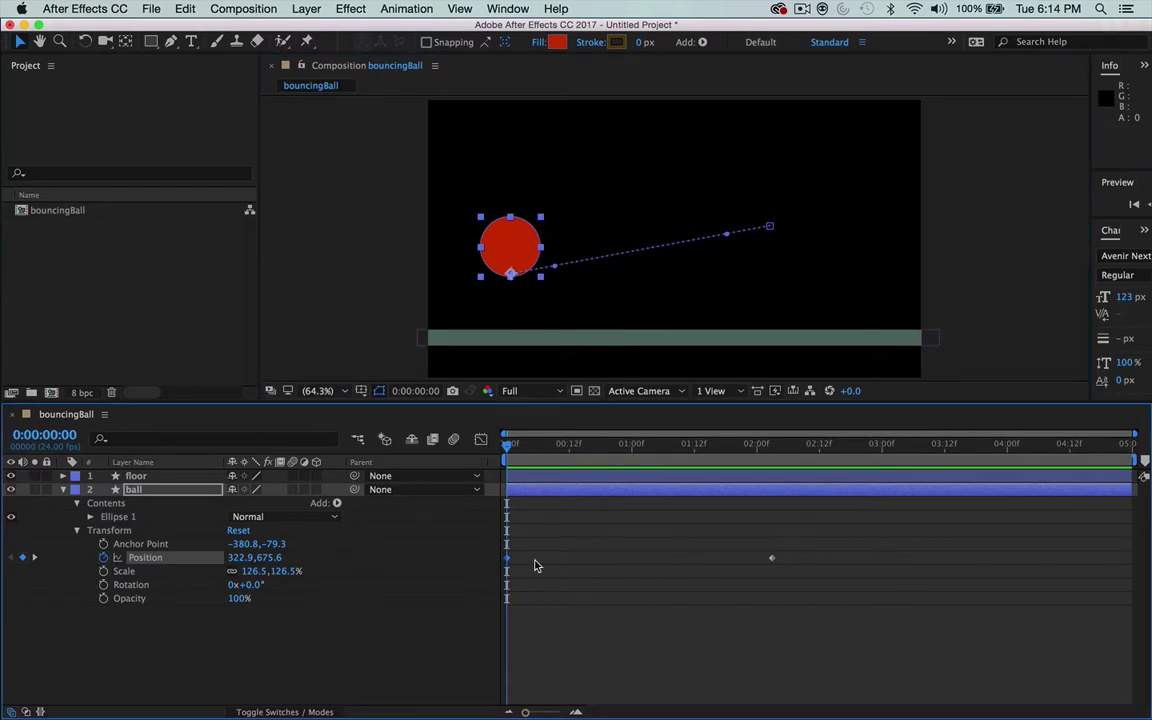
pyautogui.press('space')
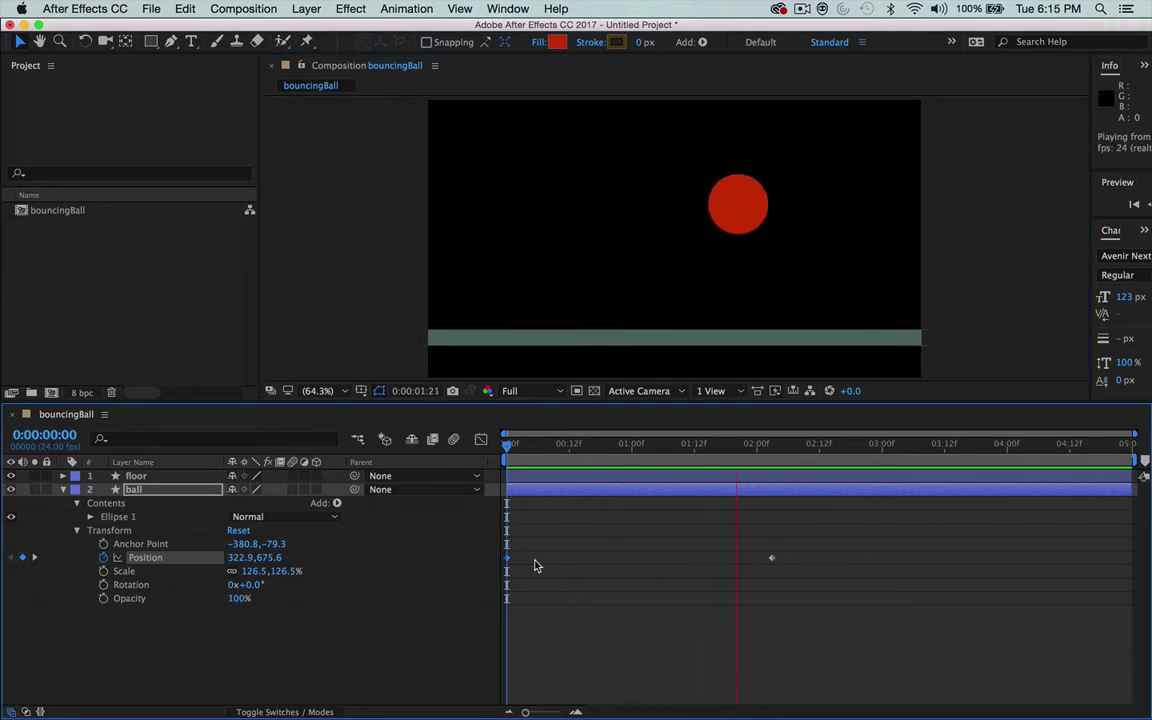
pyautogui.press('space')
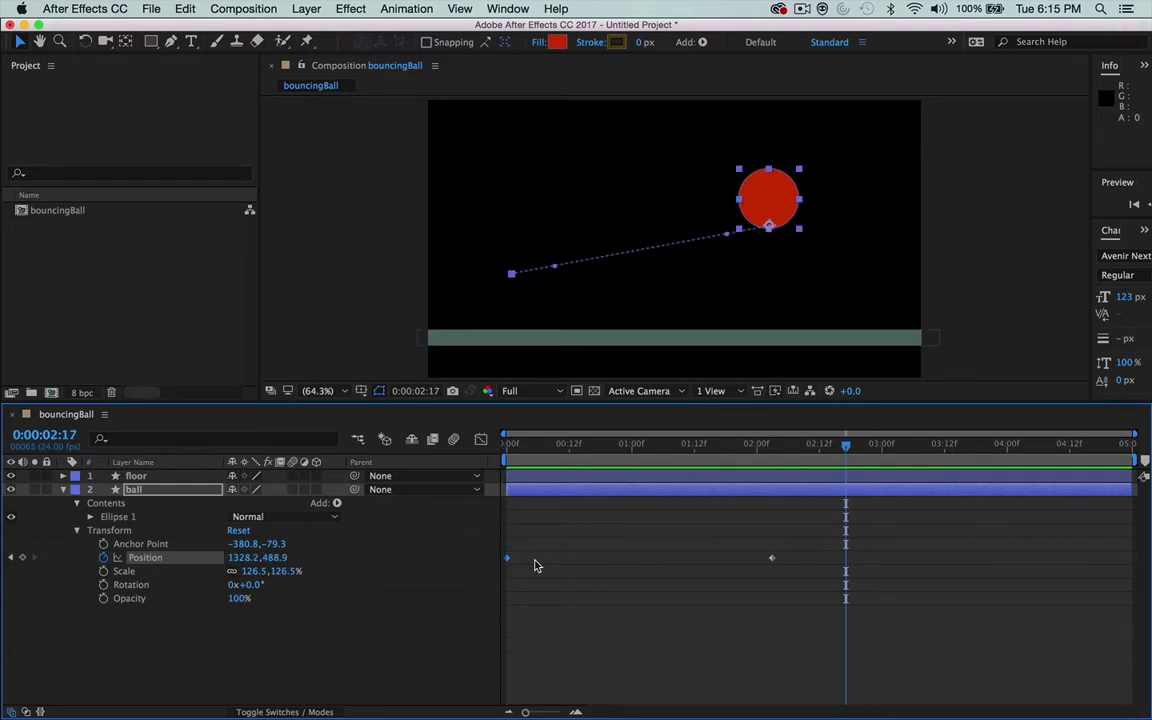
pyautogui.moveTo(823, 449); pyautogui.dragTo(452, 472)
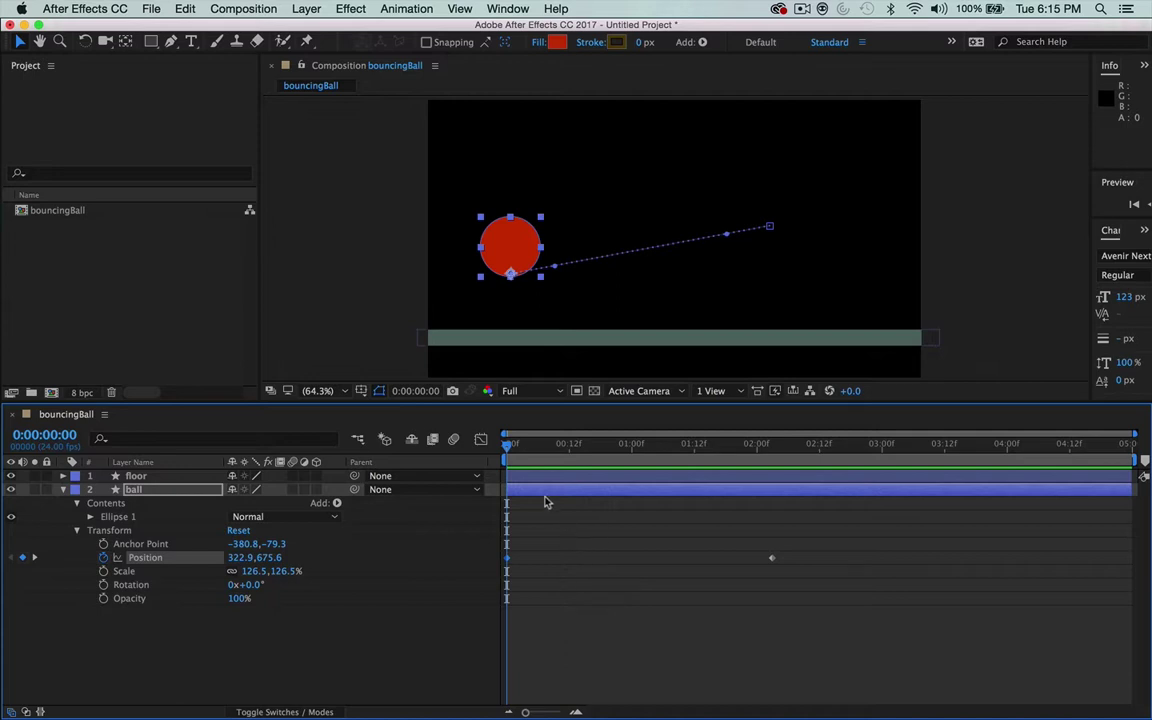
# Step: Turn the ball's first Position keyframe at 0:00:00:00 into a hold keyframe
pyautogui.moveTo(508, 444); pyautogui.dragTo(575, 446)
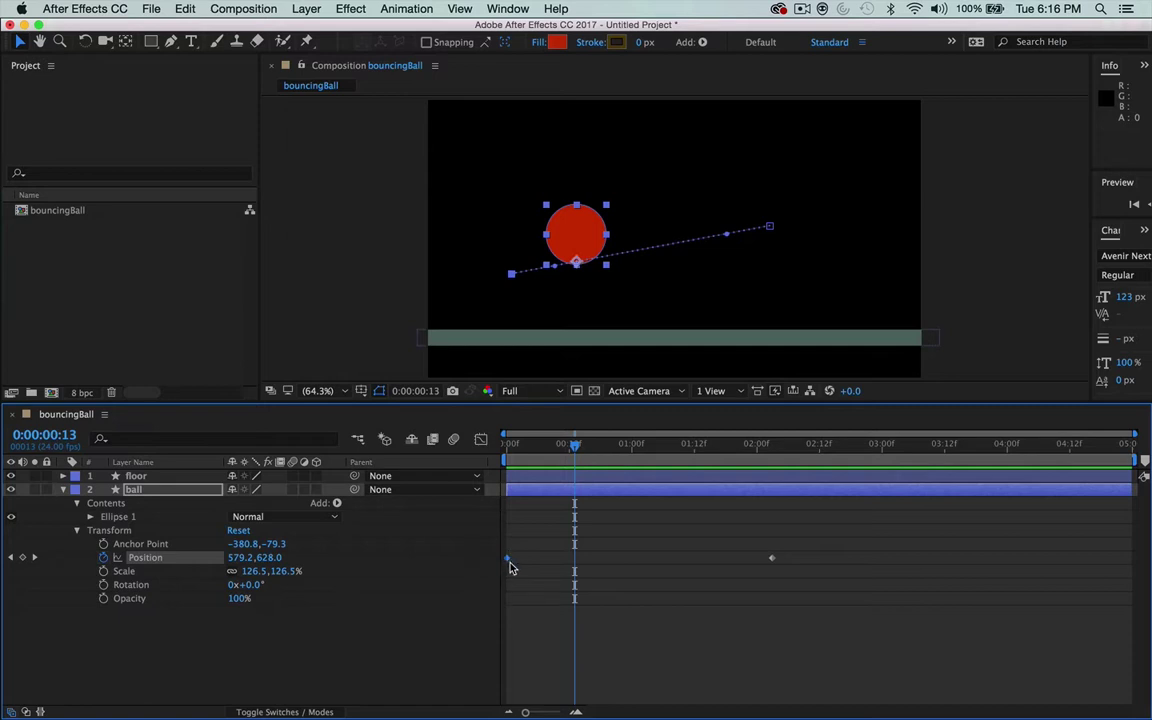
pyautogui.moveTo(507, 566)
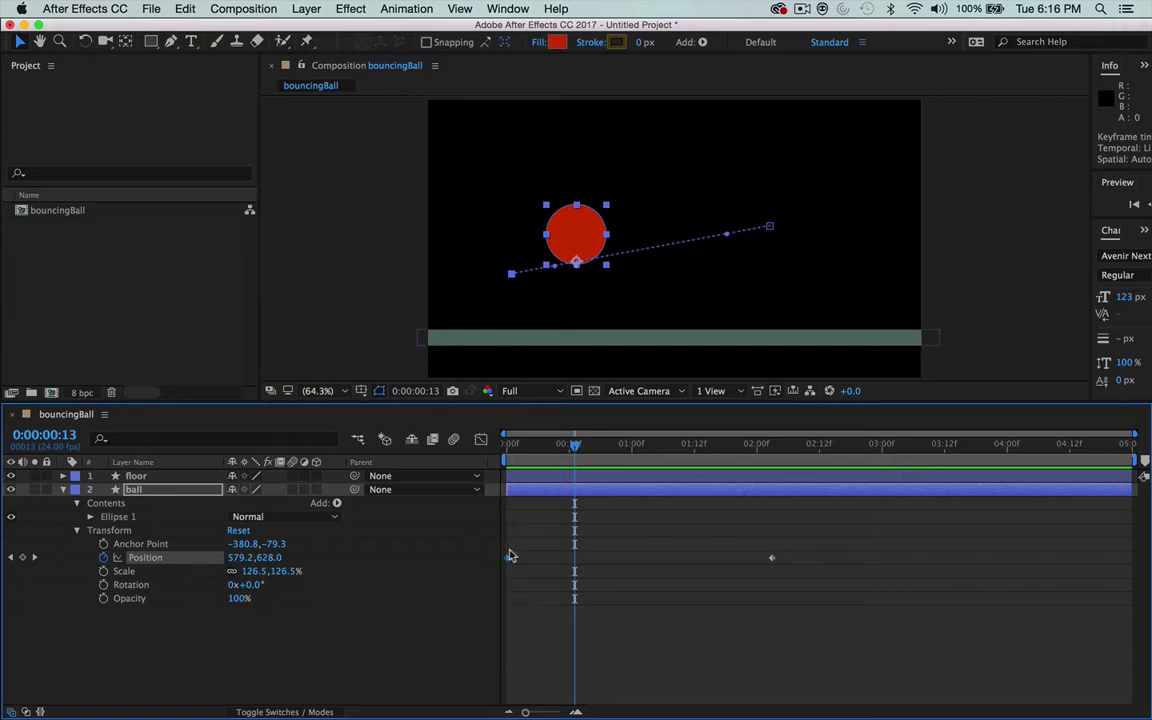
pyautogui.rightClick(507, 560)
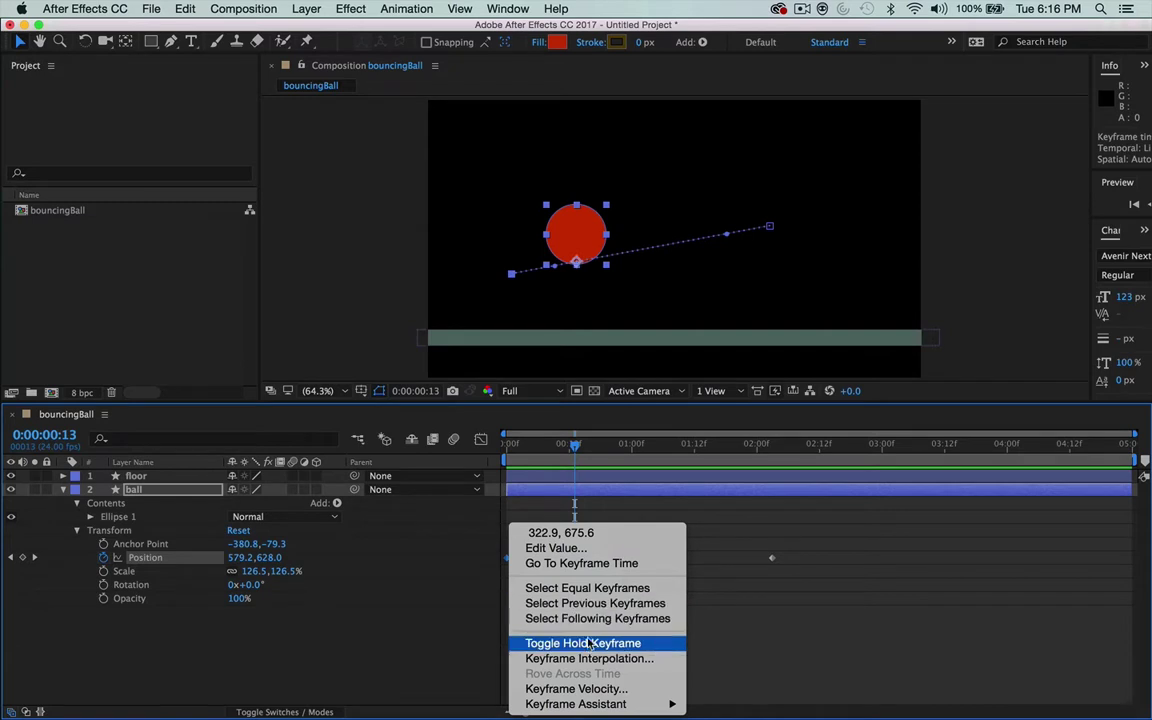
pyautogui.click(650, 646)
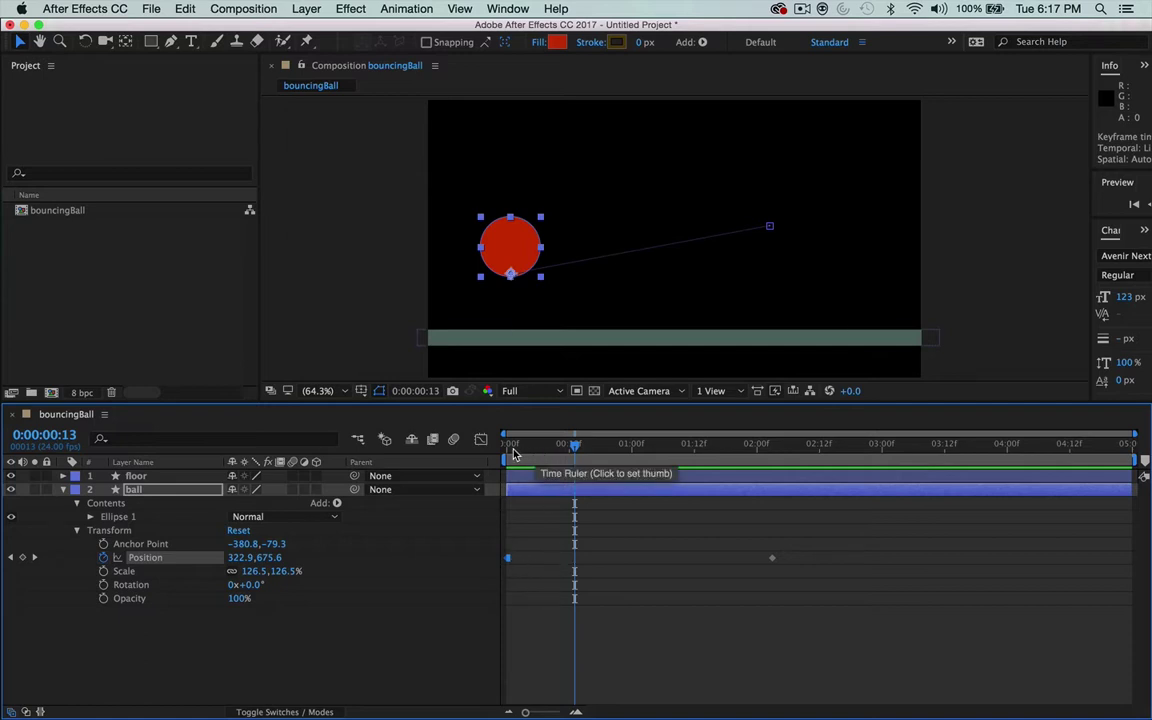
# Step: Review the first keyframe's options and scrub from 0:00:00:00 to 0:00:01:14 to check the ball's held position
pyautogui.moveTo(513, 454); pyautogui.dragTo(484, 468)
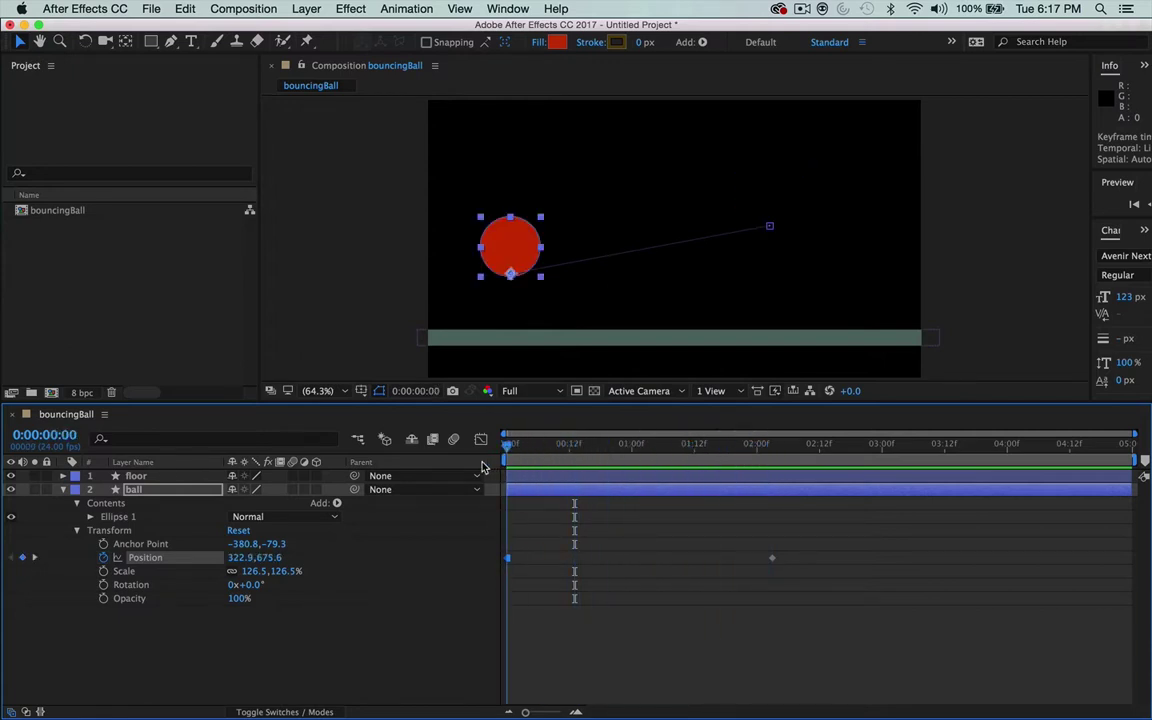
pyautogui.rightClick(508, 562)
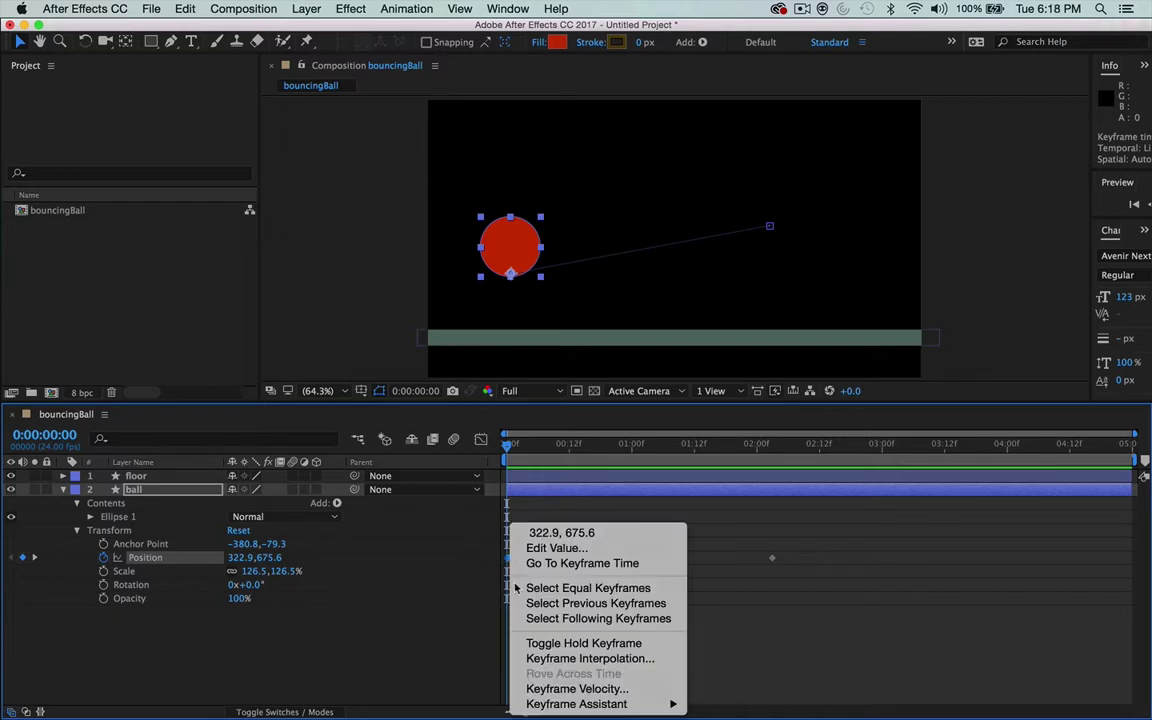
pyautogui.click(482, 571)
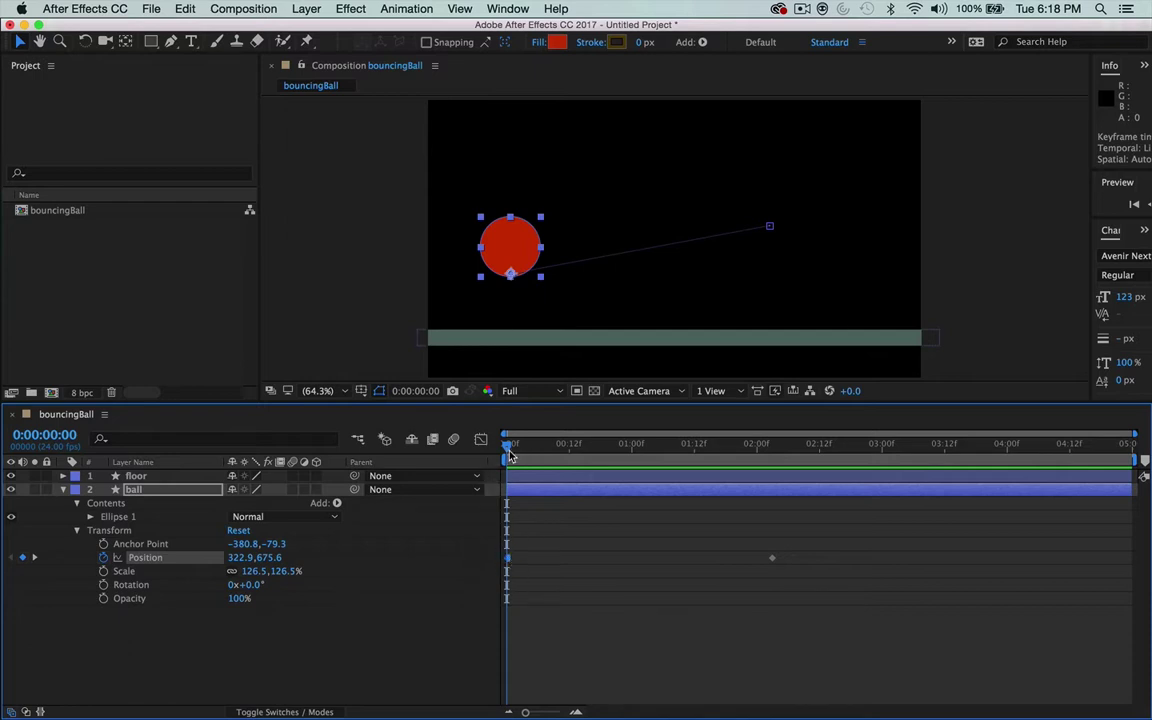
pyautogui.moveTo(507, 451); pyautogui.dragTo(705, 456)
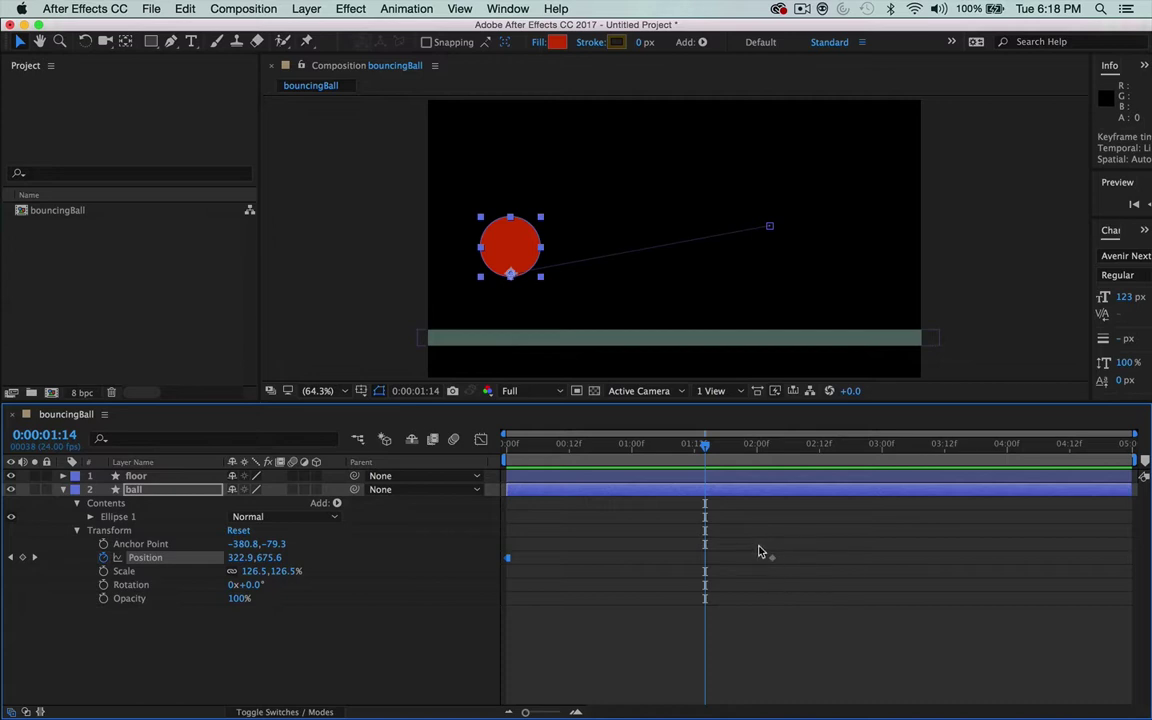
# Step: Turn the ball's second Position keyframe at 0:00:02:03 into a hold keyframe and clear the selection
pyautogui.moveTo(757, 549); pyautogui.dragTo(787, 571)
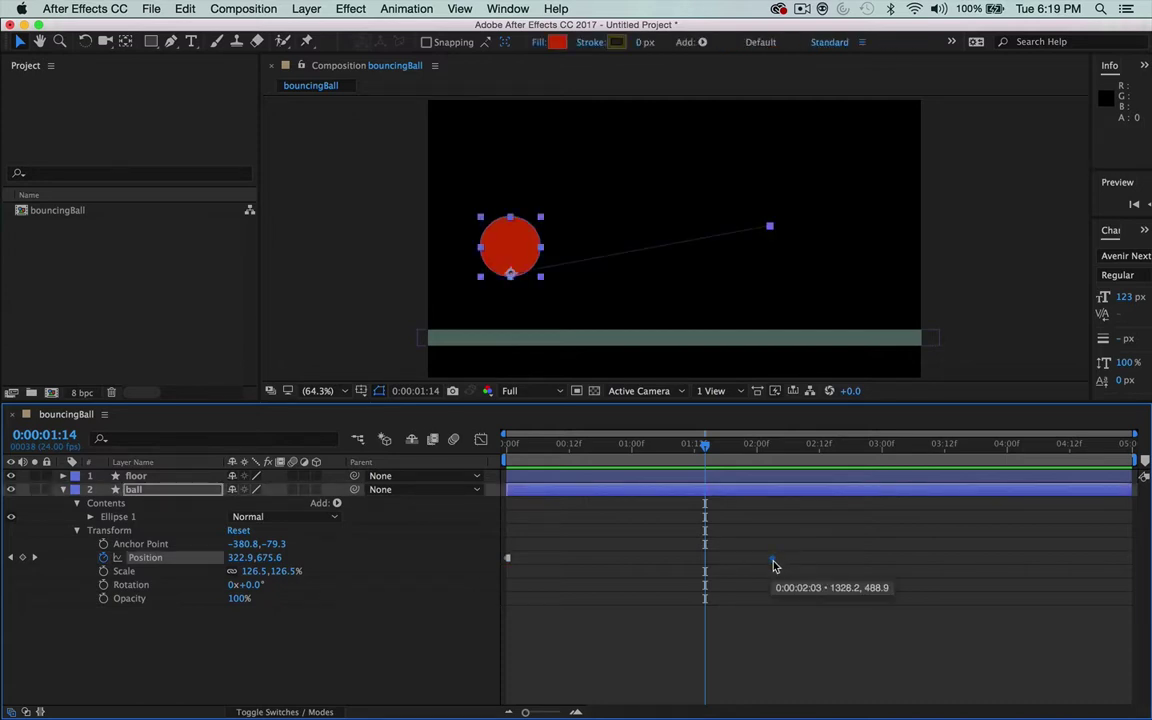
pyautogui.rightClick(773, 564)
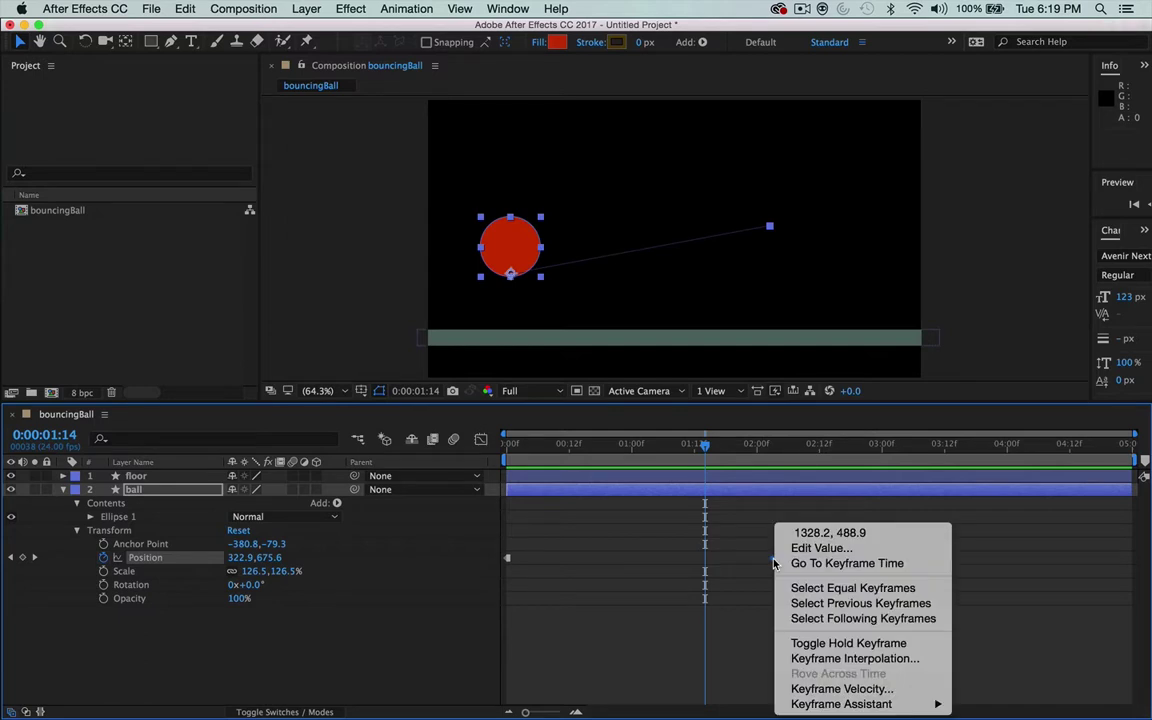
pyautogui.click(772, 562)
pyautogui.click(758, 550)
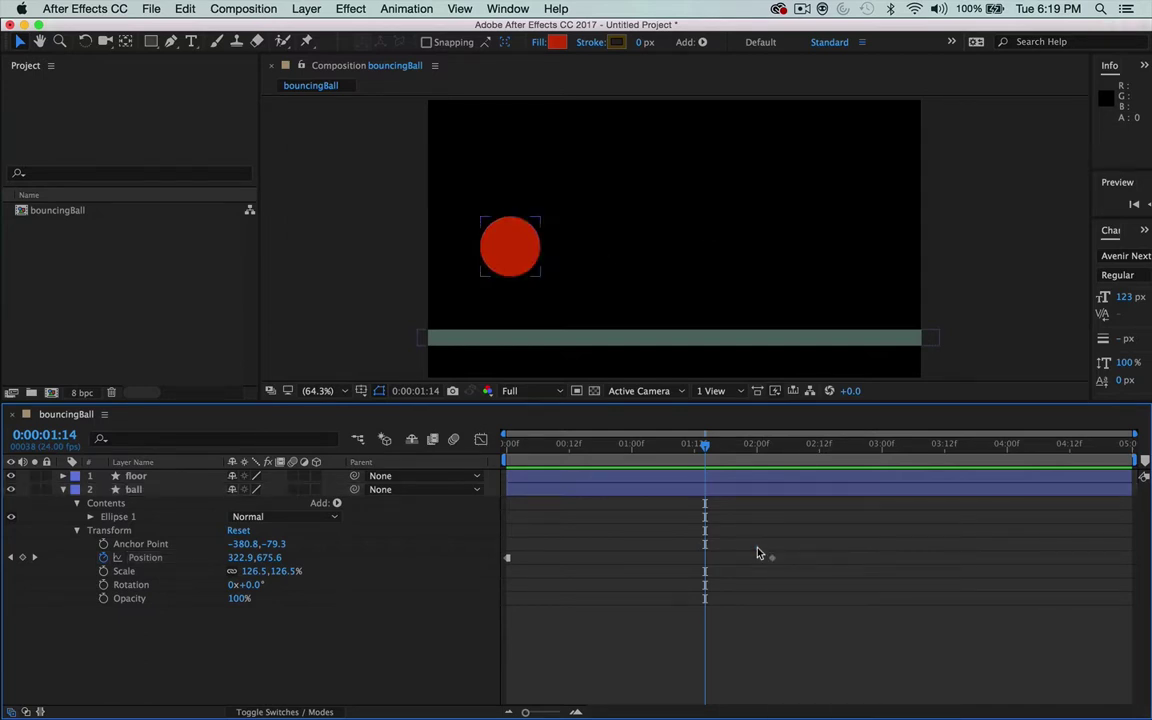
pyautogui.moveTo(762, 546); pyautogui.dragTo(787, 571)
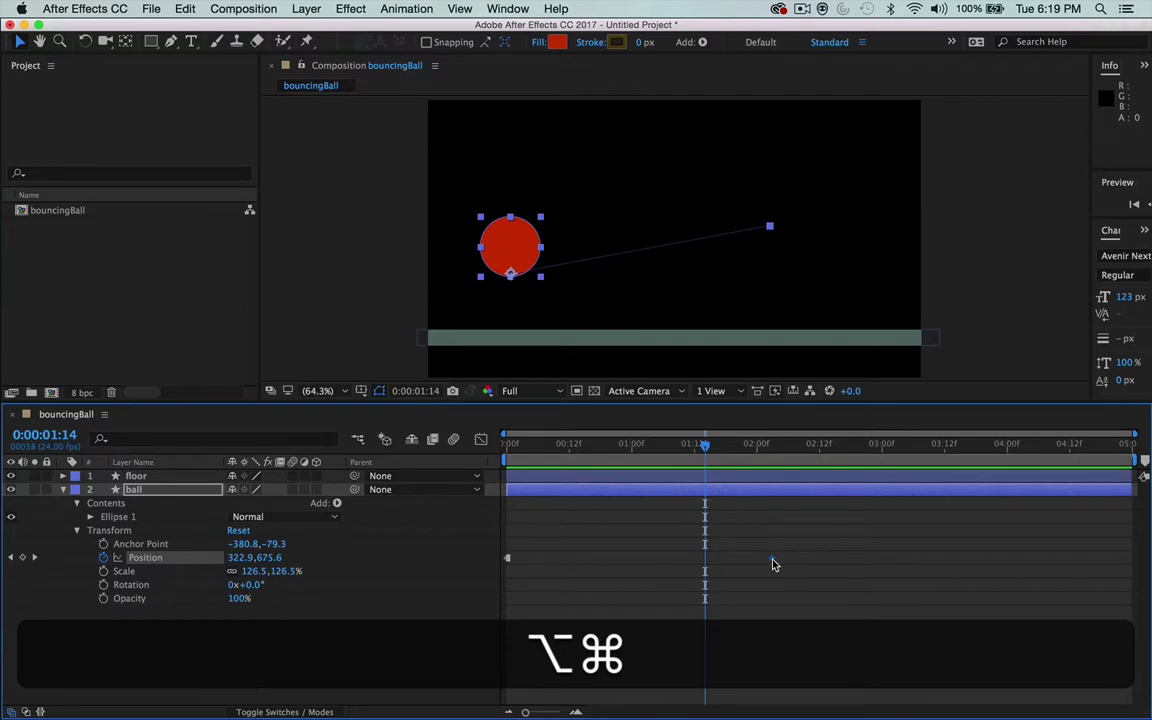
pyautogui.keyDown('alt'); pyautogui.keyDown('super'); pyautogui.click(773, 562); pyautogui.keyUp('super'); pyautogui.keyUp('alt')
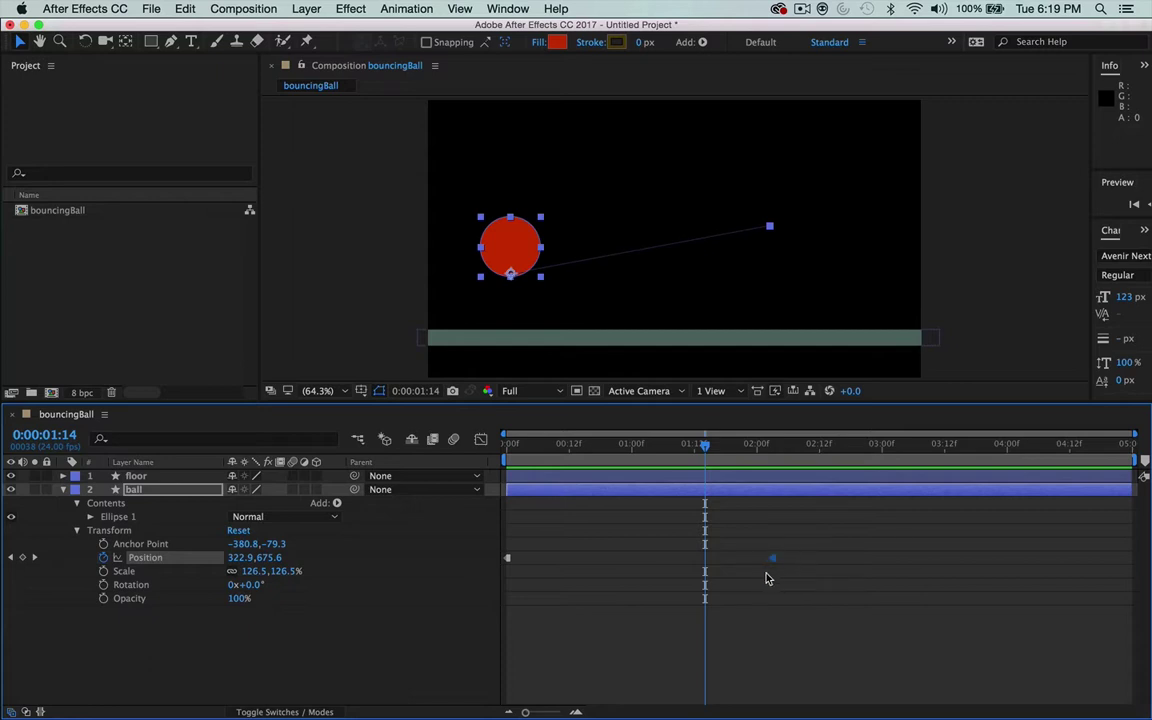
pyautogui.click(754, 554)
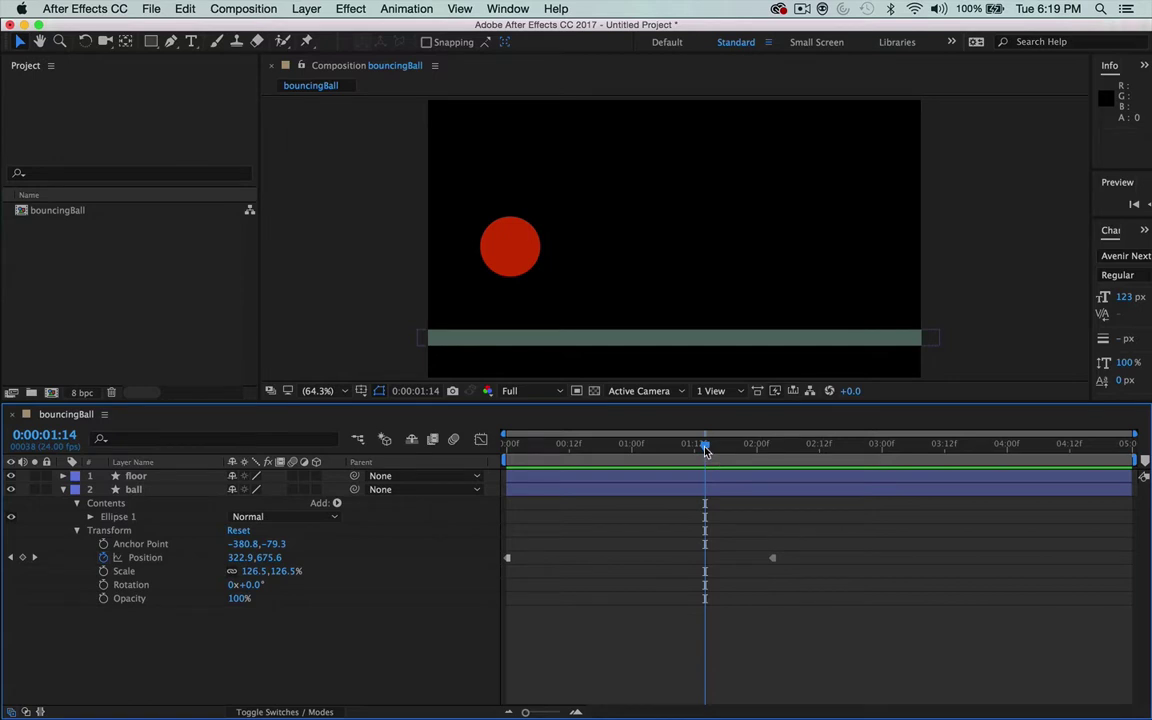
# Step: Return the current time to 0:00:00:00 and select the ball layer
pyautogui.moveTo(705, 447)
pyautogui.mouseDown()
pyautogui.moveTo(518, 450)
pyautogui.moveTo(787, 448)
pyautogui.moveTo(509, 462)
pyautogui.moveTo(792, 458)
pyautogui.moveTo(704, 458)
pyautogui.mouseUp()
pyautogui.moveTo(705, 445); pyautogui.dragTo(484, 449)
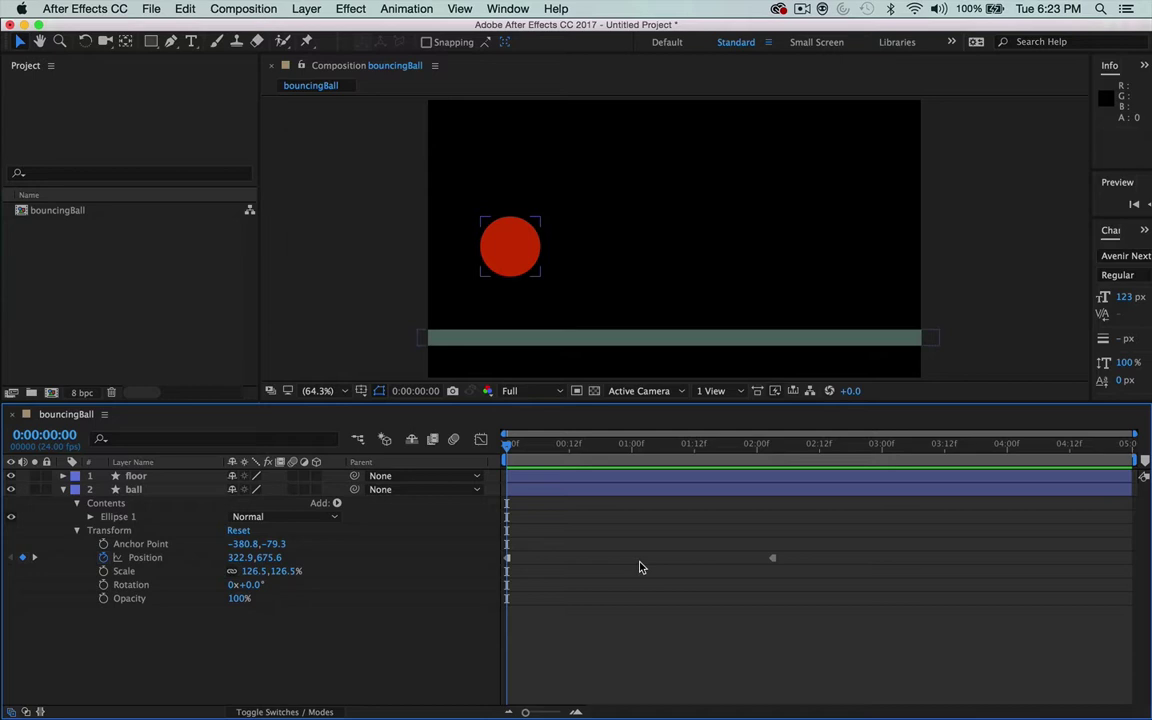
pyautogui.click(582, 489)
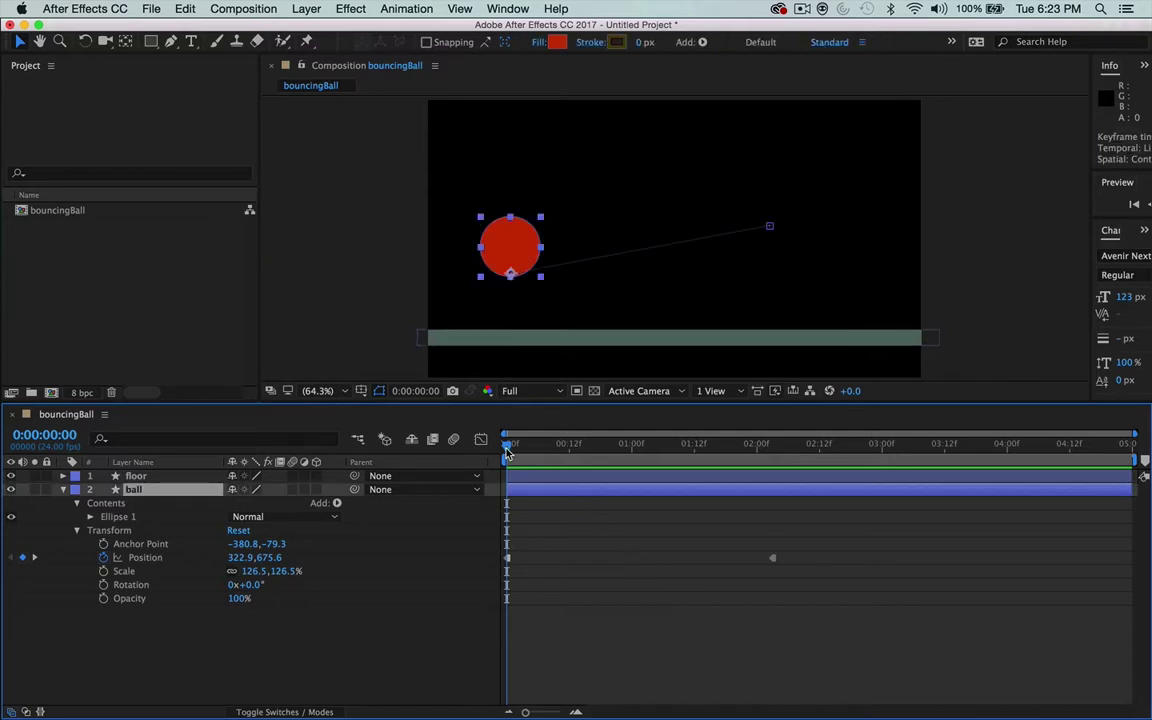
# Step: Move the ball's first pose at 0:00:00:00 outside the composition's left edge, to a Position of about -243.5, 881, and preview it
pyautogui.moveTo(509, 447)
pyautogui.mouseDown()
pyautogui.moveTo(610, 450)
pyautogui.moveTo(500, 448)
pyautogui.mouseUp()
pyautogui.moveTo(520, 240); pyautogui.dragTo(378, 299)
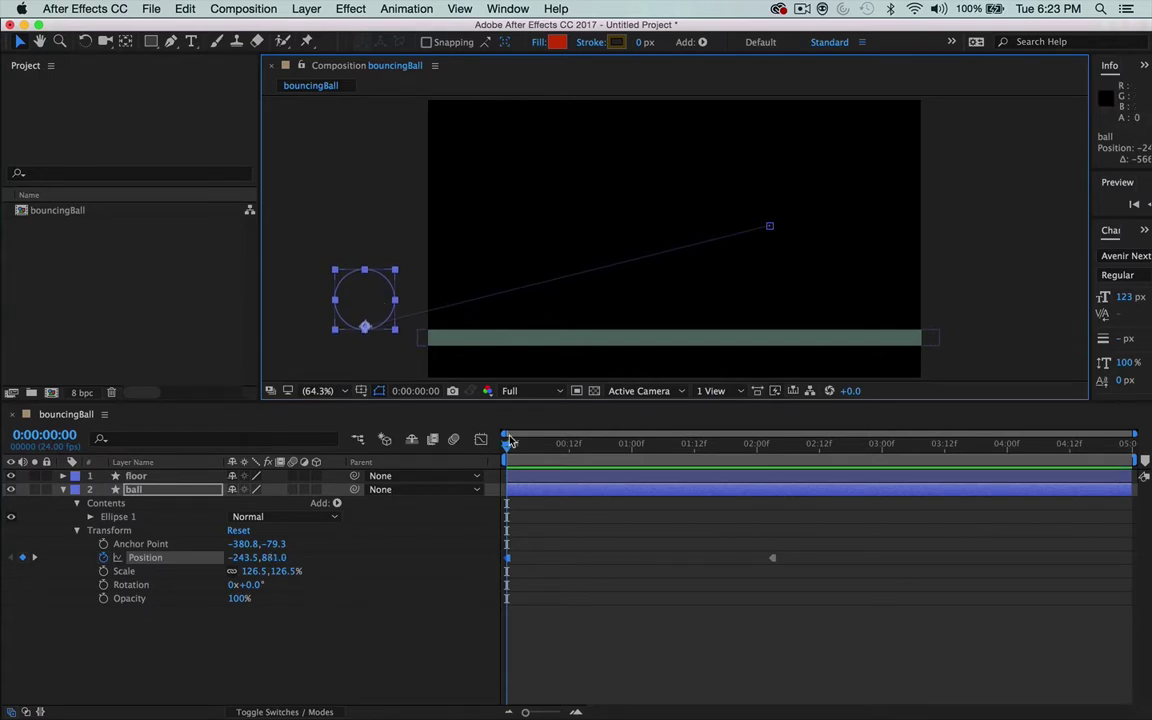
pyautogui.press('space')
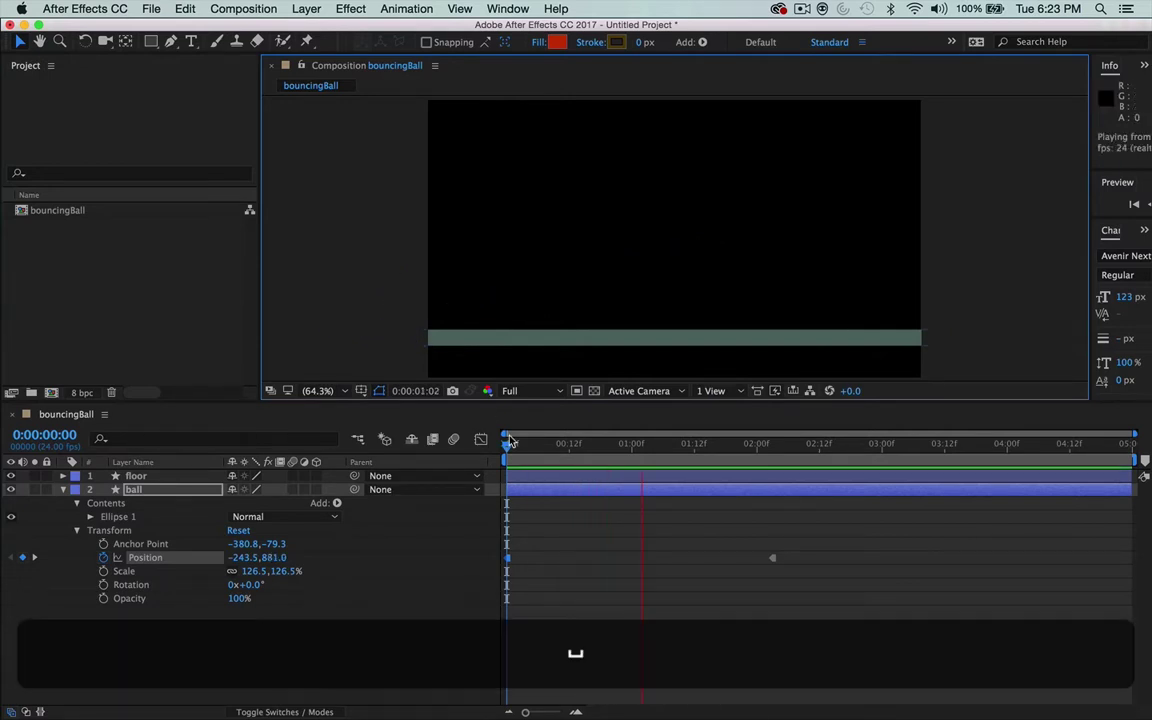
# Step: Keyframe the ball resting on the floor at 0:00:01:00, with a Position of about 597, 887
pyautogui.click(631, 443)
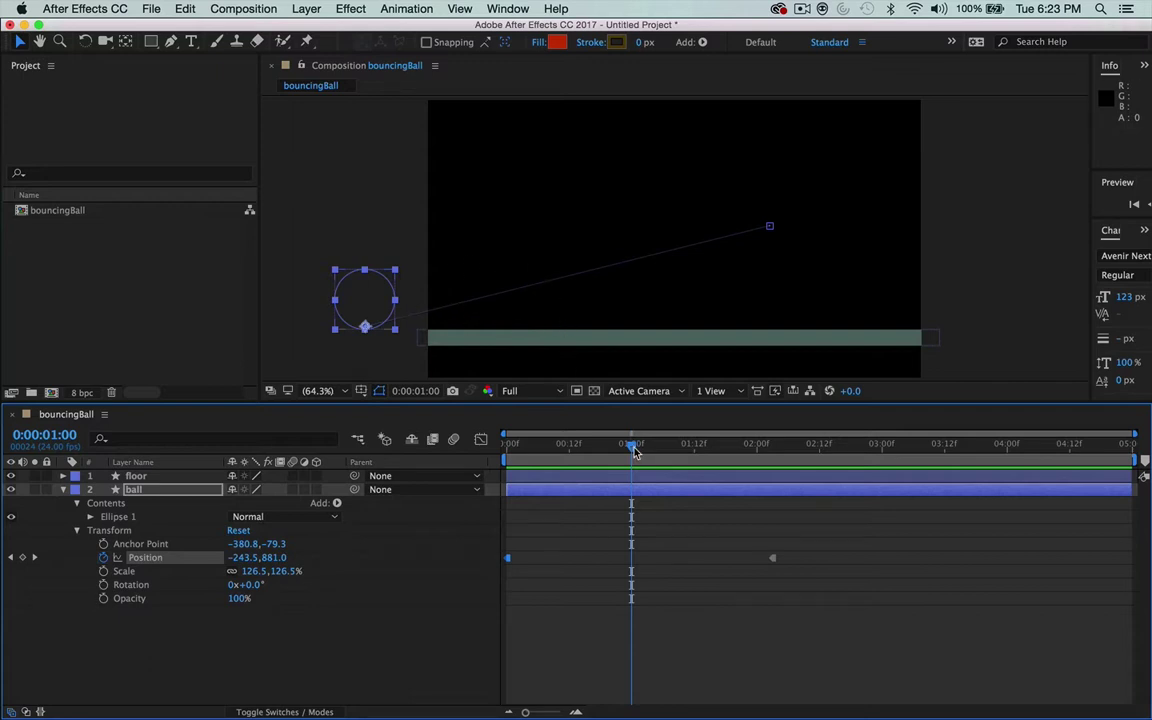
pyautogui.moveTo(631, 443)
pyautogui.mouseDown()
pyautogui.moveTo(488, 458)
pyautogui.moveTo(634, 465)
pyautogui.mouseUp()
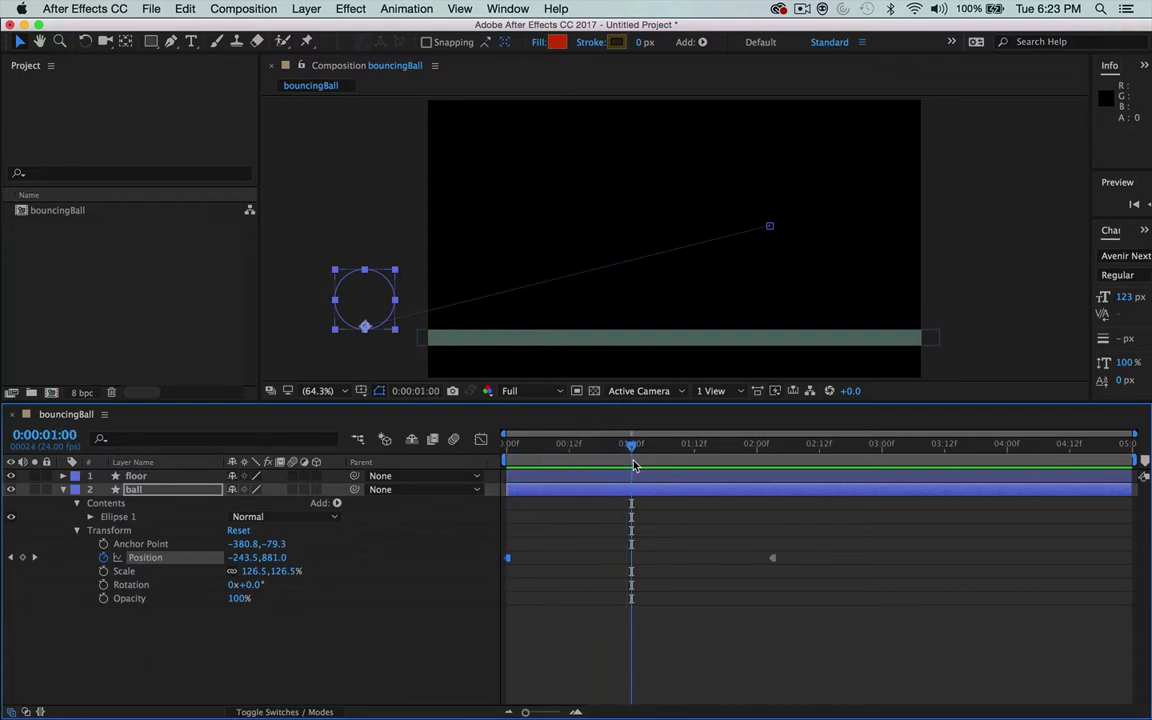
pyautogui.click(367, 293)
pyautogui.moveTo(367, 293); pyautogui.dragTo(583, 295)
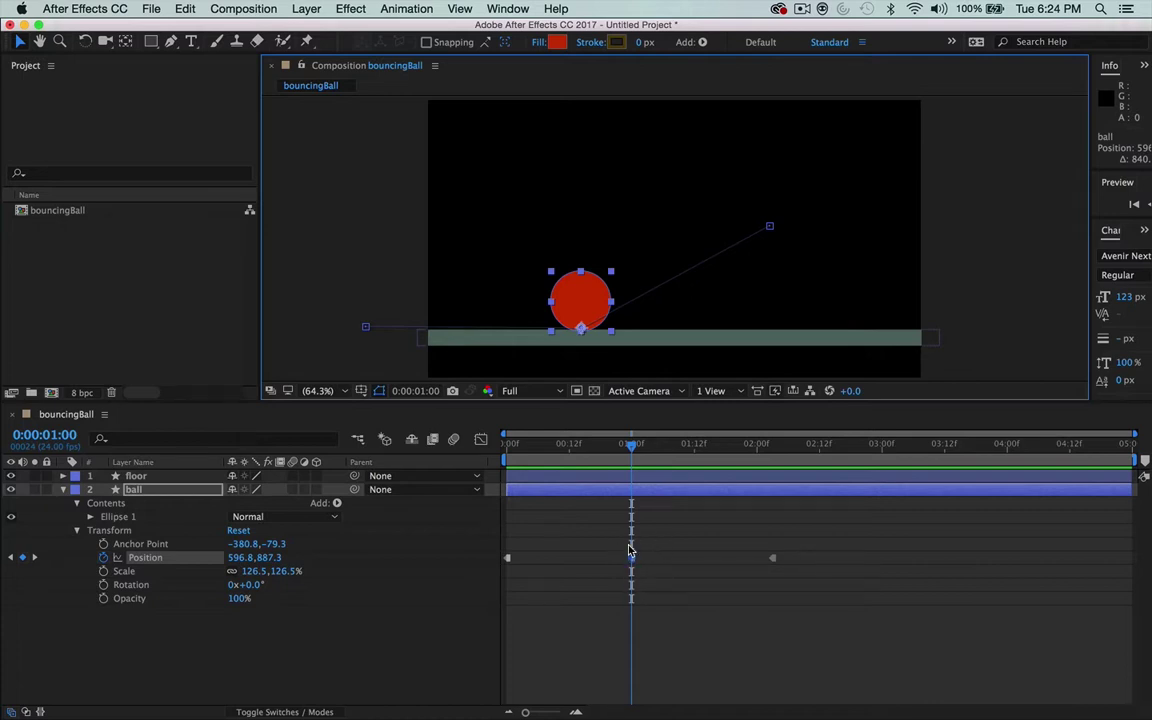
# Step: Turn the ball's Position keyframe at 0:00:01:00 into a hold keyframe
pyautogui.click(631, 557)
pyautogui.keyDown('alt'); pyautogui.keyDown('super'); pyautogui.click(631, 557); pyautogui.keyUp('super'); pyautogui.keyUp('alt')
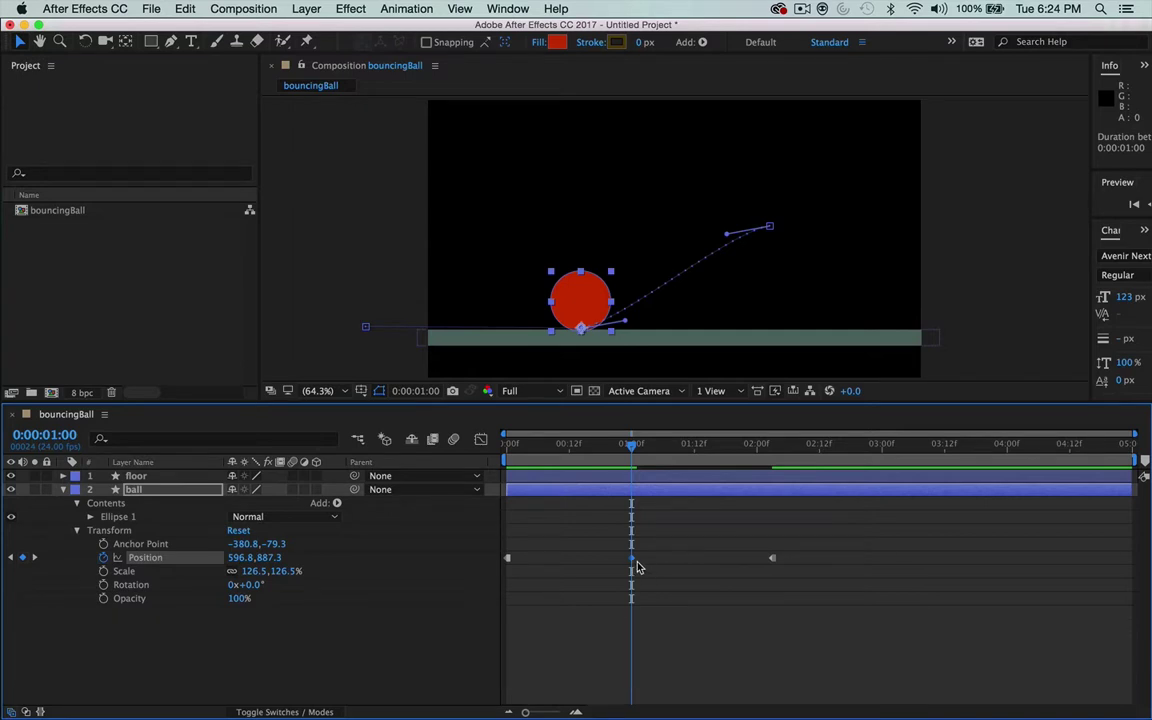
pyautogui.rightClick(631, 562)
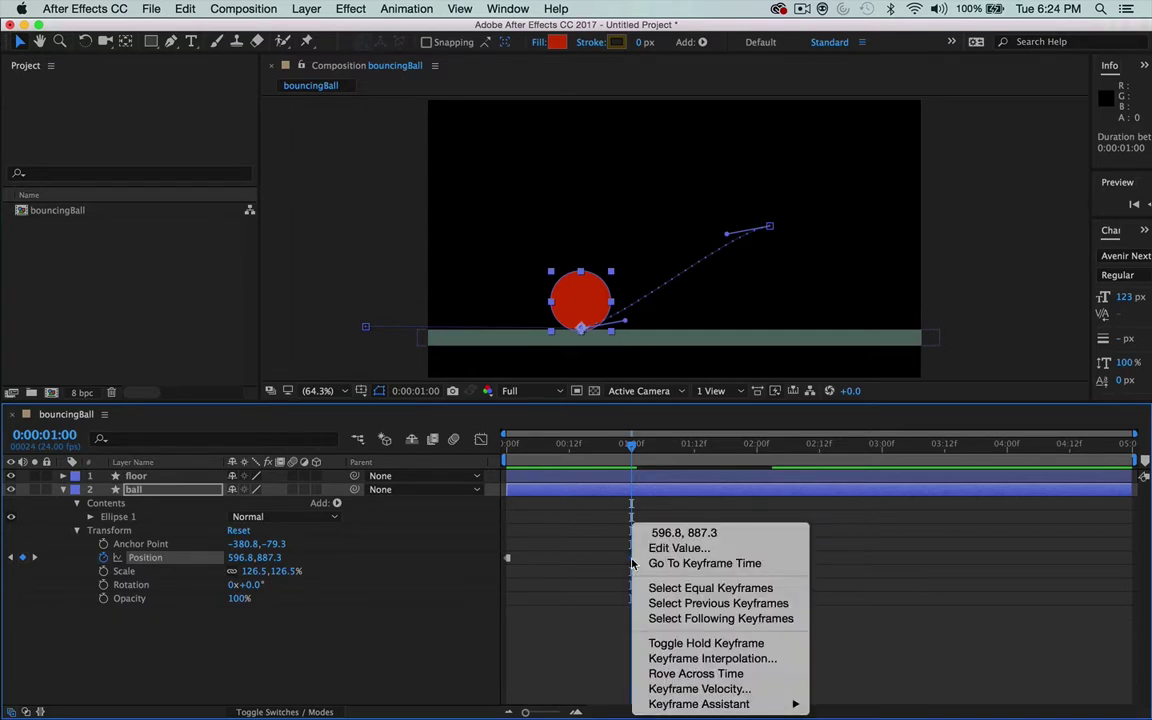
pyautogui.click(700, 643)
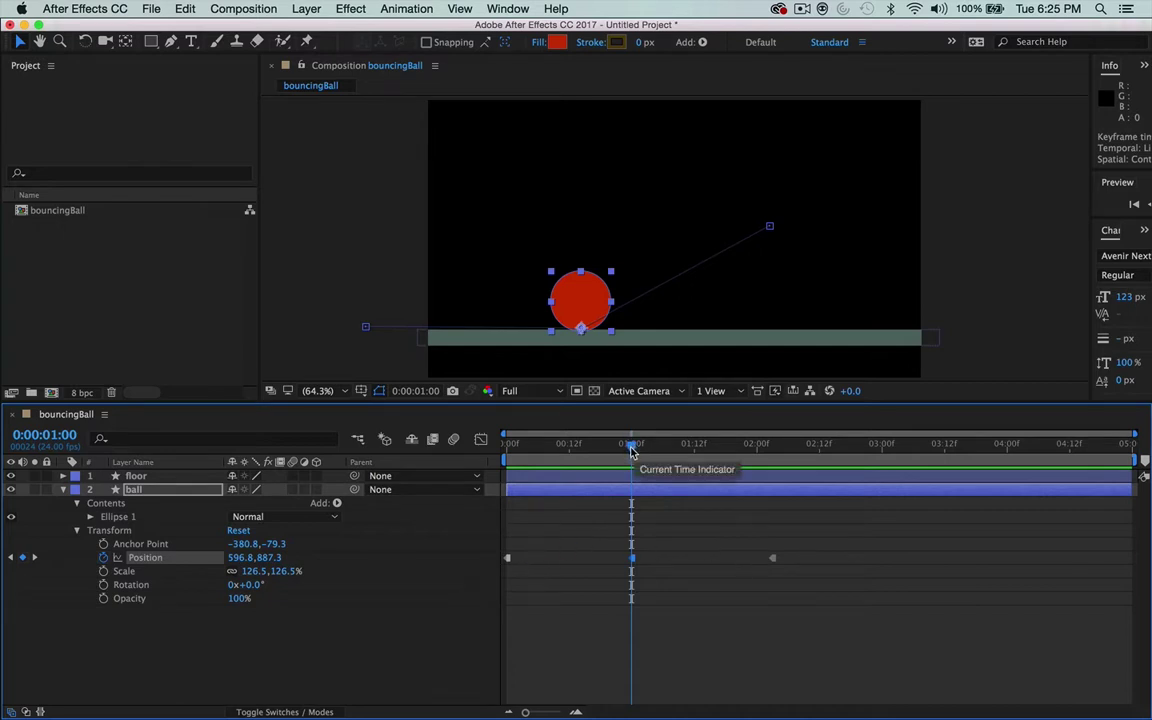
# Step: Preview the held poses with the work area ending at 0:00:02:10, and extend the work area back to the composition's end
pyautogui.moveTo(631, 451); pyautogui.dragTo(812, 451)
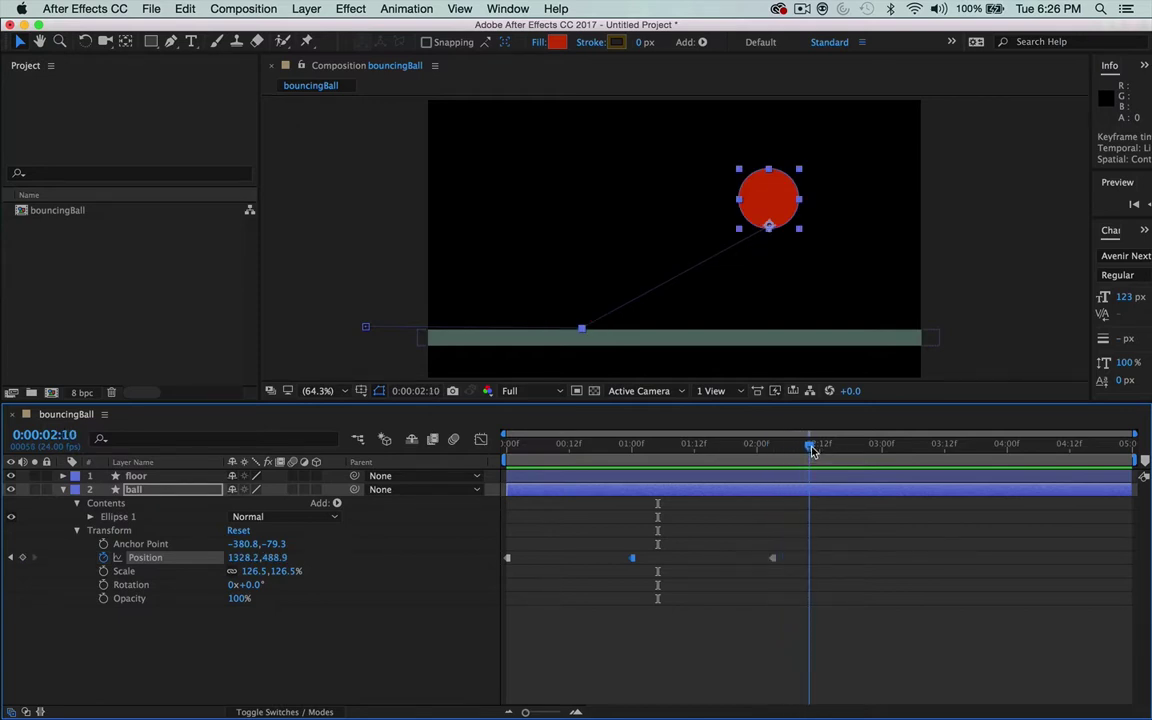
pyautogui.moveTo(812, 451); pyautogui.dragTo(812, 451)
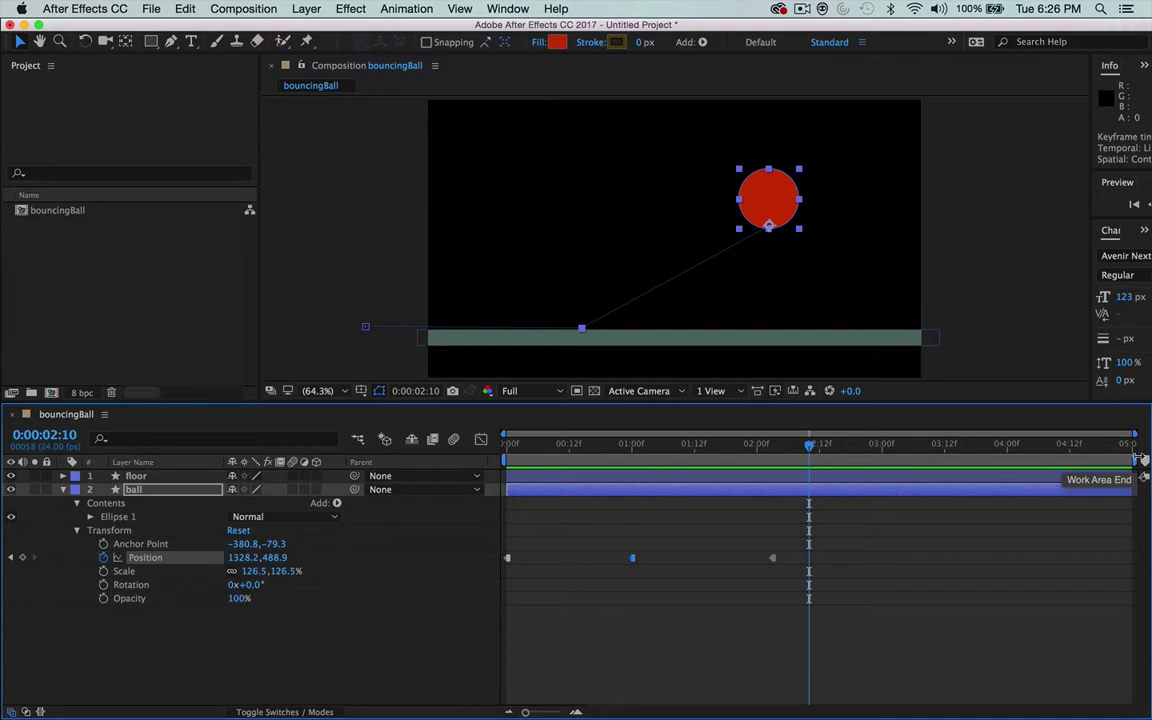
pyautogui.moveTo(1137, 458)
pyautogui.mouseDown()
pyautogui.moveTo(737, 458)
pyautogui.moveTo(812, 458)
pyautogui.mouseUp()
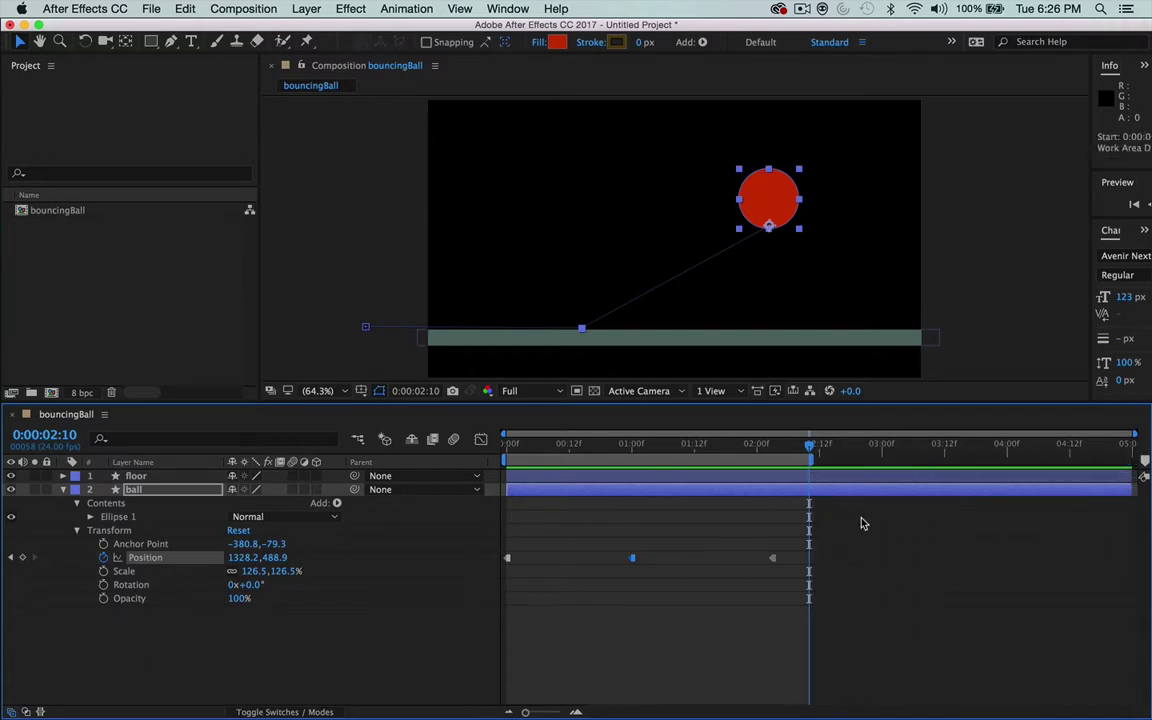
pyautogui.press('ctrl')
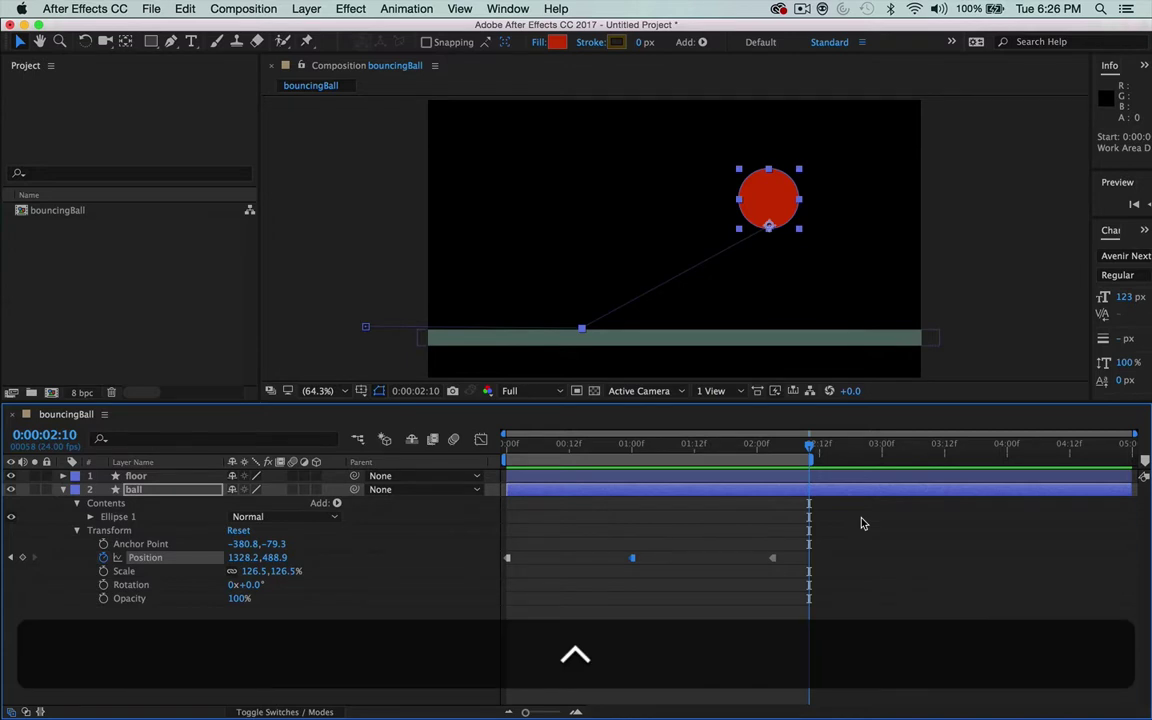
pyautogui.hotkey('ctrl', '0')
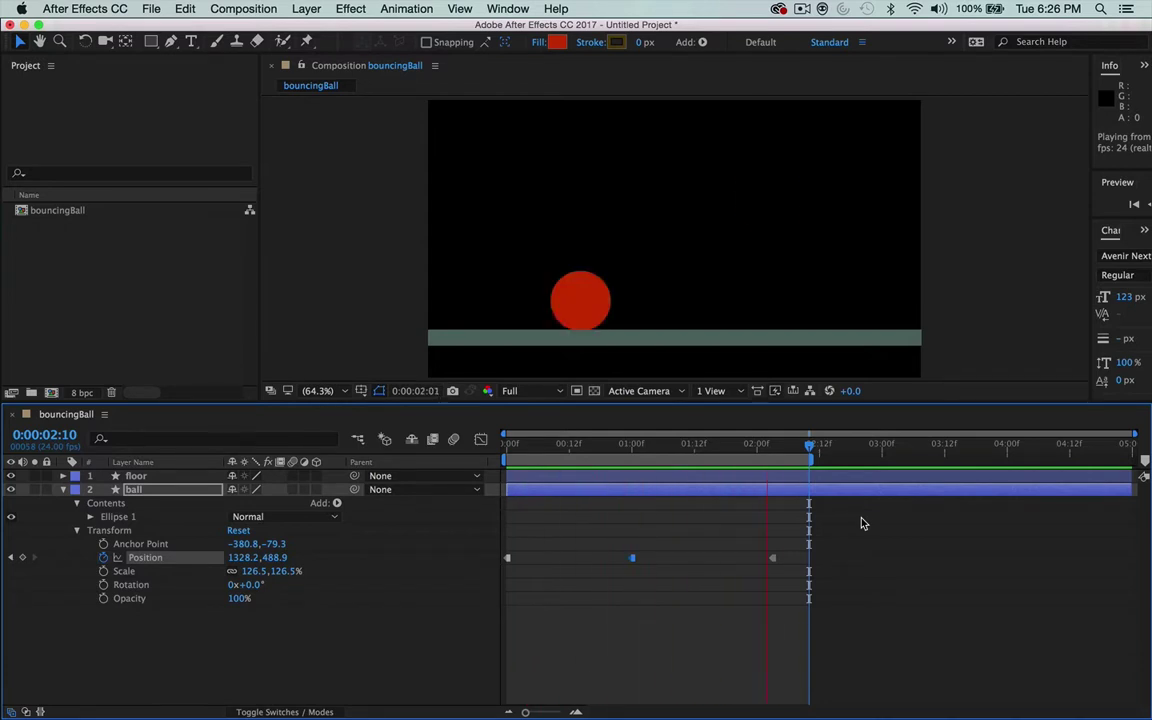
pyautogui.press('space')
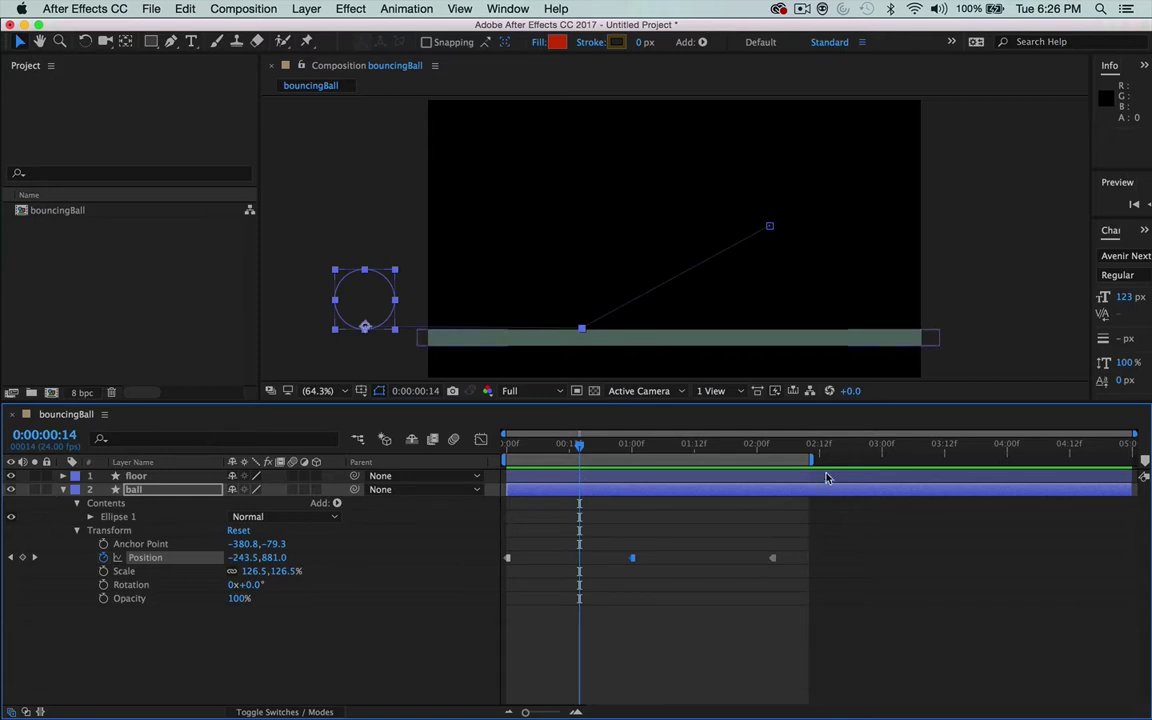
pyautogui.moveTo(811, 459); pyautogui.dragTo(1143, 468)
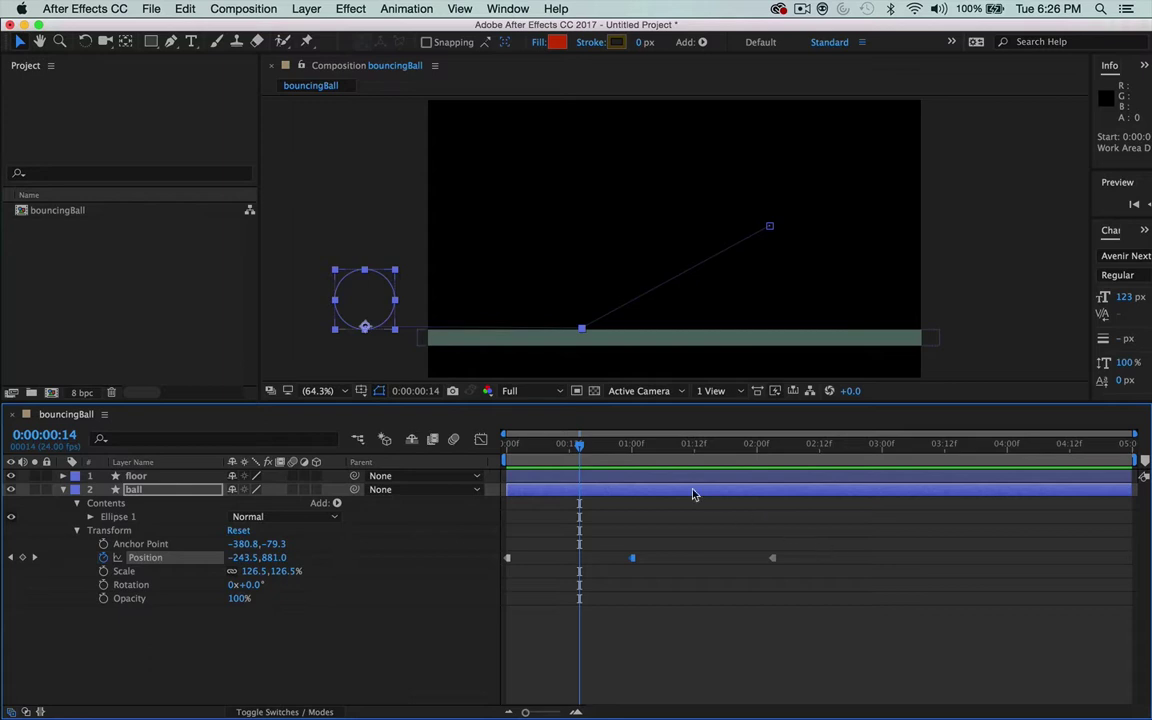
# Step: Set the work area to start at 0:00:01:07 and end around 0:00:02:11
pyautogui.moveTo(582, 450); pyautogui.dragTo(668, 452)
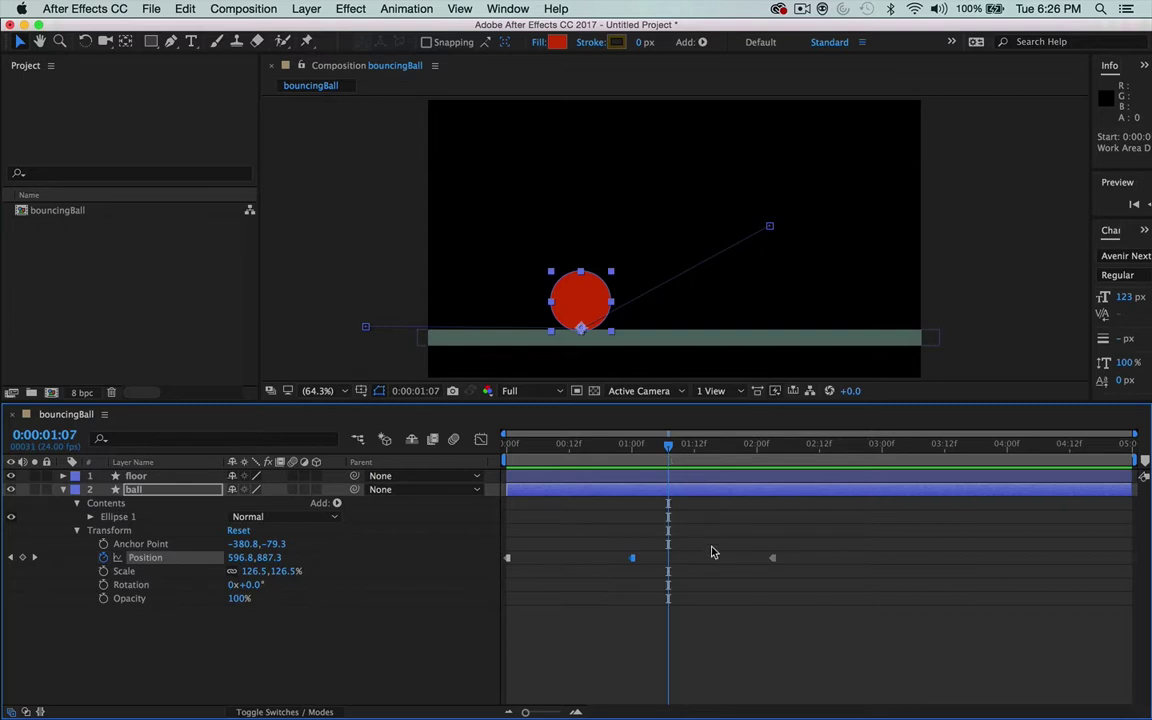
pyautogui.press('b')
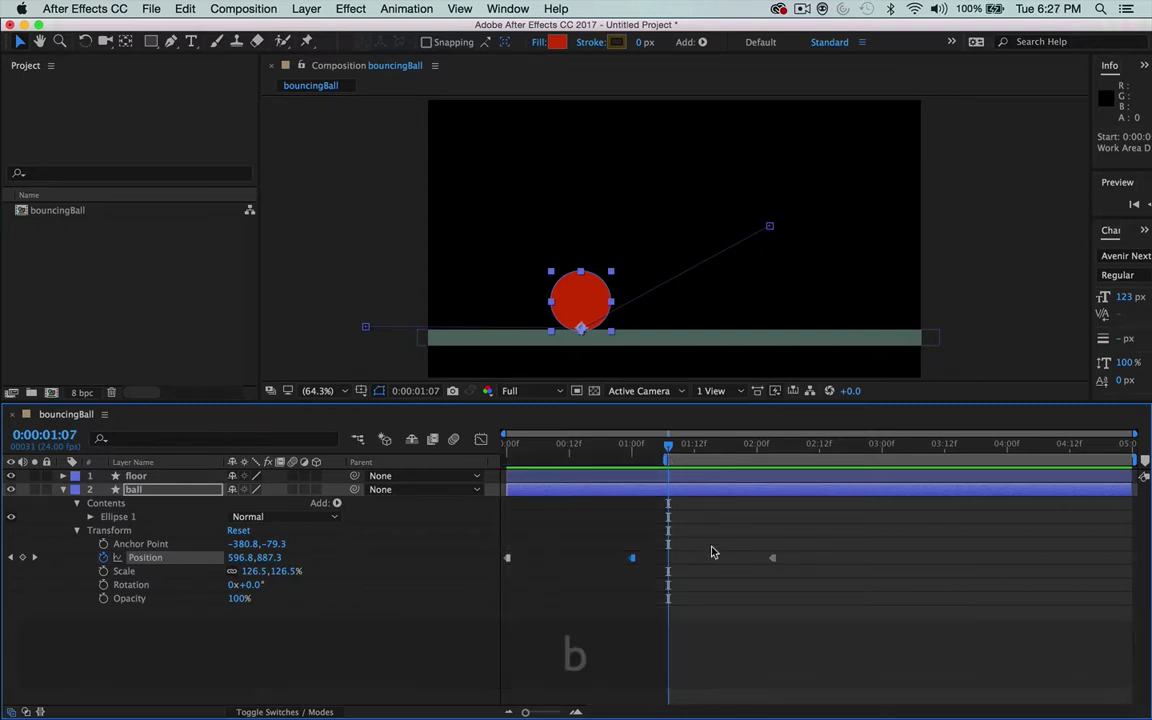
pyautogui.moveTo(712, 445); pyautogui.dragTo(813, 446)
pyautogui.press('n')
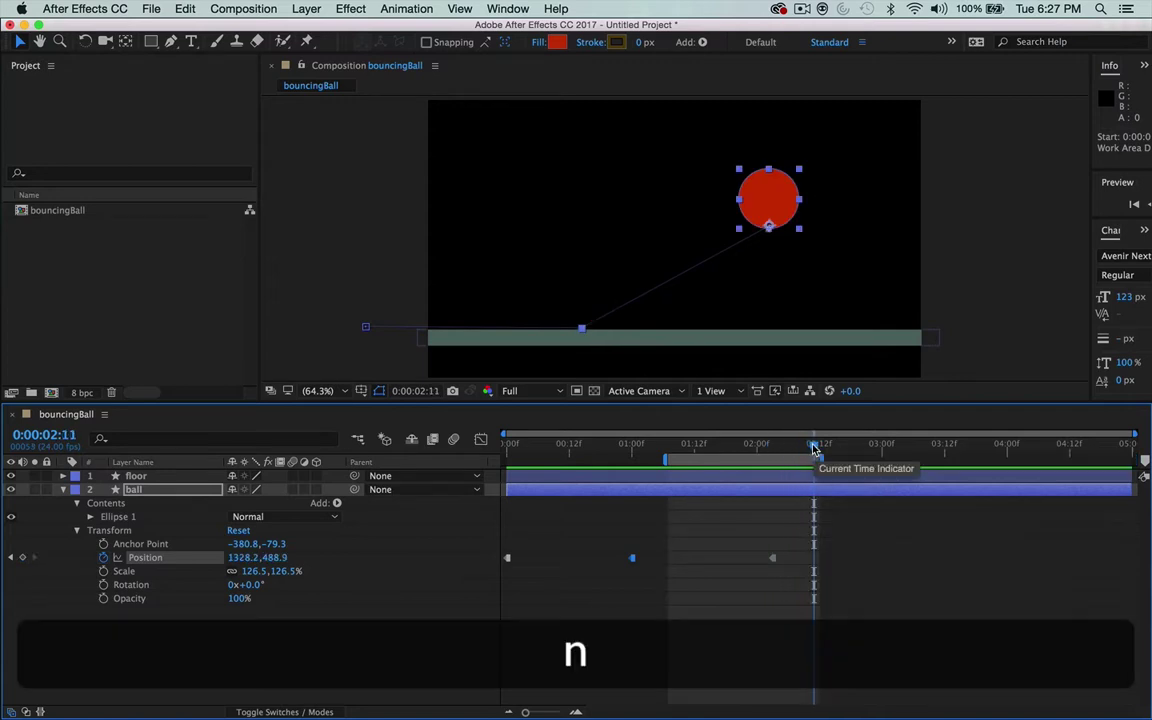
# Step: Set the work area from 0:00:00:13 to 0:00:03:04 and extend it back over the whole composition
pyautogui.moveTo(810, 448); pyautogui.dragTo(573, 450)
pyautogui.press('b')
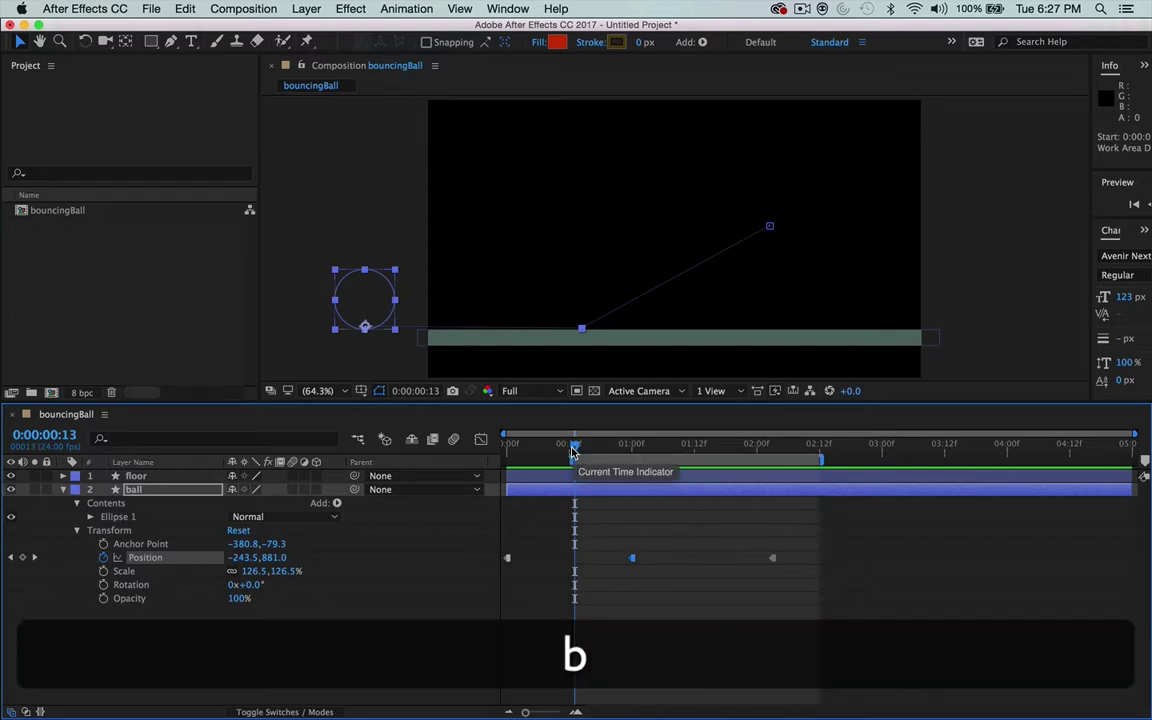
pyautogui.click(900, 446)
pyautogui.press('n')
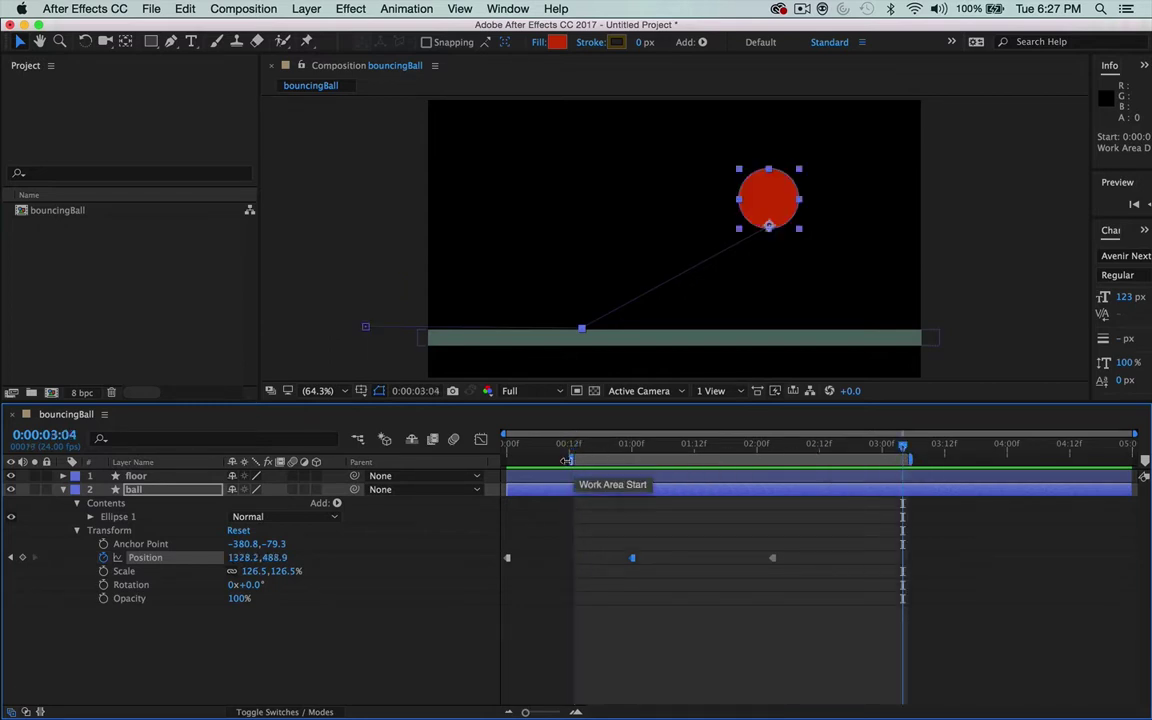
pyautogui.moveTo(566, 460); pyautogui.dragTo(506, 460)
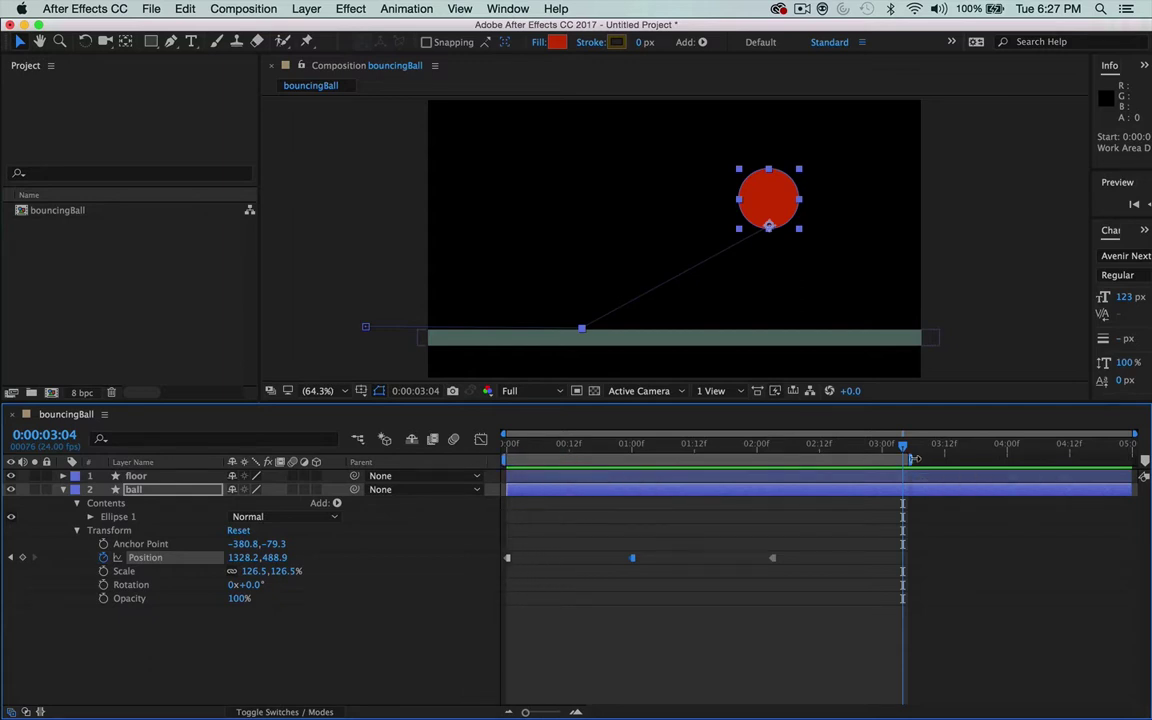
pyautogui.moveTo(911, 460); pyautogui.dragTo(1133, 460)
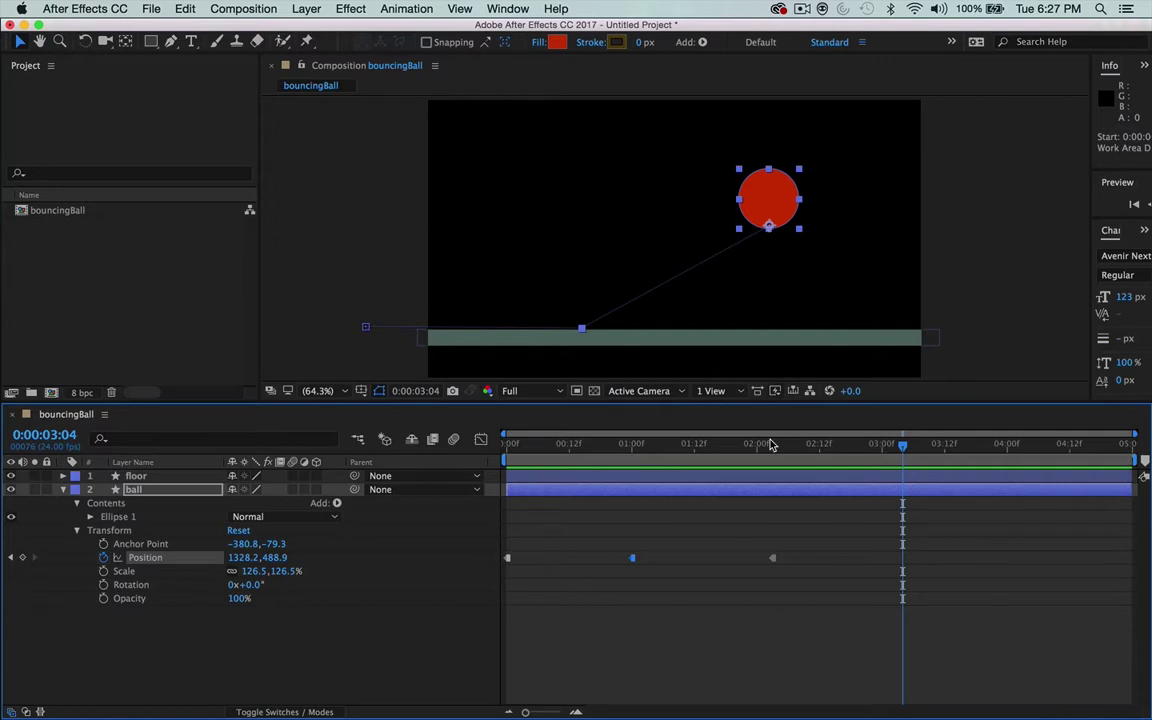
# Step: Shift the ball's third Position keyframe to 0:00:02:00 and lower the ball onto the floor, at about 1294, 881
pyautogui.moveTo(620, 449); pyautogui.dragTo(758, 496)
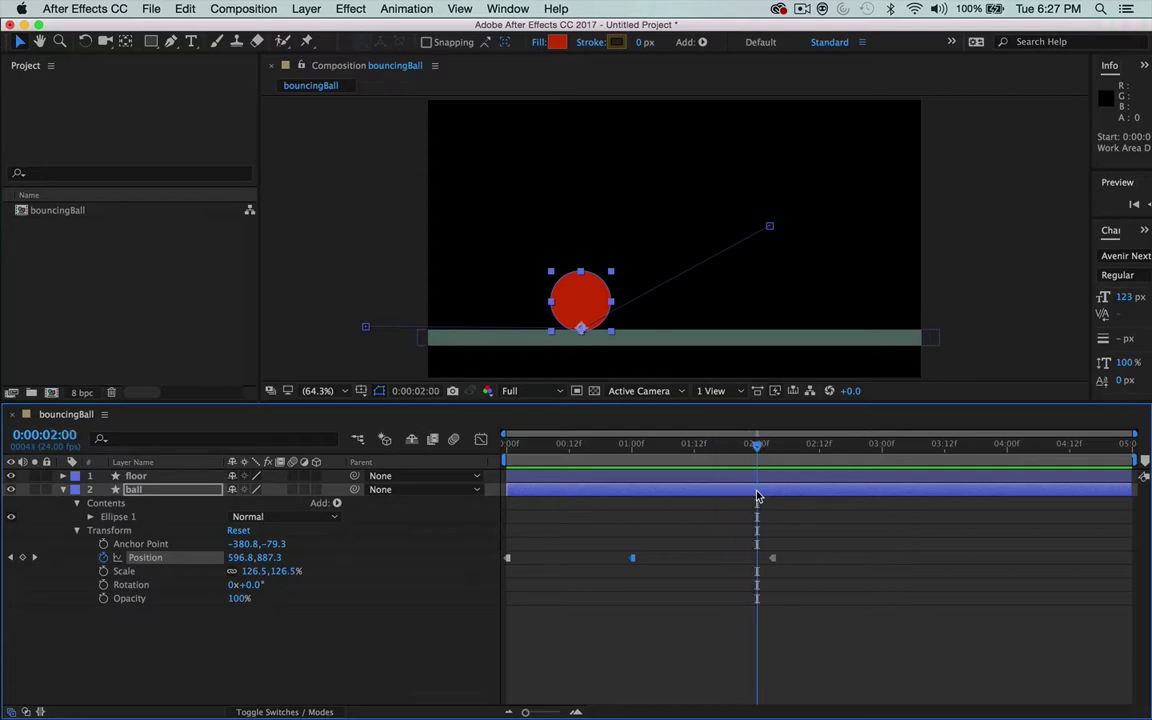
pyautogui.moveTo(775, 566); pyautogui.dragTo(759, 563)
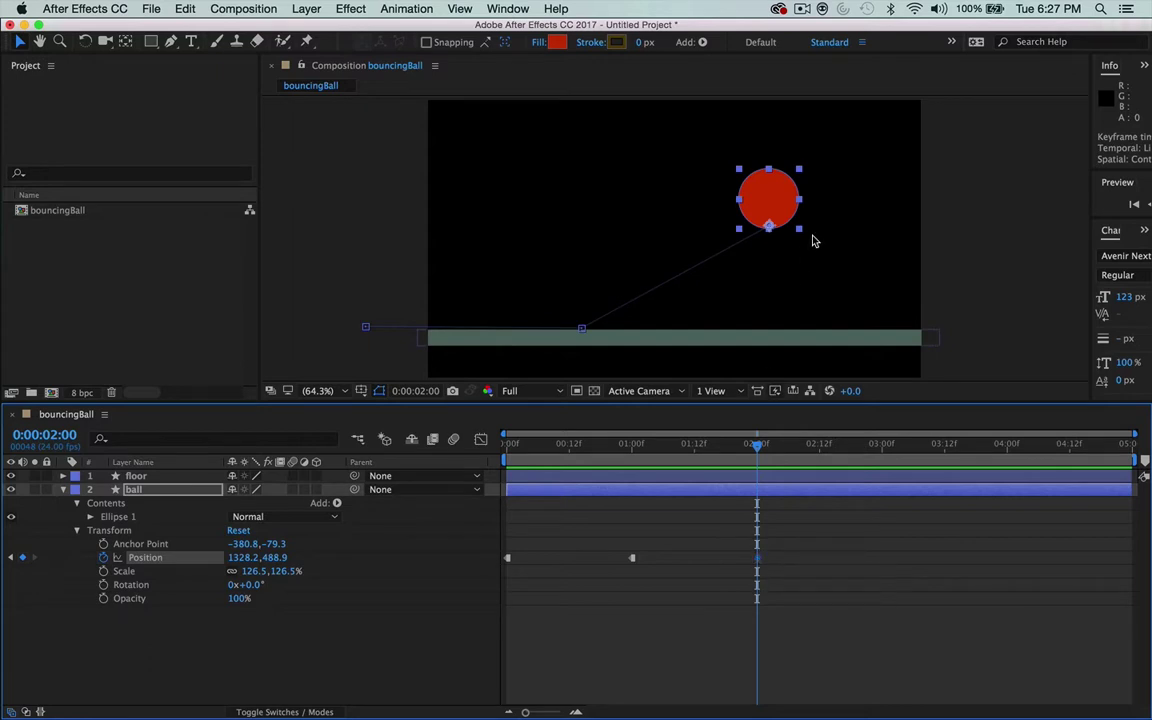
pyautogui.moveTo(780, 209); pyautogui.dragTo(772, 311)
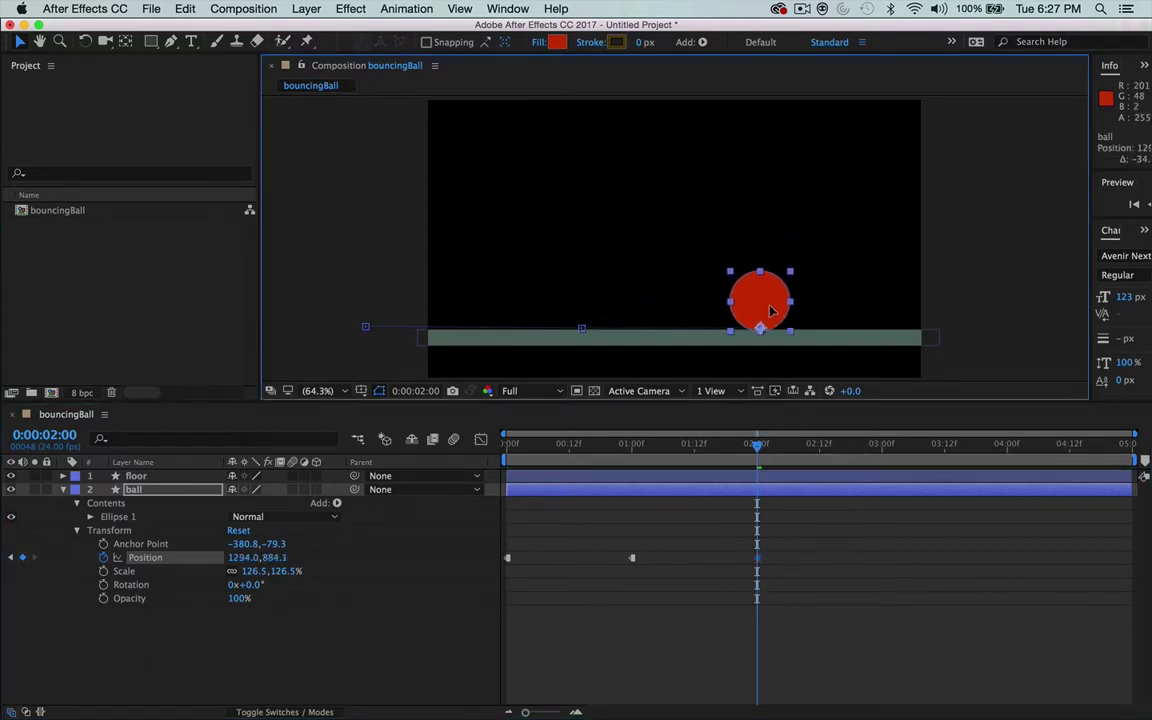
# Step: Keyframe the ball on the floor near the composition's right edge at 0:00:03:00, with a Position of about 1776, 878
pyautogui.click(769, 446)
pyautogui.moveTo(772, 452); pyautogui.dragTo(881, 461)
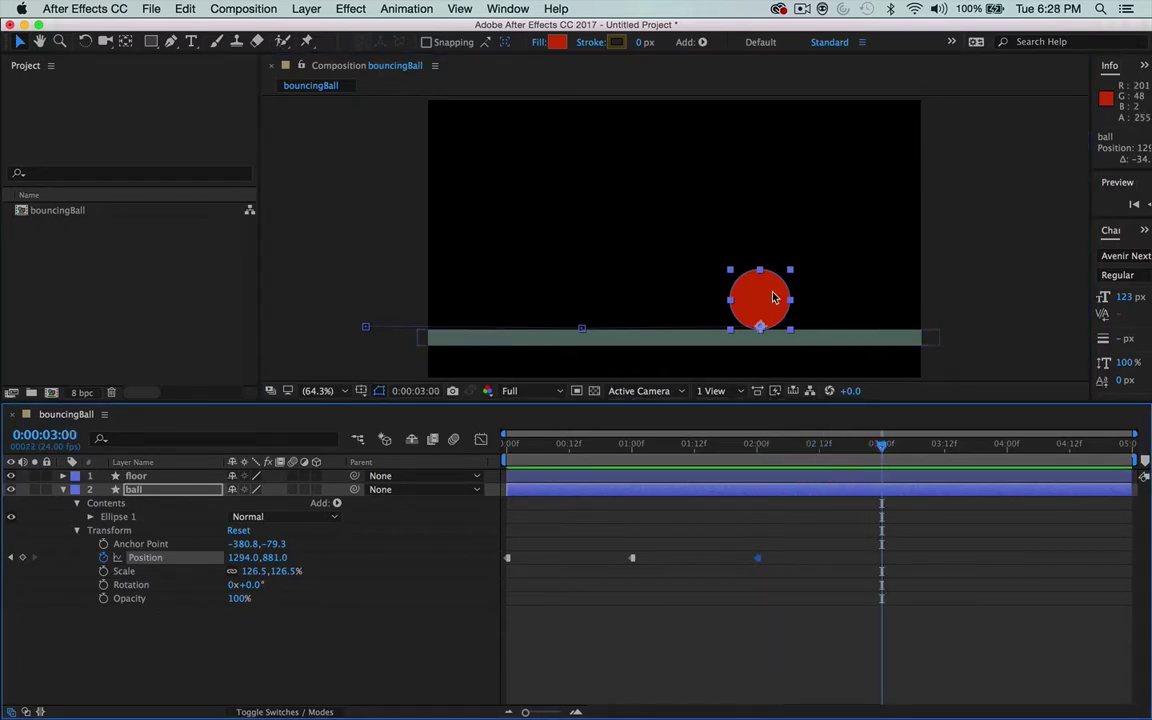
pyautogui.moveTo(781, 292); pyautogui.dragTo(897, 293)
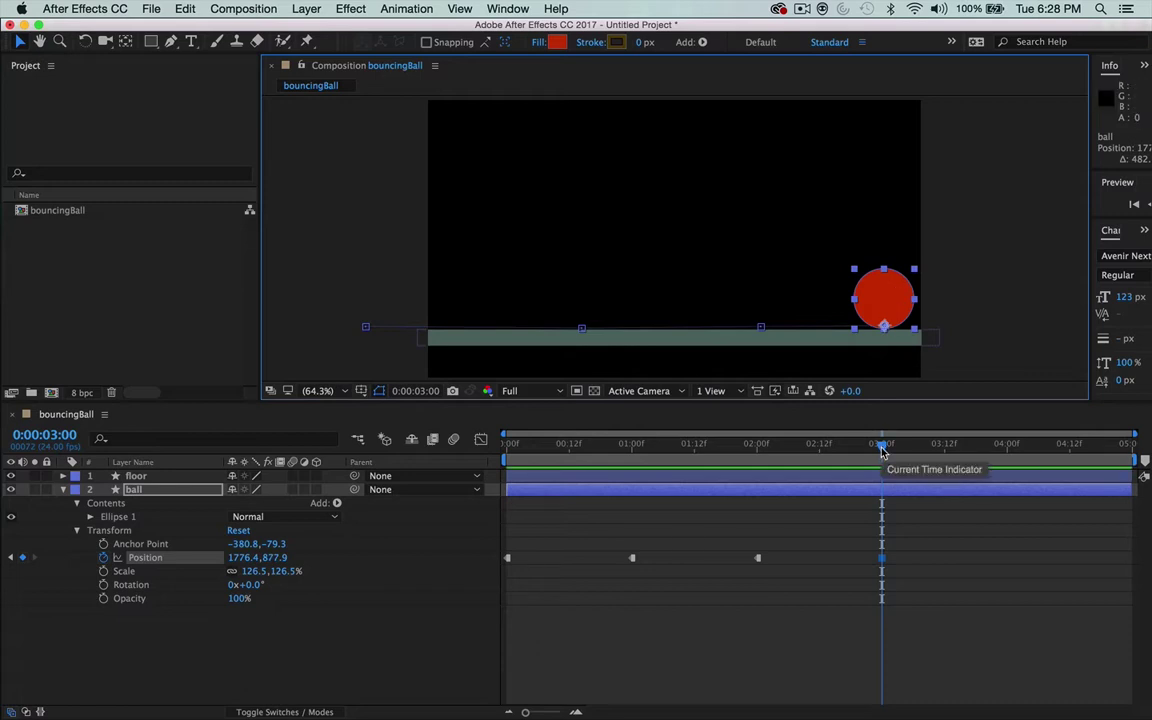
# Step: Keyframe the ball outside the composition's right edge at 0:00:04:00, with a Position of about 2050, 884, and preview the animation
pyautogui.moveTo(881, 451); pyautogui.dragTo(1006, 463)
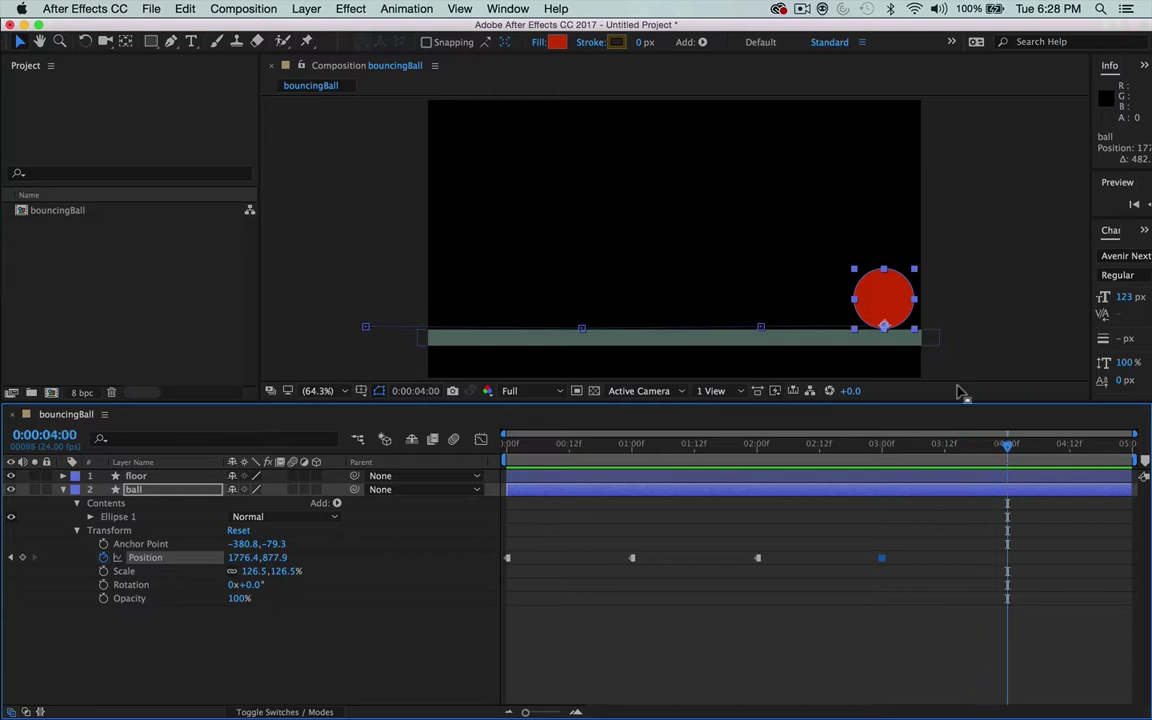
pyautogui.moveTo(897, 306); pyautogui.dragTo(968, 308)
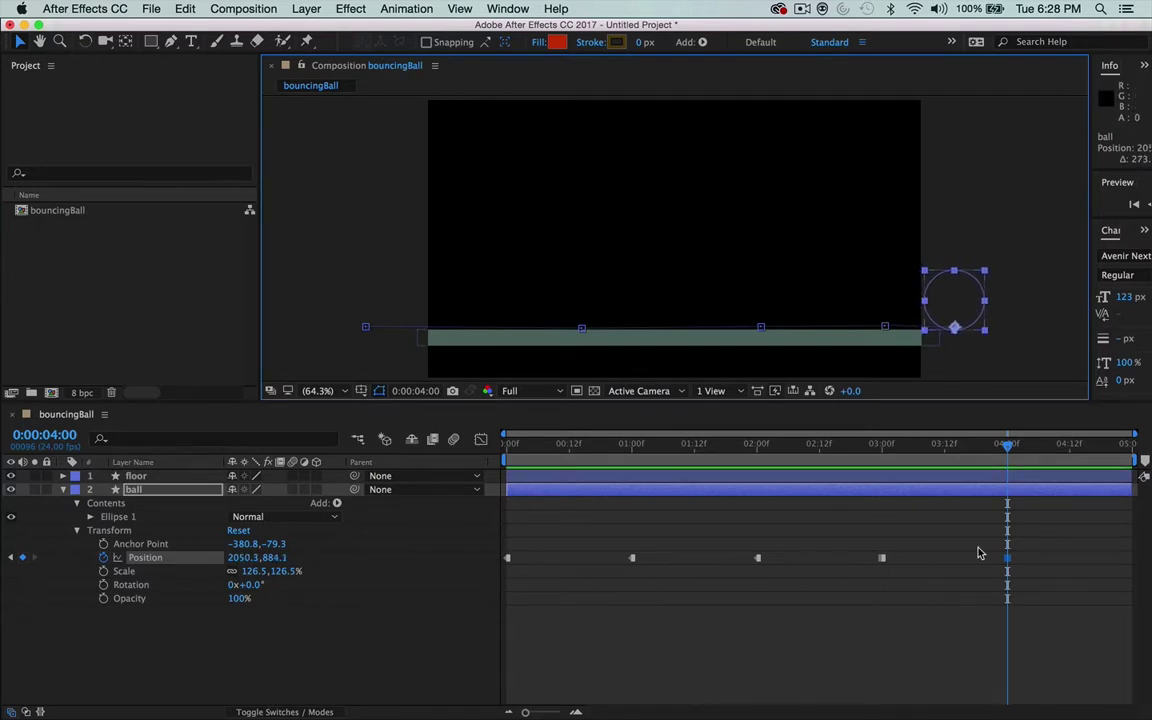
pyautogui.hotkey('ctrl', '0')
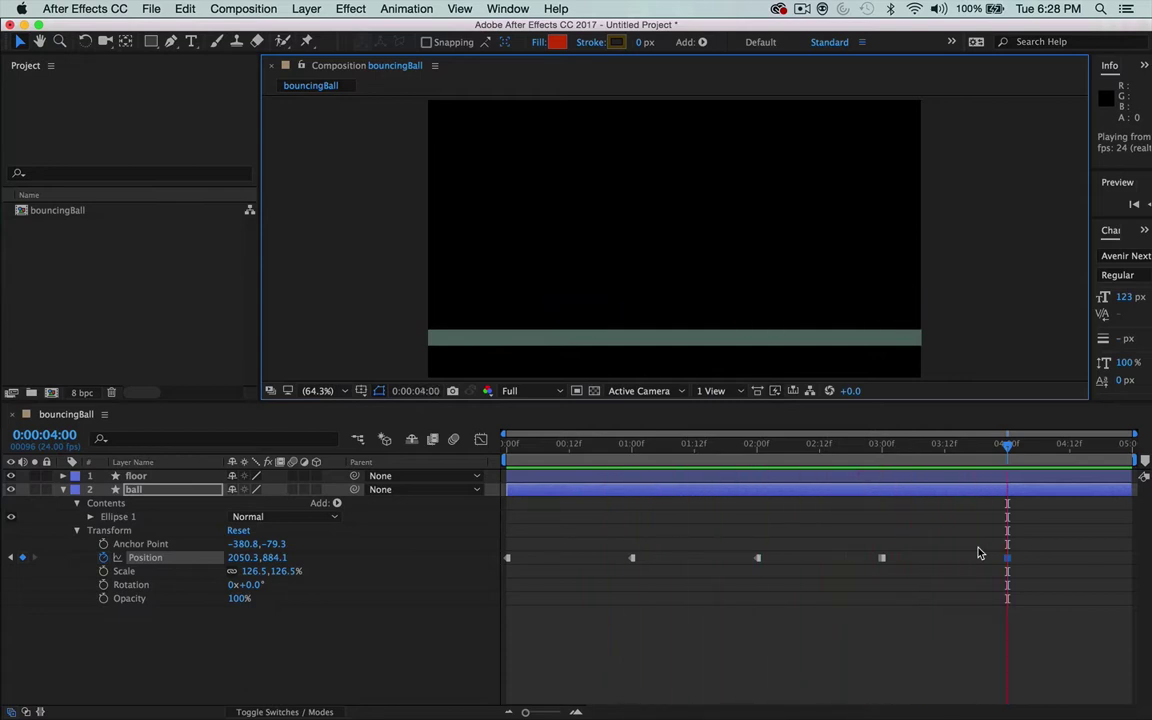
pyautogui.press('space')
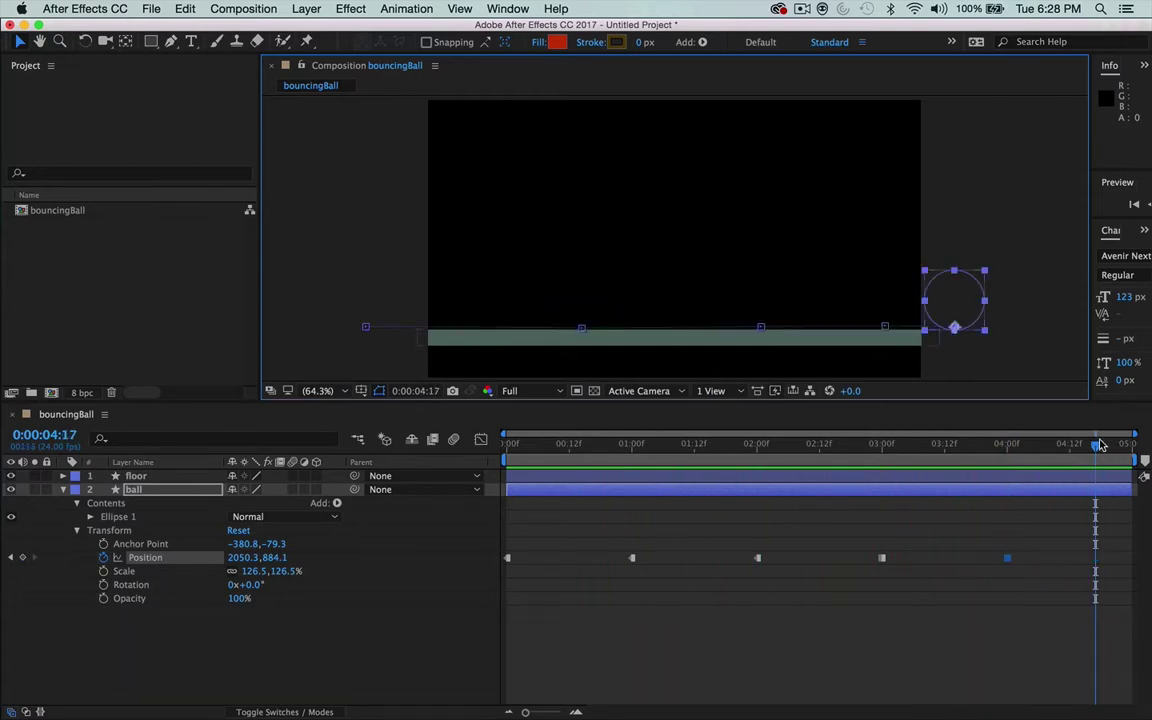
# Step: Keyframe the ball's first raised pose at 0:00:00:12, with a Position of about 145.5, 405
pyautogui.moveTo(1095, 450); pyautogui.dragTo(568, 576)
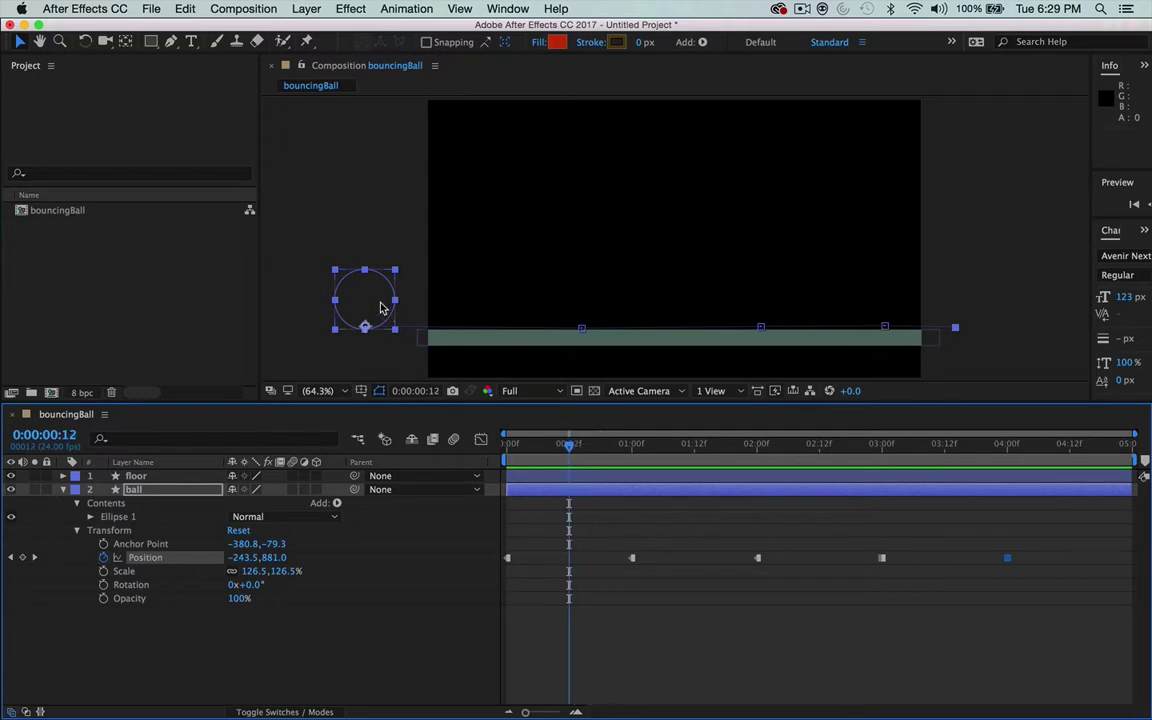
pyautogui.moveTo(380, 308); pyautogui.dragTo(481, 182)
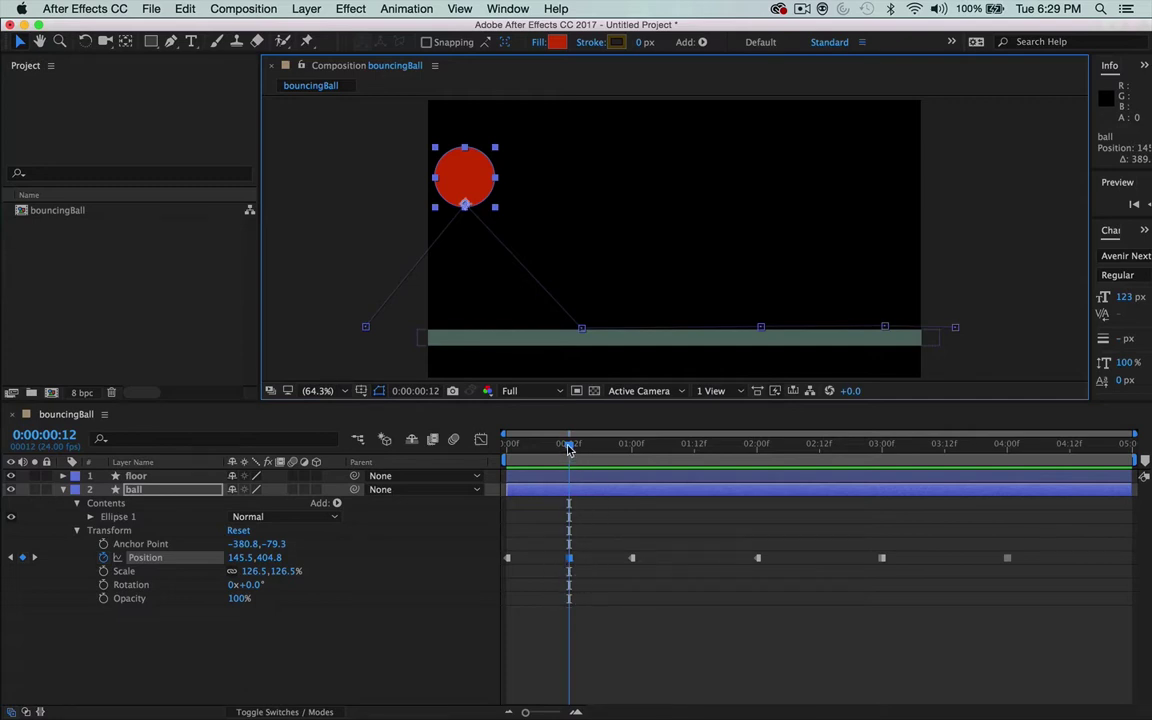
# Step: Add Position keyframes to the ball at 0:00:01:12 and 0:00:02:12
pyautogui.moveTo(568, 448); pyautogui.dragTo(695, 465)
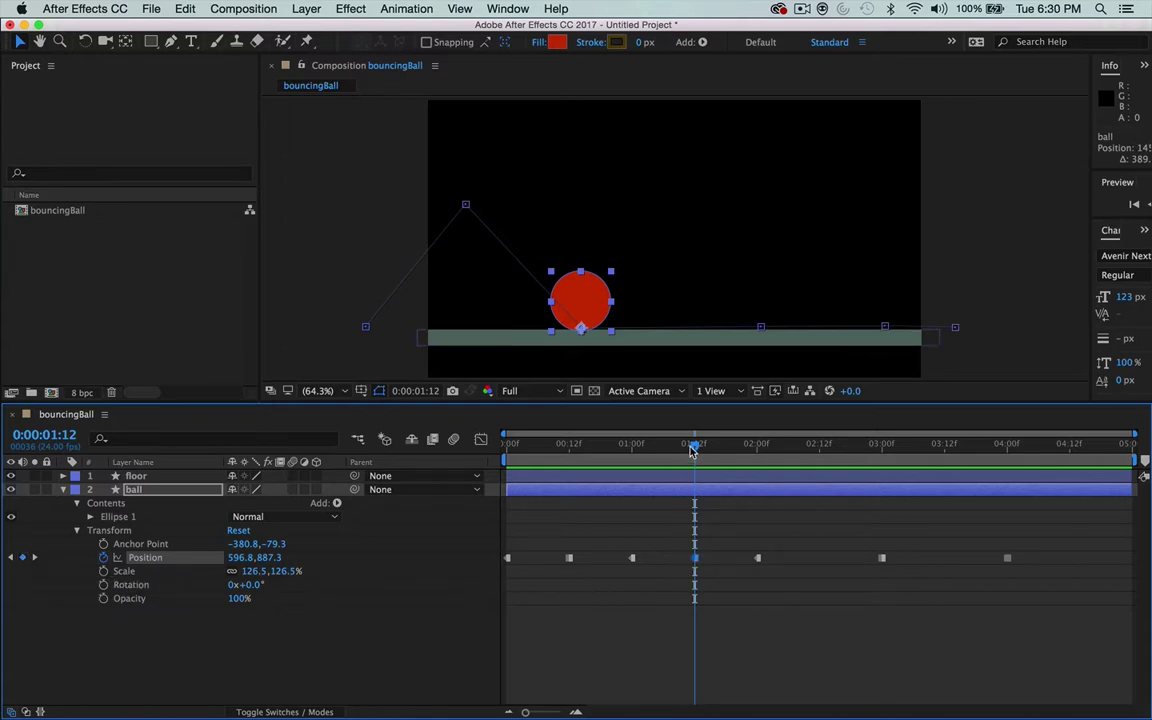
pyautogui.moveTo(695, 448); pyautogui.dragTo(819, 452)
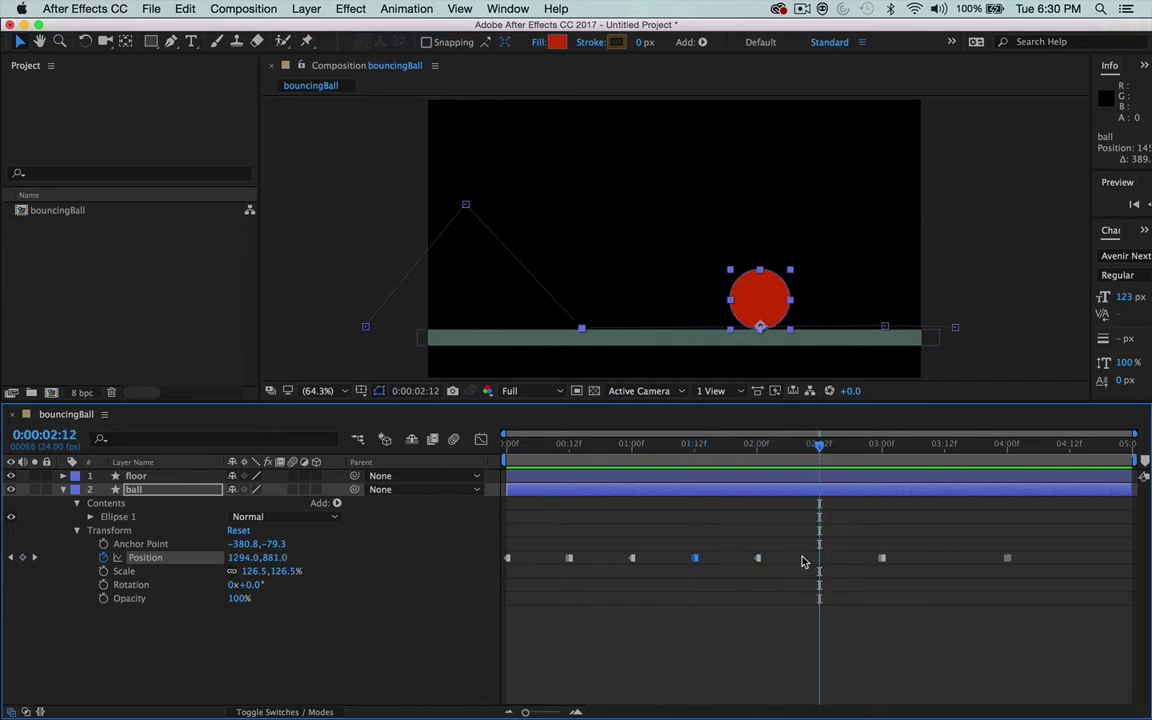
pyautogui.click(23, 558)
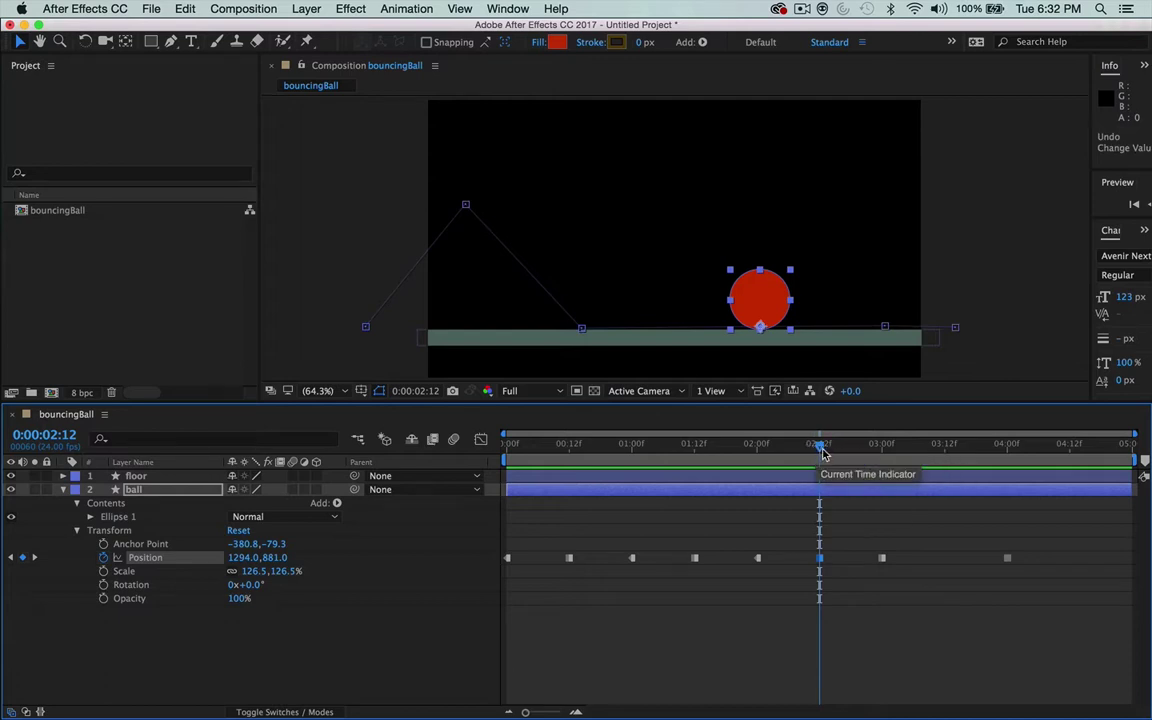
# Step: Examine the ball's keyframes around 0:00:01:12 at single-frame scale, and return to the overview of the whole timeline
pyautogui.moveTo(822, 452); pyautogui.dragTo(696, 453)
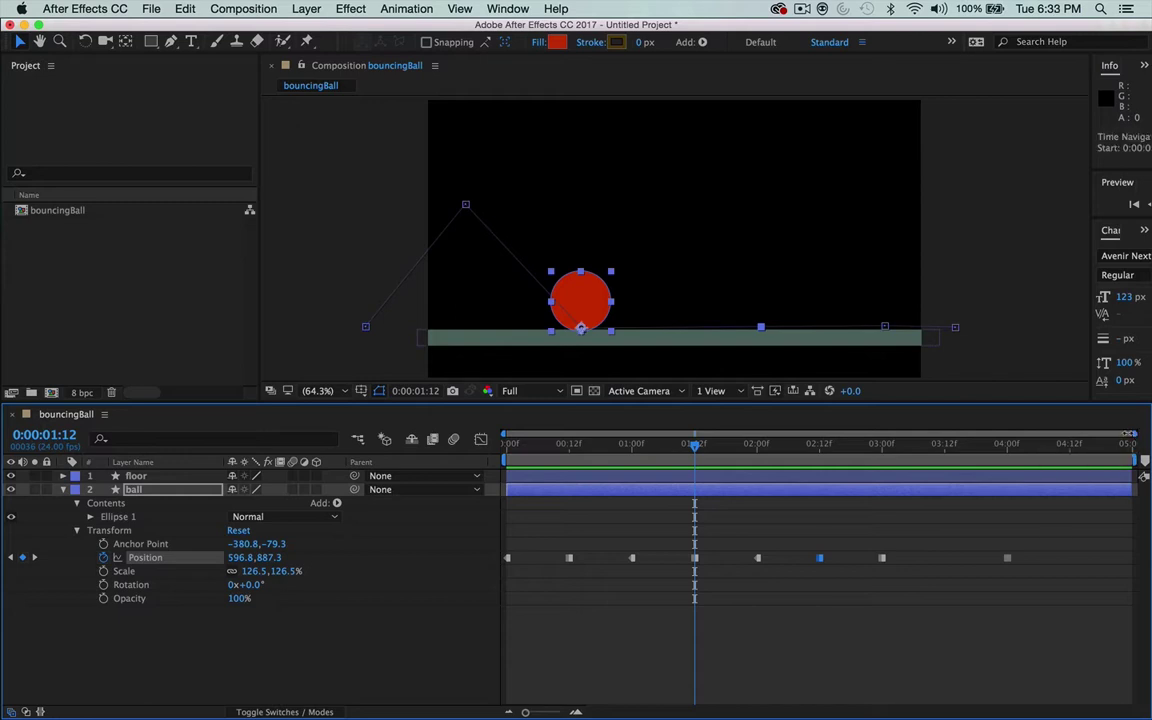
pyautogui.moveTo(1137, 438); pyautogui.dragTo(750, 441)
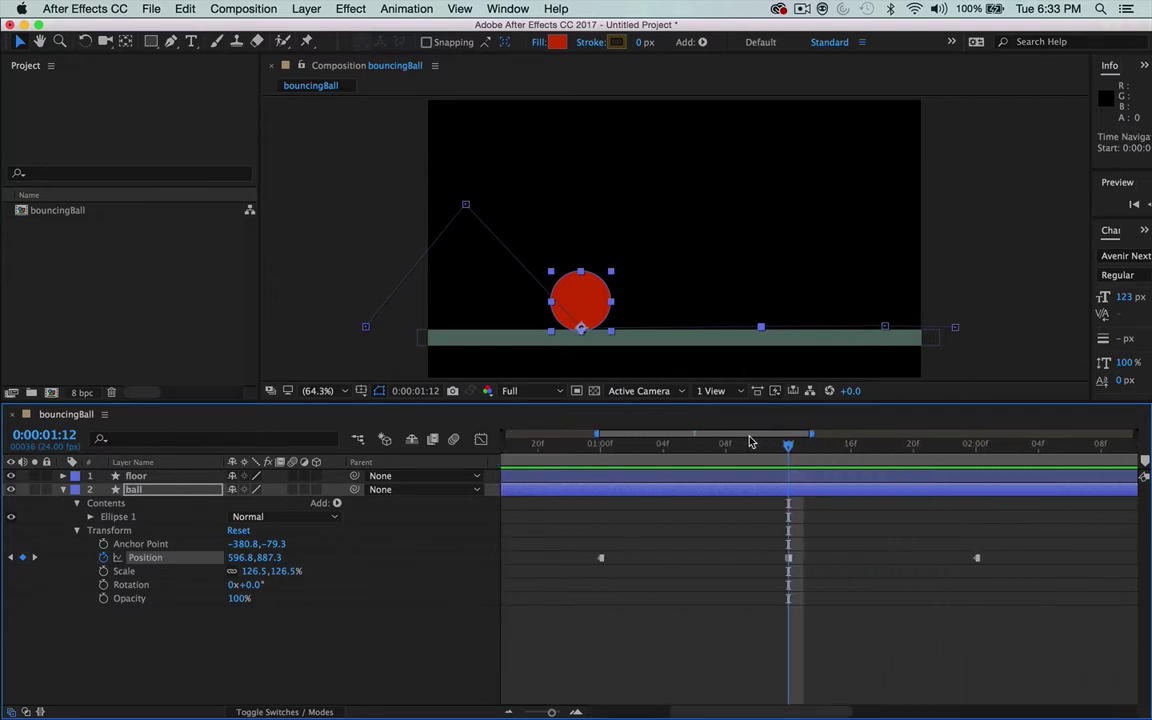
pyautogui.moveTo(750, 441); pyautogui.dragTo(703, 436)
pyautogui.hscroll(2, 690, 436)
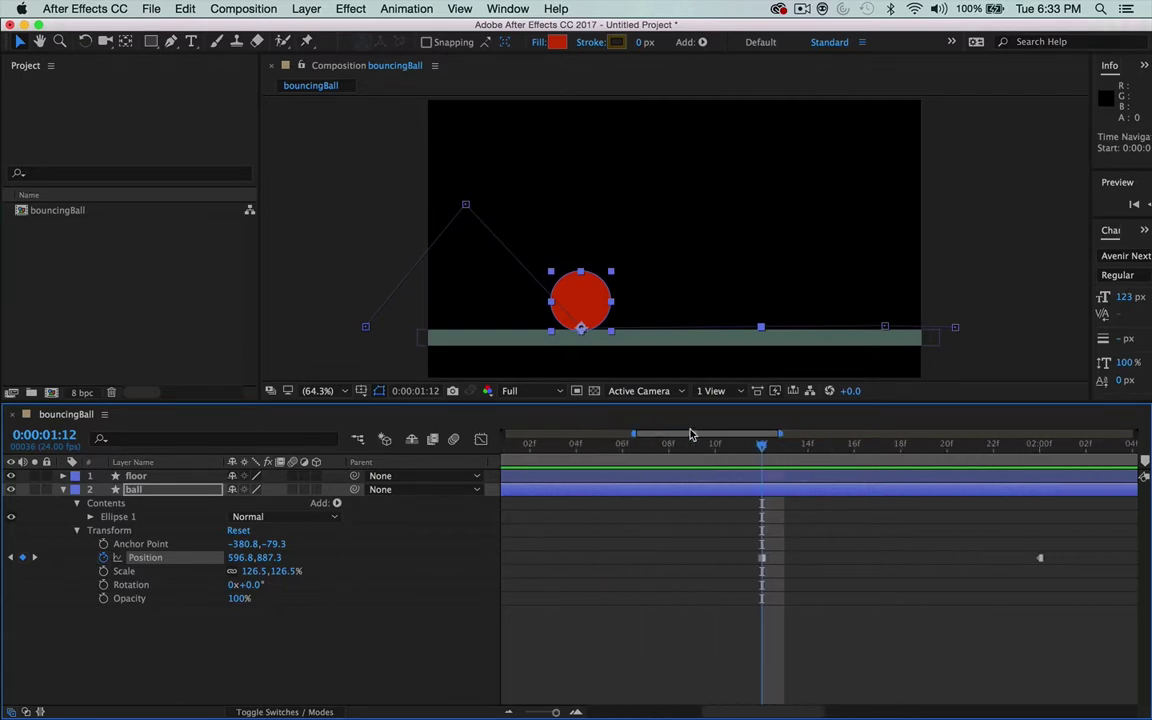
pyautogui.press('=')
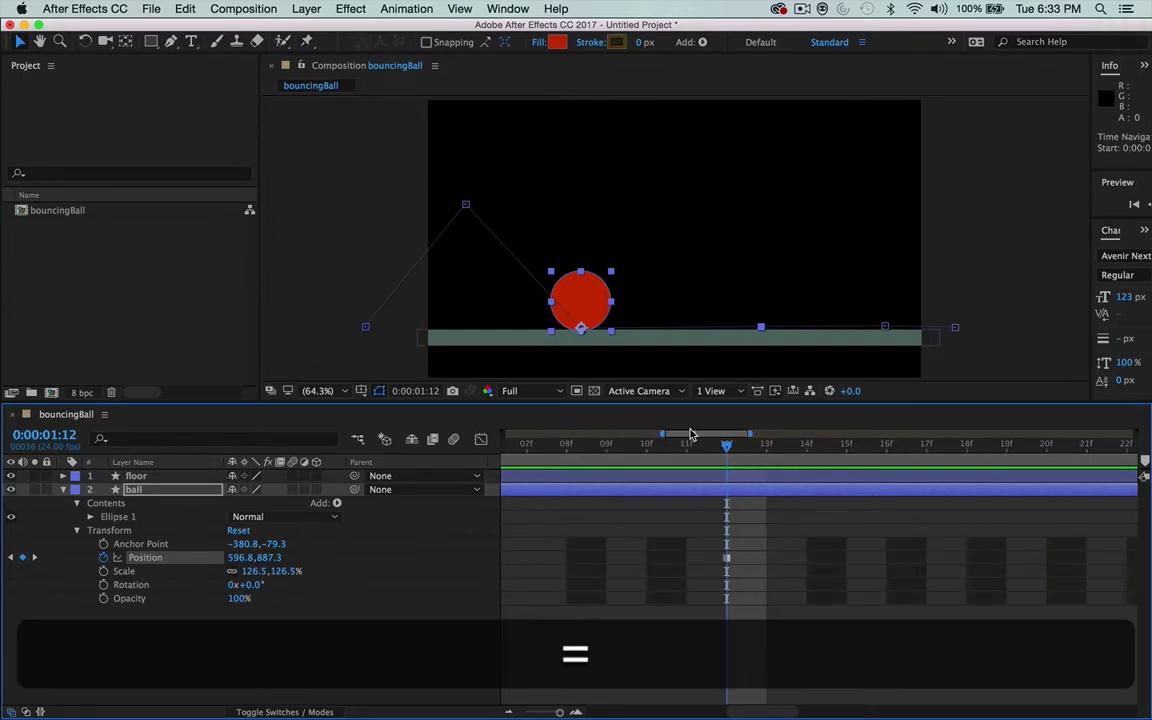
pyautogui.moveTo(728, 450)
pyautogui.mouseDown()
pyautogui.moveTo(800, 470)
pyautogui.moveTo(563, 478)
pyautogui.moveTo(810, 491)
pyautogui.moveTo(648, 476)
pyautogui.moveTo(830, 463)
pyautogui.moveTo(608, 456)
pyautogui.moveTo(719, 456)
pyautogui.mouseUp()
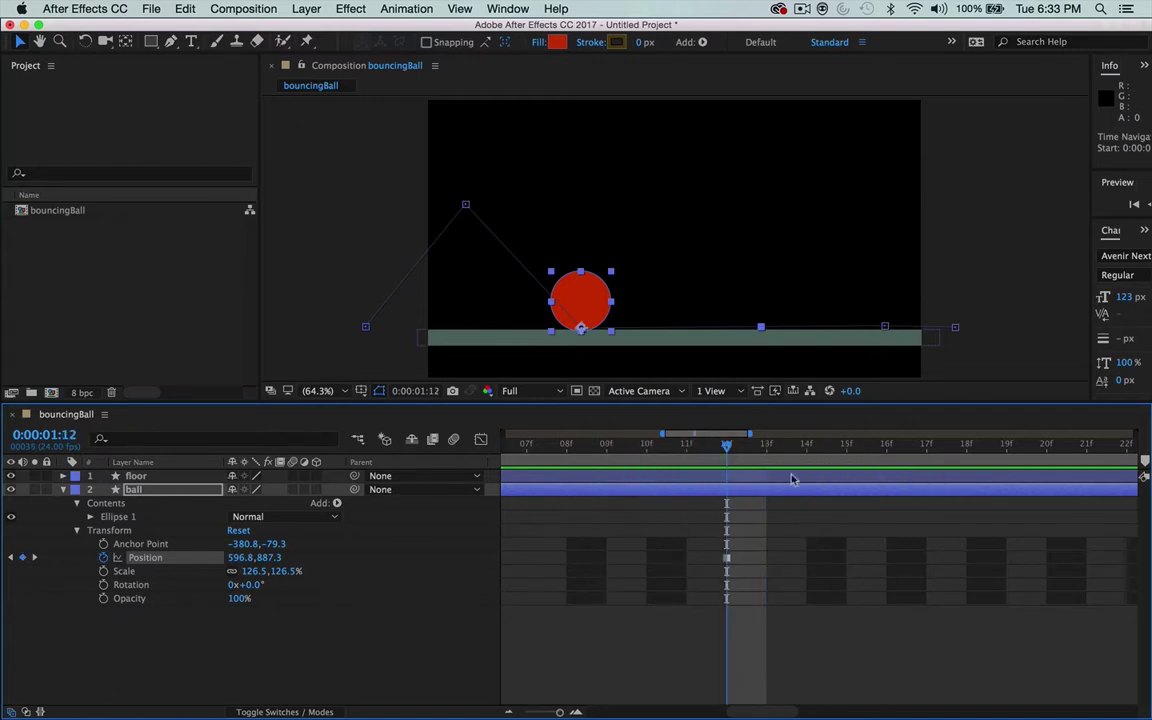
pyautogui.press('-')
pyautogui.press('-')
pyautogui.press('-')
pyautogui.press('-')
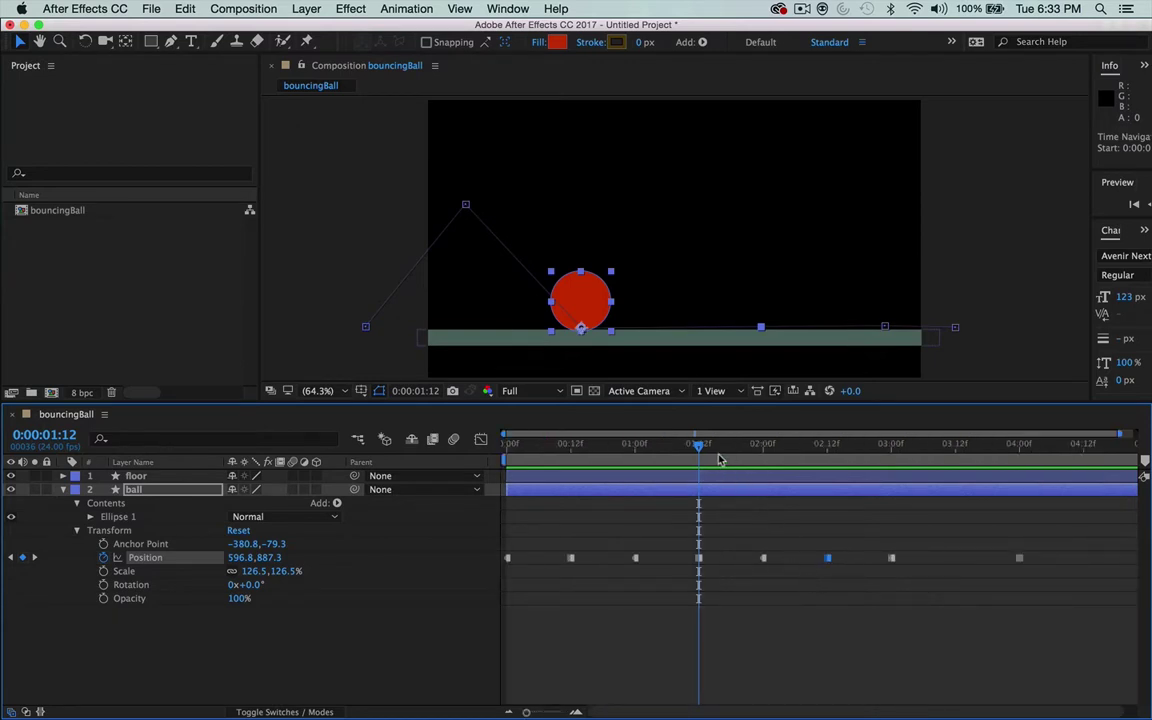
# Step: Try a second raised pose for the ball at 0:00:01:12, at about 920.5, 570, with the 0:00:02:00 floor contact shifted closer
pyautogui.moveTo(700, 452); pyautogui.dragTo(673, 455)
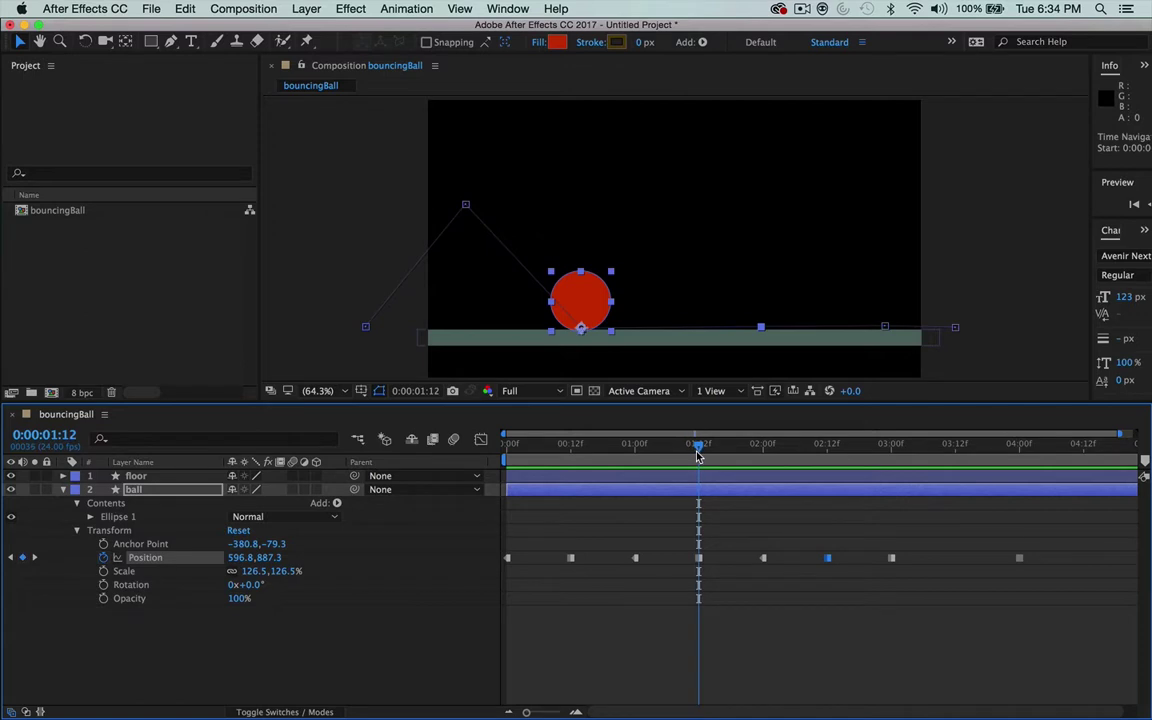
pyautogui.moveTo(596, 299); pyautogui.dragTo(689, 220)
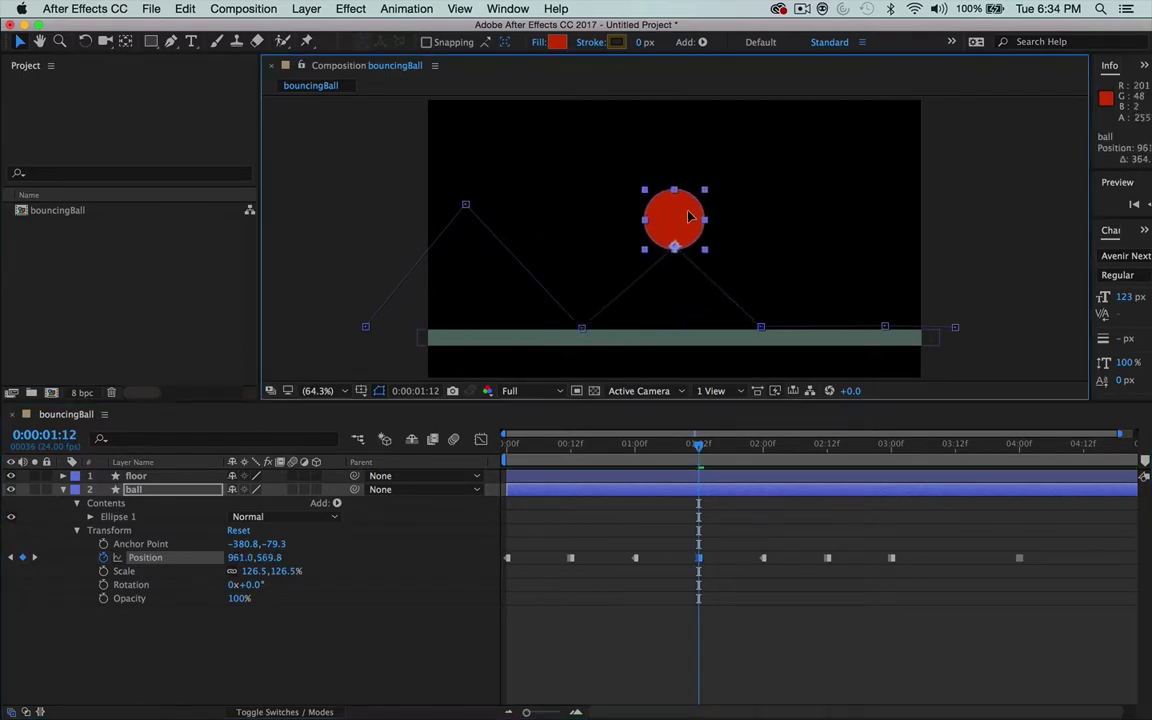
pyautogui.click(570, 444)
pyautogui.moveTo(680, 444); pyautogui.dragTo(762, 444)
pyautogui.click(765, 307)
pyautogui.moveTo(765, 307); pyautogui.dragTo(751, 307)
pyautogui.press('j')
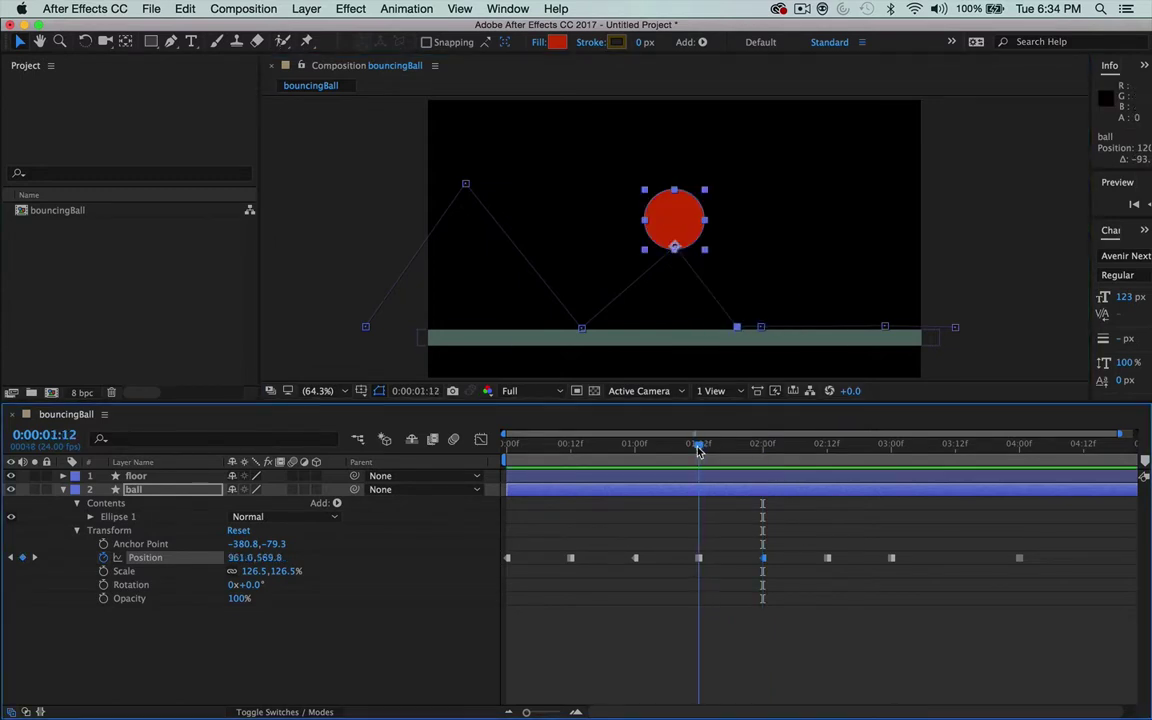
pyautogui.moveTo(682, 230); pyautogui.dragTo(671, 230)
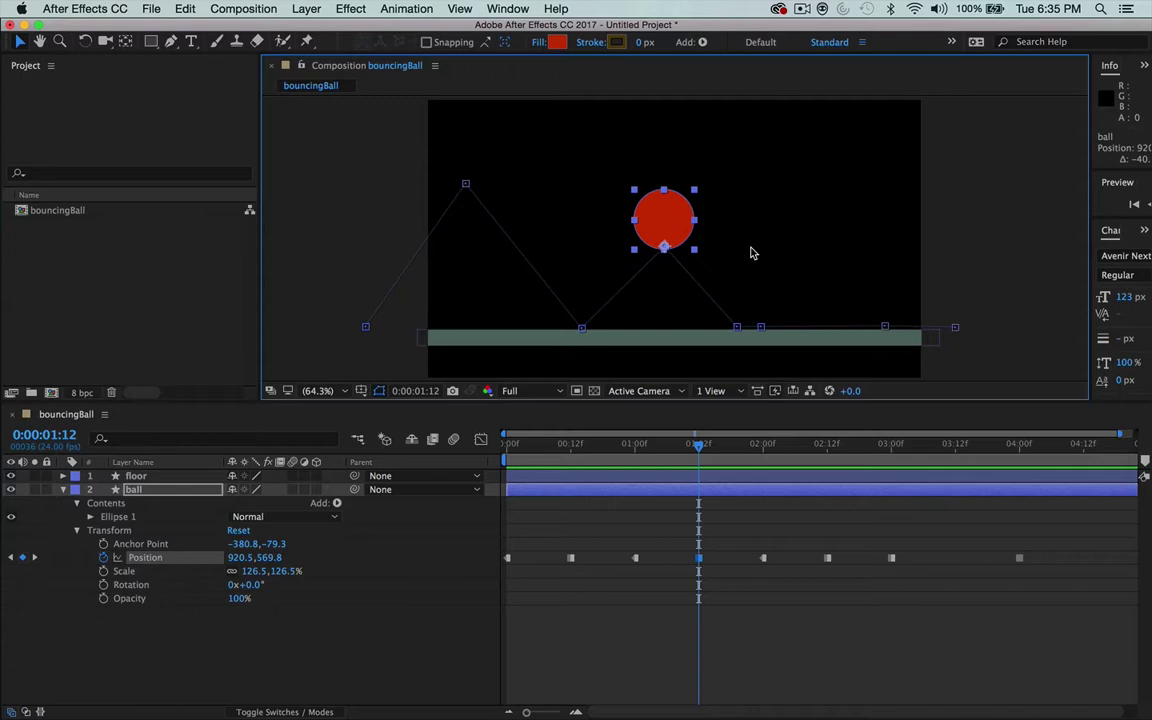
# Step: Undo the trial changes to the ball's poses at 0:00:00:12, 0:00:01:12 and 0:00:02:00
pyautogui.press('super+z')
pyautogui.press('super+z')
pyautogui.press('super+z')
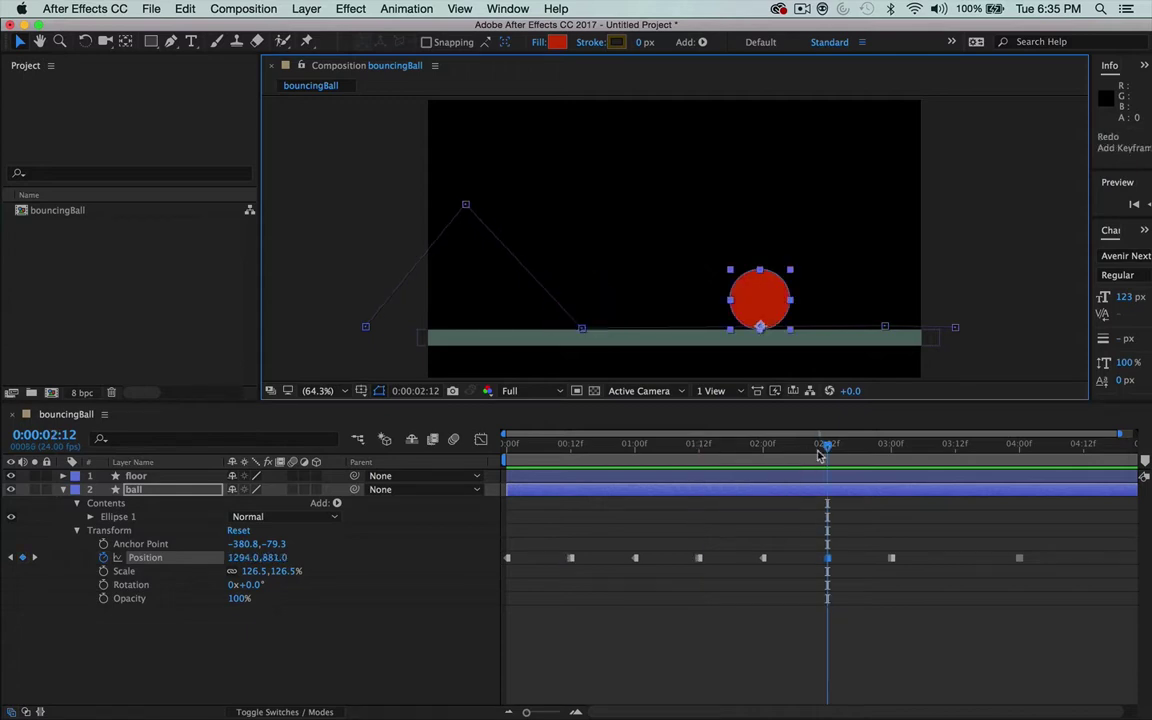
# Step: Raise the ball to about 889, 548 at 0:00:01:12 and to about 145.5, 346 at 0:00:00:12
pyautogui.moveTo(580, 300); pyautogui.dragTo(675, 230)
pyautogui.click(640, 447)
pyautogui.moveTo(640, 447); pyautogui.dragTo(571, 443)
pyautogui.moveTo(466, 174); pyautogui.dragTo(466, 159)
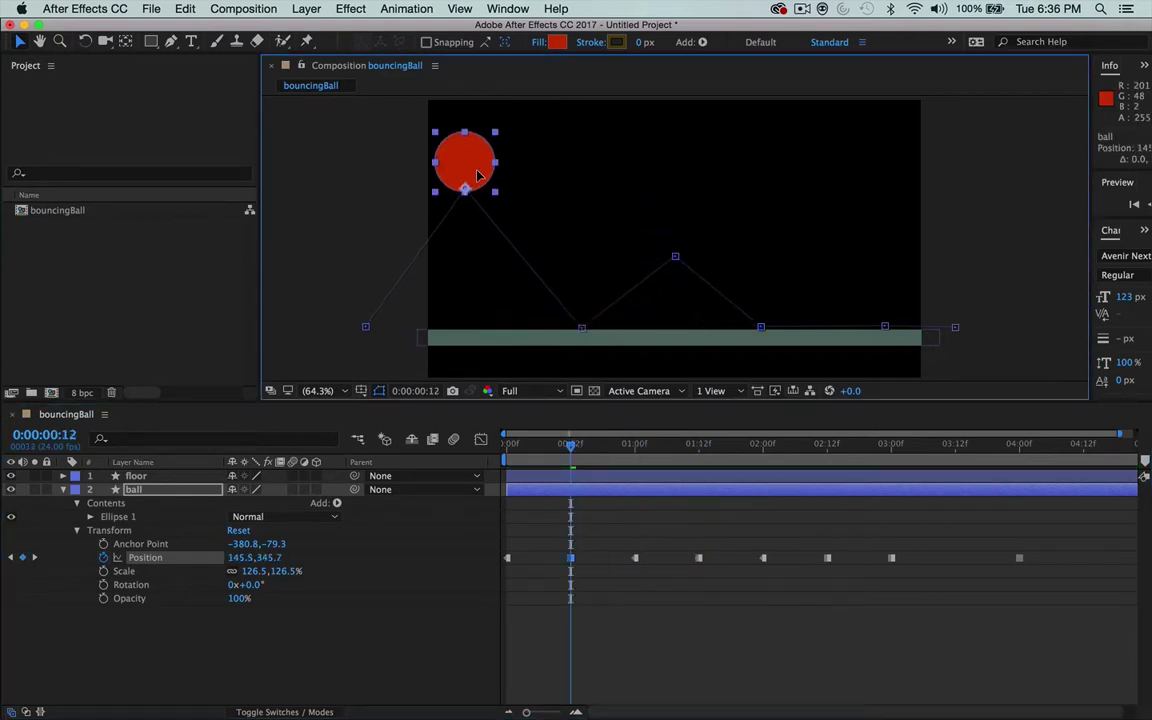
pyautogui.moveTo(571, 443); pyautogui.dragTo(698, 443)
pyautogui.click(686, 225)
pyautogui.moveTo(686, 225); pyautogui.dragTo(667, 209)
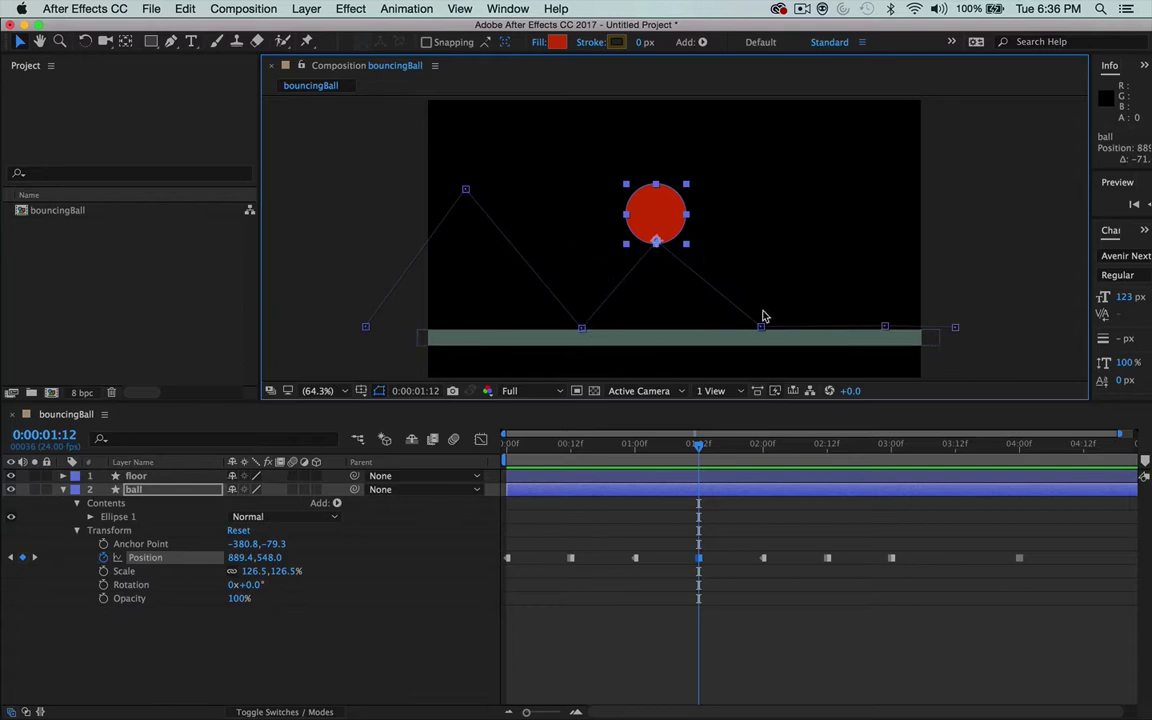
# Step: Try lifting the ball's 0:00:01:00 motion path point off the floor, and undo it
pyautogui.press('super+z')
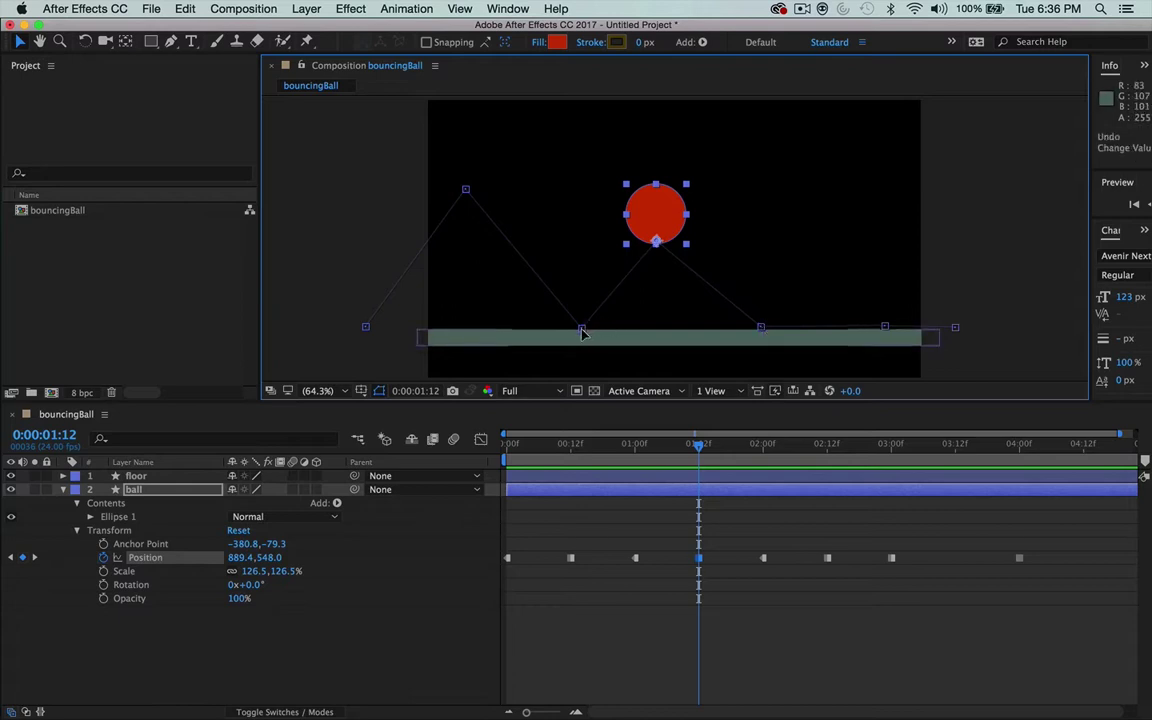
pyautogui.moveTo(586, 332); pyautogui.dragTo(597, 301)
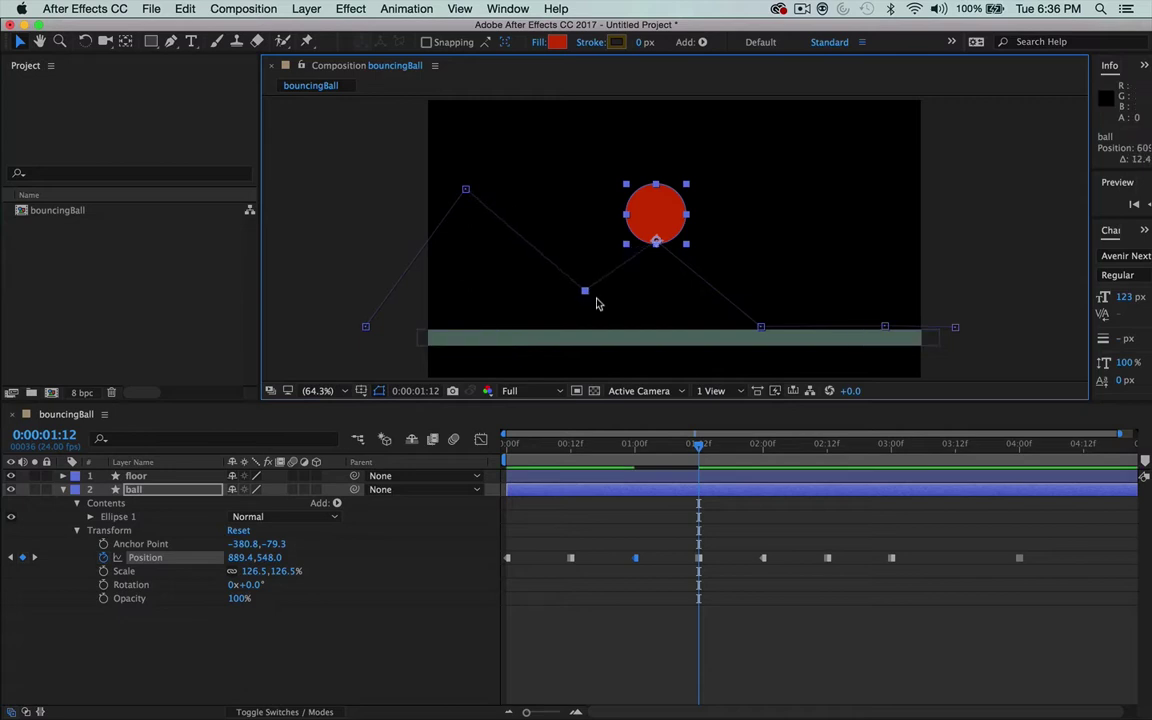
pyautogui.press('super+z')
# Step: Raise the ball's pose at 0:00:02:12 and shift the 0:00:02:00 floor contact to about 1375, 878
pyautogui.click(721, 326)
pyautogui.moveTo(721, 326); pyautogui.dragTo(805, 270)
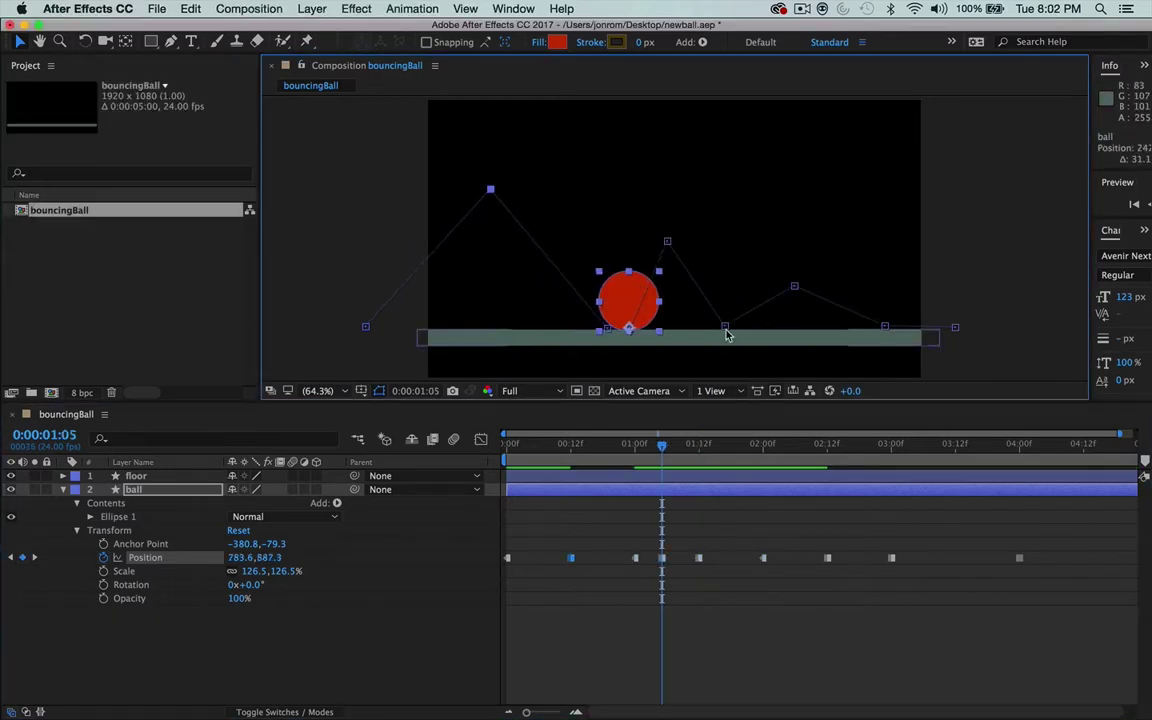
pyautogui.moveTo(725, 326); pyautogui.dragTo(782, 325)
# Step: Move the ball's 0:00:01:05 floor-contact keyframe to 0:00:01:00 and shift the raised 0:00:01:12 pose further along the composition
pyautogui.moveTo(668, 241); pyautogui.dragTo(702, 234)
pyautogui.moveTo(661, 446); pyautogui.dragTo(640, 446)
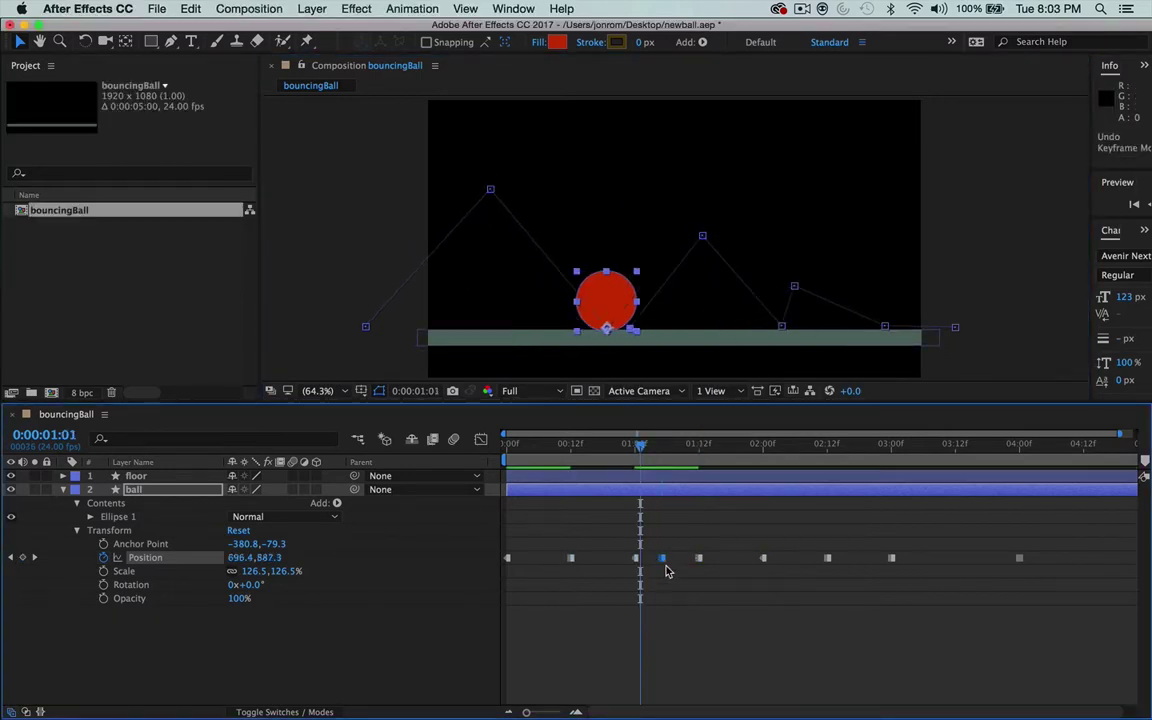
pyautogui.moveTo(662, 558); pyautogui.dragTo(635, 558)
pyautogui.moveTo(641, 446); pyautogui.dragTo(698, 447)
pyautogui.moveTo(714, 202); pyautogui.dragTo(721, 209)
pyautogui.press('k')
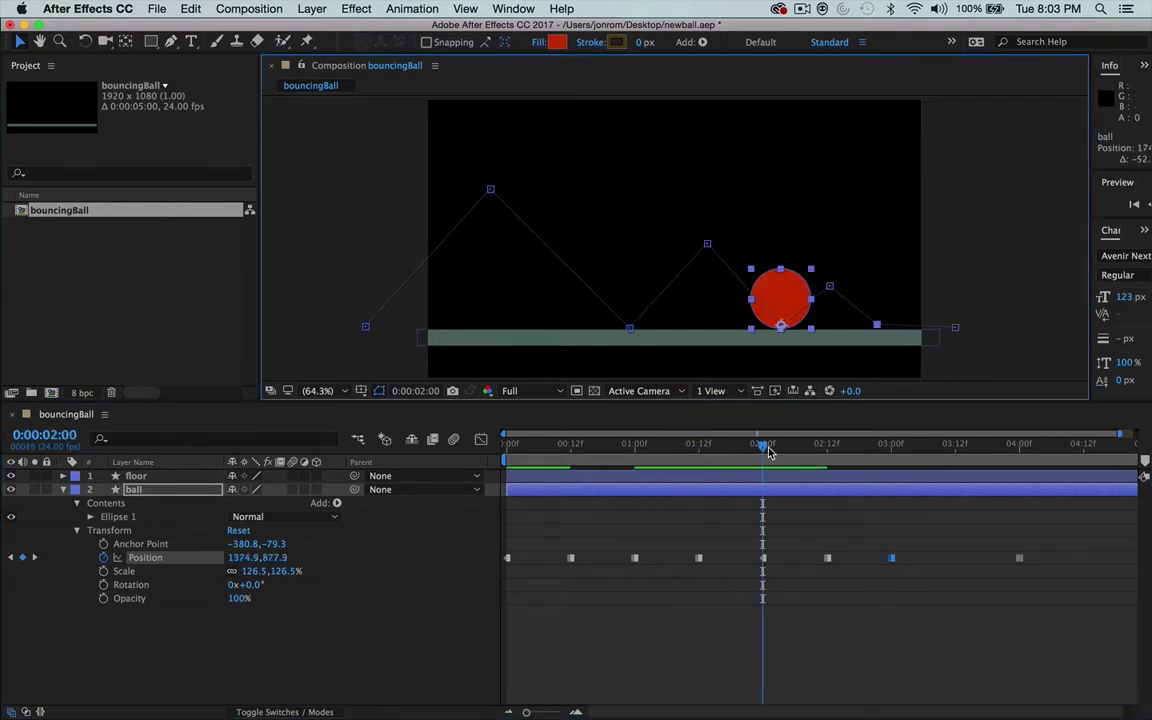
# Step: Preview the bouncing ball animation from near its start
pyautogui.moveTo(763, 445); pyautogui.dragTo(516, 458)
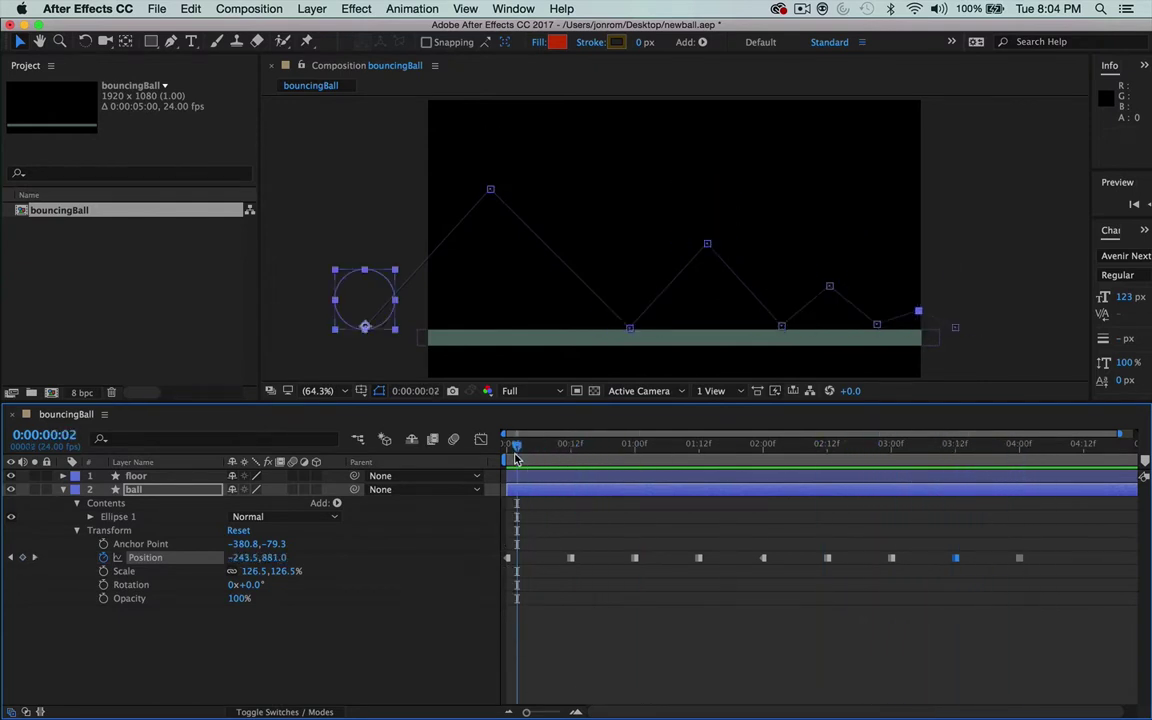
pyautogui.press('space')
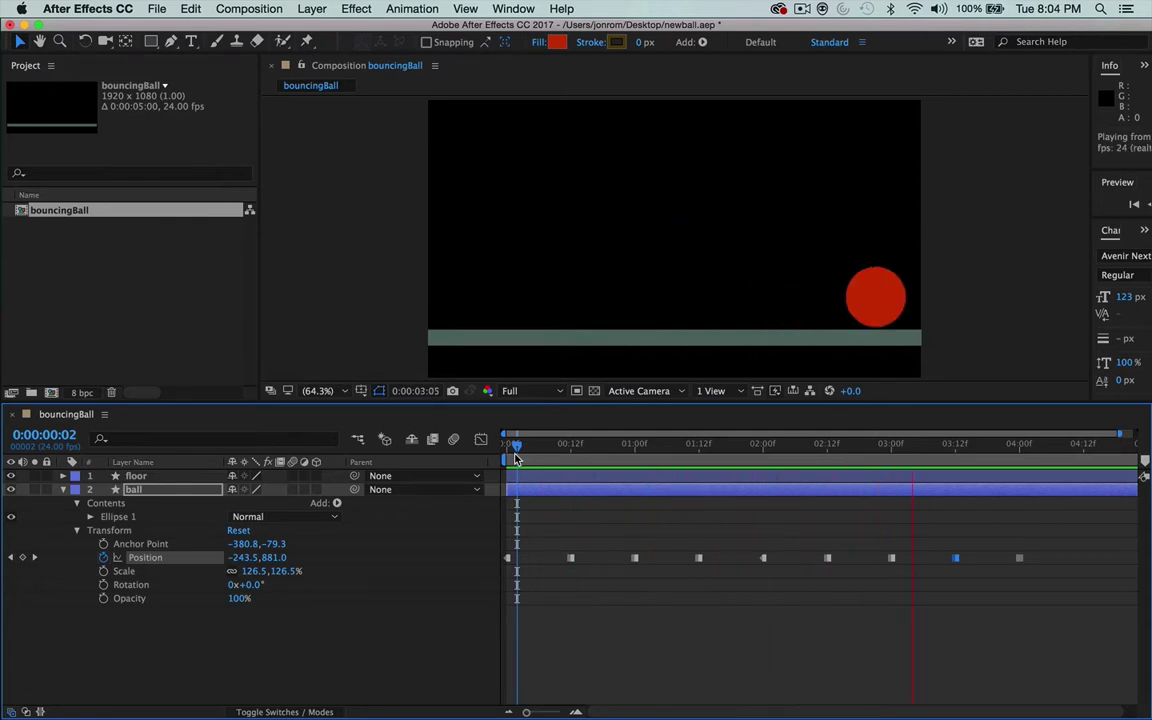
pyautogui.press('space')
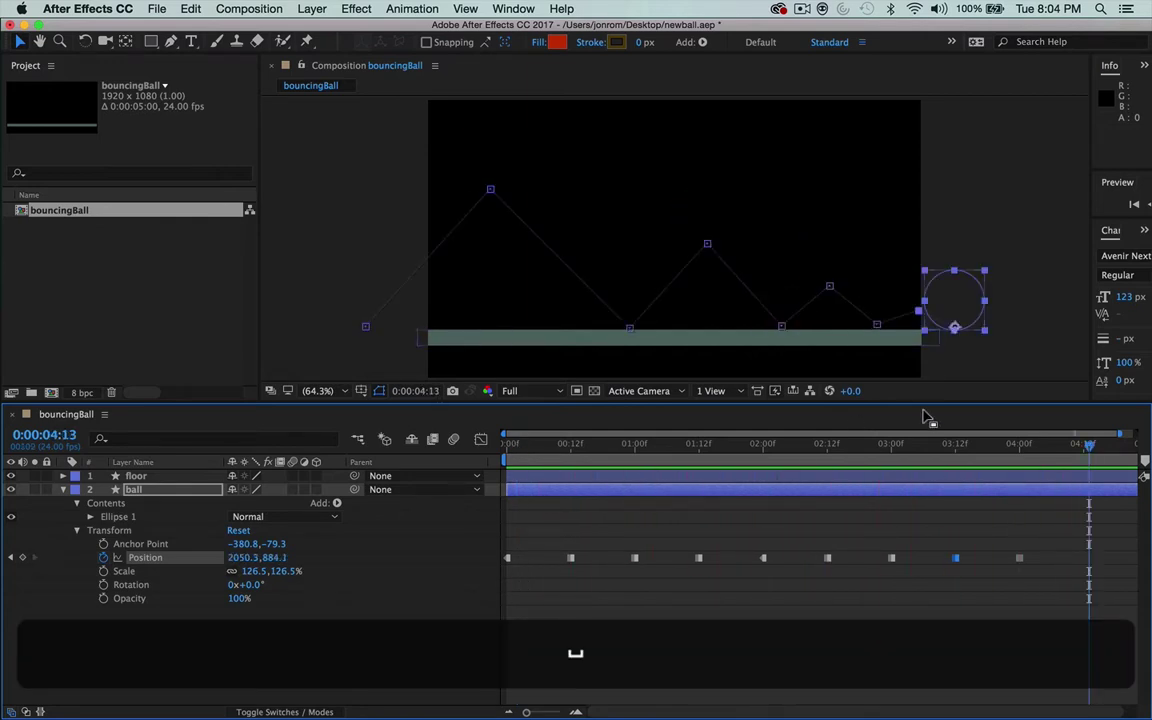
# Step: Lower the ball onto the floor at 0:00:03:00, to a Position of about 1745, 884
pyautogui.click(891, 446)
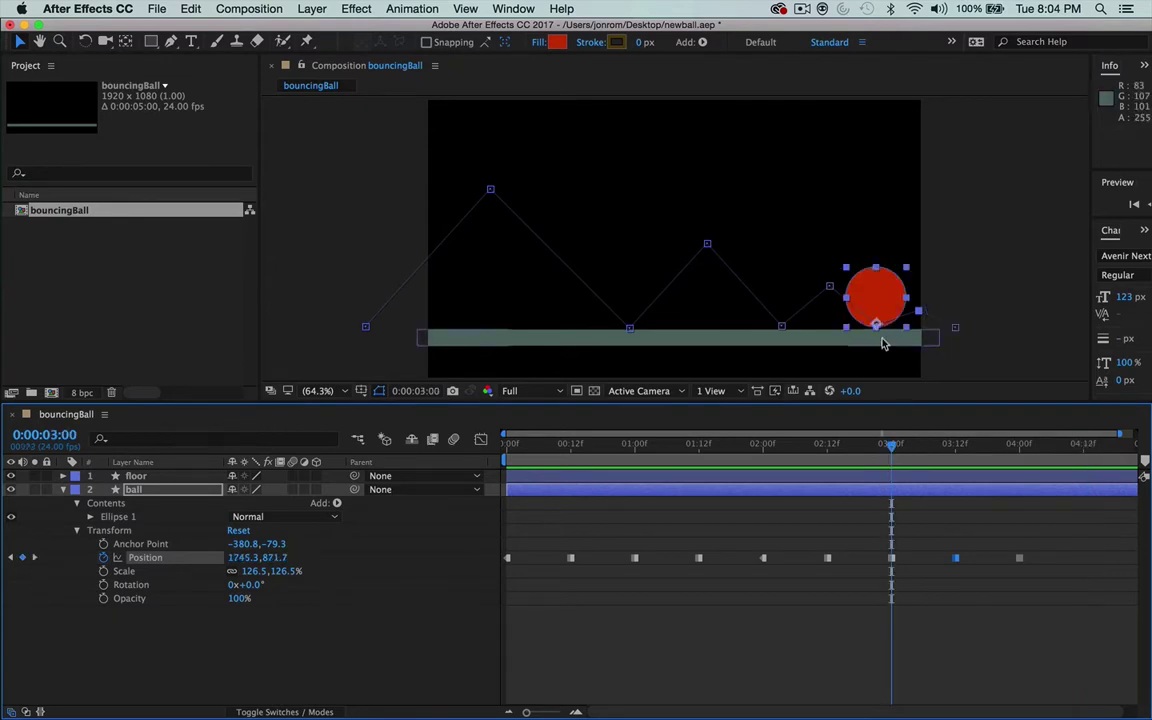
pyautogui.moveTo(876, 324); pyautogui.dragTo(877, 332)
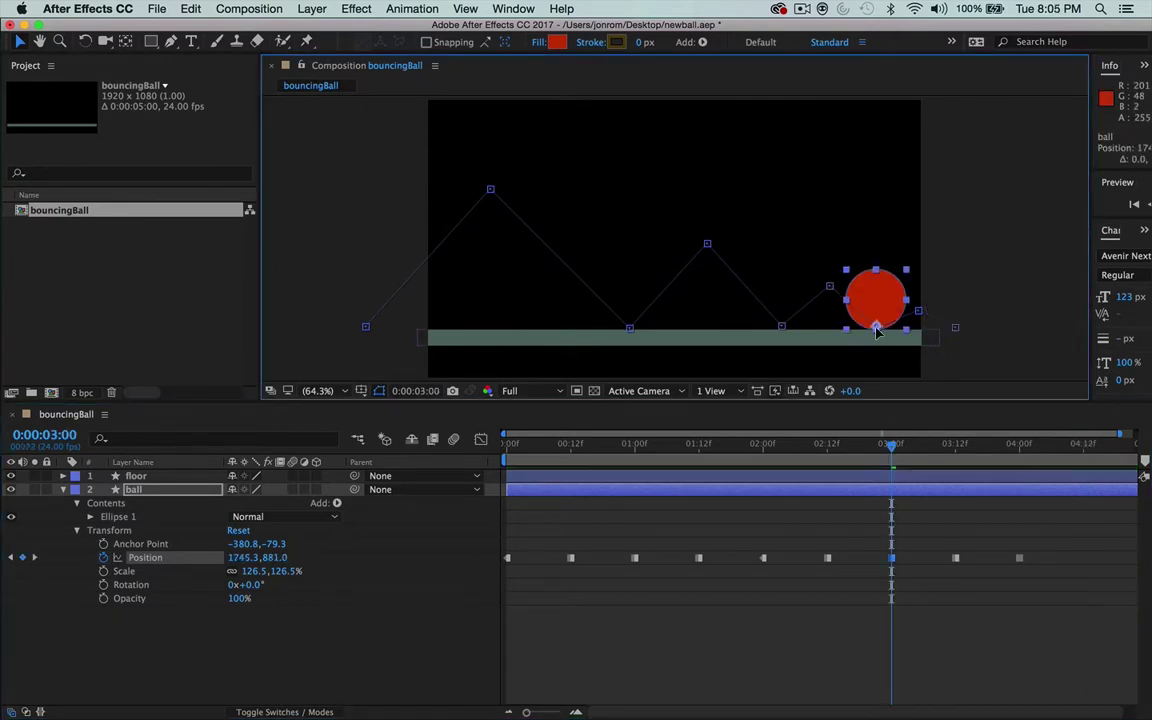
pyautogui.press('Up')
pyautogui.press('Up')
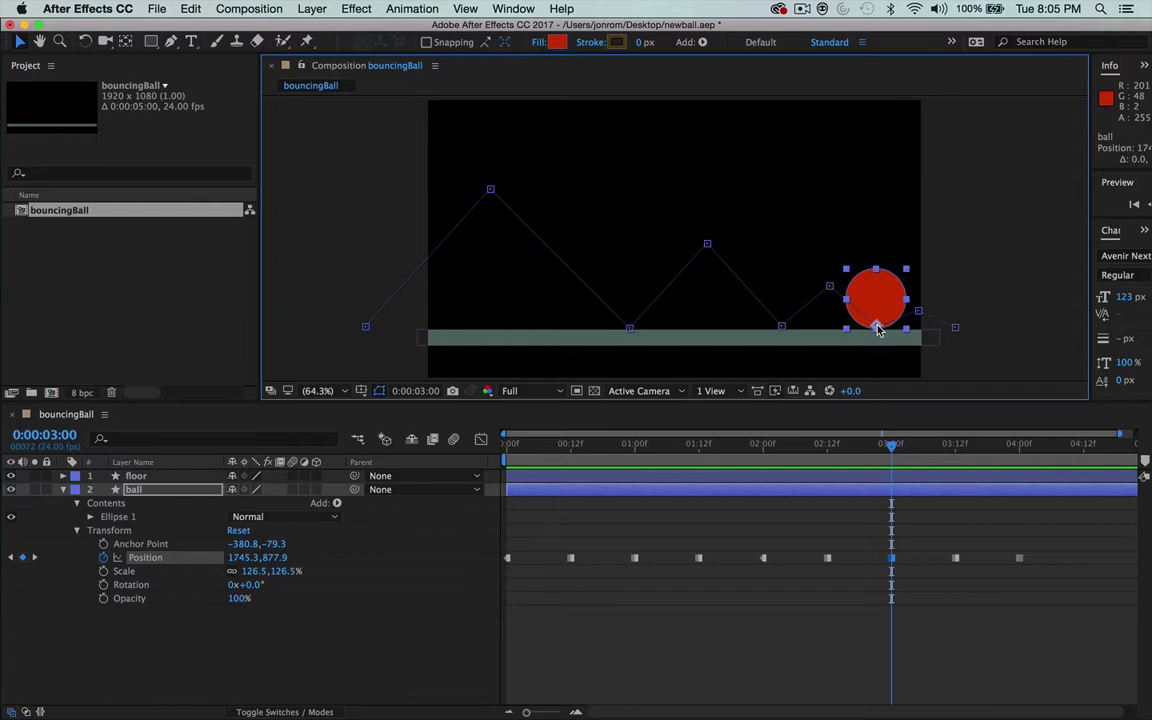
pyautogui.press('Down')
pyautogui.press('Down')
pyautogui.press('Down')
pyautogui.press('Down')
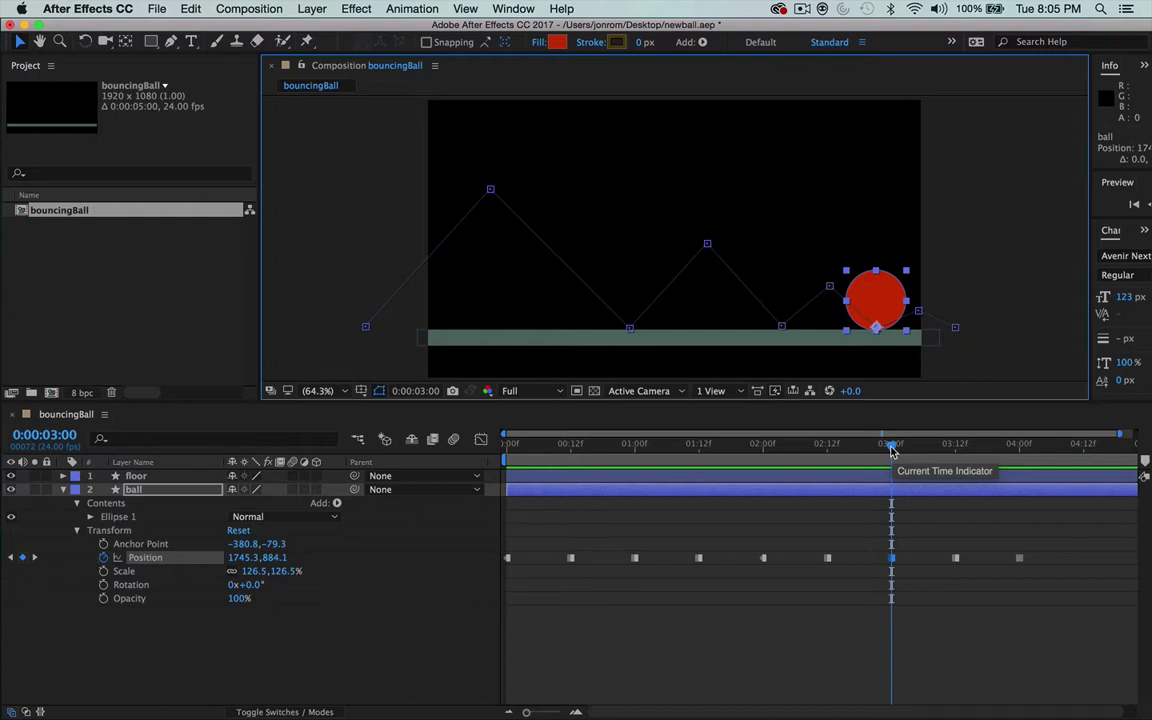
# Step: Keyframe in-between poses on the ball's first arc at 0:00:00:06 and 0:00:00:18, the second at about 541, 489
pyautogui.moveTo(889, 449); pyautogui.dragTo(542, 450)
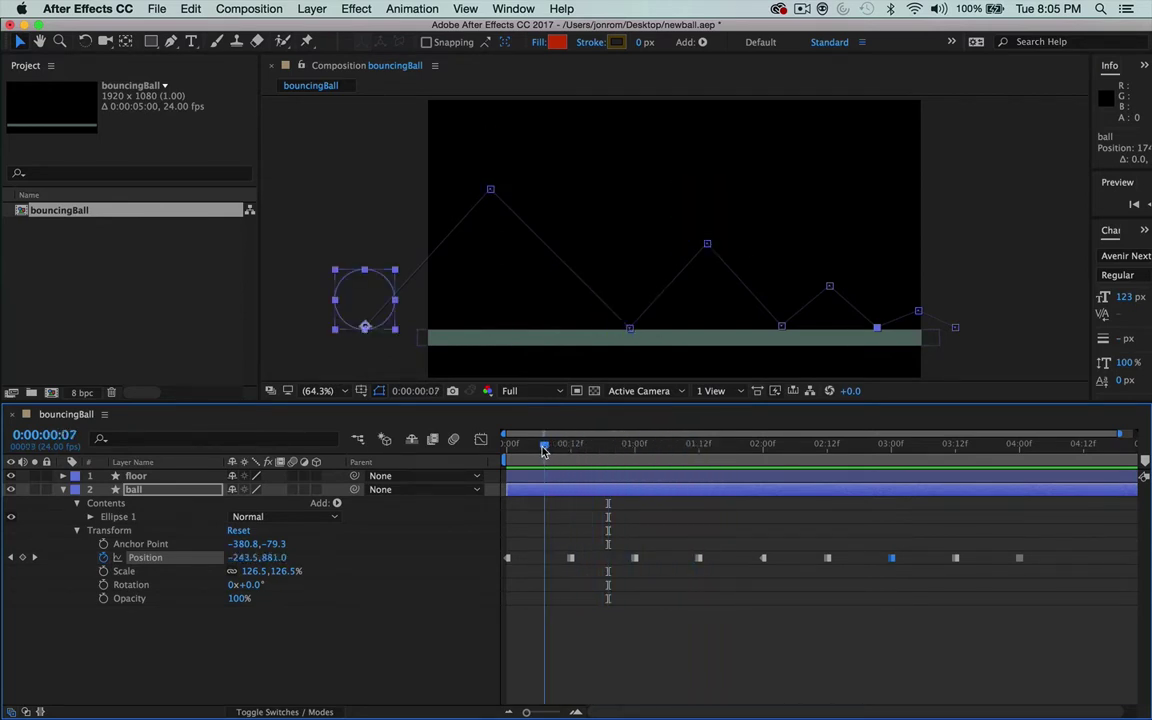
pyautogui.moveTo(373, 303); pyautogui.dragTo(429, 198)
pyautogui.moveTo(548, 450); pyautogui.dragTo(602, 450)
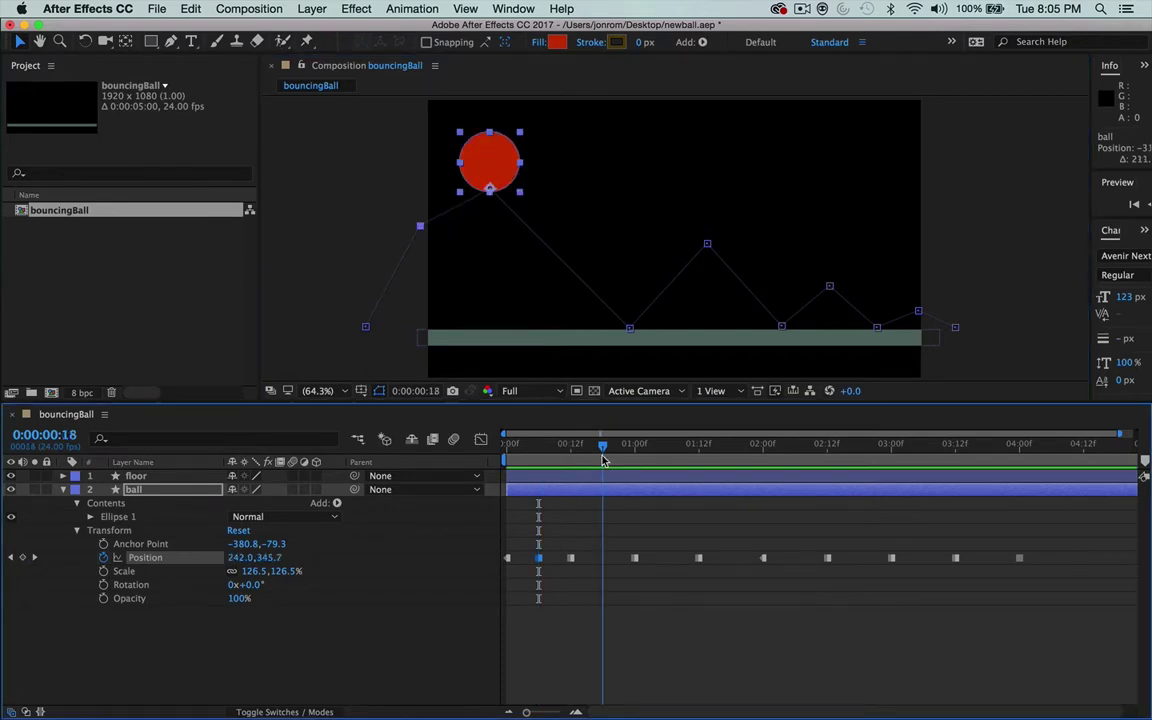
pyautogui.moveTo(488, 162); pyautogui.dragTo(566, 199)
pyautogui.click(629, 328)
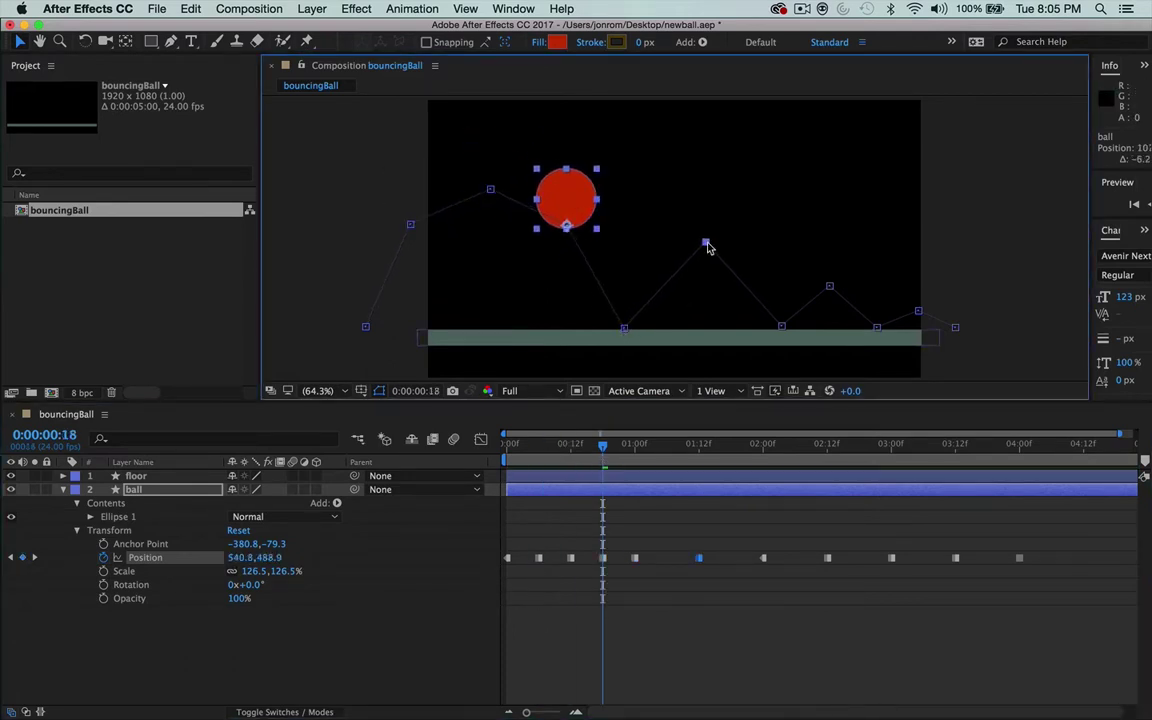
# Step: Keyframe in-between poses on the ball's second arc at 0:00:01:06 and 0:00:01:18, the second at about 1260, 638
pyautogui.moveTo(602, 447); pyautogui.dragTo(666, 447)
pyautogui.moveTo(682, 259); pyautogui.dragTo(674, 237)
pyautogui.moveTo(668, 447); pyautogui.dragTo(730, 447)
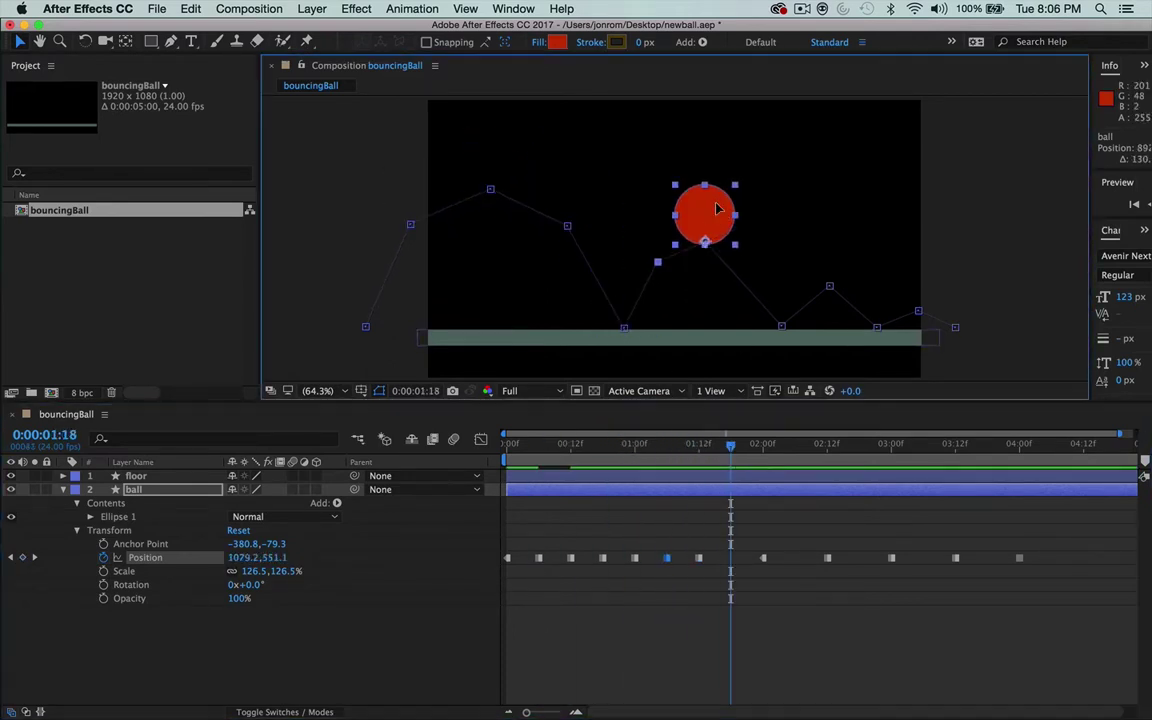
pyautogui.moveTo(705, 215); pyautogui.dragTo(750, 238)
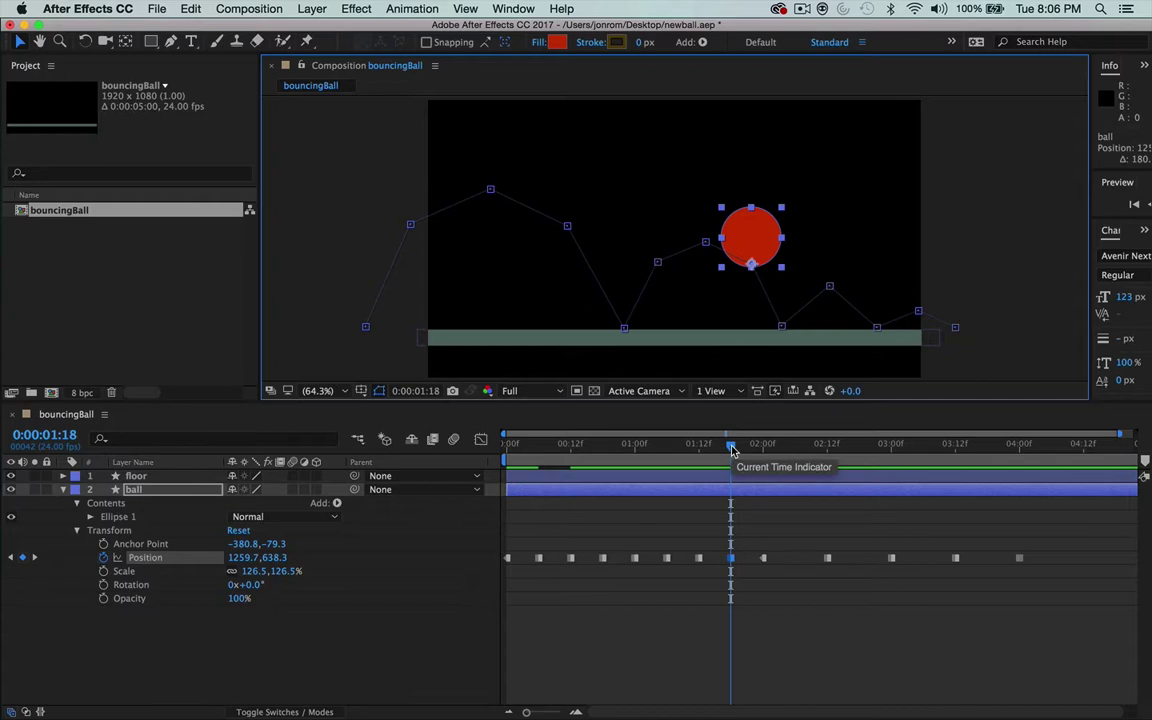
# Step: Keyframe in-between poses on the ball's third arc at 0:00:02:06, about 1456, 760, and at 0:00:02:18, about 1671, 757
pyautogui.moveTo(733, 450); pyautogui.dragTo(766, 461)
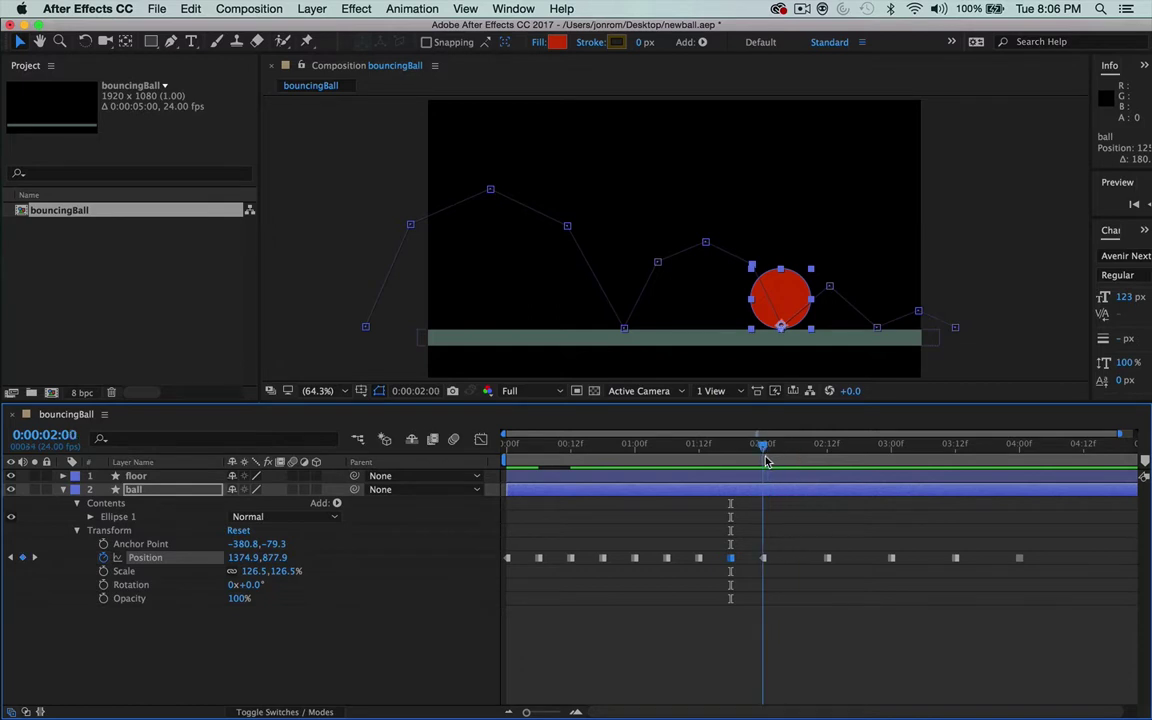
pyautogui.moveTo(766, 461); pyautogui.dragTo(796, 472)
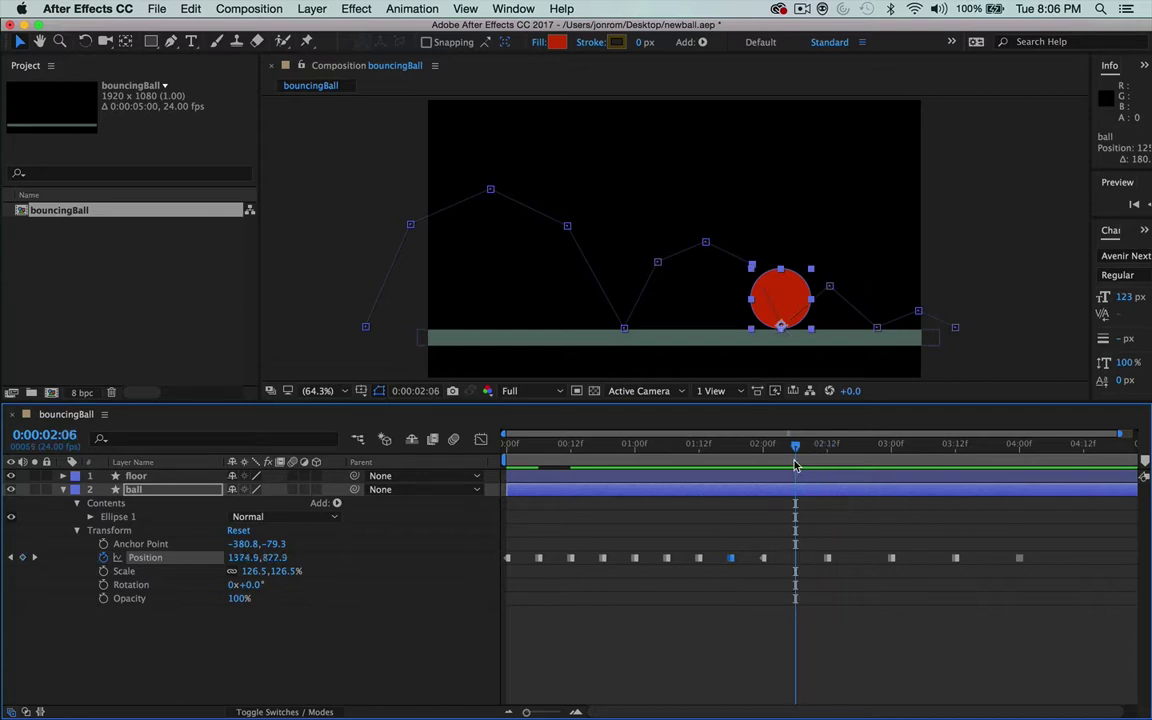
pyautogui.moveTo(788, 290); pyautogui.dragTo(810, 263)
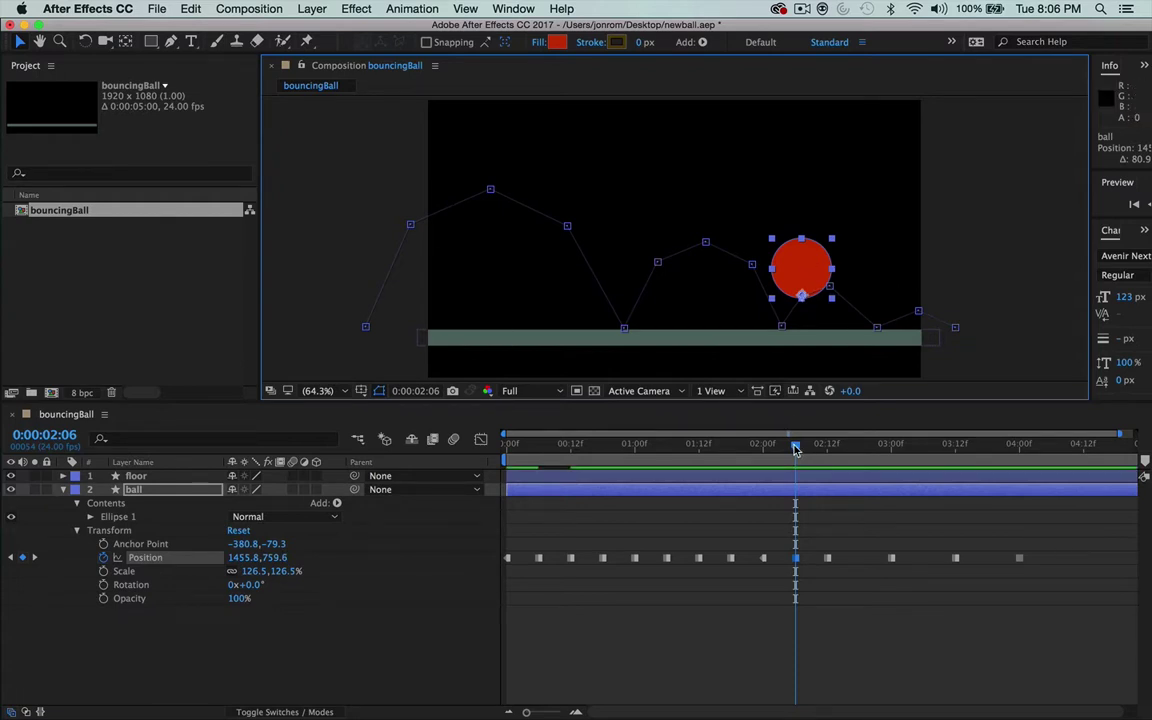
pyautogui.moveTo(795, 449); pyautogui.dragTo(859, 452)
pyautogui.moveTo(838, 258); pyautogui.dragTo(869, 265)
# Step: Keyframe in-between poses on the ball's last arc at 0:00:03:06 and 0:00:03:18
pyautogui.moveTo(859, 447); pyautogui.dragTo(923, 447)
pyautogui.moveTo(894, 303); pyautogui.dragTo(912, 293)
# Step: Preview the bouncing ball animation from the start with all in-between poses in place
pyautogui.moveTo(923, 447); pyautogui.dragTo(487, 457)
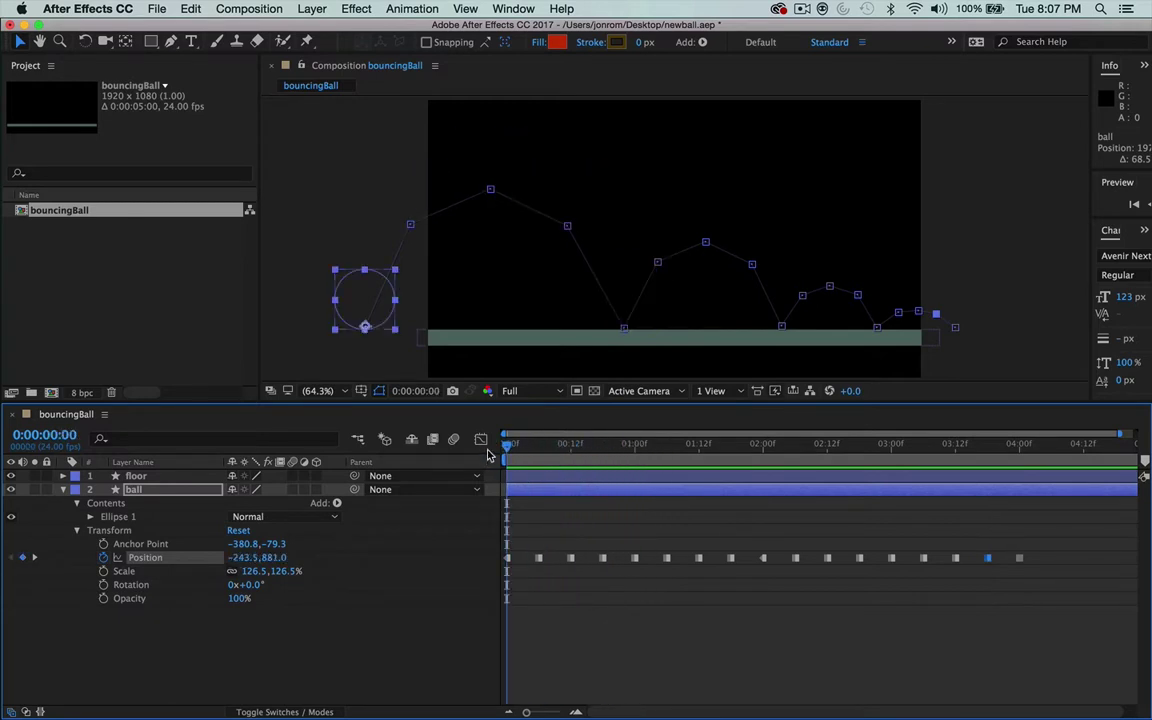
pyautogui.press('space')
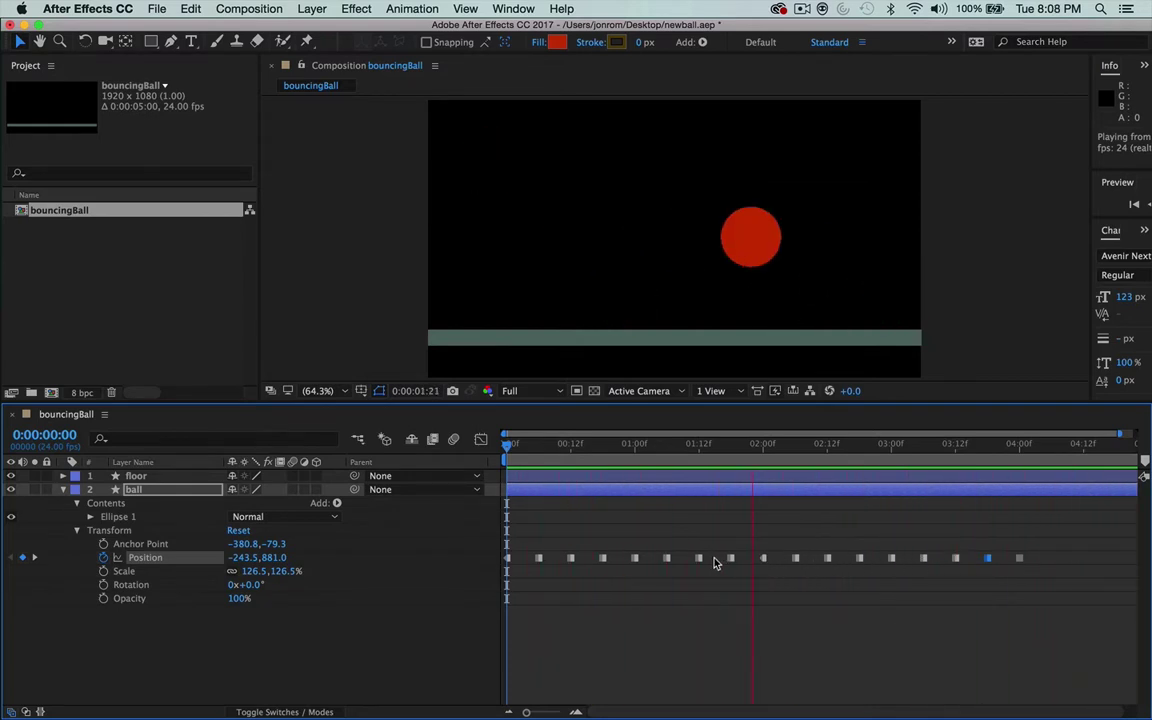
pyautogui.press('space')
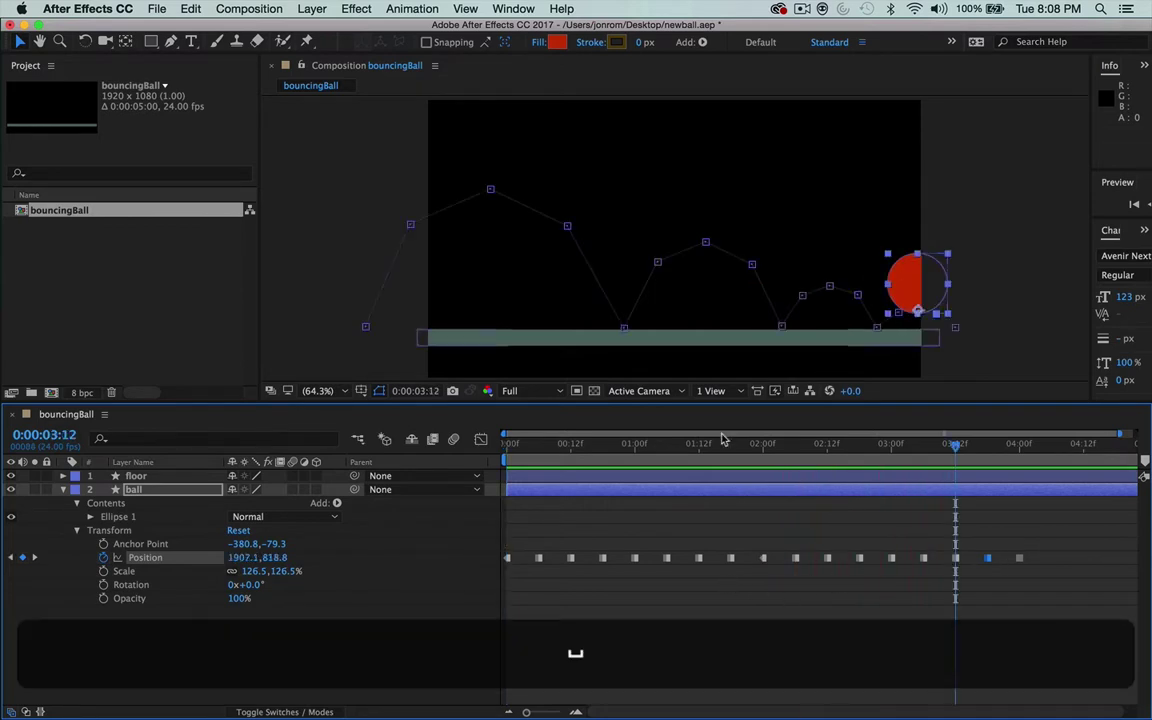
# Step: Retime the second arc's Position keyframes to five-frame spacing at 0:00:01:05, 0:00:01:10 and 0:00:01:15
pyautogui.click(800, 455)
pyautogui.moveTo(800, 455); pyautogui.dragTo(694, 447)
pyautogui.moveTo(699, 560)
pyautogui.mouseDown()
pyautogui.moveTo(689, 560)
pyautogui.moveTo(714, 558)
pyautogui.mouseUp()
pyautogui.moveTo(694, 445); pyautogui.dragTo(762, 520)
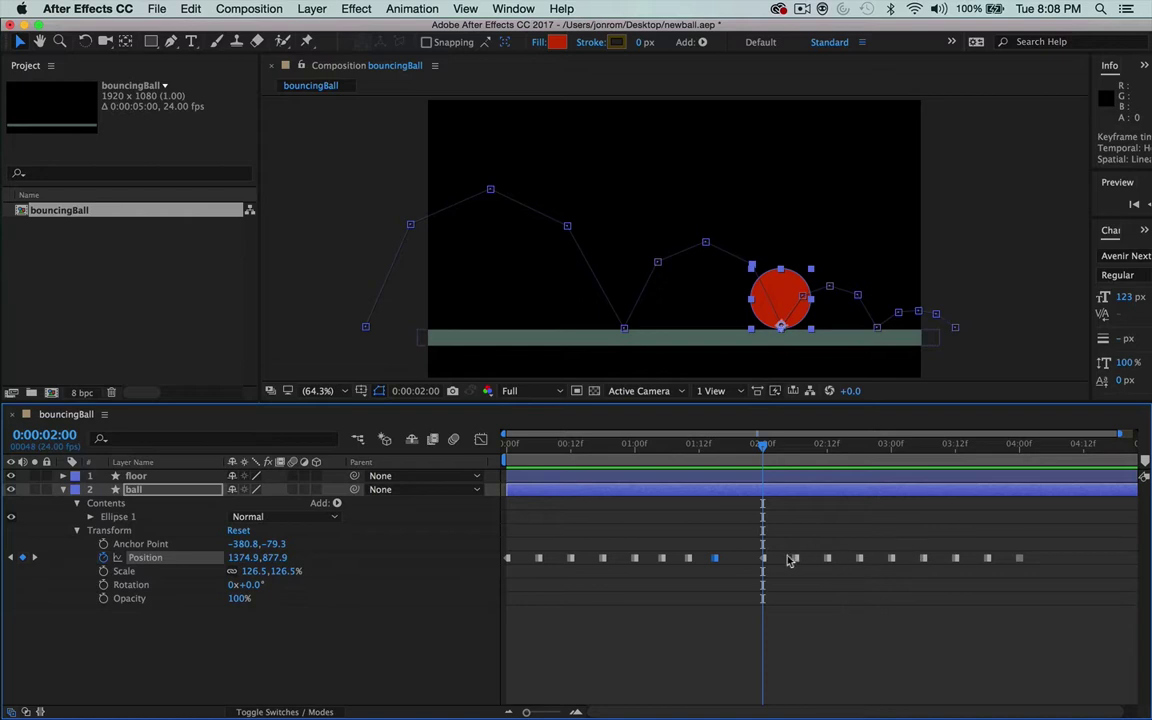
# Step: Try nudging the Position keyframes from 0:00:02:00 to 0:00:02:18 earlier and later by single frames
pyautogui.moveTo(745, 550)
pyautogui.mouseDown()
pyautogui.moveTo(795, 572)
pyautogui.moveTo(838, 574)
pyautogui.moveTo(771, 557)
pyautogui.moveTo(878, 578)
pyautogui.mouseUp()
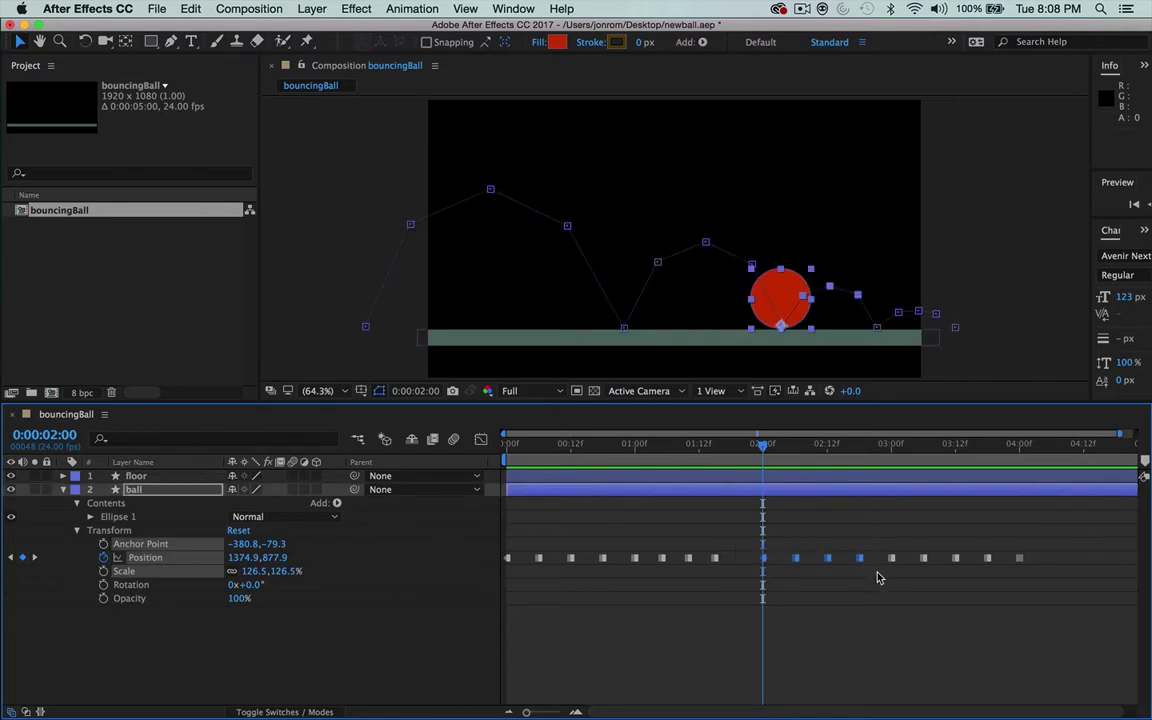
pyautogui.press('alt')
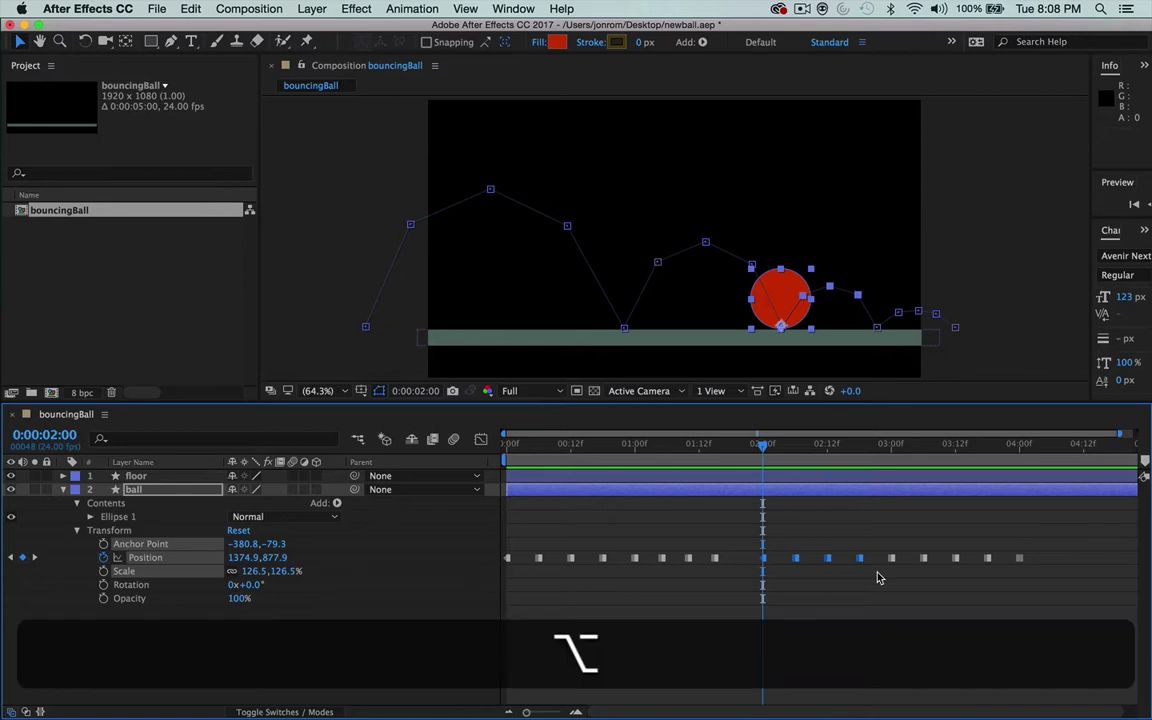
pyautogui.hotkey('alt', 'Left')
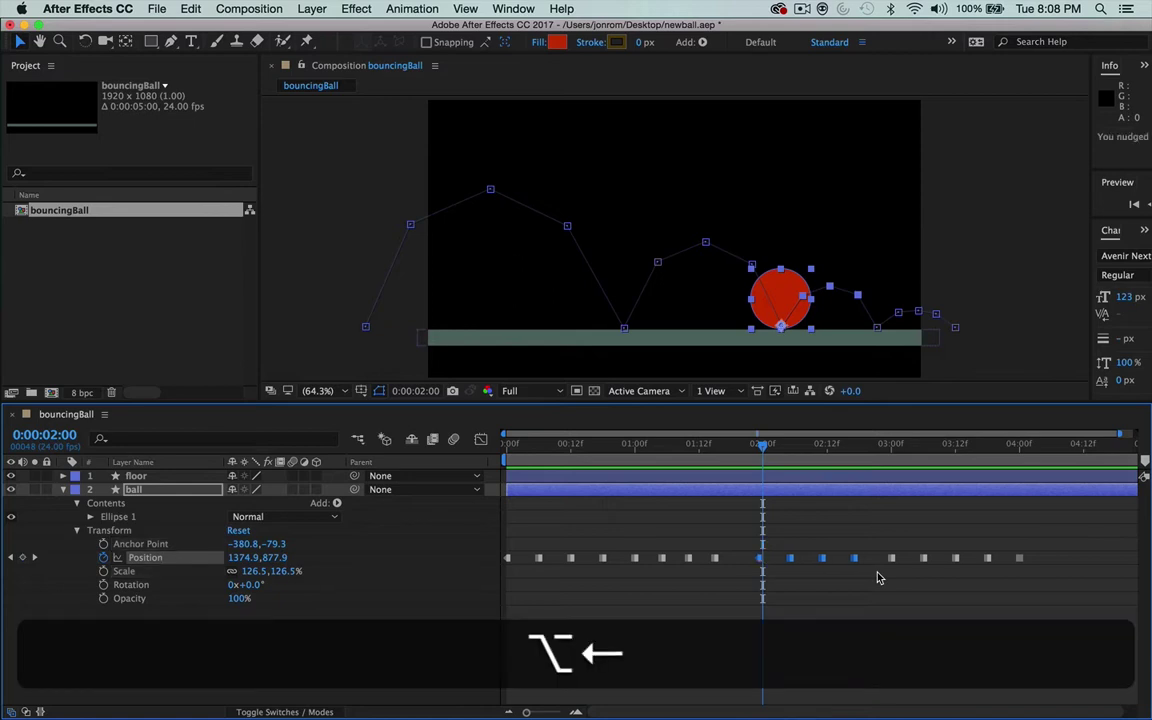
pyautogui.hotkey('alt', 'Right')
pyautogui.hotkey('alt', 'Right')
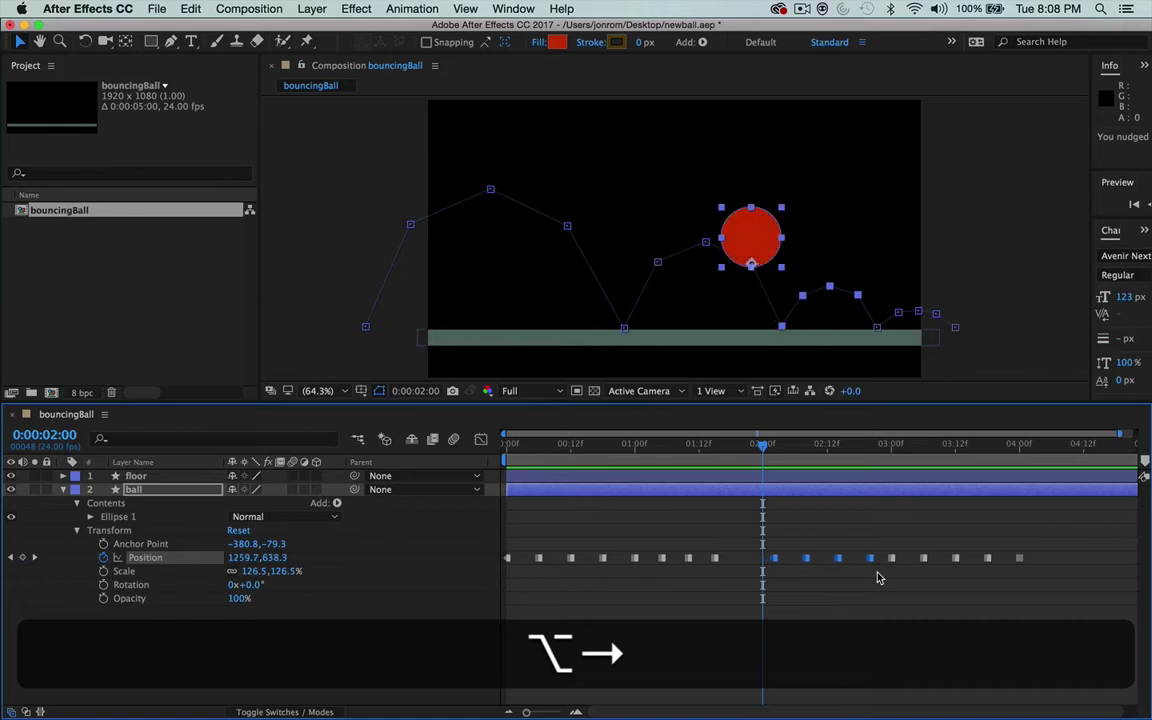
pyautogui.hotkey('alt', 'Left')
pyautogui.hotkey('alt', 'Left')
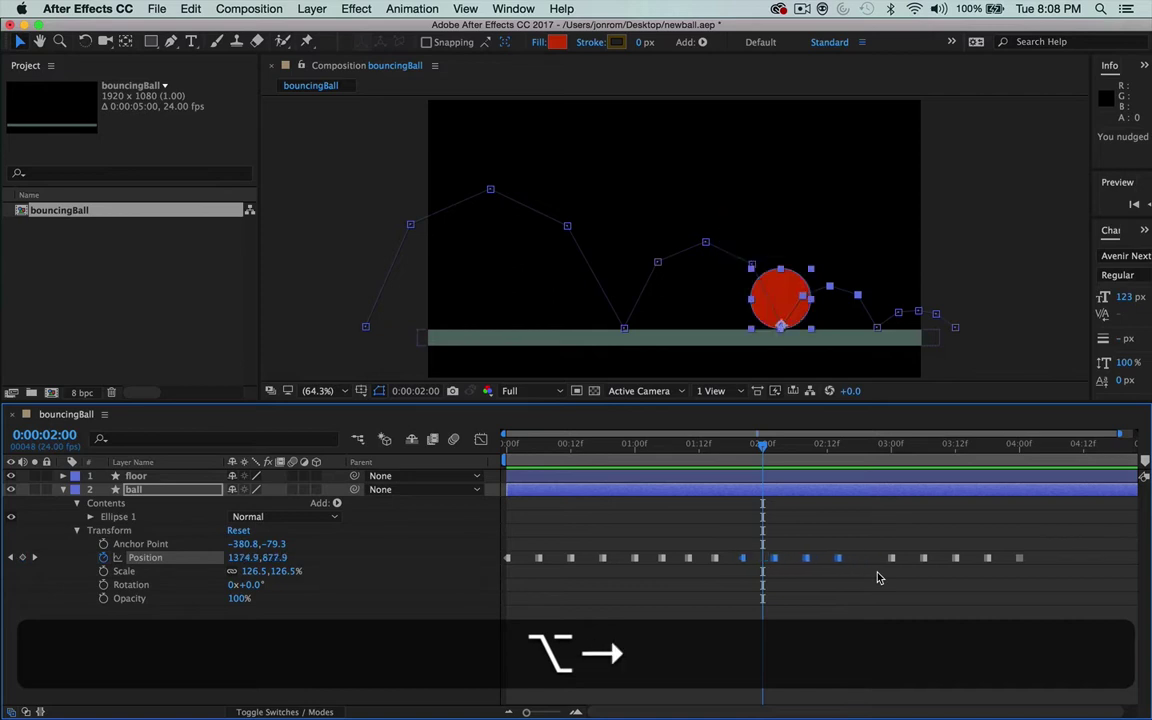
pyautogui.hotkey('alt', 'Right')
pyautogui.hotkey('alt', 'Left')
pyautogui.hotkey('alt', 'Left')
# Step: Try shifting the last Position keyframe at 0:00:04:00 later and earlier in ten-frame jumps
pyautogui.click(1019, 557)
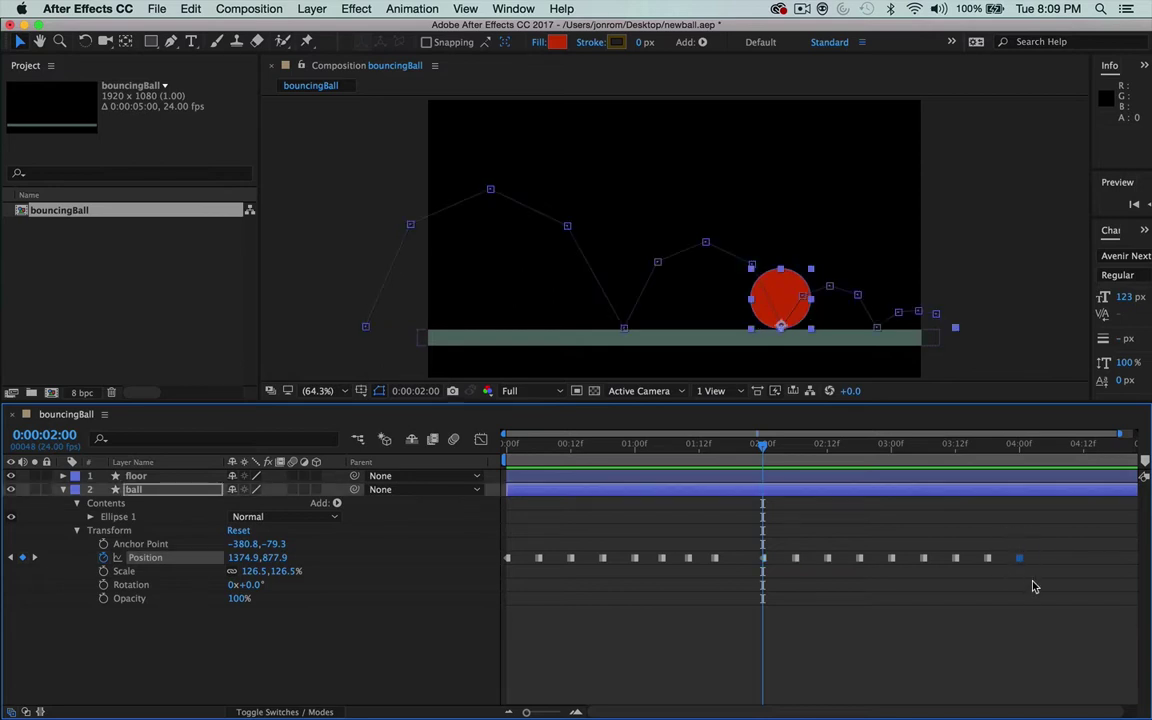
pyautogui.press('alt')
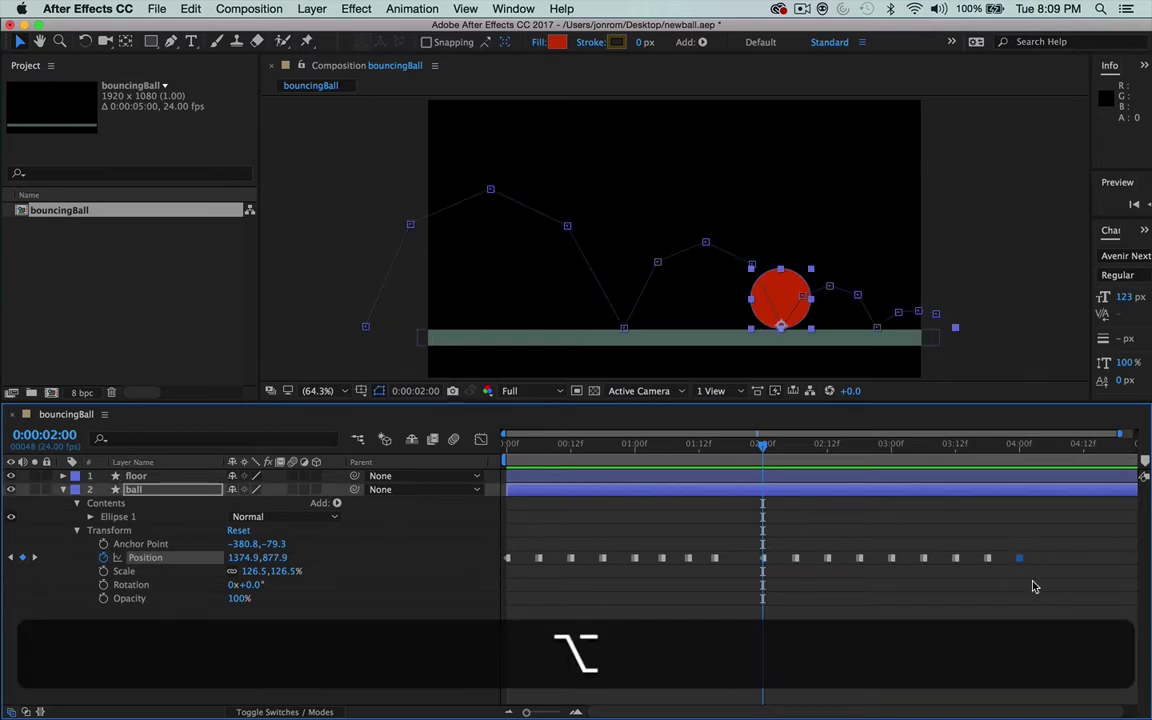
pyautogui.hotkey('alt', 'shift', 'Right')
pyautogui.hotkey('alt', 'shift', 'Right')
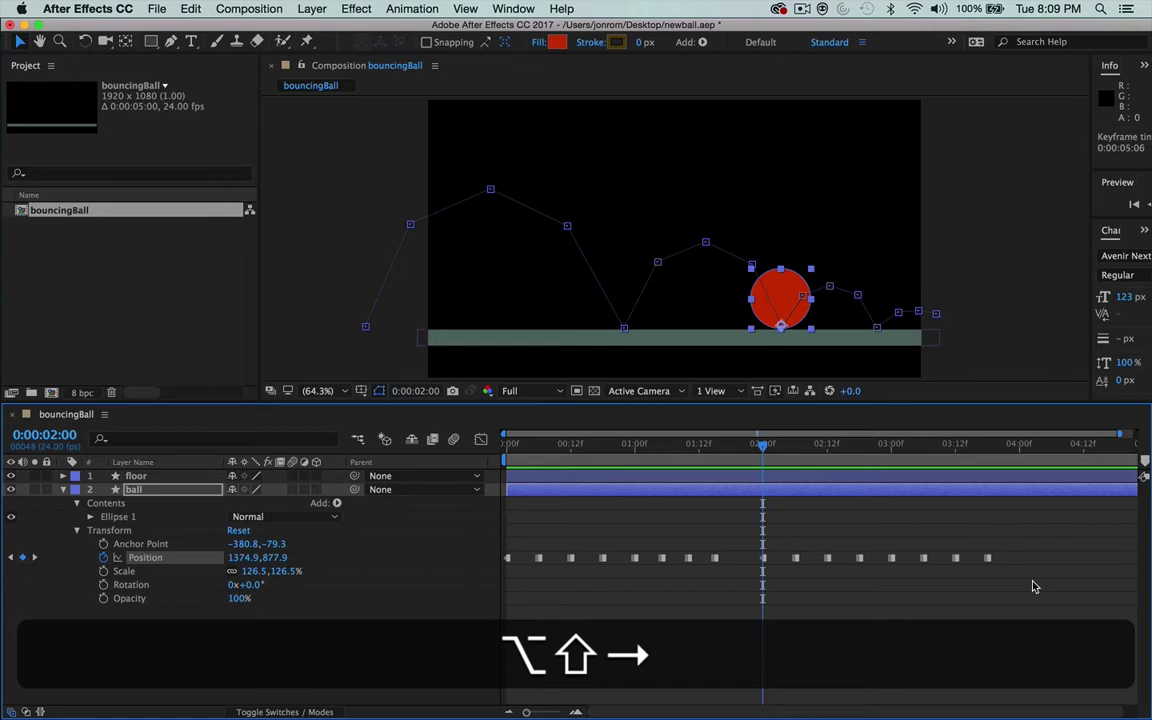
pyautogui.hotkey('alt', 'shift', 'Right')
pyautogui.hotkey('alt', 'shift', 'Left')
pyautogui.hotkey('alt', 'shift', 'Left')
pyautogui.hotkey('alt', 'shift', 'Left')
pyautogui.hotkey('alt', 'shift', 'Right')
pyautogui.hotkey('alt', 'shift', 'Left')
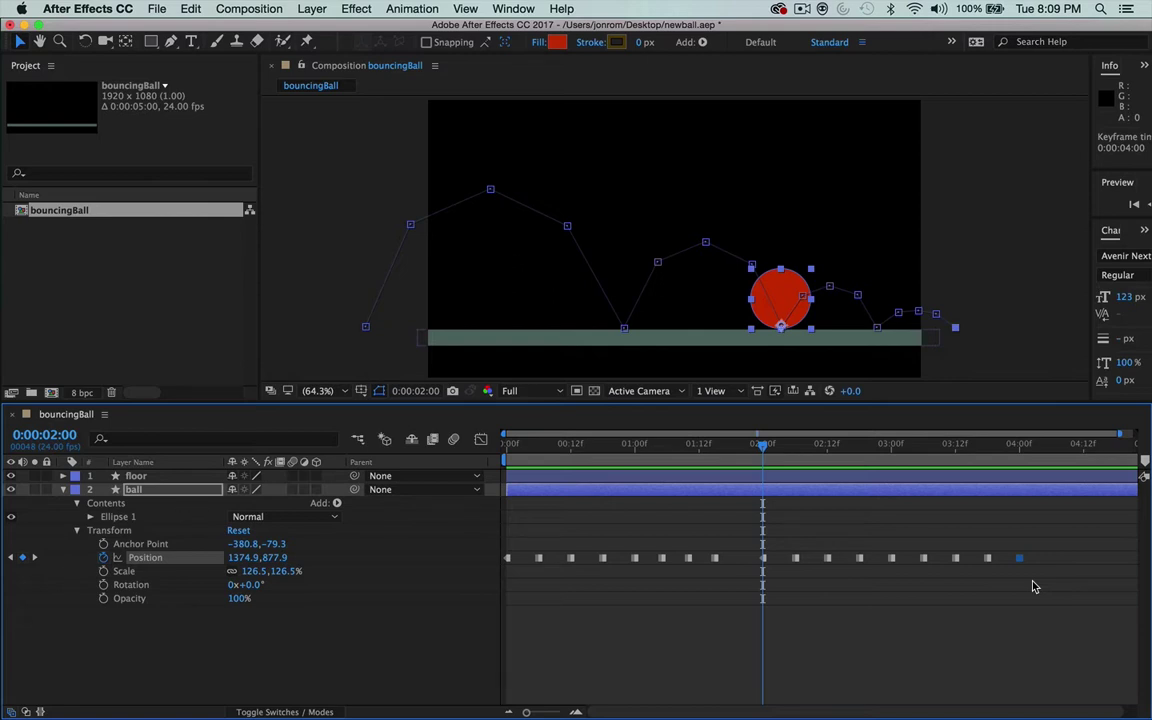
# Step: Move the floor contact ending the second arc to 0:00:01:20 and the following pose to 0:00:02:01, shifting the remaining keyframes earlier
pyautogui.click(1035, 587)
pyautogui.moveTo(763, 444)
pyautogui.mouseDown()
pyautogui.moveTo(522, 447)
pyautogui.moveTo(767, 452)
pyautogui.mouseUp()
pyautogui.moveTo(742, 537); pyautogui.dragTo(815, 571)
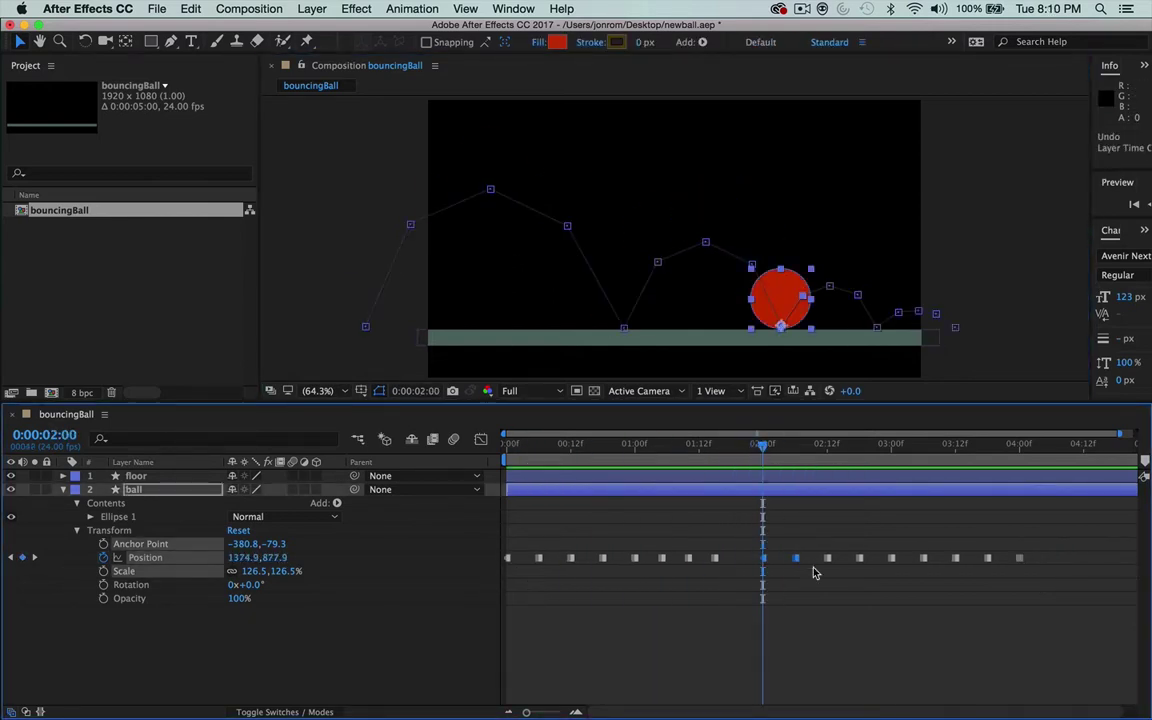
pyautogui.press('alt+super+z')
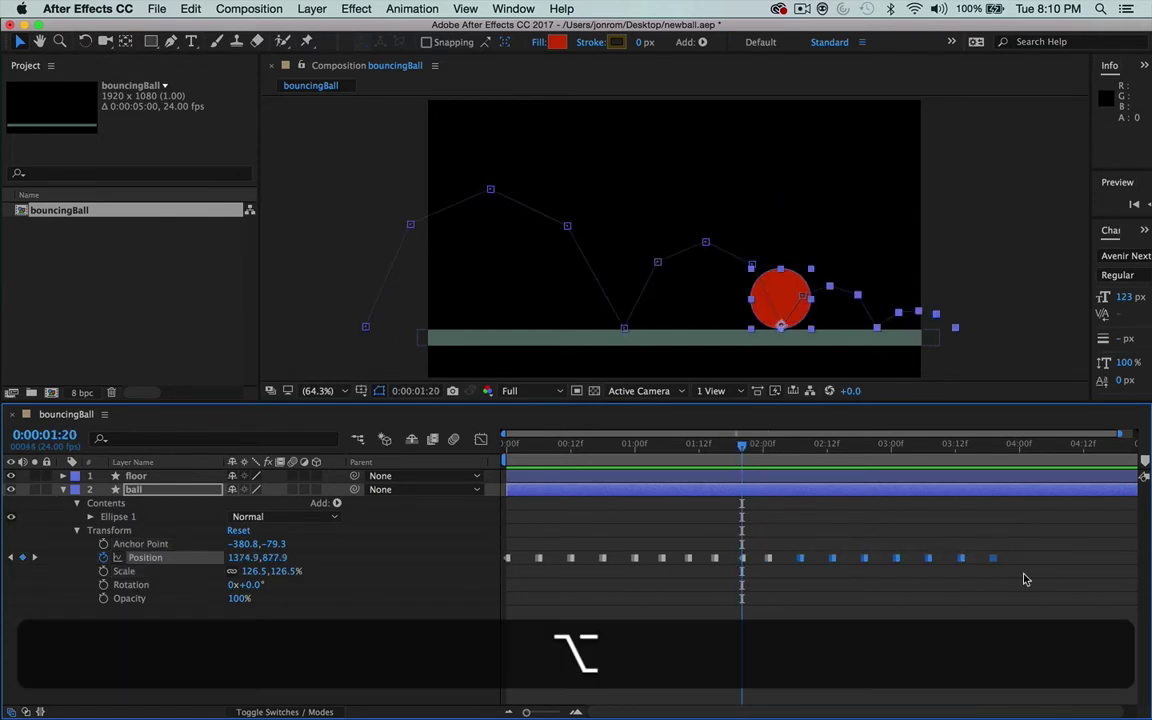
# Step: Retime the remaining Position keyframes to 0:00:02:06 and 0:00:02:11, with four-frame spacing from there to 0:00:03:07
pyautogui.click(820, 448)
pyautogui.moveTo(822, 450); pyautogui.dragTo(848, 450)
pyautogui.hotkey('alt', 'Left')
pyautogui.hotkey('alt', 'Left')
pyautogui.hotkey('alt', 'Left')
pyautogui.moveTo(992, 540); pyautogui.dragTo(941, 558)
pyautogui.hotkey('alt', 'Left')
pyautogui.hotkey('alt', 'Left')
pyautogui.hotkey('alt', 'Left')
pyautogui.hotkey('alt', 'Left')
# Step: Preview the retimed bouncing ball animation from the start several times
pyautogui.moveTo(848, 446); pyautogui.dragTo(485, 444)
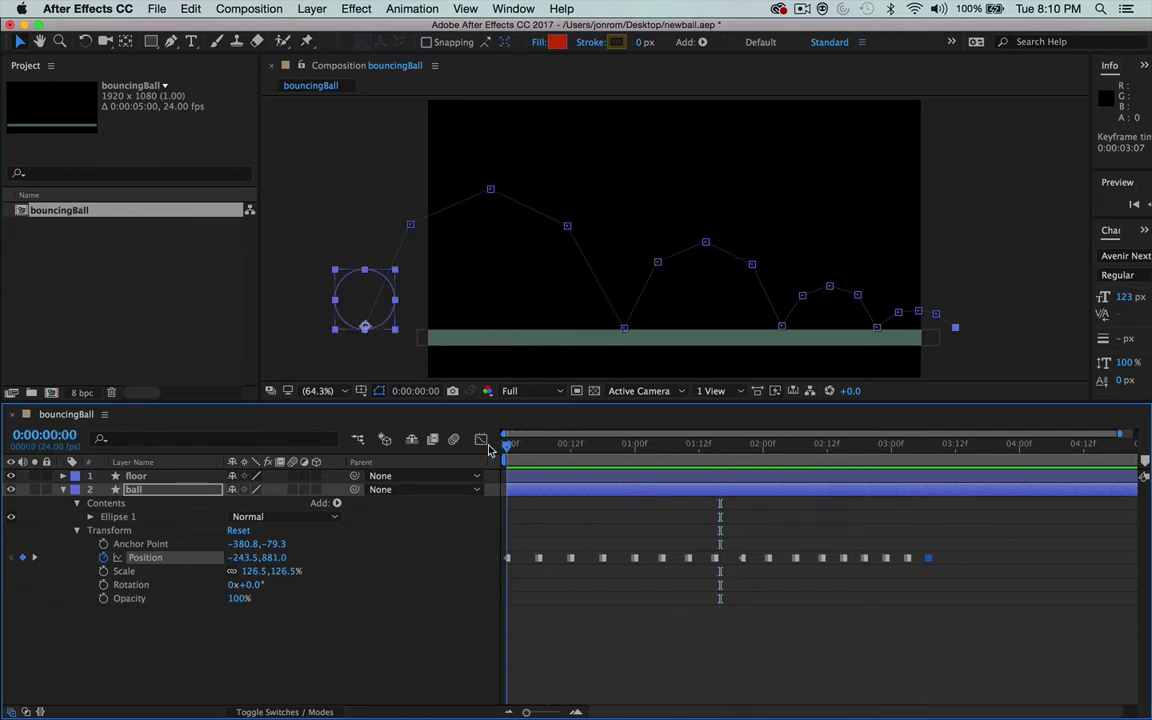
pyautogui.hotkey('ctrl', '0')
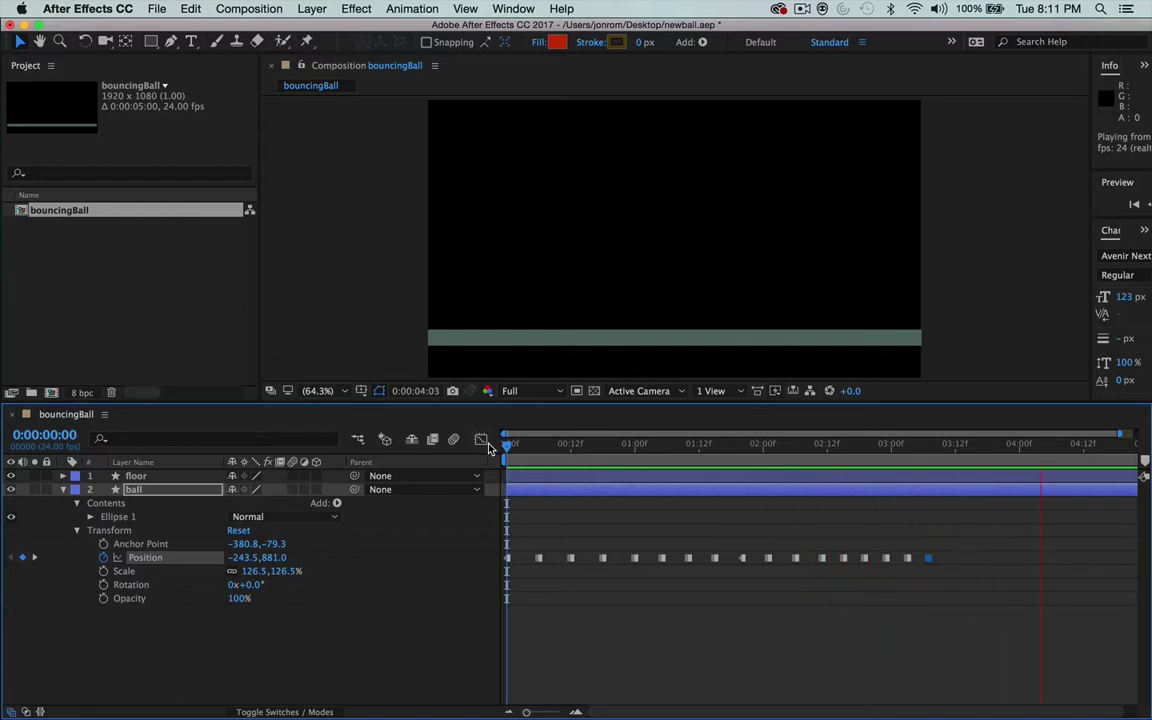
pyautogui.press('space')
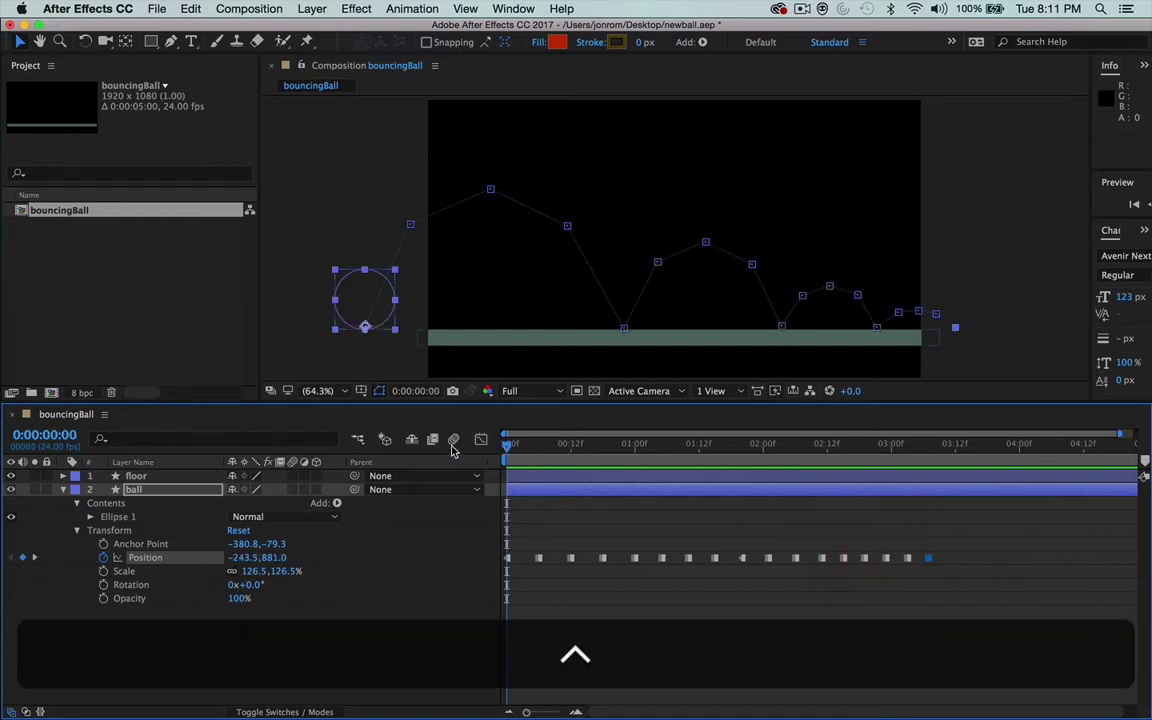
pyautogui.hotkey('ctrl', '0')
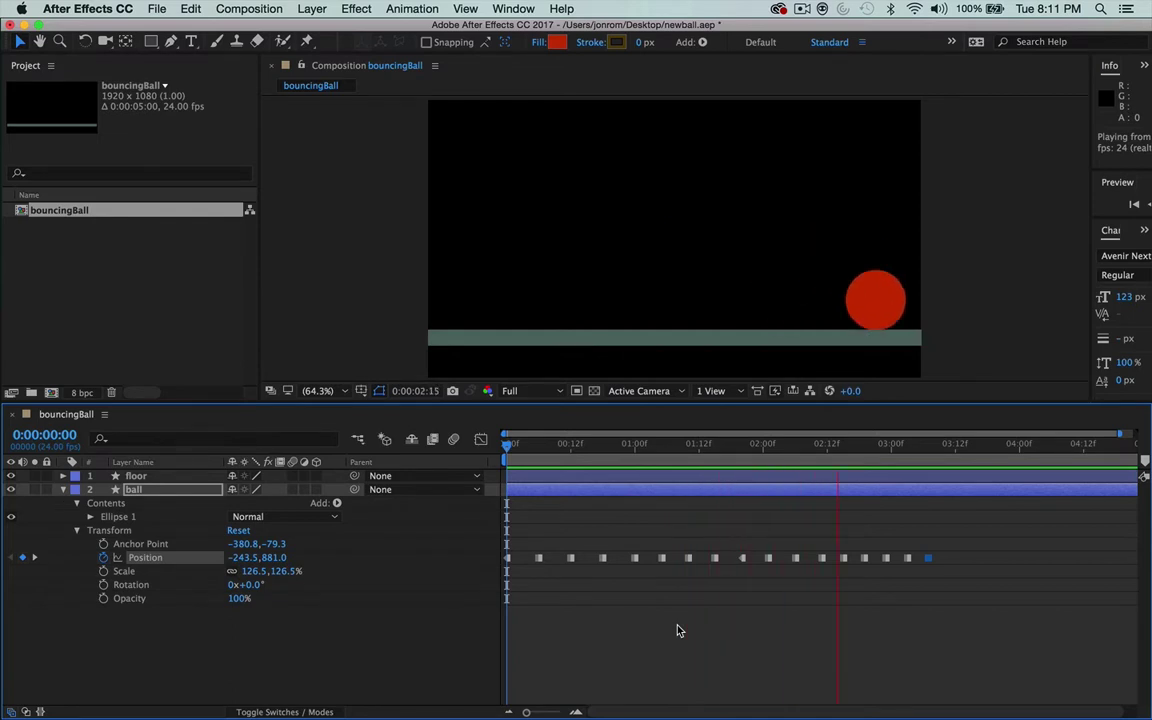
pyautogui.press('space')
pyautogui.moveTo(855, 445); pyautogui.dragTo(494, 483)
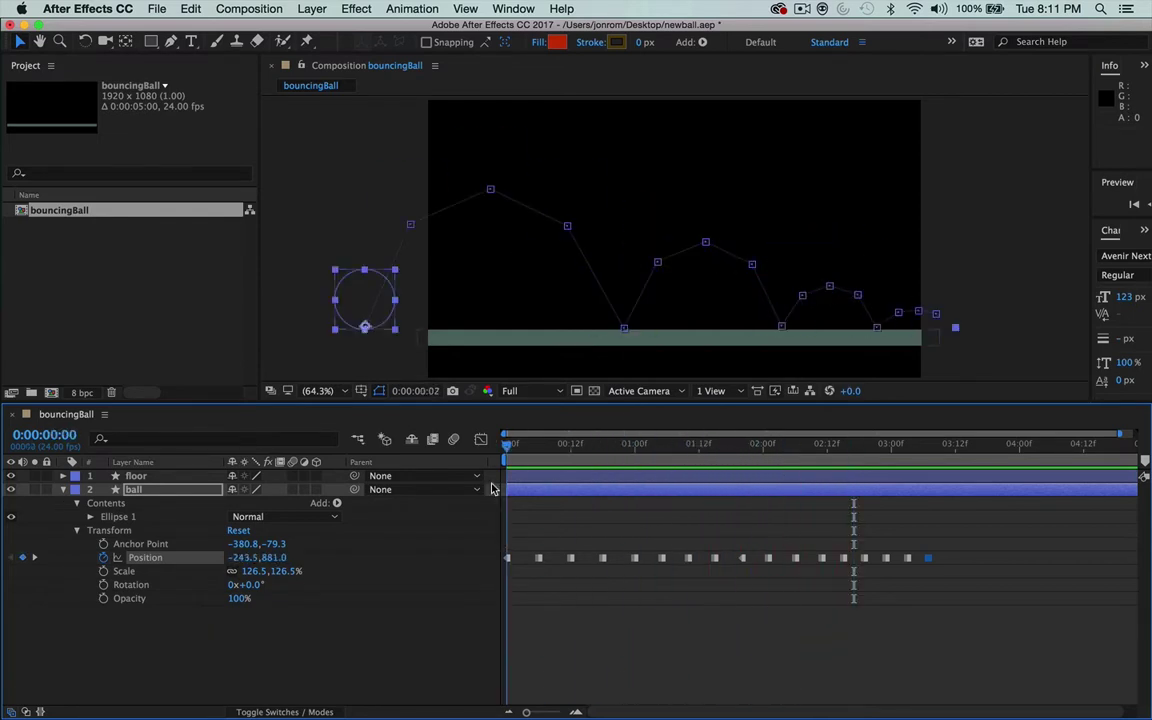
pyautogui.press('space')
pyautogui.press('space')
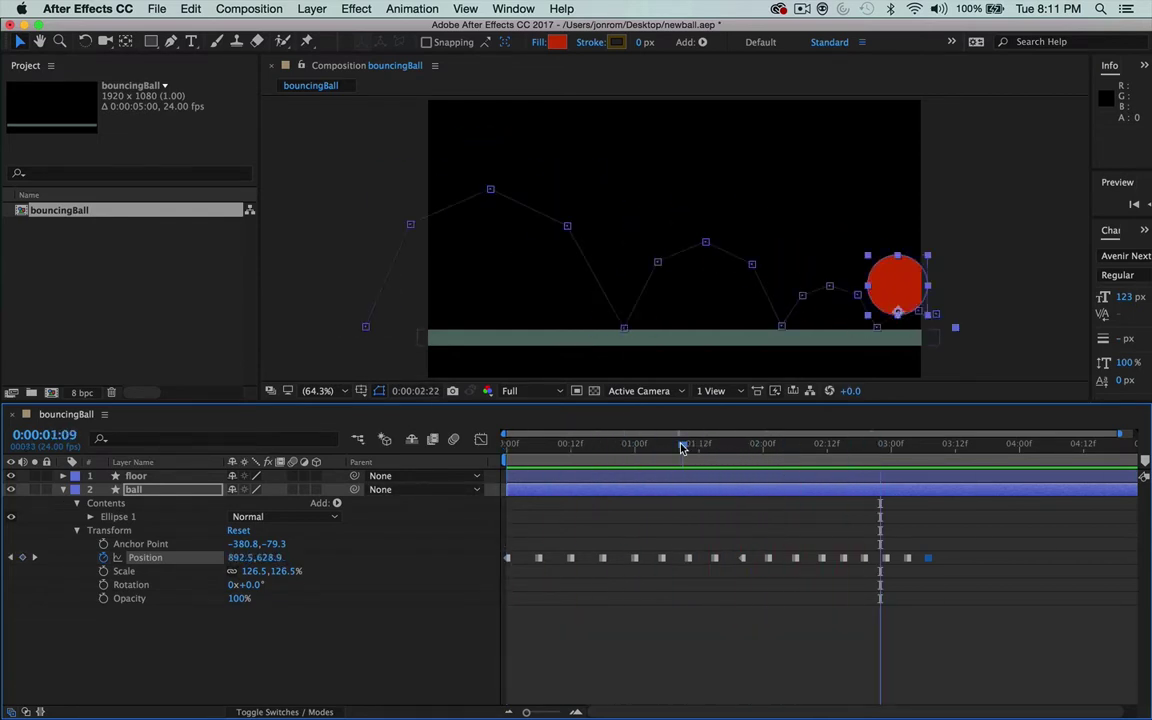
# Step: Tighten the third arc to four-frame spacing at 0:00:02:00, 0:00:02:04 and 0:00:02:08, shifting the following keyframes earlier to end at 0:00:03:04
pyautogui.moveTo(950, 540); pyautogui.dragTo(776, 588)
pyautogui.hotkey('alt', 'Left')
pyautogui.hotkey('alt', 'Left')
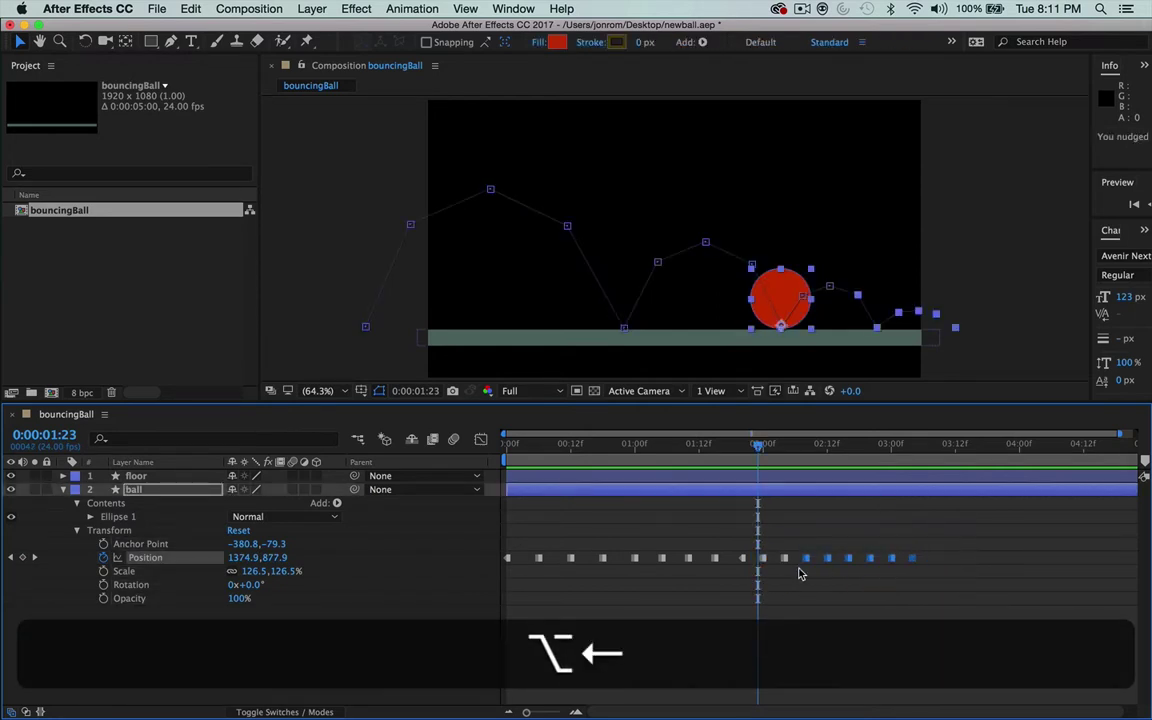
# Step: Step backward frame by frame from 0:00:01:19 through the second arc into the first to examine the ball's poses
pyautogui.click(828, 448)
pyautogui.moveTo(828, 450); pyautogui.dragTo(754, 450)
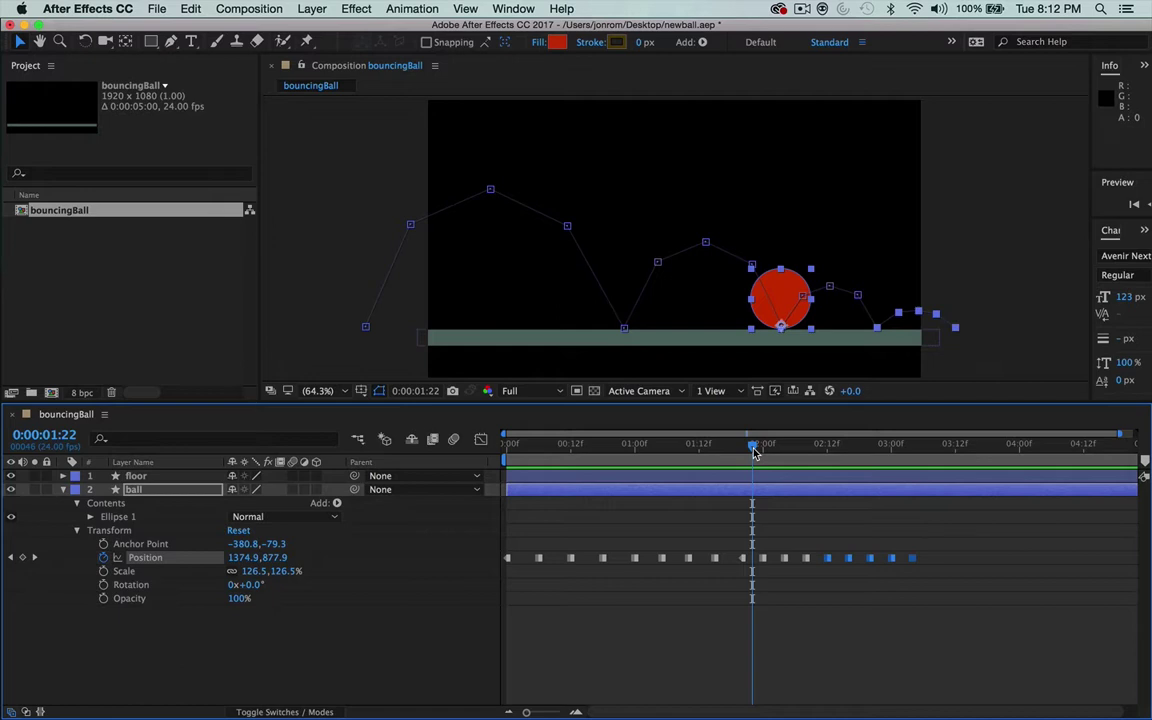
pyautogui.moveTo(754, 450)
pyautogui.mouseDown()
pyautogui.moveTo(689, 450)
pyautogui.moveTo(822, 451)
pyautogui.moveTo(737, 453)
pyautogui.mouseUp()
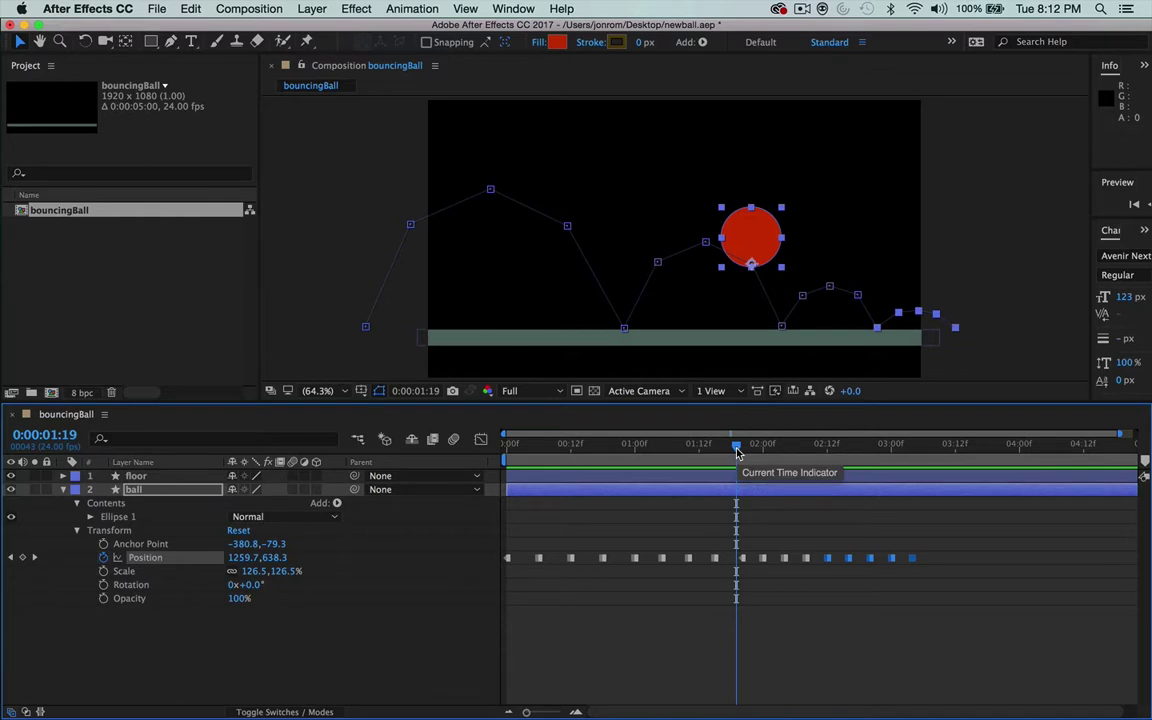
pyautogui.press('super+Left')
pyautogui.press('super+Left')
pyautogui.press('super+Left')
pyautogui.press('super+Left')
pyautogui.press('super+Left')
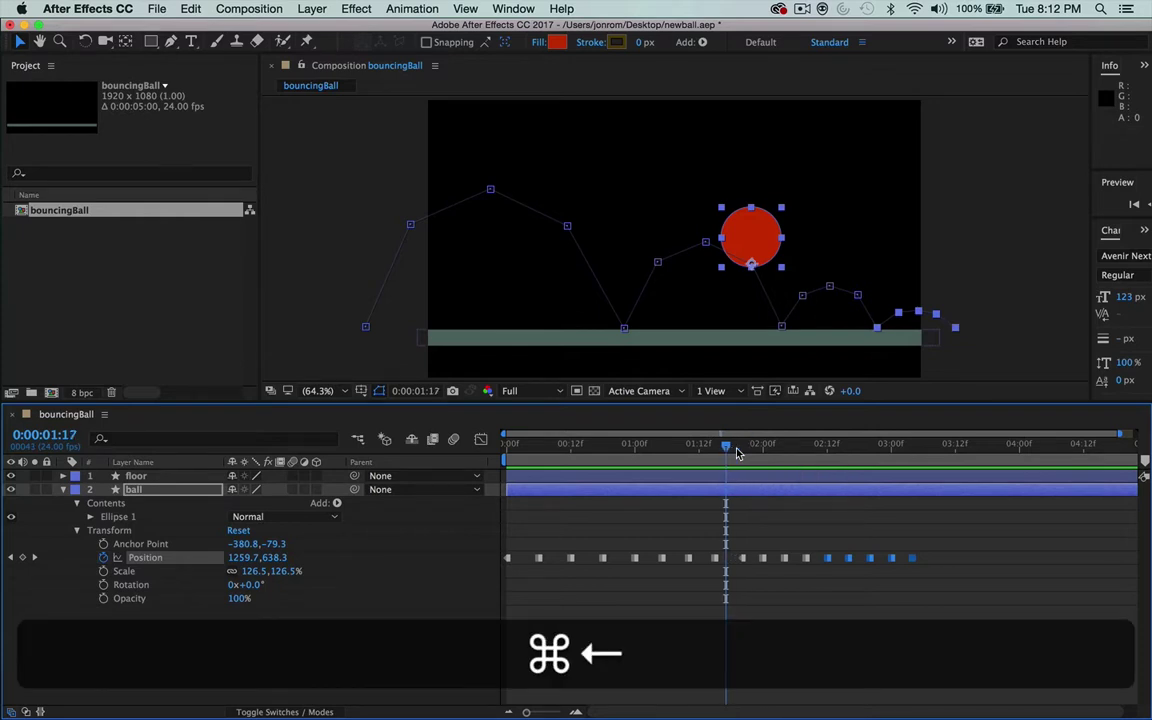
pyautogui.press('super+Left')
pyautogui.press('super+Left')
pyautogui.press('super+Left')
pyautogui.press('super+Left')
pyautogui.press('super+Left')
pyautogui.press('super+Left')
pyautogui.press('super+Left')
pyautogui.press('super+Left')
pyautogui.press('super+Left')
pyautogui.press('super+Left')
pyautogui.press('super+Left')
pyautogui.press('super+Left')
pyautogui.press('super+Left')
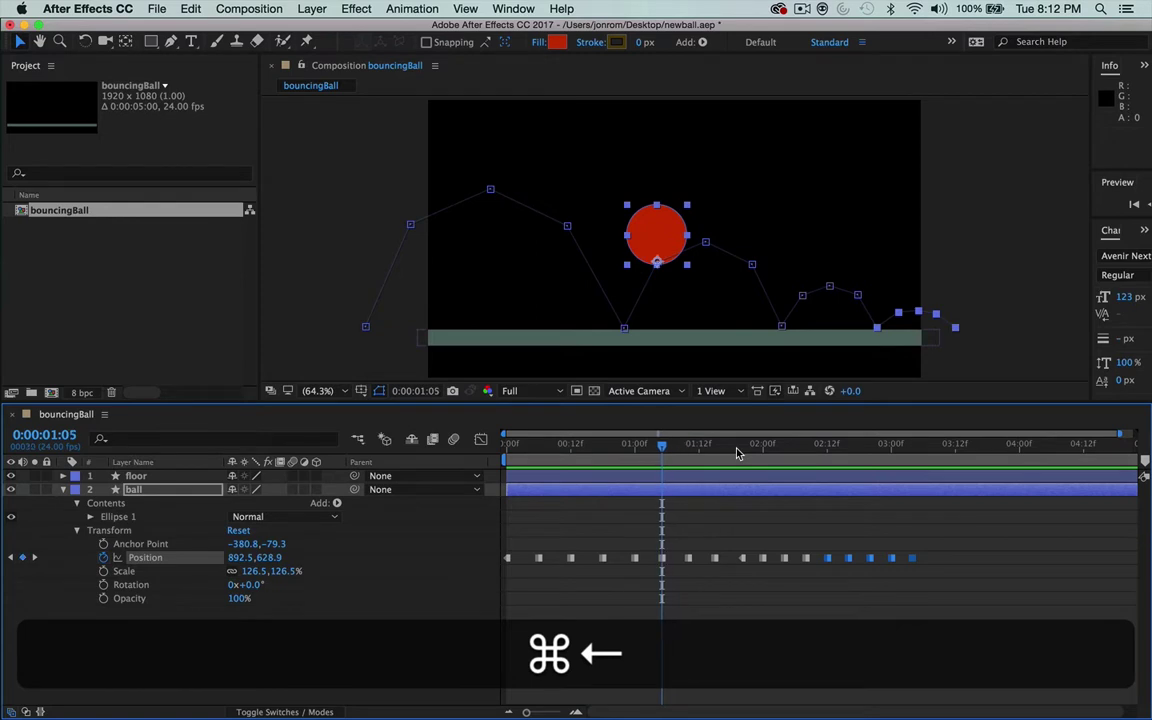
pyautogui.press('super+Left')
pyautogui.press('super+Left')
pyautogui.press('super+Left')
pyautogui.press('super+Left')
pyautogui.press('super+Left')
pyautogui.press('super+Left')
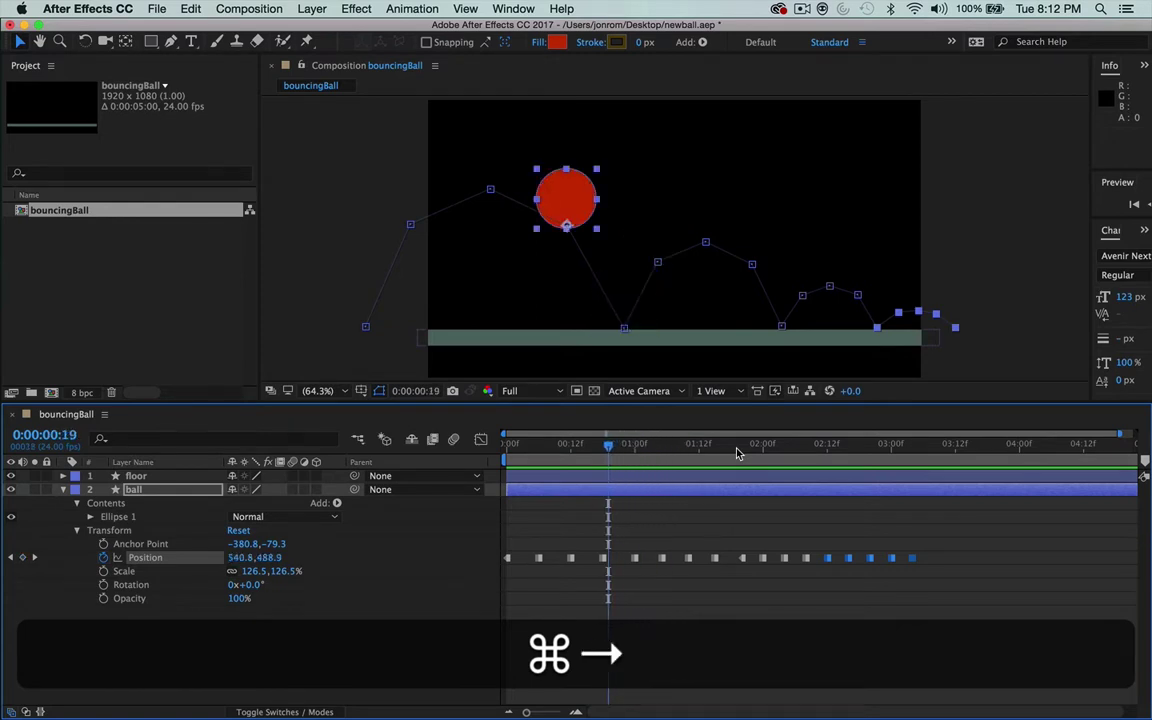
# Step: Step forward frame by frame through the second arc to 0:00:01:22 to examine how long each pose holds
pyautogui.press('super+Right')
pyautogui.press('super+Right')
pyautogui.press('super+Right')
pyautogui.press('super+Right')
pyautogui.press('super+Right')
pyautogui.press('super+Right')
pyautogui.press('super+Right')
pyautogui.press('super+Right')
pyautogui.press('super+Right')
pyautogui.press('super+Right')
pyautogui.press('super+Right')
pyautogui.press('super+Right')
pyautogui.press('super+Right')
pyautogui.press('super+Right')
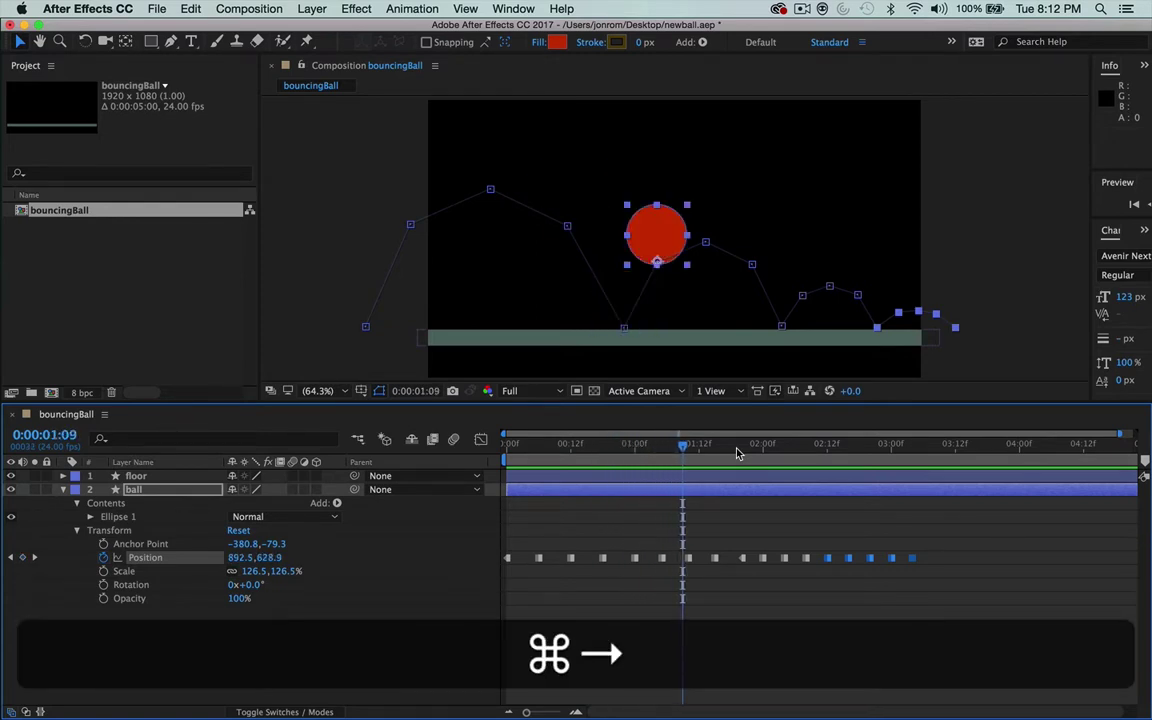
pyautogui.press('super+Right')
pyautogui.press('super+Right')
pyautogui.press('super+Right')
pyautogui.press('super+Right')
pyautogui.press('super+Right')
pyautogui.press('super+Right')
pyautogui.press('super+Right')
pyautogui.press('super+Right')
pyautogui.press('super+Right')
pyautogui.press('super+Right')
pyautogui.press('super+Right')
pyautogui.press('super+Right')
pyautogui.press('super+Right')
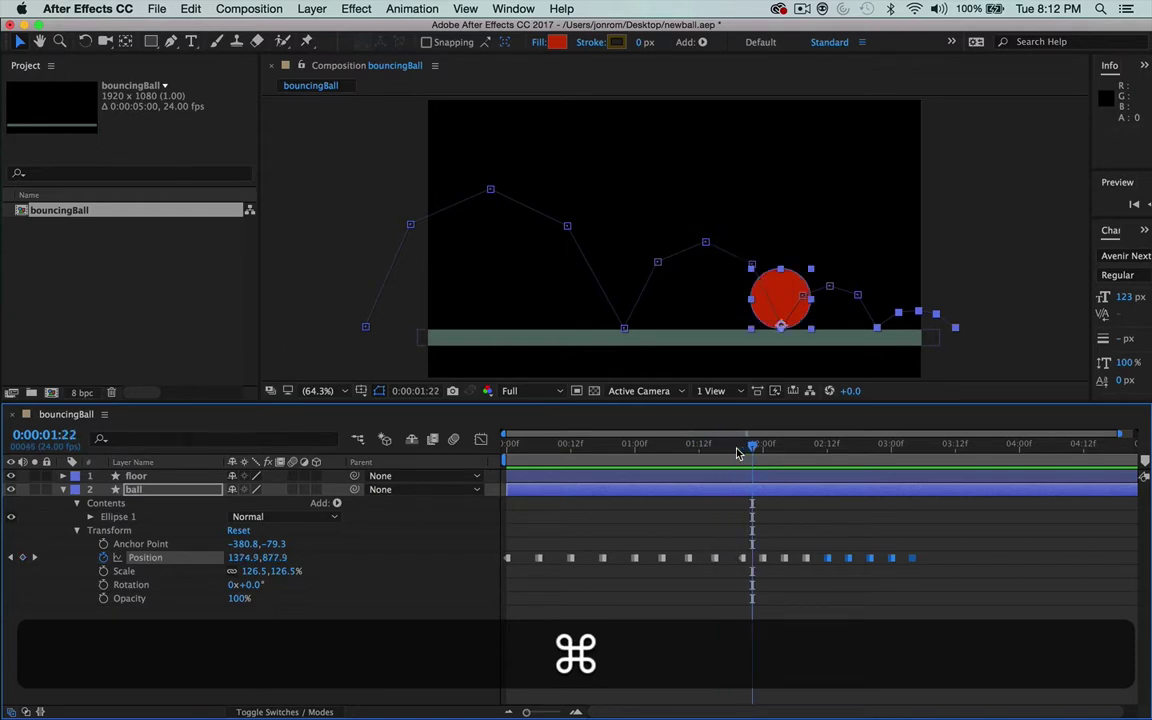
# Step: Jump forward and backward through the animation in ten-frame increments to examine the ball's poses
pyautogui.press('super+shift+Right')
pyautogui.press('super+shift+Right')
pyautogui.press('super+shift+Right')
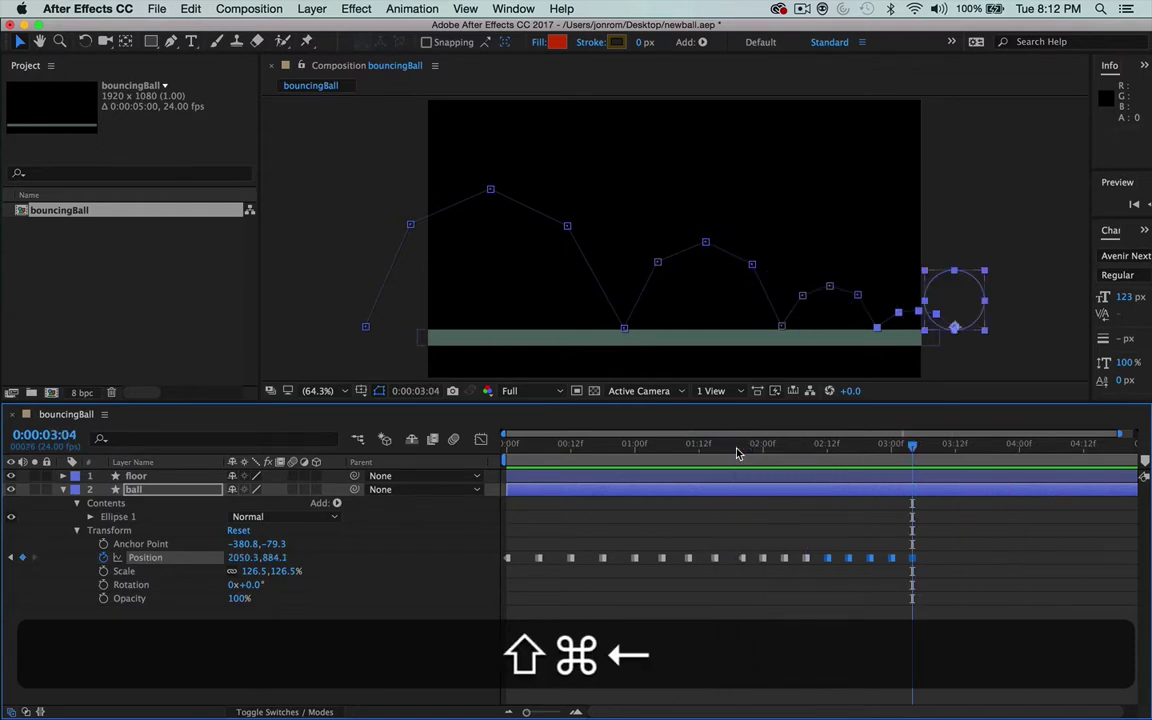
pyautogui.press('super+shift+Left')
pyautogui.press('super+shift+Left')
pyautogui.press('super+shift+Left')
pyautogui.press('super+shift+Left')
pyautogui.press('super+shift+Left')
pyautogui.press('super+shift+Left')
pyautogui.press('super+shift+Right')
pyautogui.press('super+shift+Right')
pyautogui.press('super+shift+Right')
pyautogui.press('super+shift+Right')
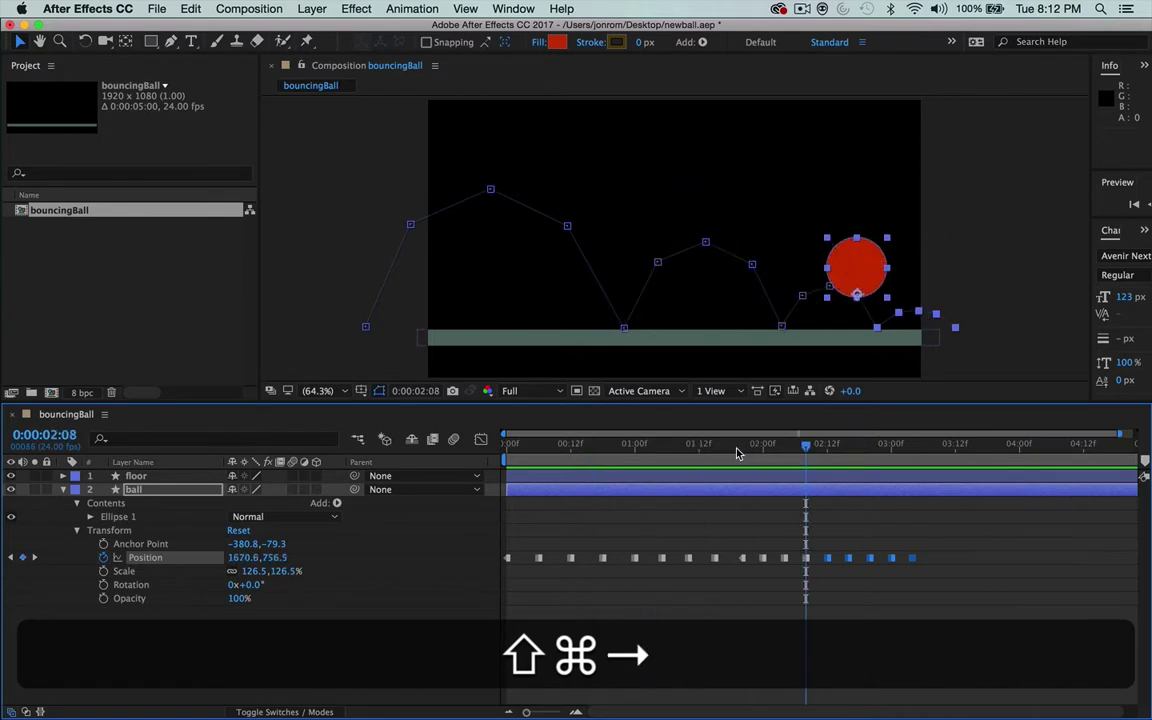
pyautogui.press('super+shift+Right')
pyautogui.press('super+shift+Right')
pyautogui.press('super+shift+Right')
pyautogui.press('super+shift+Right')
pyautogui.press('super+shift+Left')
pyautogui.press('super+shift+Left')
pyautogui.press('super+shift+Left')
pyautogui.press('super+shift+Left')
pyautogui.press('super+shift+Left')
pyautogui.press('super+shift+Left')
pyautogui.press('super+shift+Left')
pyautogui.press('super+shift+Left')
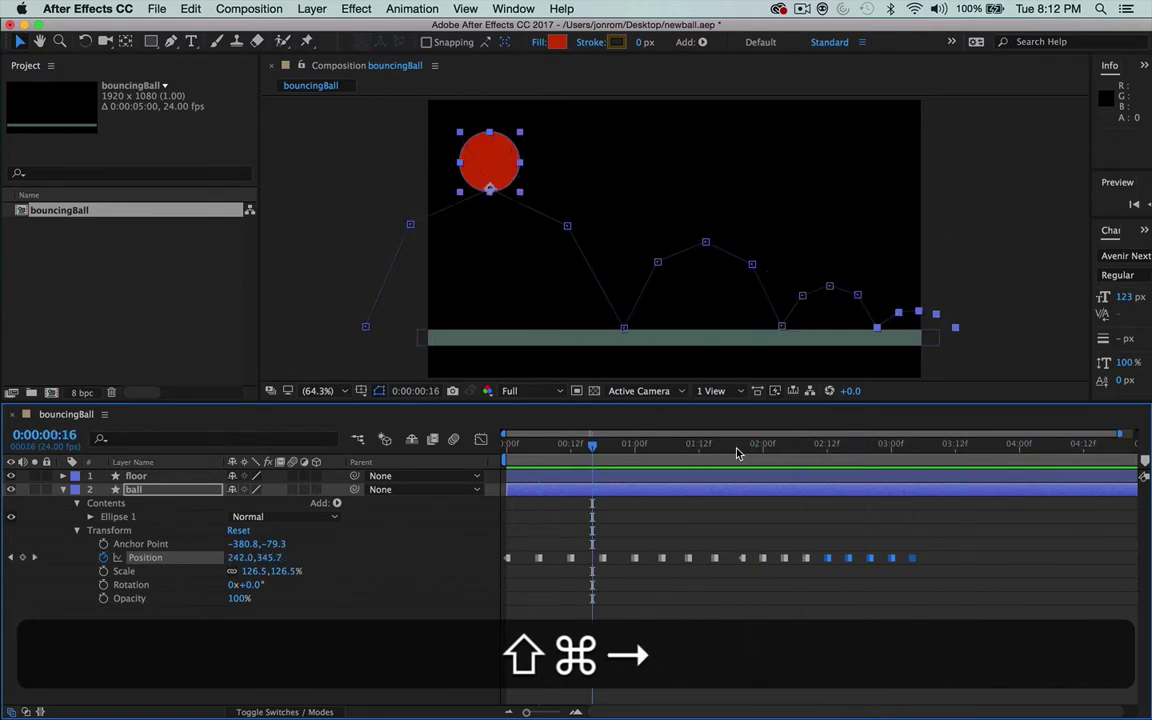
# Step: Skip forward from 0:00:00:16 to 0:00:03:04 in ten-frame jumps to review the ball's poses through to the end
pyautogui.press('super+shift+Right')
pyautogui.press('super+shift+Right')
pyautogui.press('super+shift+Right')
pyautogui.press('super+shift+Right')
pyautogui.press('super+shift+Right')
pyautogui.press('super+shift+Right')
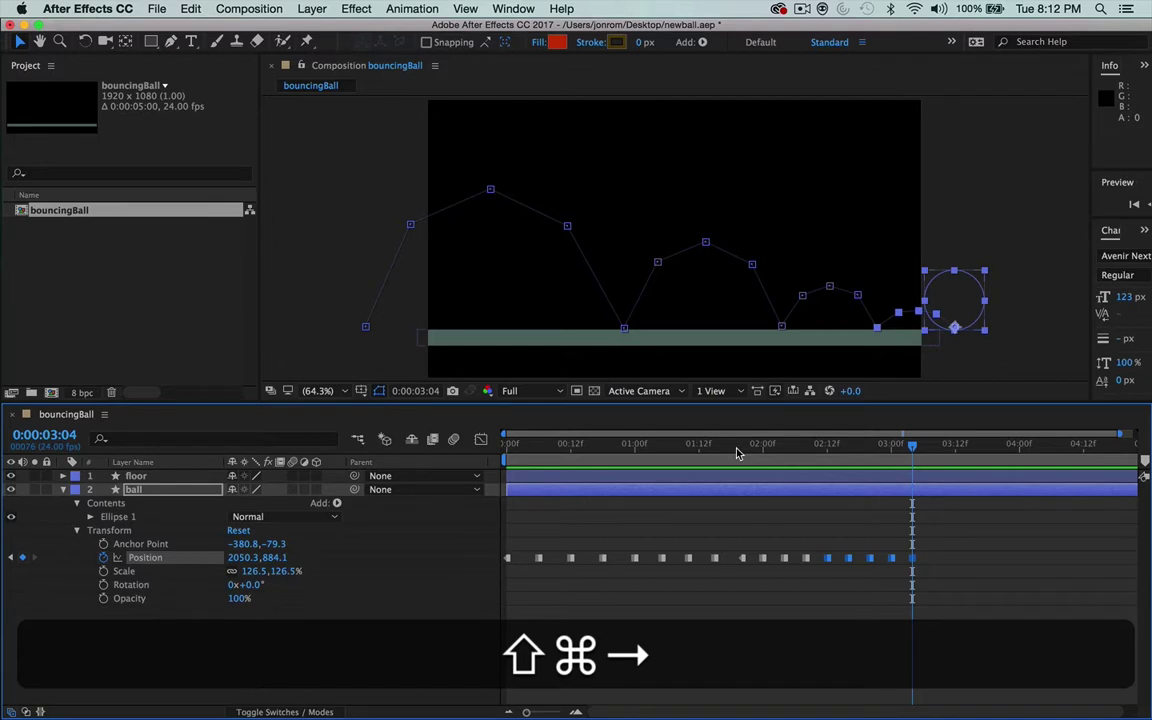
# Step: Tighten the fourth arc to three-frame spacing at 0:00:02:15, 0:00:02:18, 0:00:02:21 and 0:00:03:00
pyautogui.moveTo(736, 453); pyautogui.dragTo(829, 458)
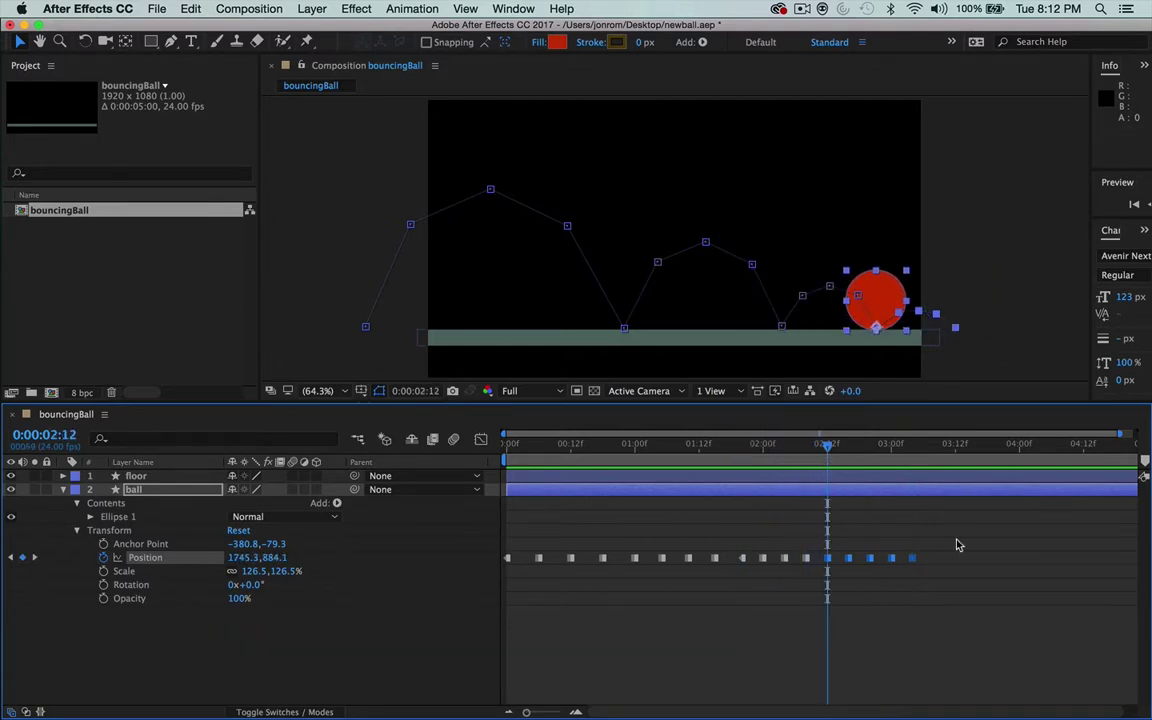
pyautogui.moveTo(956, 545); pyautogui.dragTo(846, 570)
pyautogui.hotkey('alt', 'Left')
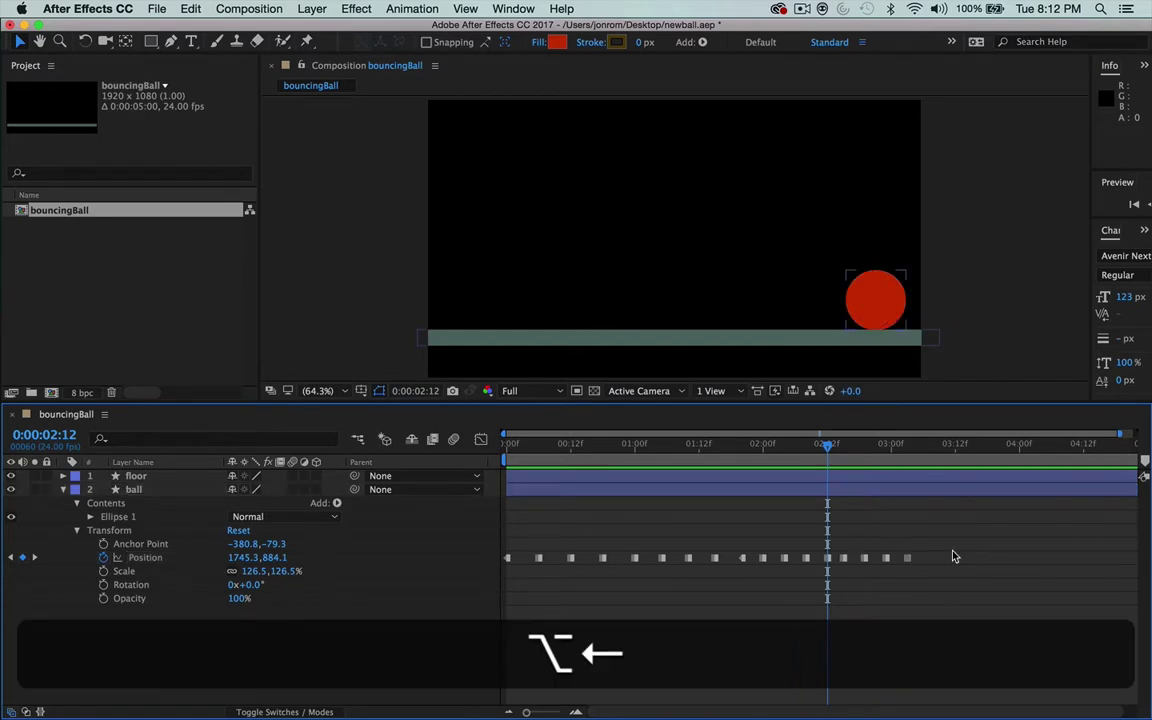
pyautogui.moveTo(956, 545); pyautogui.dragTo(853, 571)
pyautogui.hotkey('alt', 'Left')
pyautogui.moveTo(919, 546); pyautogui.dragTo(895, 566)
pyautogui.hotkey('alt', 'Left')
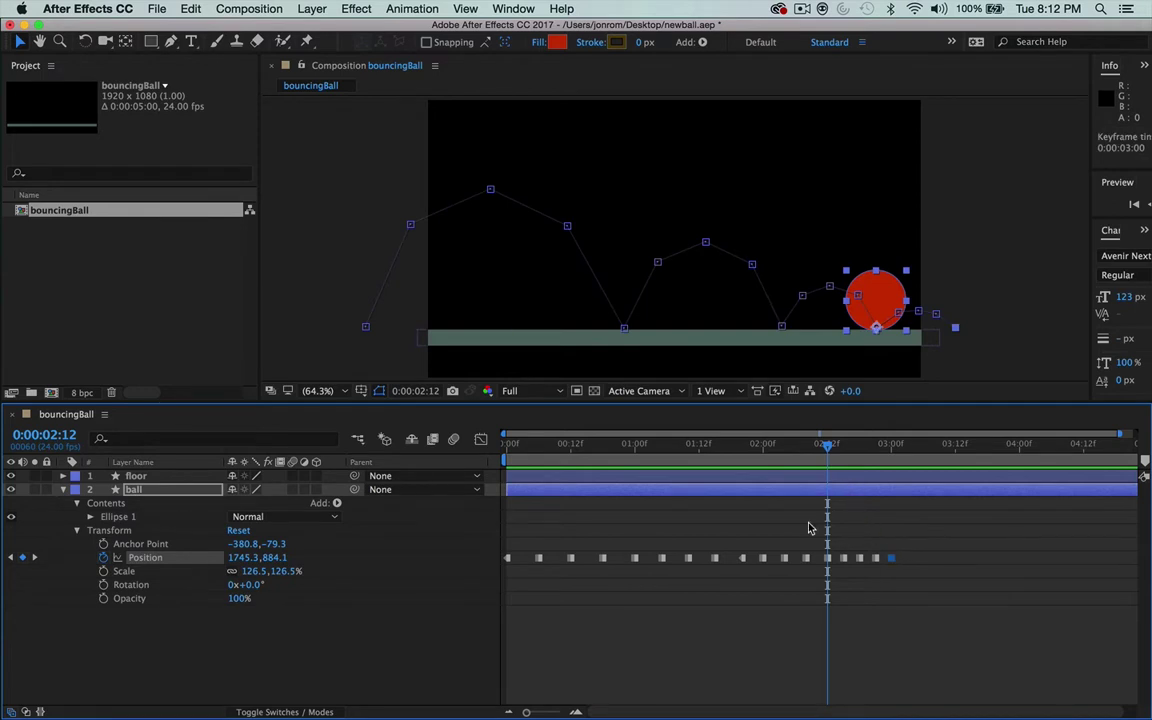
# Step: Preview the bouncing ball and scrub through all four arcs to check the tightened timing
pyautogui.hotkey('ctrl', '0')
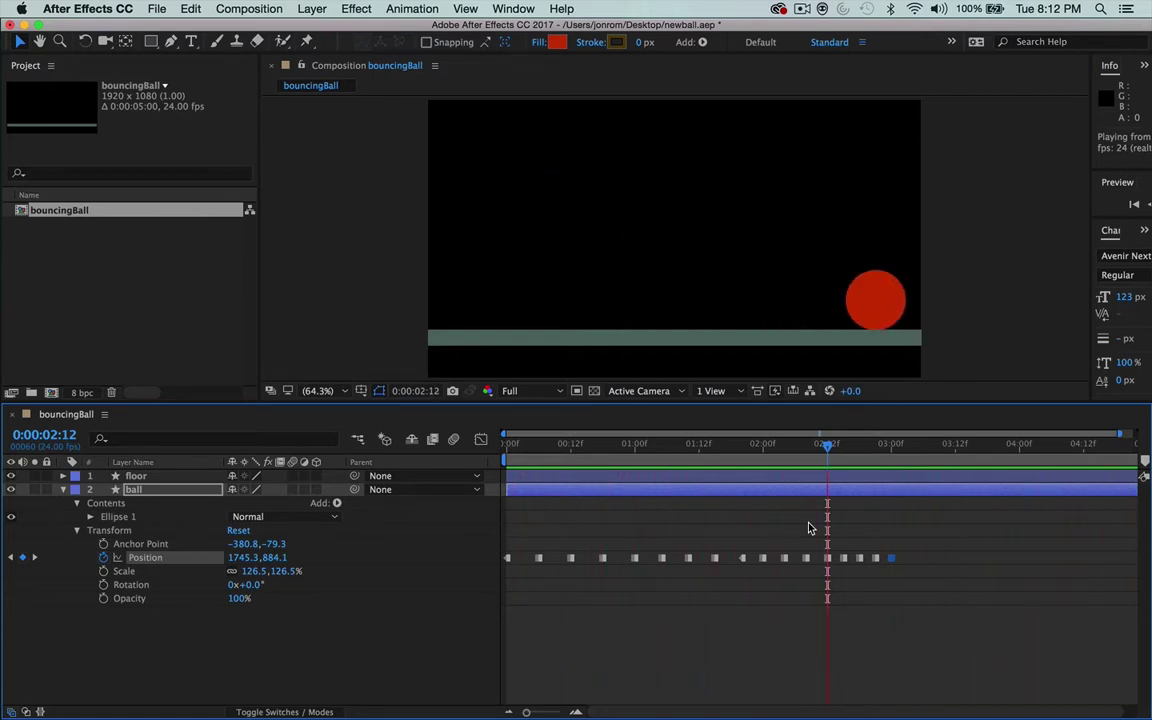
pyautogui.press('space')
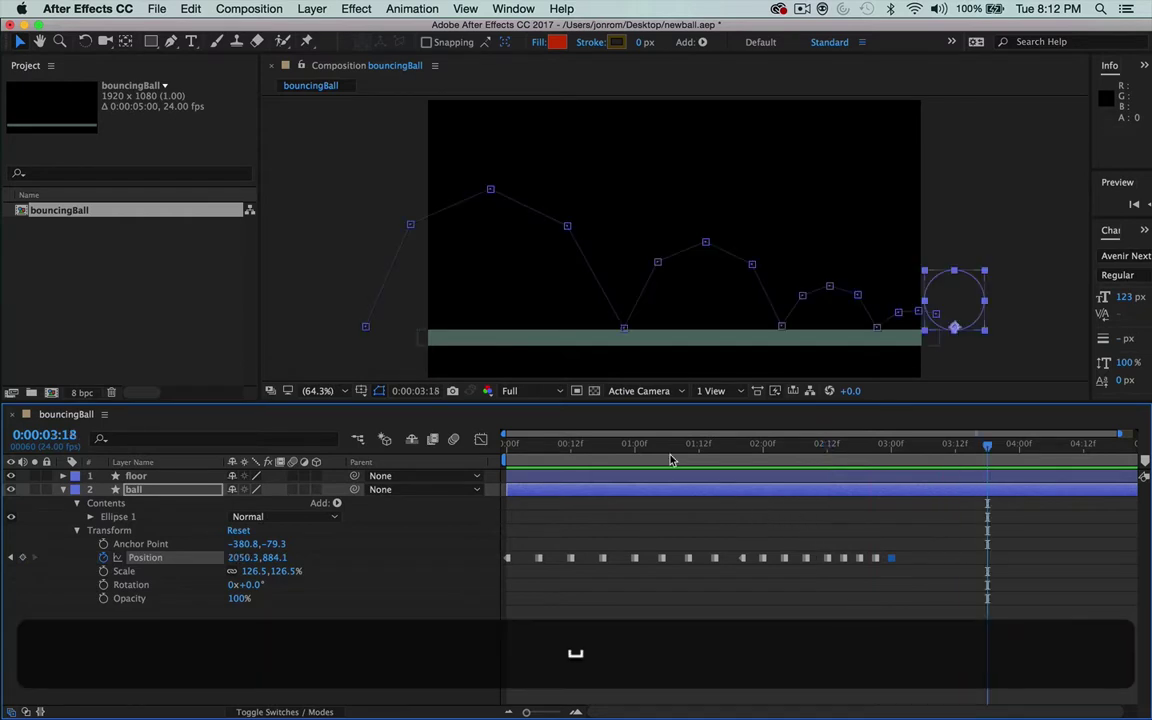
pyautogui.moveTo(671, 446); pyautogui.dragTo(490, 455)
pyautogui.moveTo(585, 452); pyautogui.dragTo(961, 450)
pyautogui.moveTo(820, 444); pyautogui.dragTo(502, 466)
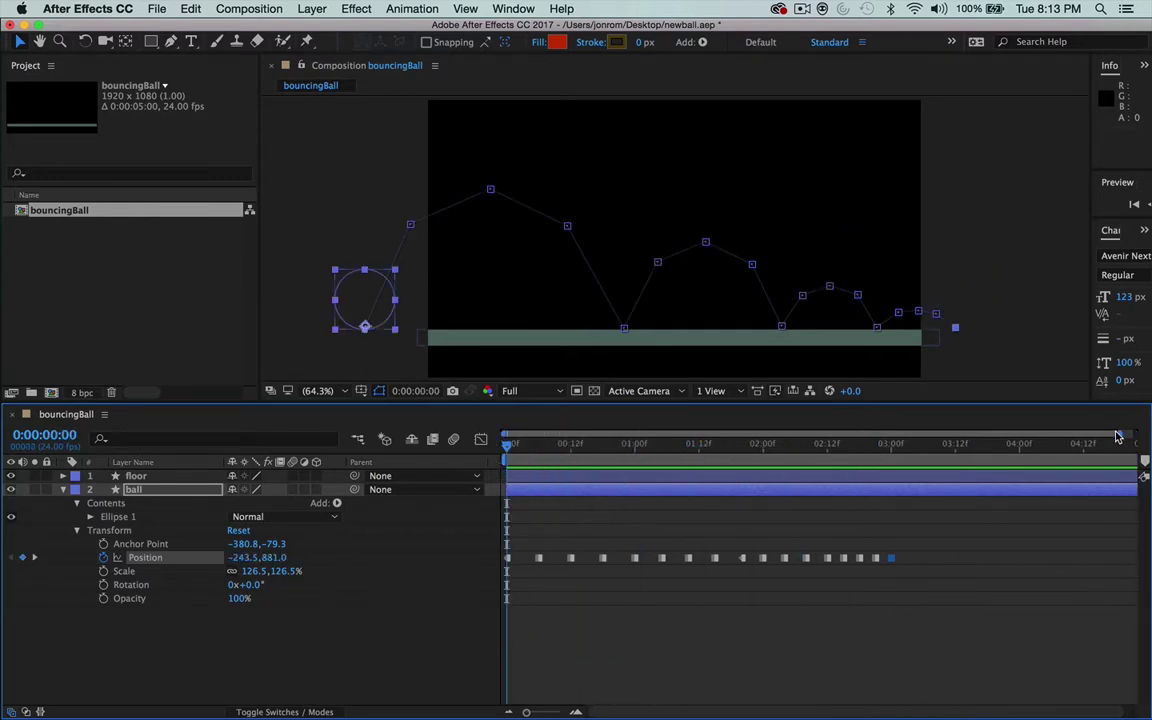
# Step: Shorten the work area to end just past the last Position keyframe and preview the animation within it
pyautogui.press('-')
pyautogui.moveTo(847, 450); pyautogui.dragTo(906, 451)
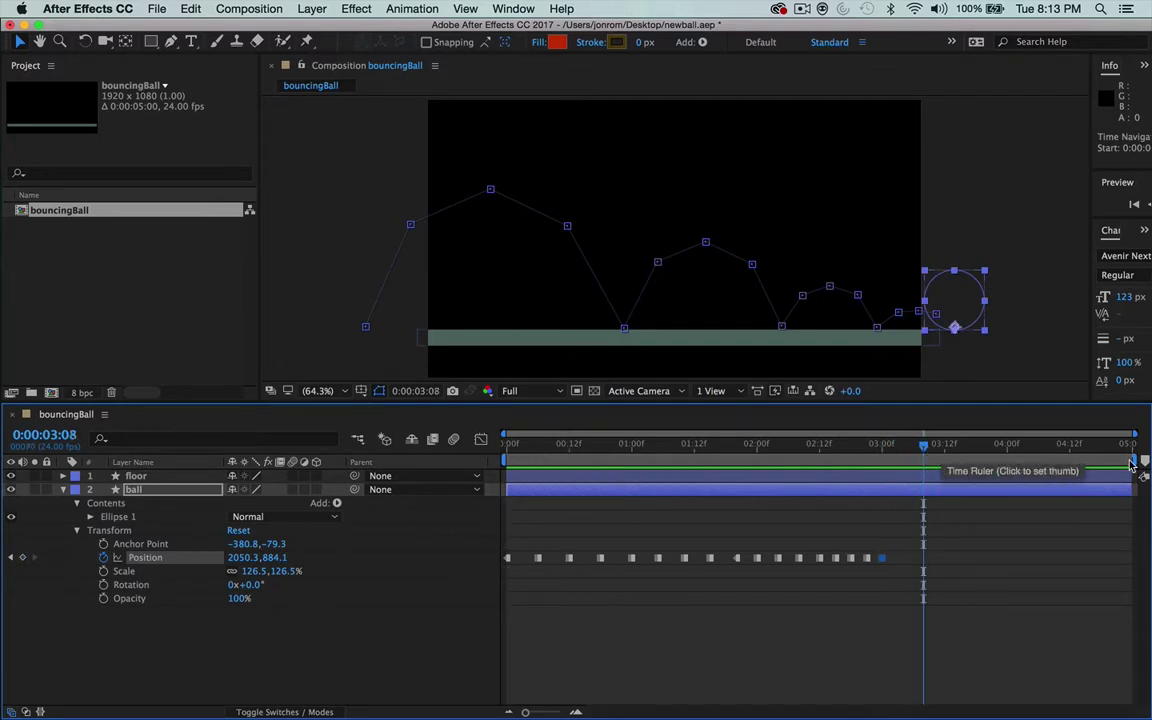
pyautogui.moveTo(1133, 466); pyautogui.dragTo(918, 473)
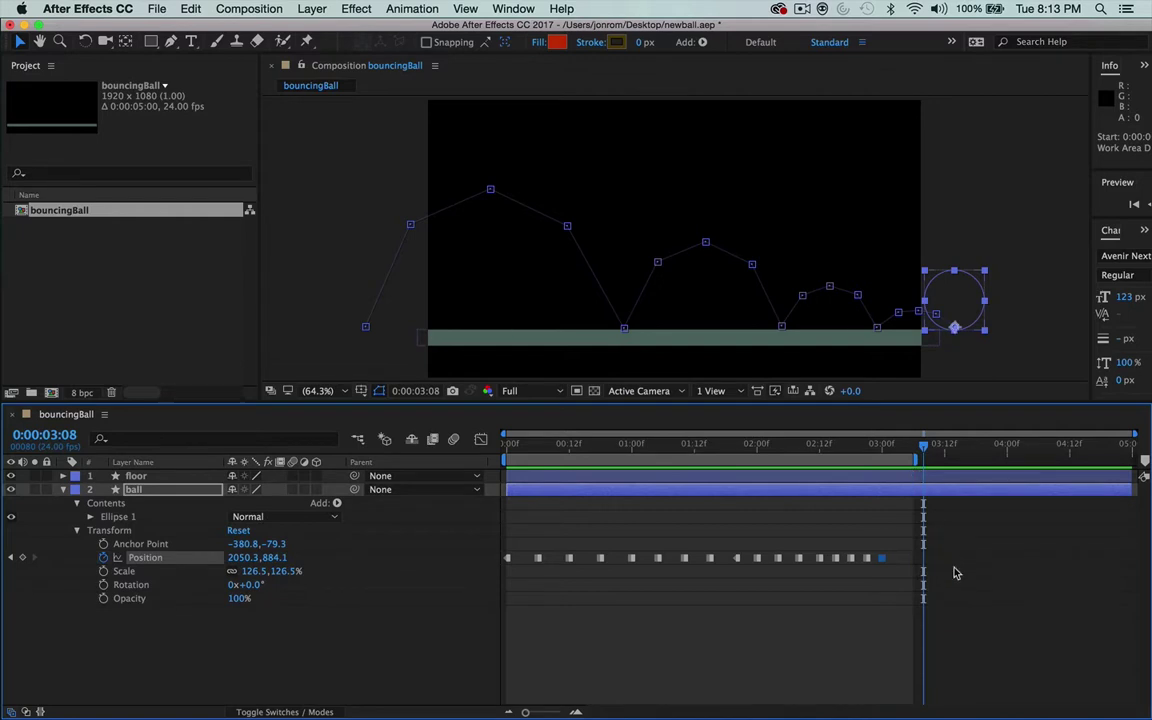
pyautogui.hotkey('ctrl', '0')
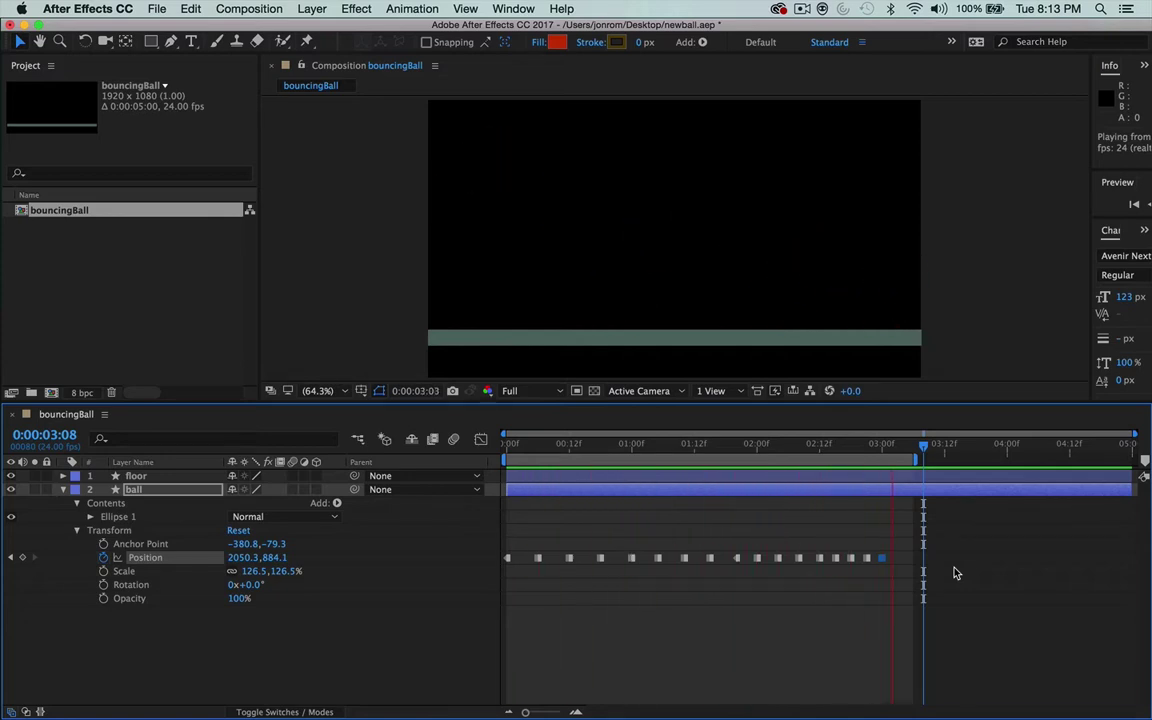
pyautogui.press('space')
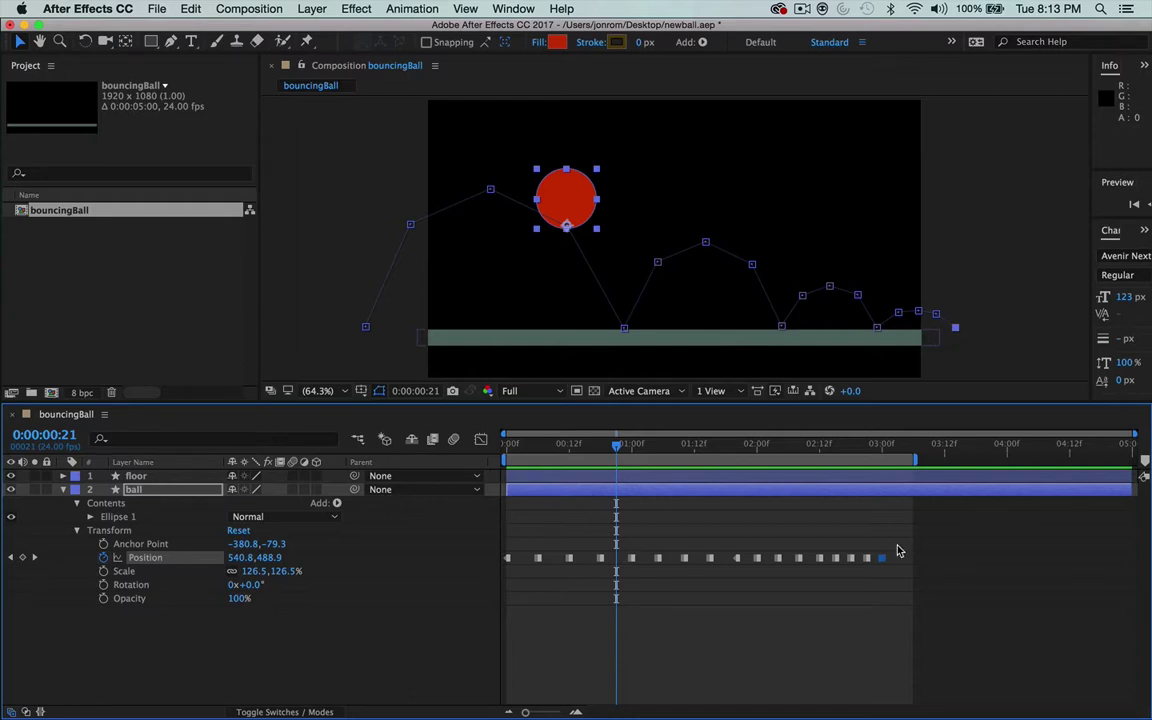
pyautogui.moveTo(898, 551); pyautogui.dragTo(490, 572)
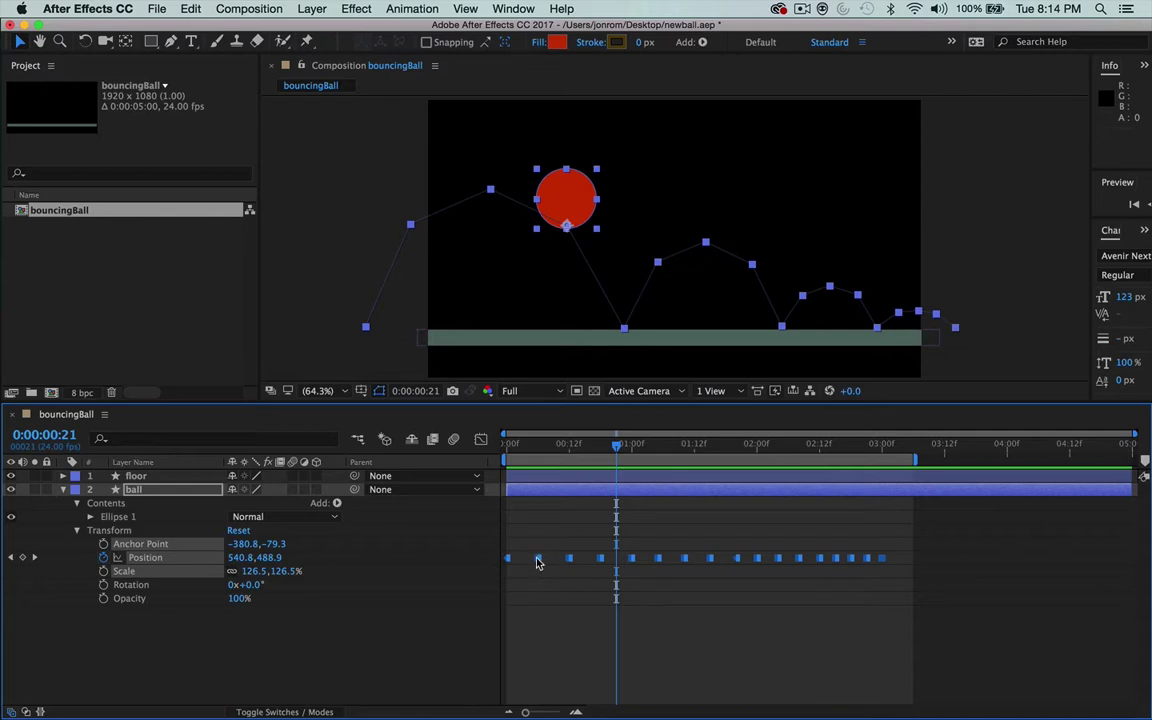
pyautogui.keyDown('ctrl'); pyautogui.click(537, 560); pyautogui.keyUp('ctrl')
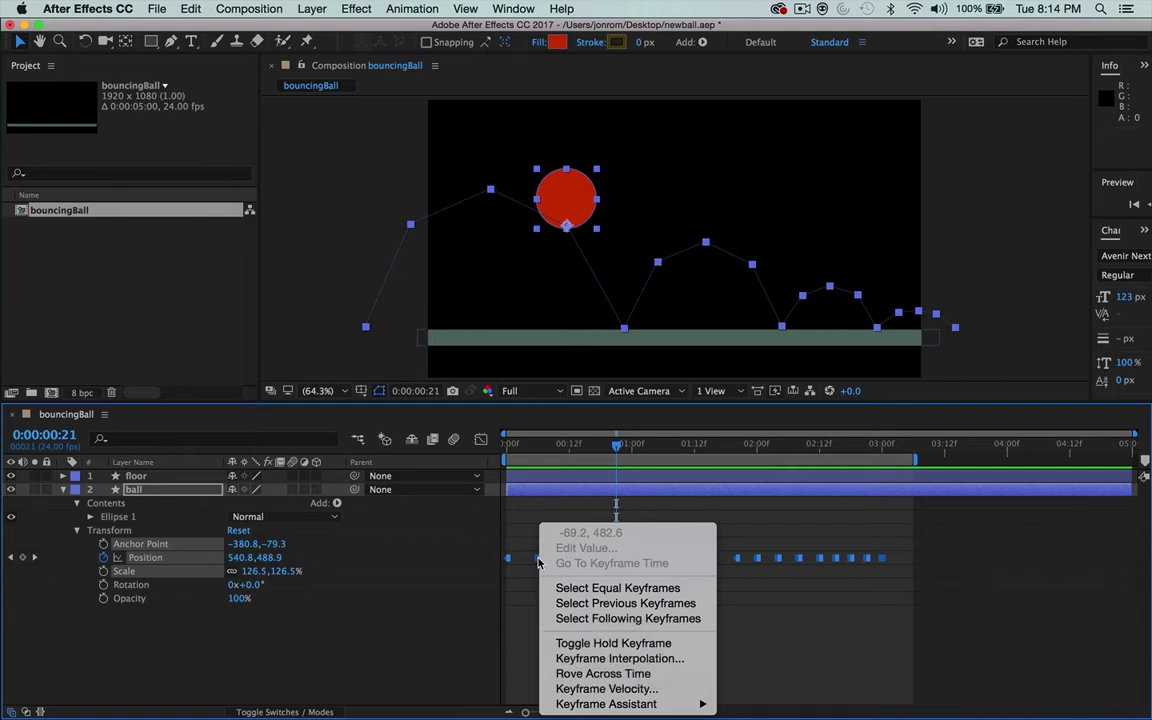
pyautogui.click(511, 568)
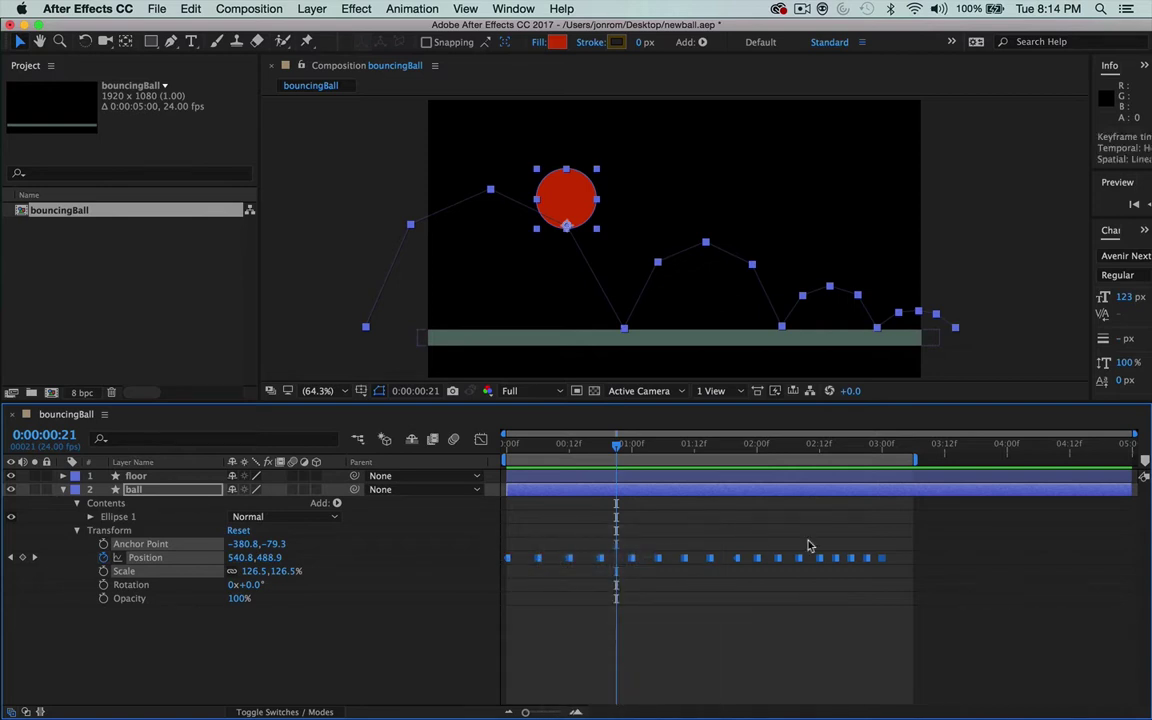
pyautogui.moveTo(903, 554); pyautogui.dragTo(498, 580)
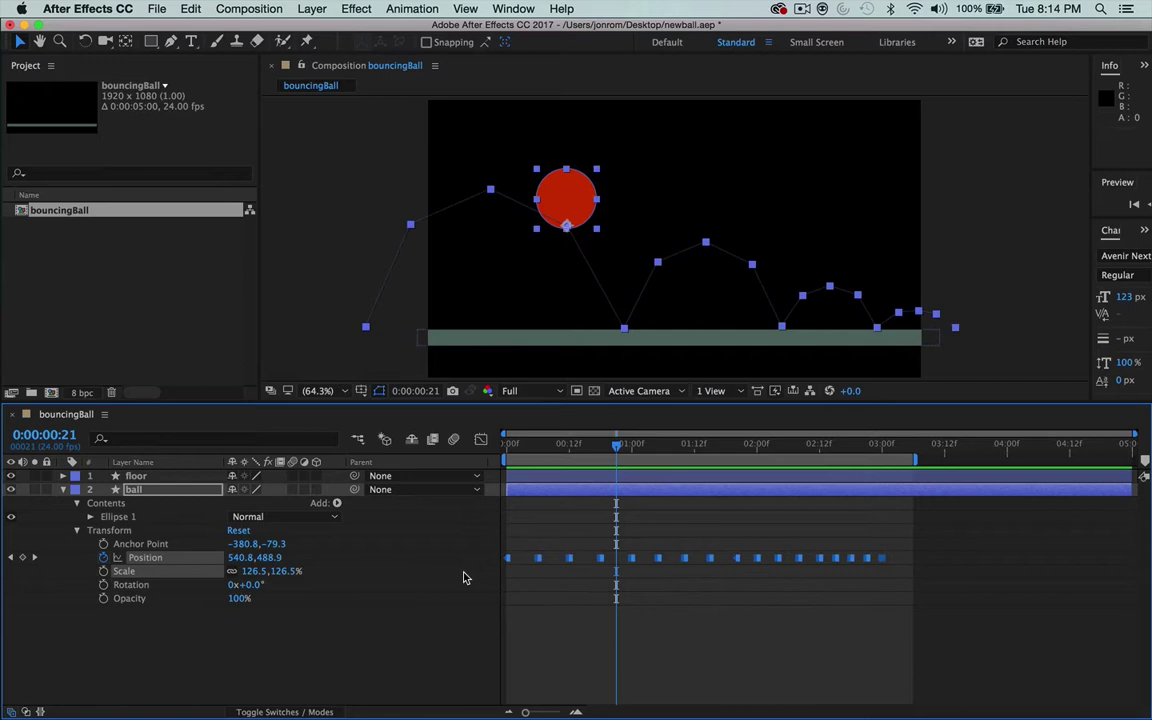
pyautogui.click(546, 580)
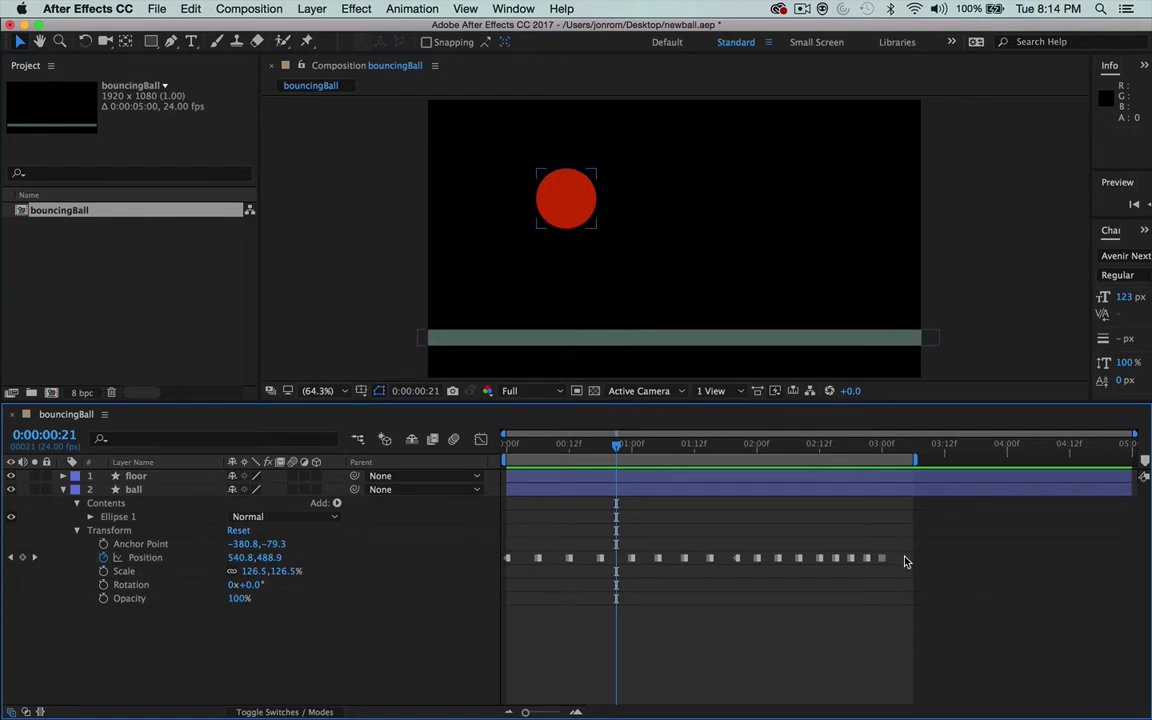
pyautogui.moveTo(904, 558); pyautogui.dragTo(476, 571)
pyautogui.click(555, 591)
pyautogui.click(143, 560)
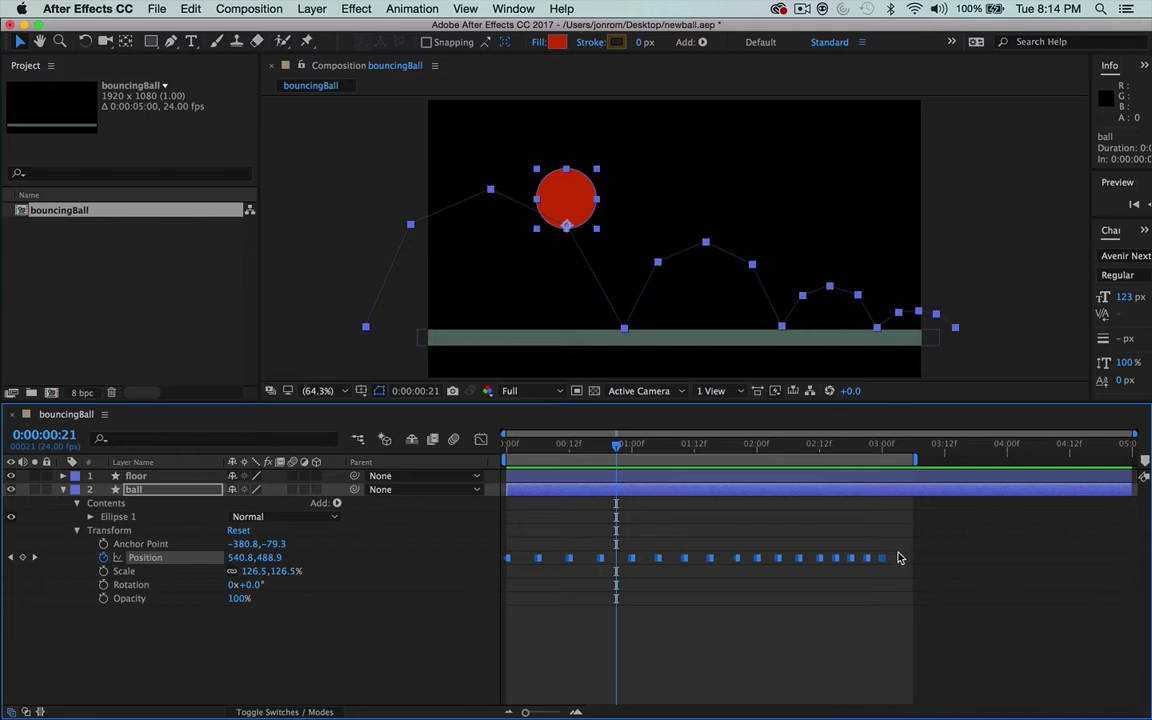
pyautogui.moveTo(900, 557); pyautogui.dragTo(481, 579)
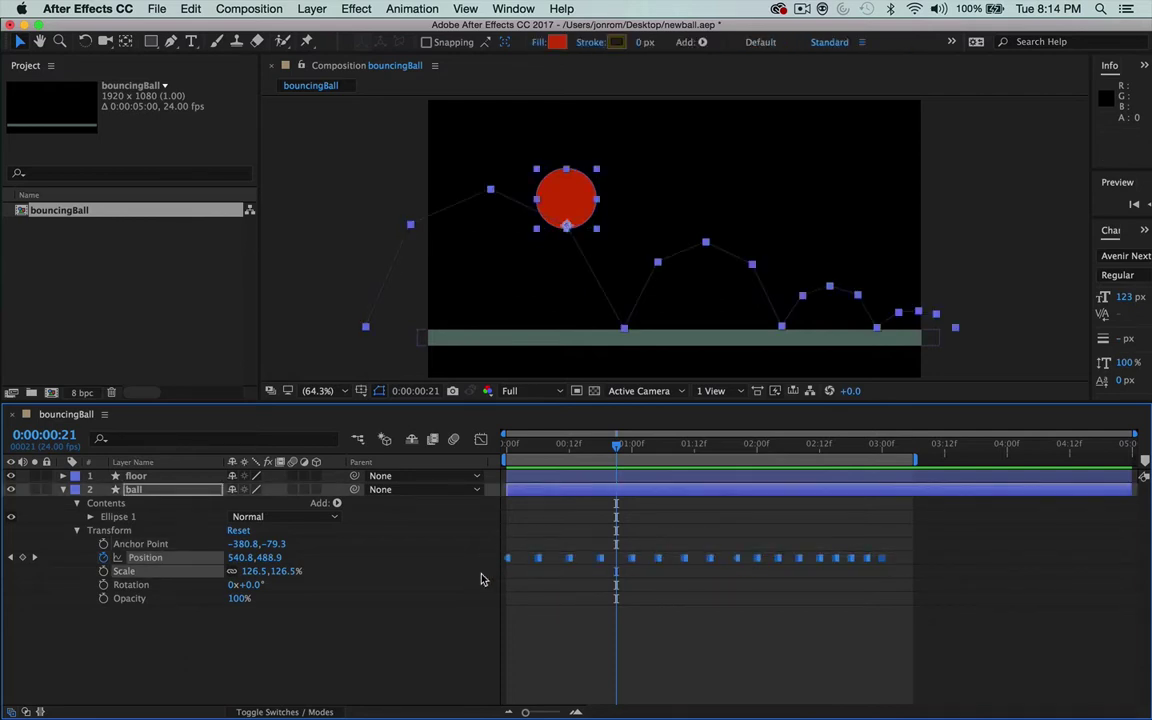
pyautogui.moveTo(904, 556); pyautogui.dragTo(458, 579)
pyautogui.click(517, 597)
# Step: Turn off hold interpolation on all of the ball's Position keyframes and scrub through the first two arcs to check the motion
pyautogui.click(143, 558)
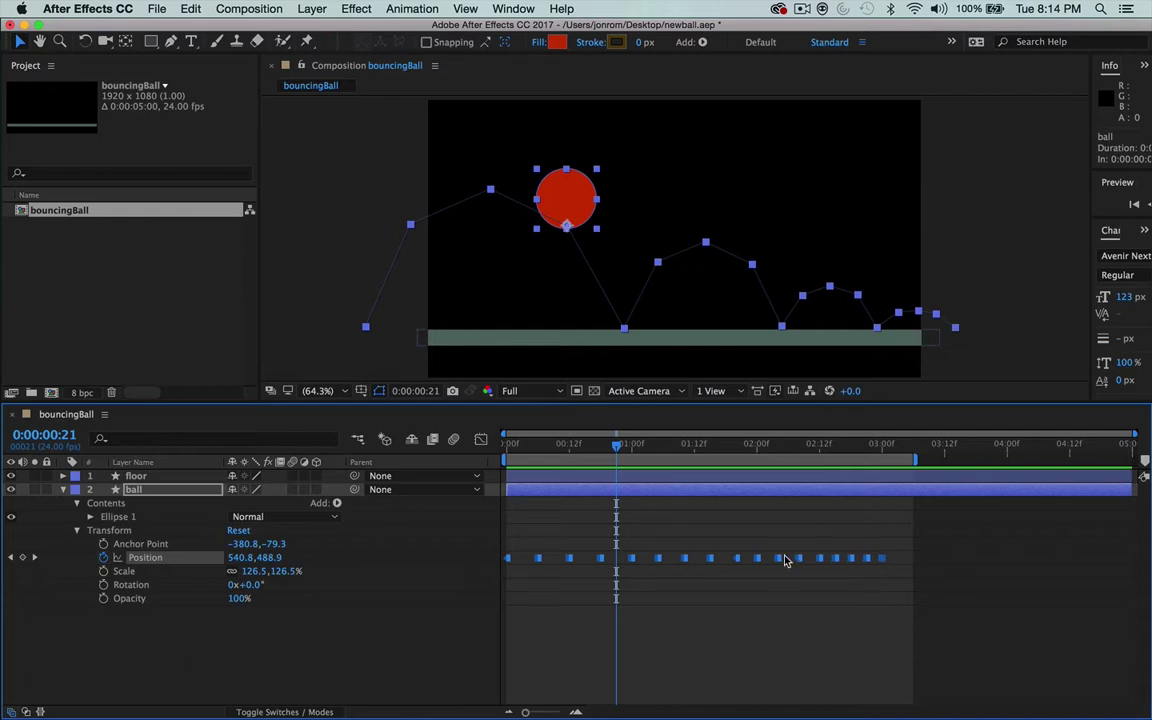
pyautogui.moveTo(780, 563)
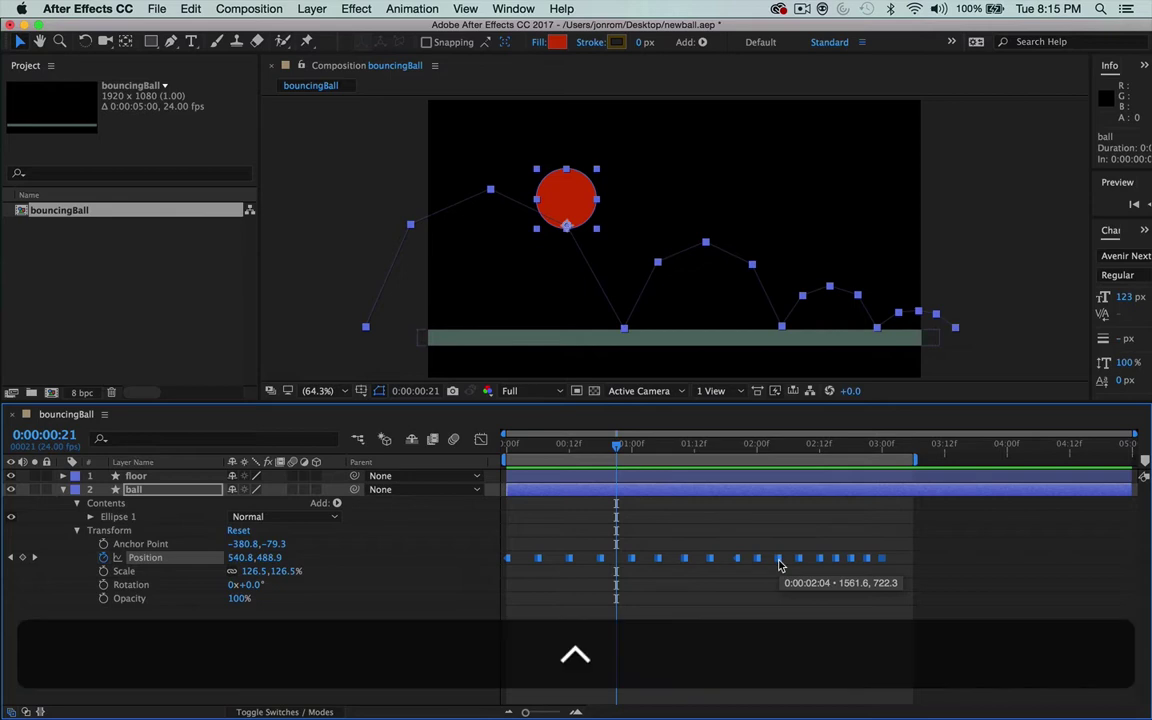
pyautogui.keyDown('ctrl'); pyautogui.click(780, 563); pyautogui.keyUp('ctrl')
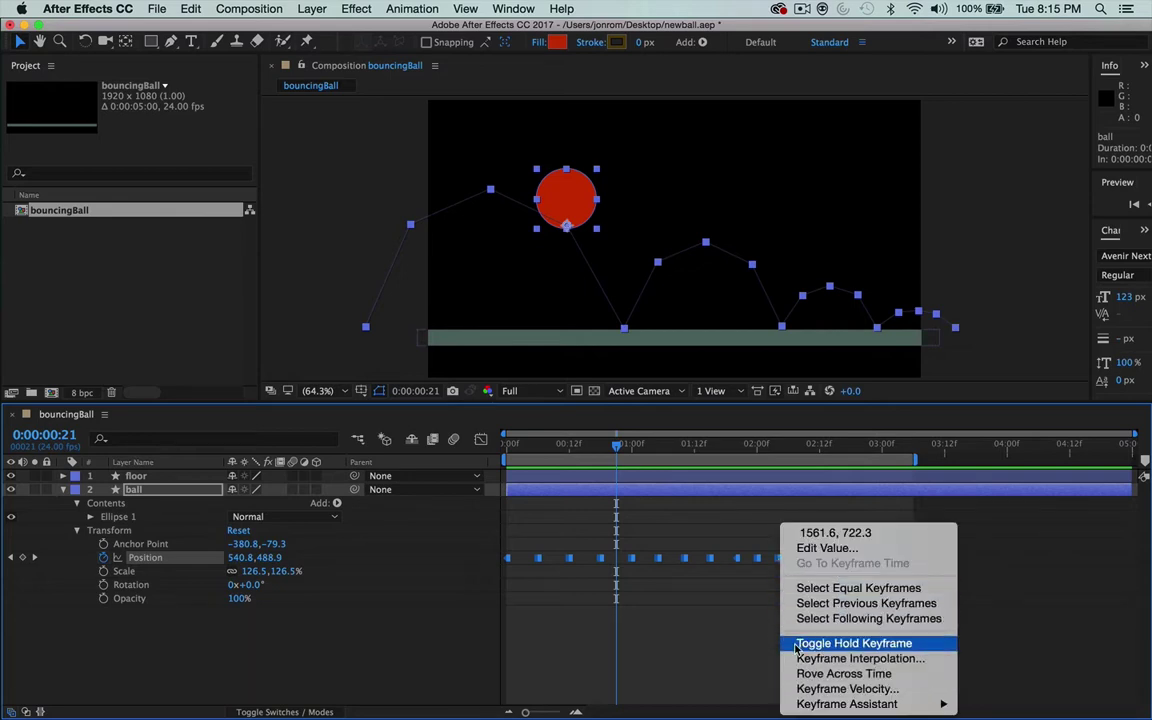
pyautogui.click(798, 645)
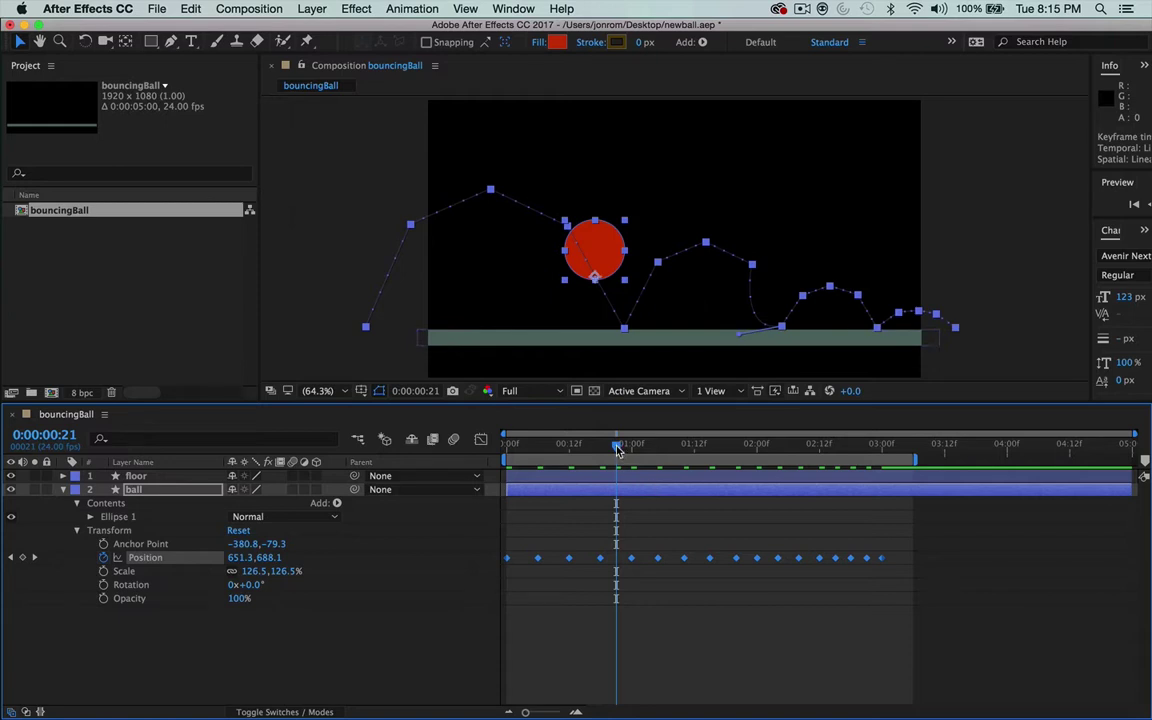
pyautogui.moveTo(617, 450); pyautogui.dragTo(664, 450)
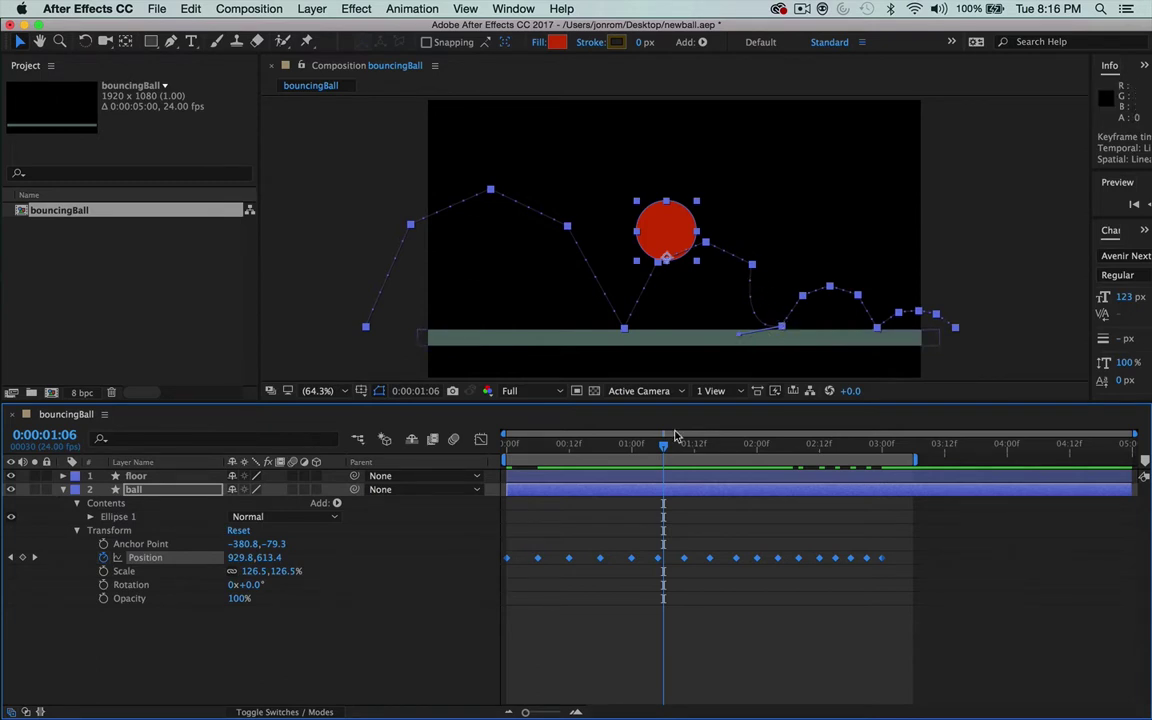
pyautogui.moveTo(620, 448); pyautogui.dragTo(677, 430)
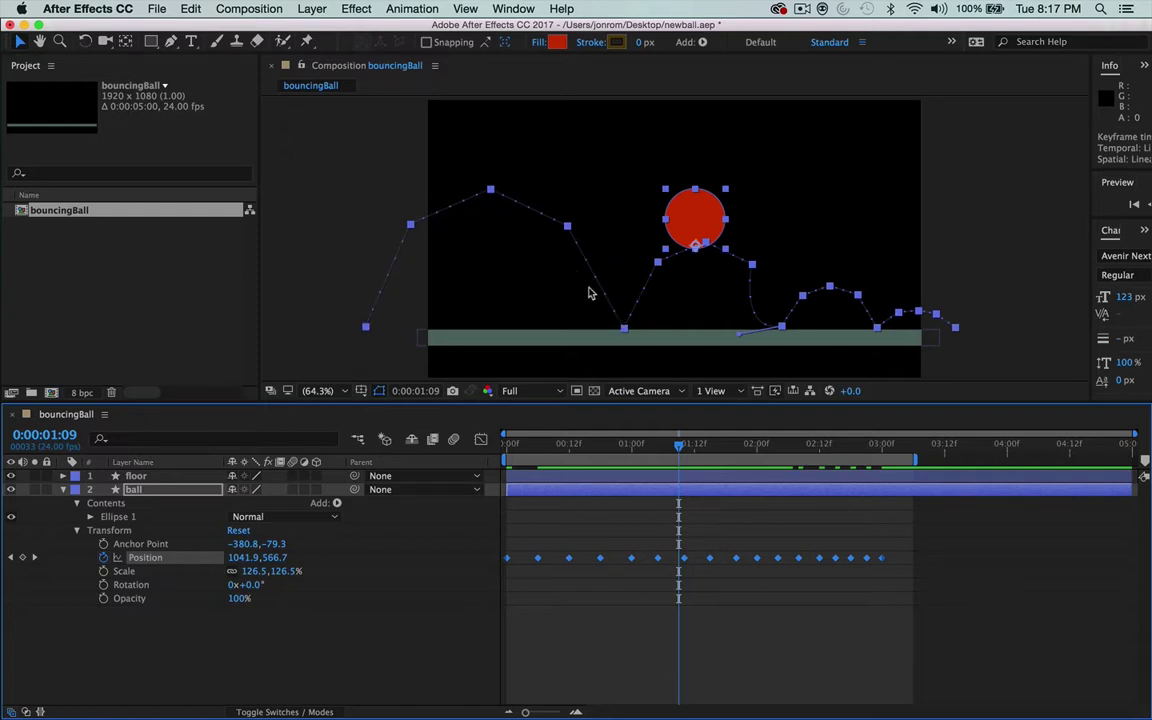
# Step: Smooth the ball's entire motion path by converting all its keyframe vertices to Auto Bezier with the Pen tool
pyautogui.click(566, 229)
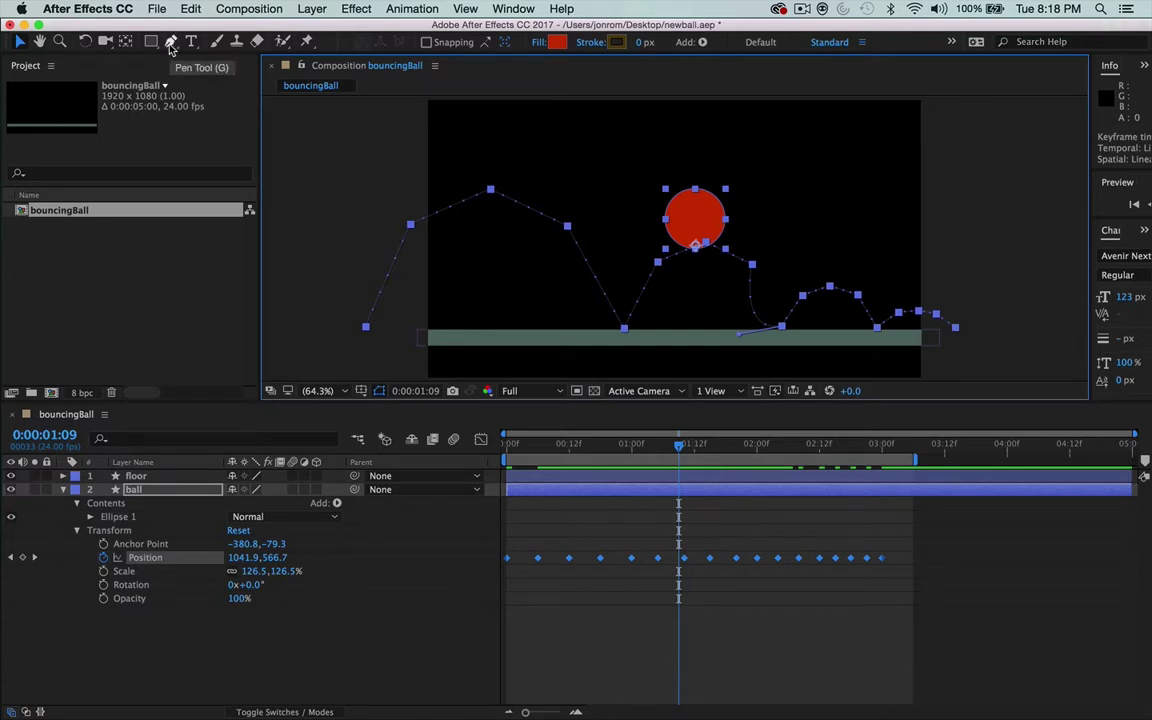
pyautogui.press('g')
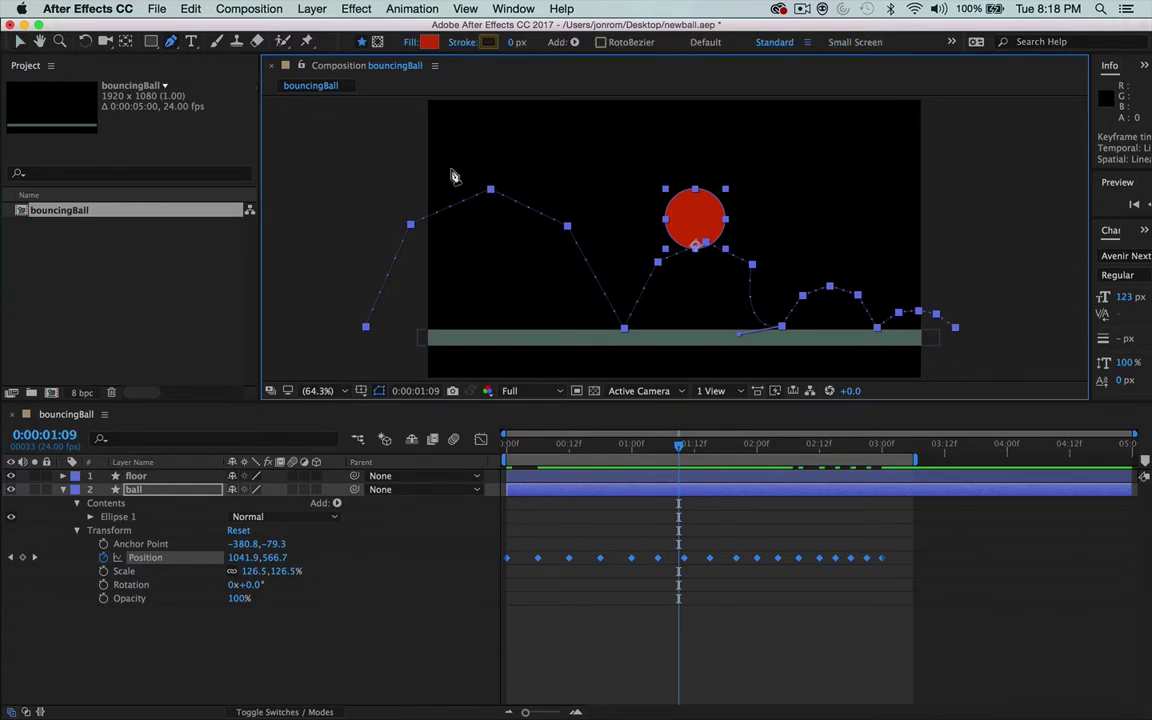
pyautogui.click(490, 190)
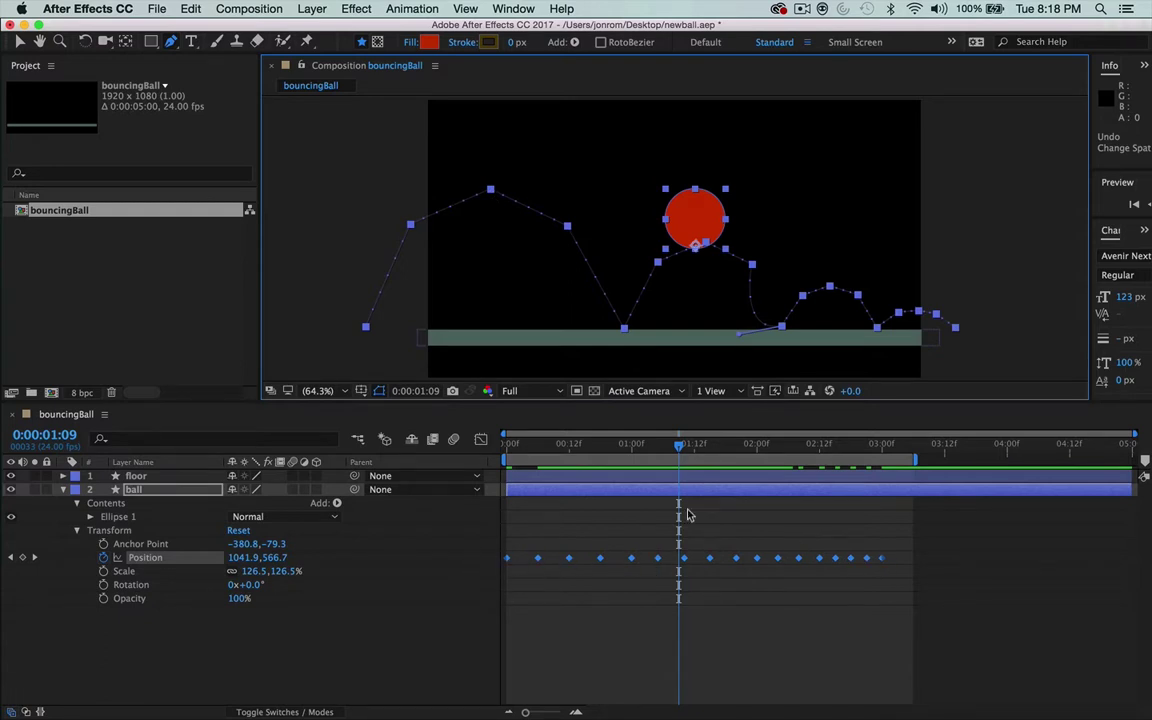
pyautogui.click(490, 189)
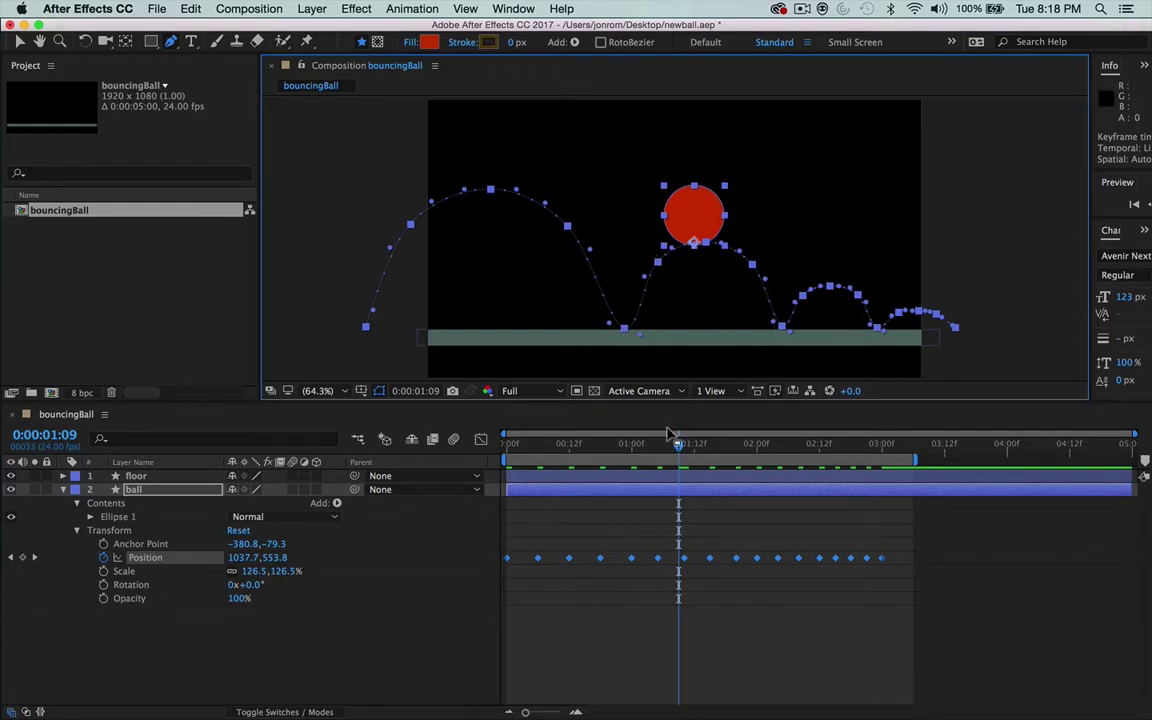
pyautogui.click(683, 544)
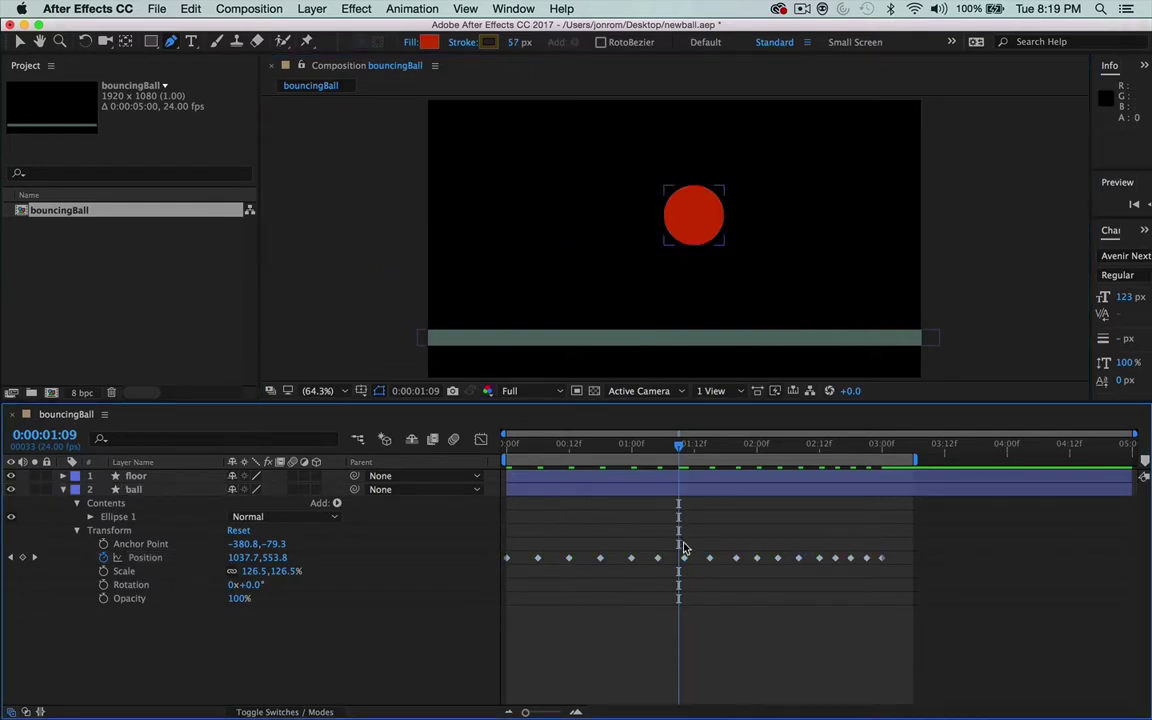
# Step: Select the ball's keyframe vertex at the first floor contact after the large arc and level its tangent handles along the floor with the Pen tool
pyautogui.press('v')
pyautogui.click(694, 226)
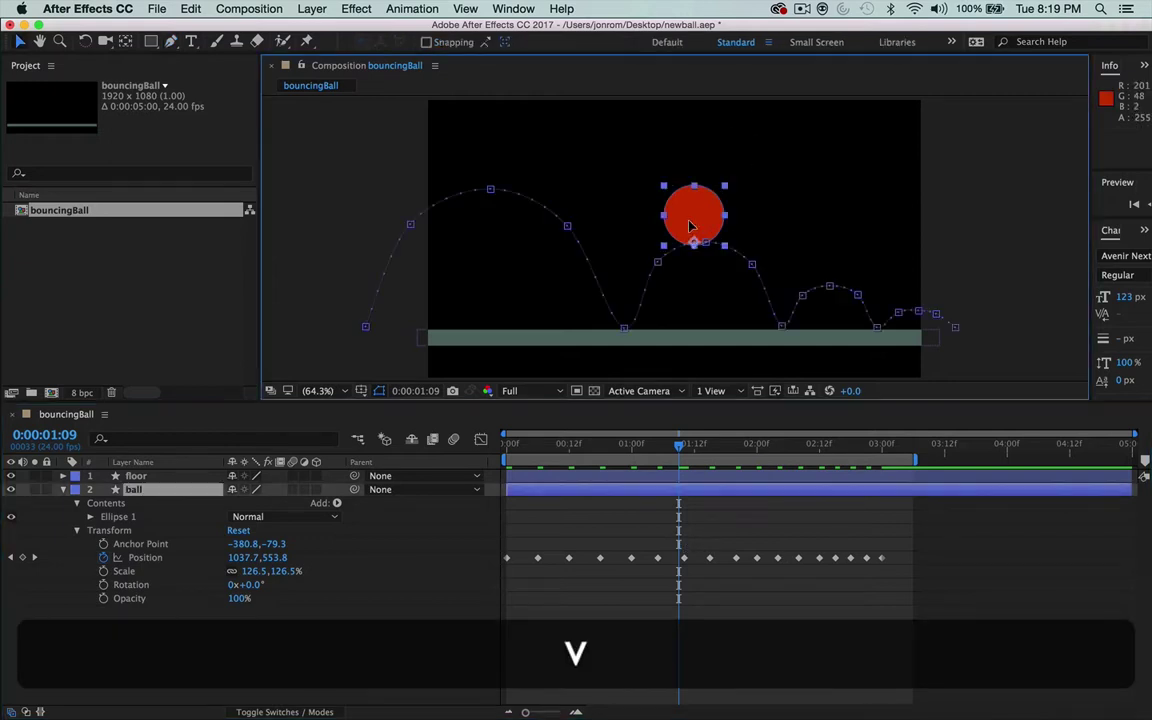
pyautogui.click(624, 329)
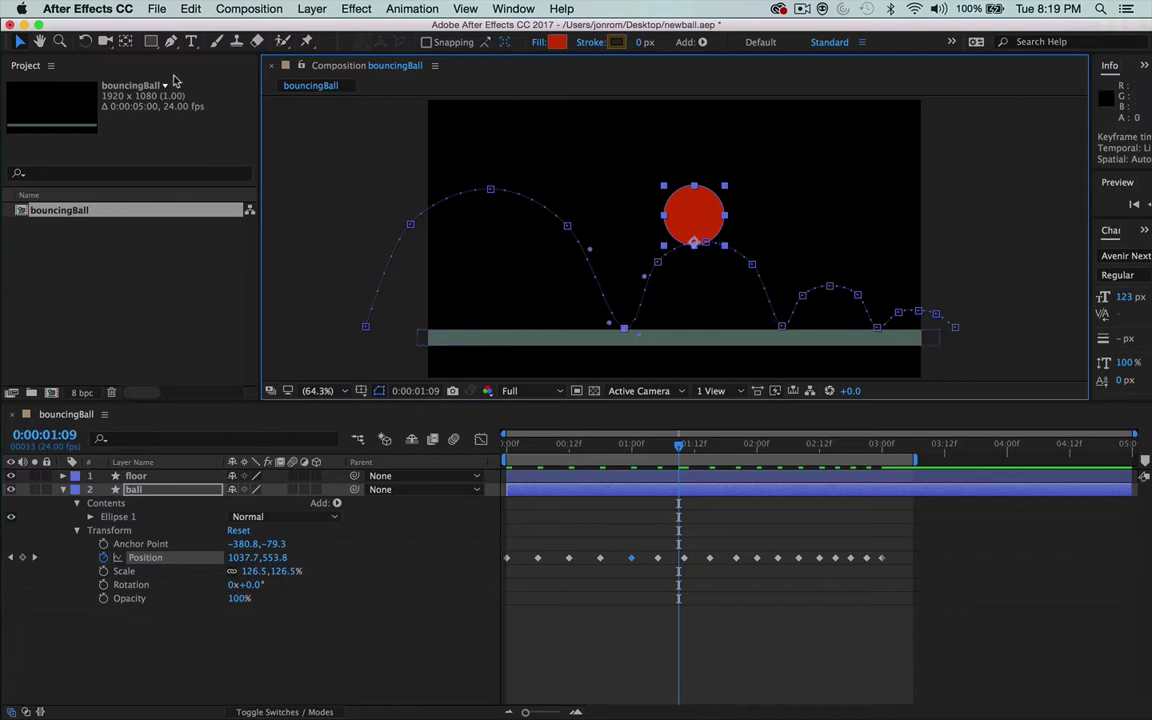
pyautogui.press('g')
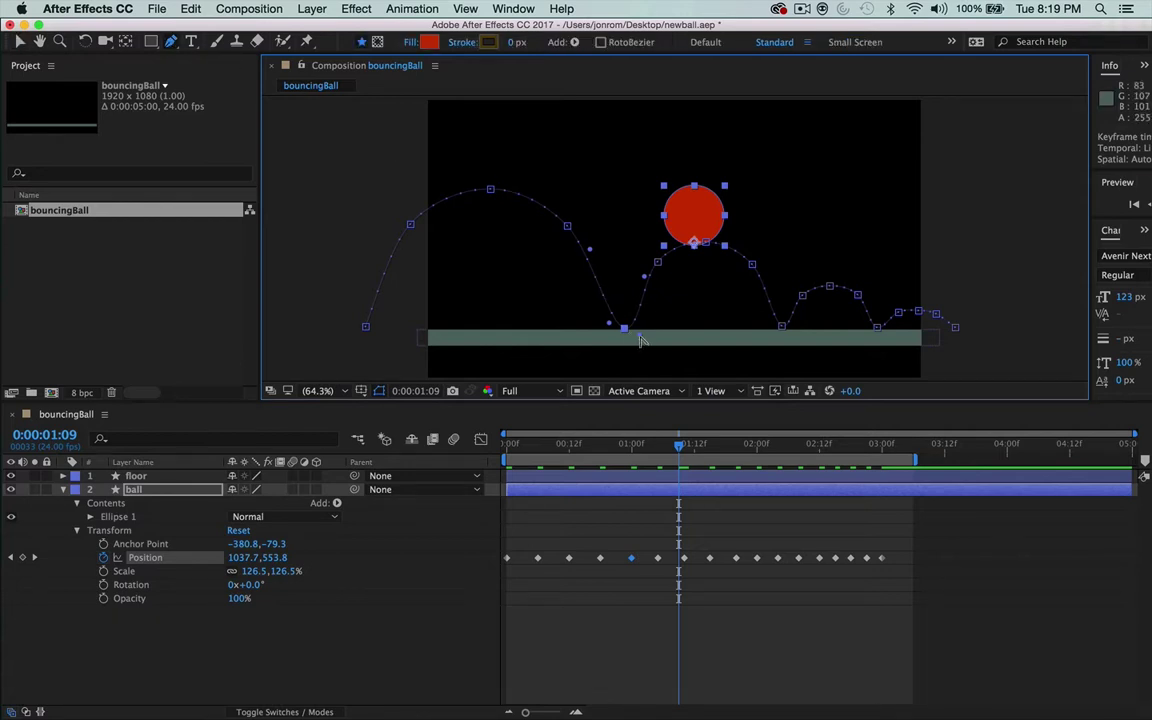
pyautogui.moveTo(641, 340); pyautogui.dragTo(598, 330)
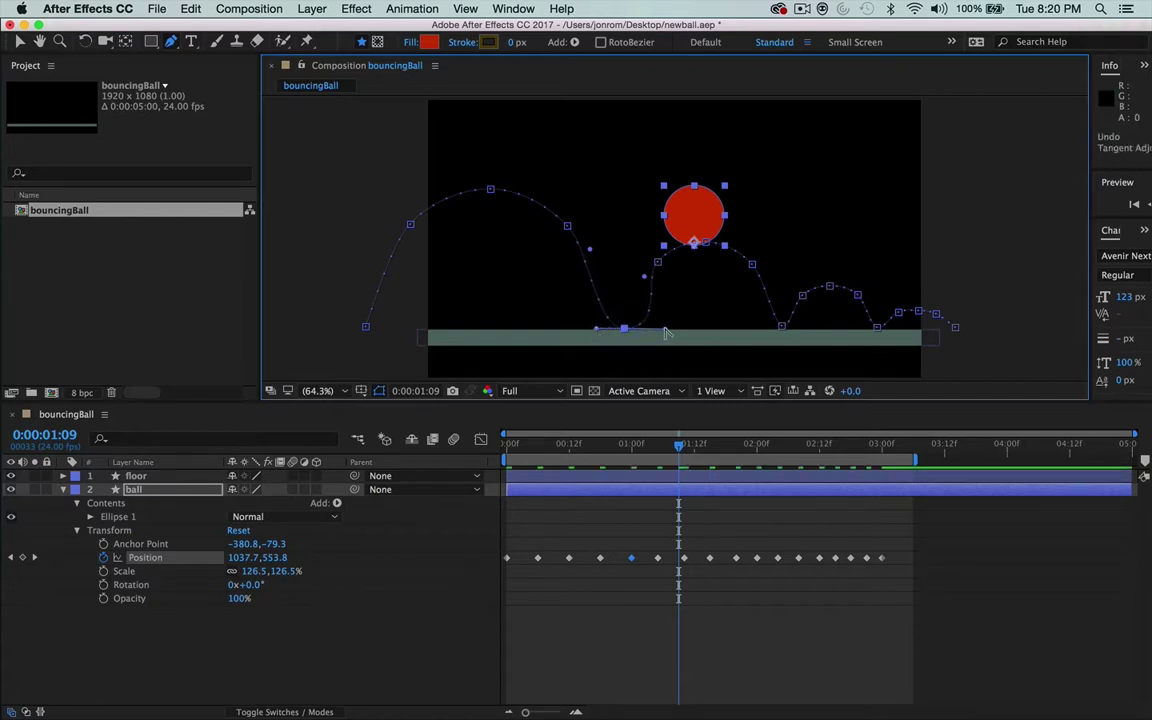
# Step: Try splitting the first floor contact's tangent handles so each rises separately into its adjoining arc, then undo the handle changes
pyautogui.moveTo(666, 332); pyautogui.dragTo(646, 302)
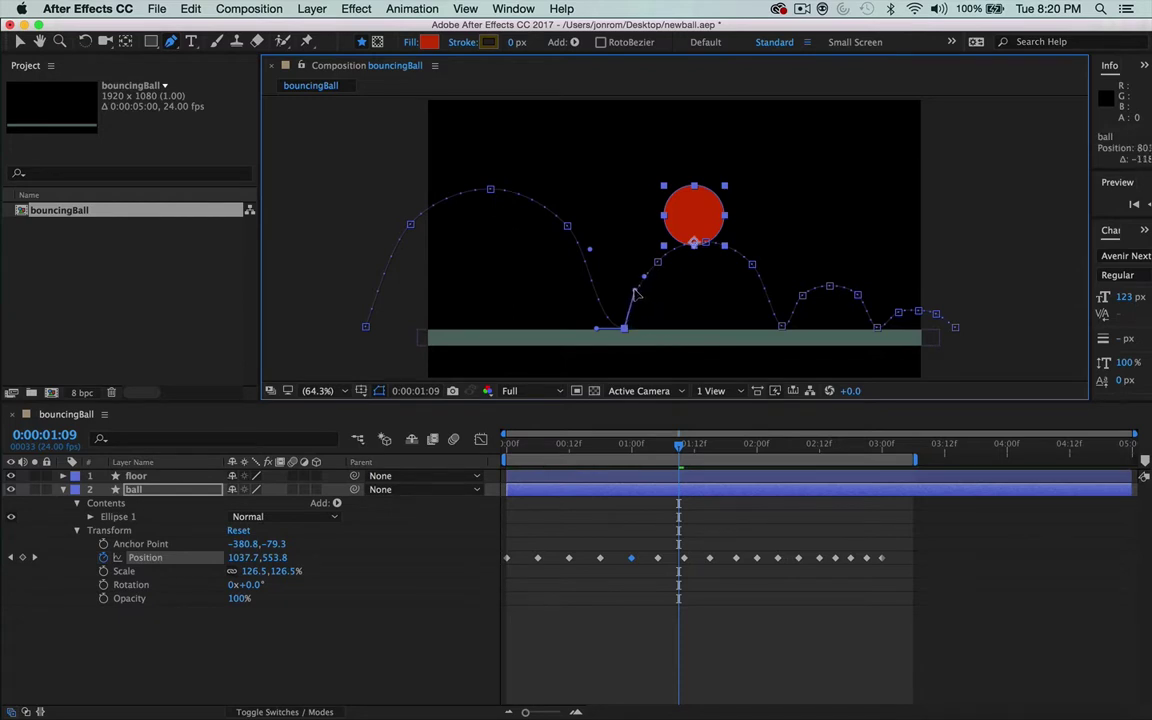
pyautogui.moveTo(636, 295); pyautogui.dragTo(628, 302)
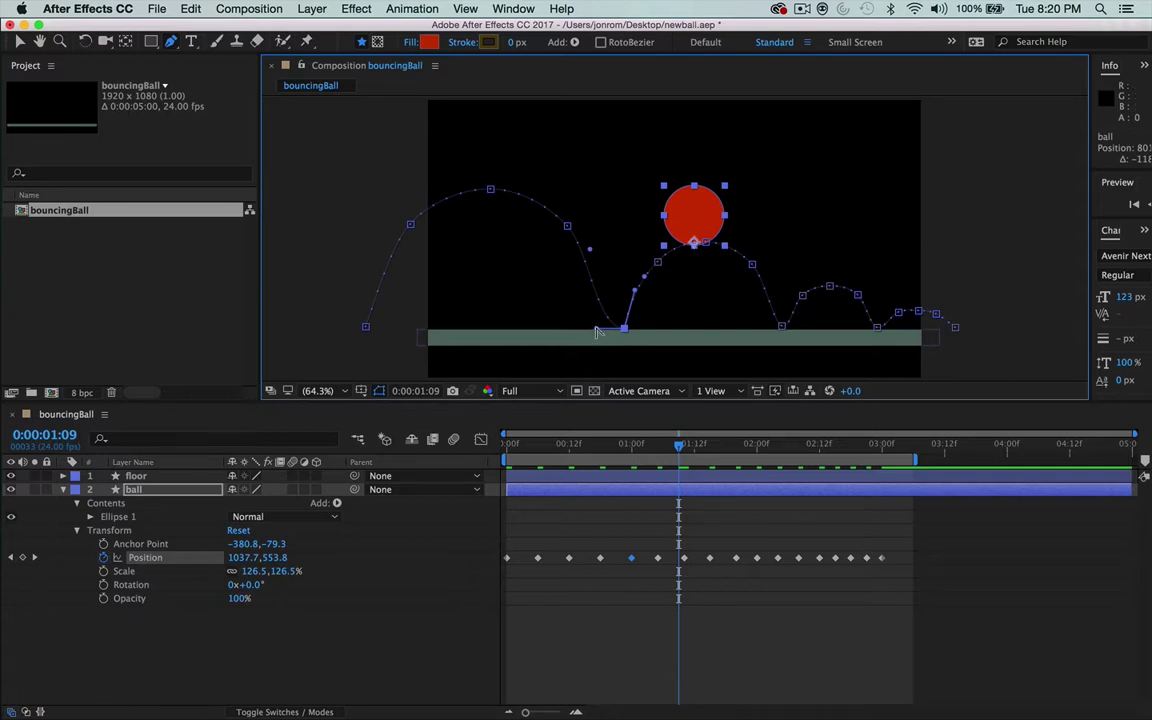
pyautogui.press('alt')
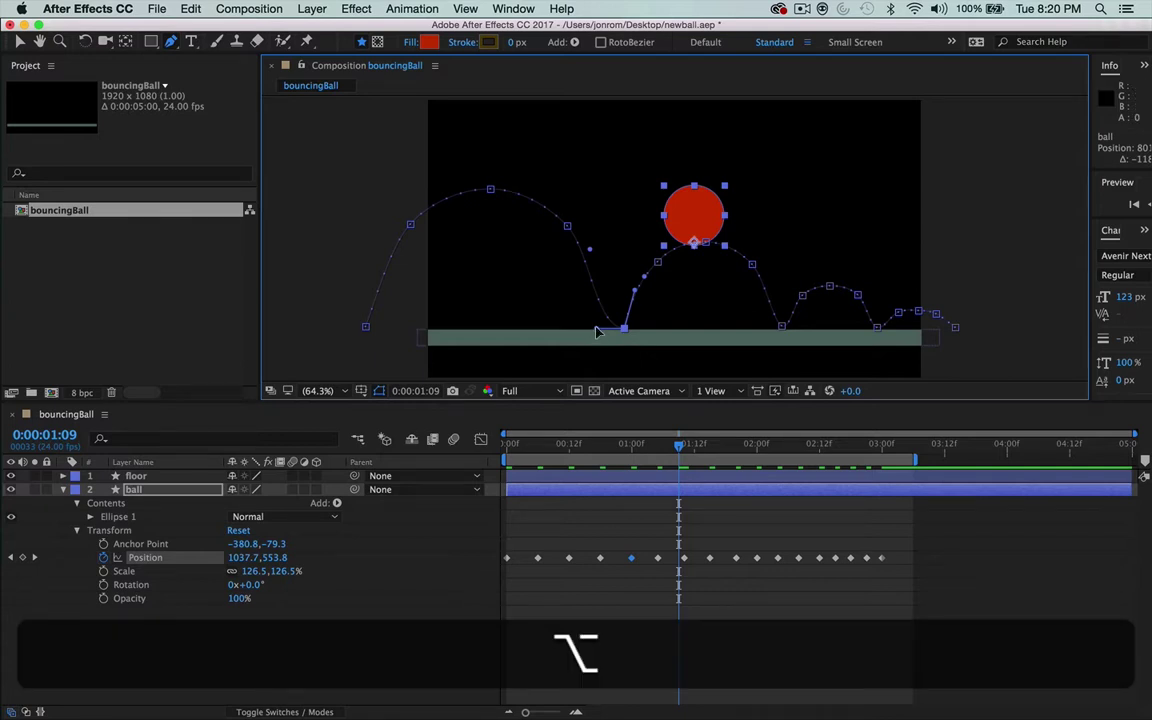
pyautogui.moveTo(609, 307); pyautogui.dragTo(616, 297)
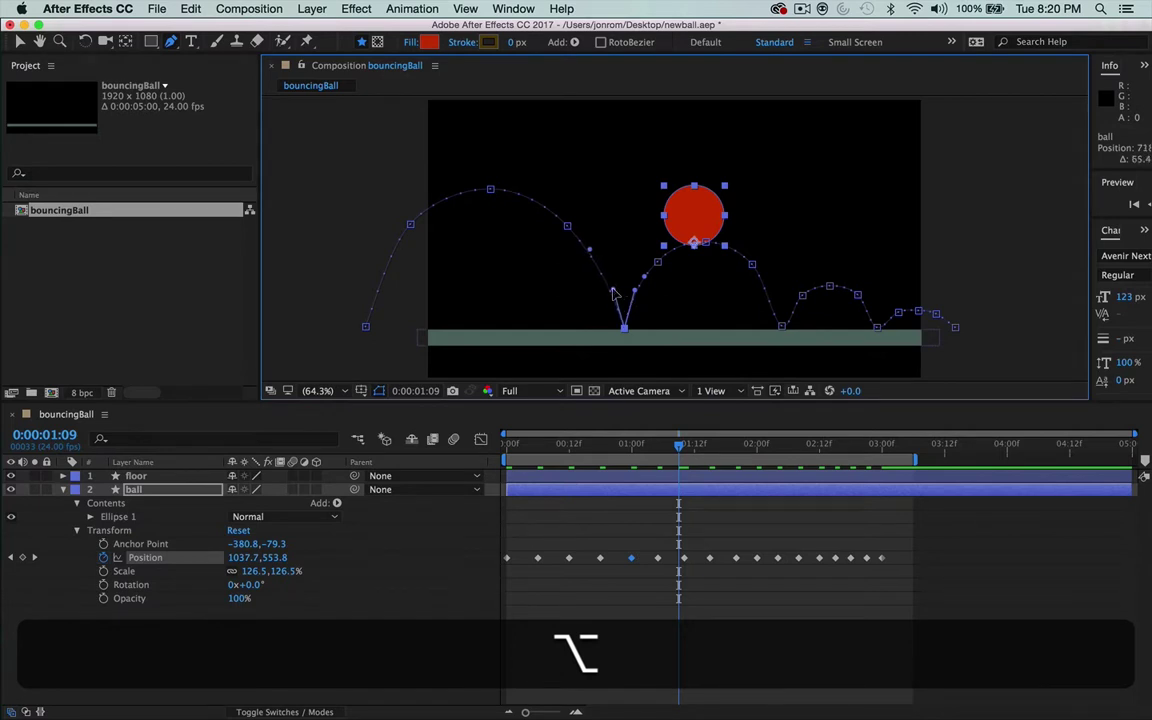
pyautogui.moveTo(614, 293)
pyautogui.mouseDown()
pyautogui.moveTo(586, 334)
pyautogui.moveTo(624, 390)
pyautogui.moveTo(593, 323)
pyautogui.moveTo(606, 345)
pyautogui.moveTo(609, 310)
pyautogui.mouseUp()
pyautogui.press('alt')
pyautogui.press('alt+super+z')
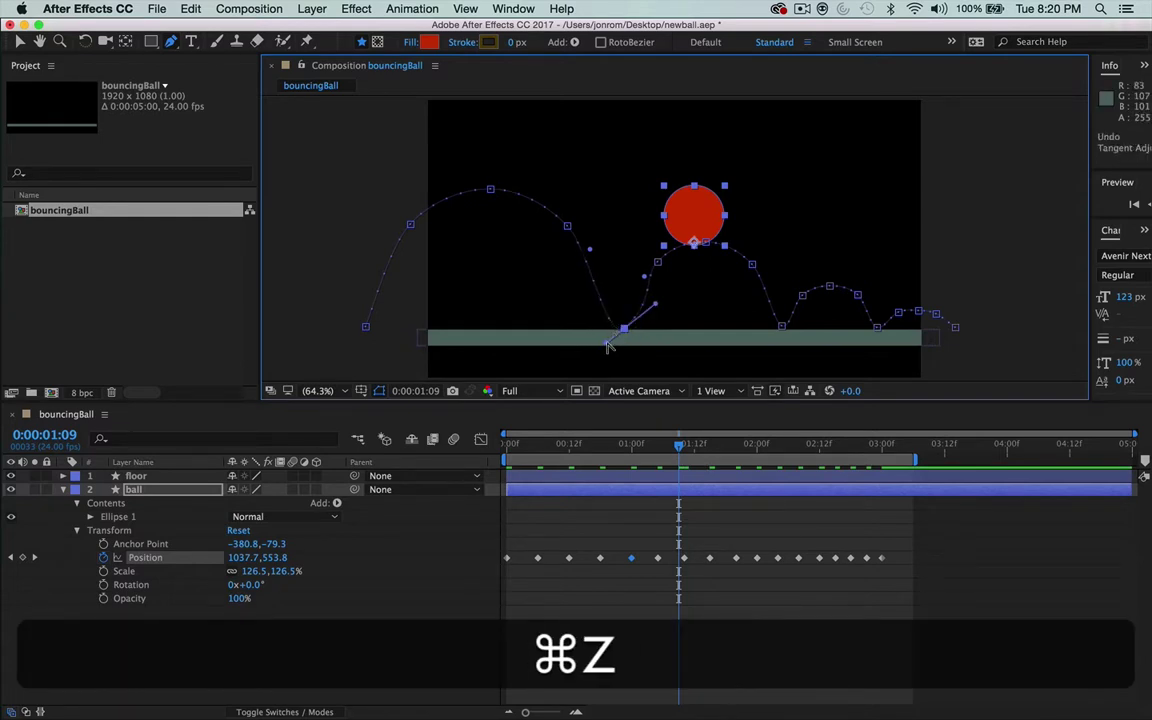
# Step: Split the first floor contact's tangent handles upward into a sharp V and convert the remaining floor contacts to sharp corners, leaving the starting keyframe smooth
pyautogui.moveTo(607, 319); pyautogui.dragTo(616, 300)
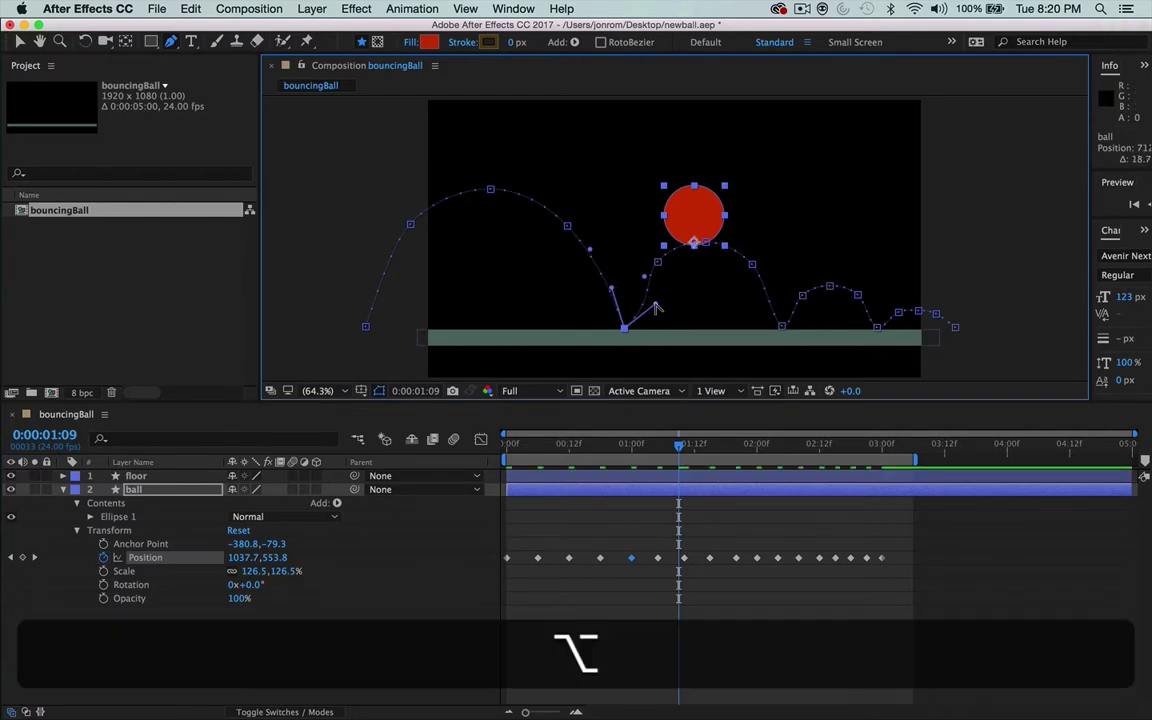
pyautogui.moveTo(652, 301); pyautogui.dragTo(646, 297)
pyautogui.click(782, 328)
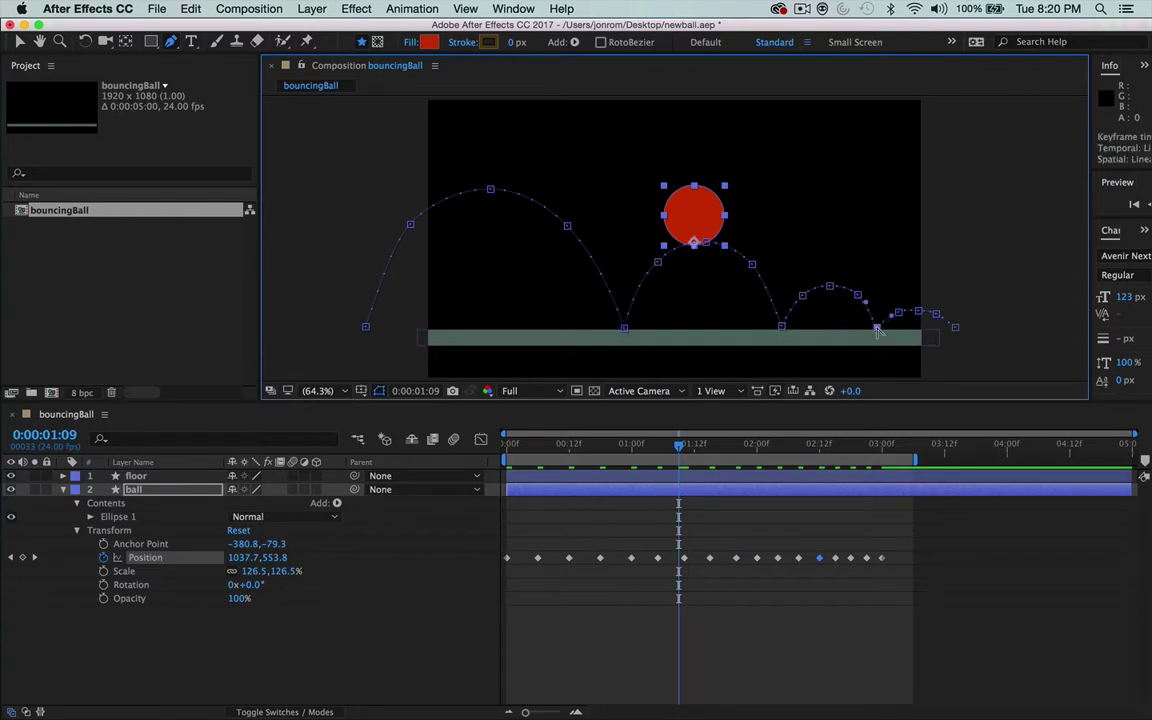
pyautogui.press('super+z')
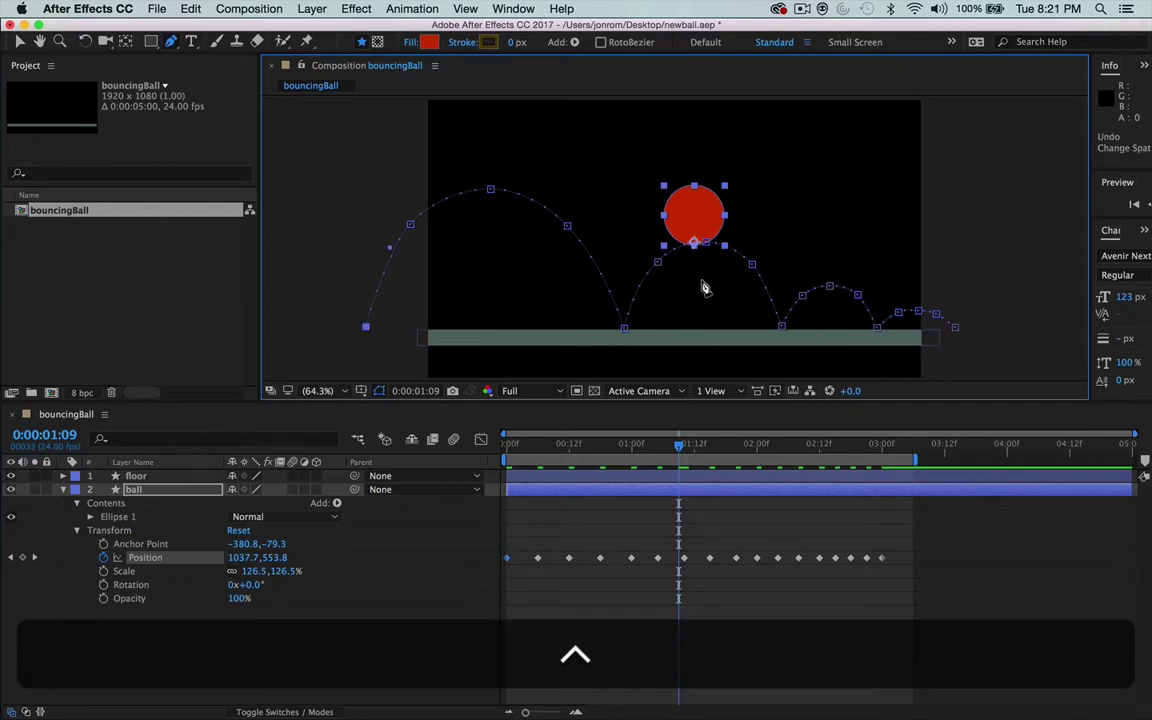
# Step: Preview the ball's motion through the sharpened floor contacts and scrub back to the first arc's descending keyframe at 0:00:00:18
pyautogui.hotkey('ctrl', '0')
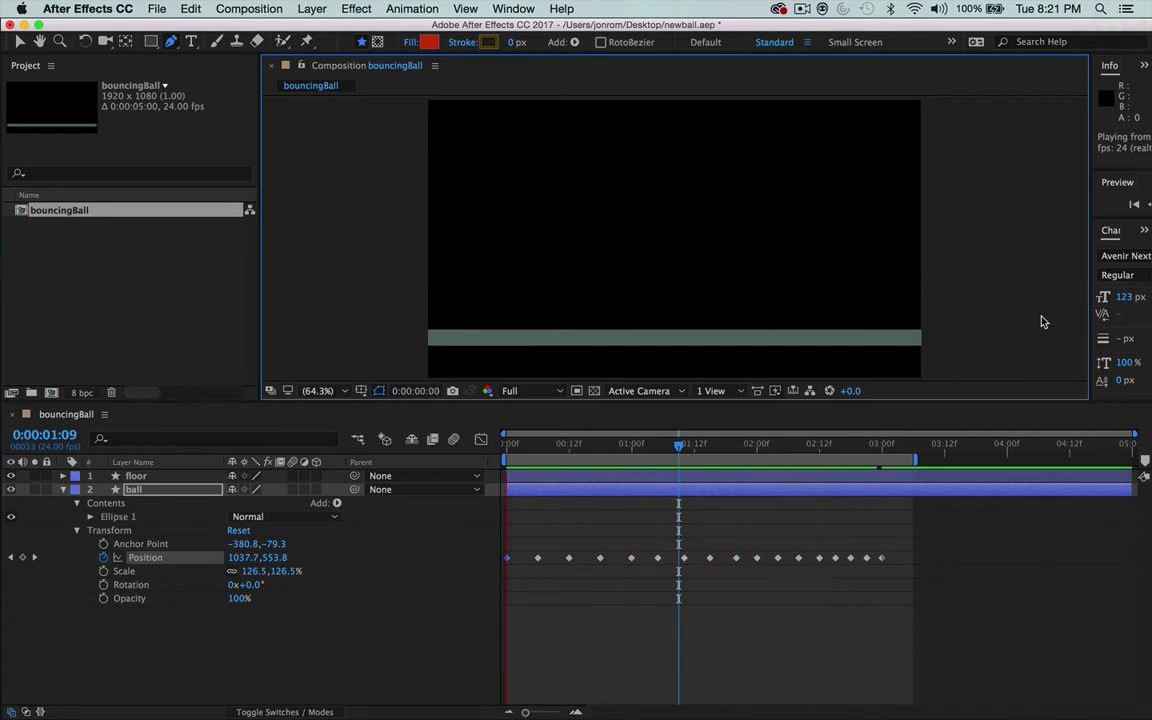
pyautogui.press('space')
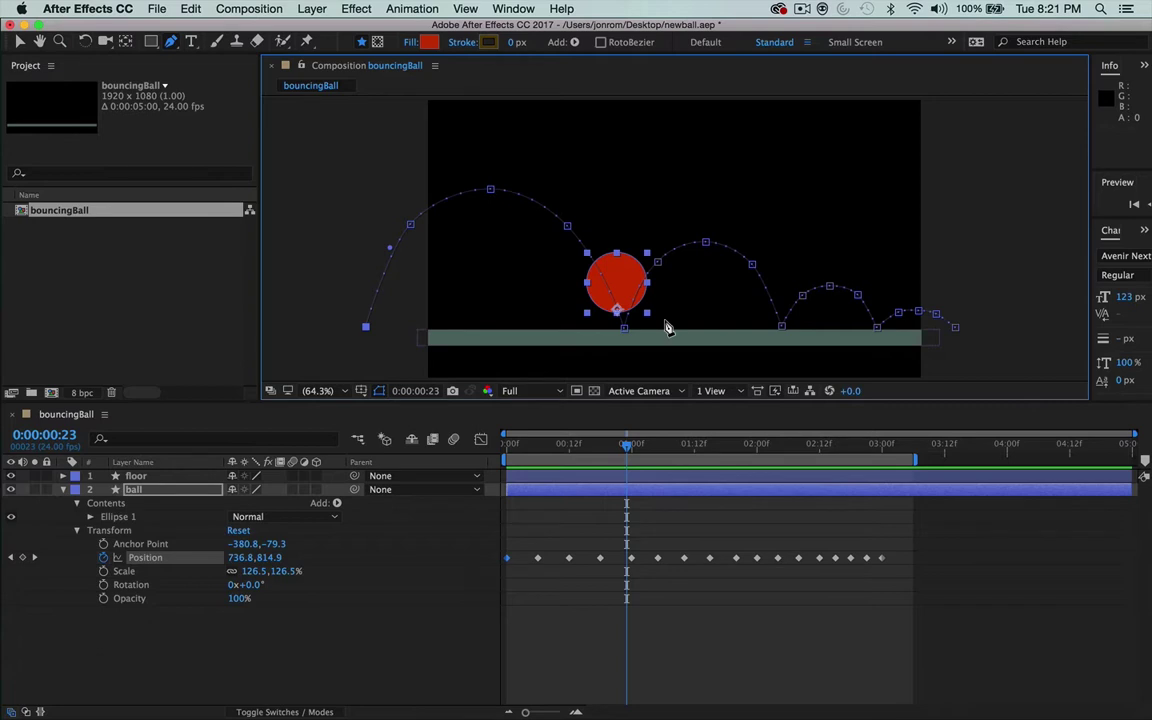
pyautogui.moveTo(625, 452); pyautogui.dragTo(600, 447)
pyautogui.hotkey('ctrl', '0')
# Step: Raise the rising and falling keyframes on either side of the first arc's peak to give the arc a broader, flatter top
pyautogui.press('v')
pyautogui.moveTo(565, 190); pyautogui.dragTo(569, 190)
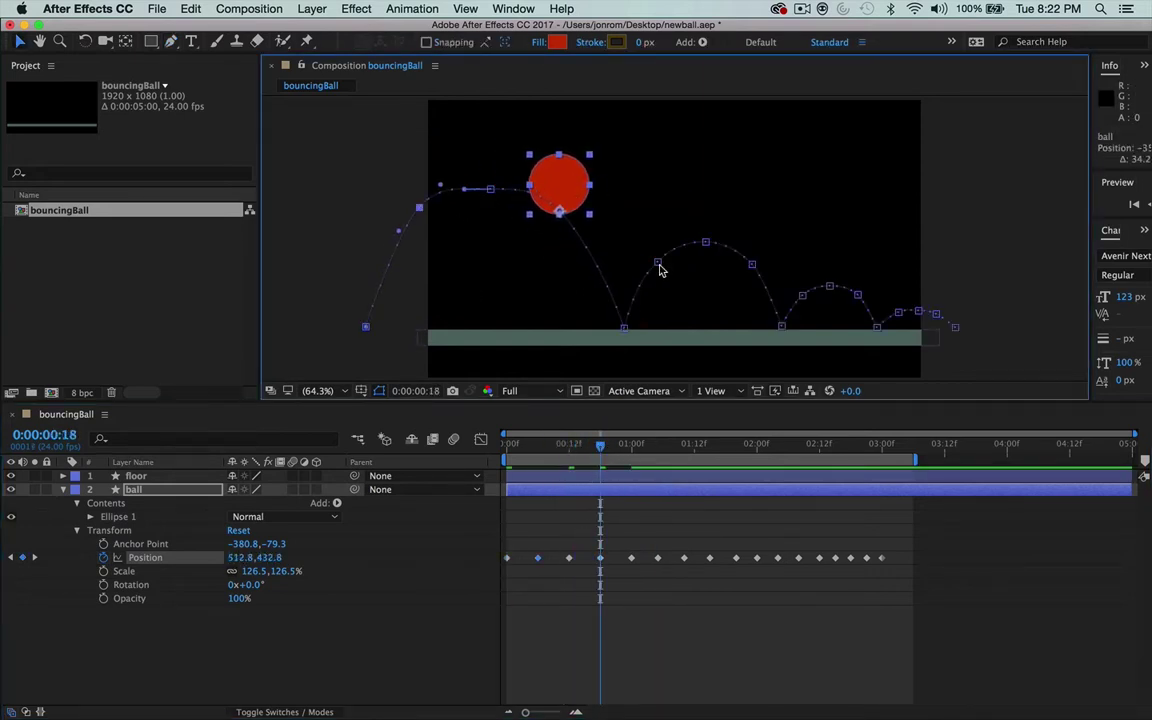
# Step: Reshape the second bounce's arc by pulling its rising keyframe and its falling keyframe at 0:00:01:15 closer to the peak
pyautogui.press('space')
pyautogui.press('space')
pyautogui.moveTo(659, 446); pyautogui.dragTo(710, 447)
pyautogui.moveTo(765, 250); pyautogui.dragTo(758, 241)
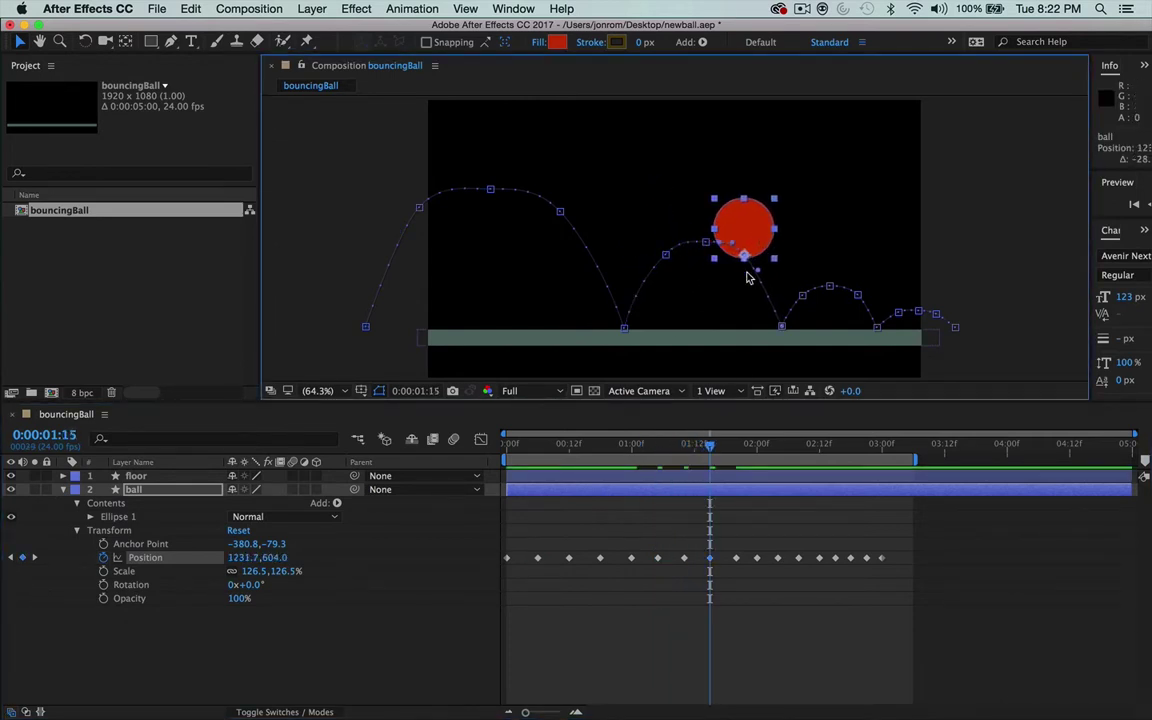
# Step: Shift the ball's following position keyframes earlier so the second bounce's keyframes are four frames apart
pyautogui.moveTo(710, 447); pyautogui.dragTo(631, 446)
pyautogui.hotkey('ctrl', '0')
pyautogui.moveTo(643, 543); pyautogui.dragTo(674, 583)
pyautogui.hotkey('alt', 'Left')
pyautogui.hotkey('alt', 'Left')
pyautogui.keyDown('shift'); pyautogui.click(674, 558); pyautogui.keyUp('shift')
pyautogui.hotkey('alt', 'Left')
pyautogui.keyDown('shift'); pyautogui.click(695, 558); pyautogui.keyUp('shift')
pyautogui.hotkey('alt', 'Left')
# Step: Shift the remaining position keyframes earlier so the third bounce's keyframes are three frames apart
pyautogui.keyDown('alt'); pyautogui.keyDown('shift'); pyautogui.click(715, 558); pyautogui.keyUp('shift'); pyautogui.keyUp('alt')
pyautogui.hotkey('alt', 'Left')
pyautogui.keyDown('shift'); pyautogui.click(731, 558); pyautogui.keyUp('shift')
pyautogui.hotkey('alt', 'Left')
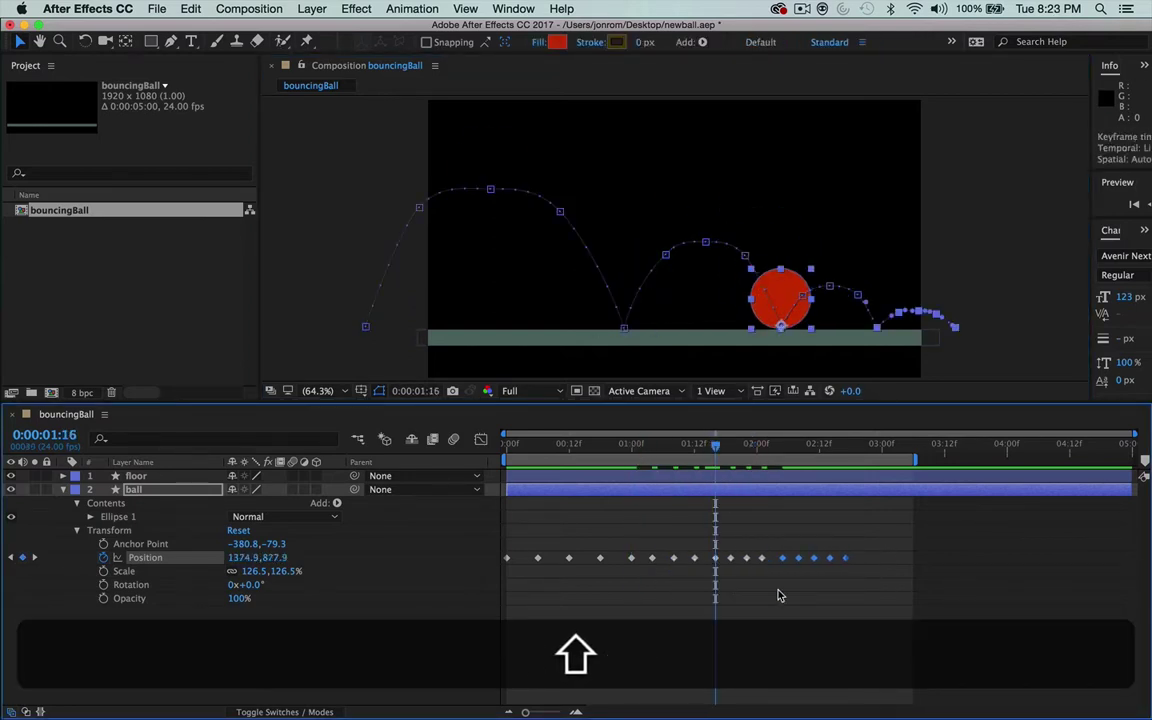
pyautogui.hotkey('alt', 'Left')
# Step: Tighten the last bounce's position keyframes to two frames apart and preview the animation
pyautogui.hotkey('alt', 'Left')
pyautogui.moveTo(783, 592); pyautogui.dragTo(822, 592)
pyautogui.hotkey('alt', 'Left')
pyautogui.hotkey('alt', 'Left')
pyautogui.press('space')
pyautogui.press('space')
# Step: Shift the ball's keyframes earlier so the first bounce's position keyframes are five frames apart, and preview the animation
pyautogui.moveTo(525, 545); pyautogui.dragTo(853, 589)
pyautogui.hotkey('alt', 'Left')
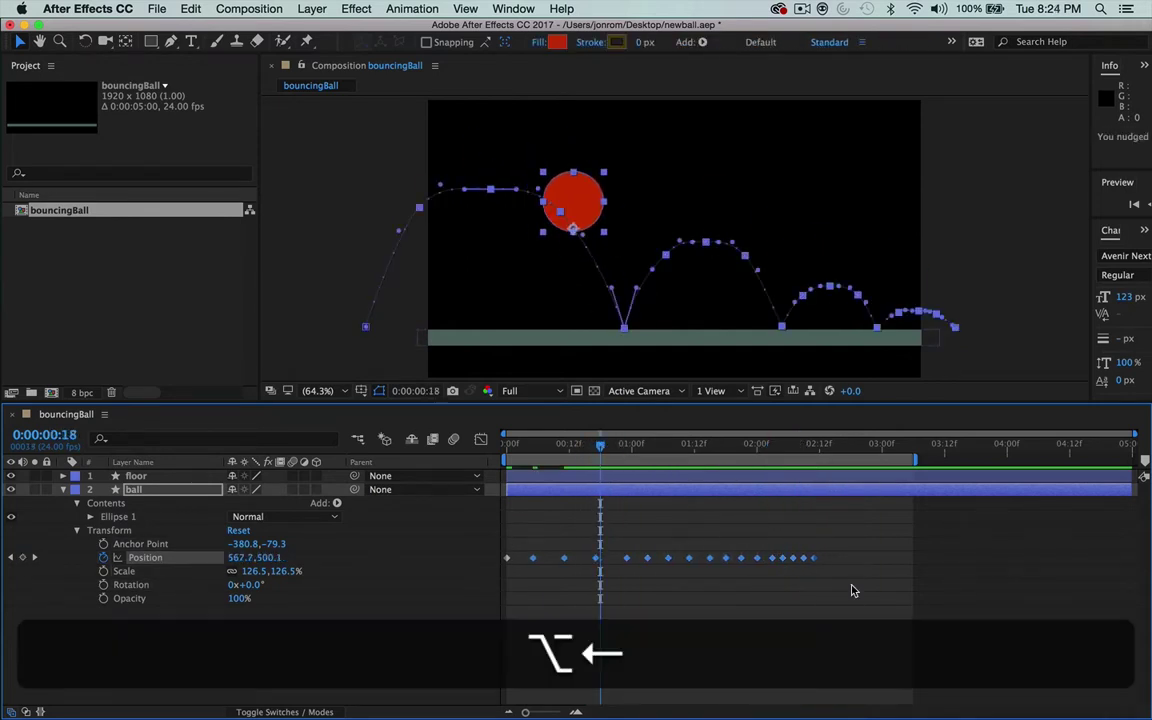
pyautogui.hotkey('alt', 'shift', 'Left')
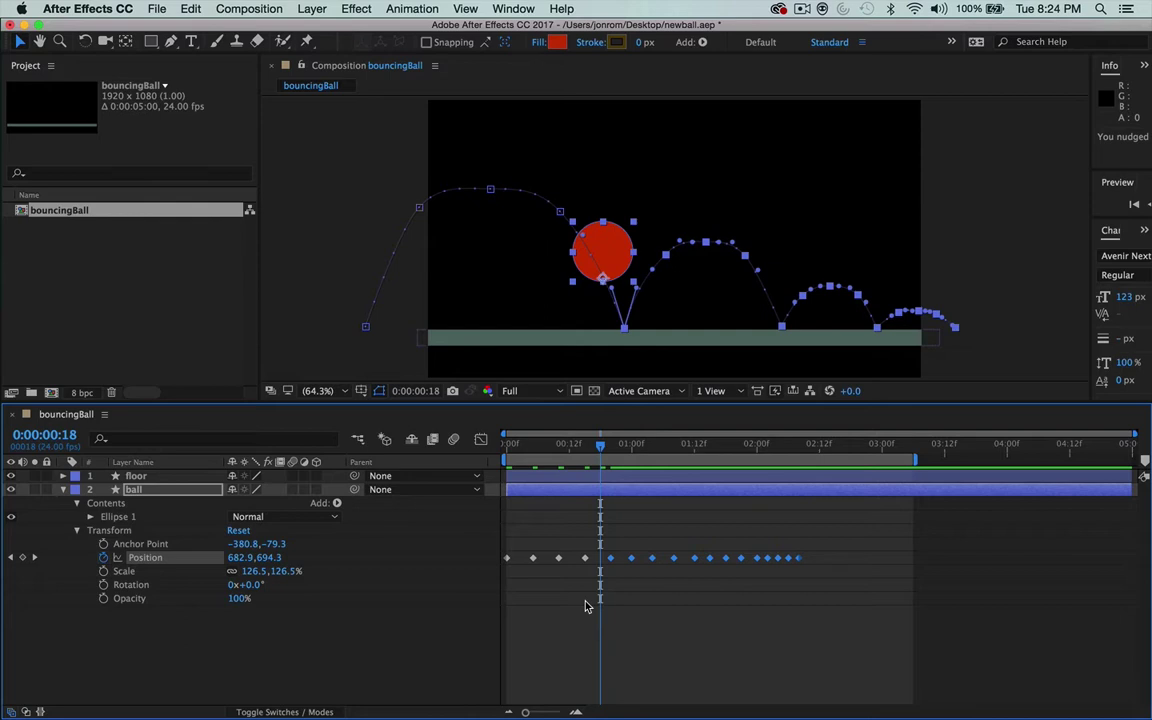
pyautogui.press('super+Right')
pyautogui.press('space')
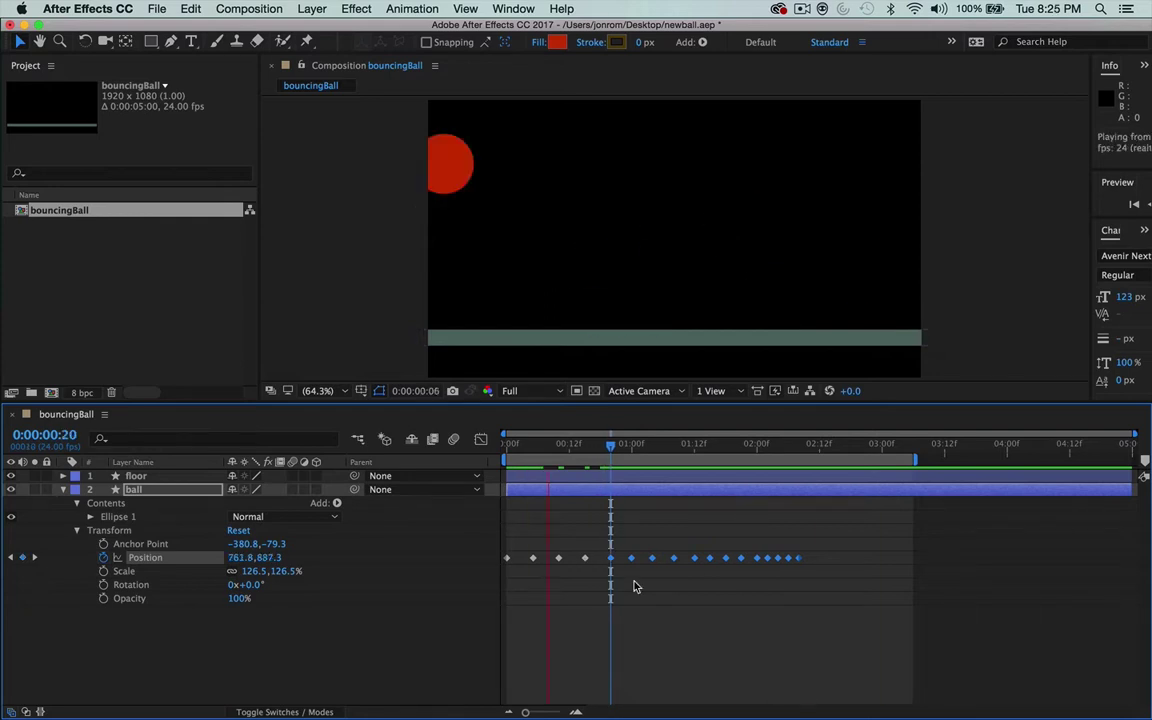
# Step: Narrow the third and last bounces by moving their motion path keyframes inward
pyautogui.click(875, 300)
pyautogui.press('Right')
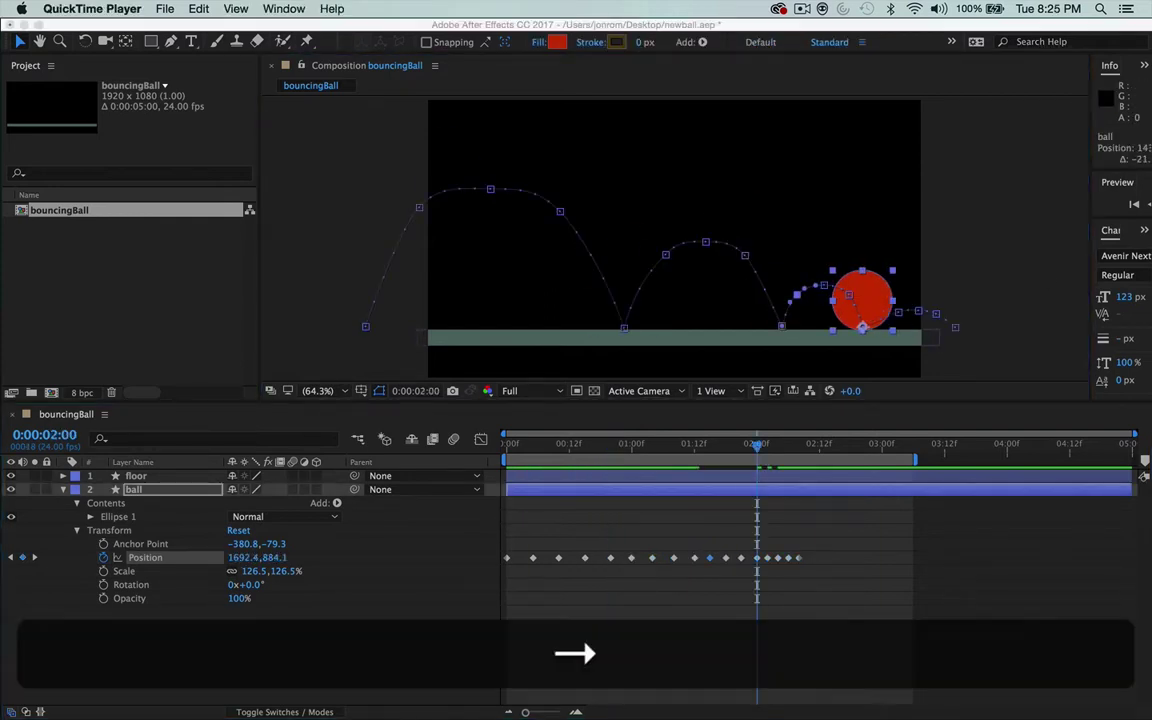
pyautogui.keyDown('shift'); pyautogui.click(913, 313); pyautogui.keyUp('shift')
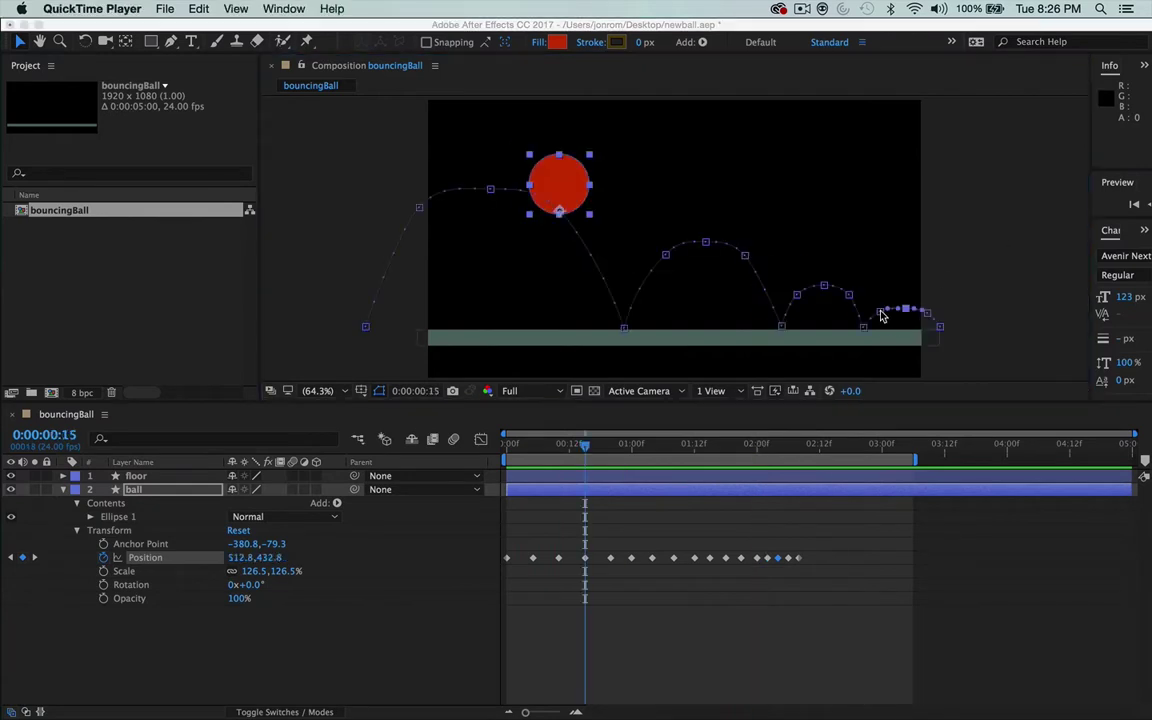
# Step: Pull the ball's final landing keyframe back toward the floor's end and adjust the third bounce's rising keyframe
pyautogui.keyDown('alt'); pyautogui.scroll(4, 752, 241); pyautogui.keyUp('alt')
pyautogui.press('v')
pyautogui.scroll(-4, 752, 241)
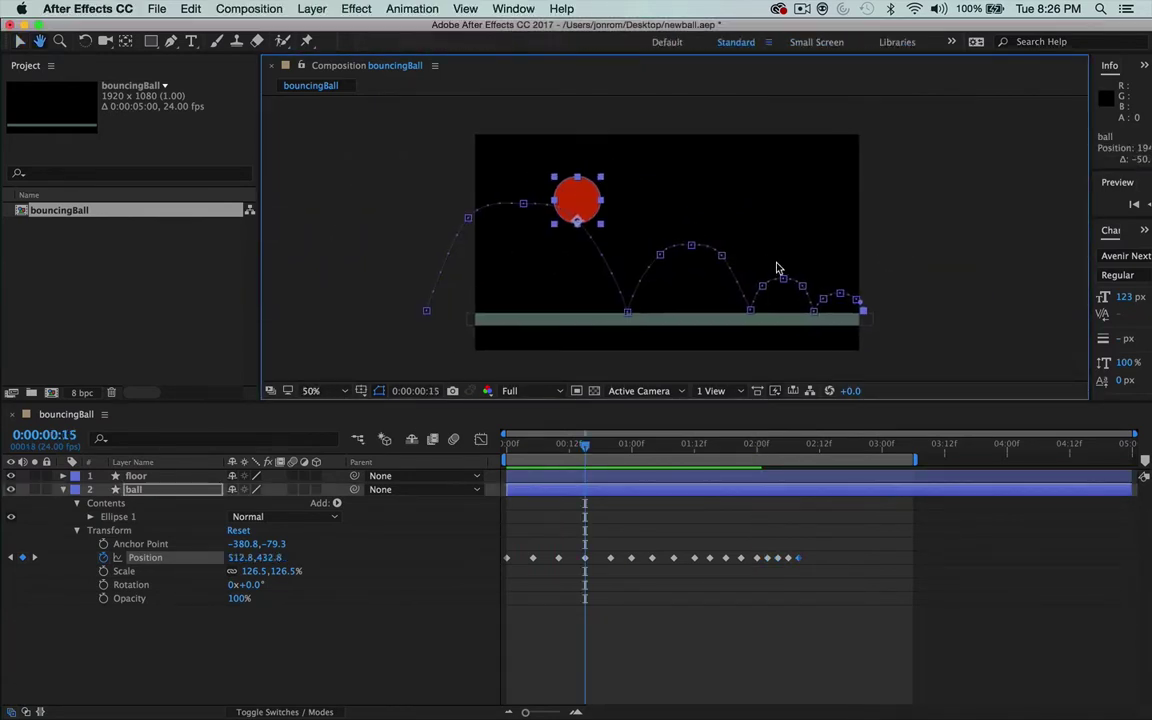
pyautogui.press('space')
pyautogui.press('super+space')
pyautogui.scroll(2, 710, 310)
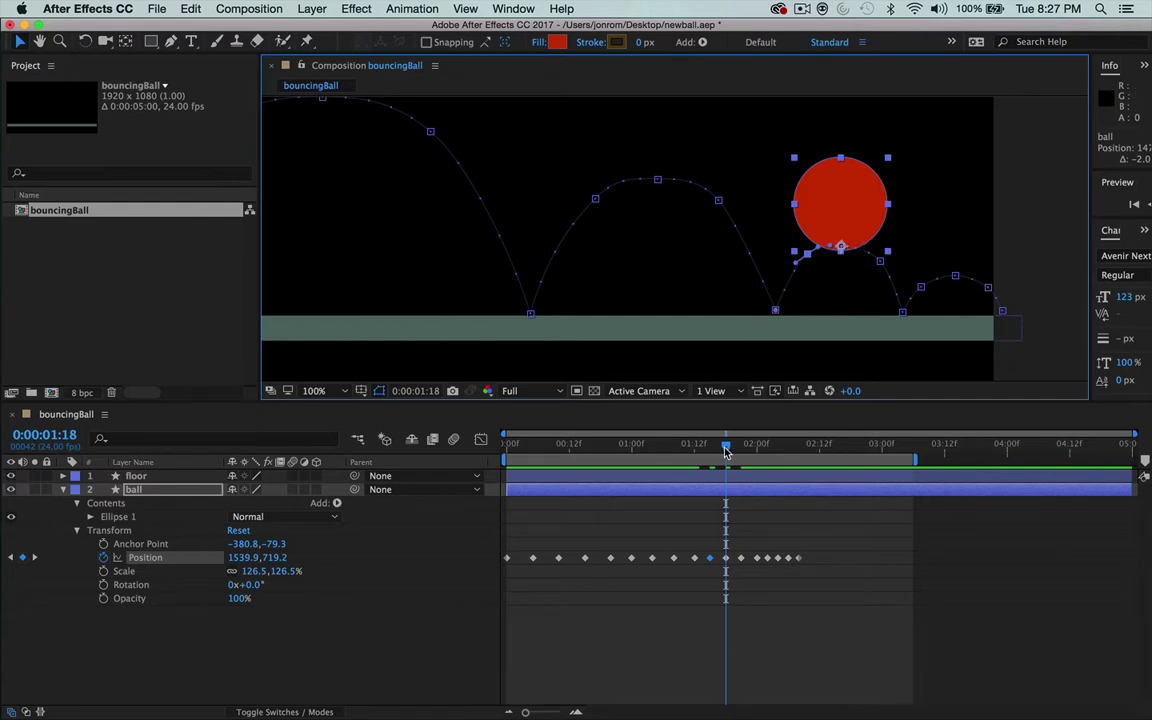
# Step: Step back and forth through the ball's position keyframes, from the first landing to the last bounce's peak, to check each pose
pyautogui.moveTo(726, 449); pyautogui.dragTo(670, 446)
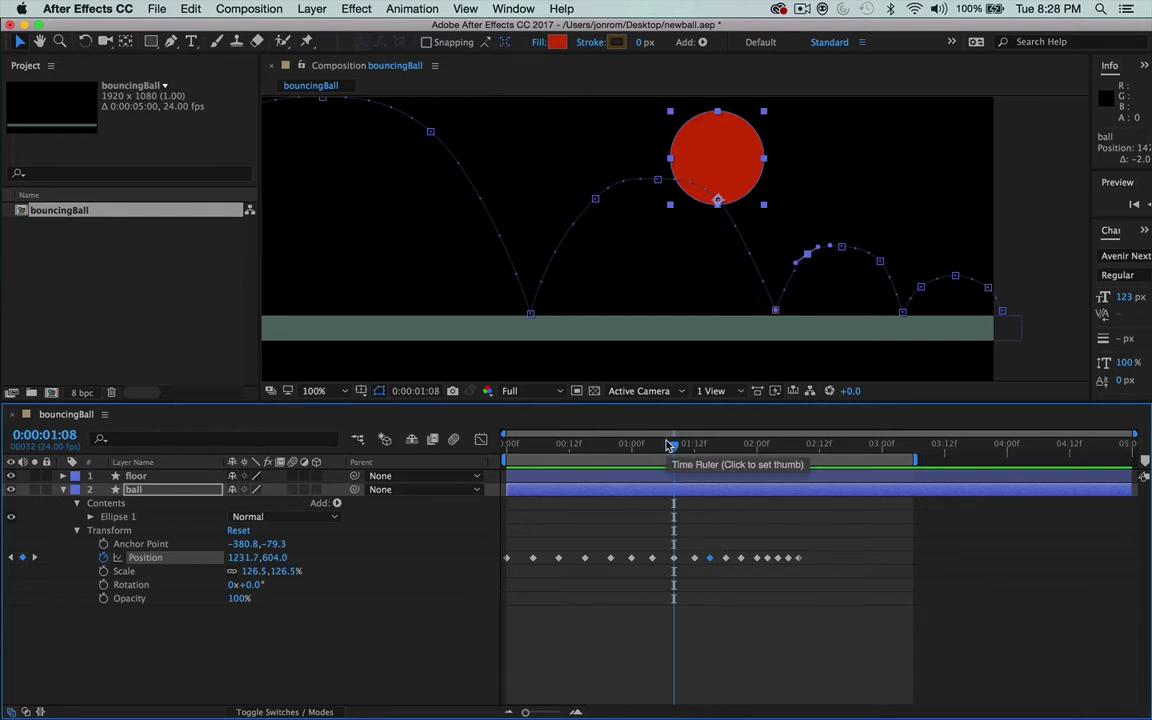
pyautogui.press('j')
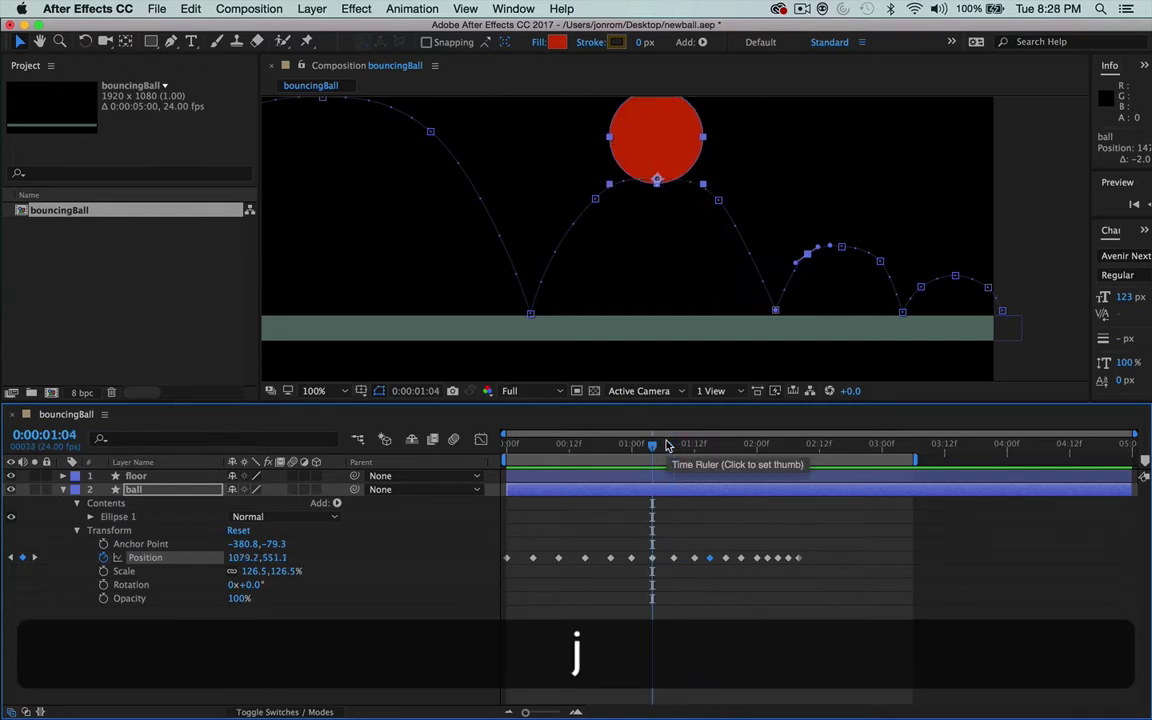
pyautogui.press('j')
pyautogui.press('j')
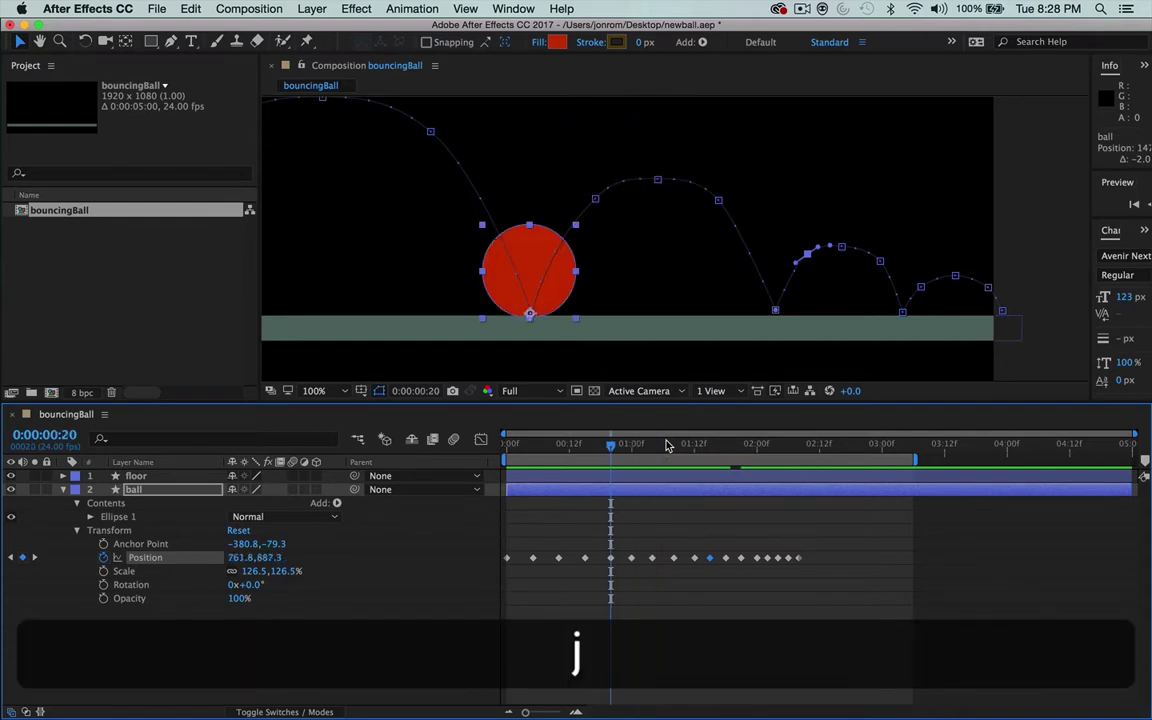
pyautogui.press('j')
pyautogui.press('k')
pyautogui.press('k')
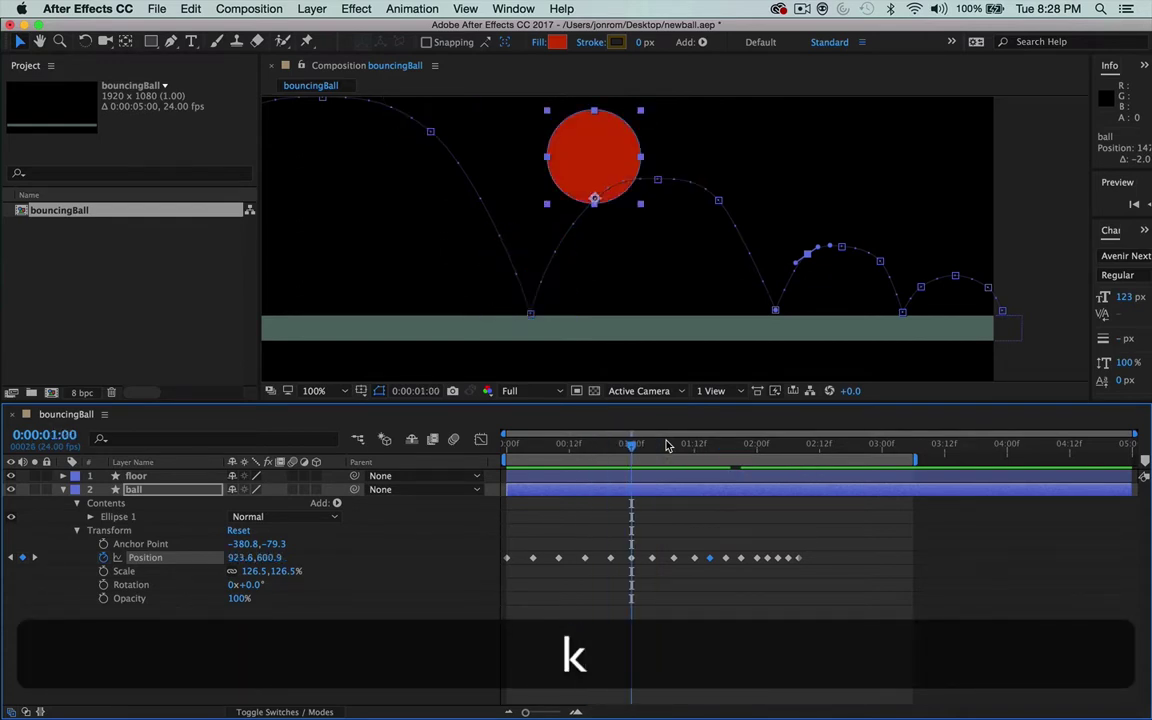
pyautogui.press('k')
pyautogui.press('k')
pyautogui.press('k')
pyautogui.press('k')
pyautogui.press('k')
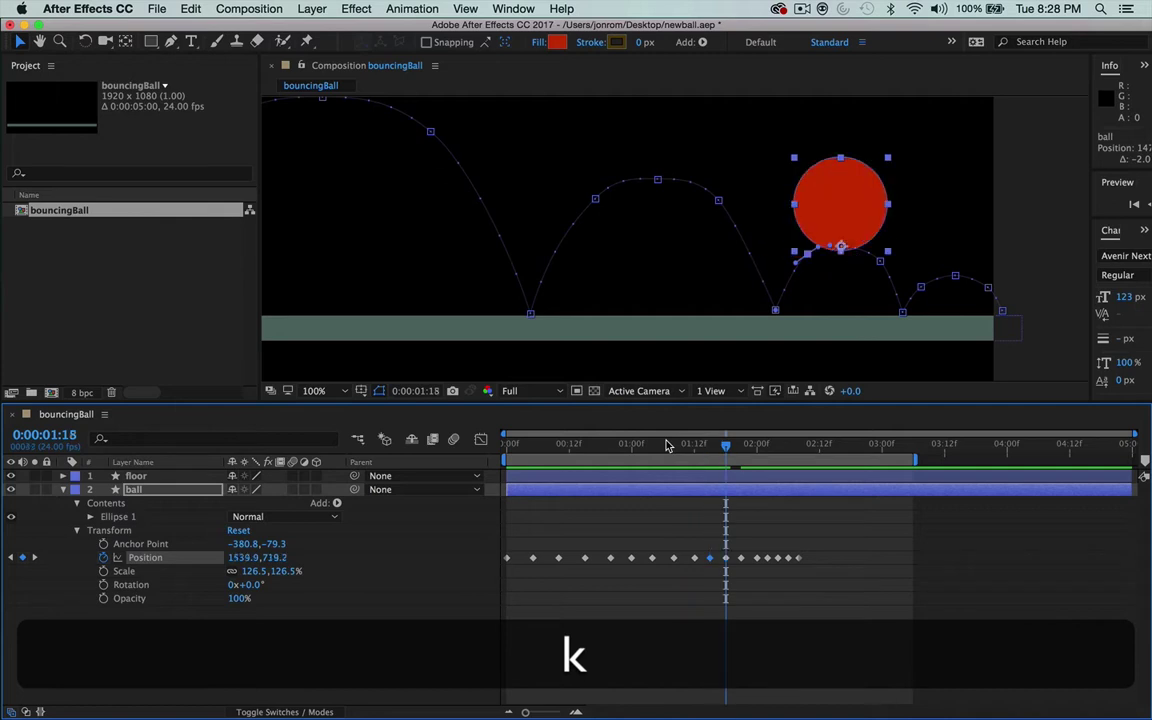
pyautogui.press('k')
pyautogui.press('k')
pyautogui.press('k')
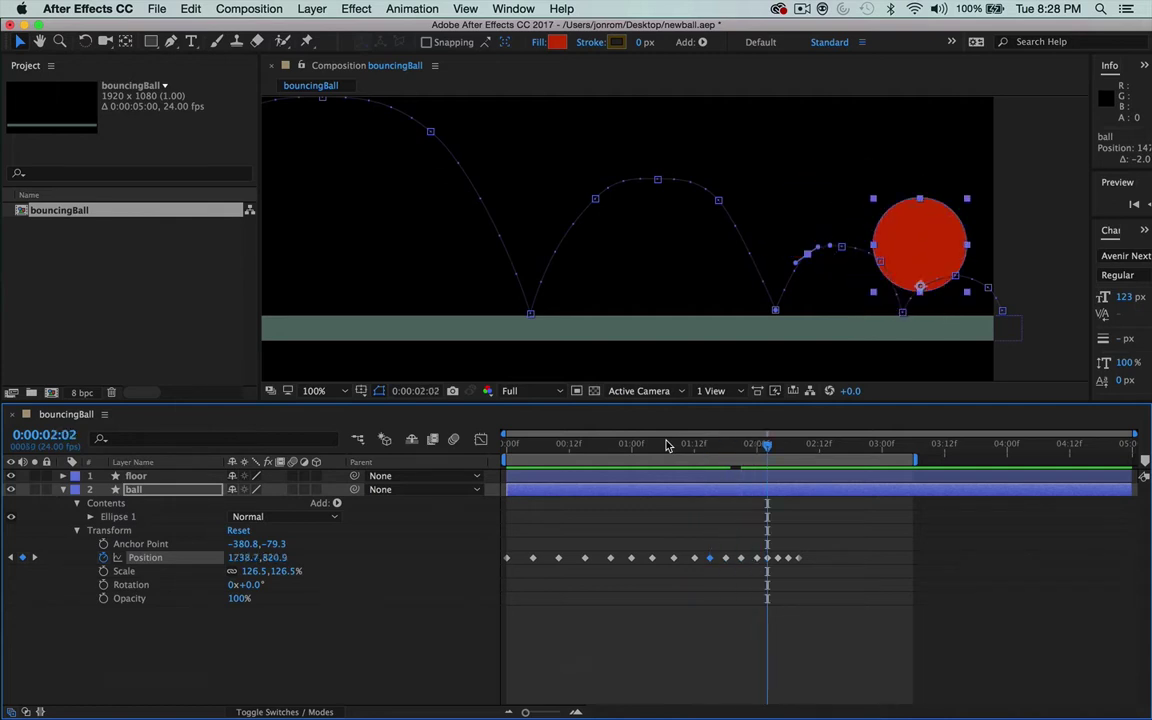
pyautogui.press('k')
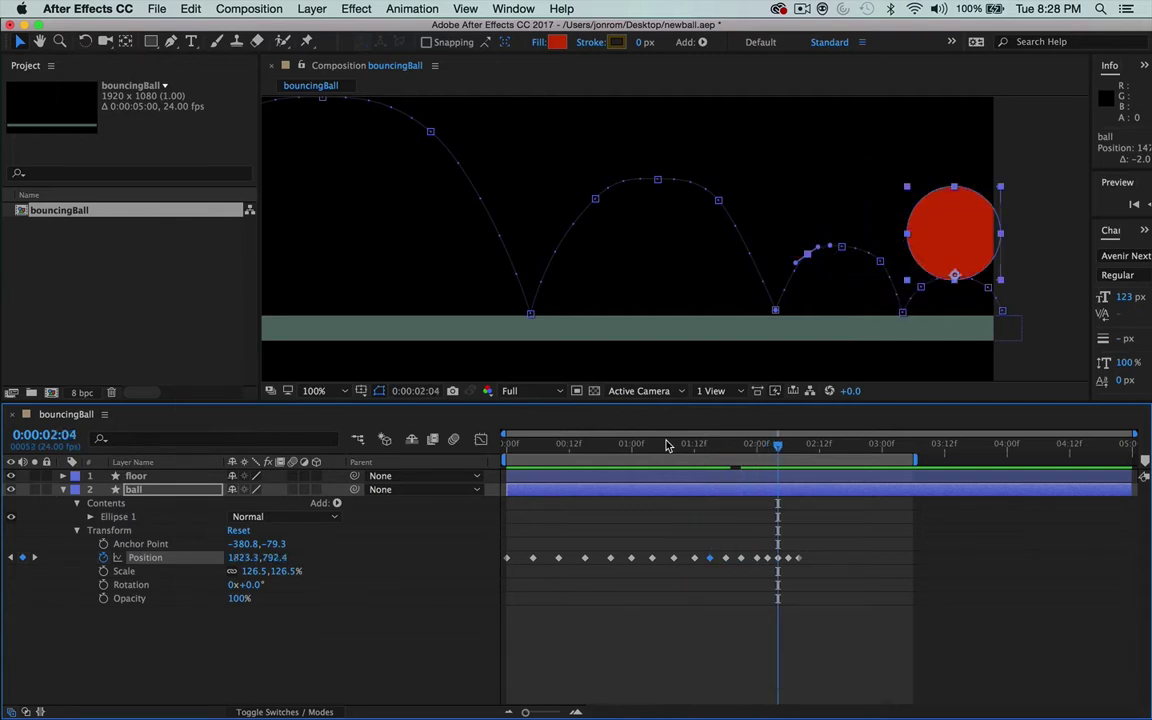
pyautogui.press('j')
pyautogui.press('j')
pyautogui.press('j')
pyautogui.press('j')
pyautogui.press('j')
pyautogui.press('j')
pyautogui.press('j')
pyautogui.press('j')
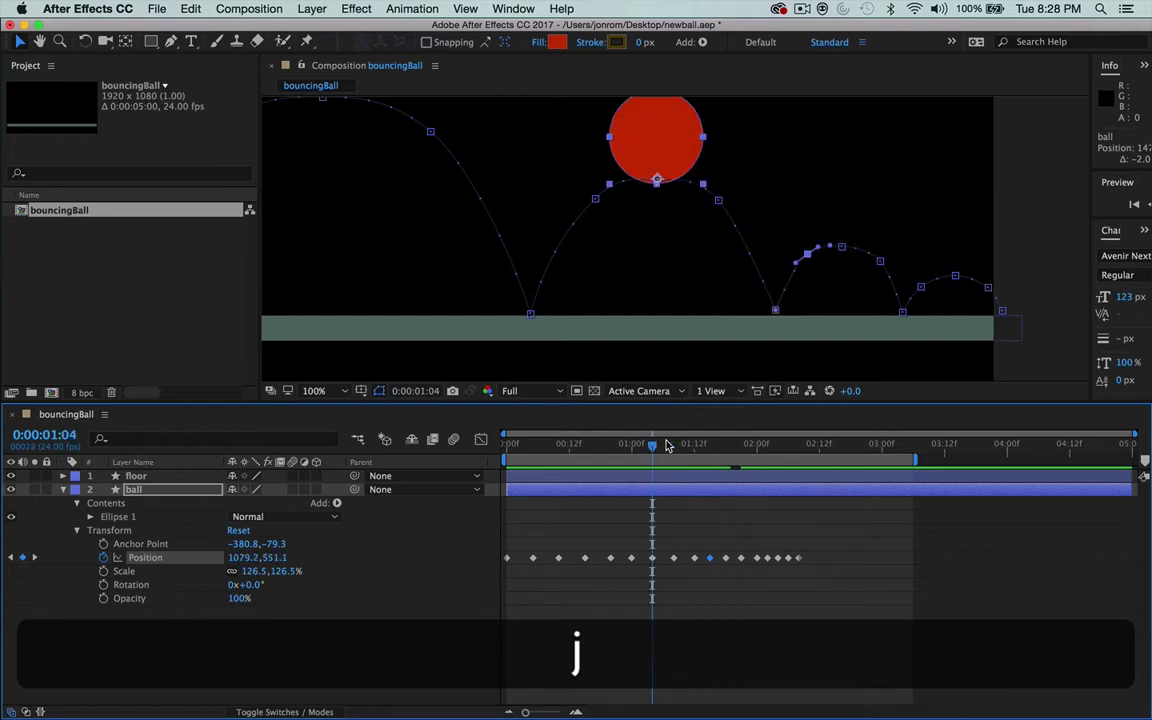
# Step: Round the second bounce by raising its peak keyframe, and adjust the first bounce's falling keyframe on the motion path
pyautogui.moveTo(667, 446)
pyautogui.mouseDown()
pyautogui.moveTo(609, 446)
pyautogui.moveTo(766, 446)
pyautogui.moveTo(647, 446)
pyautogui.mouseUp()
pyautogui.press('space')
pyautogui.scroll(-2, 903, 323)
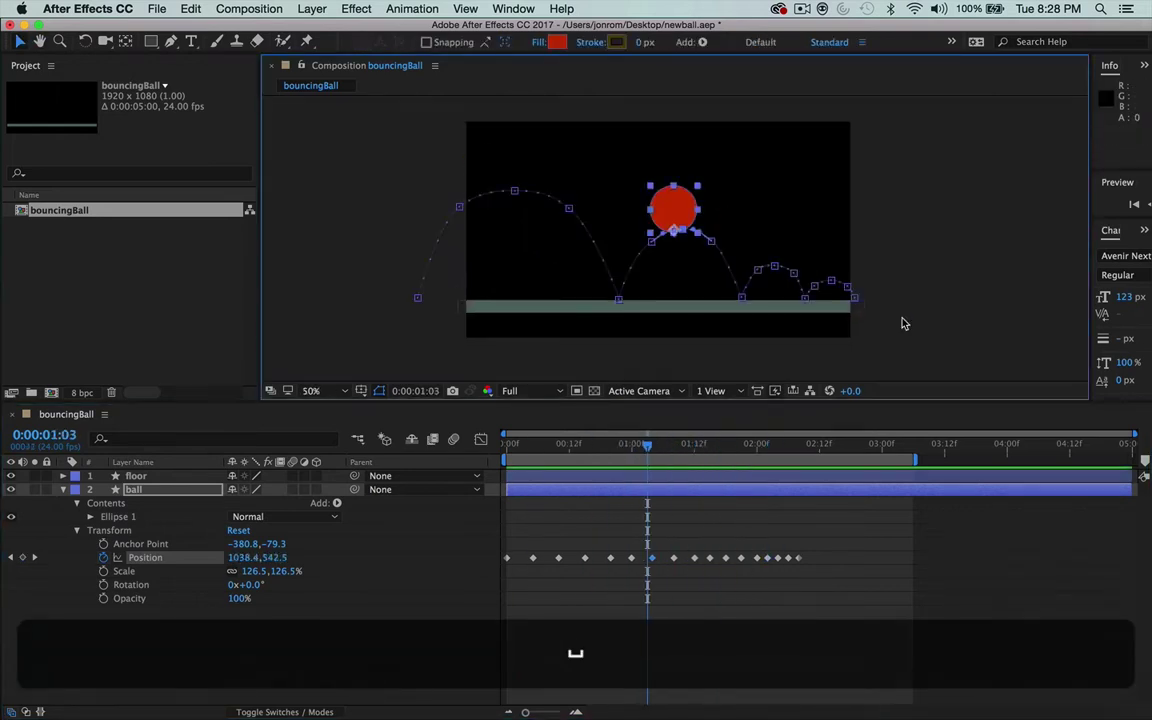
pyautogui.press('space')
pyautogui.scroll(2, 700, 244)
pyautogui.scroll(-2, 802, 262)
pyautogui.scroll(2, 965, 282)
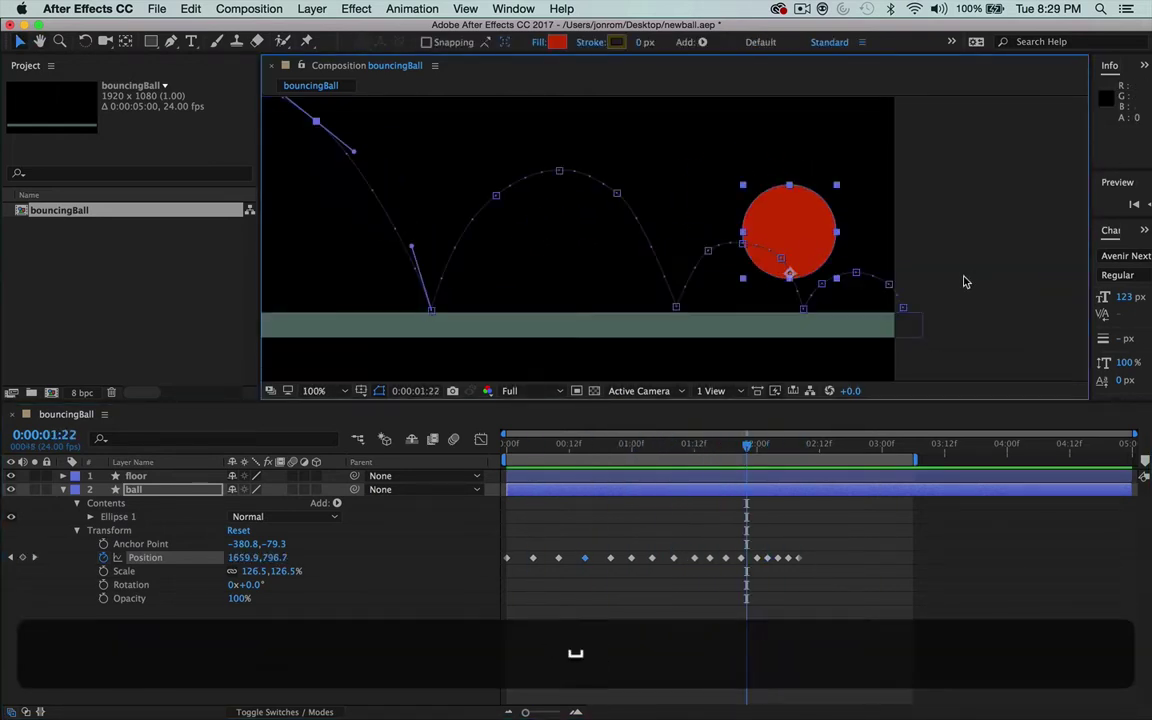
# Step: Move the third and last bounces' path keyframes inward so the ball lands before the frame's edge, and preview the animation
pyautogui.press('BackSpace')
pyautogui.press('k')
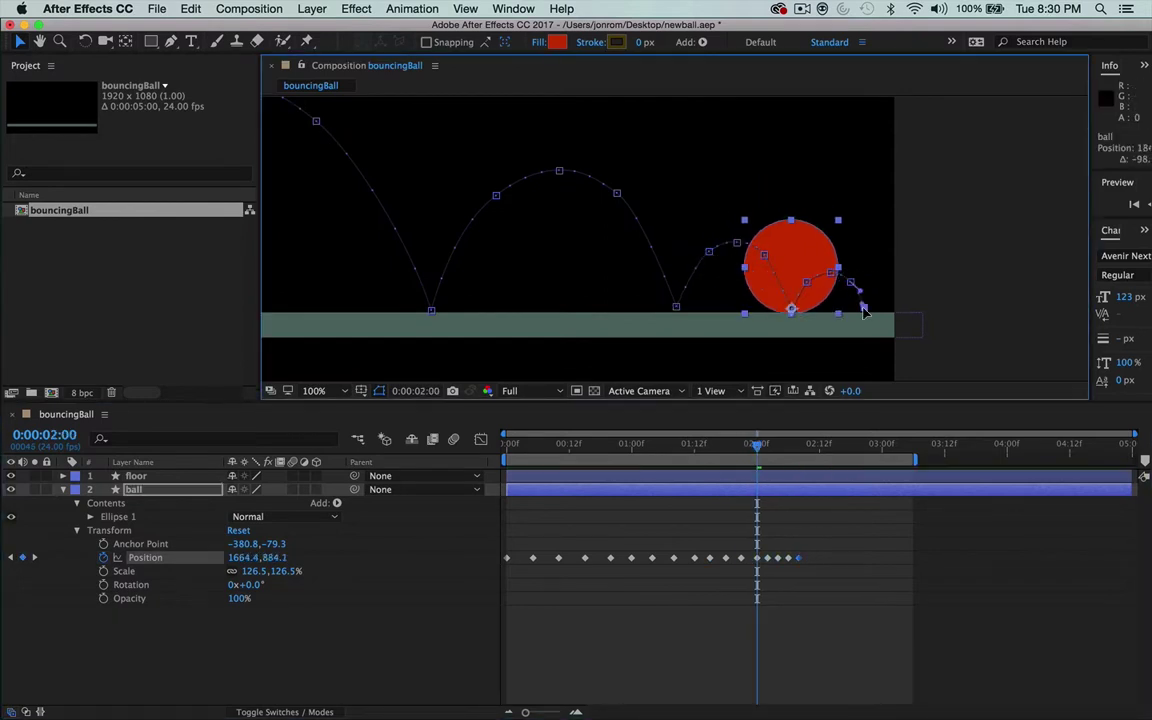
pyautogui.scroll(-2, 864, 313)
pyautogui.press('space')
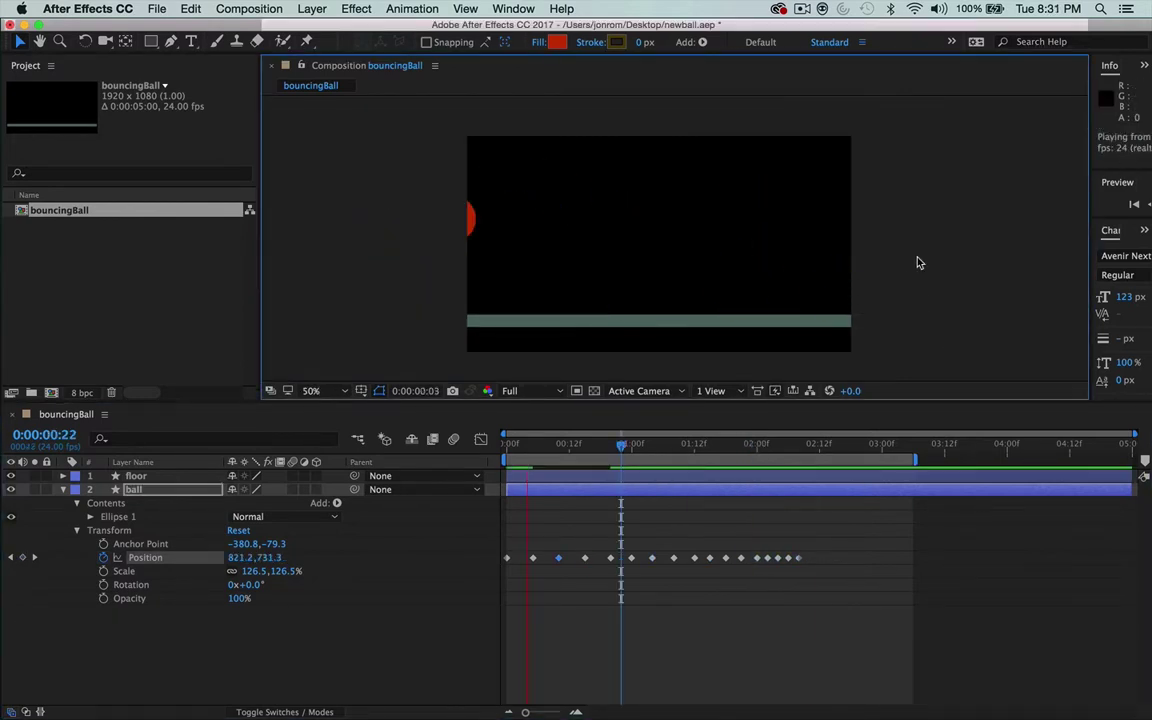
# Step: Play and scrub the ball animation in Comp 1 of BOUNCINGBALL copy.aep to examine its motion and keyframe timing
pyautogui.press('shift+super+s')
pyautogui.hotkey('ctrl', '0')
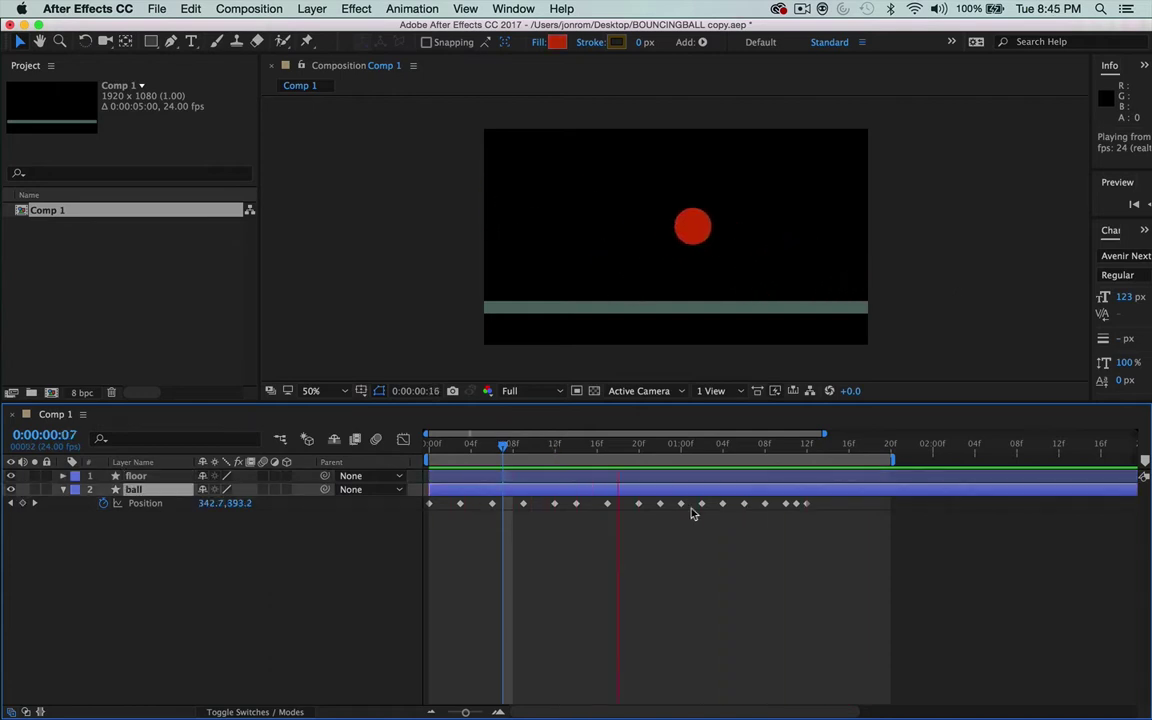
pyautogui.press('space')
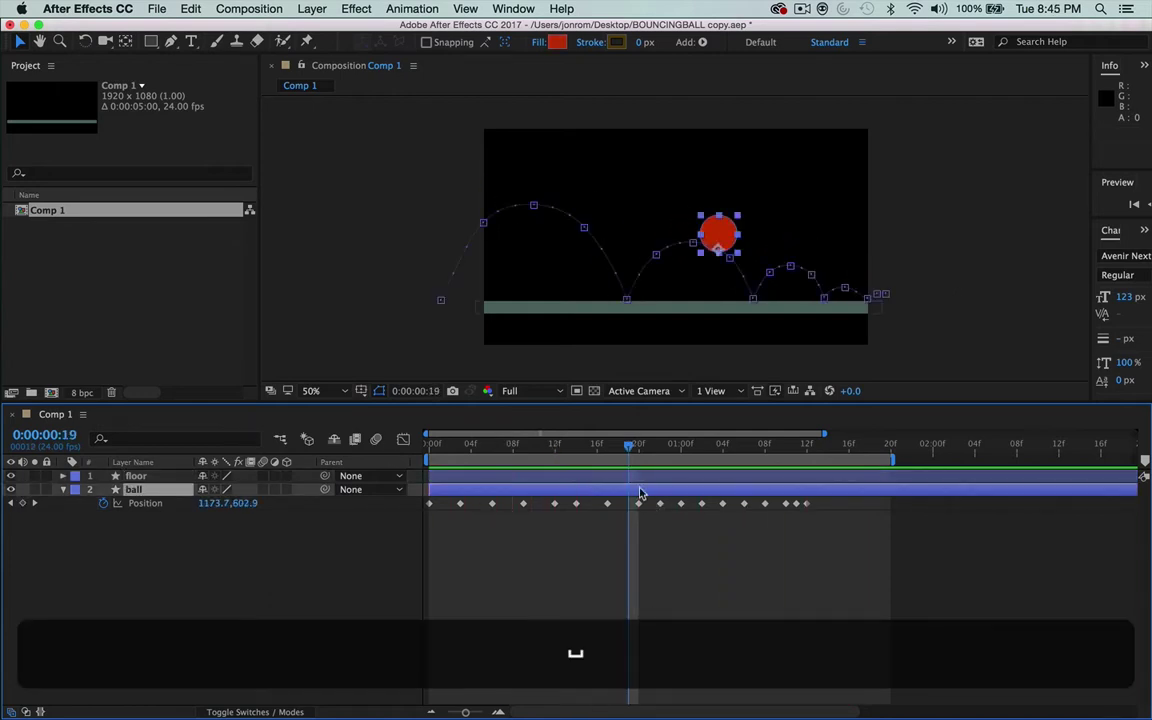
pyautogui.moveTo(630, 453)
pyautogui.mouseDown()
pyautogui.moveTo(534, 453)
pyautogui.moveTo(730, 460)
pyautogui.moveTo(543, 463)
pyautogui.moveTo(748, 476)
pyautogui.moveTo(621, 470)
pyautogui.moveTo(586, 453)
pyautogui.moveTo(689, 448)
pyautogui.moveTo(700, 452)
pyautogui.moveTo(555, 458)
pyautogui.moveTo(723, 471)
pyautogui.moveTo(635, 455)
pyautogui.moveTo(629, 468)
pyautogui.mouseUp()
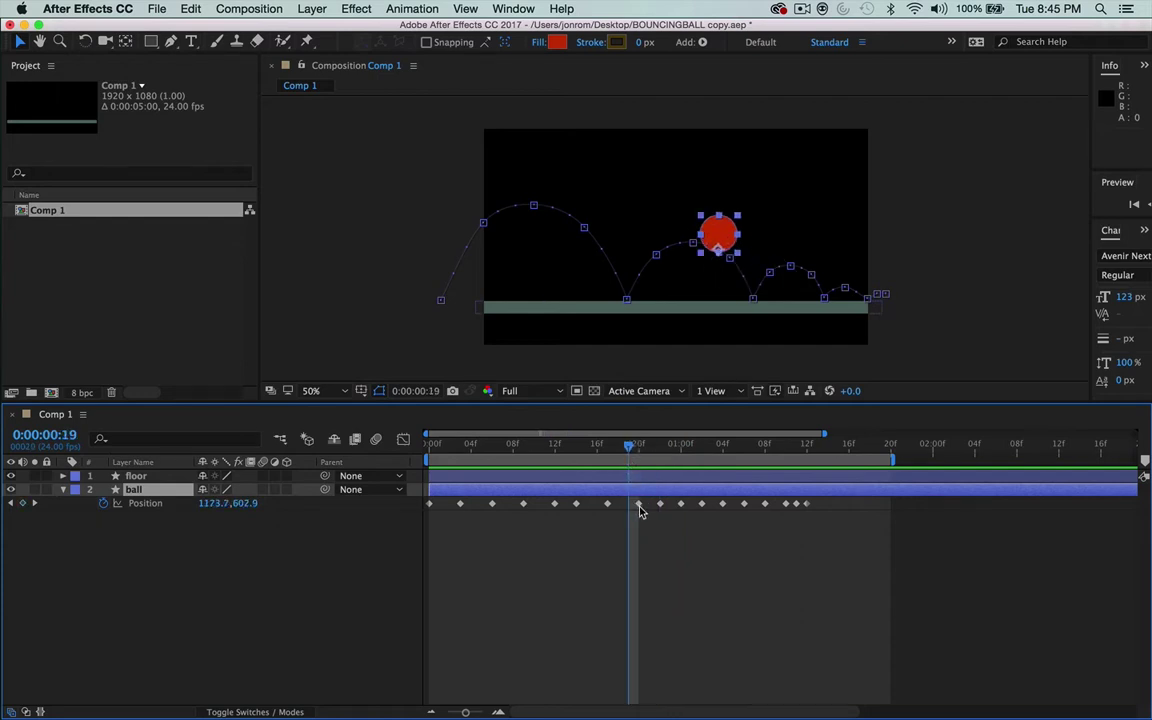
pyautogui.click(639, 505)
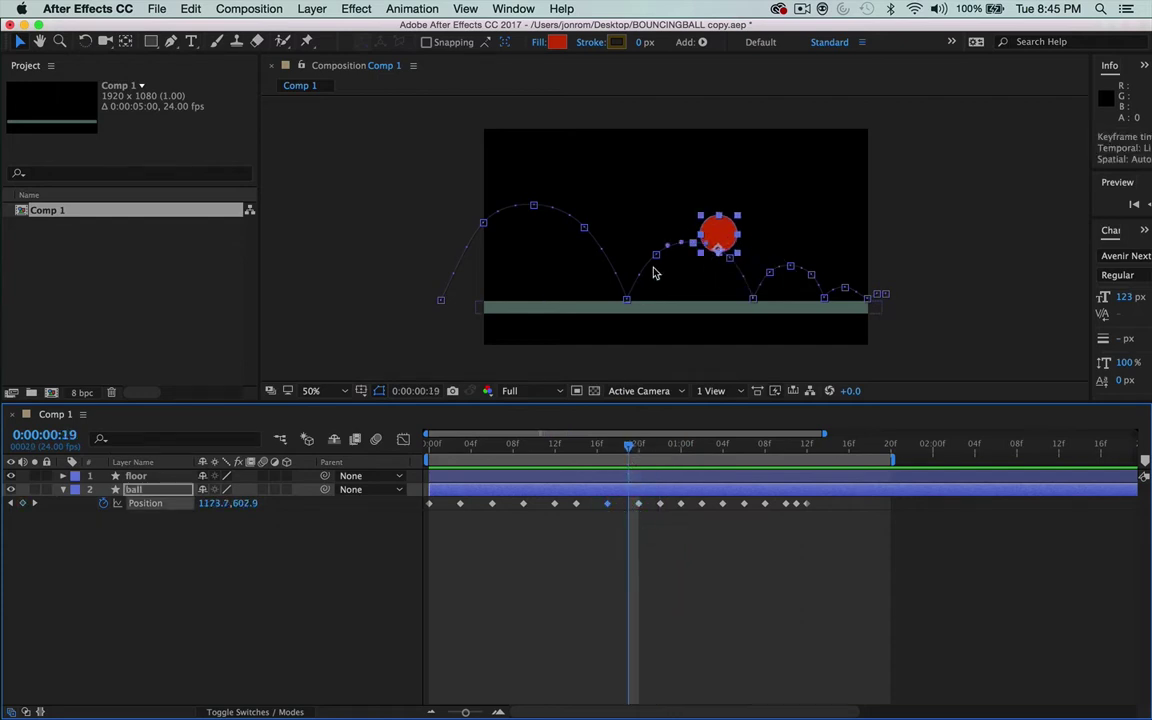
pyautogui.moveTo(628, 449); pyautogui.dragTo(472, 443)
pyautogui.press('ctrl')
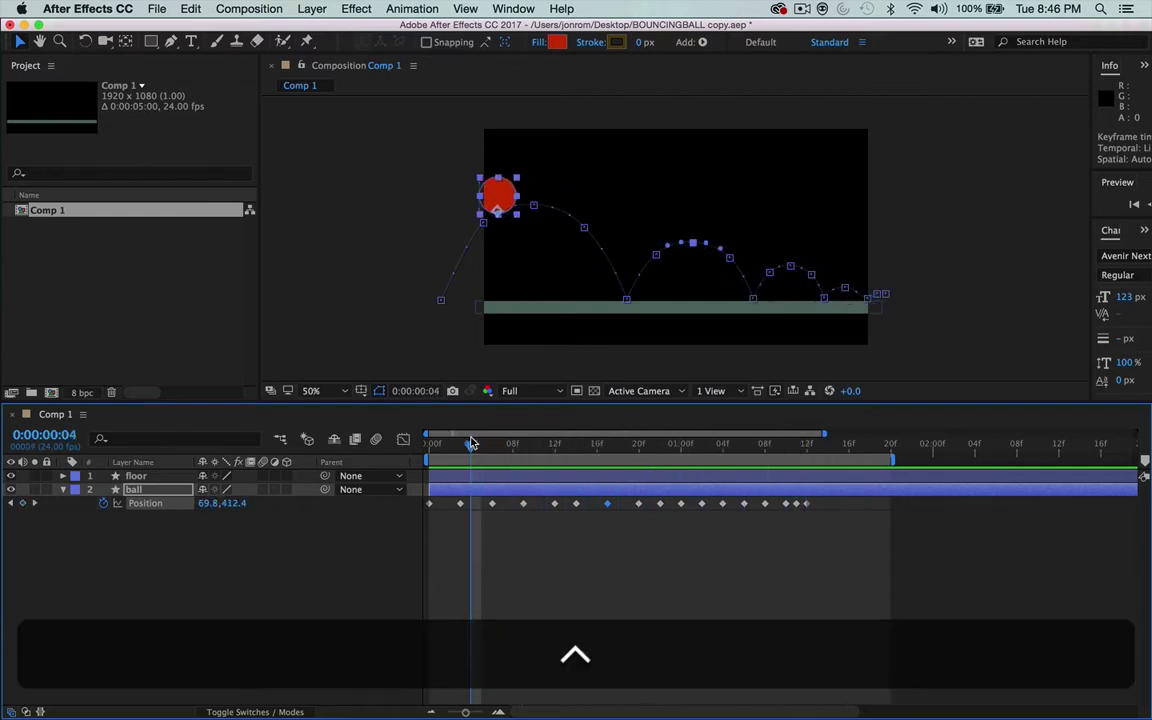
pyautogui.hotkey('ctrl', '0')
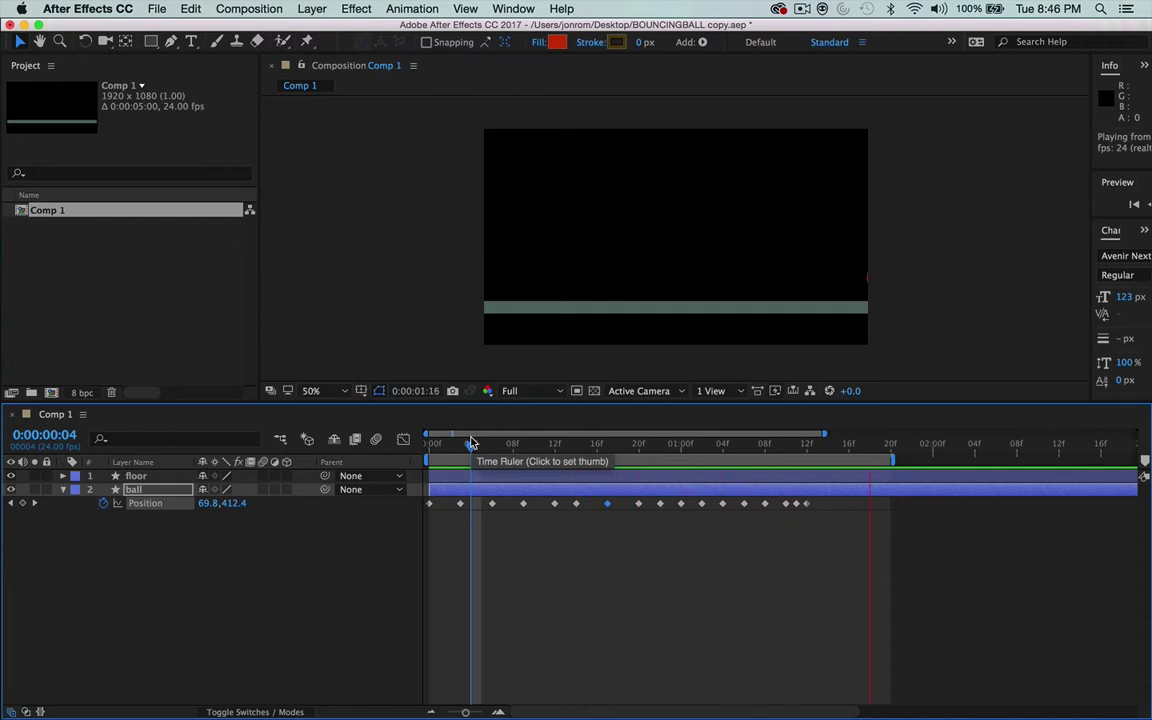
pyautogui.click(545, 443)
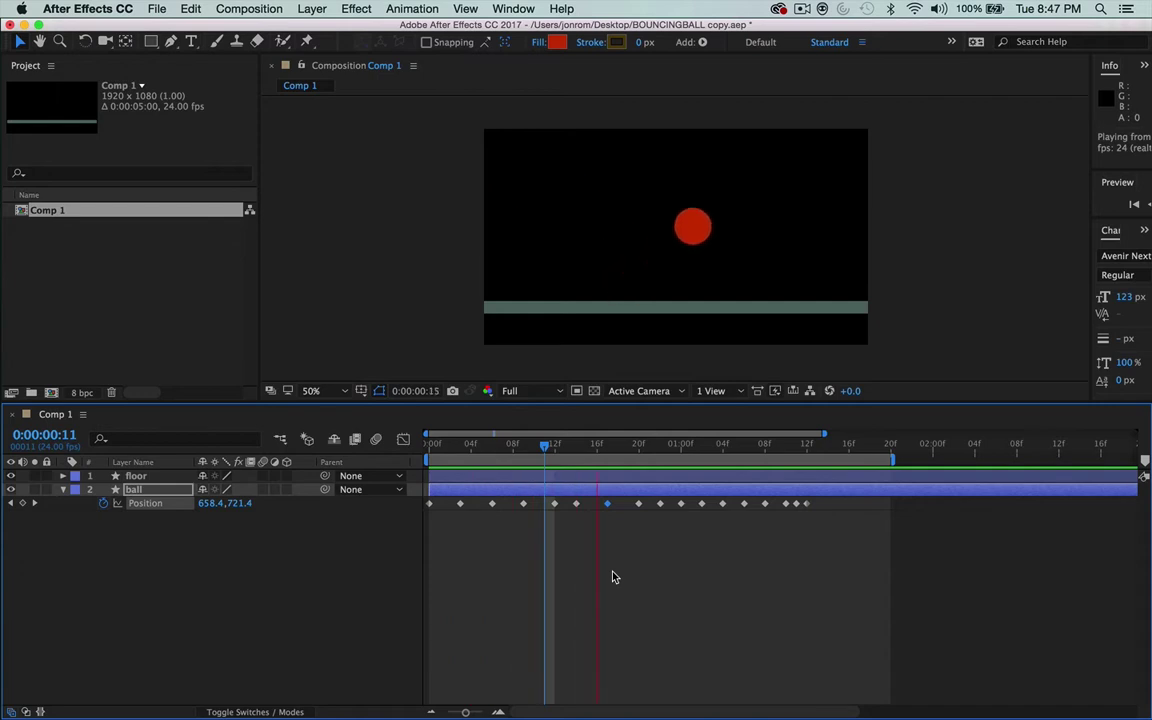
pyautogui.press('space')
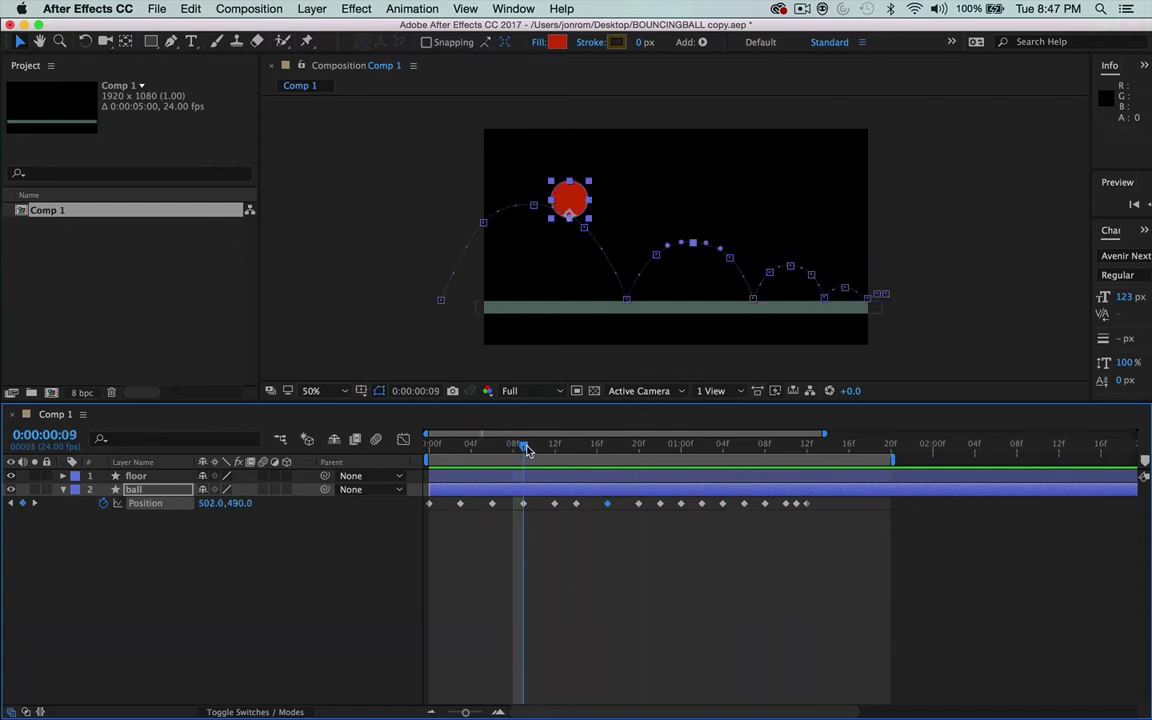
# Step: Try moving the ball's first landing position at 0:00:00:12 back to about 562, 874, and undo the move
pyautogui.moveTo(520, 450); pyautogui.dragTo(546, 447)
pyautogui.click(585, 229)
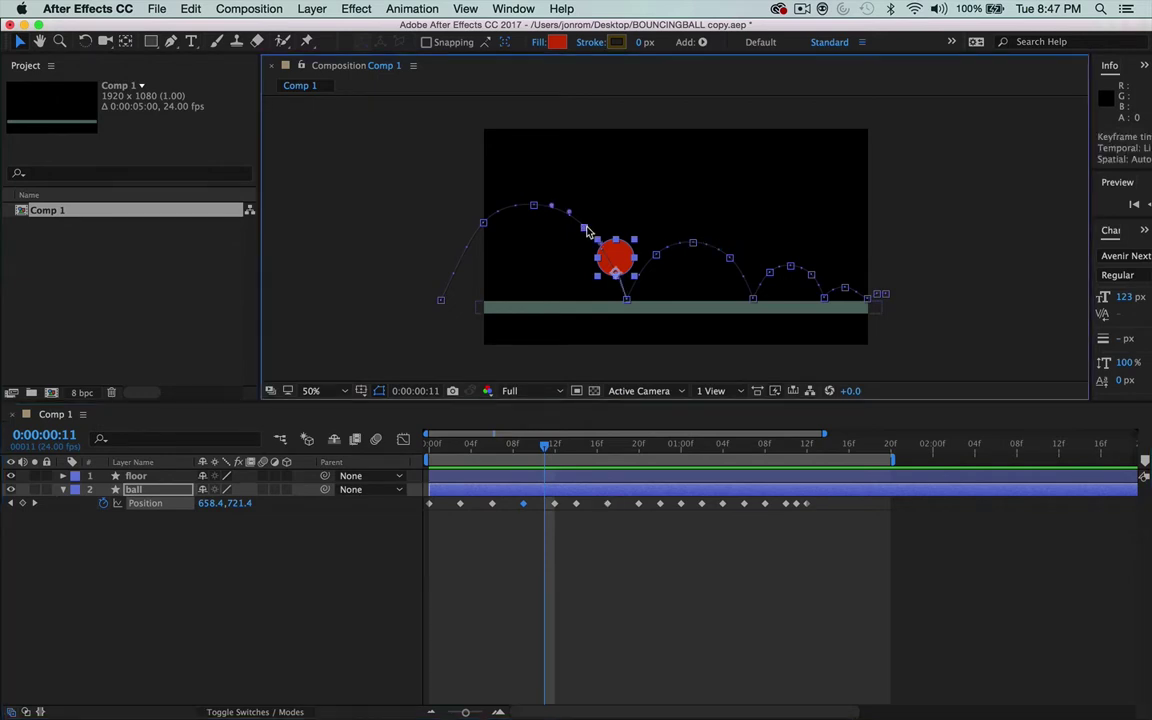
pyautogui.press('super+equal')
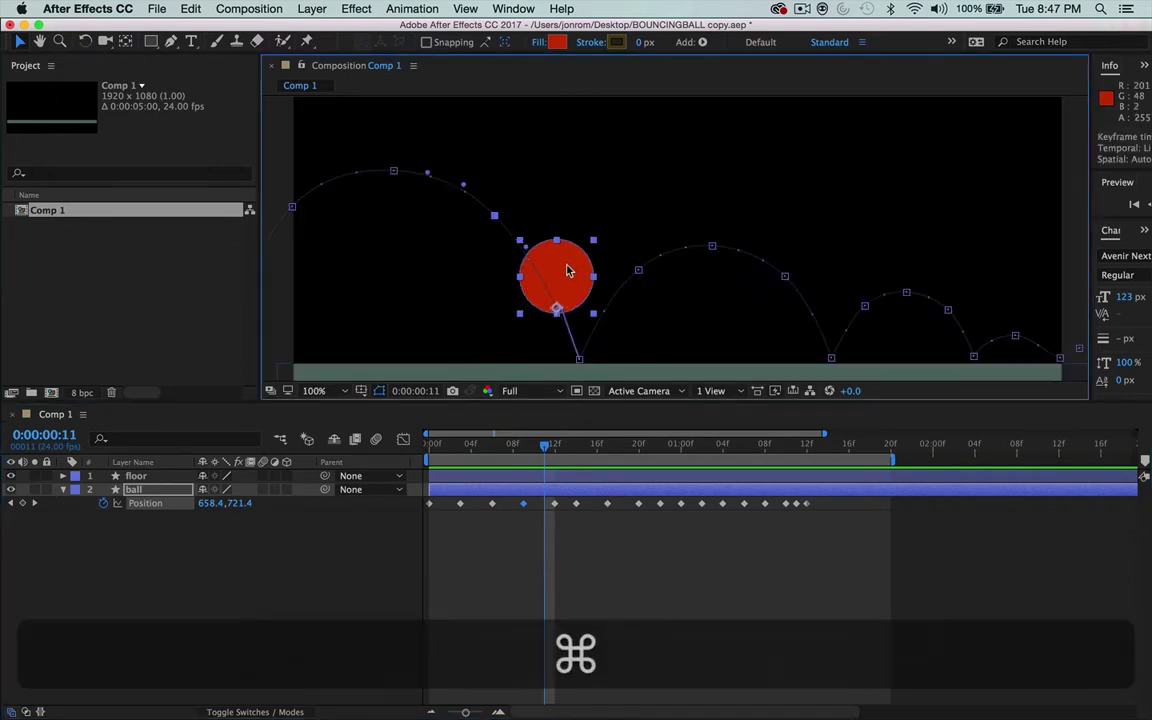
pyautogui.press('super+Right')
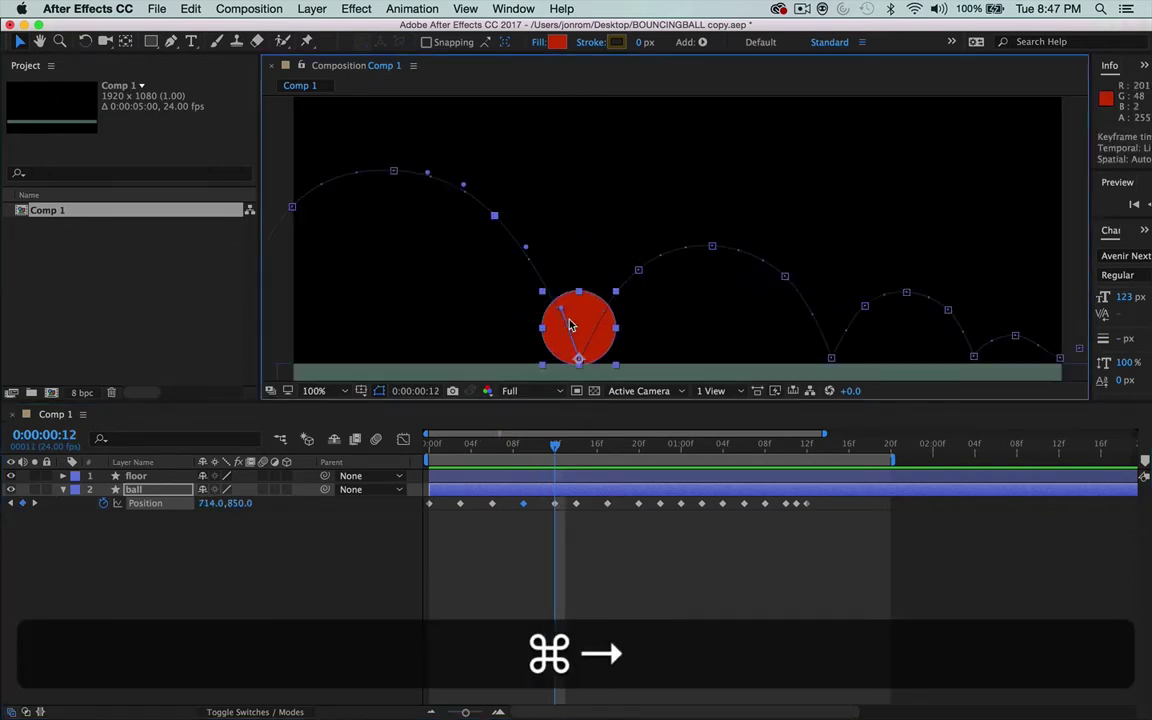
pyautogui.moveTo(570, 325); pyautogui.dragTo(525, 333)
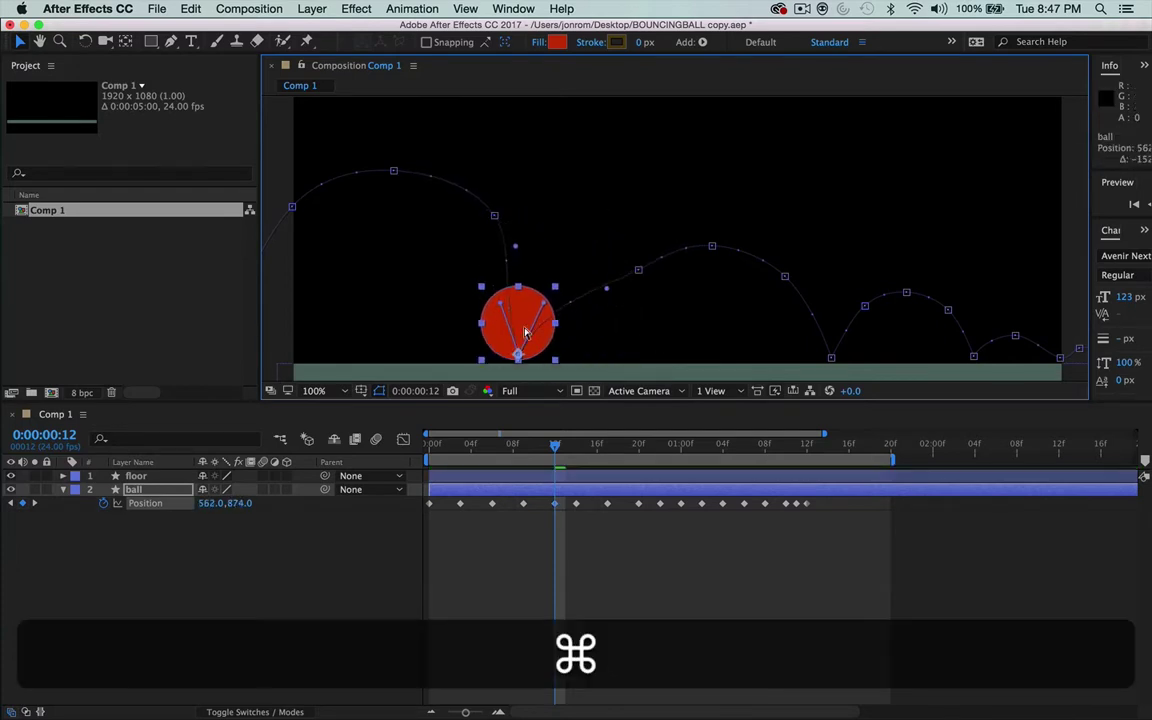
pyautogui.press('super+z')
# Step: Go to 0:00:00:17, enlarge the composition viewer area and zoom the view out to 50%
pyautogui.moveTo(555, 445); pyautogui.dragTo(605, 451)
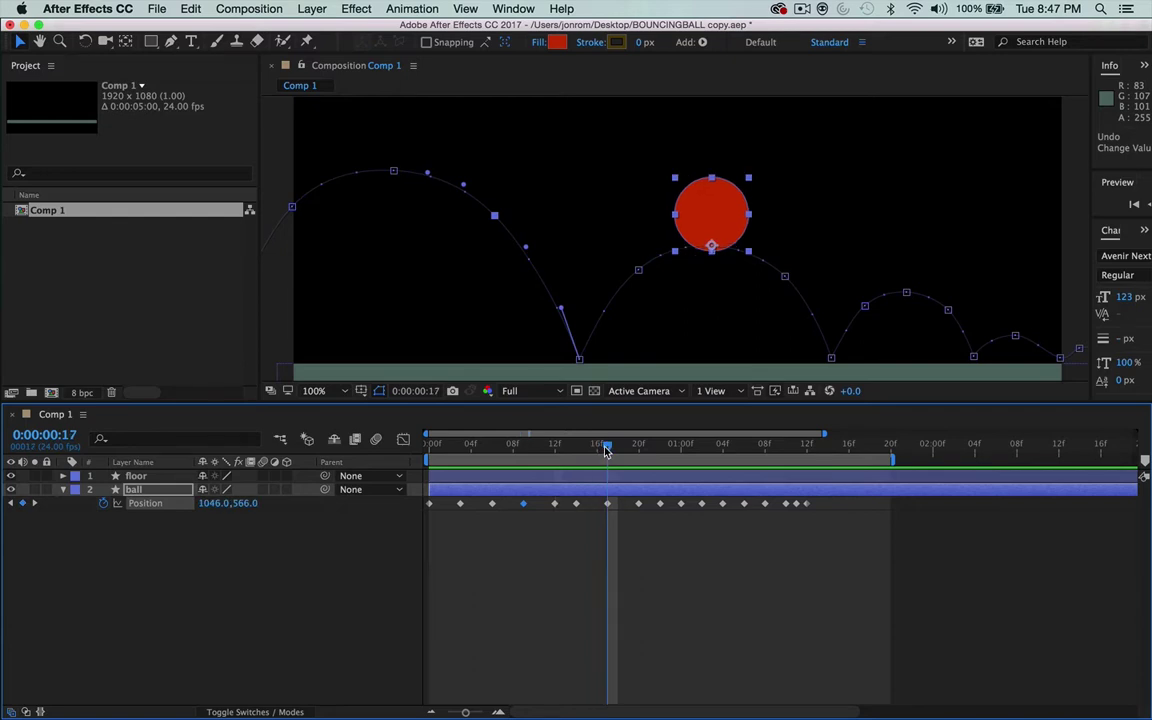
pyautogui.moveTo(594, 400); pyautogui.dragTo(579, 474)
pyautogui.press('super+minus')
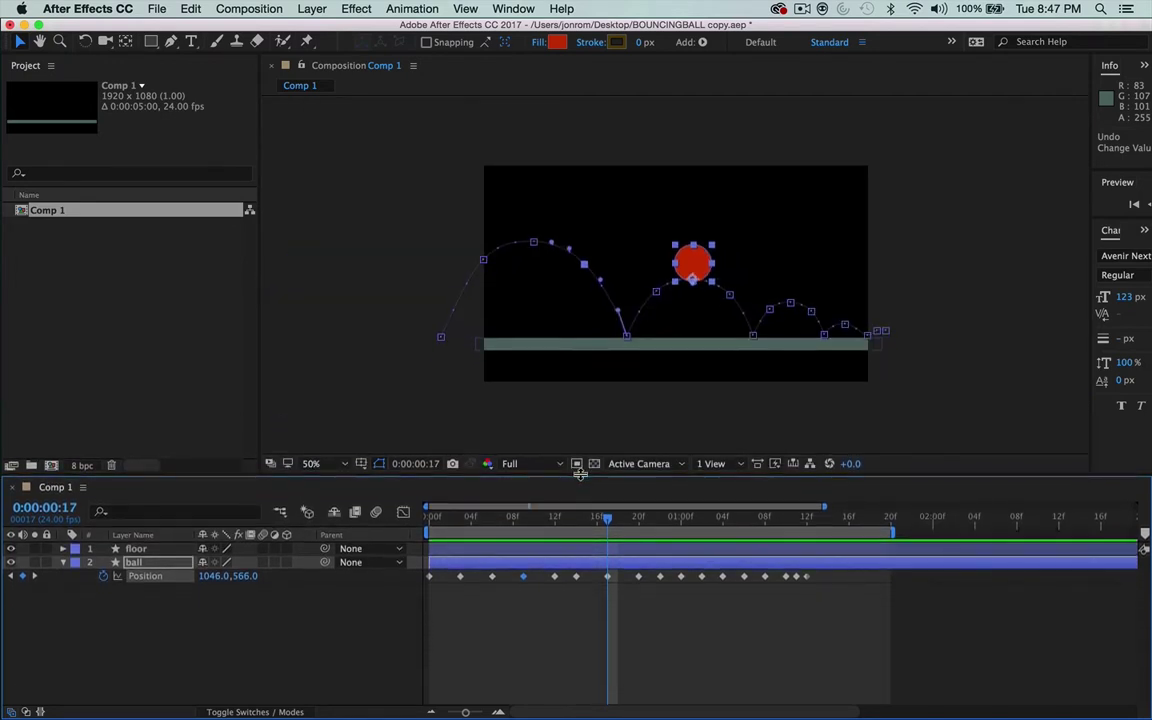
# Step: Preview the ball animation and step forward frame by frame through the bounces up to 0:00:01:08
pyautogui.hotkey('ctrl', '0')
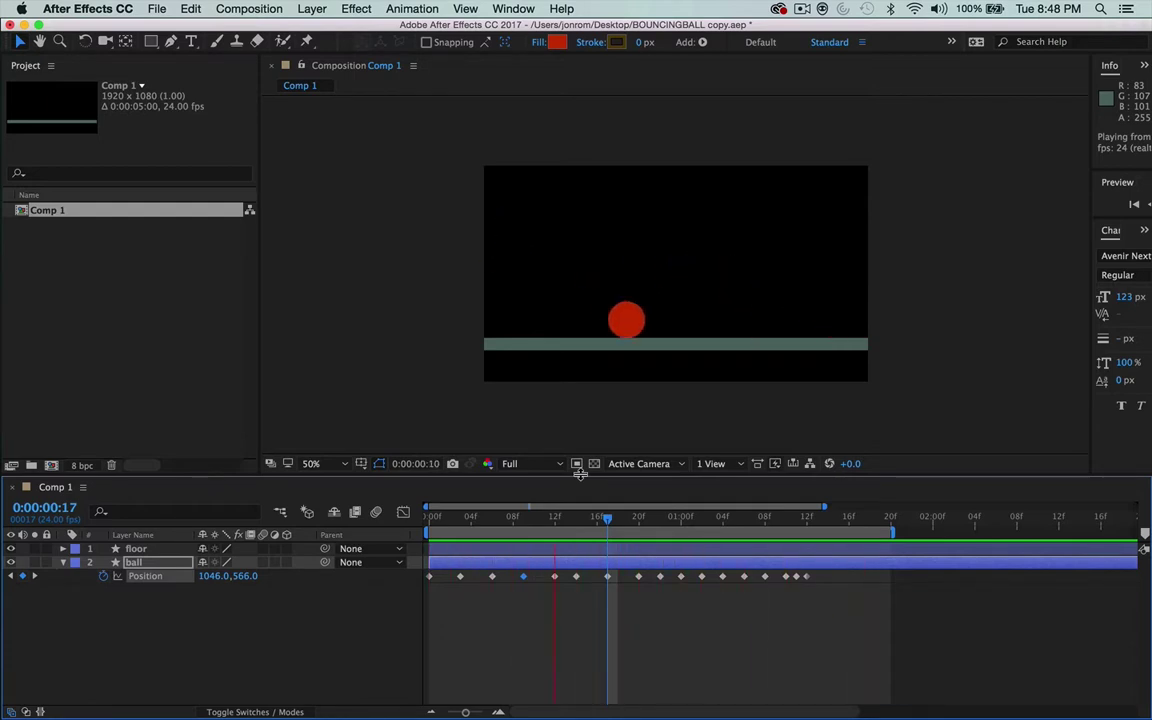
pyautogui.press('space')
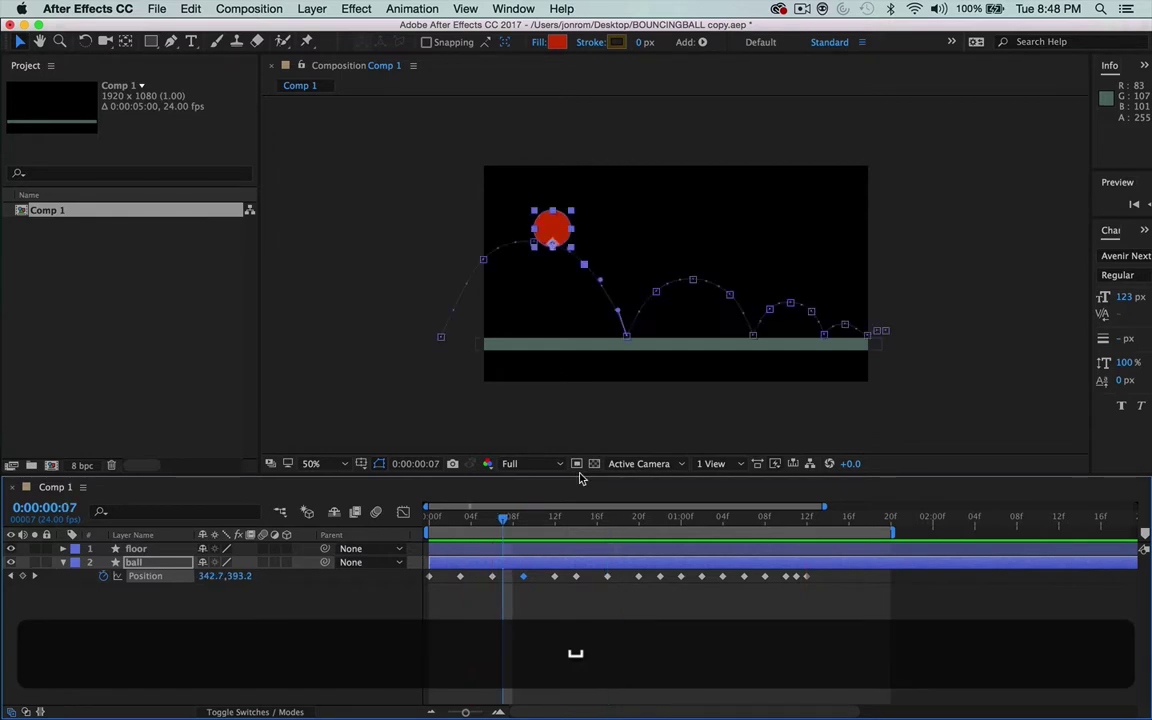
pyautogui.press('super+Right')
pyautogui.press('super+Right')
pyautogui.press('super+Right')
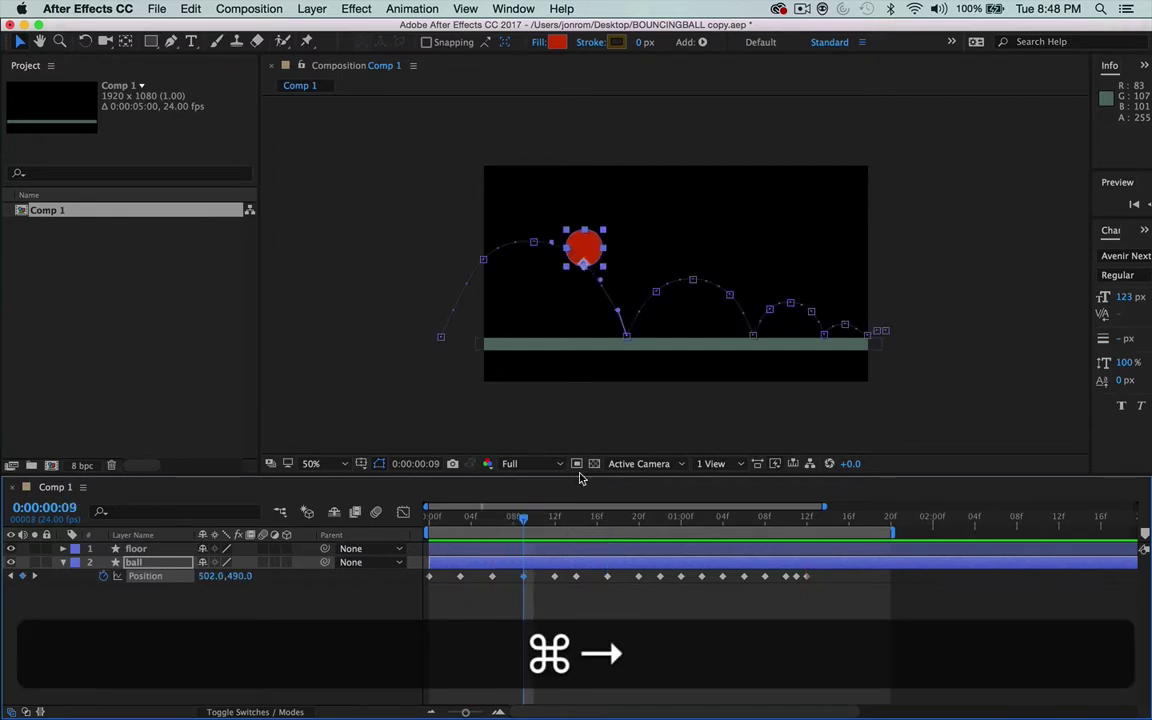
pyautogui.press('super+Right')
pyautogui.press('super+Right')
pyautogui.press('super+Right')
pyautogui.press('super+Right')
pyautogui.press('super+Right')
pyautogui.press('super+Right')
pyautogui.press('super+Right')
pyautogui.press('super+Right')
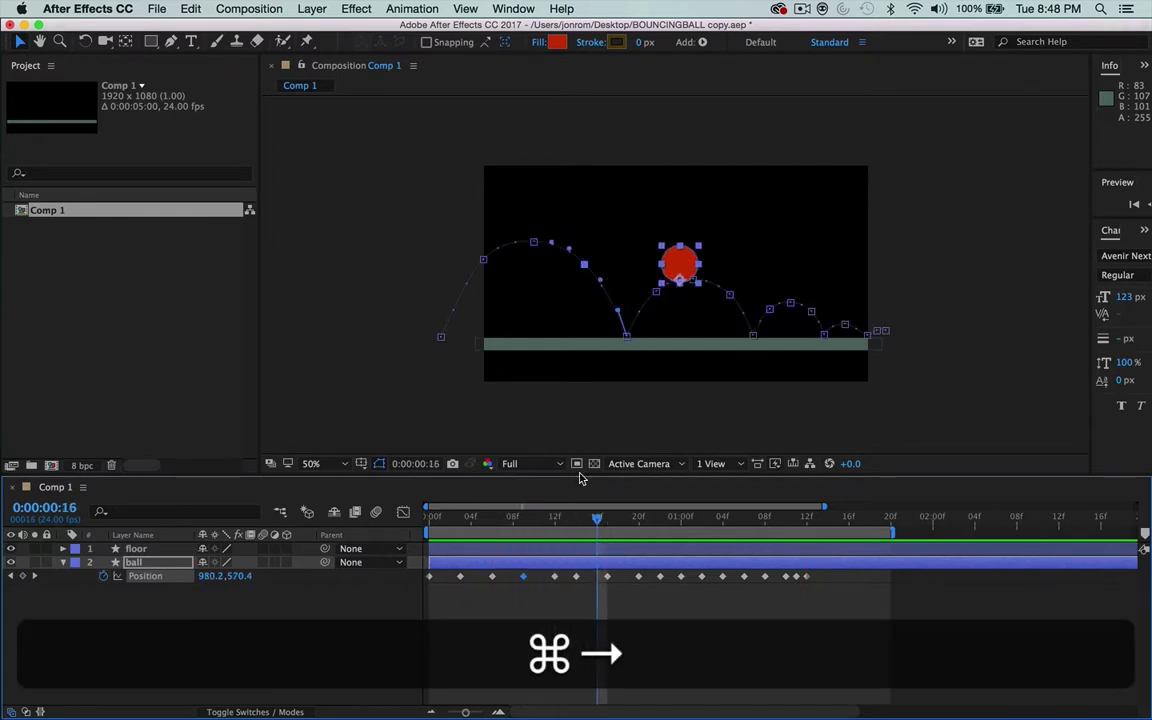
pyautogui.press('super+Right')
pyautogui.press('super+Right')
pyautogui.press('super+Right')
pyautogui.press('super+Right')
pyautogui.press('super+Right')
pyautogui.press('super+Right')
pyautogui.press('super+Right')
pyautogui.press('super+Right')
pyautogui.press('super+Right')
pyautogui.press('super+Right')
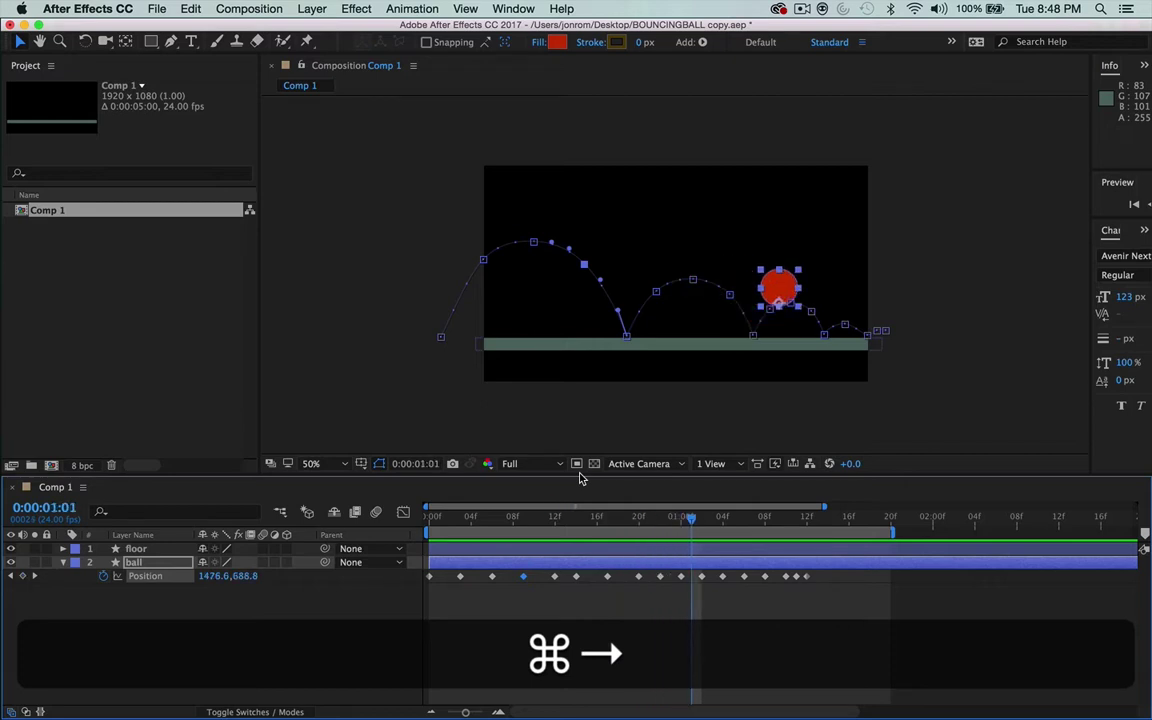
pyautogui.press('super+Right')
pyautogui.press('super+Right')
pyautogui.press('super+Right')
pyautogui.press('super+Right')
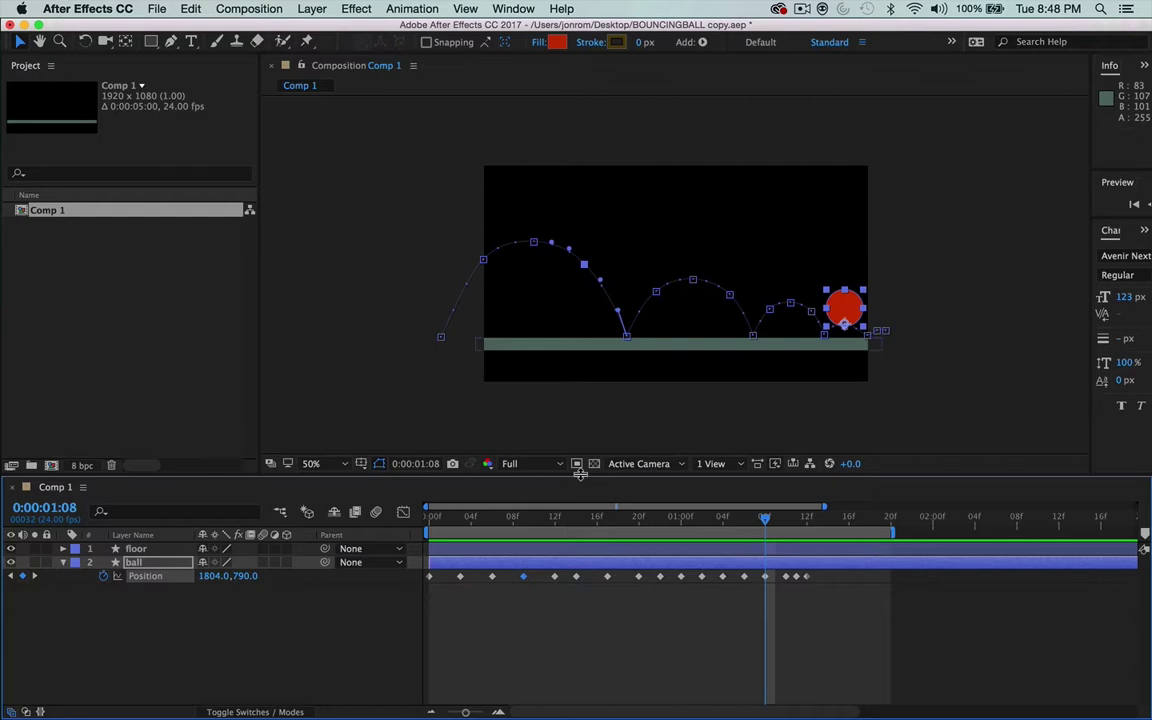
# Step: Step back frame by frame from the last bounce to 0:00:00:03 to review the ball's motion in reverse
pyautogui.press('super+Left')
pyautogui.press('super+Left')
pyautogui.press('super+Left')
pyautogui.press('super+Left')
pyautogui.press('super+Left')
pyautogui.press('super+Left')
pyautogui.press('super+Left')
pyautogui.press('super+Left')
pyautogui.press('super+Left')
pyautogui.press('super+Left')
pyautogui.press('super+Left')
pyautogui.press('super+Left')
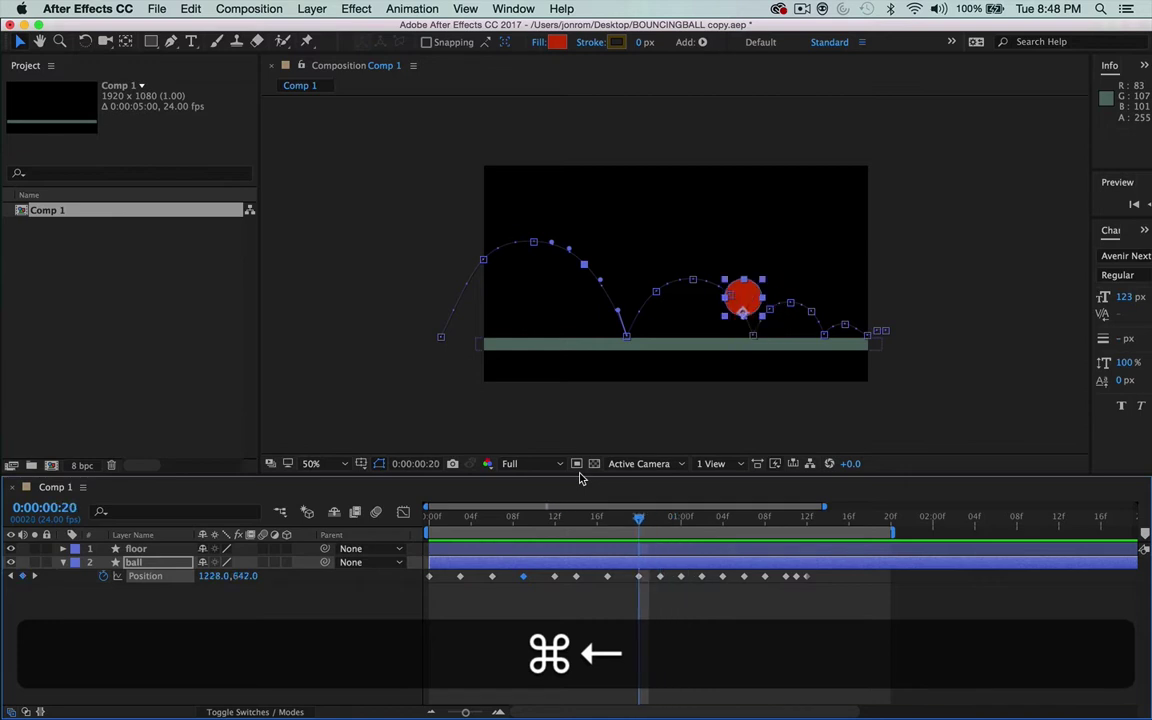
pyautogui.press('super+Left')
pyautogui.press('super+Left')
pyautogui.press('super+Left')
pyautogui.press('super+Left')
pyautogui.press('super+Left')
pyautogui.press('super+Left')
pyautogui.press('super+Left')
pyautogui.press('super+Left')
pyautogui.press('super+Left')
pyautogui.press('super+Left')
pyautogui.press('super+Left')
pyautogui.press('super+Left')
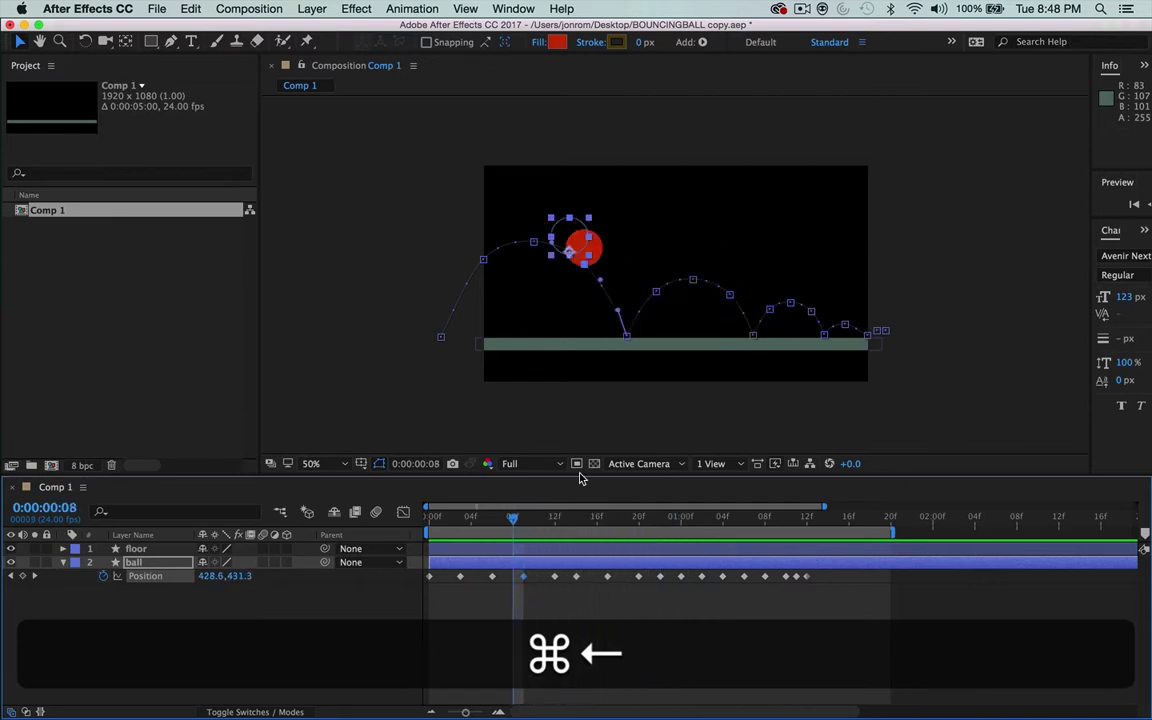
pyautogui.press('super+Left')
pyautogui.press('super+Left')
pyautogui.press('super+Left')
pyautogui.press('super+Left')
pyautogui.press('super+Left')
pyautogui.press('super+Left')
pyautogui.press('super+Left')
pyautogui.press('super+Left')
# Step: Play the animation again and step forward from 0:00:00:11 through the second bounce toward the third
pyautogui.press('super+space')
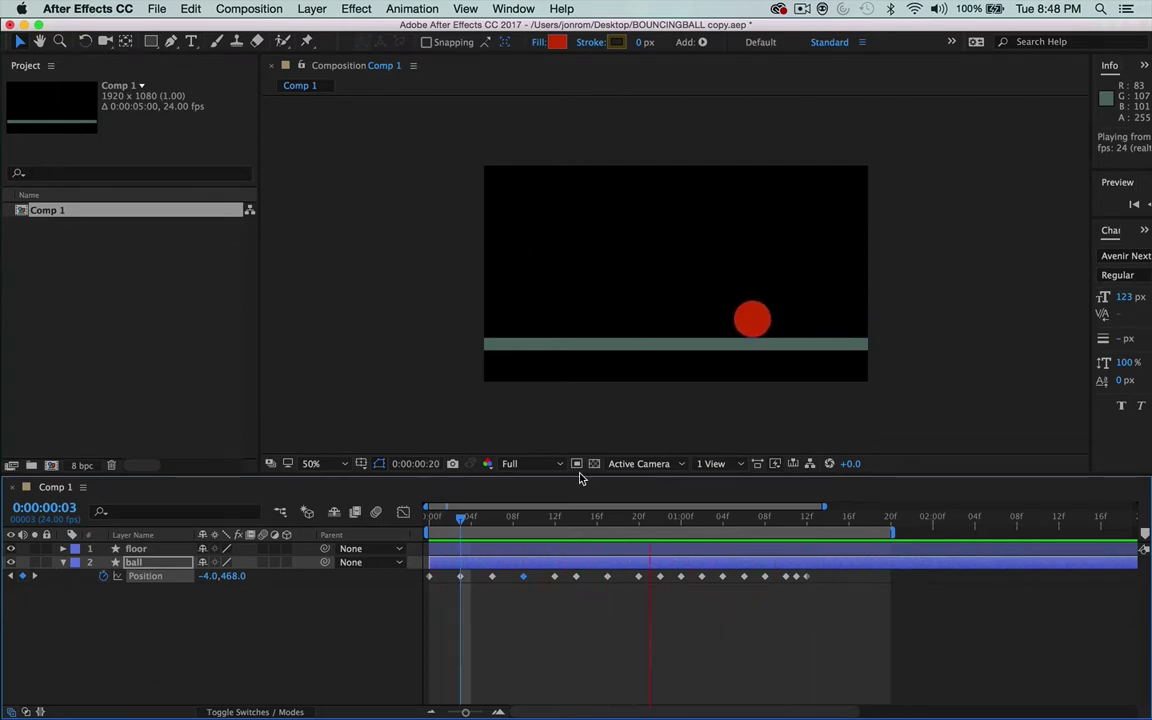
pyautogui.press('space')
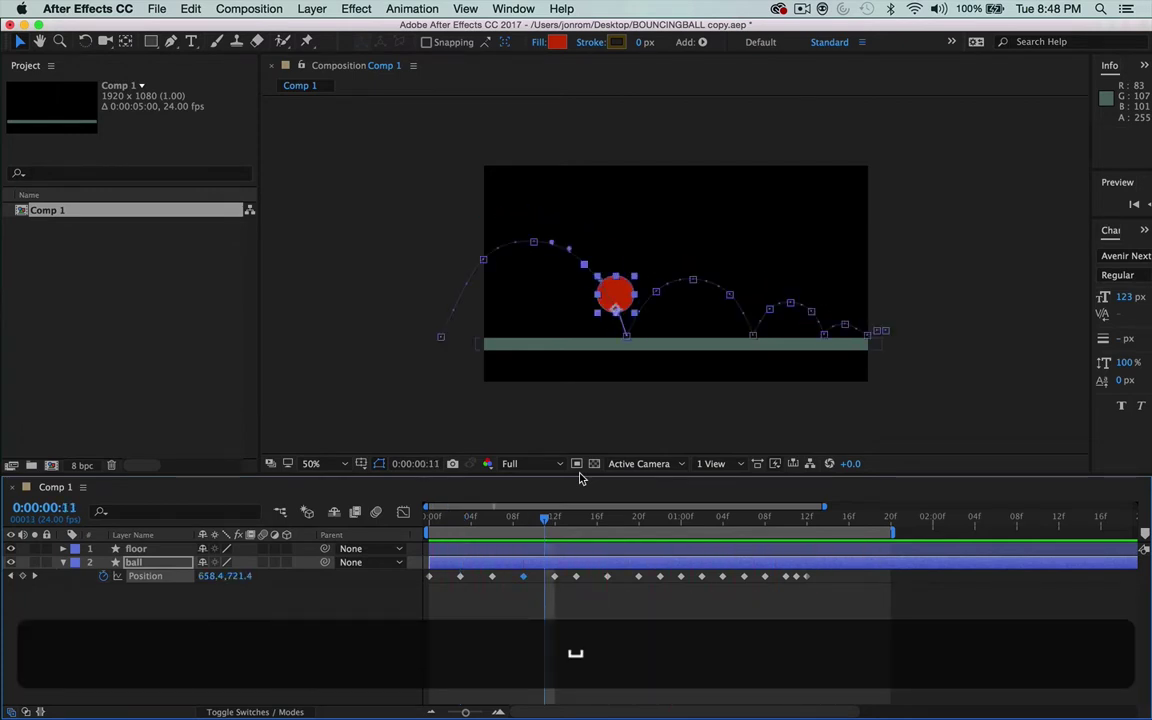
pyautogui.press('super+Right')
pyautogui.press('super+Right')
pyautogui.press('super+Right')
pyautogui.press('super+Right')
pyautogui.press('super+Right')
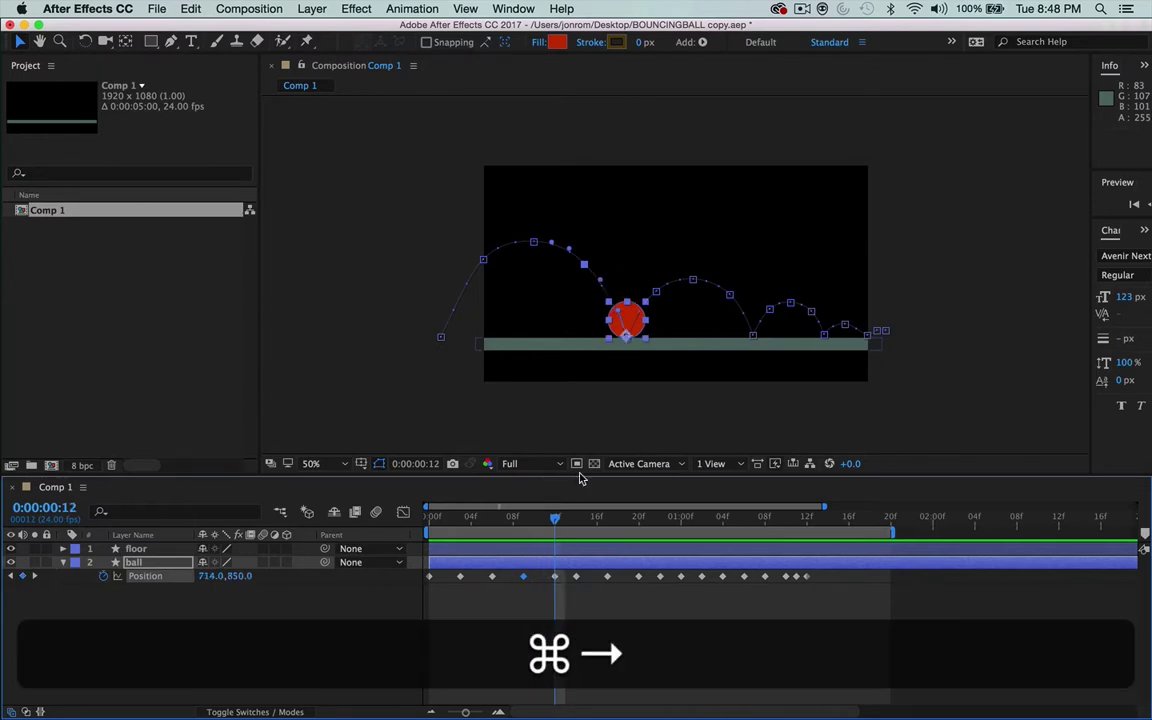
pyautogui.press('super+Right')
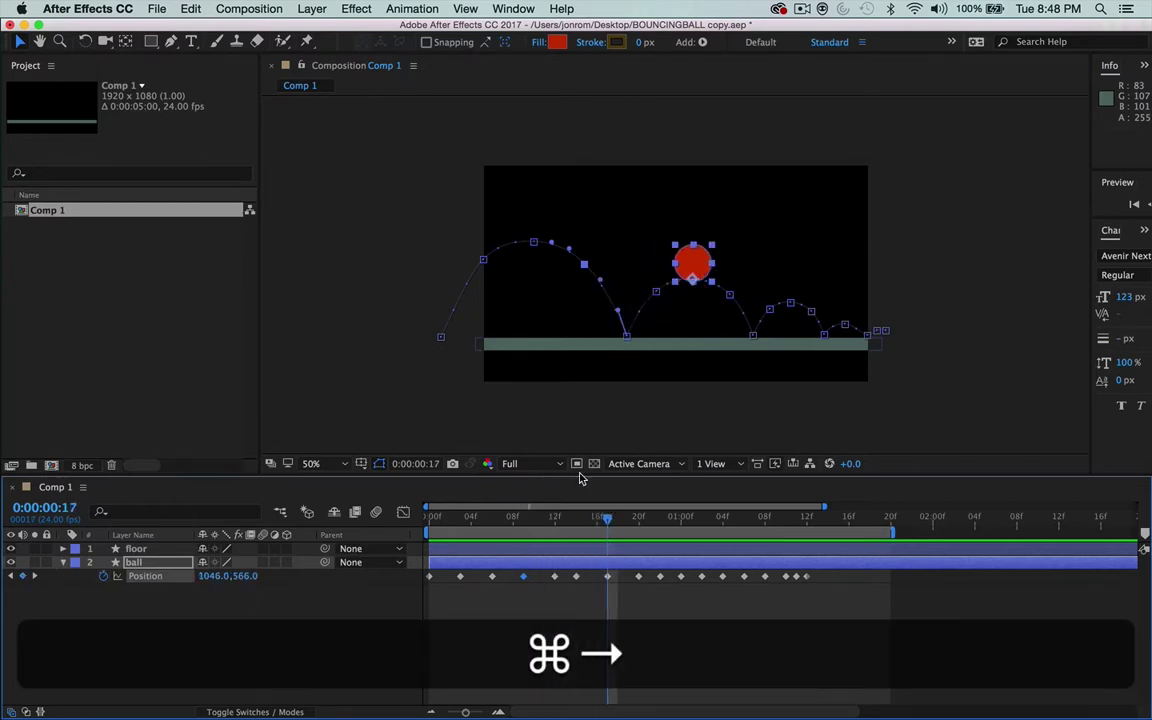
pyautogui.press('super+Left')
pyautogui.press('super+Right')
pyautogui.press('super+Right')
pyautogui.press('super+Right')
pyautogui.press('super+Right')
pyautogui.press('super+Right')
pyautogui.press('super+Right')
pyautogui.press('super+Right')
pyautogui.press('super+Right')
pyautogui.press('super+Right')
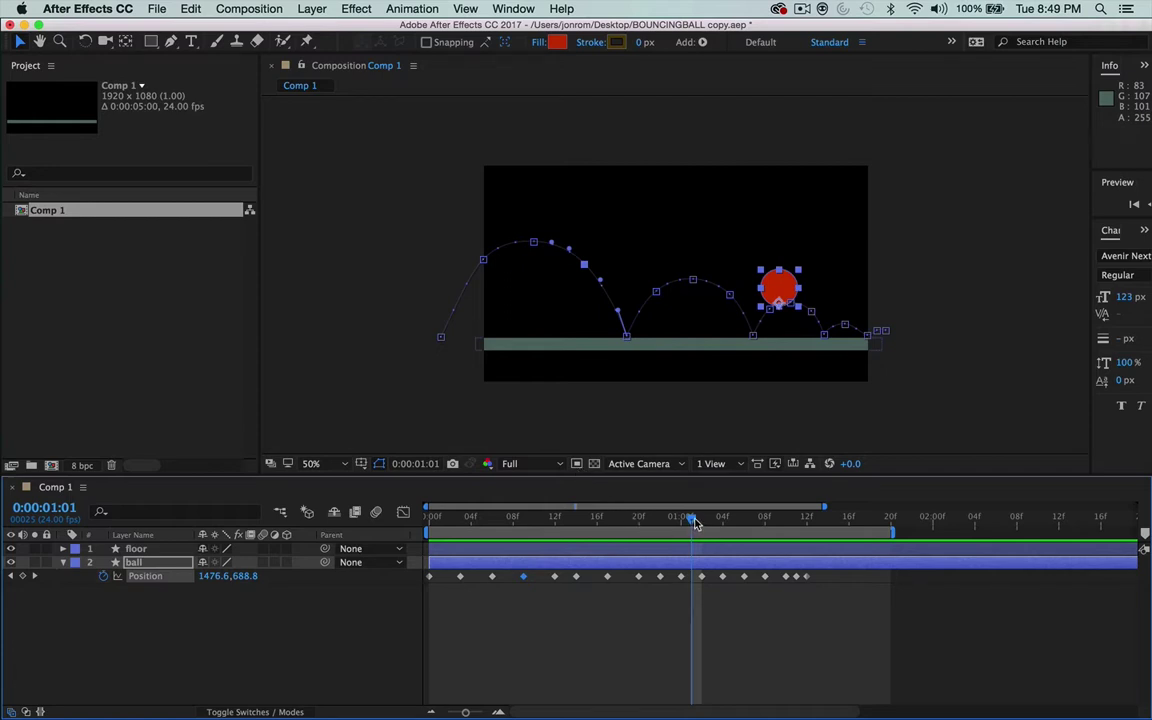
# Step: Go to 0:00:00:07, give the timeline more height and set the composition view to 50%
pyautogui.moveTo(693, 522); pyautogui.dragTo(503, 535)
pyautogui.press('super+equal')
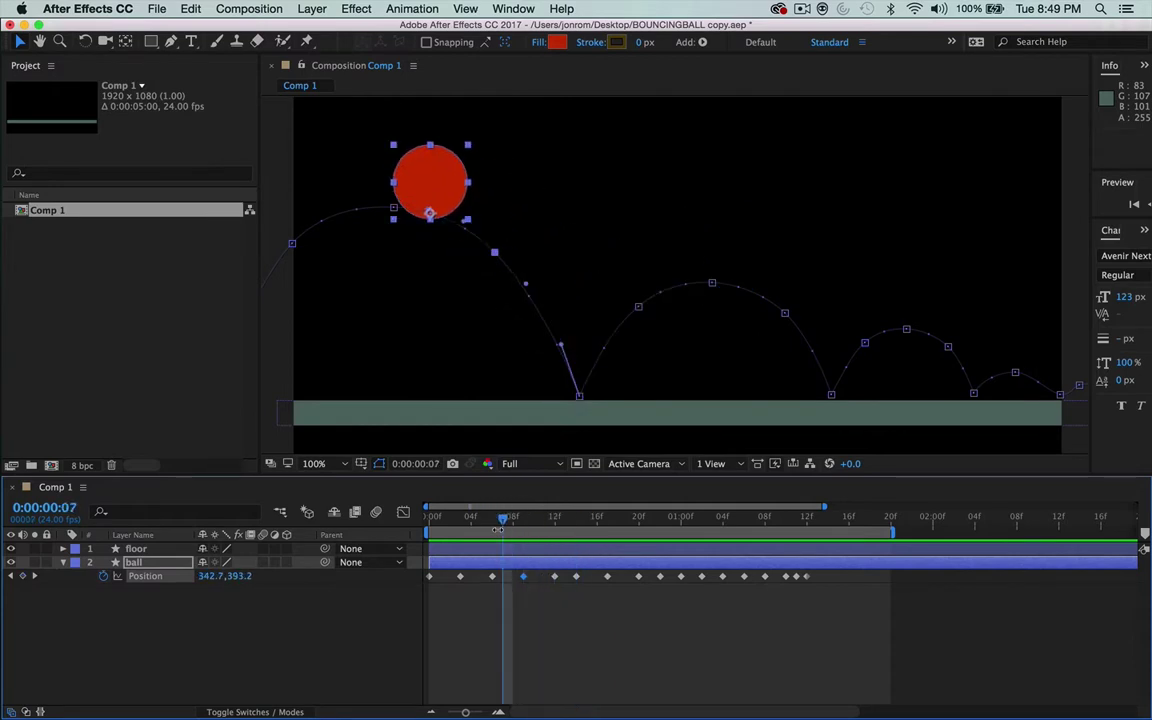
pyautogui.moveTo(537, 474); pyautogui.dragTo(542, 399)
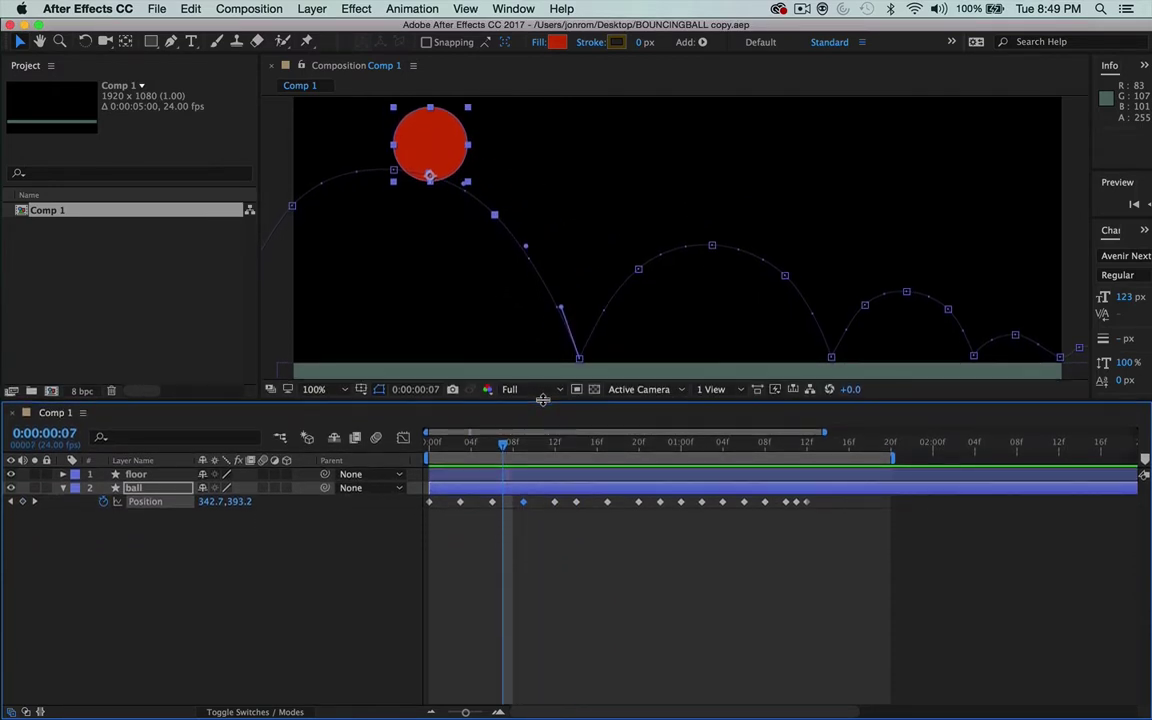
pyautogui.press('super+minus')
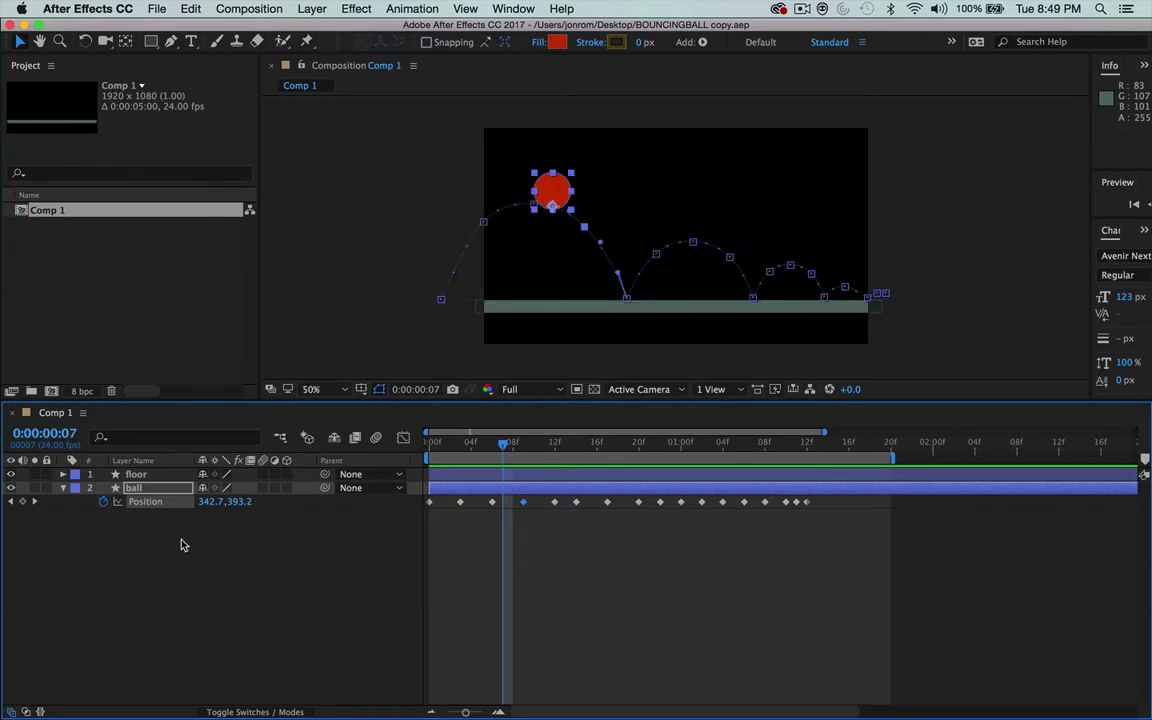
# Step: Expand the ball layer's contents down to Ellipse 1's own transform properties and enlarge the timeline to show them all
pyautogui.click(153, 488)
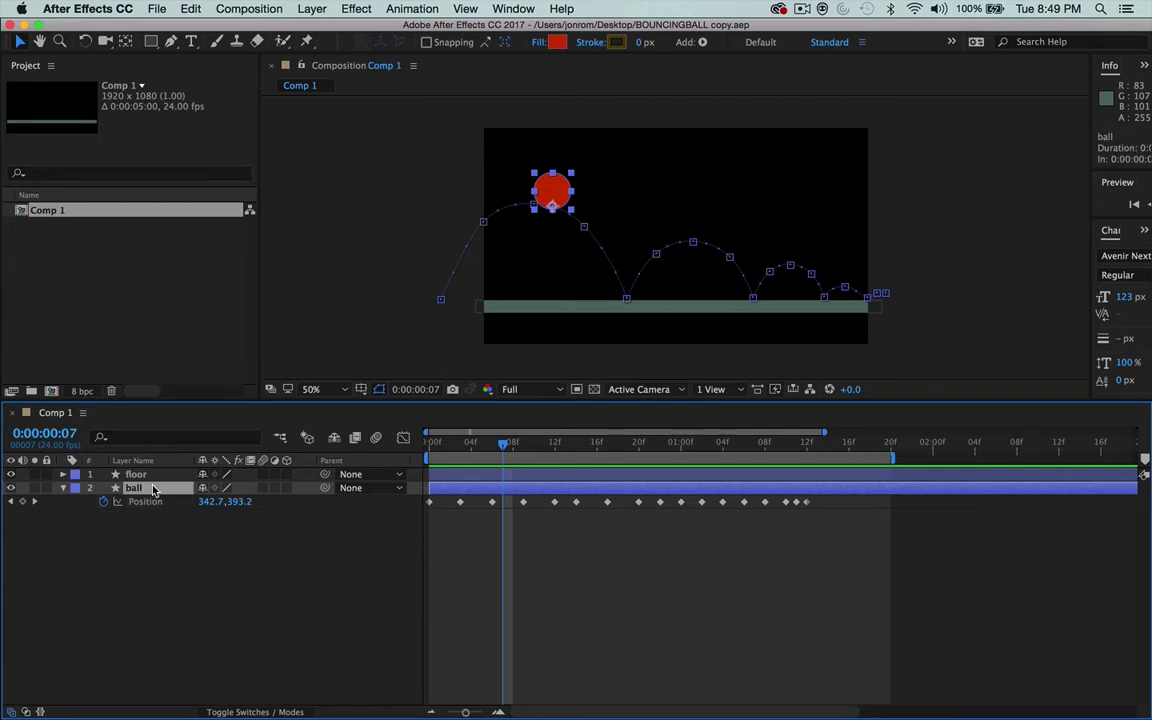
pyautogui.click(63, 488)
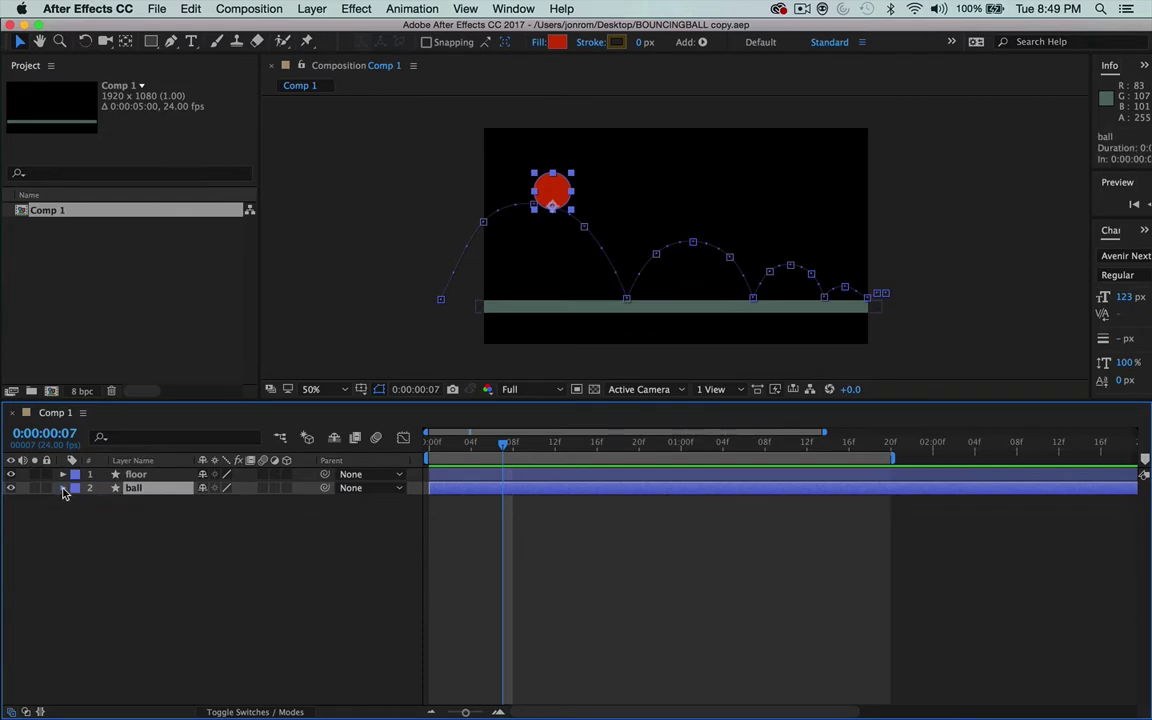
pyautogui.click(63, 488)
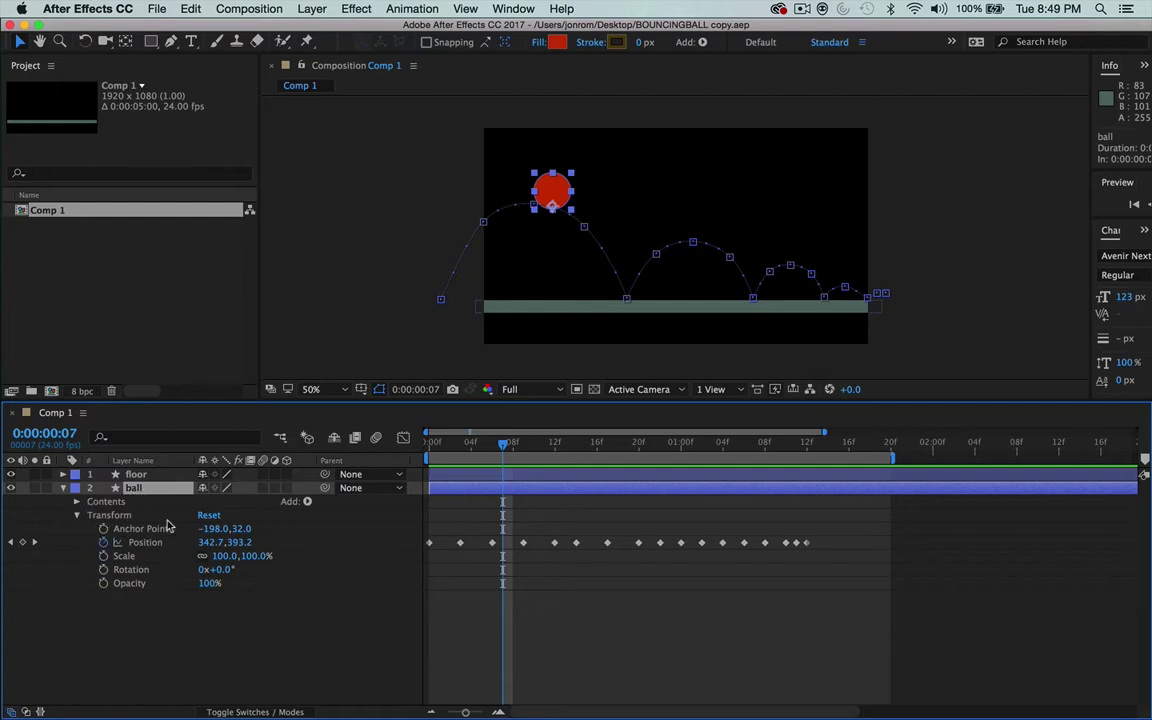
pyautogui.click(77, 503)
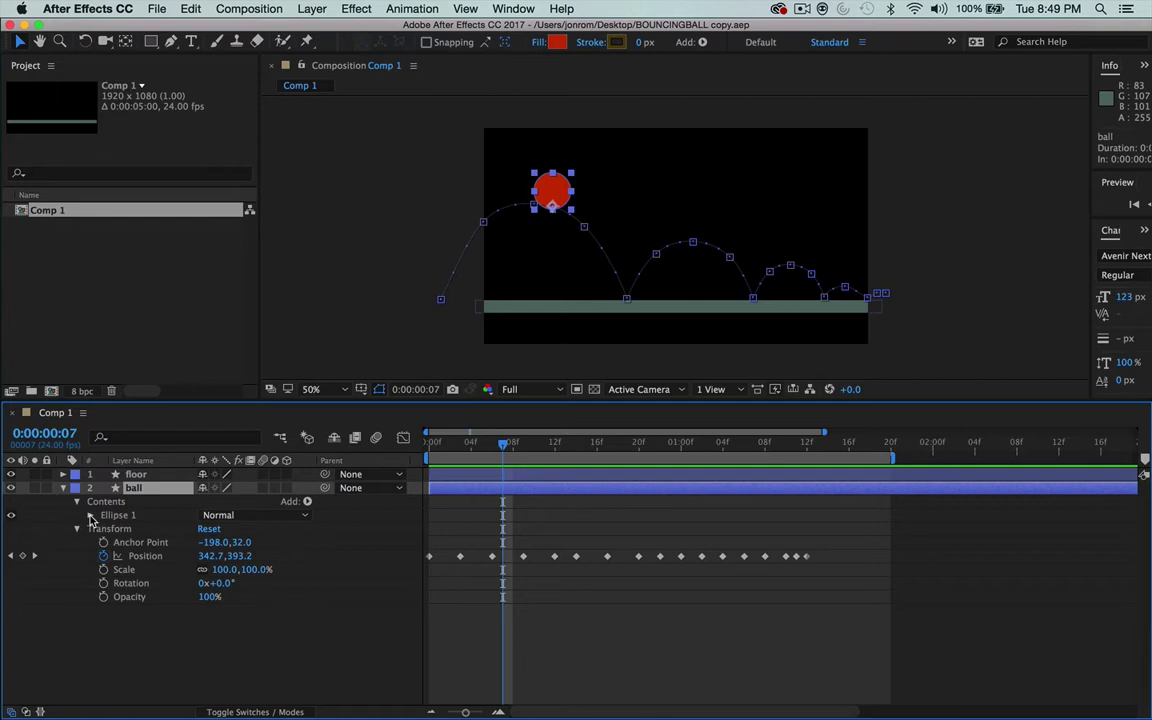
pyautogui.click(90, 515)
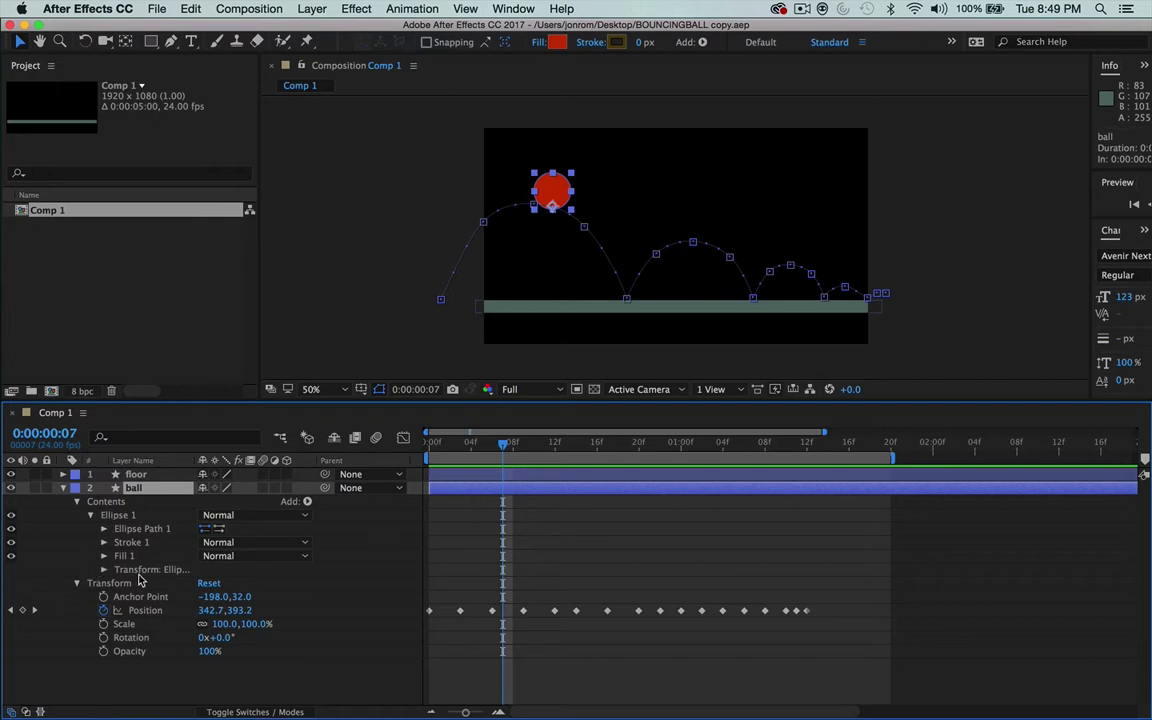
pyautogui.click(104, 570)
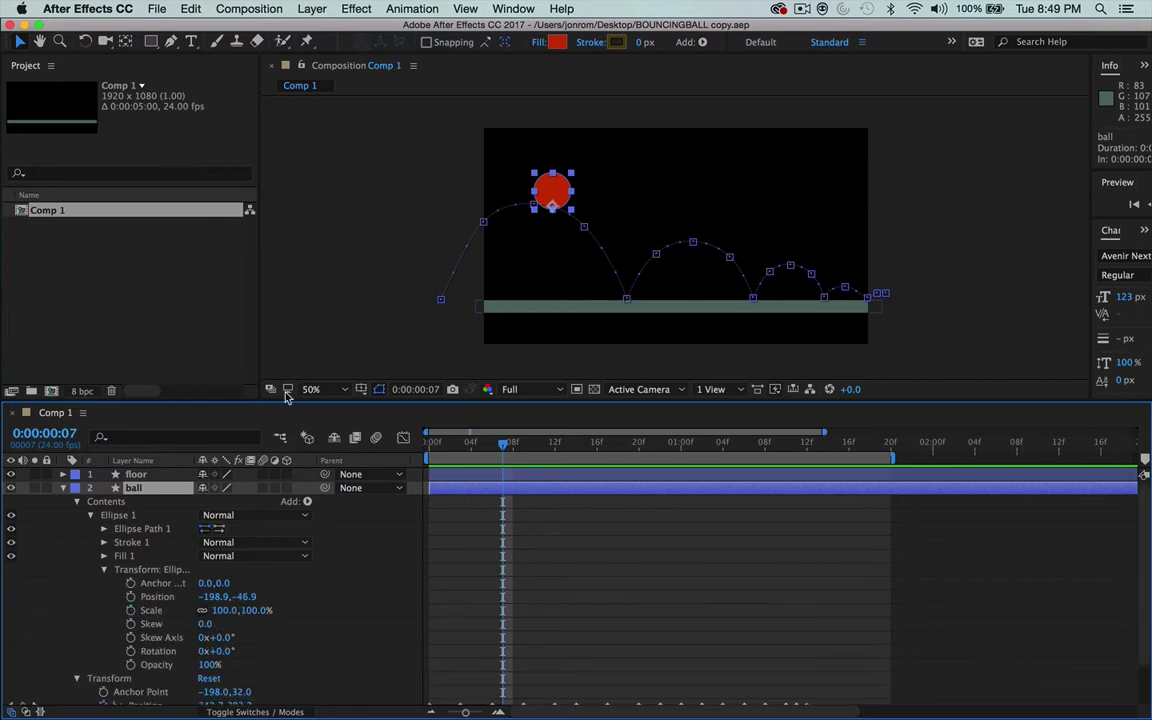
pyautogui.moveTo(286, 399); pyautogui.dragTo(288, 325)
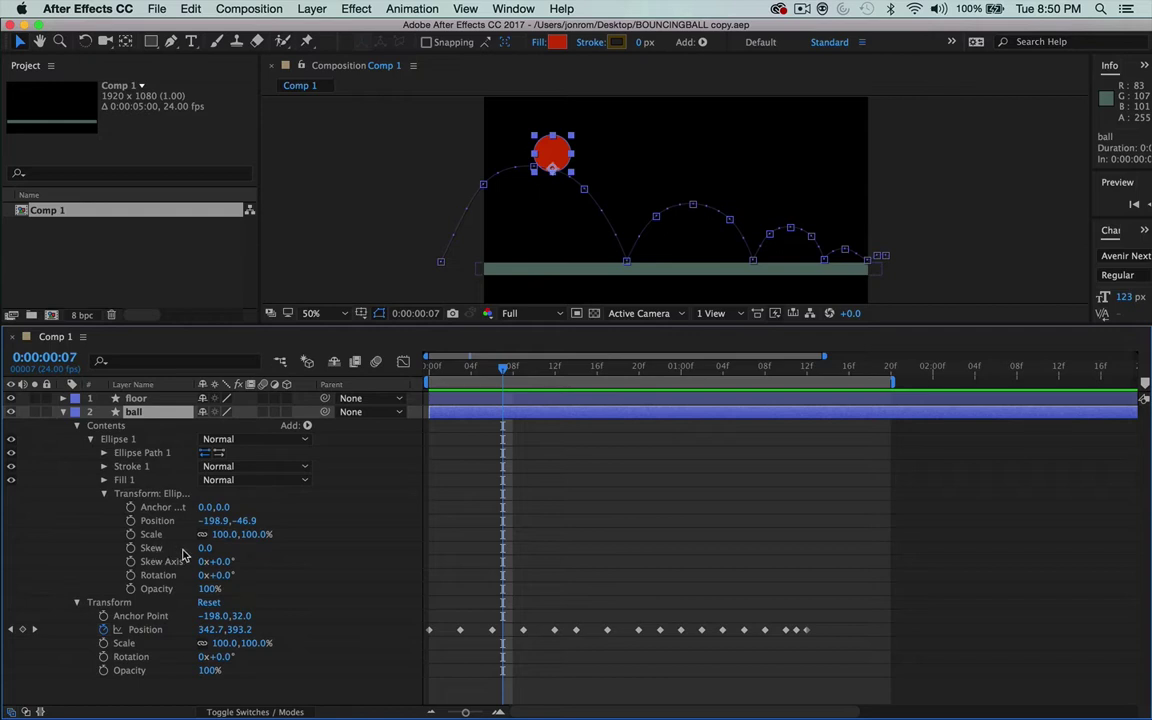
# Step: Scrub through the first bounce to 0:00:00:09 and turn on keyframing for Ellipse 1's Skew there
pyautogui.moveTo(504, 372); pyautogui.dragTo(601, 373)
pyautogui.moveTo(561, 371); pyautogui.dragTo(493, 371)
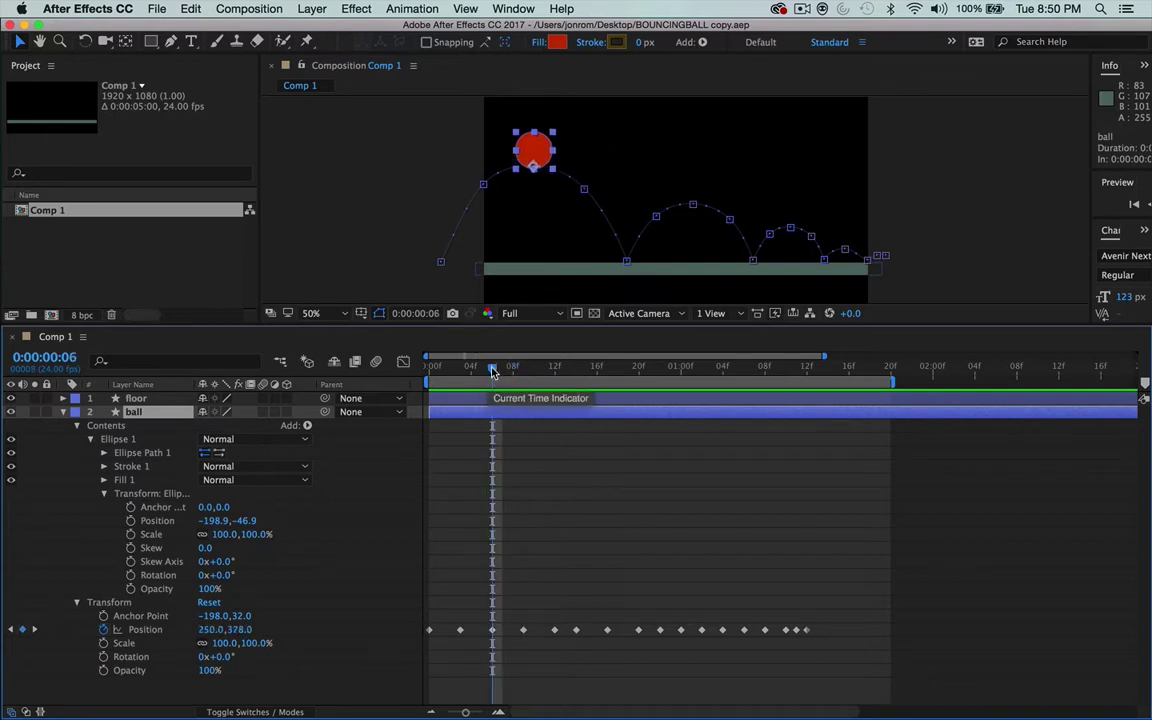
pyautogui.moveTo(492, 371); pyautogui.dragTo(521, 371)
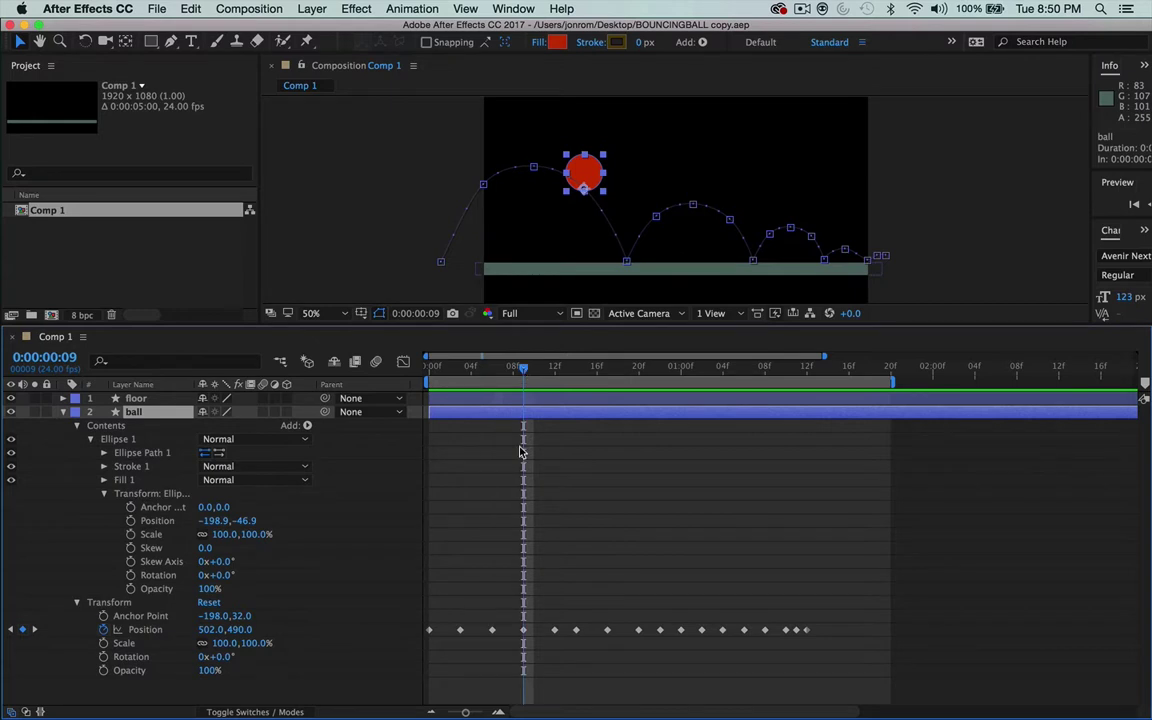
pyautogui.click(131, 549)
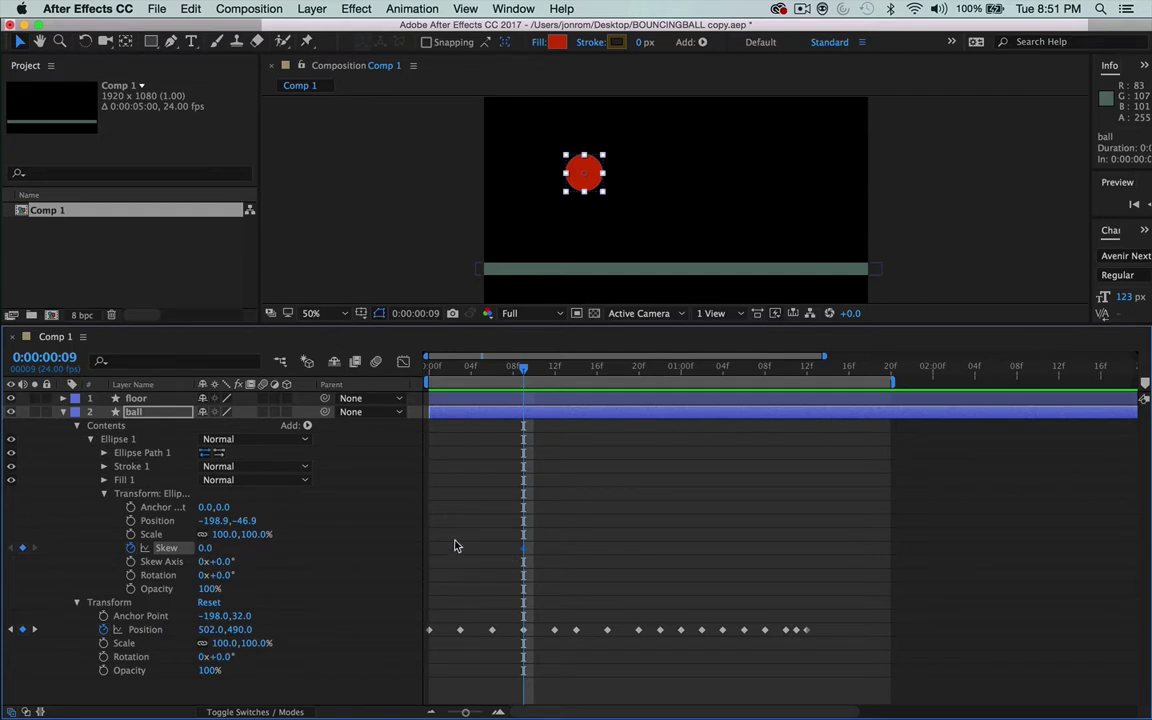
# Step: Move the Skew keyframe to 0:00:00:06, in line with the position keyframe at the top of the first bounce
pyautogui.click(523, 629)
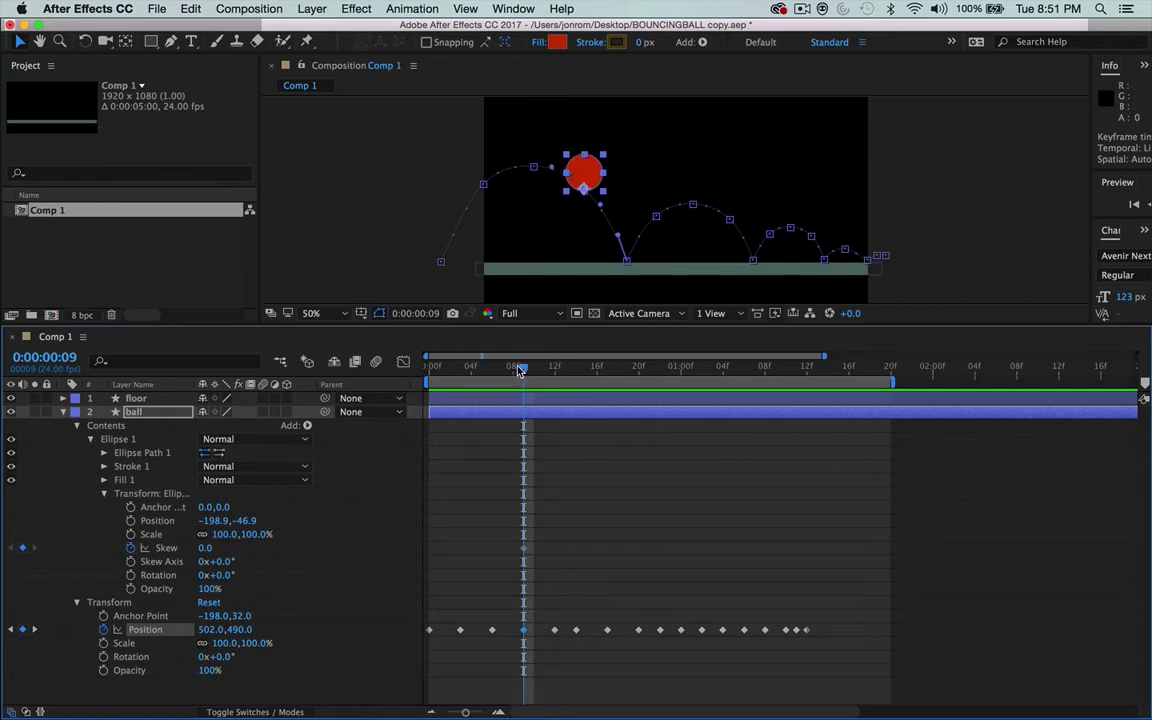
pyautogui.moveTo(524, 366); pyautogui.dragTo(494, 389)
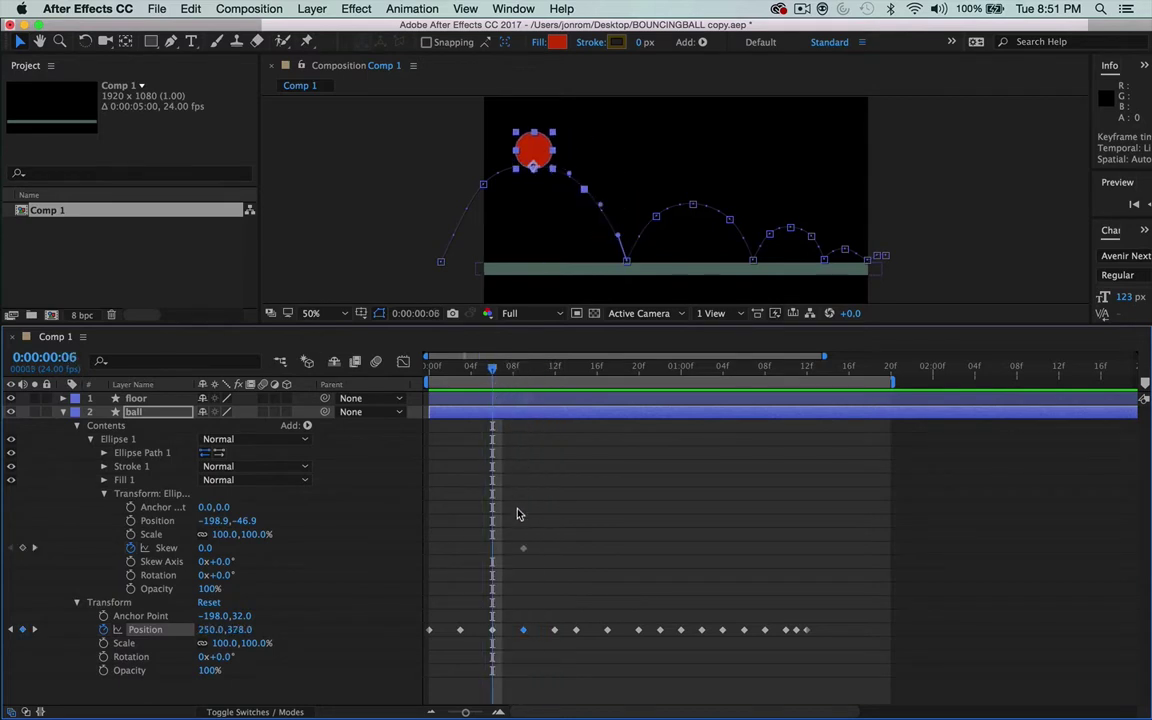
pyautogui.moveTo(523, 552)
pyautogui.moveTo(523, 555); pyautogui.dragTo(496, 560)
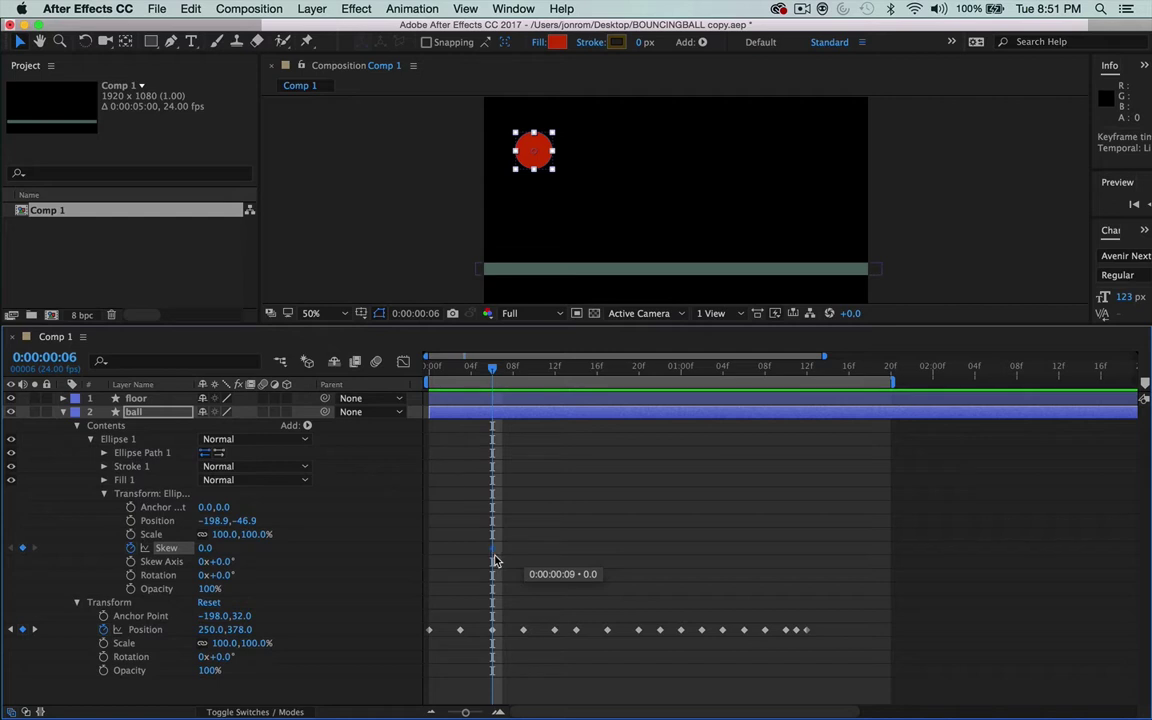
# Step: Advance to the next position keyframe at 0:00:00:09 and set Ellipse 1's Skew to -15
pyautogui.click(538, 151)
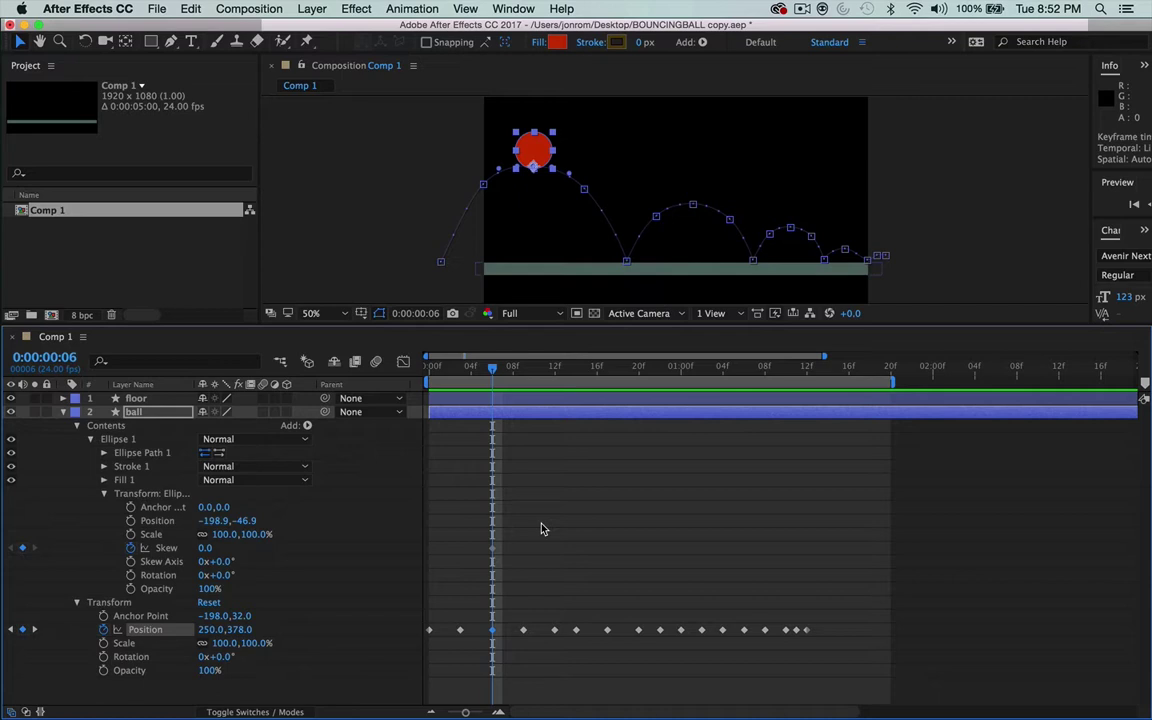
pyautogui.press('k')
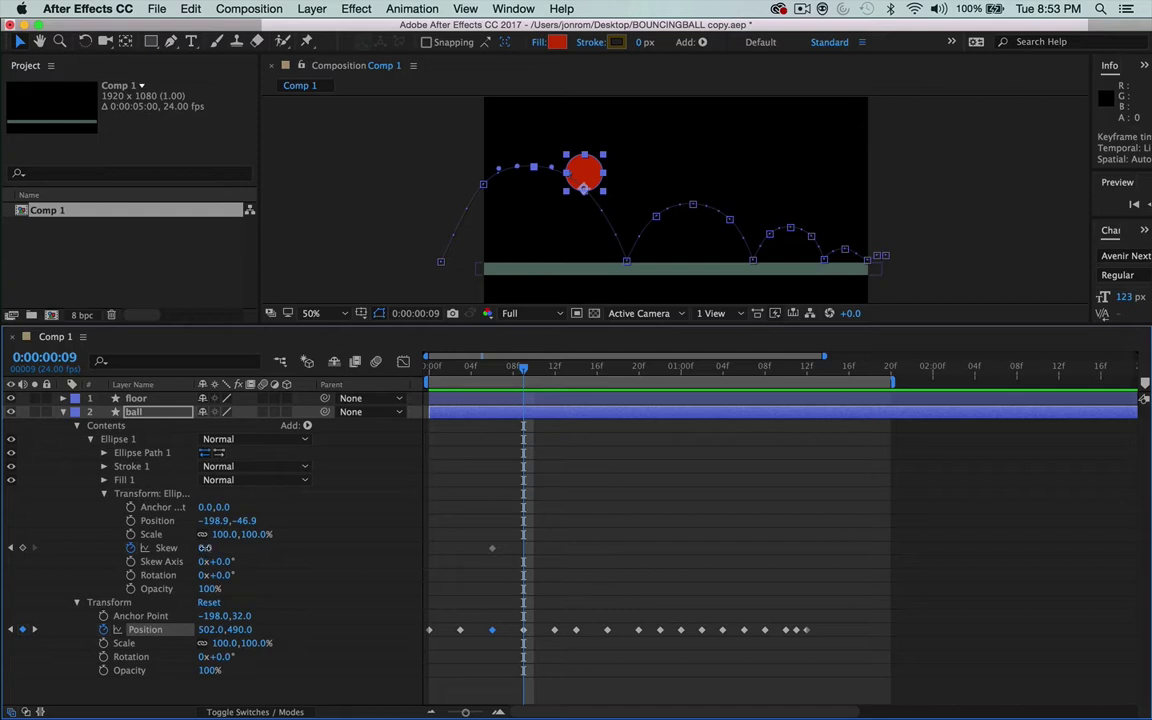
pyautogui.moveTo(204, 548); pyautogui.dragTo(198, 558)
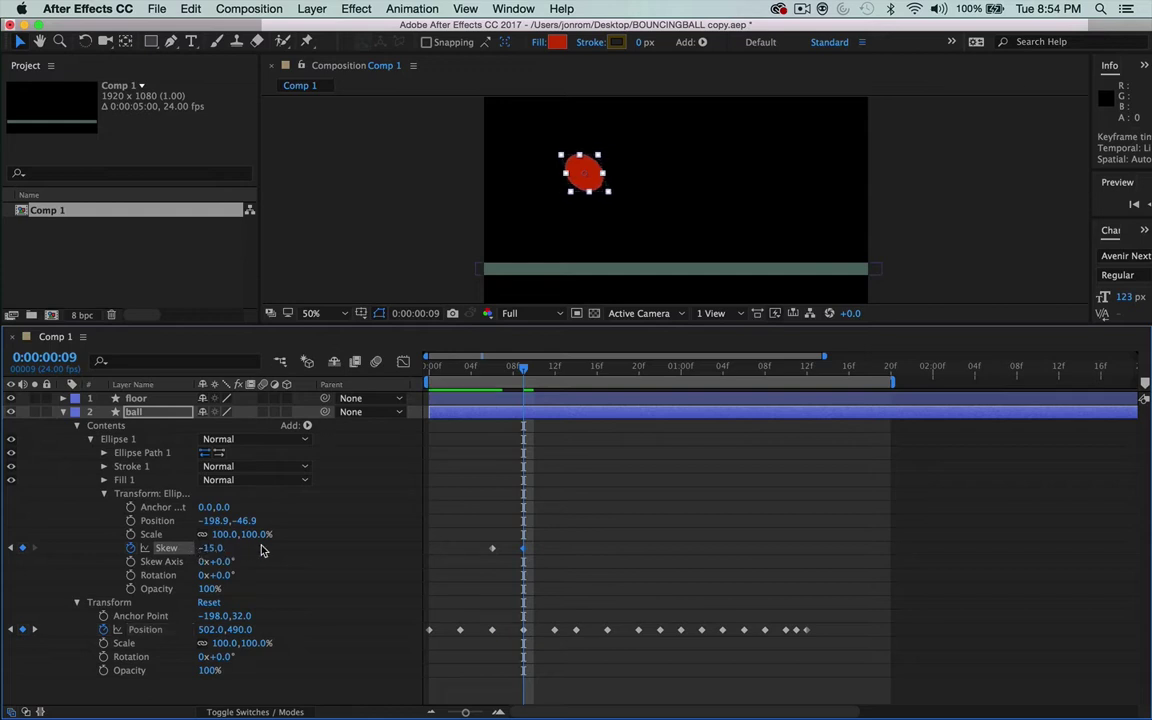
pyautogui.click(524, 547)
# Step: Inspect the ball's skew between 0:00:00:07 and 0:00:00:09 with the composition view magnified to 100%
pyautogui.moveTo(524, 370); pyautogui.dragTo(502, 382)
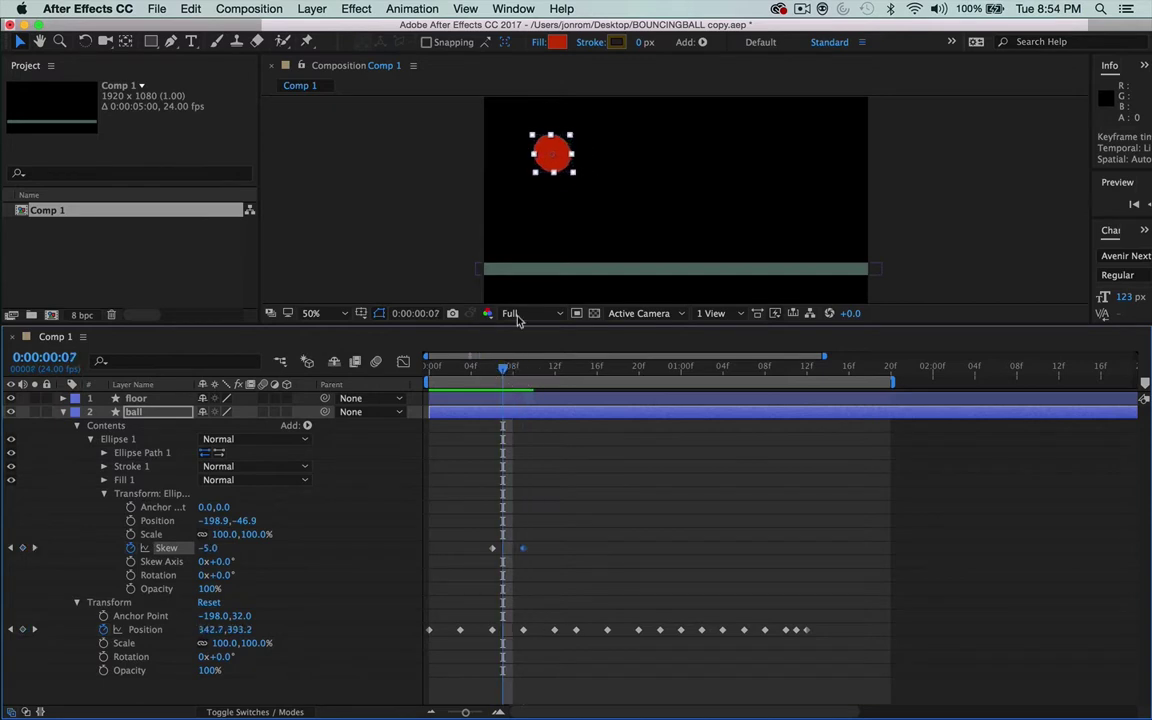
pyautogui.press('super+equal')
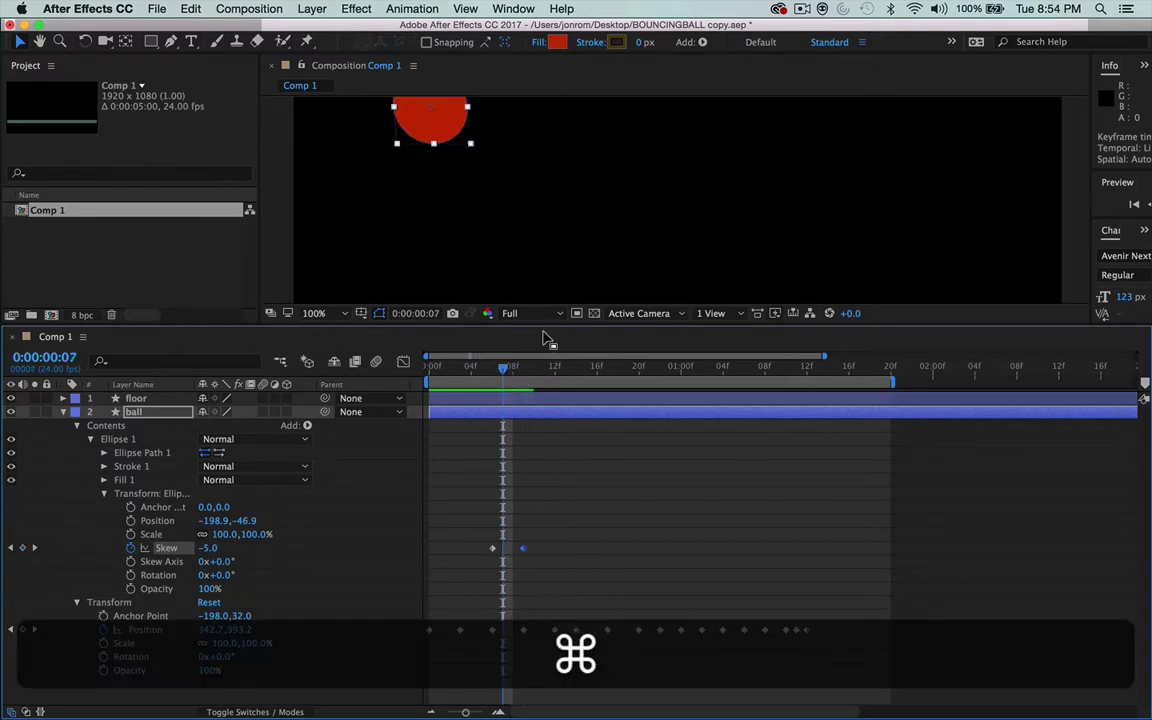
pyautogui.press('space')
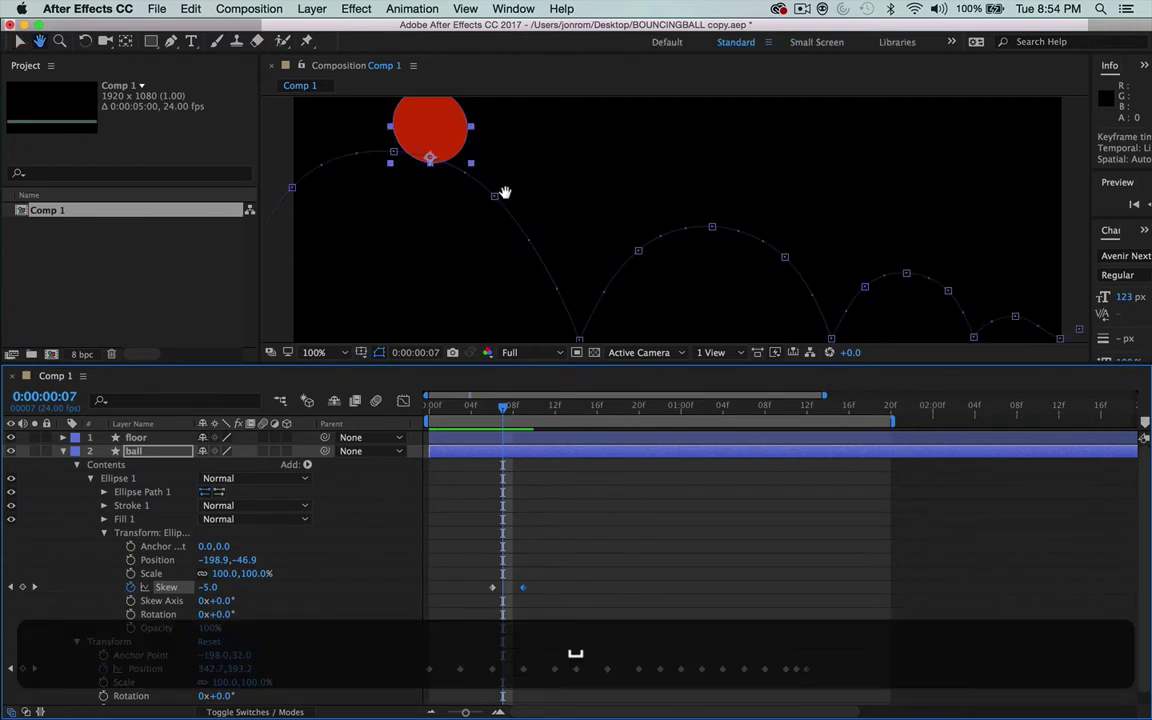
pyautogui.moveTo(505, 192); pyautogui.dragTo(586, 252)
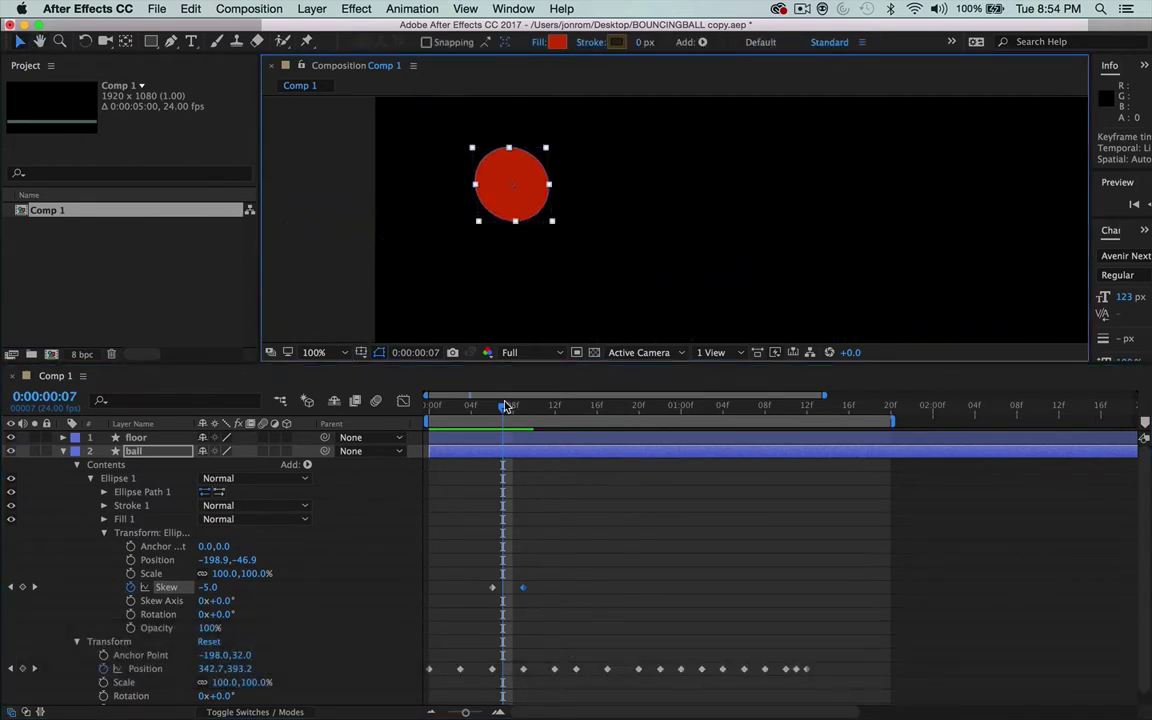
pyautogui.moveTo(506, 406)
pyautogui.mouseDown()
pyautogui.moveTo(492, 406)
pyautogui.moveTo(532, 416)
pyautogui.moveTo(492, 409)
pyautogui.moveTo(523, 414)
pyautogui.mouseUp()
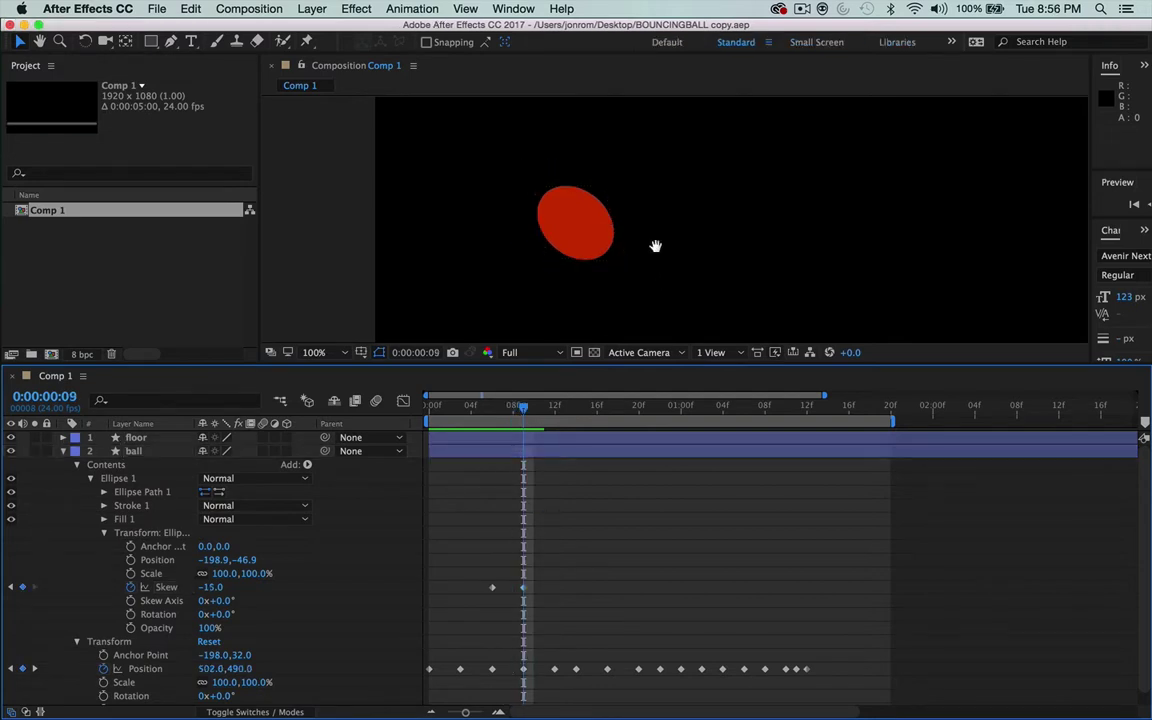
# Step: Select the ball to show its motion path and enlarge the composition view so the path and floor fit
pyautogui.moveTo(655, 246); pyautogui.dragTo(643, 208)
pyautogui.click(585, 195)
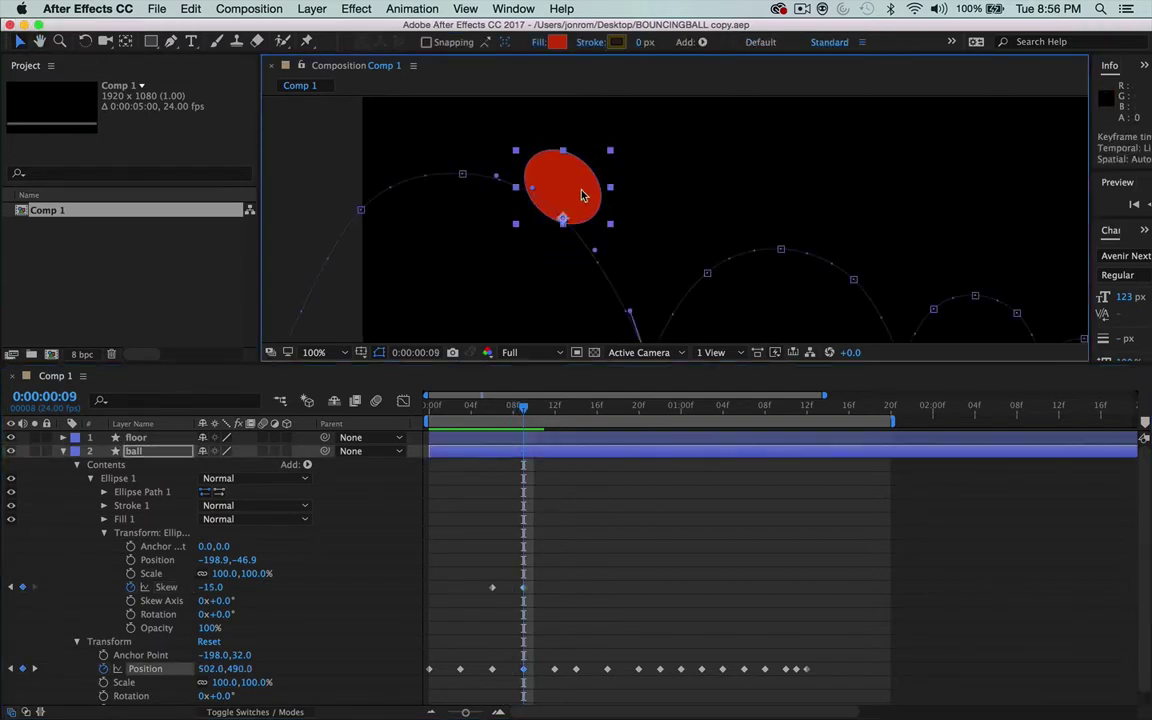
pyautogui.moveTo(630, 290); pyautogui.dragTo(632, 231)
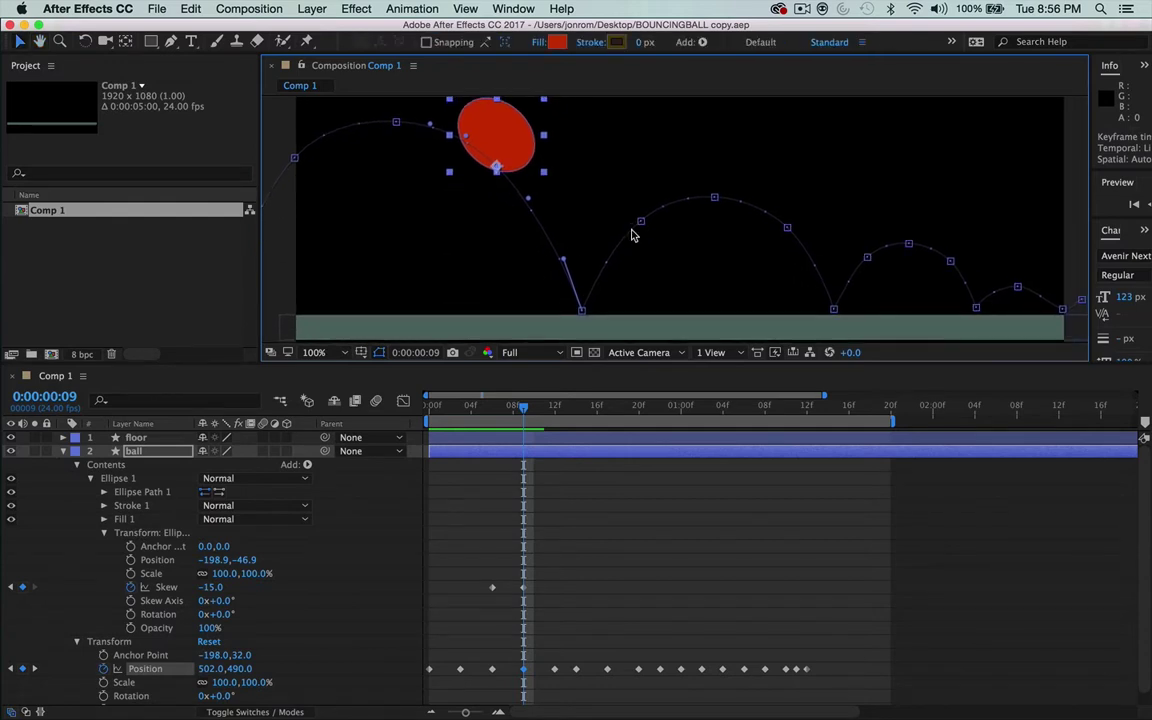
pyautogui.moveTo(496, 363); pyautogui.dragTo(496, 389)
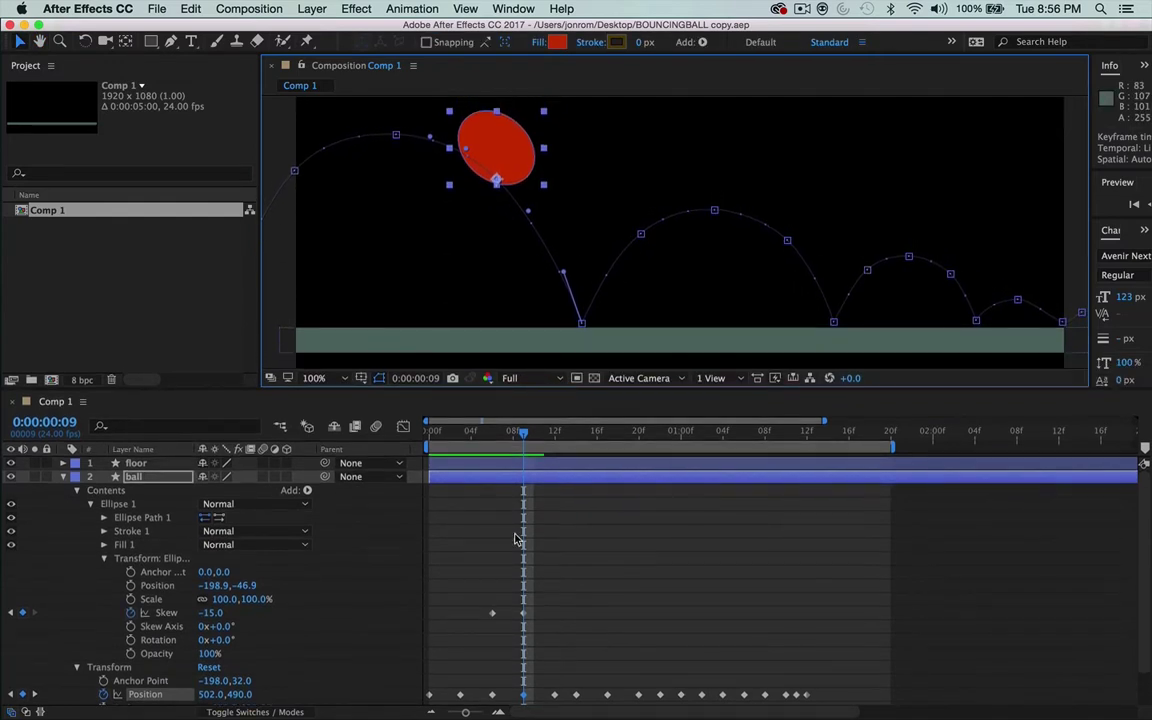
# Step: Advance to the floor contact at 0:00:00:12 and set Ellipse 1's Skew to 0
pyautogui.moveTo(523, 432); pyautogui.dragTo(555, 445)
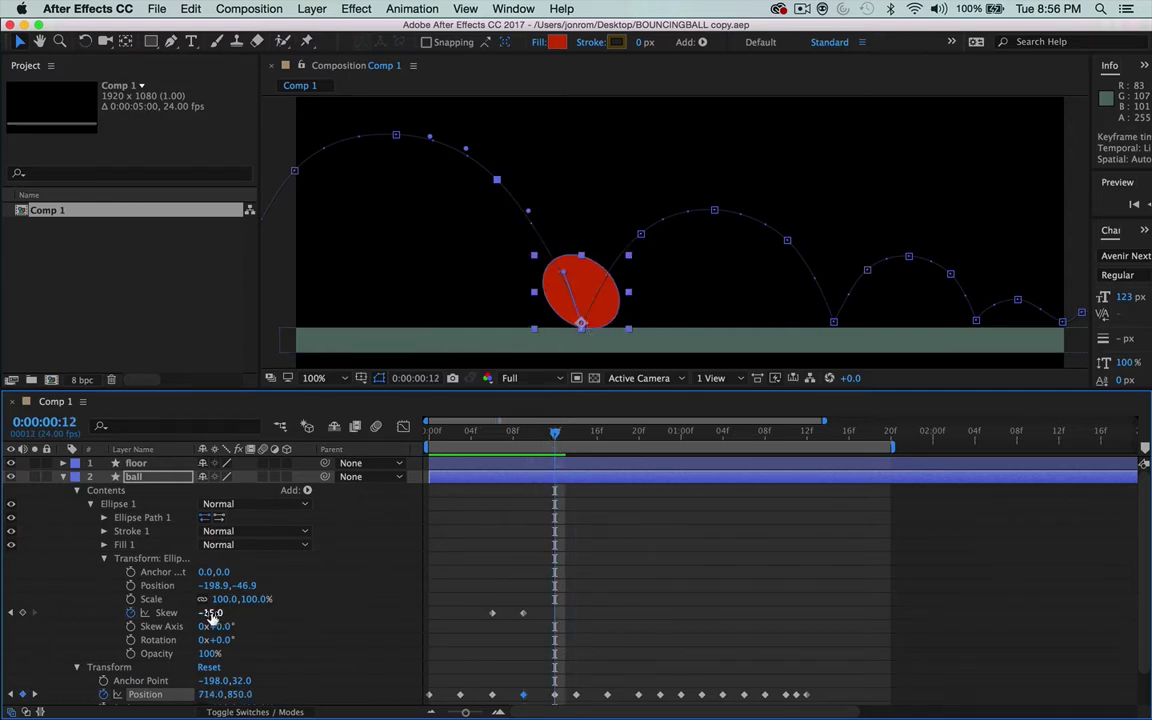
pyautogui.moveTo(211, 613); pyautogui.dragTo(220, 613)
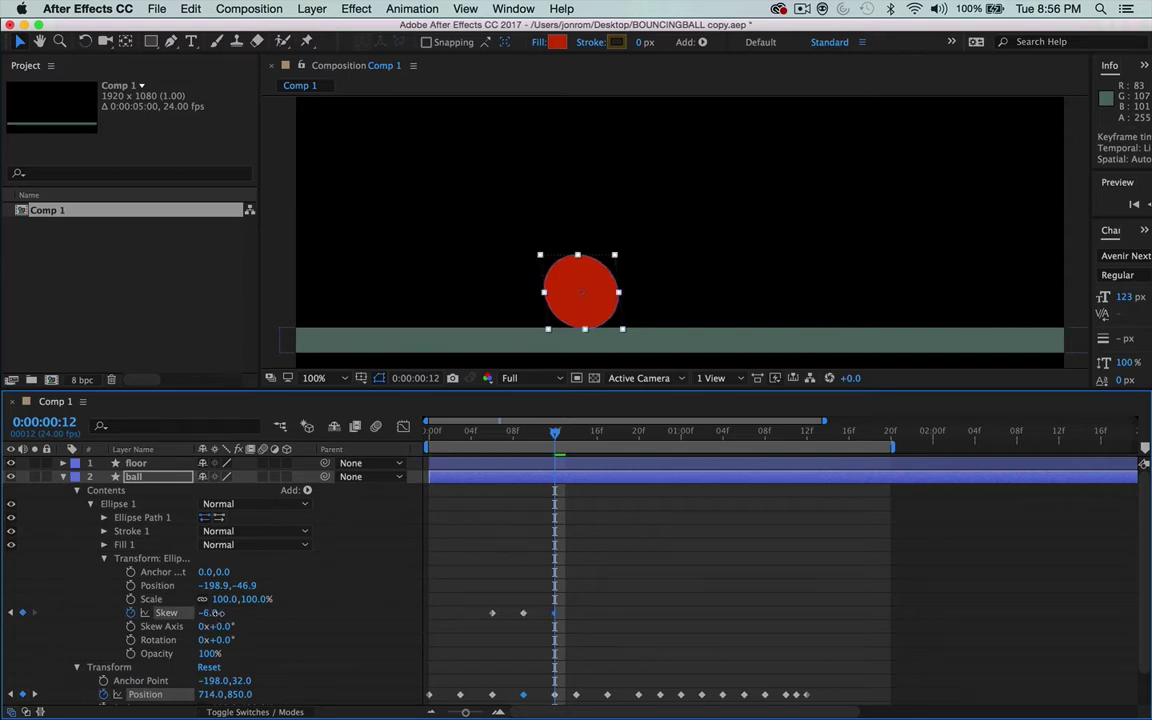
pyautogui.moveTo(215, 612); pyautogui.dragTo(224, 612)
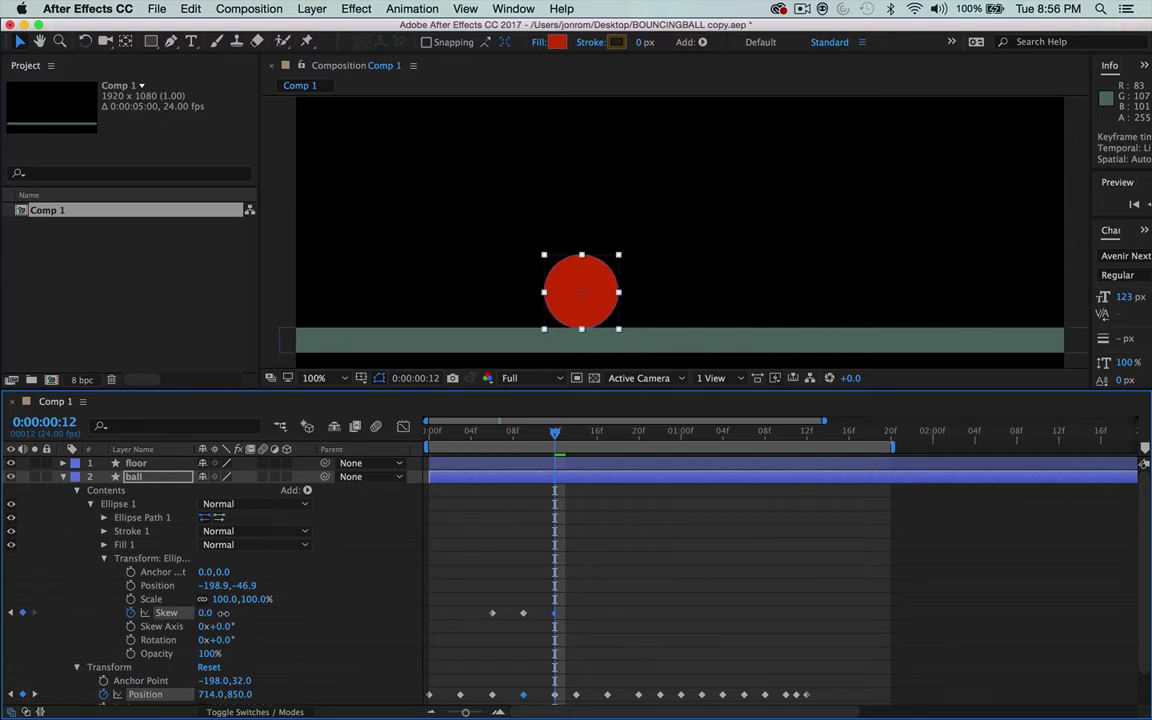
pyautogui.moveTo(558, 440)
pyautogui.mouseDown()
pyautogui.moveTo(504, 440)
pyautogui.moveTo(561, 456)
pyautogui.mouseUp()
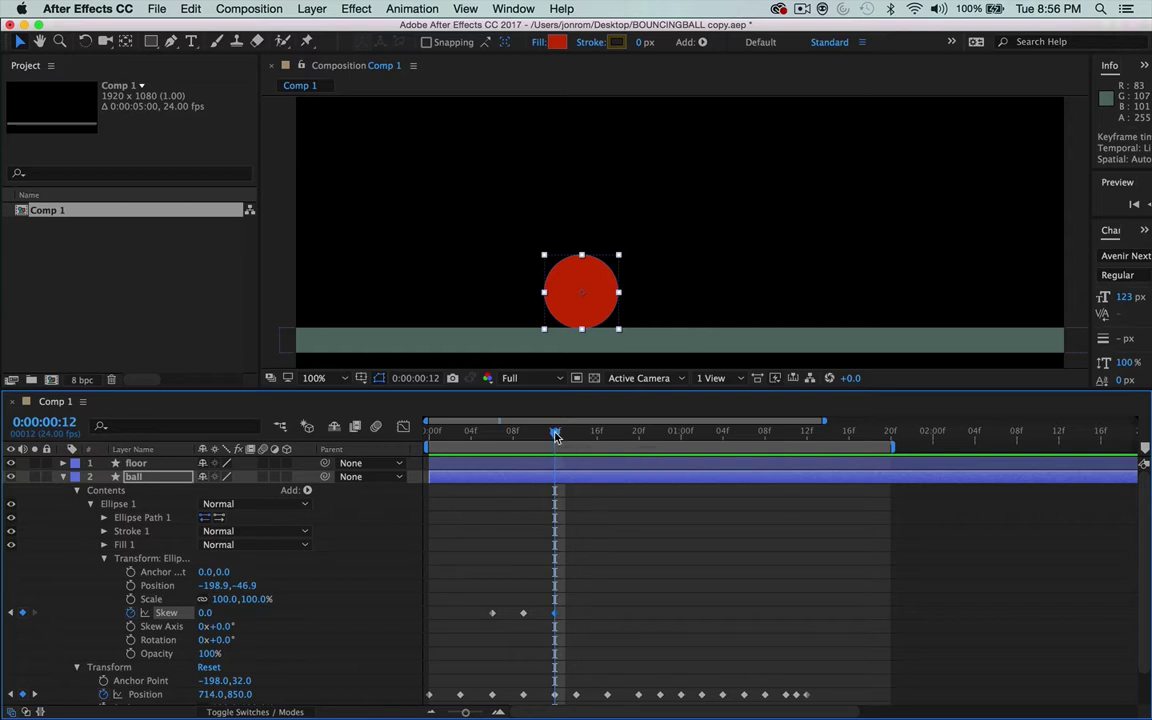
# Step: Check the ball against its motion path, advance to the position keyframe at 0:00:00:14 and set Ellipse 1's Skew to 15
pyautogui.moveTo(558, 437); pyautogui.dragTo(566, 437)
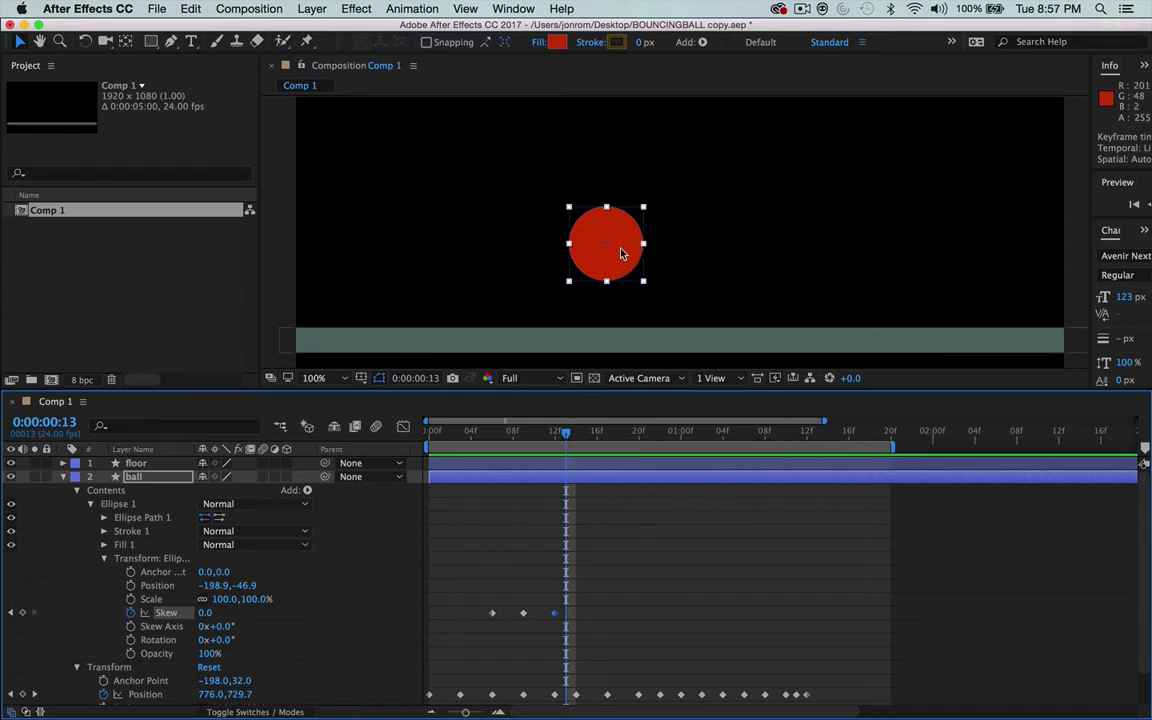
pyautogui.click(700, 225)
pyautogui.click(617, 243)
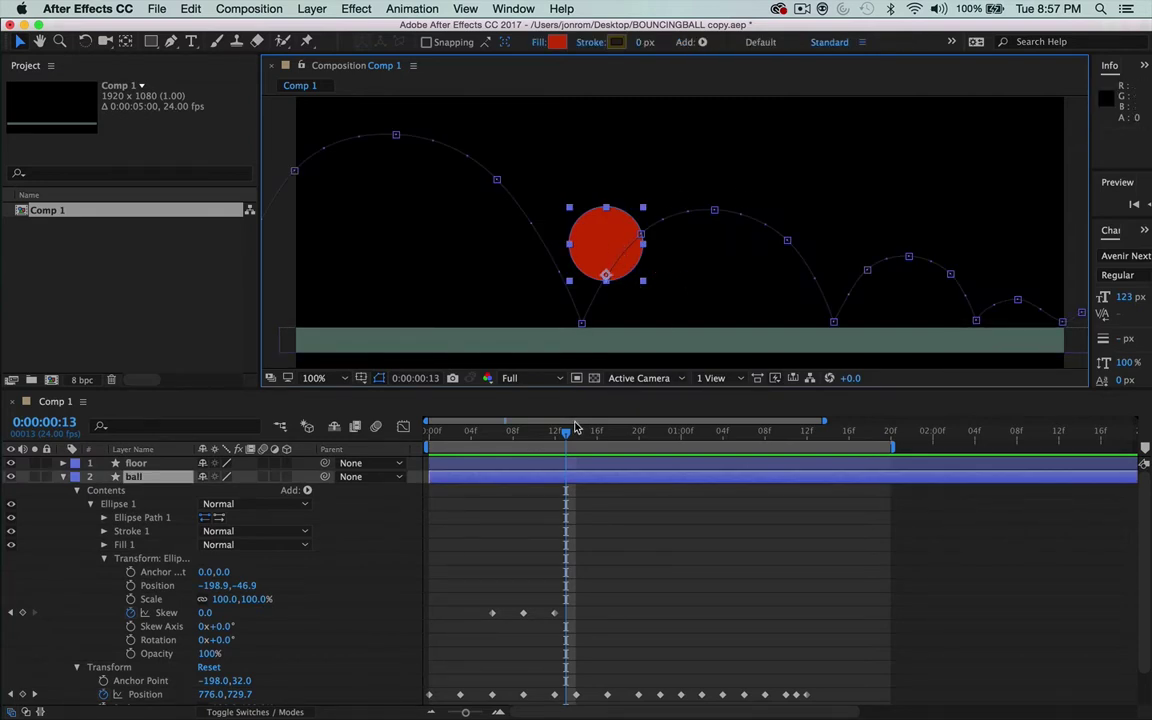
pyautogui.moveTo(566, 437); pyautogui.dragTo(576, 437)
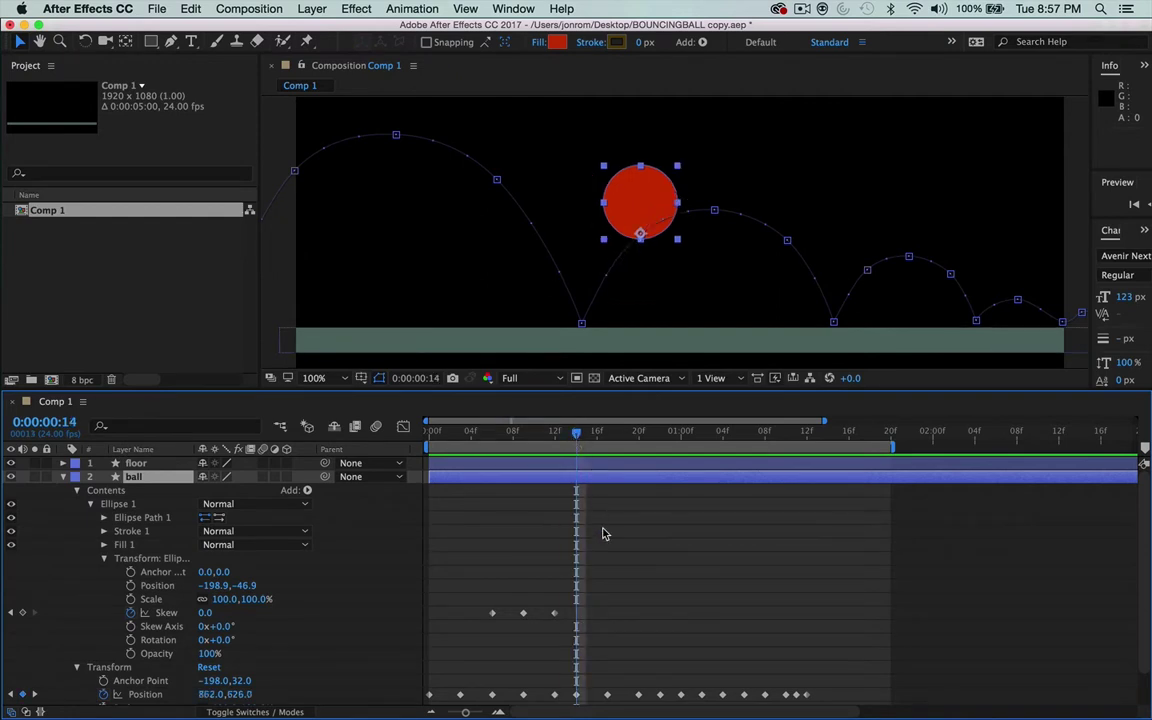
pyautogui.click(205, 613)
pyautogui.write('9')
pyautogui.press('Return')
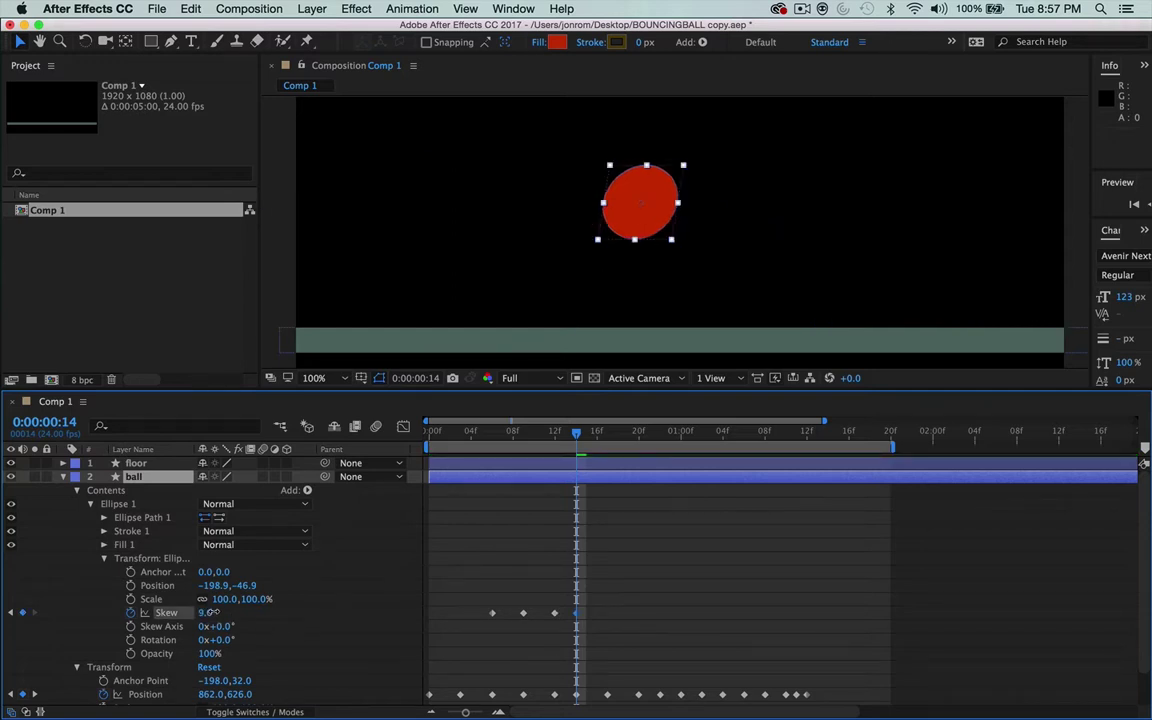
pyautogui.moveTo(212, 612); pyautogui.dragTo(208, 614)
pyautogui.click(208, 613)
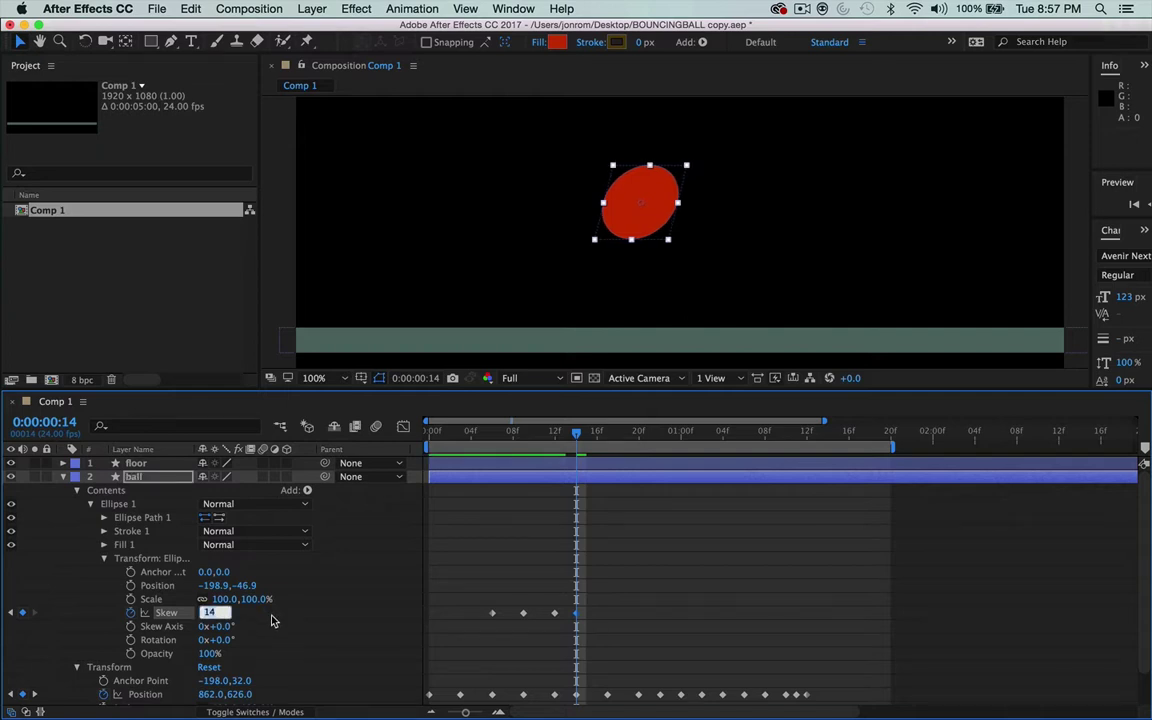
pyautogui.write('15')
pyautogui.press('Return')
# Step: Advance to the top of the second bounce at 0:00:00:17 and set Ellipse 1's Skew to 0
pyautogui.moveTo(580, 437); pyautogui.dragTo(608, 437)
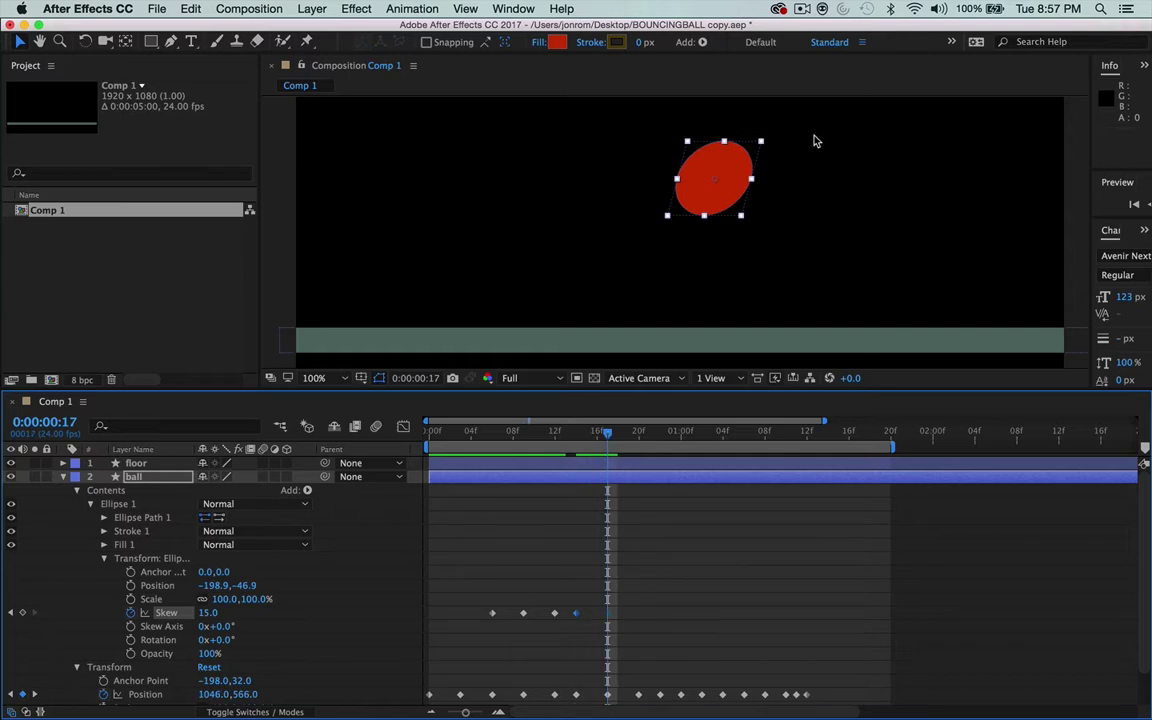
pyautogui.click(176, 479)
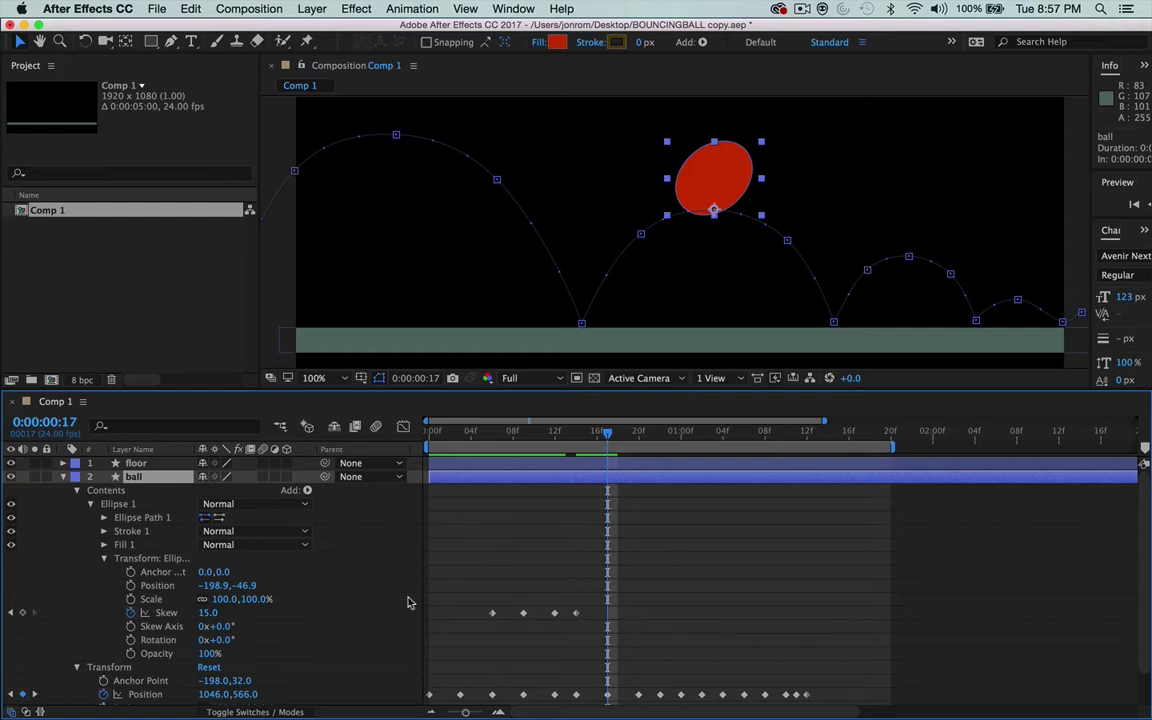
pyautogui.click(207, 614)
pyautogui.write('0')
pyautogui.press('Return')
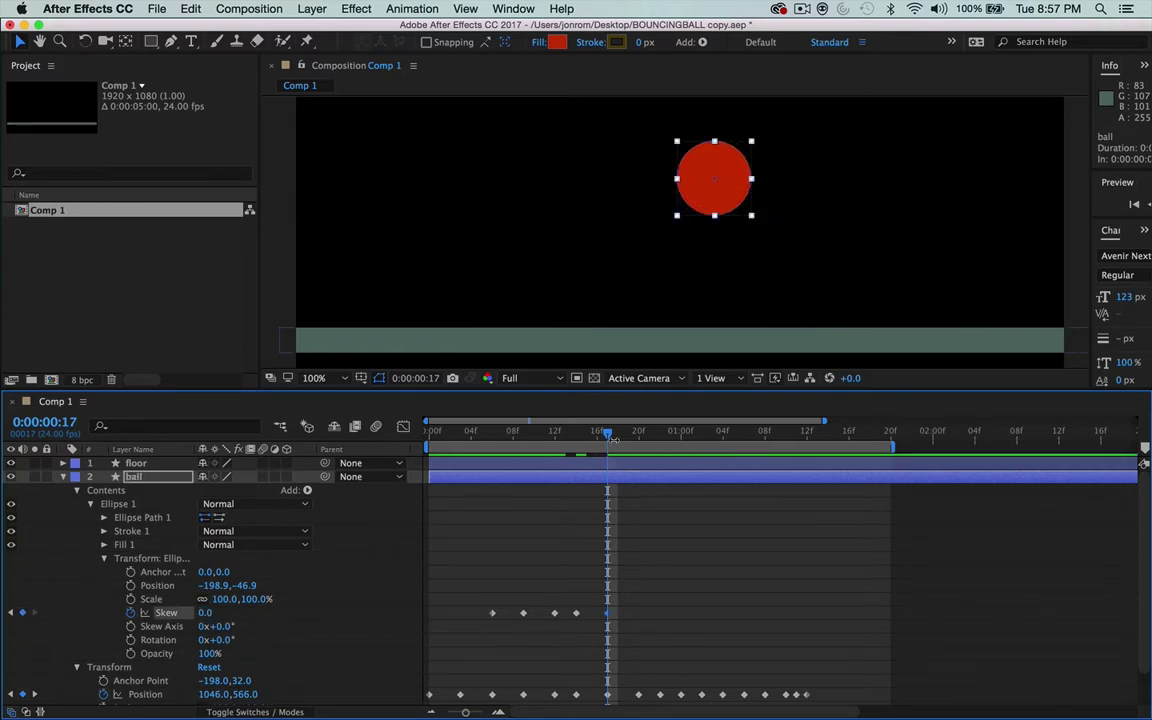
pyautogui.moveTo(607, 437); pyautogui.dragTo(605, 476)
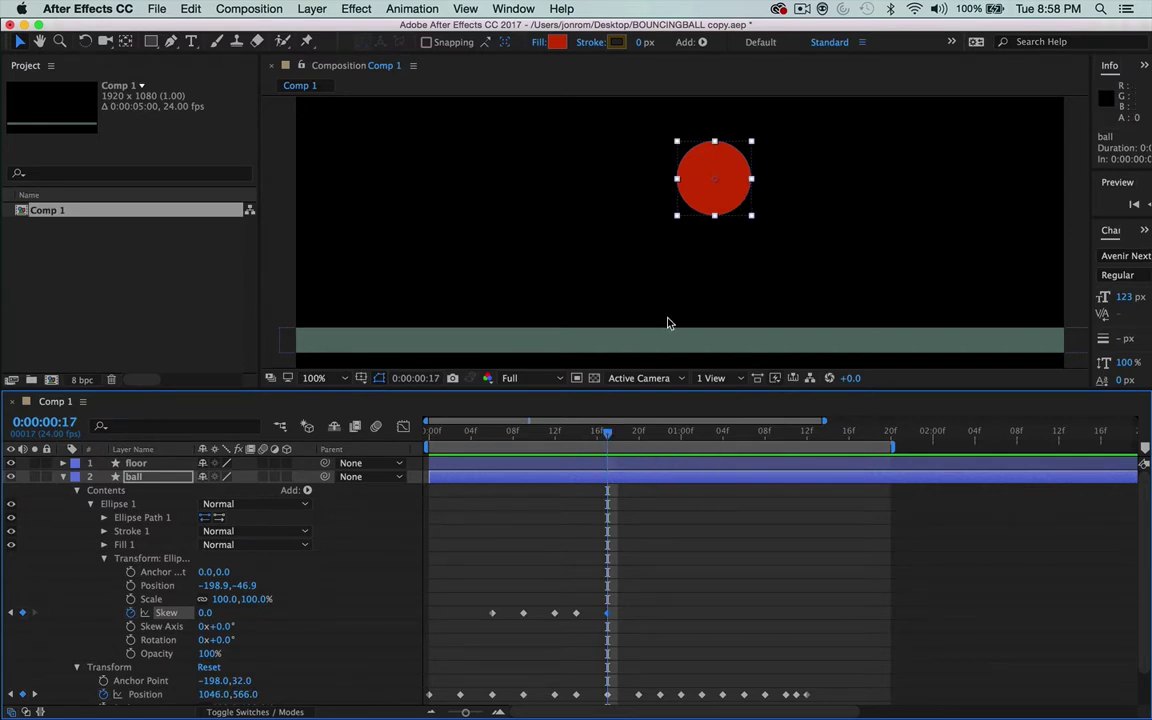
# Step: Show the ball's motion path, advance to the position keyframe at 0:00:00:20 and set Ellipse 1's Skew to -15
pyautogui.click(653, 285)
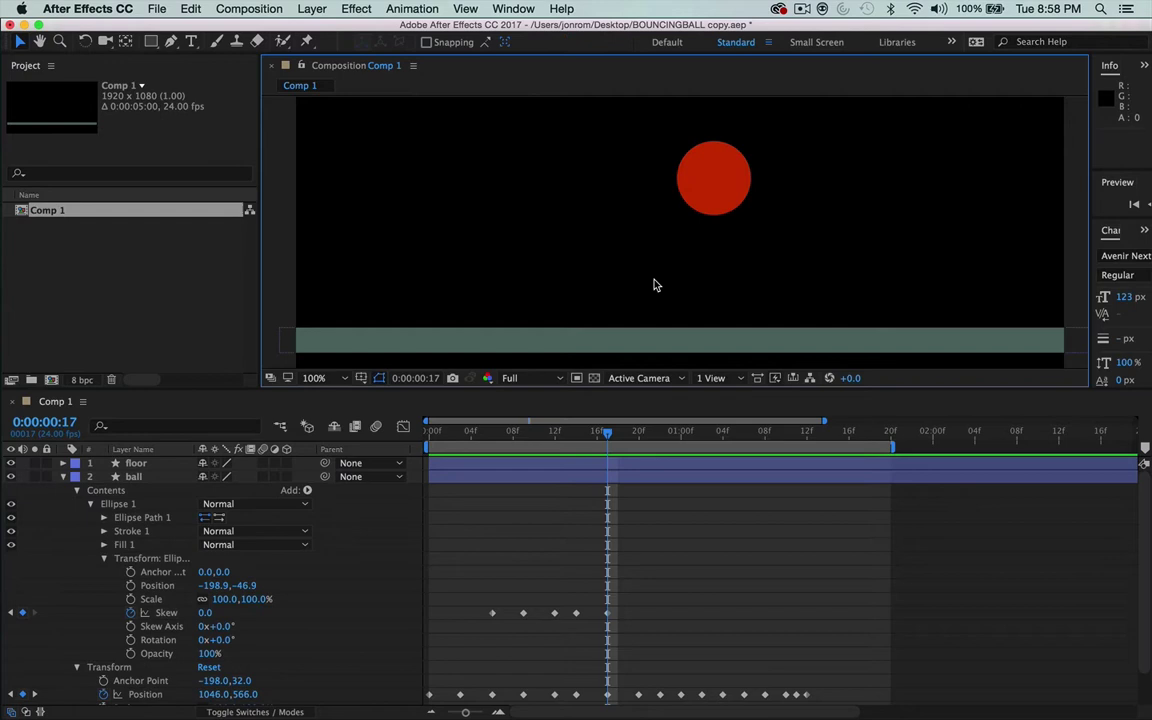
pyautogui.click(716, 198)
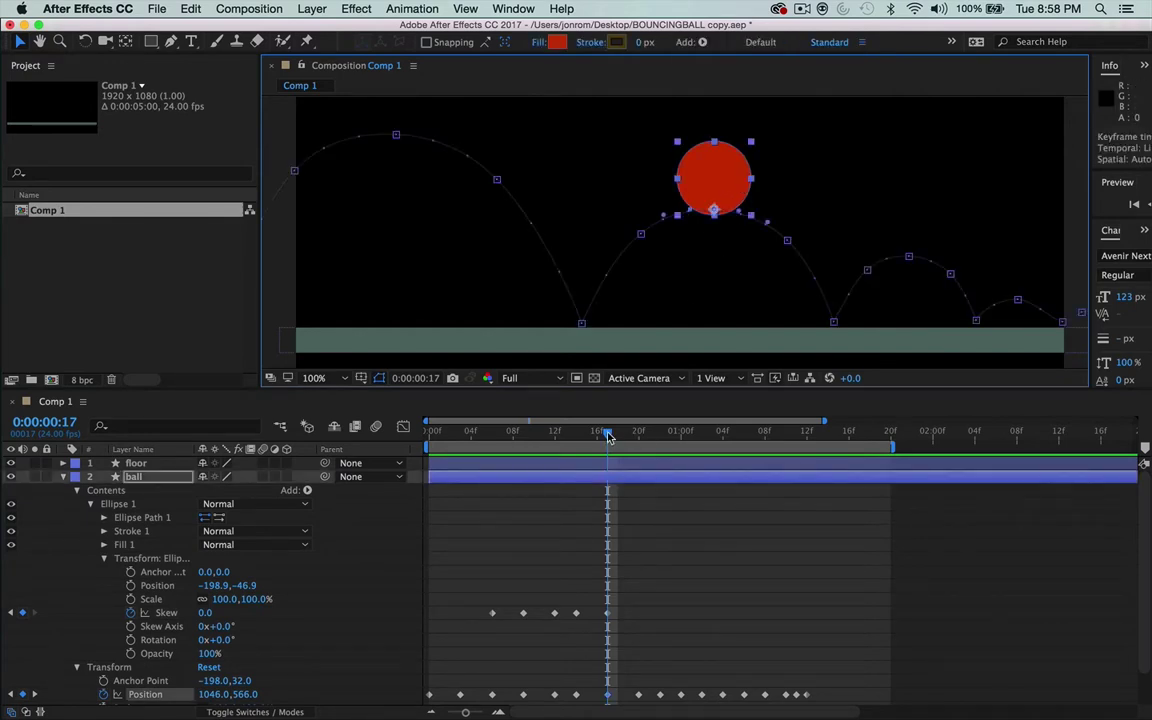
pyautogui.moveTo(608, 436); pyautogui.dragTo(639, 436)
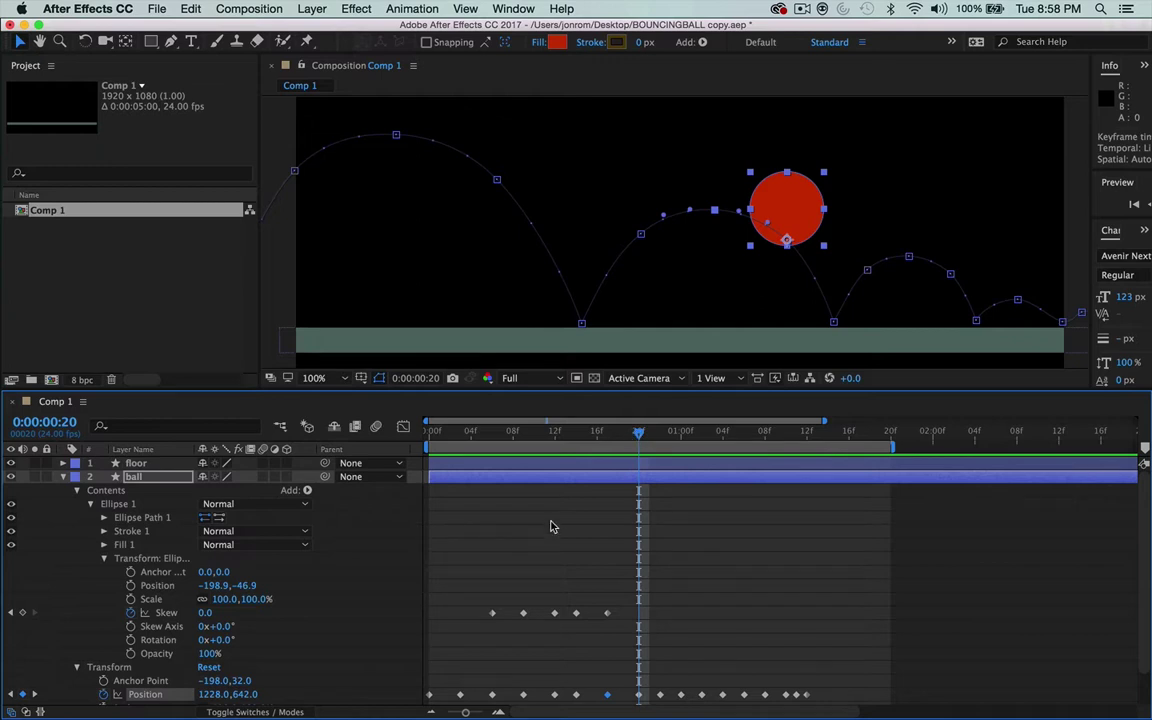
pyautogui.click(206, 613)
pyautogui.write('-15')
pyautogui.press('Return')
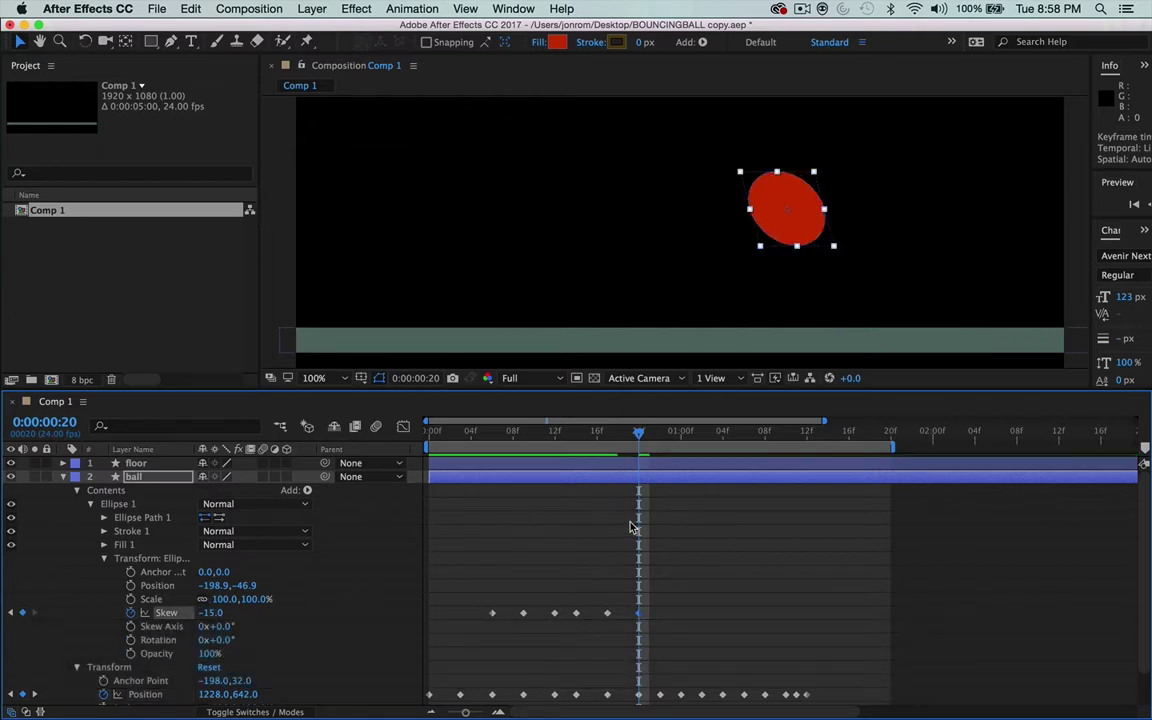
# Step: Compare the ball with its motion path at 0:00:00:20 and soften Ellipse 1's Skew there to -10
pyautogui.moveTo(639, 437)
pyautogui.mouseDown()
pyautogui.moveTo(610, 435)
pyautogui.moveTo(639, 432)
pyautogui.mouseUp()
pyautogui.click(800, 211)
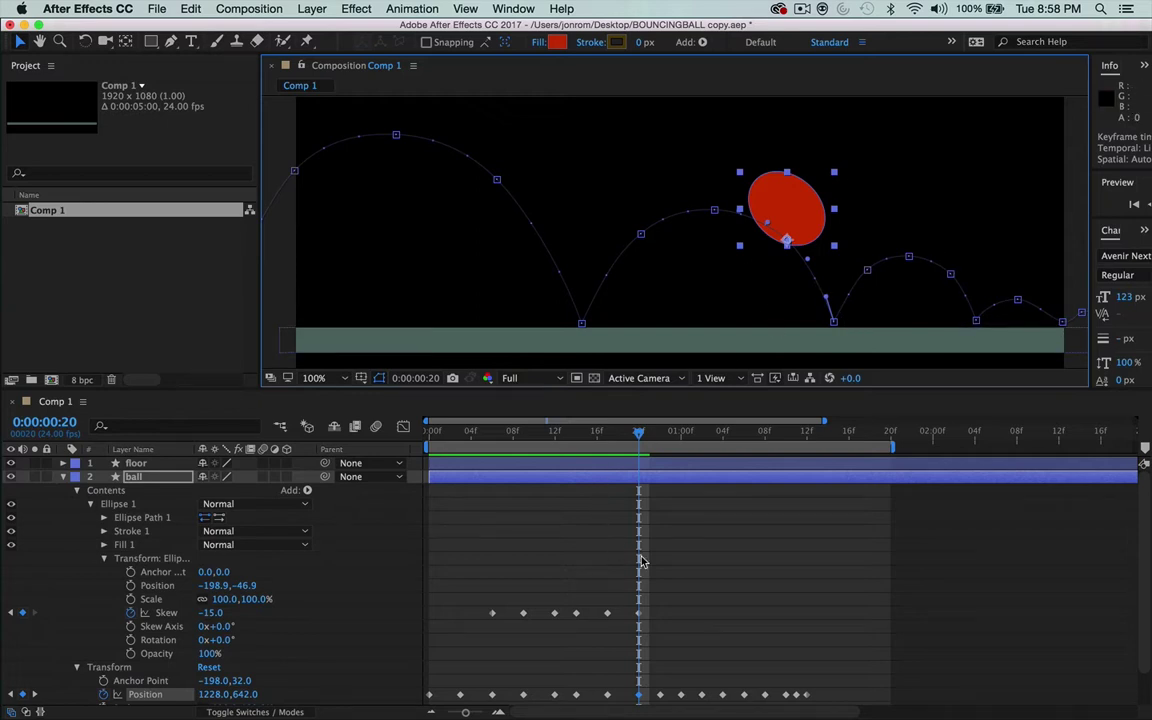
pyautogui.click(211, 613)
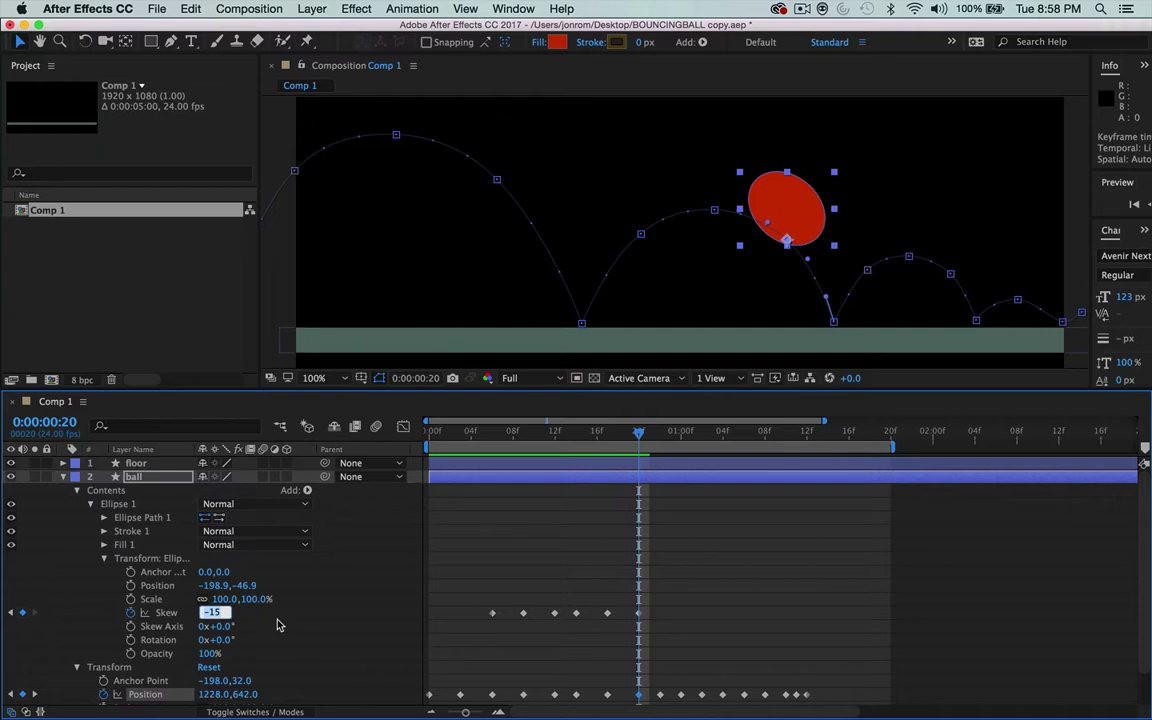
pyautogui.write('-10')
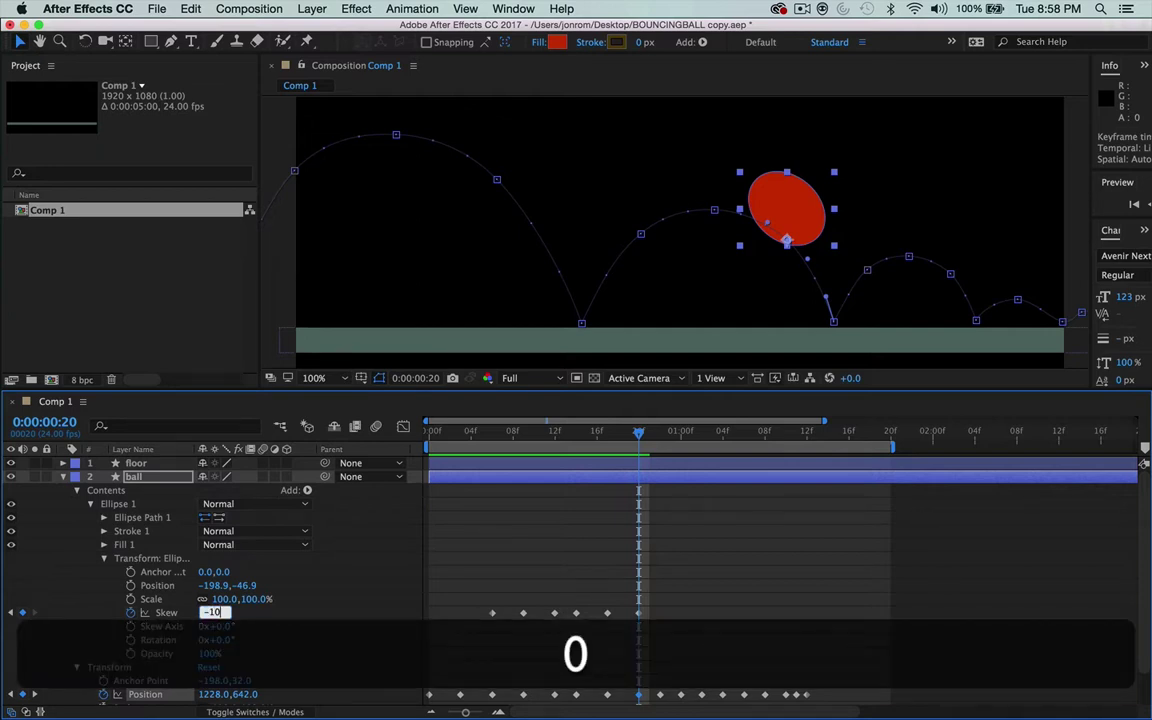
pyautogui.press('Return')
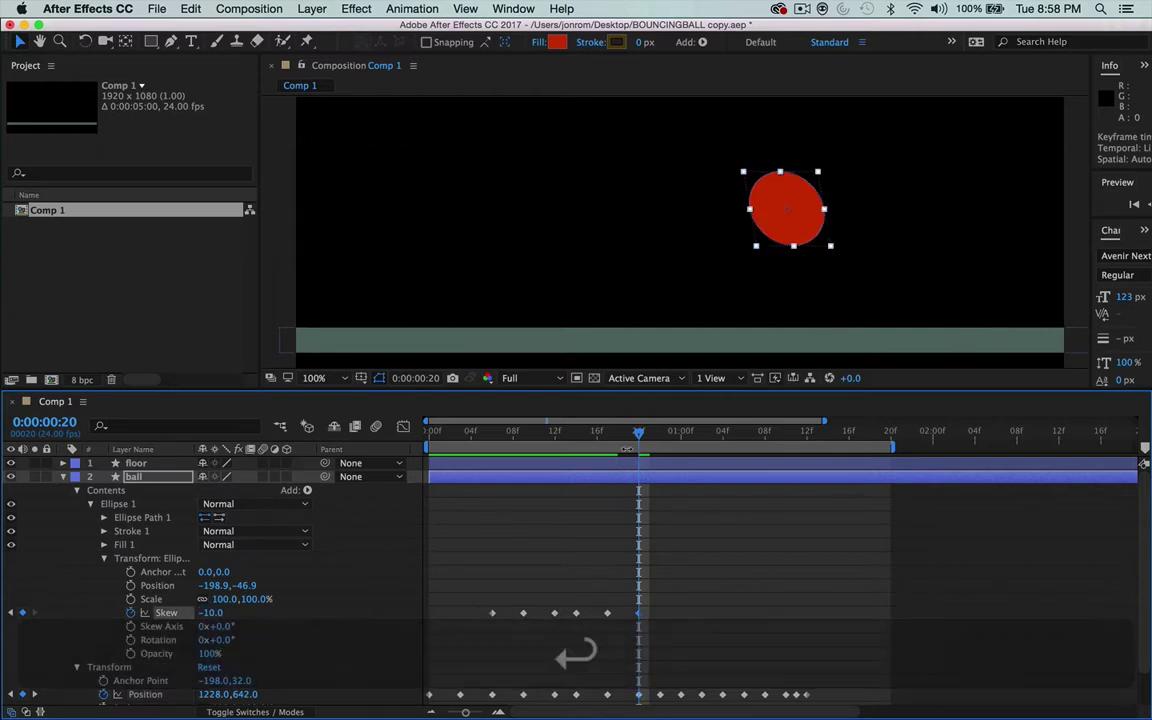
# Step: Advance to the second floor contact at 0:00:00:22 and set Ellipse 1's Skew to 0
pyautogui.moveTo(638, 433)
pyautogui.mouseDown()
pyautogui.moveTo(535, 433)
pyautogui.moveTo(650, 433)
pyautogui.mouseUp()
pyautogui.moveTo(653, 479); pyautogui.dragTo(657, 479)
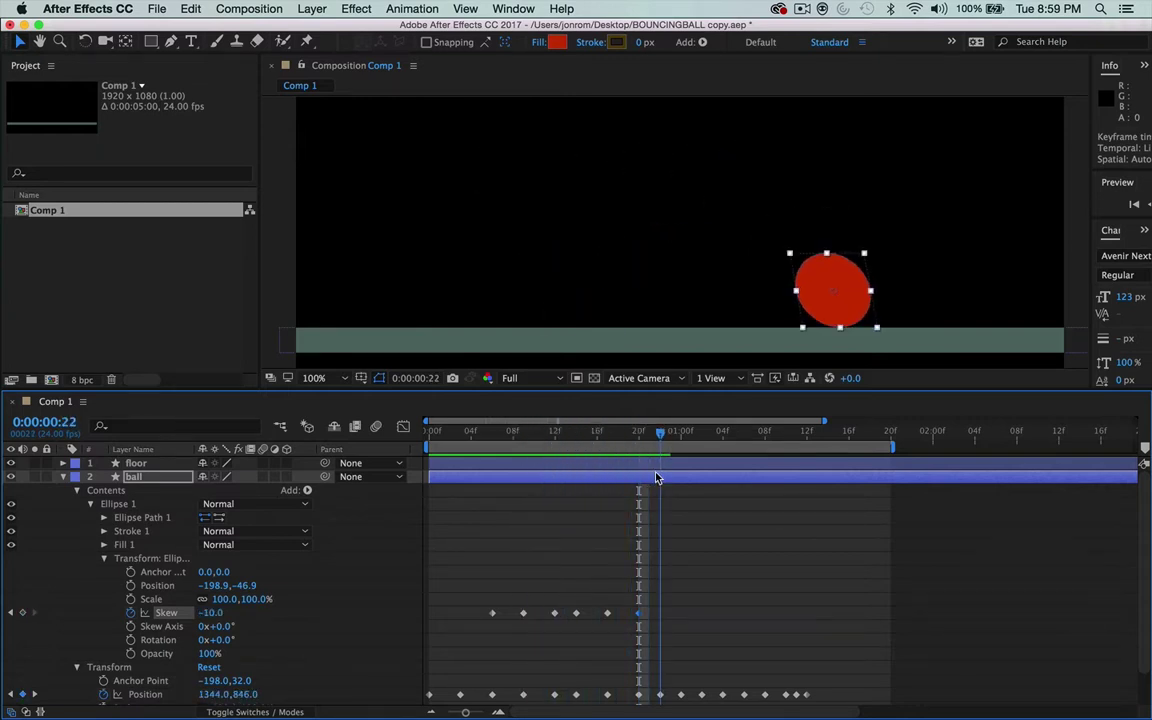
pyautogui.click(211, 612)
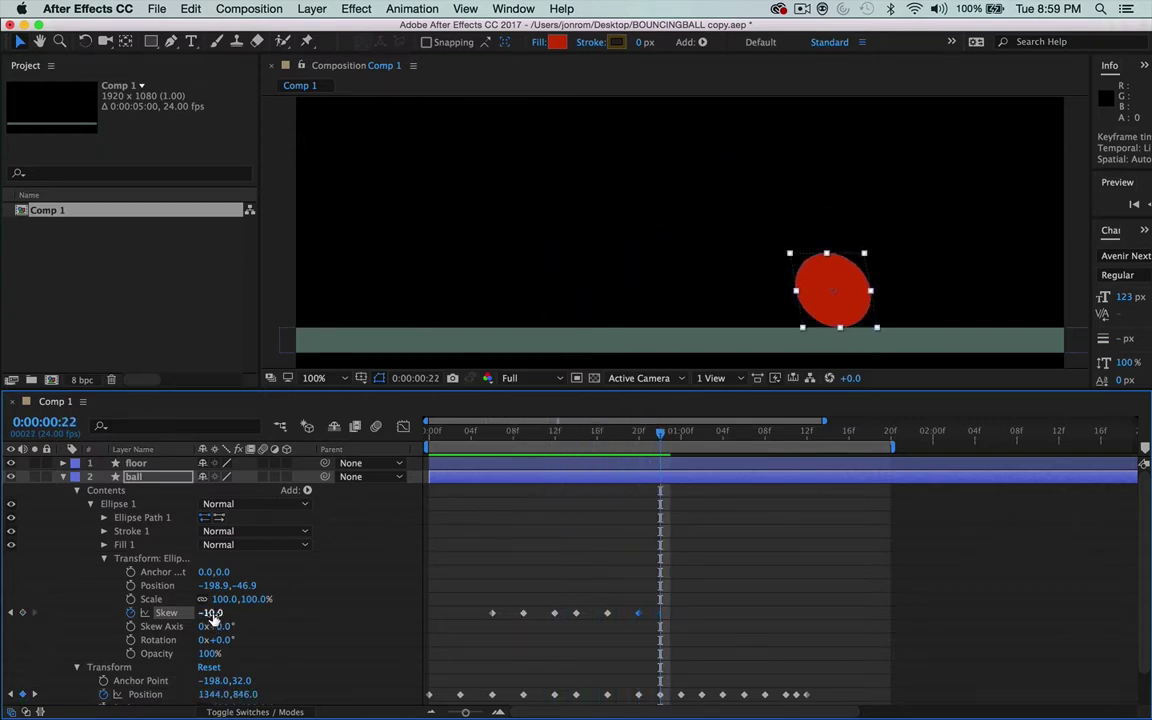
pyautogui.write('0')
pyautogui.press('Return')
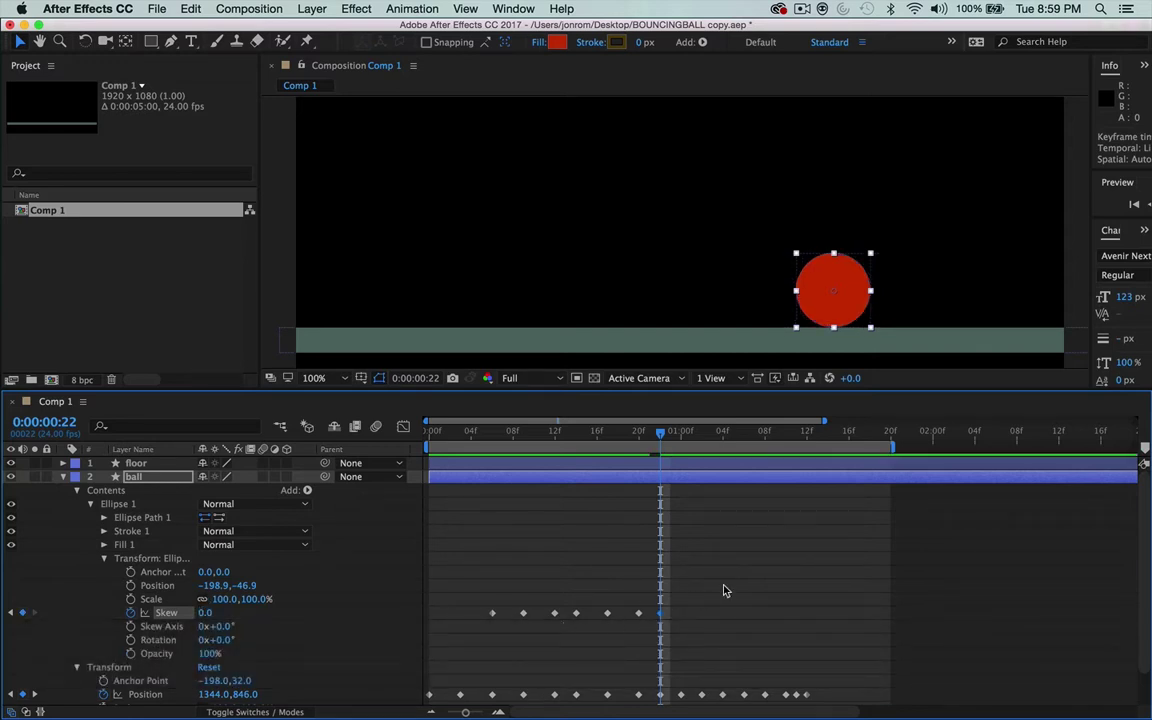
# Step: Advance to the position keyframe at 0:00:01:00, show the ball's motion path and set Ellipse 1's Skew to 10
pyautogui.press('k')
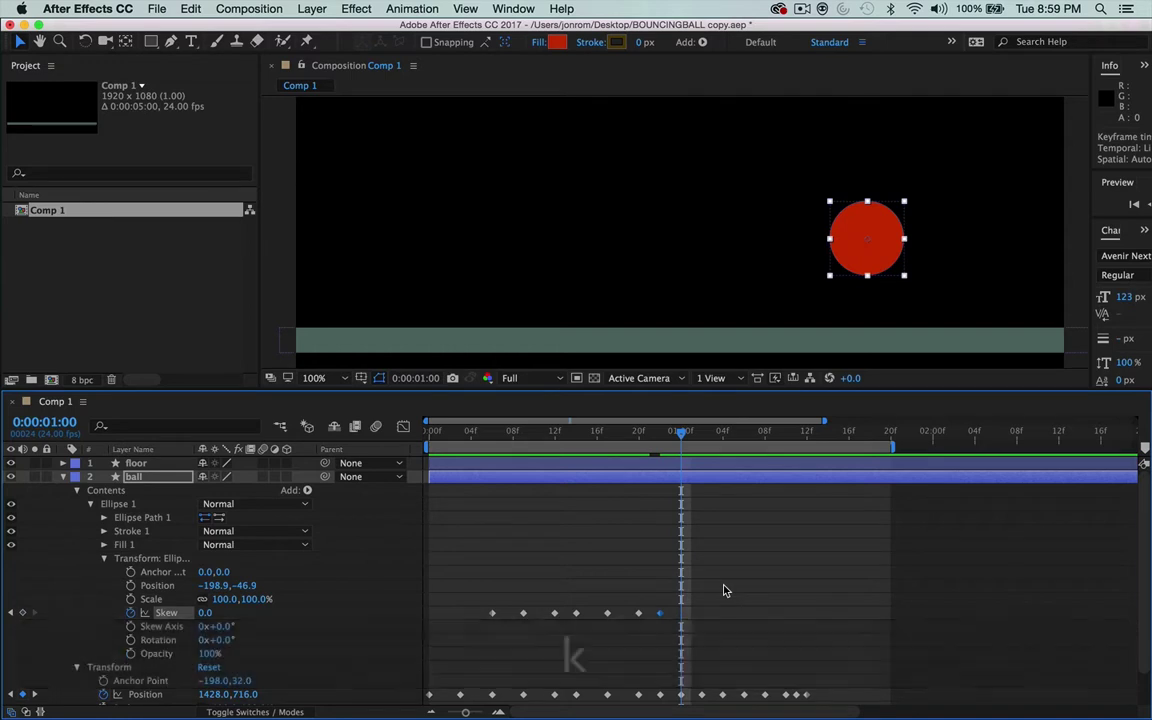
pyautogui.click(936, 221)
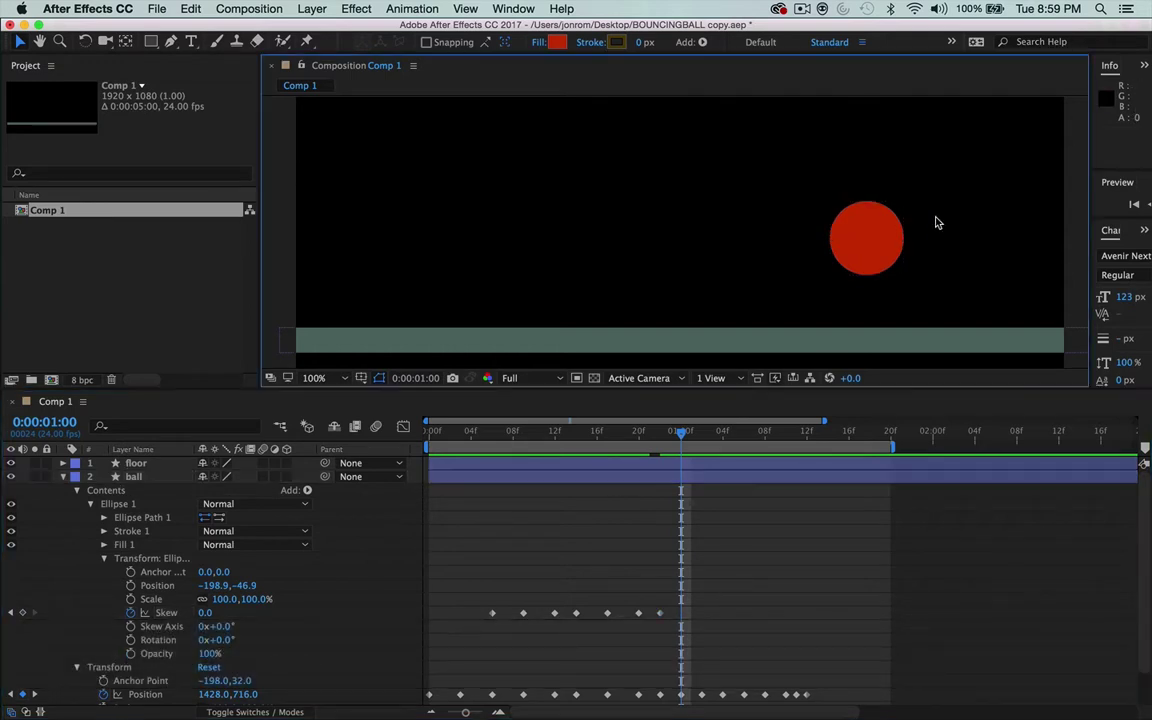
pyautogui.click(879, 234)
pyautogui.click(879, 234)
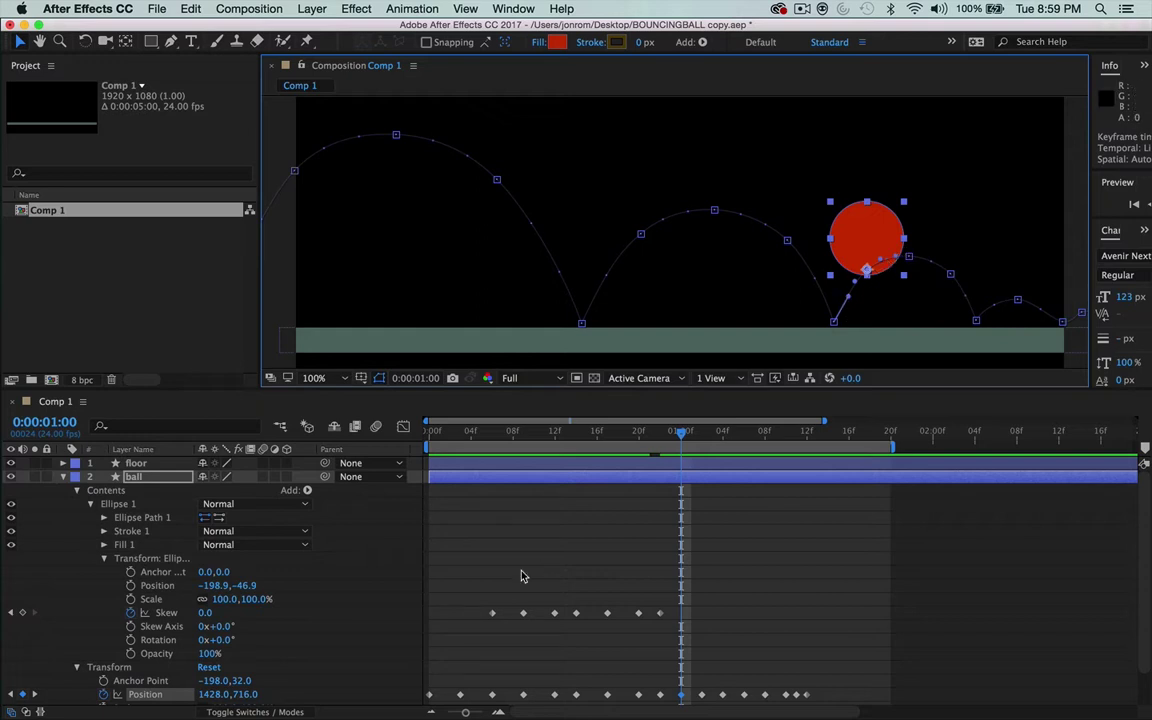
pyautogui.click(205, 612)
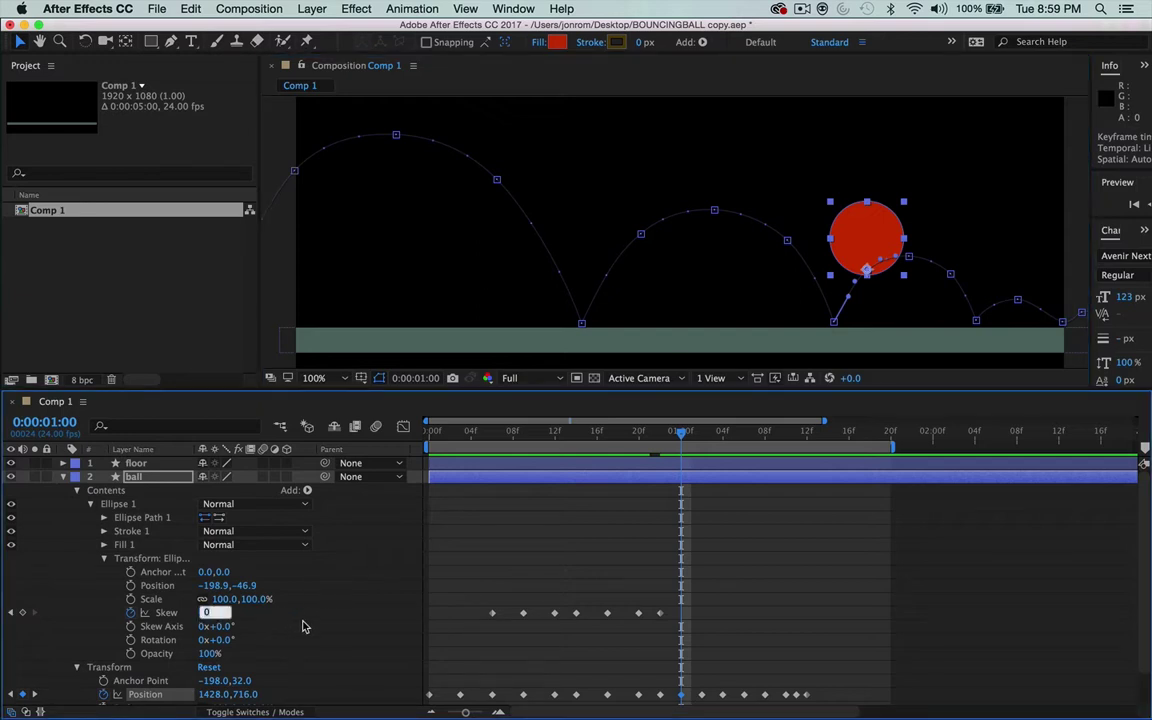
pyautogui.write('10')
pyautogui.press('Return')
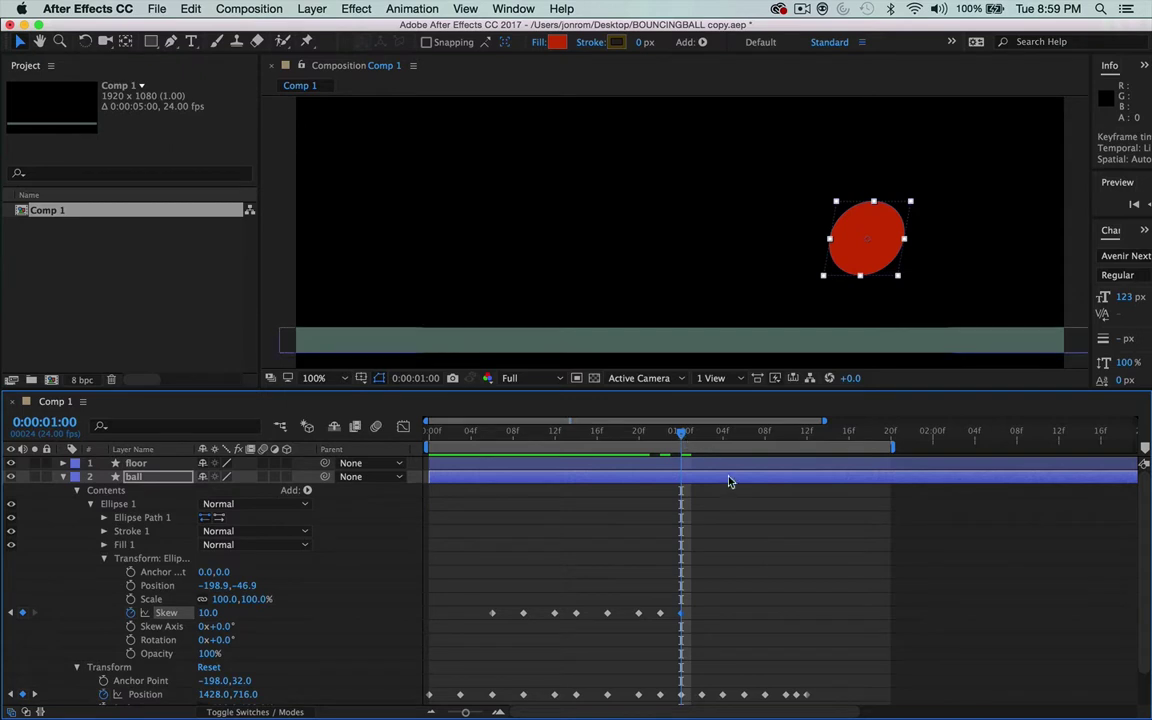
# Step: Advance to the top of the third bounce at 0:00:01:02 and set Ellipse 1's Skew to 0
pyautogui.press('k')
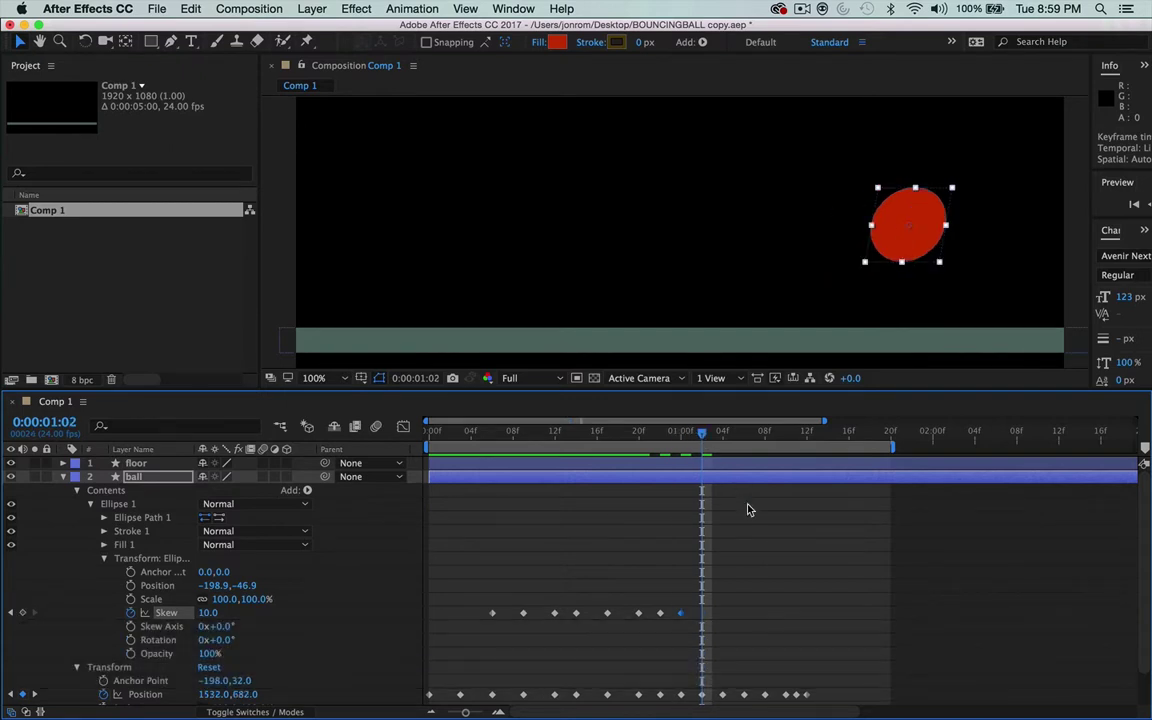
pyautogui.click(208, 612)
pyautogui.write('0')
pyautogui.press('Return')
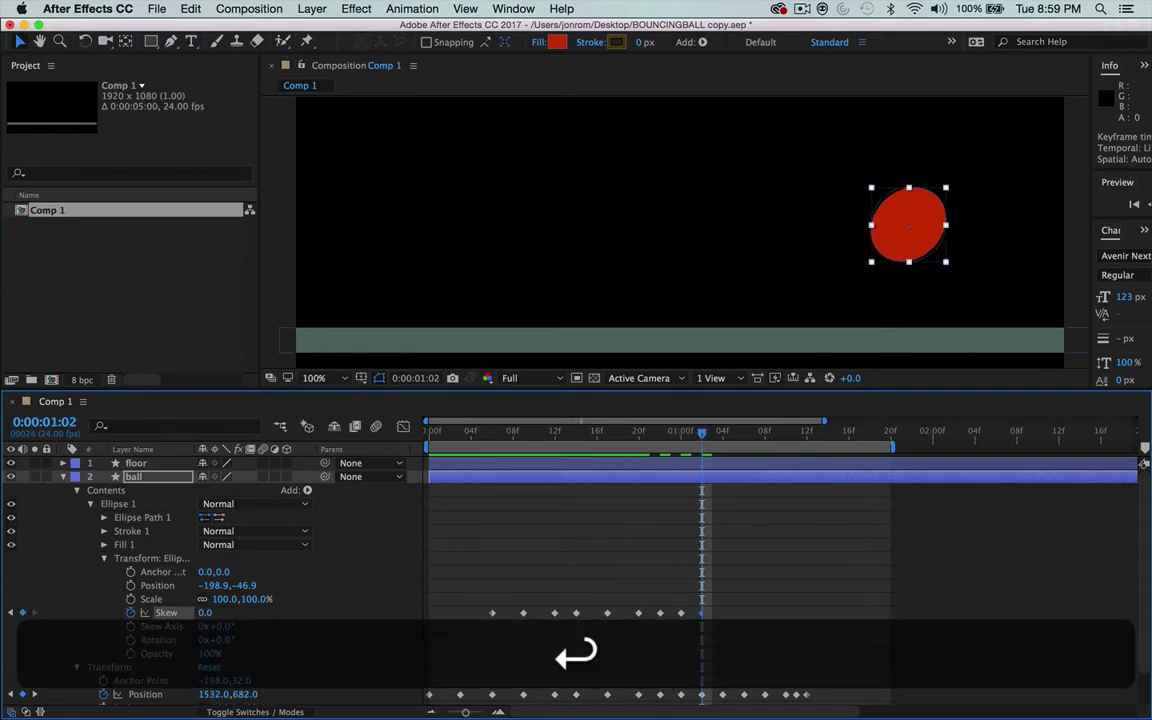
# Step: Advance to the position keyframe at 0:00:01:04 and set Ellipse 1's Skew to -5
pyautogui.press('k')
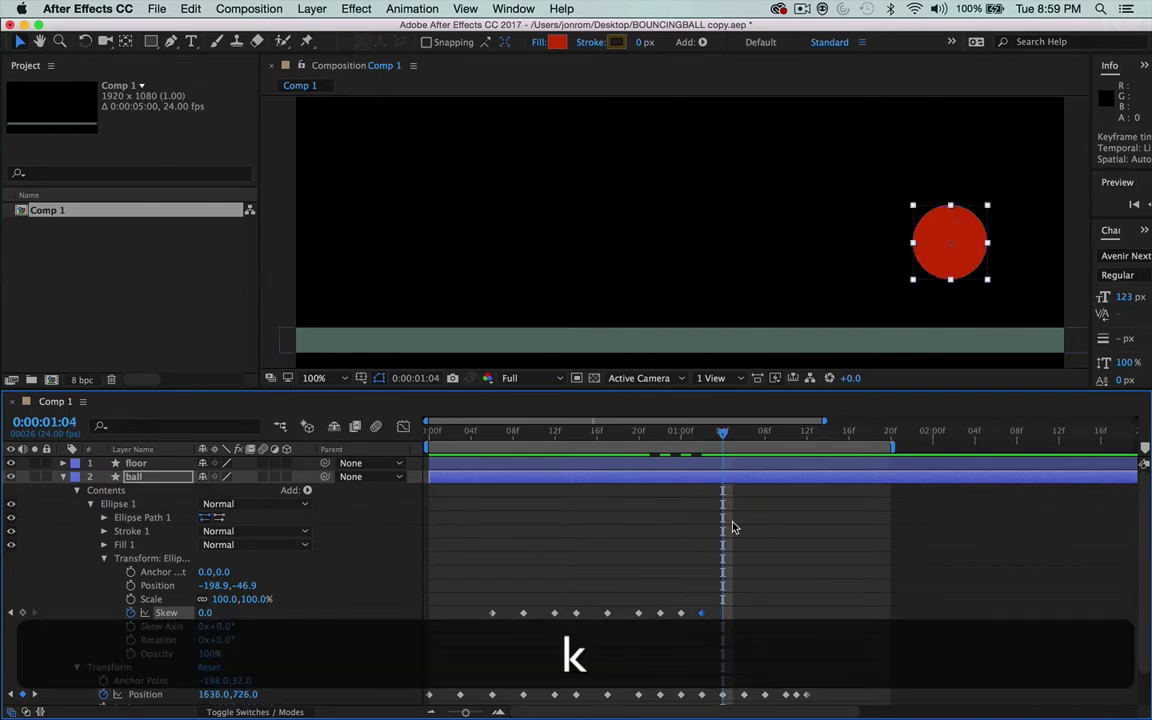
pyautogui.click(208, 612)
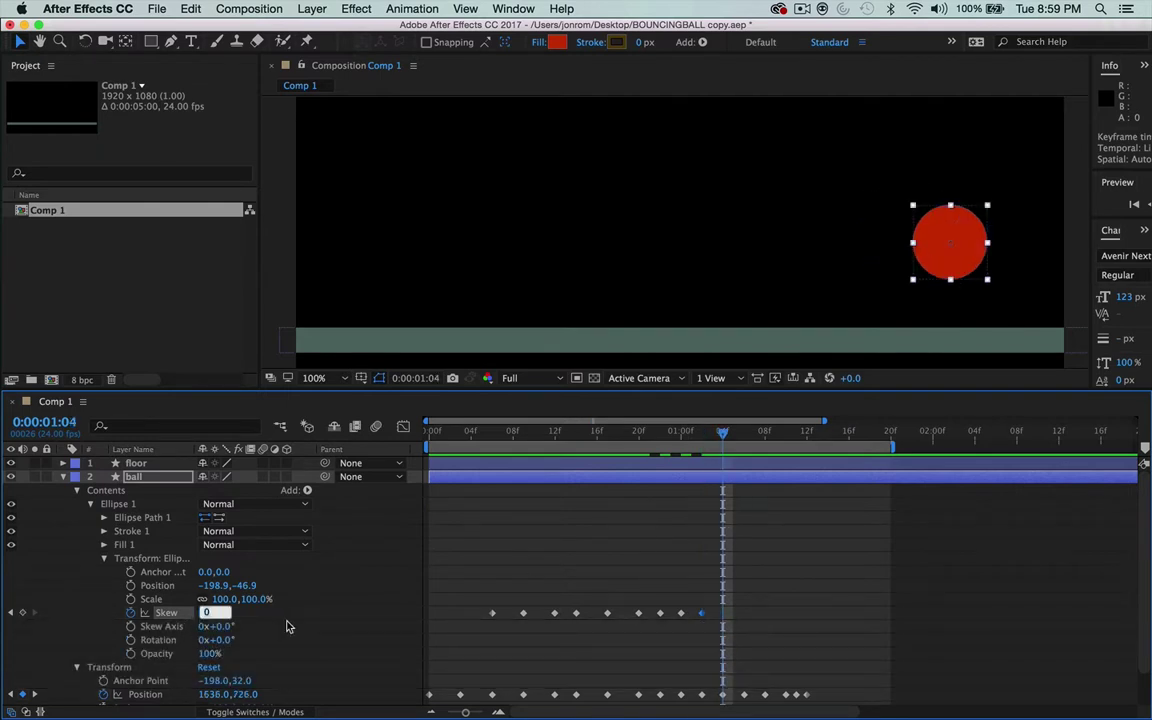
pyautogui.write('-5')
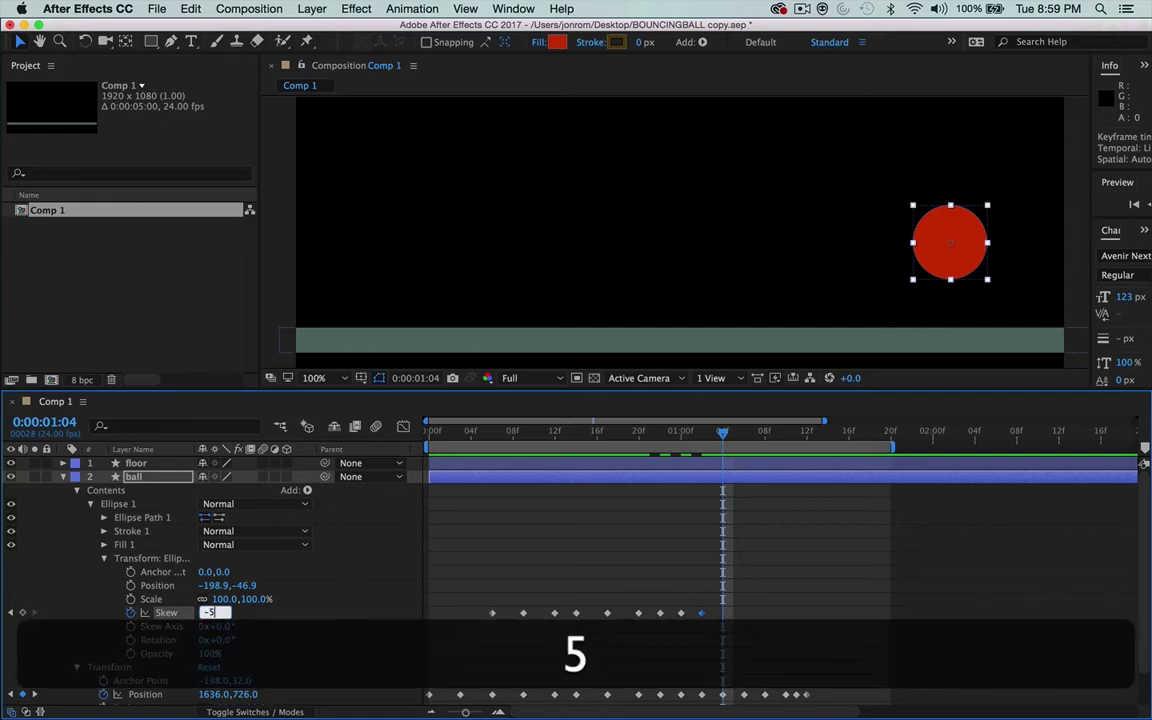
pyautogui.press('Return')
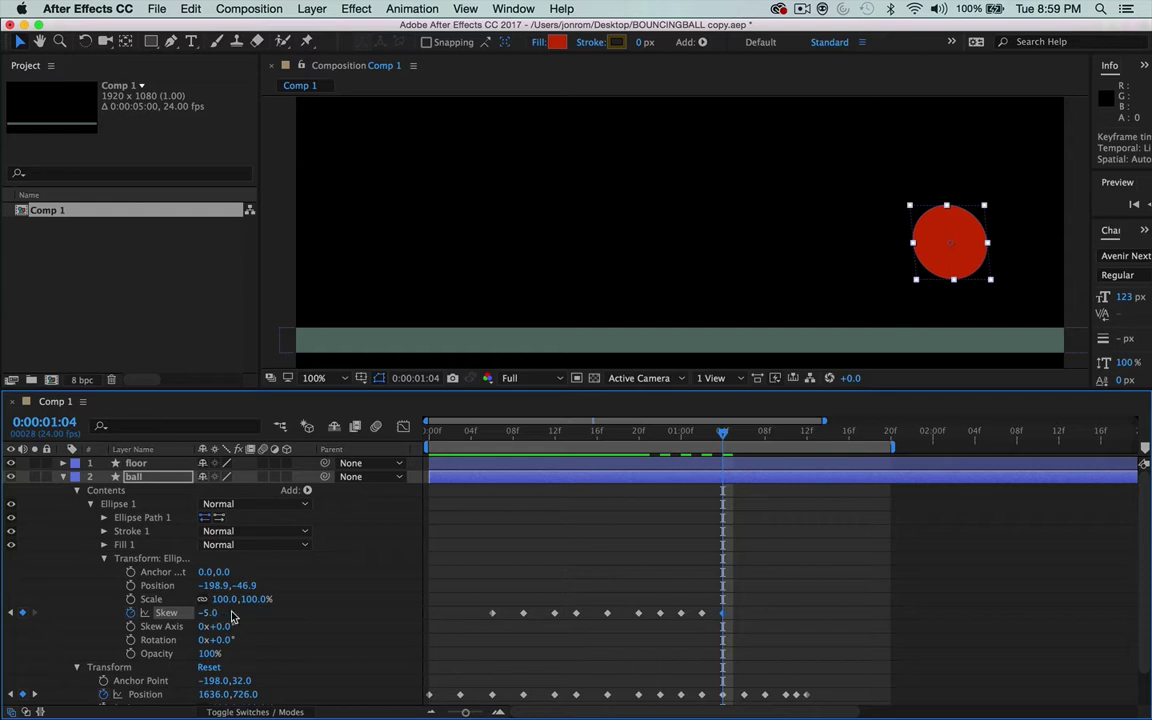
# Step: Advance to the third floor contact at 0:00:01:06 and set Ellipse 1's Skew to 0
pyautogui.press('k')
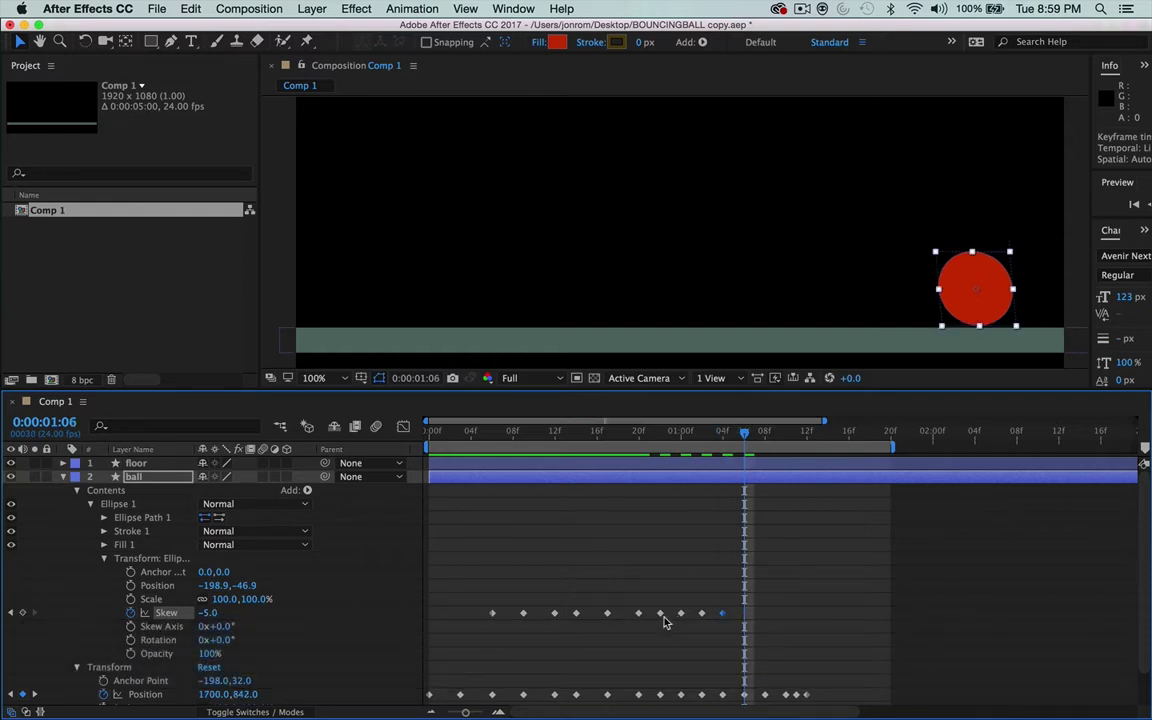
pyautogui.click(207, 613)
pyautogui.write('0')
pyautogui.press('Return')
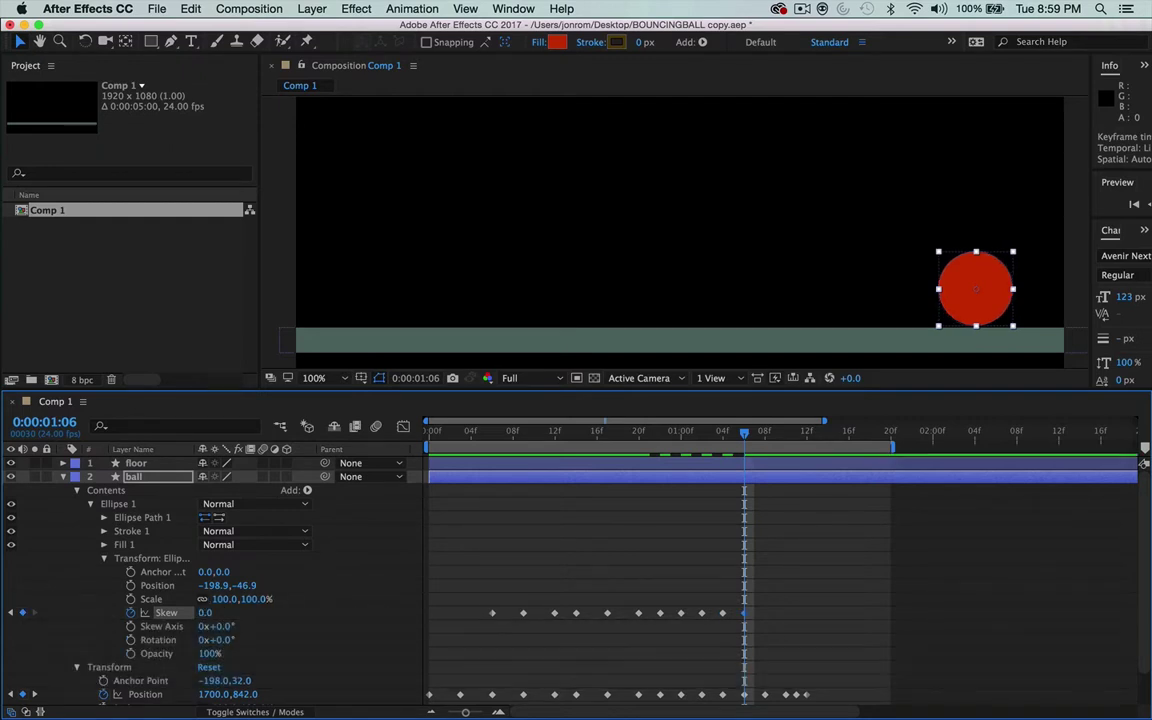
# Step: Advance to the top of the small last bounce at 0:00:01:08 and set Ellipse 1's Skew to 2
pyautogui.press('k')
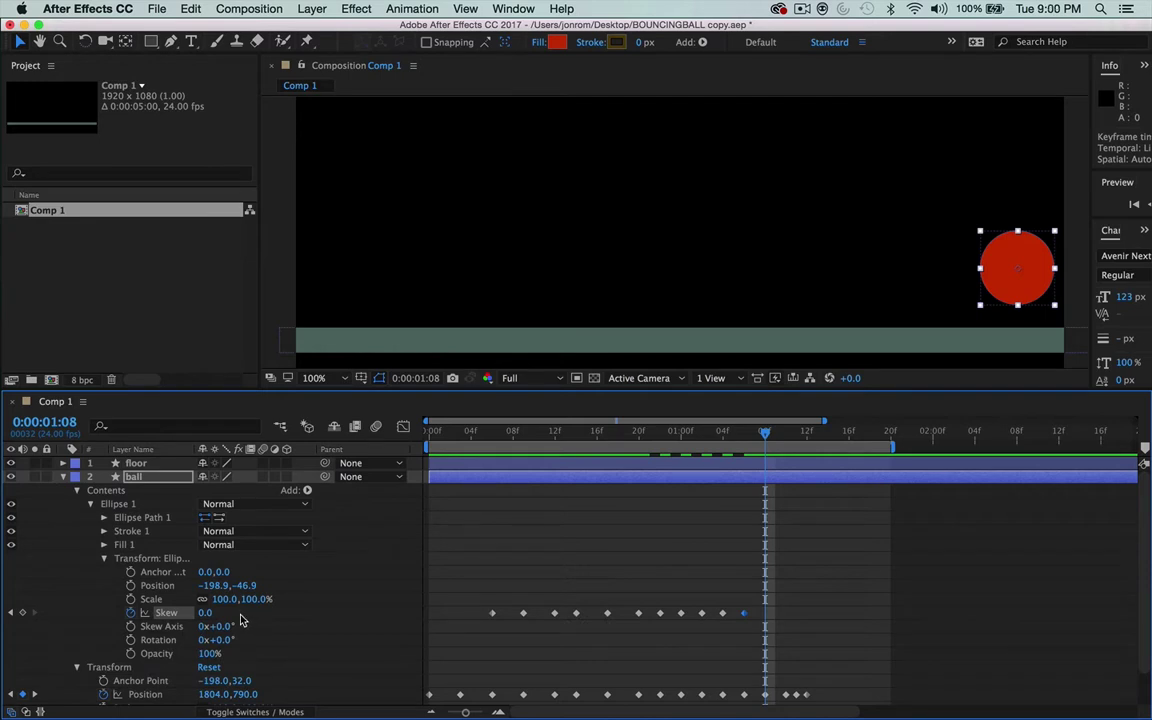
pyautogui.click(207, 612)
pyautogui.write('2')
pyautogui.press('Return')
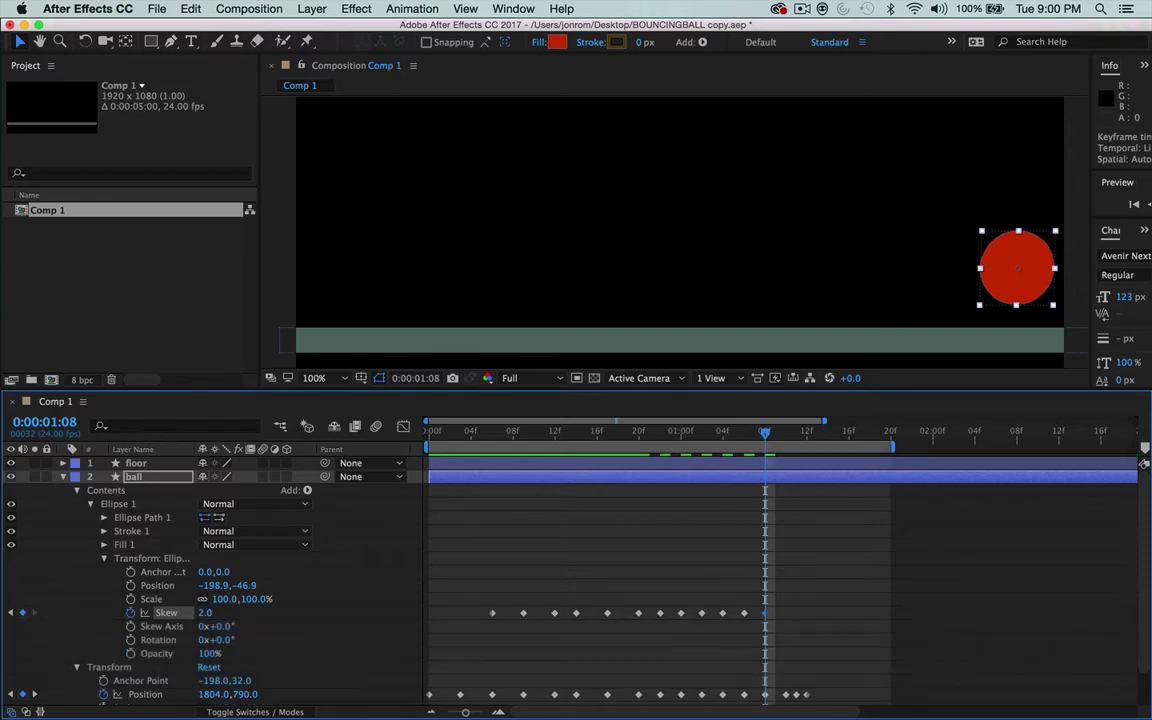
# Step: Advance to the last floor contact at 0:00:01:10 and set Ellipse 1's Skew to 0
pyautogui.press('k')
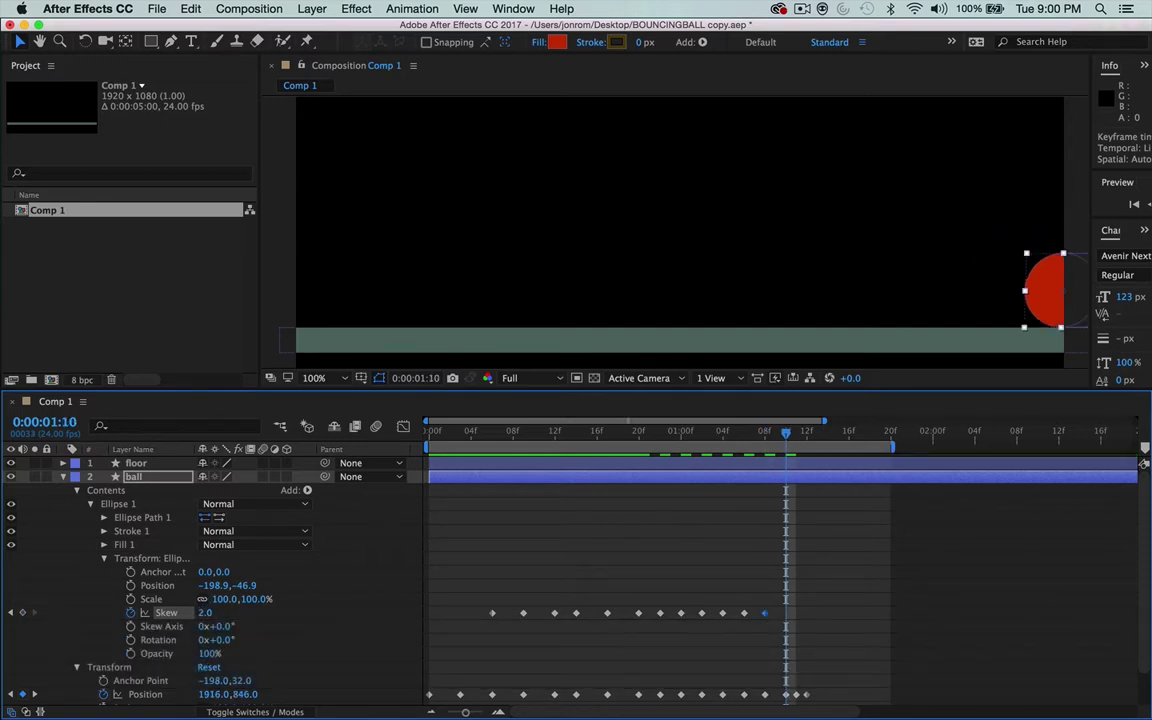
pyautogui.click(205, 613)
pyautogui.write('0')
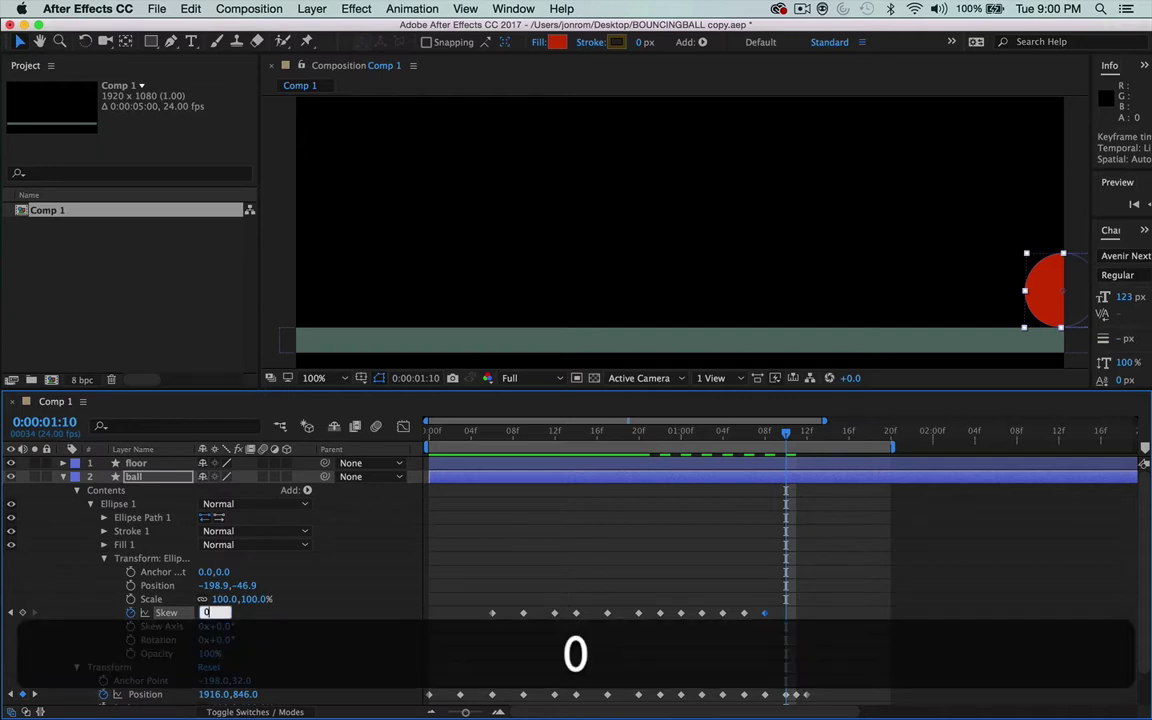
pyautogui.press('Return')
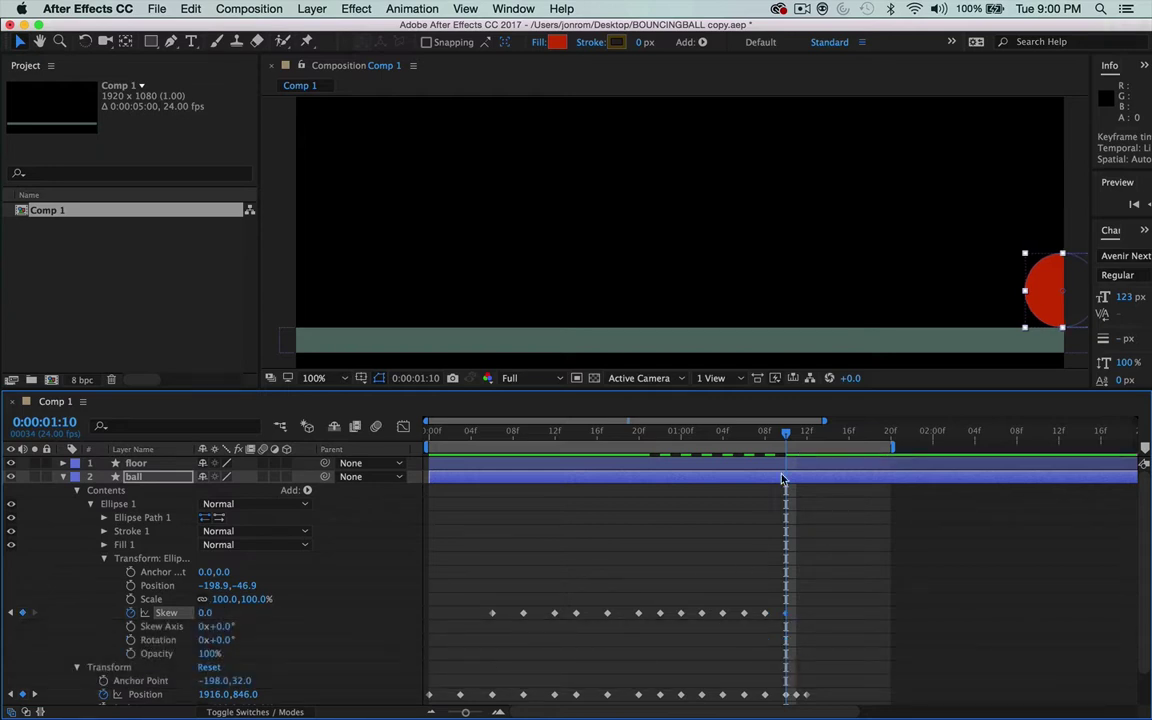
# Step: Return to the position keyframe at 0:00:00:03, show the ball's motion path and set Ellipse 1's Skew to 15
pyautogui.press('pageup')
pyautogui.moveTo(648, 432); pyautogui.dragTo(491, 435)
pyautogui.press('super+minus')
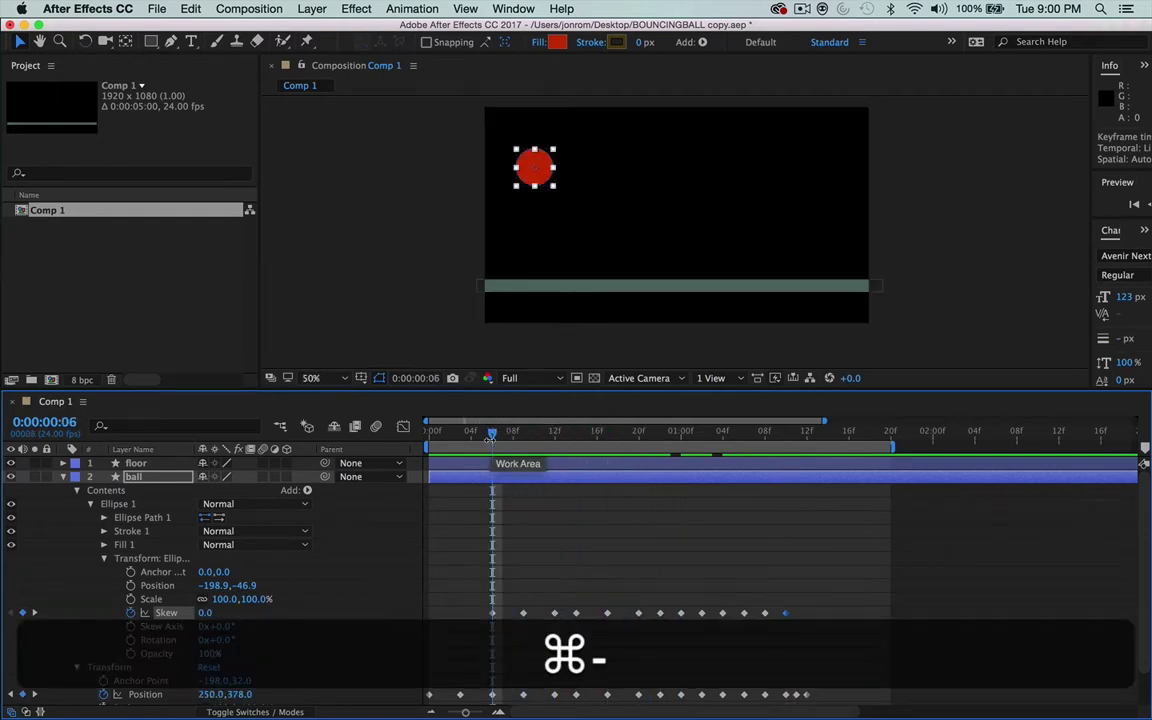
pyautogui.moveTo(491, 435); pyautogui.dragTo(460, 434)
pyautogui.click(450, 238)
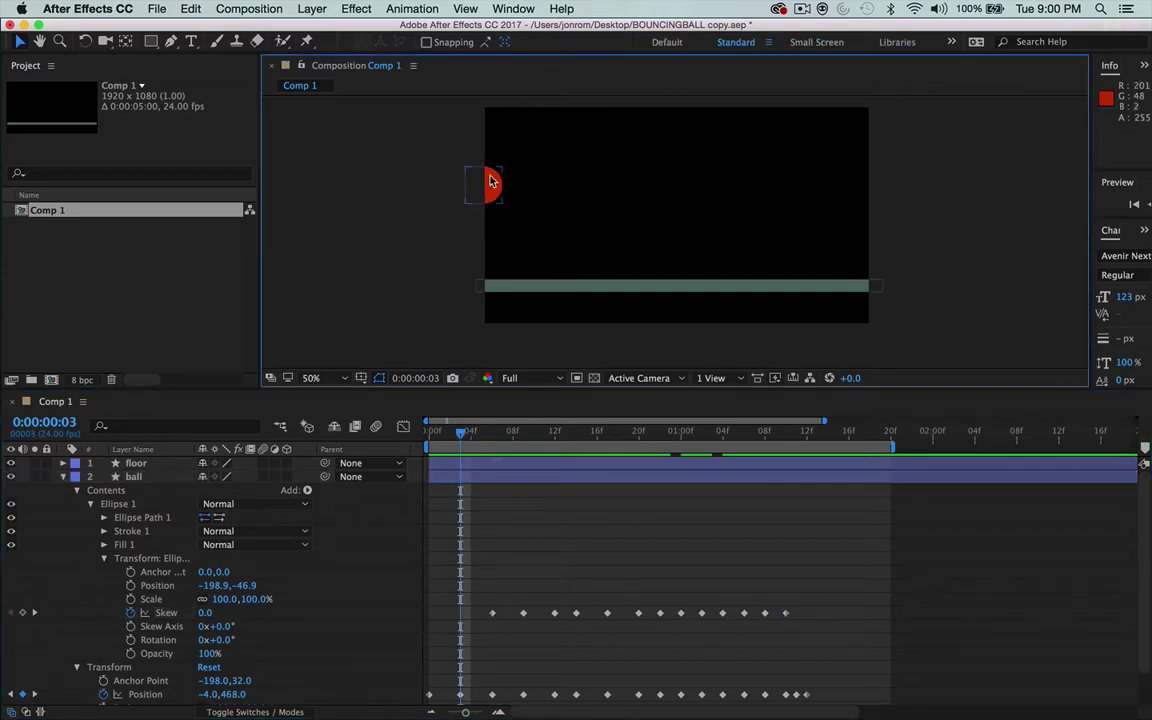
pyautogui.click(495, 181)
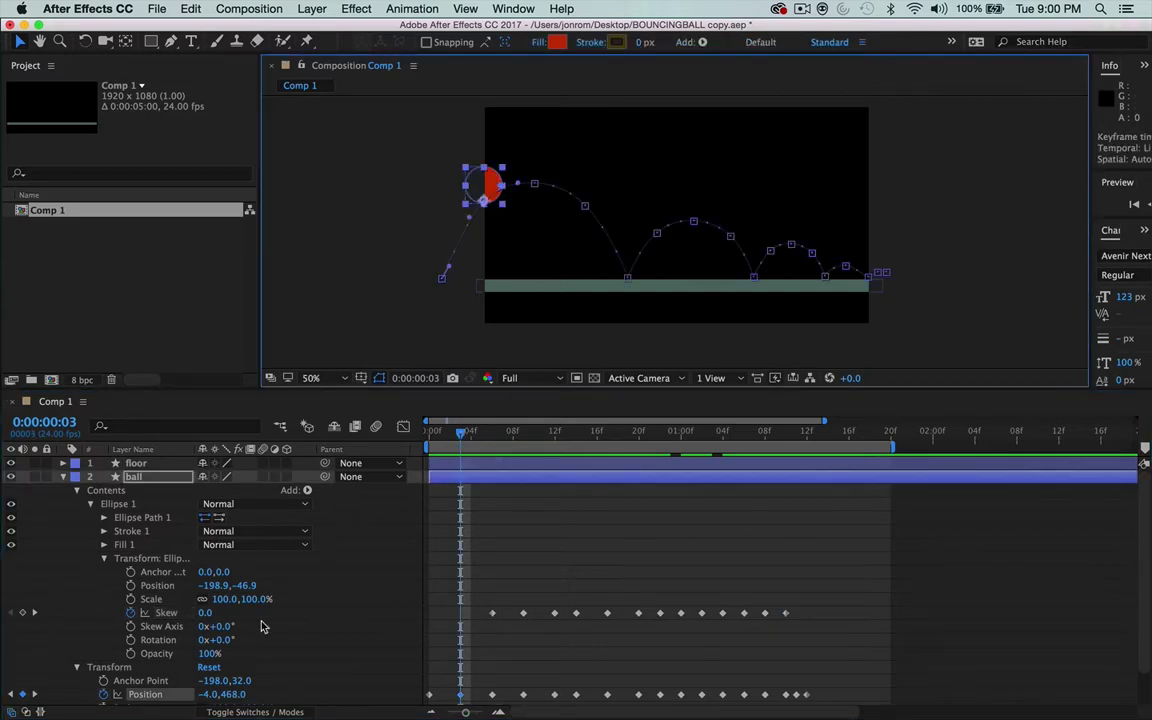
pyautogui.click(206, 613)
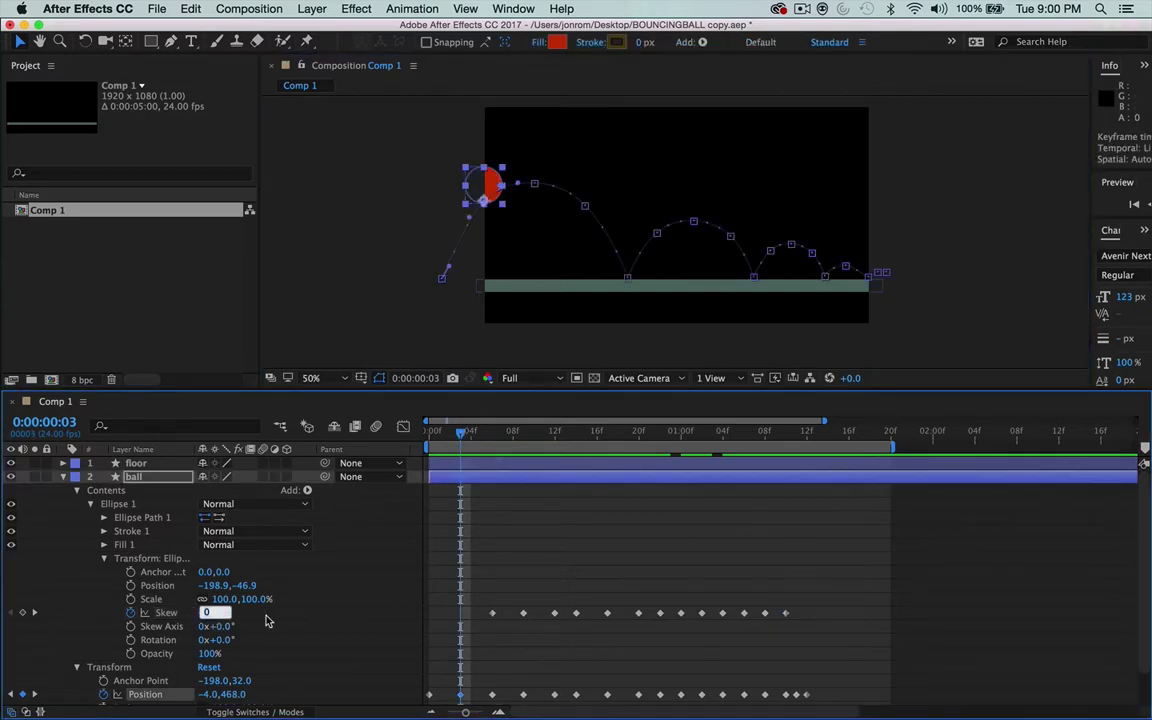
pyautogui.write('15')
pyautogui.press('Return')
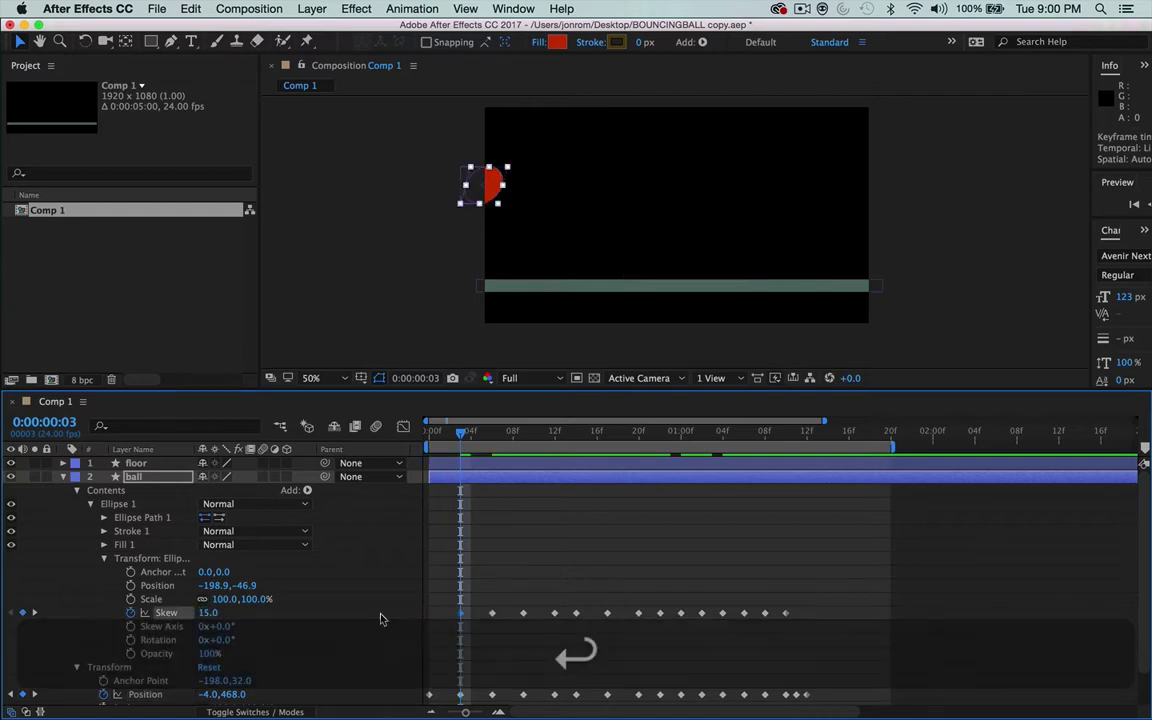
# Step: Deselect the ball and preview the whole bouncing animation to check the skew
pyautogui.click(660, 352)
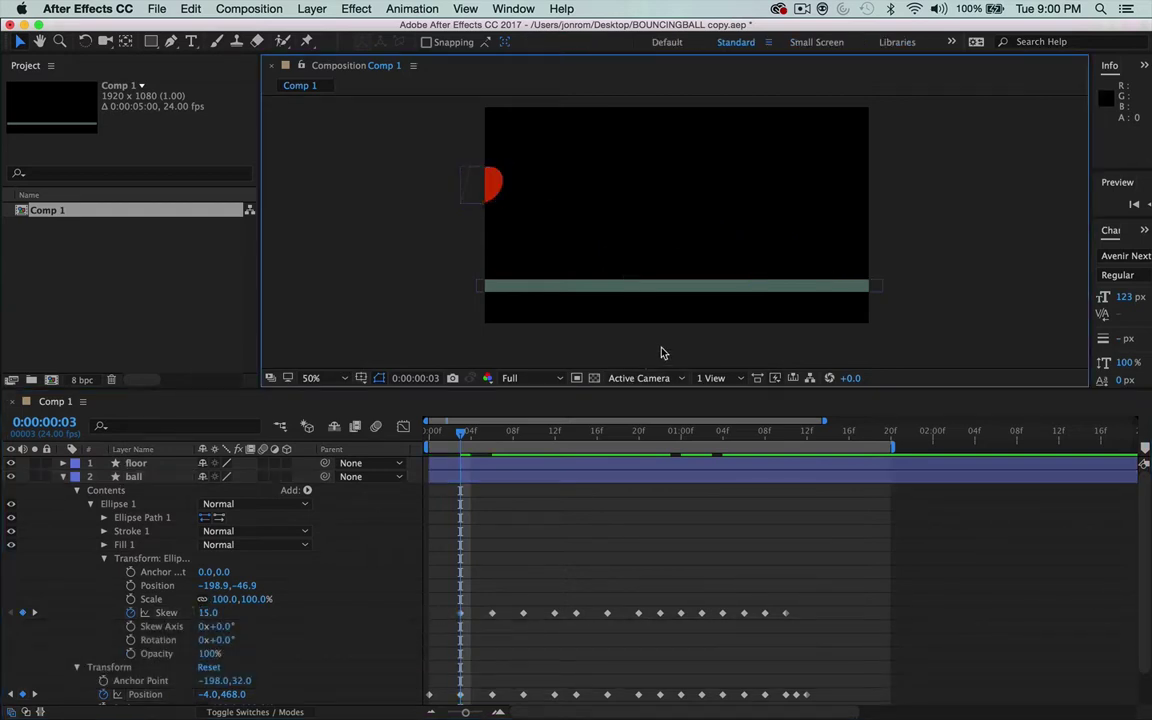
pyautogui.press('ctrl')
pyautogui.hotkey('ctrl', '0')
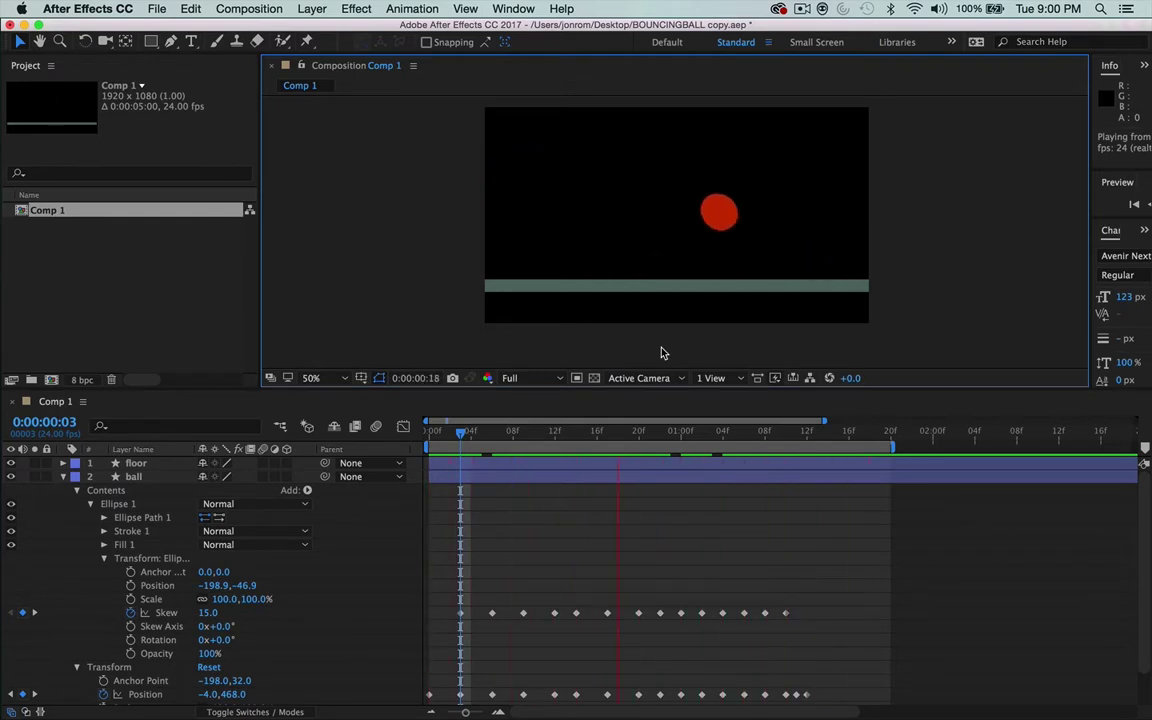
pyautogui.press('space')
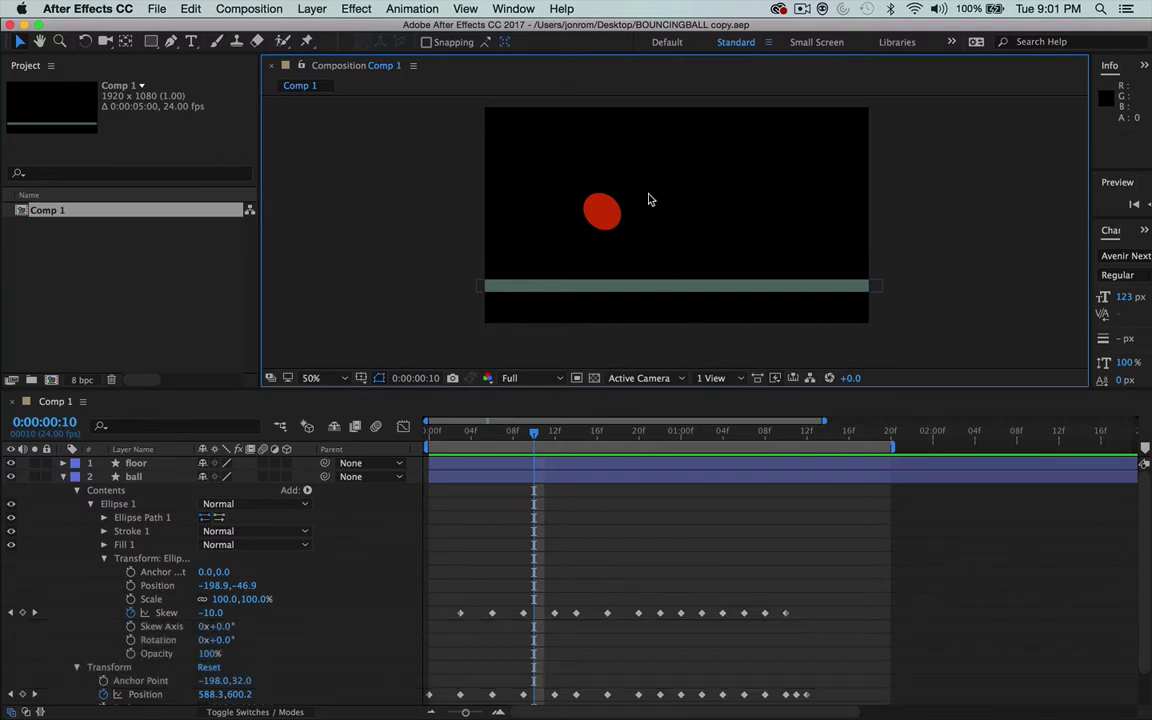
# Step: Select the ball and step forward to the first floor contact at 0:00:00:12 to examine its shape against the motion path
pyautogui.click(604, 209)
pyautogui.press('super+Right')
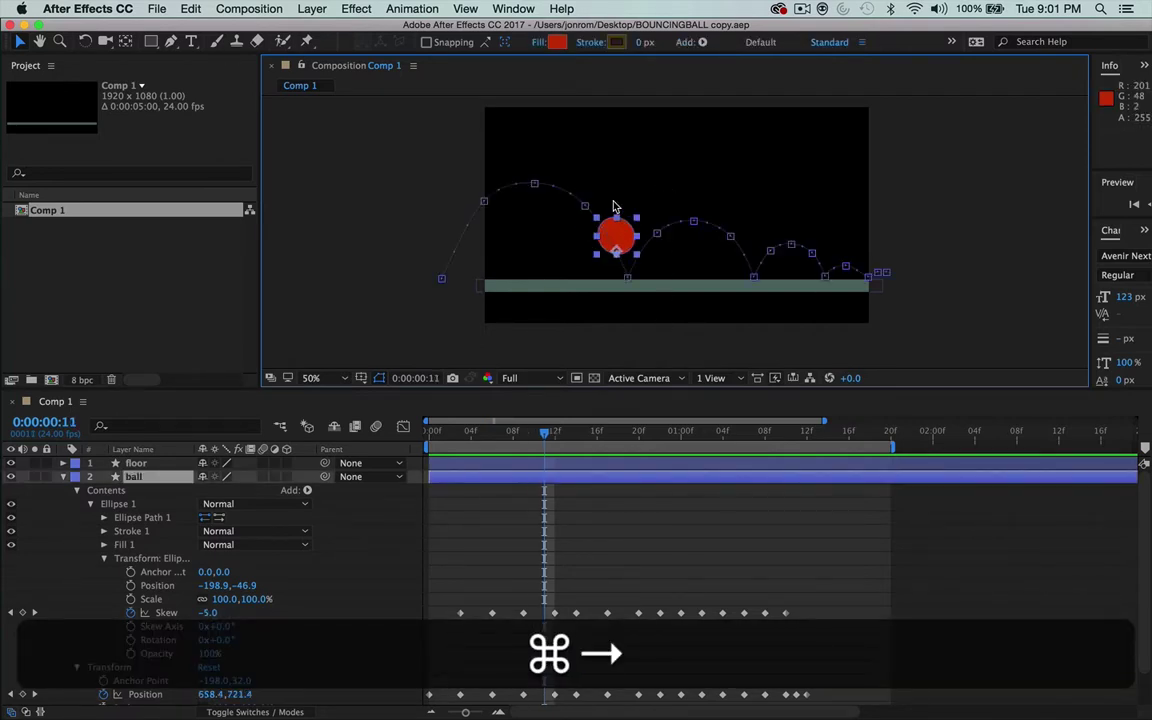
pyautogui.press('super+Right')
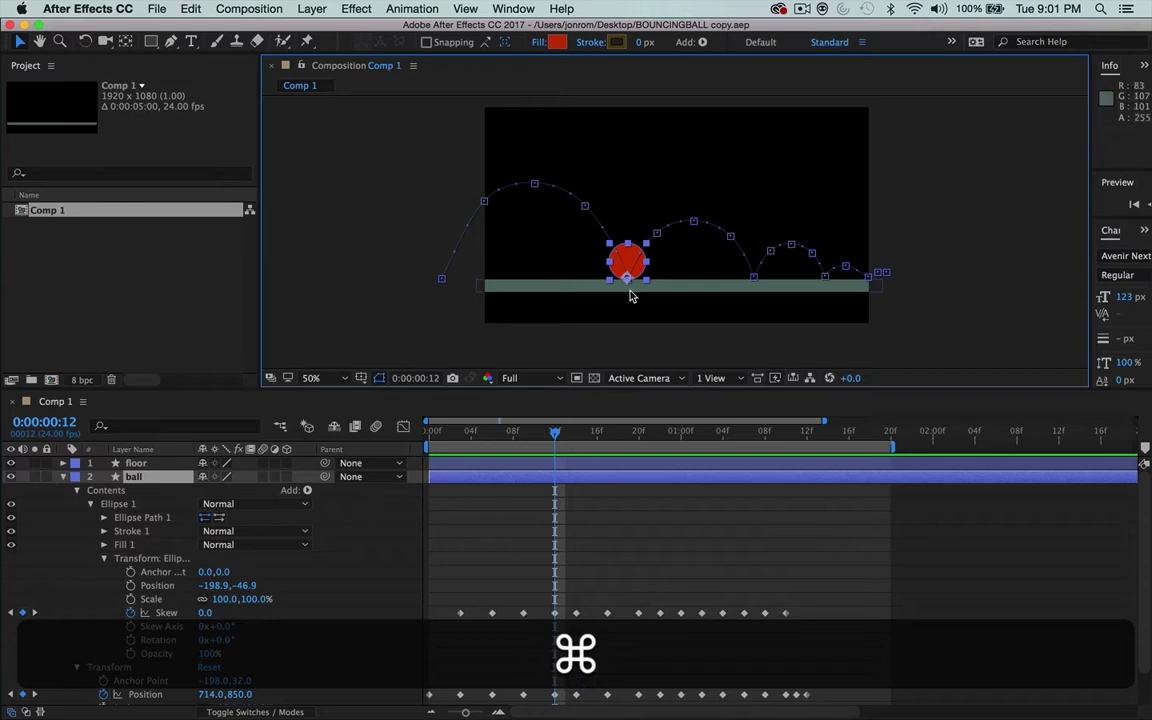
pyautogui.press('super+equal')
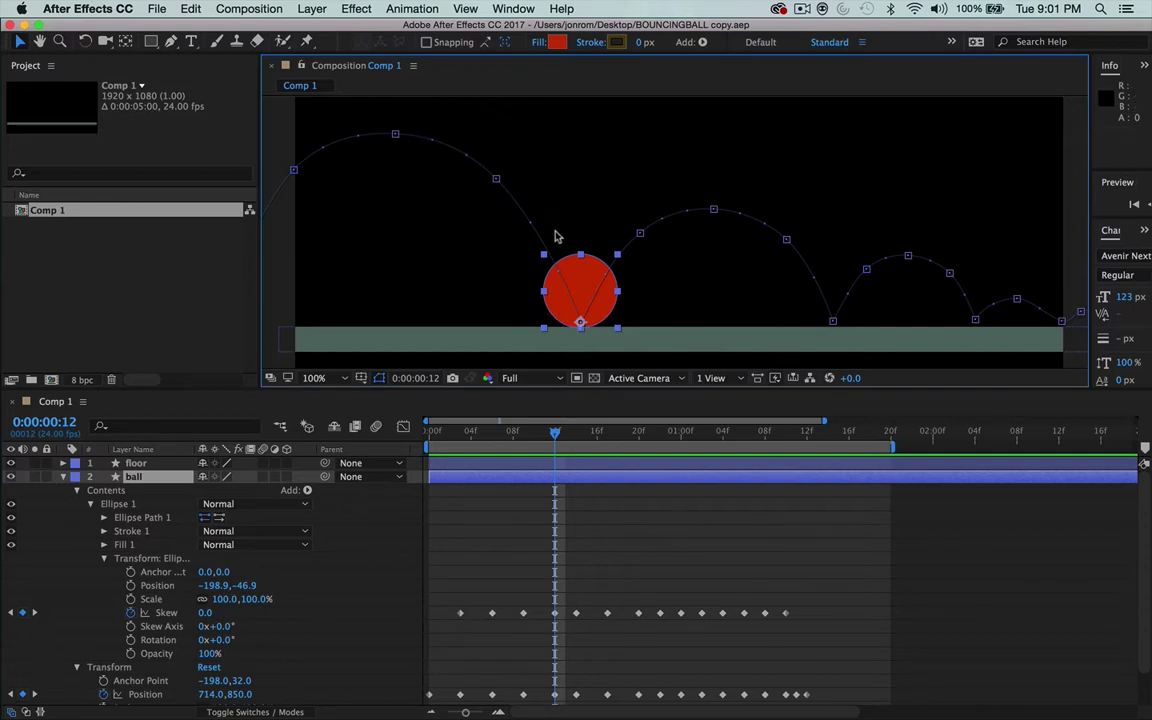
pyautogui.scroll(-2, 150, 563)
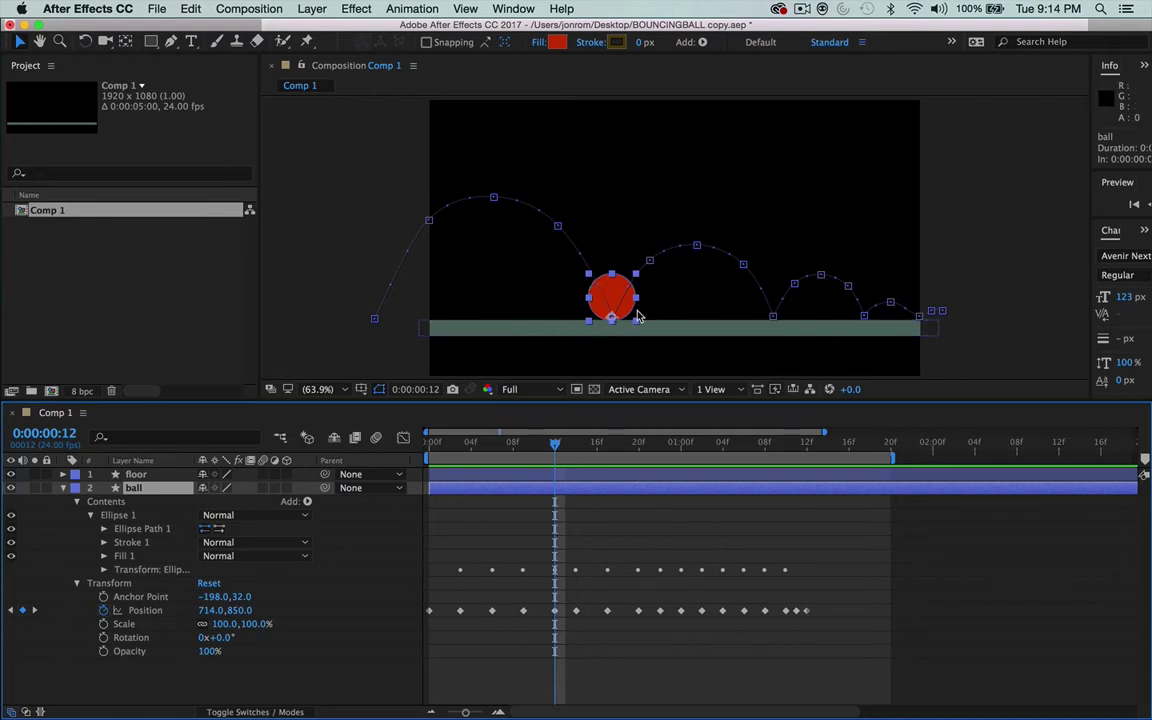
# Step: Try stretching and flattening the ball at 0:00:00:12 by scaling it freely, ending at about 267.6 by 65.3%, and undo the scaling
pyautogui.moveTo(635, 280)
pyautogui.mouseDown()
pyautogui.moveTo(643, 258)
pyautogui.moveTo(640, 278)
pyautogui.moveTo(621, 262)
pyautogui.moveTo(650, 256)
pyautogui.moveTo(625, 296)
pyautogui.moveTo(643, 258)
pyautogui.moveTo(643, 305)
pyautogui.moveTo(617, 253)
pyautogui.moveTo(661, 262)
pyautogui.moveTo(638, 303)
pyautogui.mouseUp()
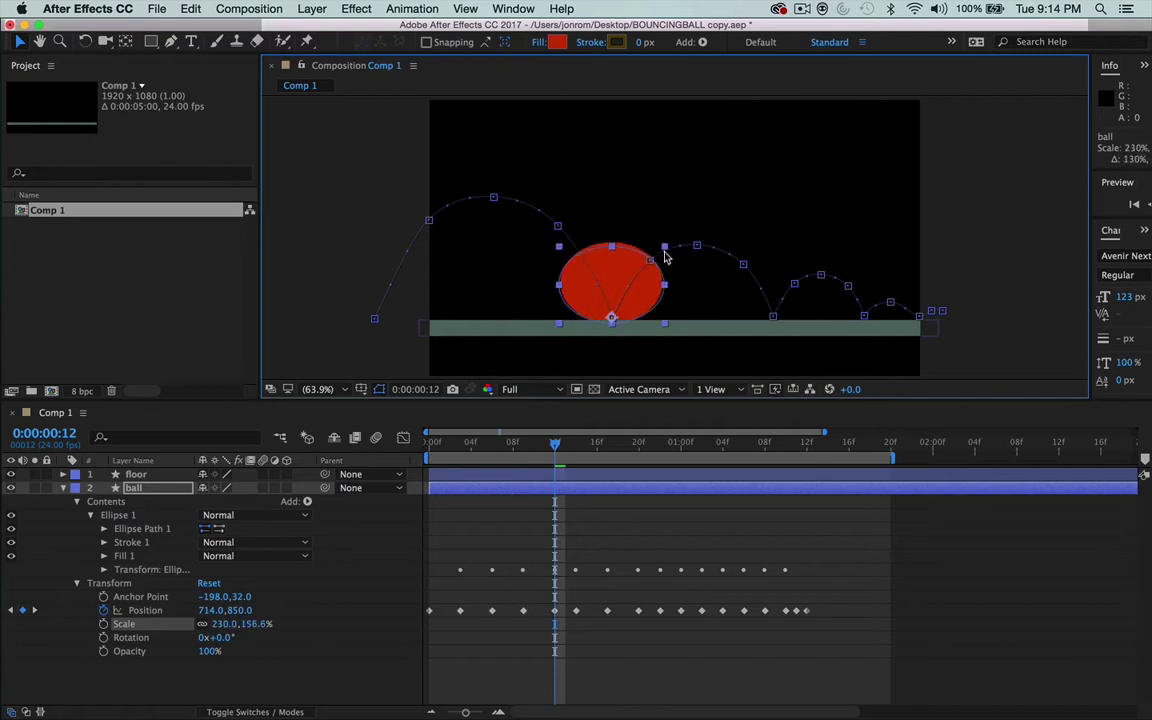
pyautogui.moveTo(650, 265); pyautogui.dragTo(657, 222)
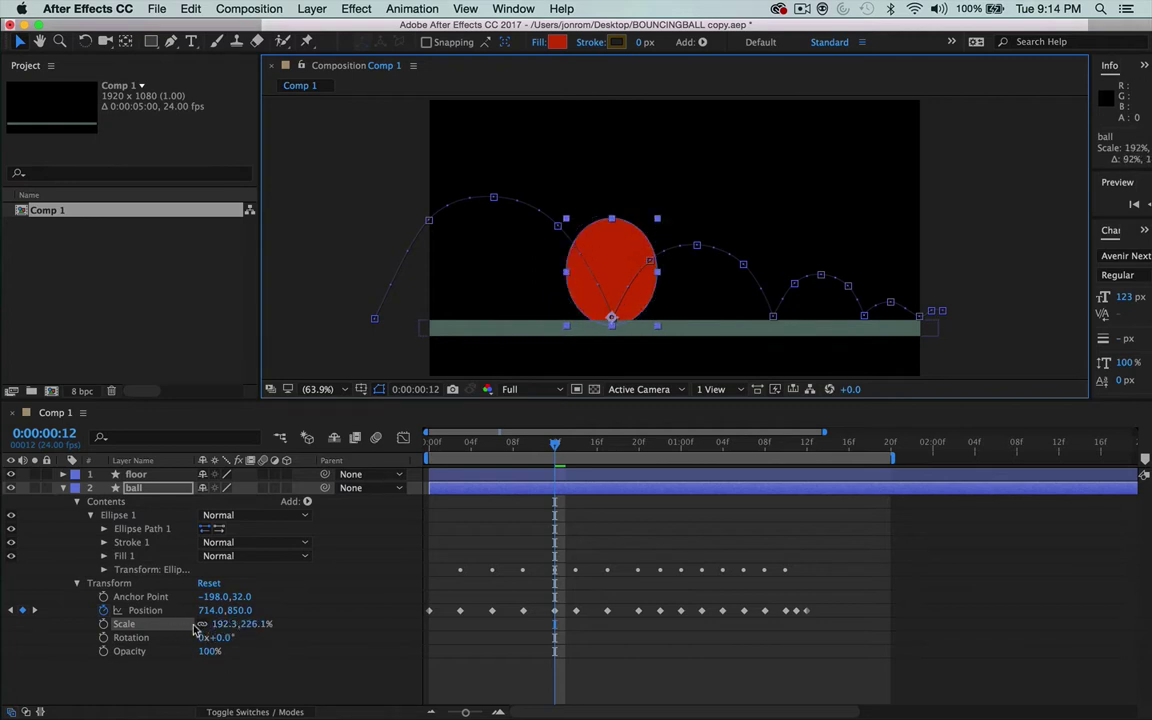
pyautogui.moveTo(683, 272); pyautogui.dragTo(676, 302)
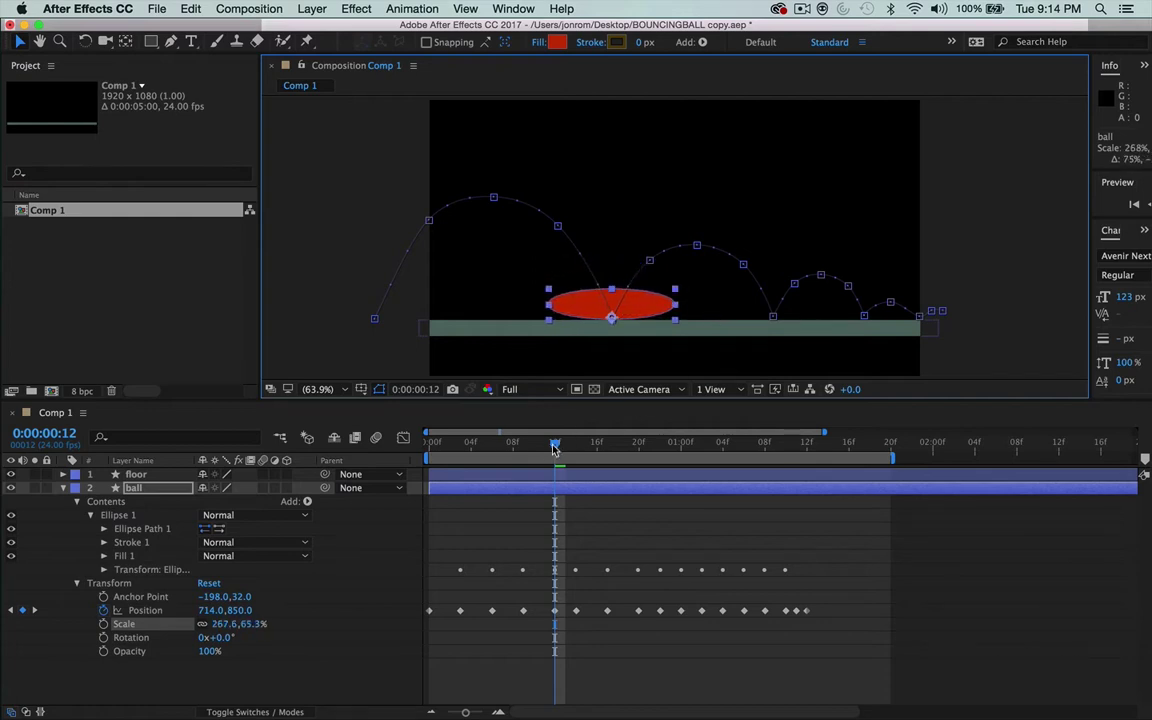
pyautogui.moveTo(555, 449)
pyautogui.mouseDown()
pyautogui.moveTo(593, 456)
pyautogui.moveTo(553, 470)
pyautogui.mouseUp()
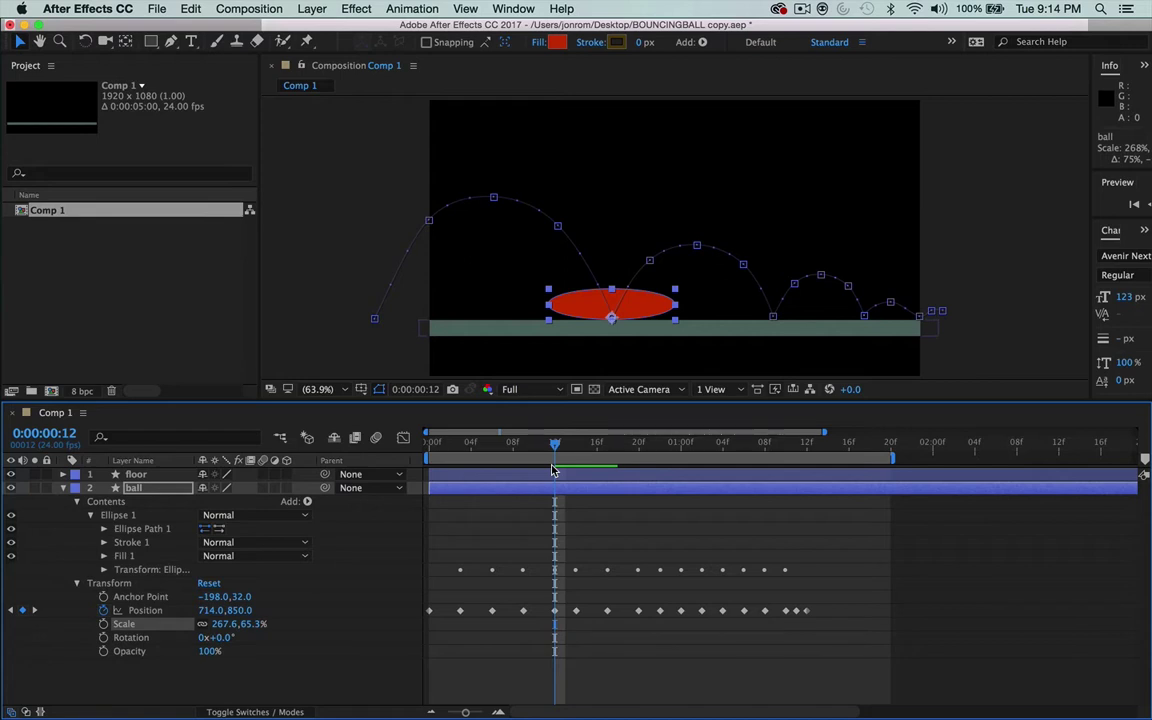
pyautogui.press('super+z')
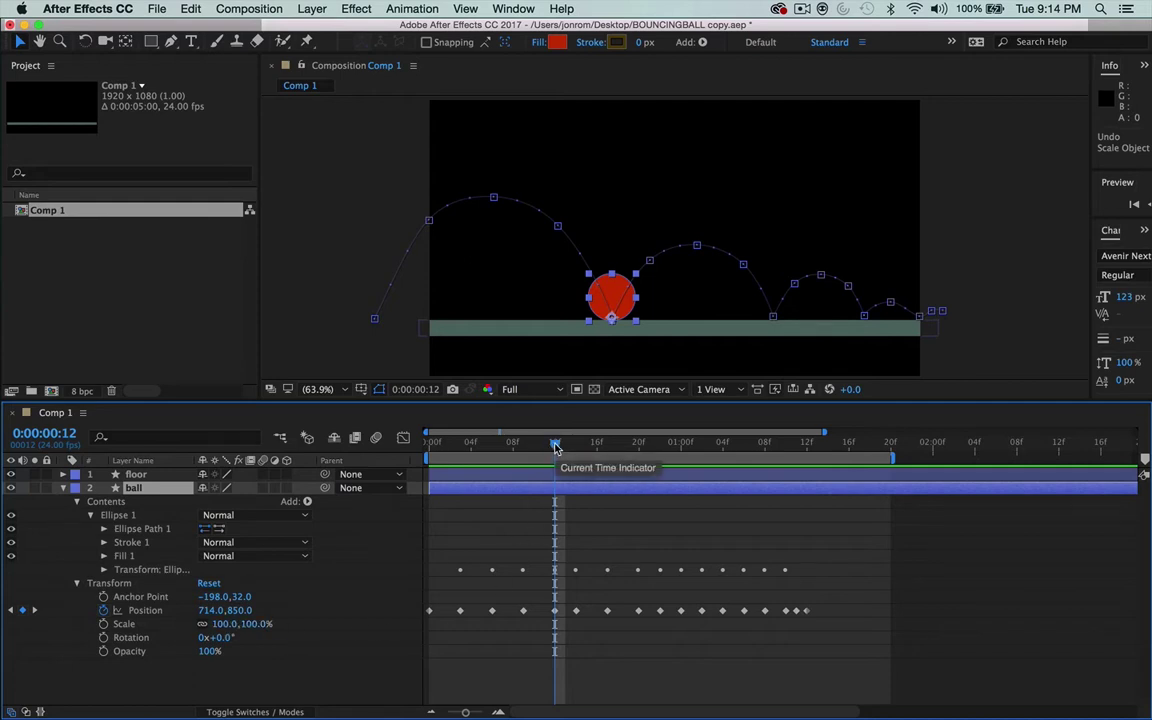
# Step: Start keyframing the ball layer's Scale at 100%, move that keyframe to 0:00:00:00 and make the timeline area taller
pyautogui.click(103, 624)
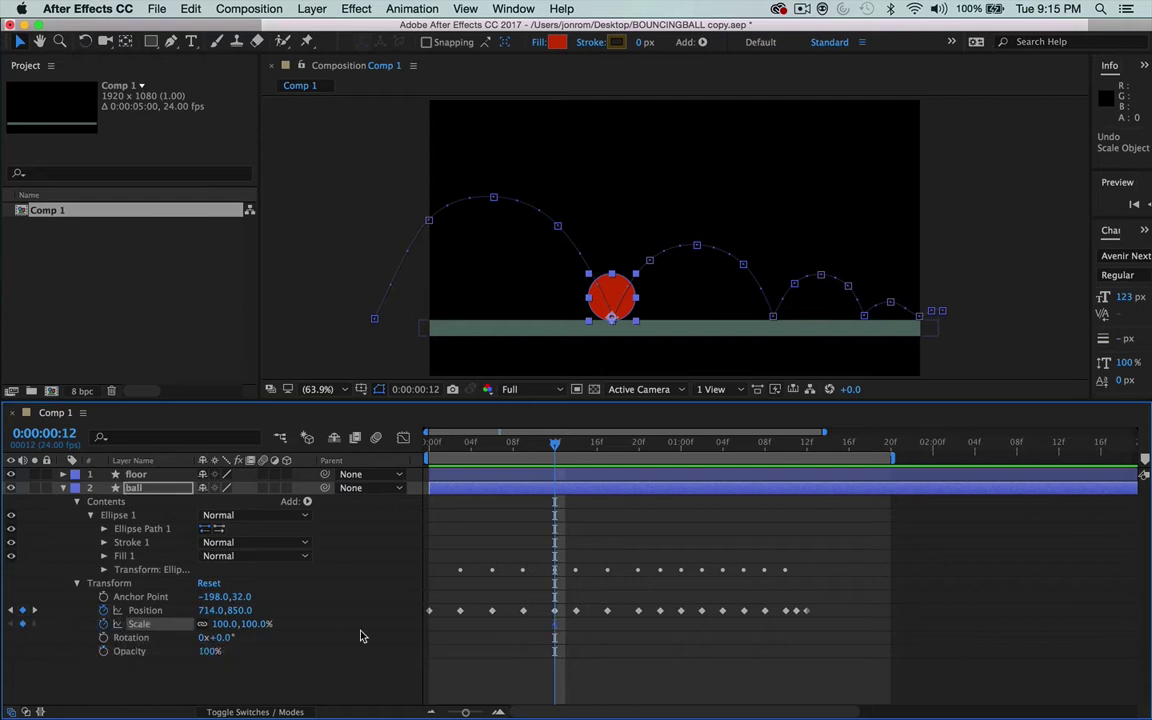
pyautogui.moveTo(557, 631)
pyautogui.mouseDown()
pyautogui.moveTo(543, 628)
pyautogui.moveTo(578, 640)
pyautogui.moveTo(535, 640)
pyautogui.moveTo(589, 635)
pyautogui.moveTo(548, 636)
pyautogui.mouseUp()
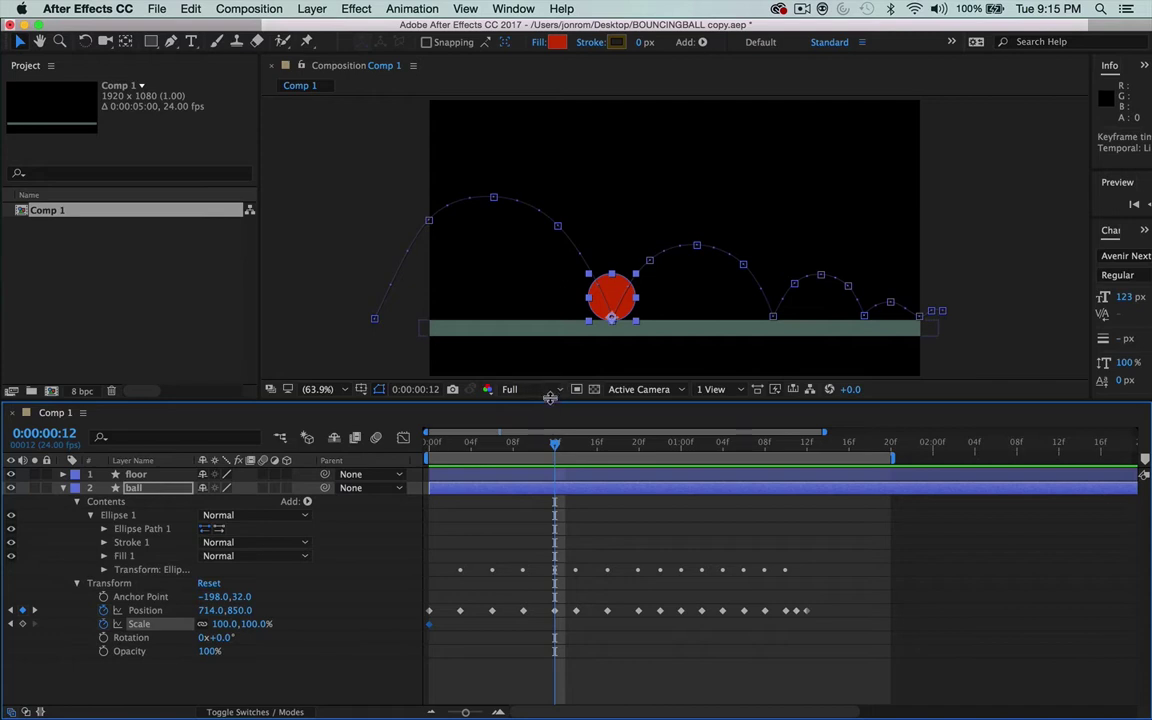
pyautogui.moveTo(550, 398); pyautogui.dragTo(550, 373)
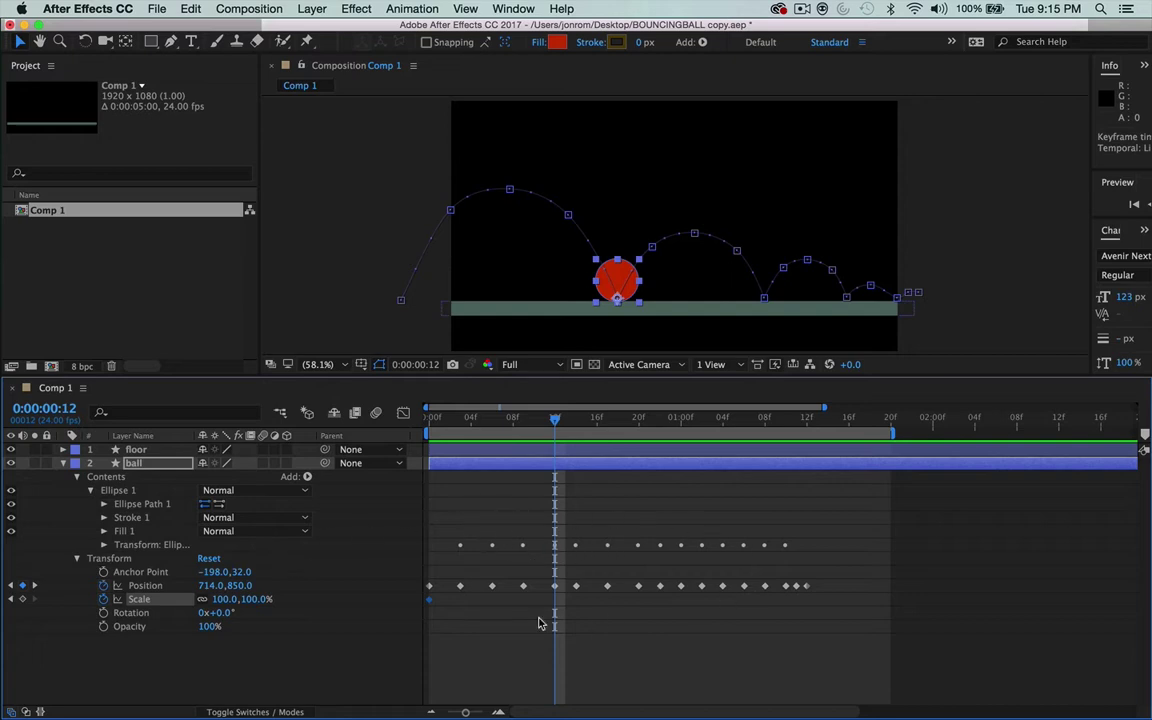
# Step: Expand Ellipse 1's transform group and look through its properties and the layer's own Transform properties
pyautogui.click(103, 546)
pyautogui.scroll(-1, 229, 572)
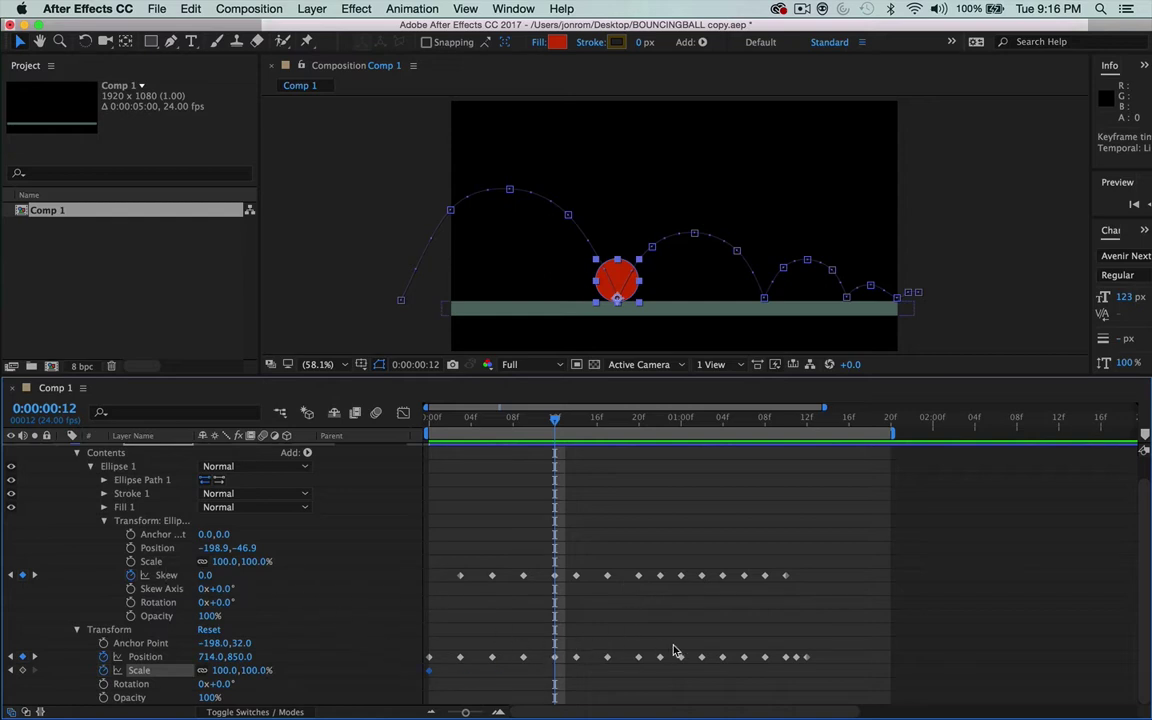
pyautogui.scroll(1, 310, 549)
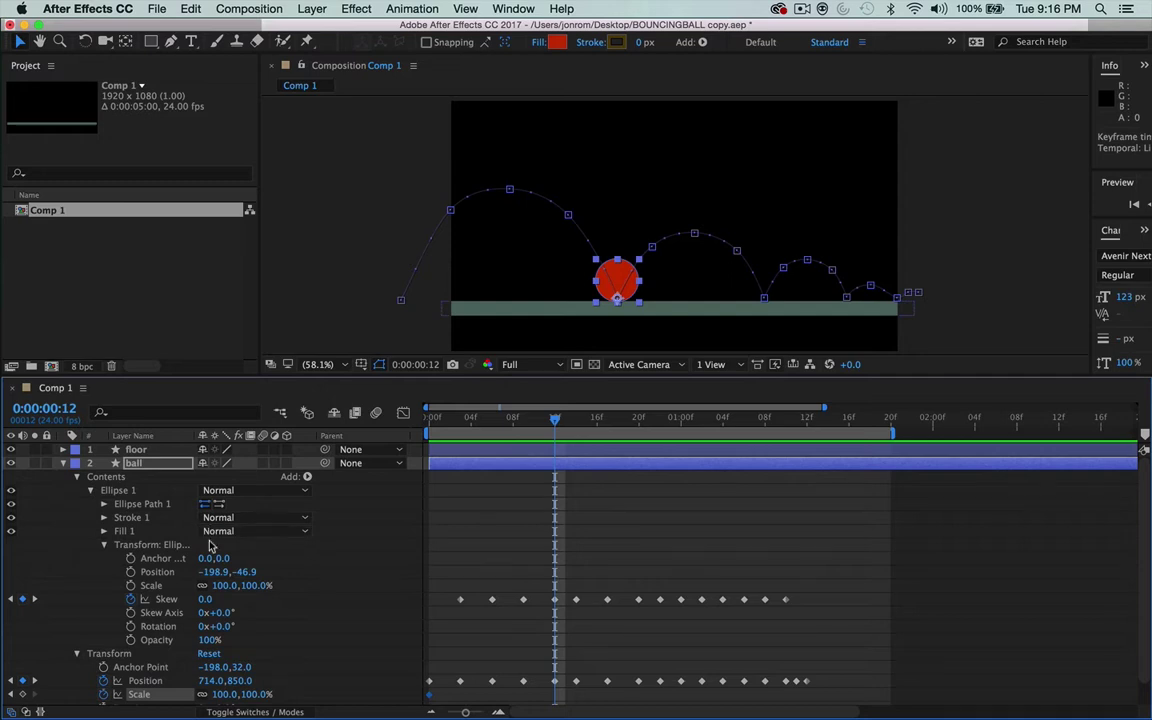
pyautogui.scroll(-1, 218, 577)
pyautogui.scroll(1, 218, 577)
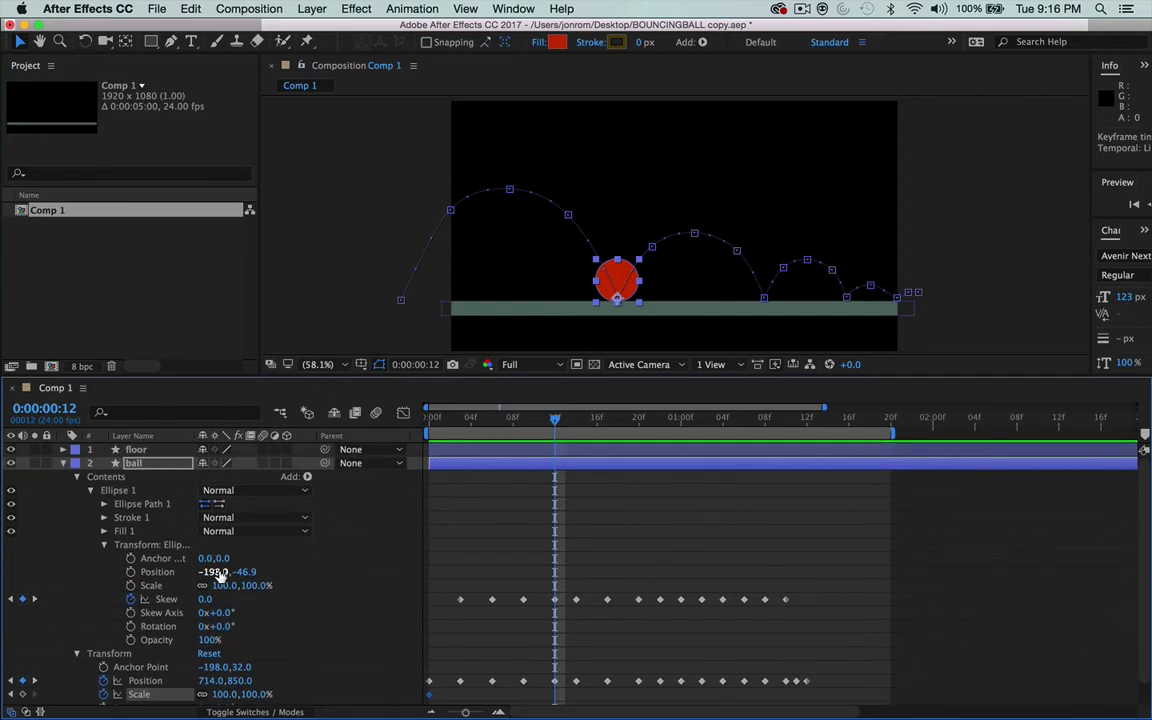
# Step: Select the ball layer and reduce its timeline listing to the keyframed properties only
pyautogui.click(164, 465)
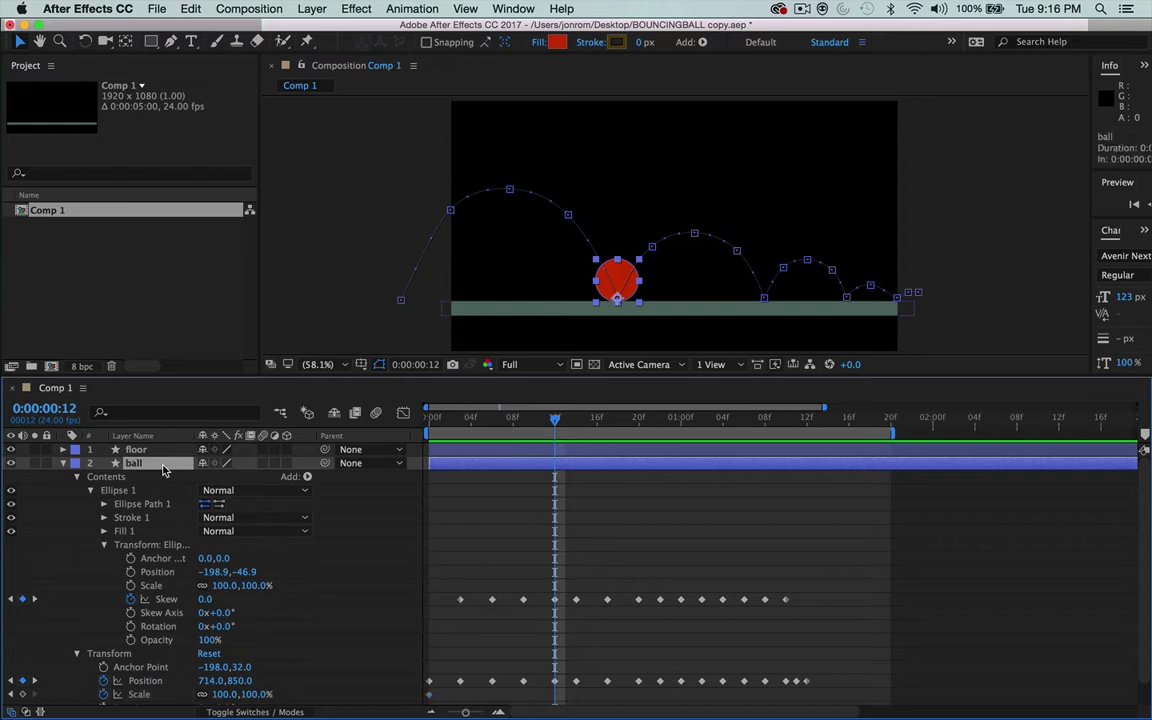
pyautogui.press('u')
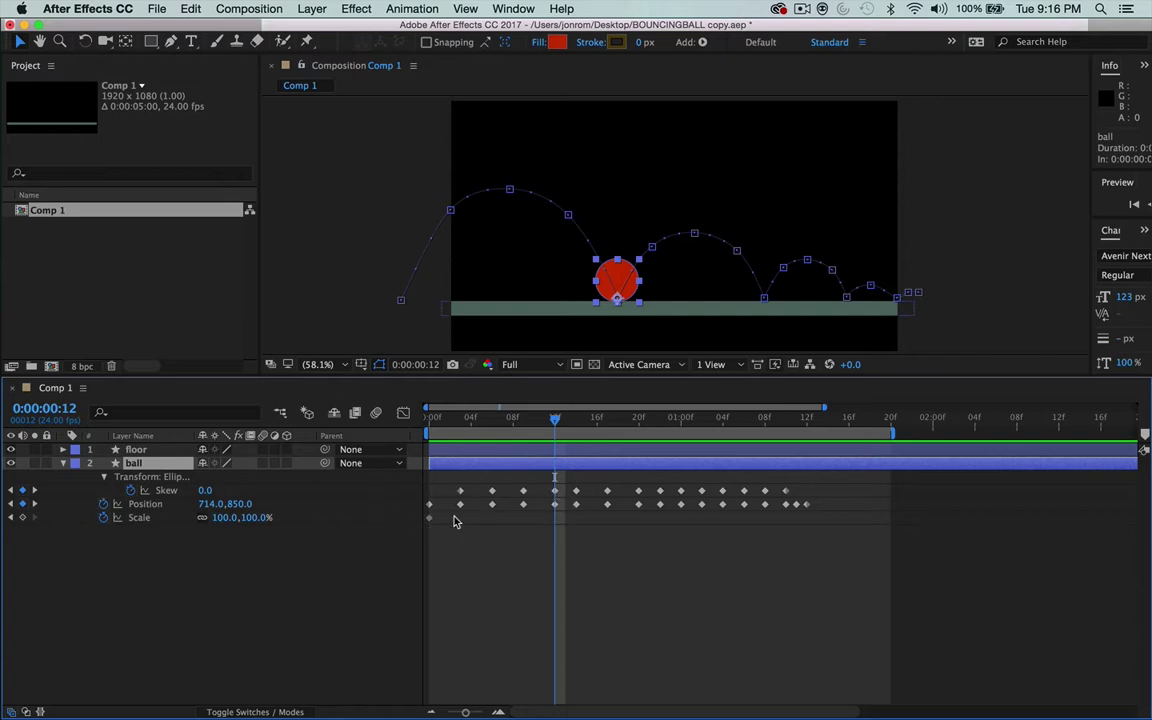
pyautogui.press('u')
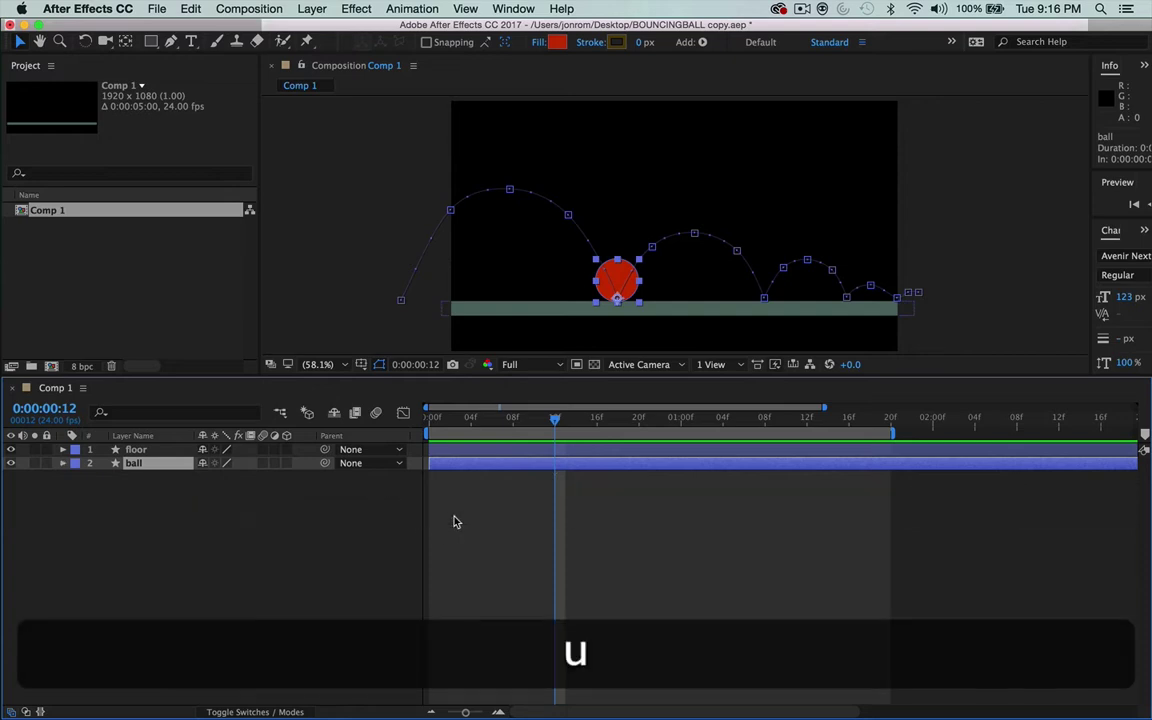
pyautogui.press('u')
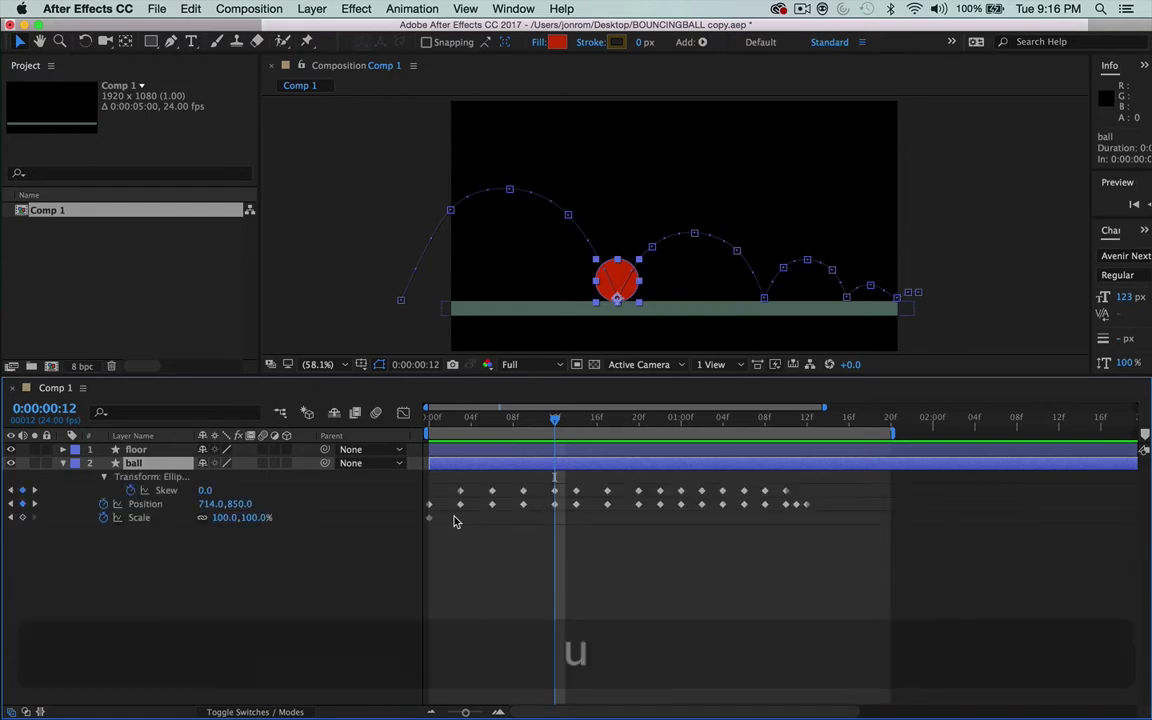
# Step: Expand all of the ball layer's properties for comparison, then return to showing only the keyframed ones
pyautogui.click(62, 464)
pyautogui.keyDown('super'); pyautogui.click(62, 464); pyautogui.keyUp('super')
pyautogui.scroll(-1, 249, 580)
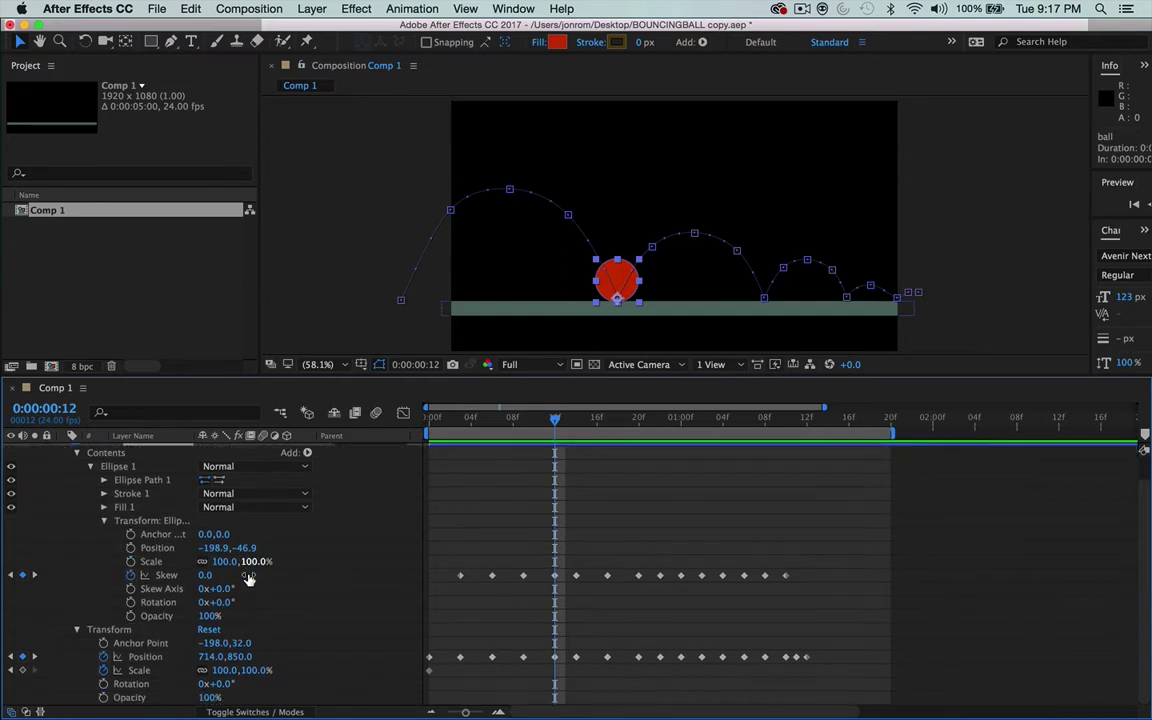
pyautogui.scroll(1, 249, 578)
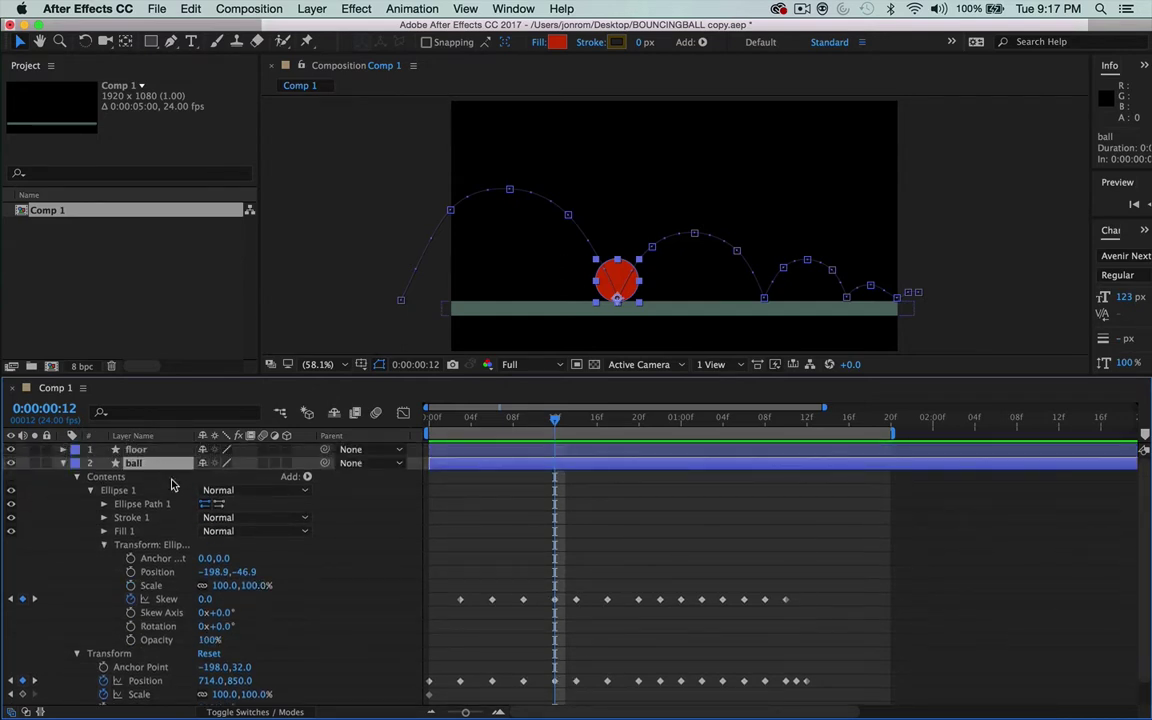
pyautogui.press('u')
# Step: Scrub from the start to the floor contact at 0:00:00:12 and squash the ball to about 122.5 by 77.9% Scale
pyautogui.moveTo(555, 418); pyautogui.dragTo(432, 433)
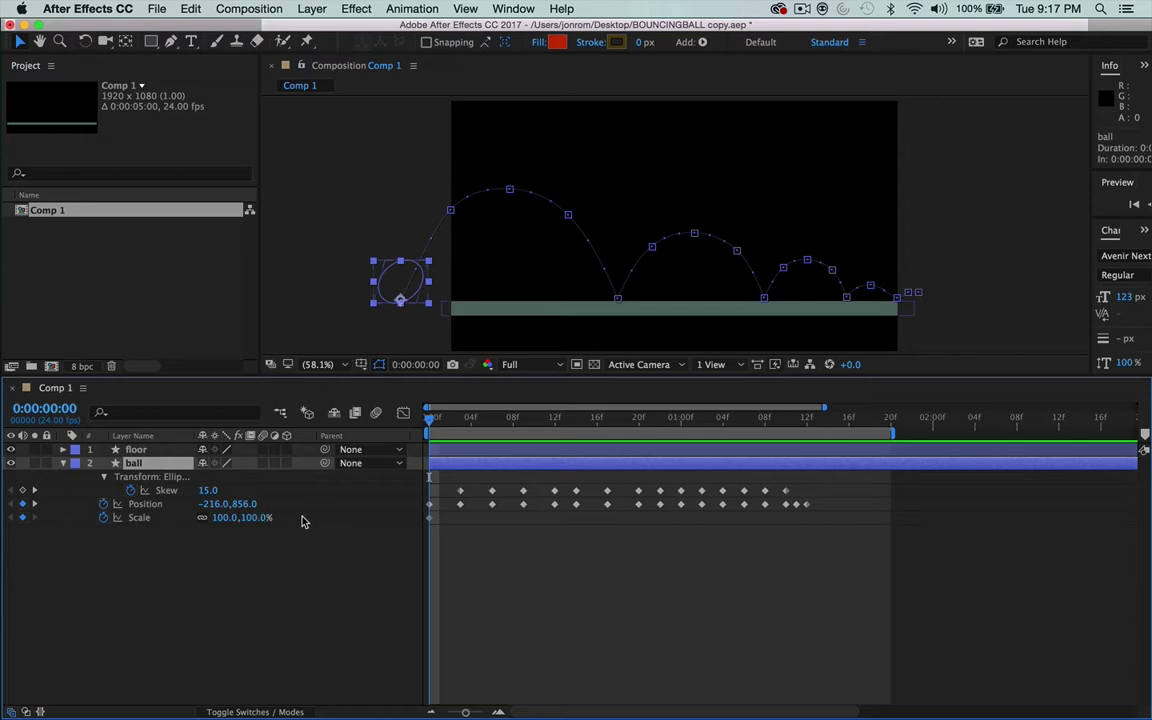
pyautogui.moveTo(431, 422); pyautogui.dragTo(555, 428)
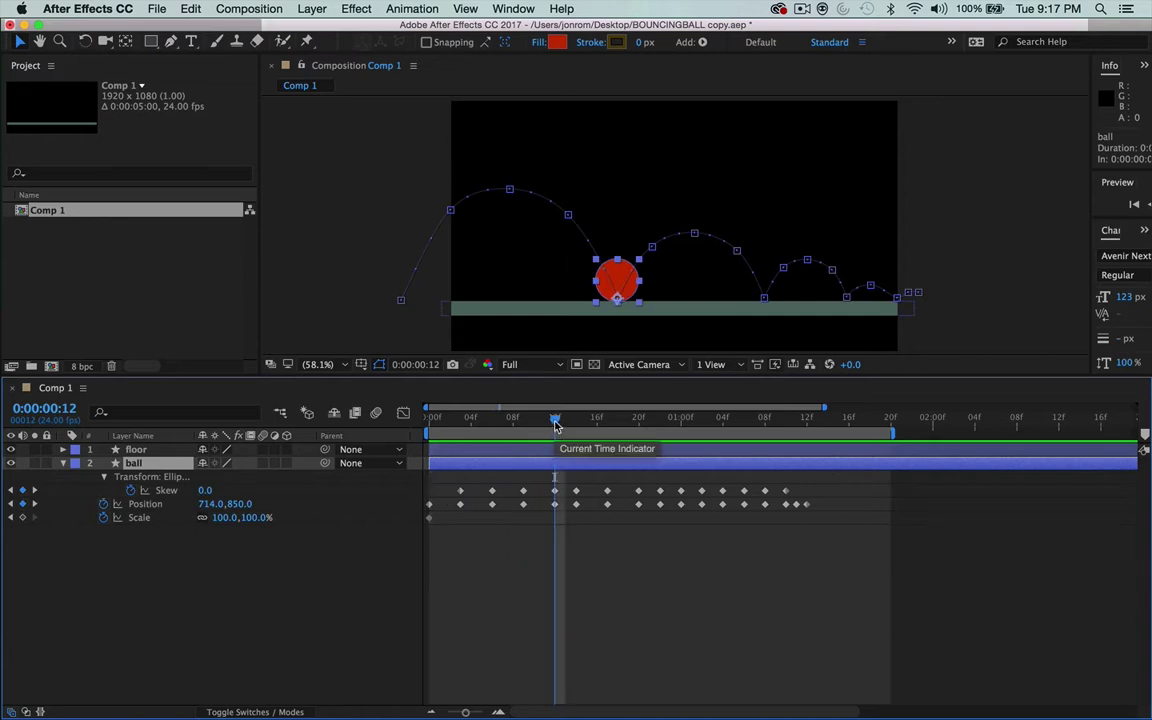
pyautogui.moveTo(557, 426)
pyautogui.mouseDown()
pyautogui.moveTo(544, 424)
pyautogui.moveTo(554, 424)
pyautogui.mouseUp()
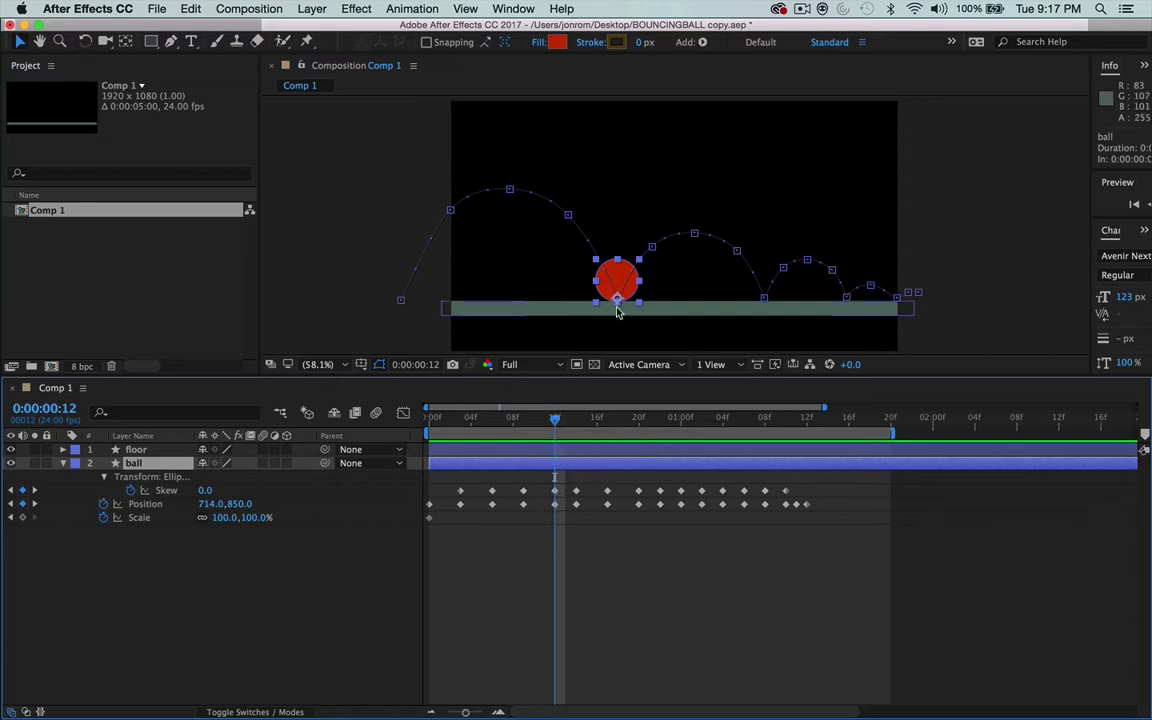
pyautogui.moveTo(641, 263); pyautogui.dragTo(644, 273)
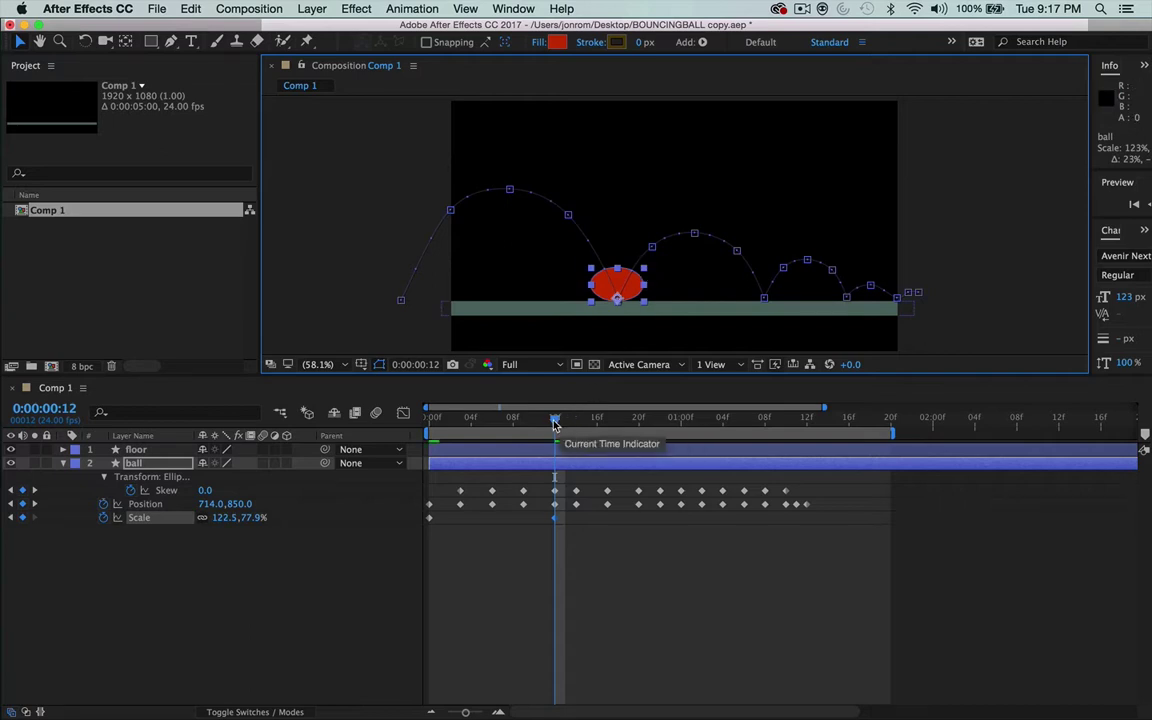
# Step: Scrub between 0:00:00:00 and 0:00:00:12, stopping at 0:00:00:06, to examine how the ball's scale changes before the contact
pyautogui.moveTo(556, 424)
pyautogui.mouseDown()
pyautogui.moveTo(515, 430)
pyautogui.moveTo(558, 430)
pyautogui.mouseUp()
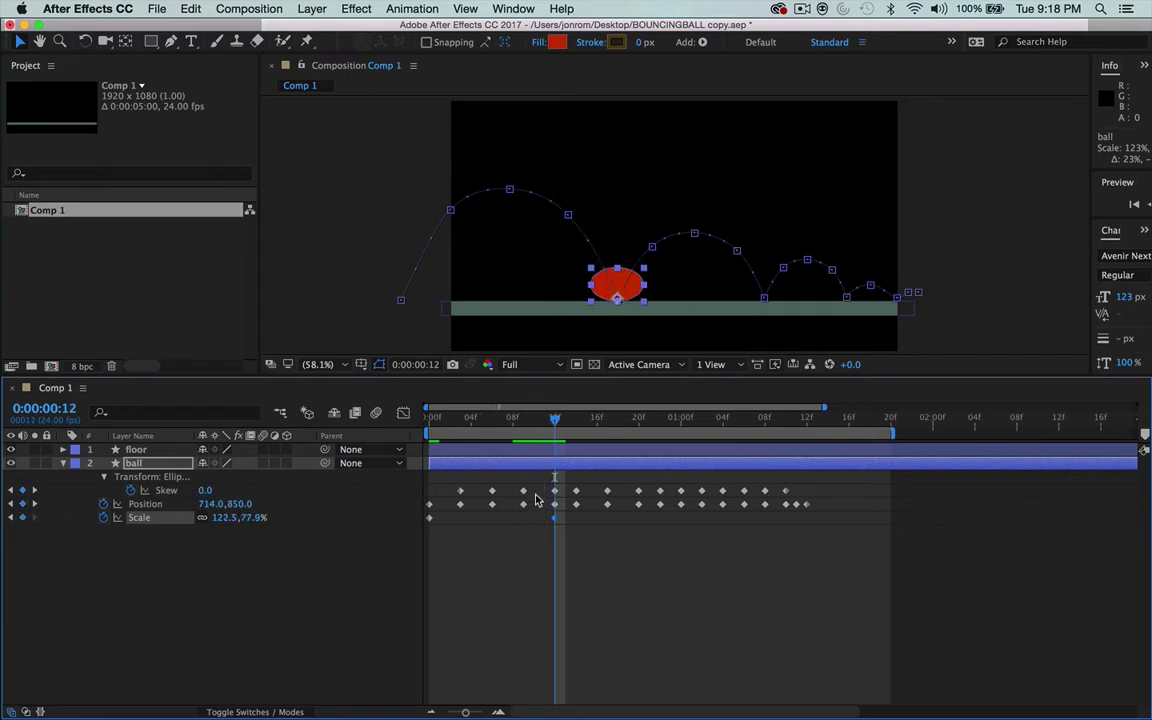
pyautogui.moveTo(556, 421)
pyautogui.mouseDown()
pyautogui.moveTo(500, 422)
pyautogui.moveTo(556, 428)
pyautogui.mouseUp()
pyautogui.moveTo(430, 522)
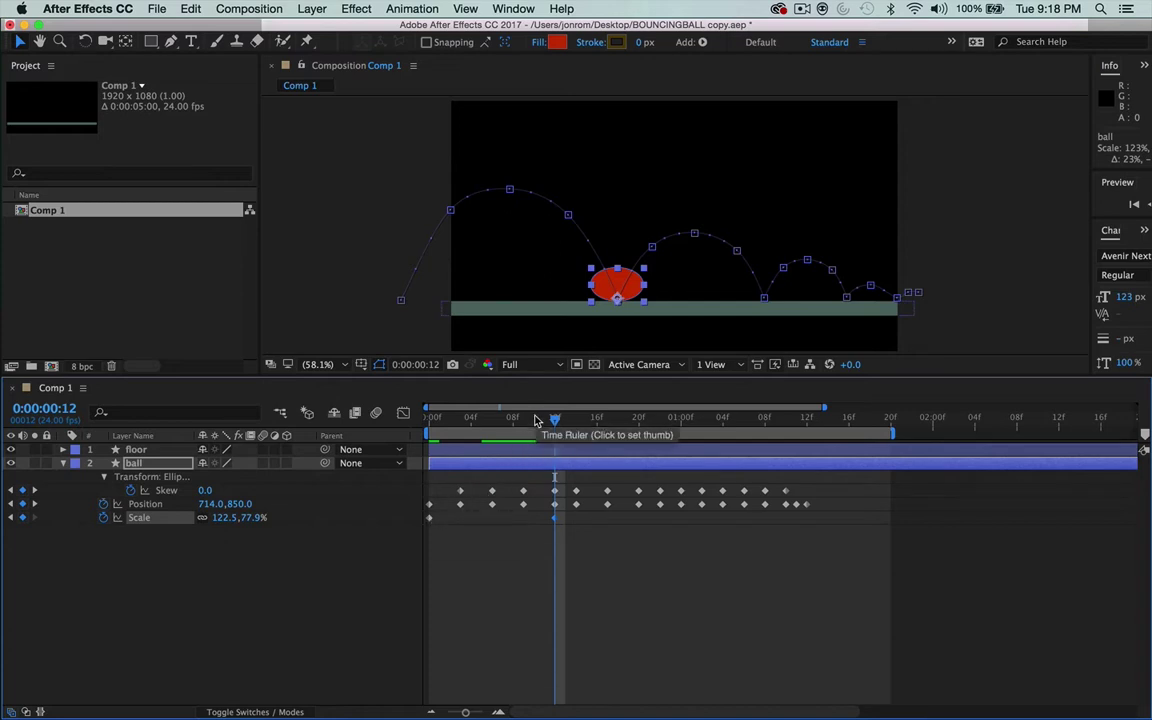
pyautogui.moveTo(555, 418); pyautogui.dragTo(430, 418)
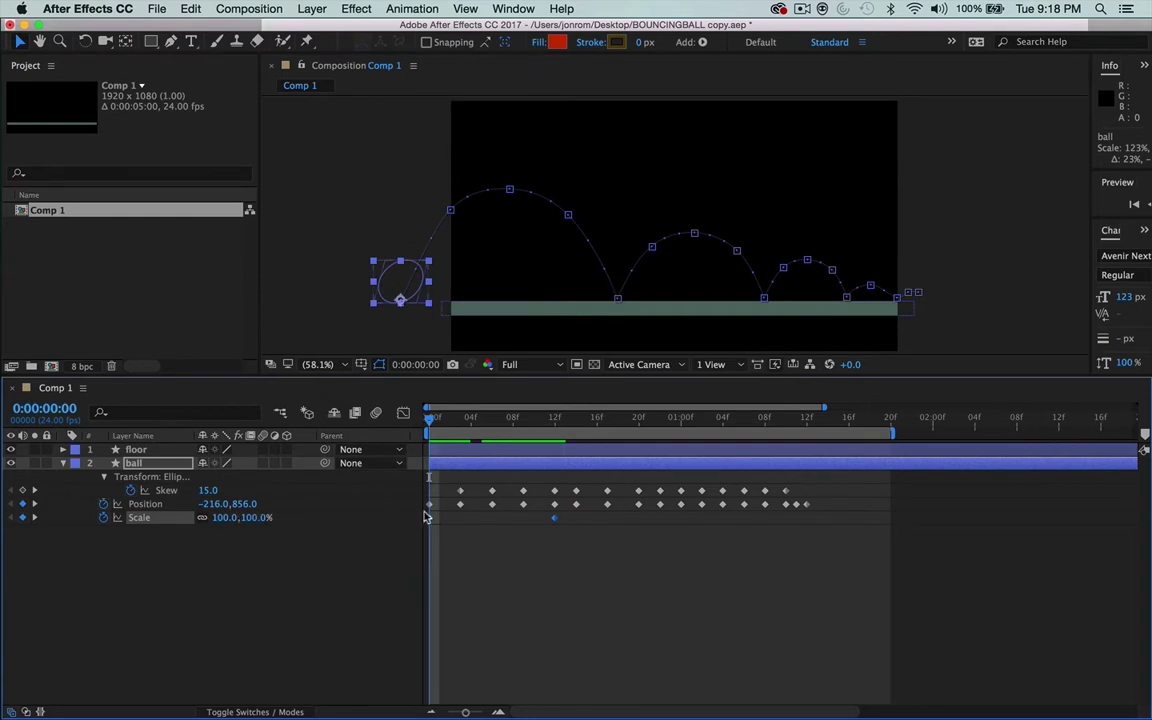
pyautogui.moveTo(435, 420); pyautogui.dragTo(492, 430)
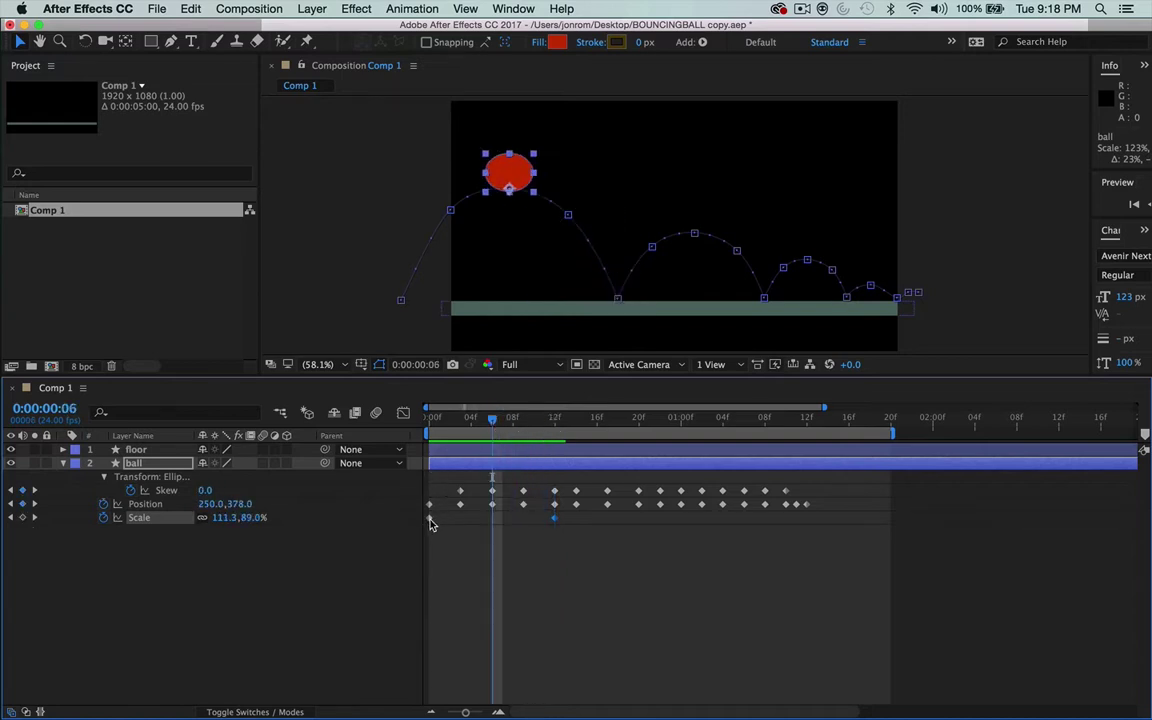
# Step: Convert the Scale keyframe at 0:00:00:00 to a hold keyframe and scrub to 0:00:00:12 to check the squash
pyautogui.moveTo(431, 523)
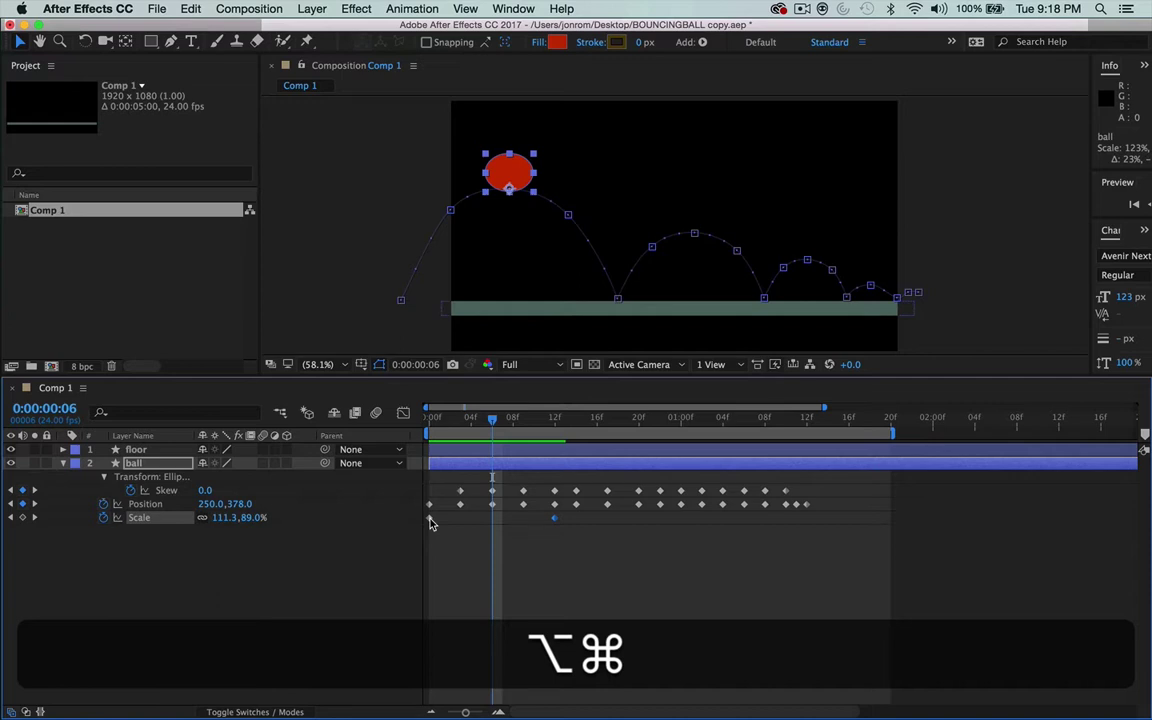
pyautogui.keyDown('ctrl'); pyautogui.keyDown('alt'); pyautogui.keyDown('super'); pyautogui.click(431, 523); pyautogui.keyUp('super'); pyautogui.keyUp('alt'); pyautogui.keyUp('ctrl')
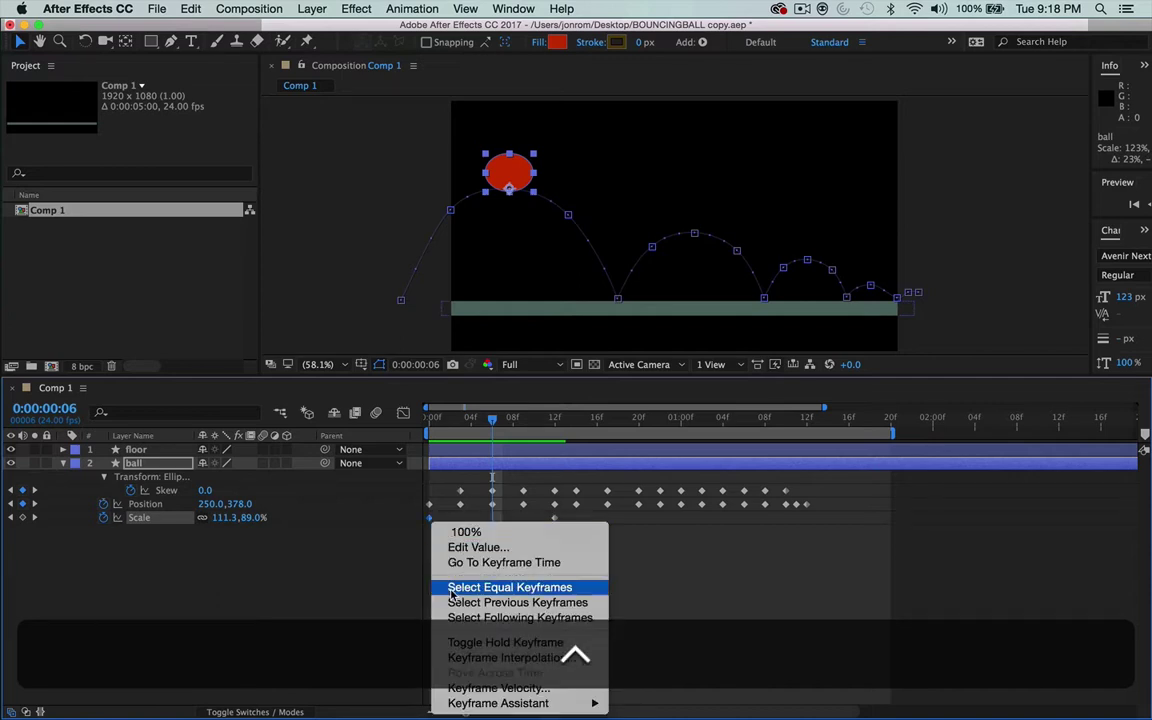
pyautogui.click(480, 643)
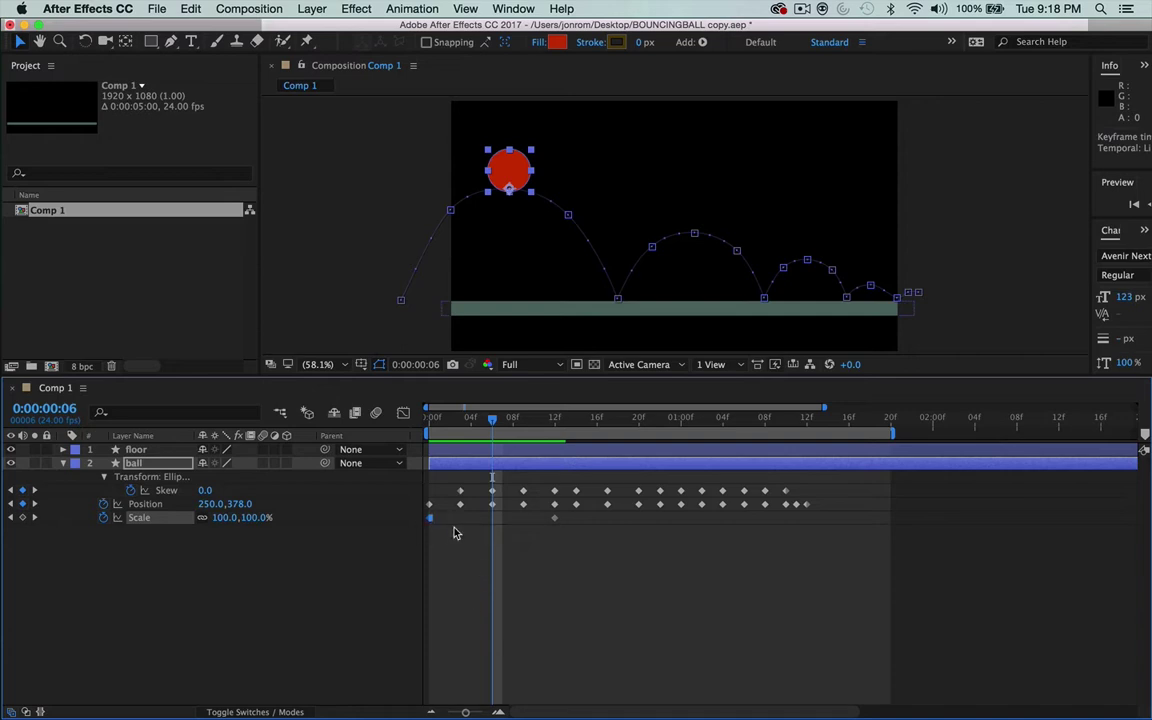
pyautogui.click(480, 424)
pyautogui.moveTo(480, 424); pyautogui.dragTo(555, 441)
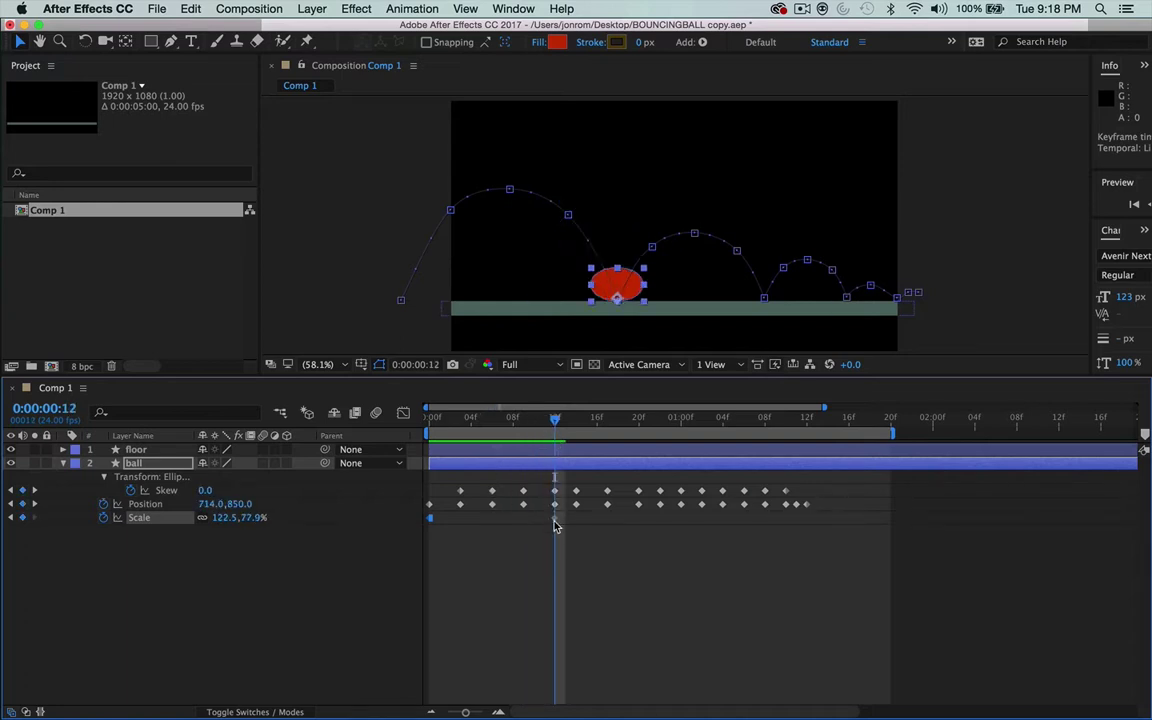
# Step: Move to 0:00:00:13 and examine the ball's shape and Scale values one frame after the first floor contact
pyautogui.moveTo(557, 526)
pyautogui.moveTo(554, 421); pyautogui.dragTo(565, 421)
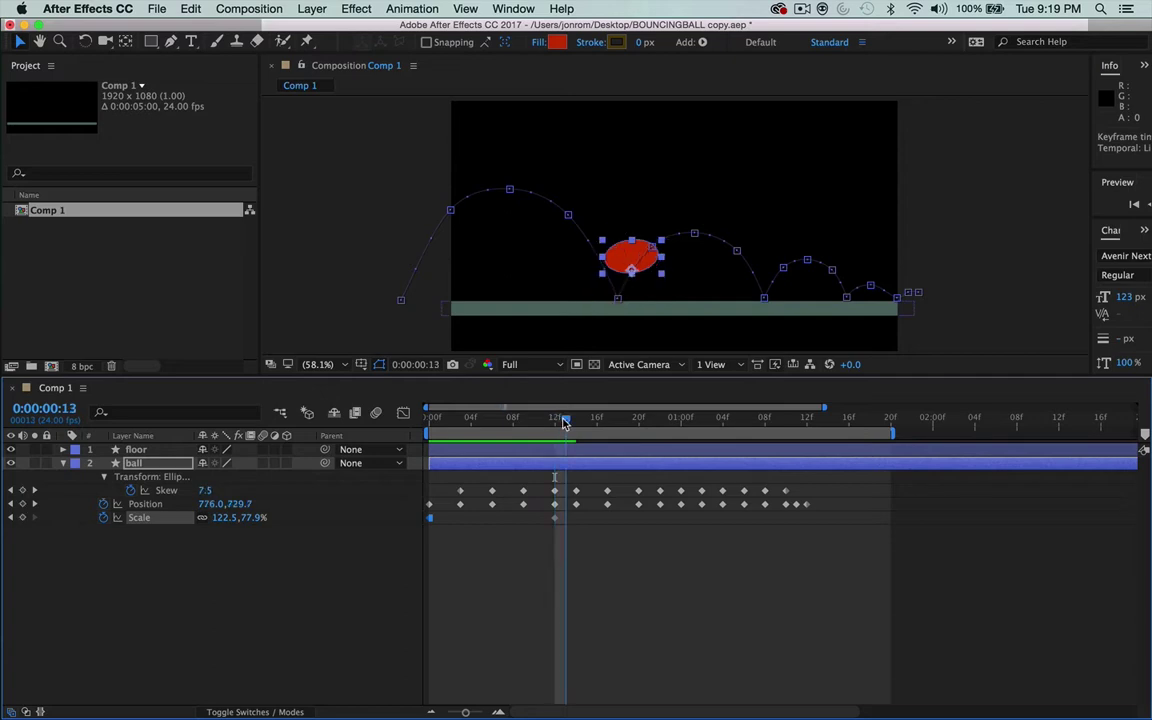
pyautogui.moveTo(565, 421)
pyautogui.mouseDown()
pyautogui.moveTo(555, 424)
pyautogui.moveTo(565, 425)
pyautogui.mouseUp()
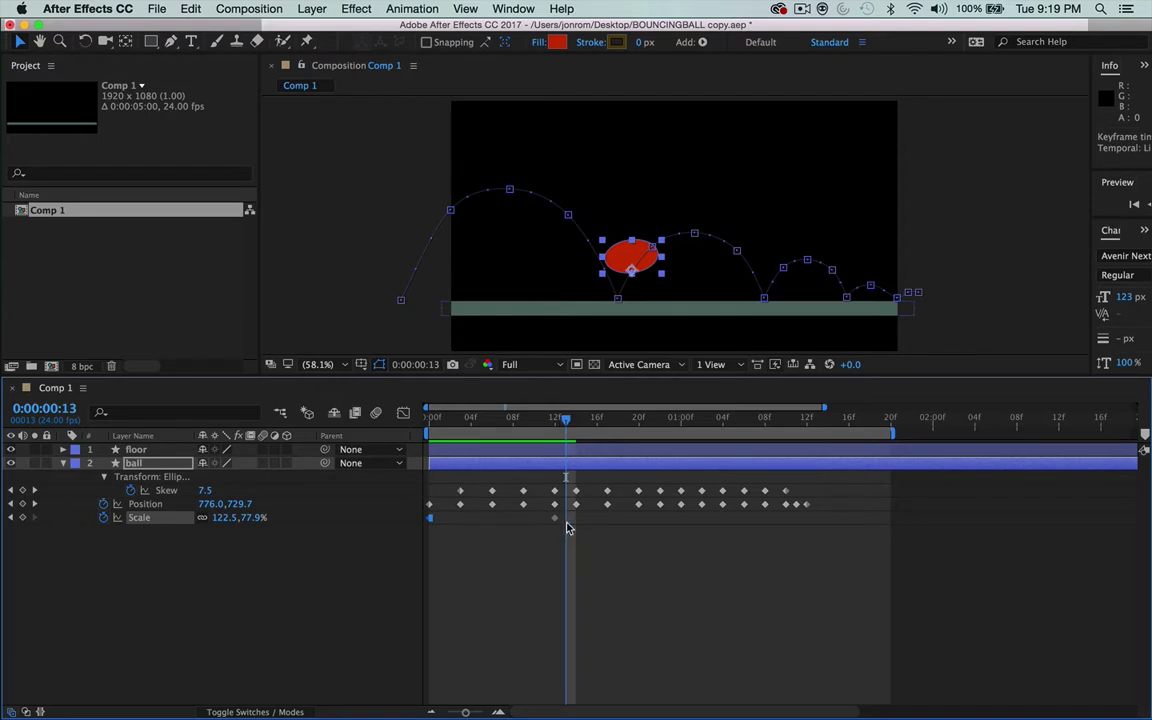
pyautogui.moveTo(569, 421)
pyautogui.mouseDown()
pyautogui.moveTo(555, 421)
pyautogui.moveTo(565, 421)
pyautogui.mouseUp()
pyautogui.moveTo(565, 421); pyautogui.dragTo(563, 421)
pyautogui.click(203, 519)
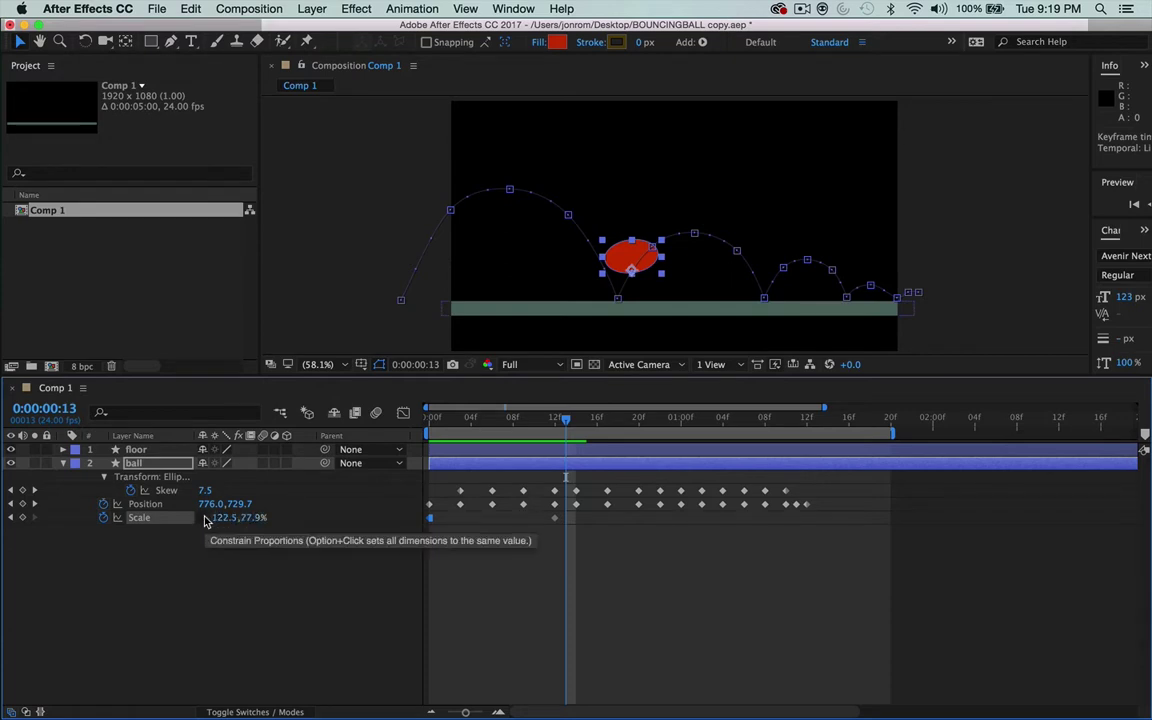
pyautogui.click(204, 518)
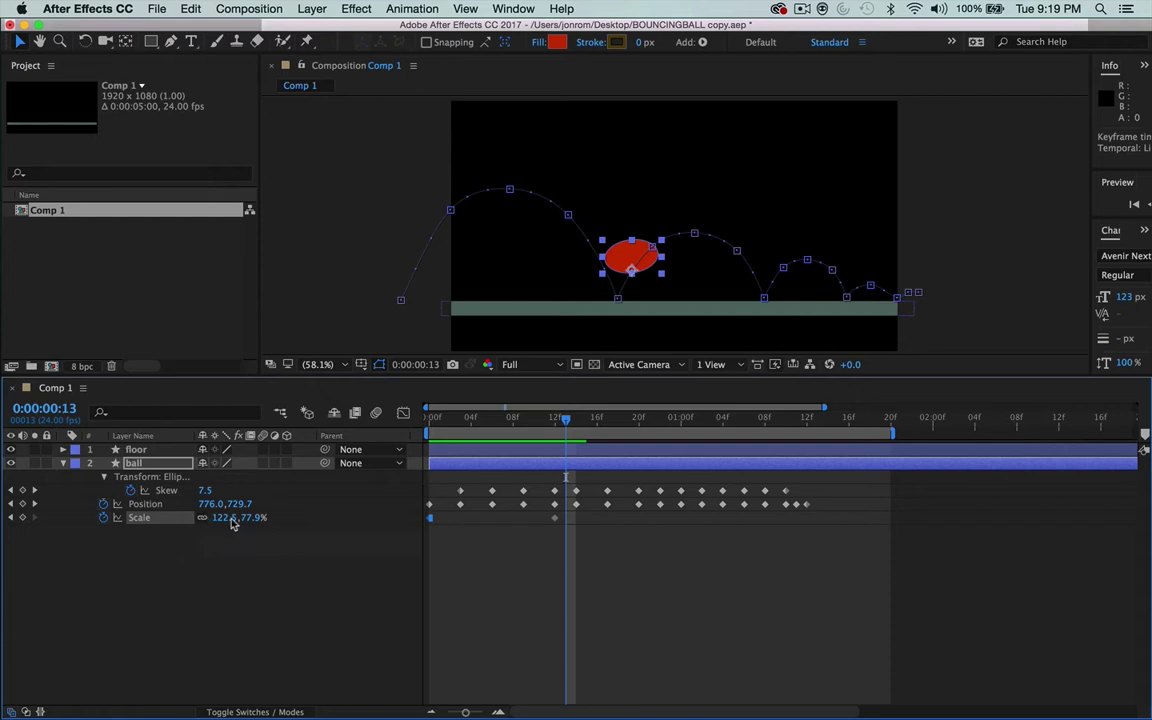
# Step: Select the Scale keyframe at 0:00:00:00 and play the opening frames from the start, stopping at 0:00:00:04
pyautogui.click(575, 538)
pyautogui.click(430, 519)
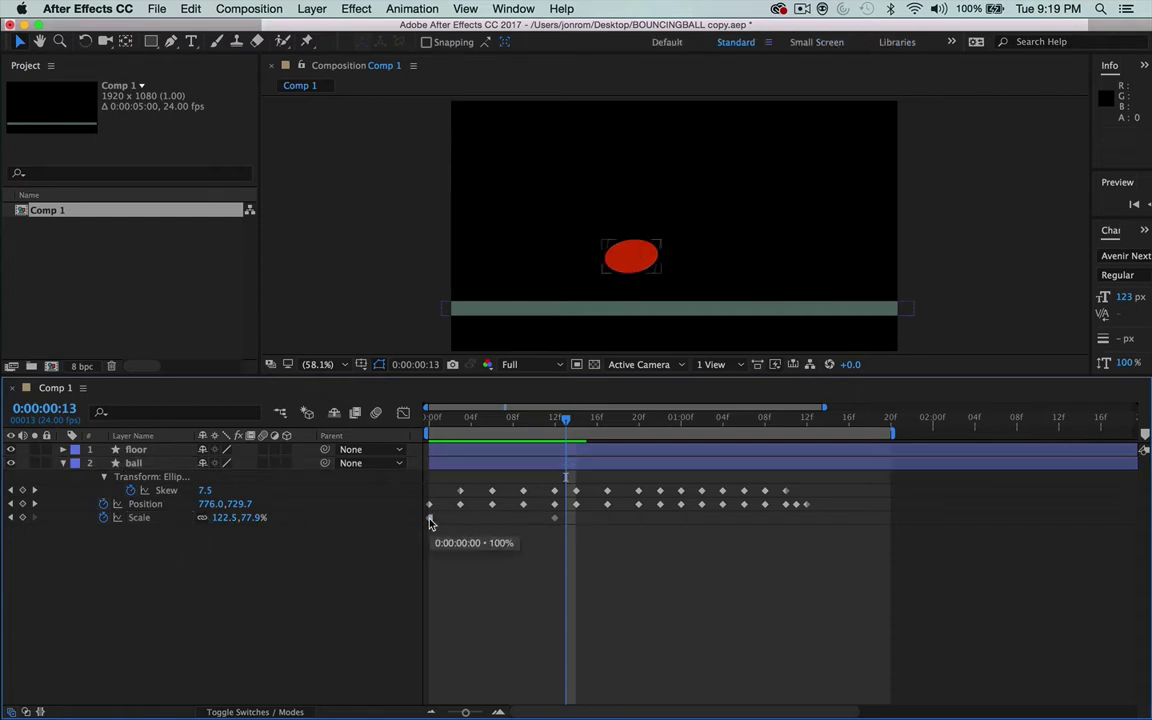
pyautogui.click(430, 519)
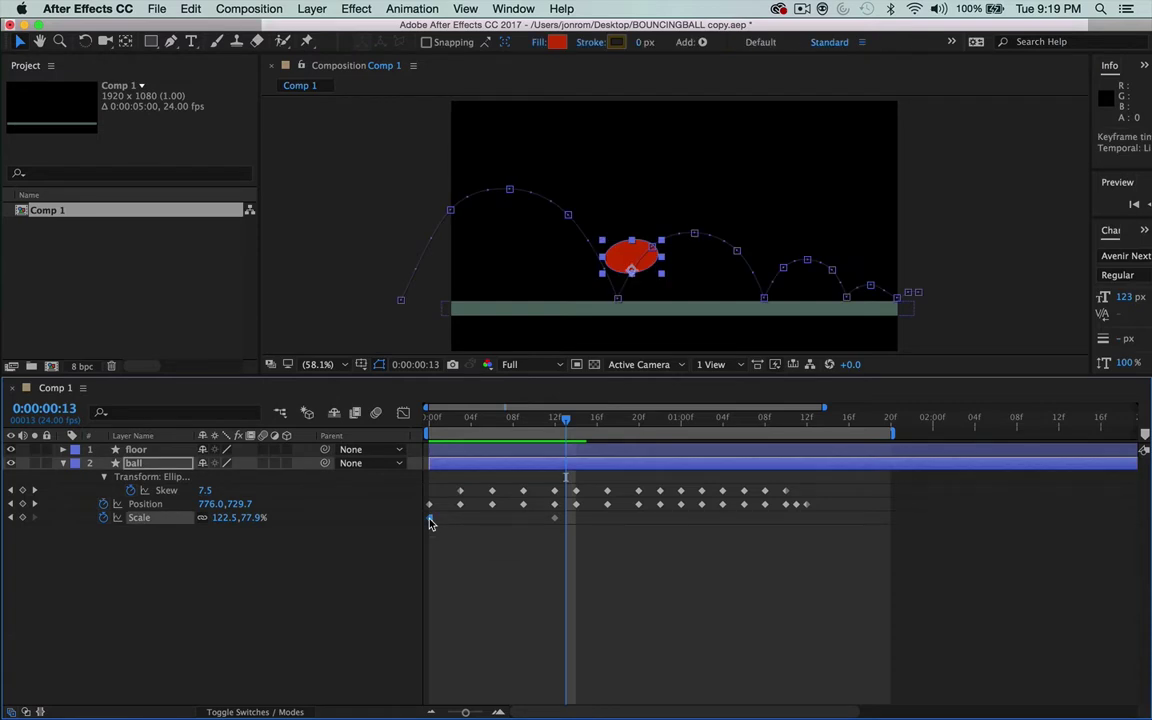
pyautogui.moveTo(567, 422); pyautogui.dragTo(428, 425)
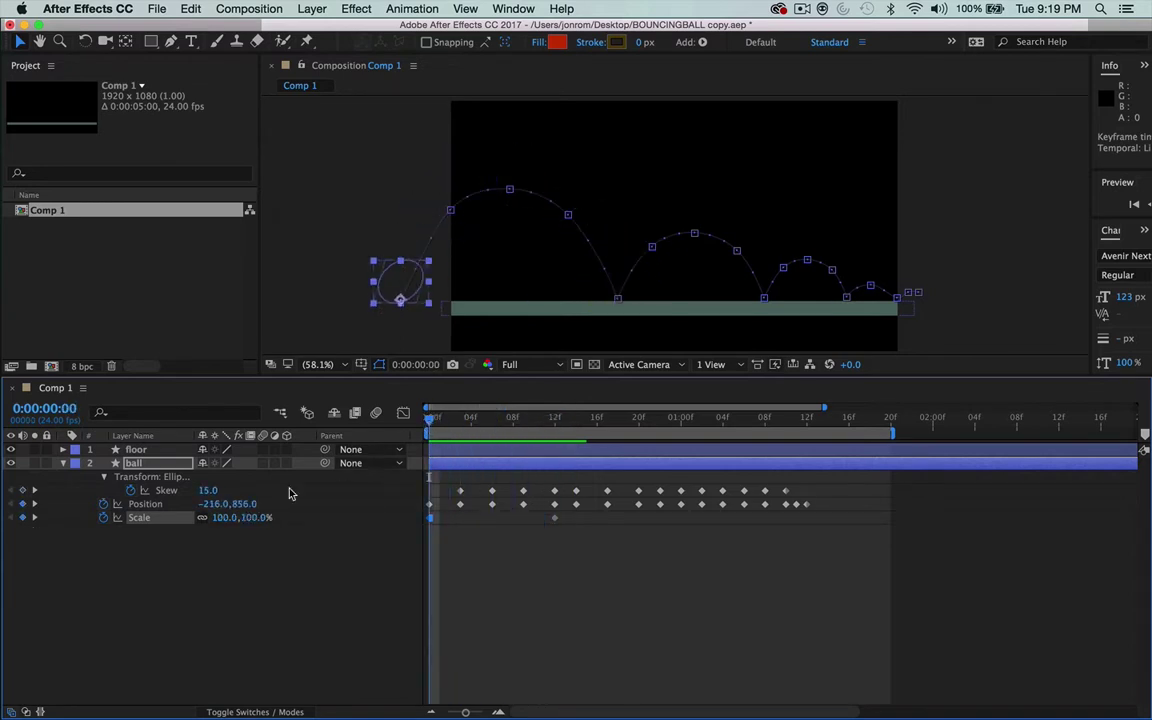
pyautogui.press('space')
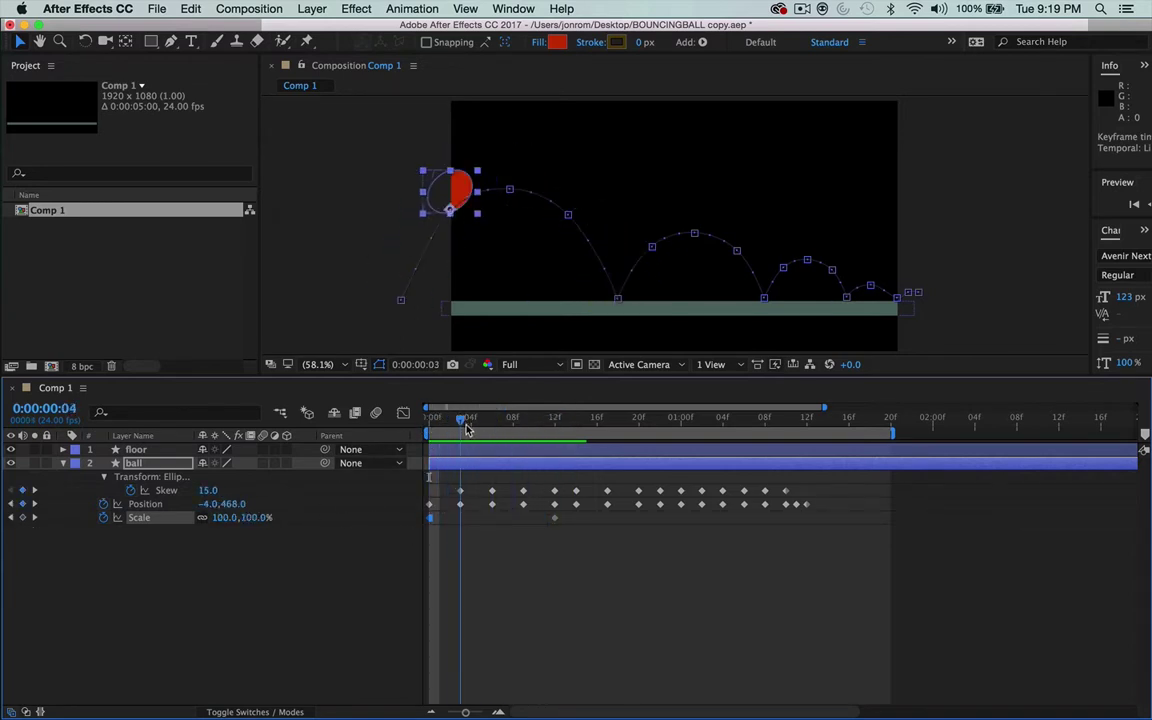
pyautogui.press('space')
pyautogui.press('space')
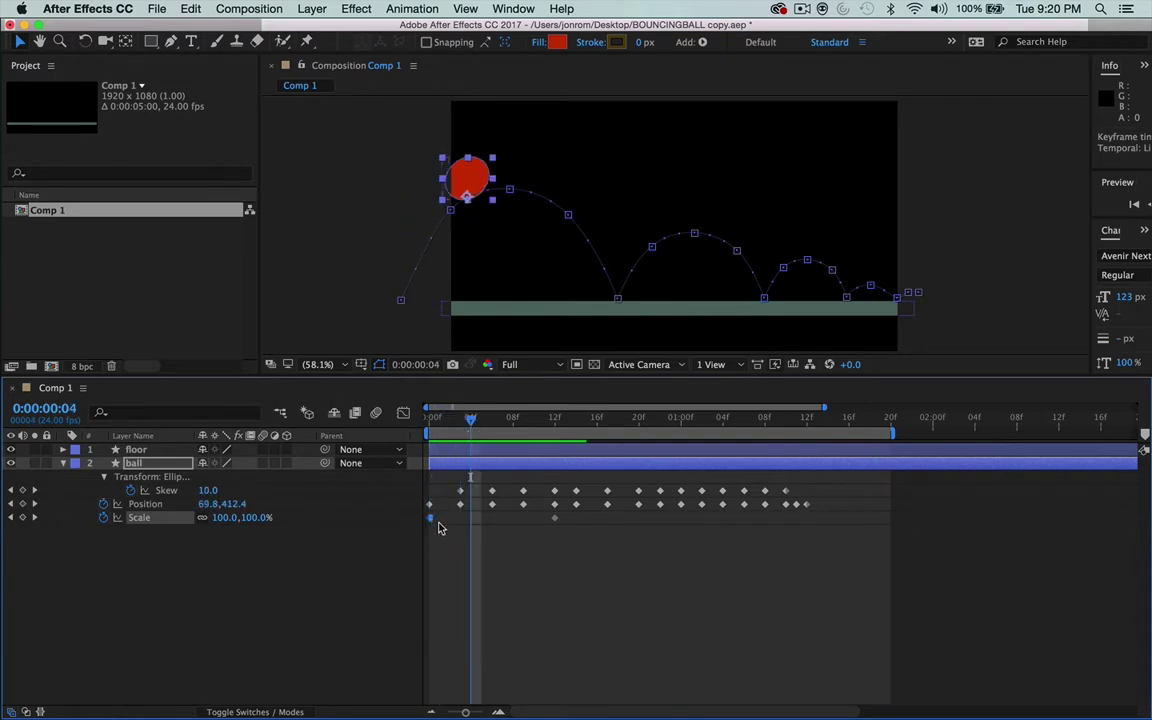
# Step: Copy the ball's Scale hold keyframe at 0:00:00:00 and paste it at 0:00:00:13, one frame after the first floor contact
pyautogui.press('super')
pyautogui.click(432, 526)
pyautogui.click(430, 517)
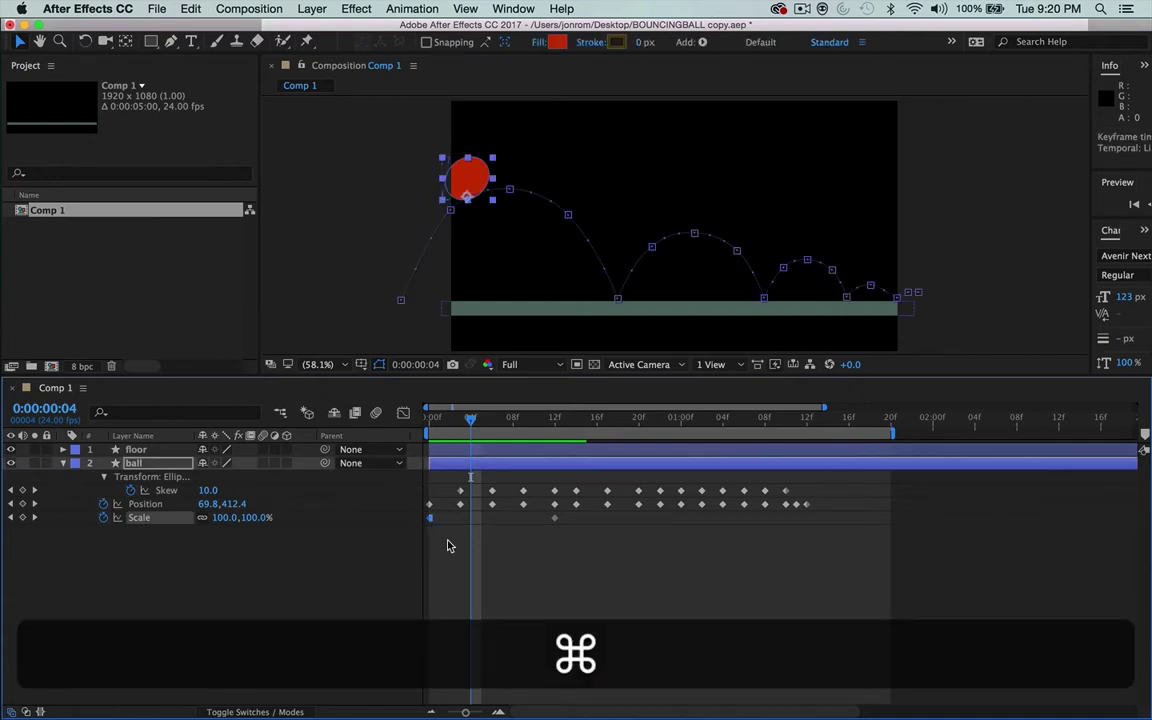
pyautogui.press('super+c')
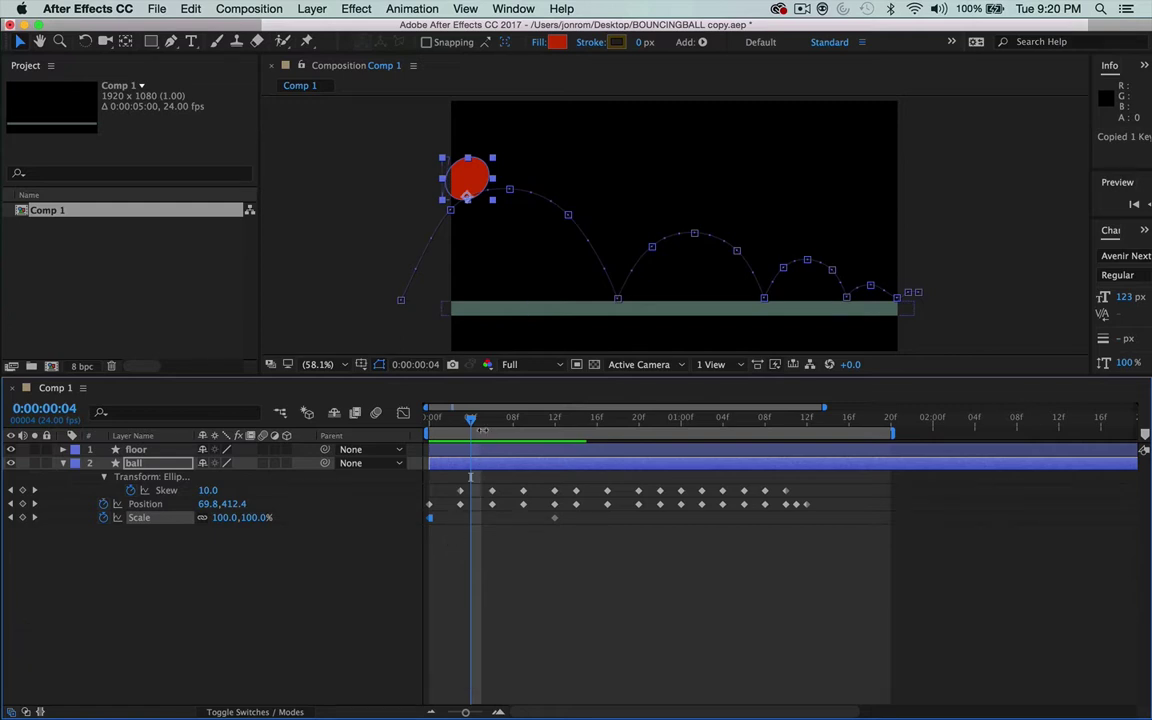
pyautogui.moveTo(474, 424); pyautogui.dragTo(566, 421)
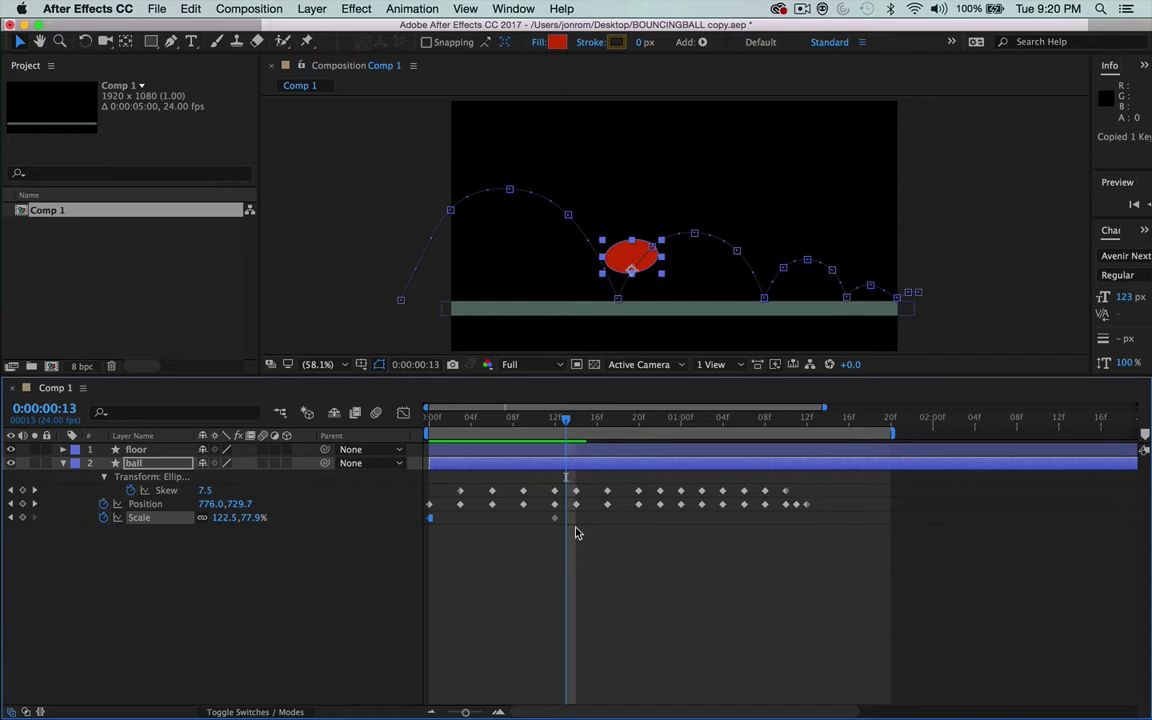
pyautogui.press('super+v')
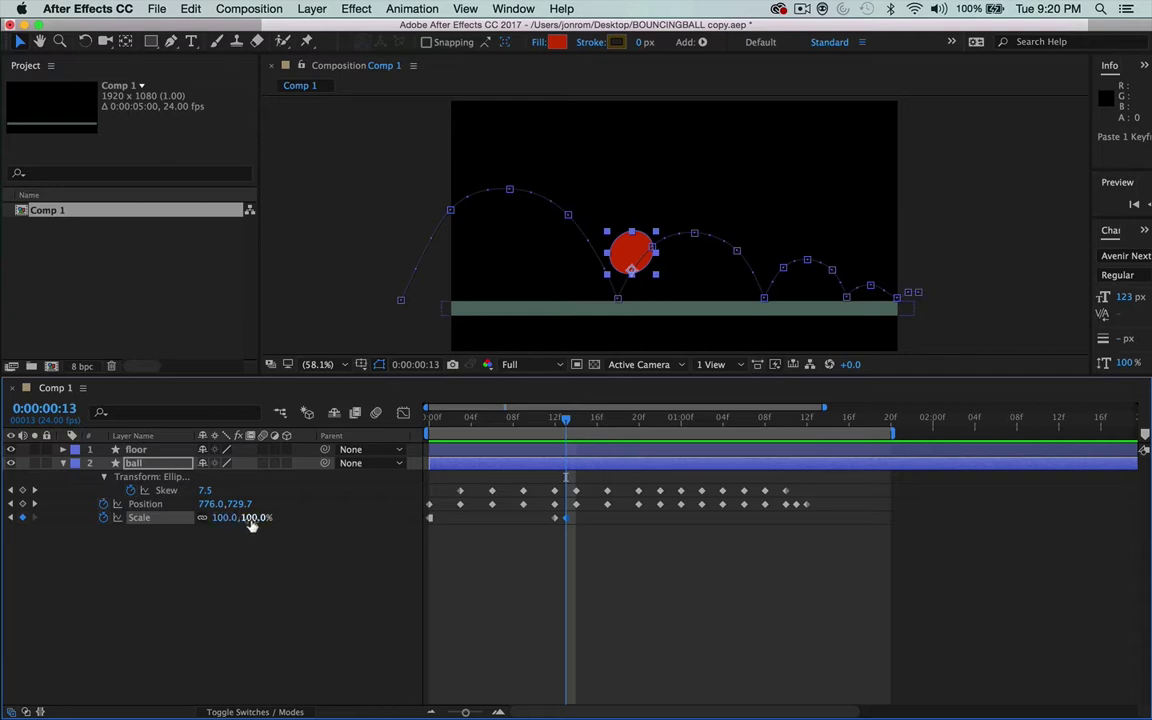
# Step: Scrub from 0:00:00:08 through 0:00:00:12 to 0:00:00:13 to check the ball's shape before, during and after the first contact
pyautogui.moveTo(566, 422); pyautogui.dragTo(513, 416)
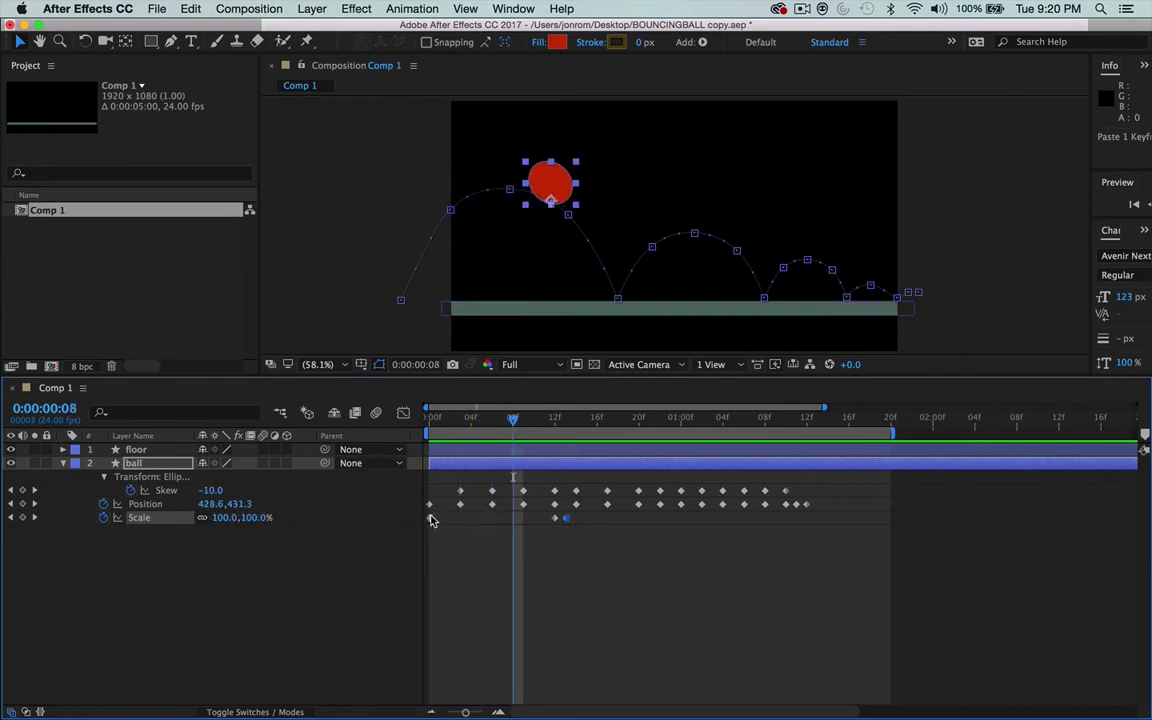
pyautogui.moveTo(513, 428); pyautogui.dragTo(551, 432)
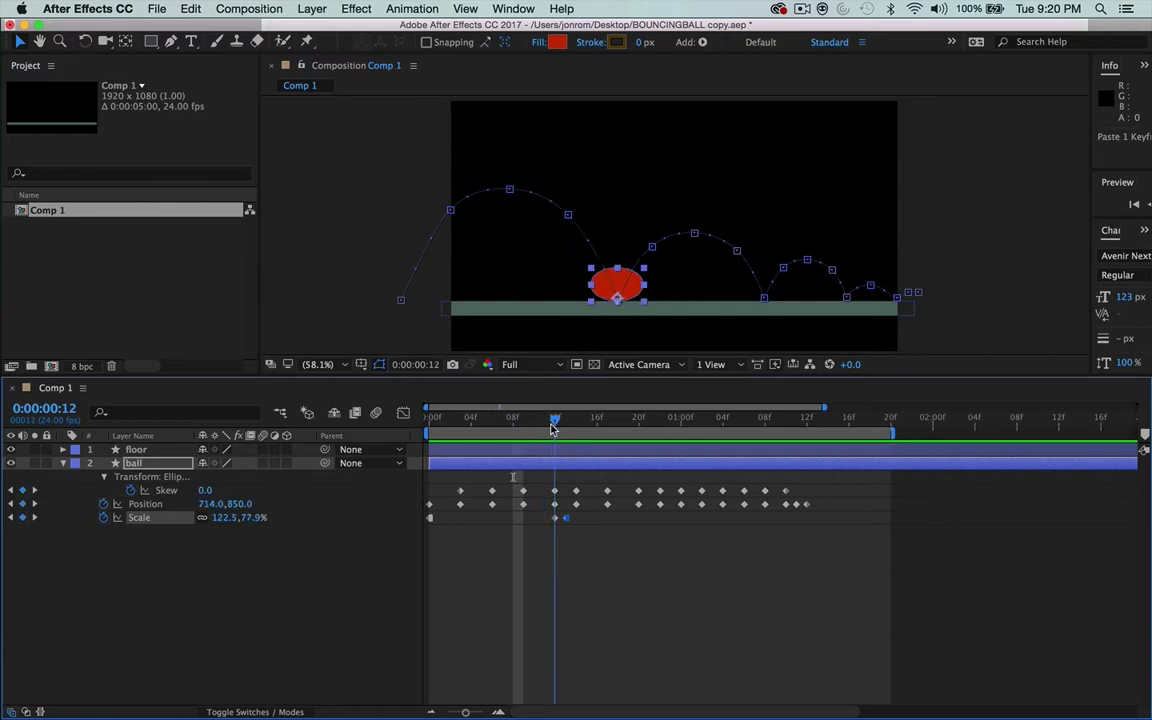
pyautogui.moveTo(558, 428); pyautogui.dragTo(563, 428)
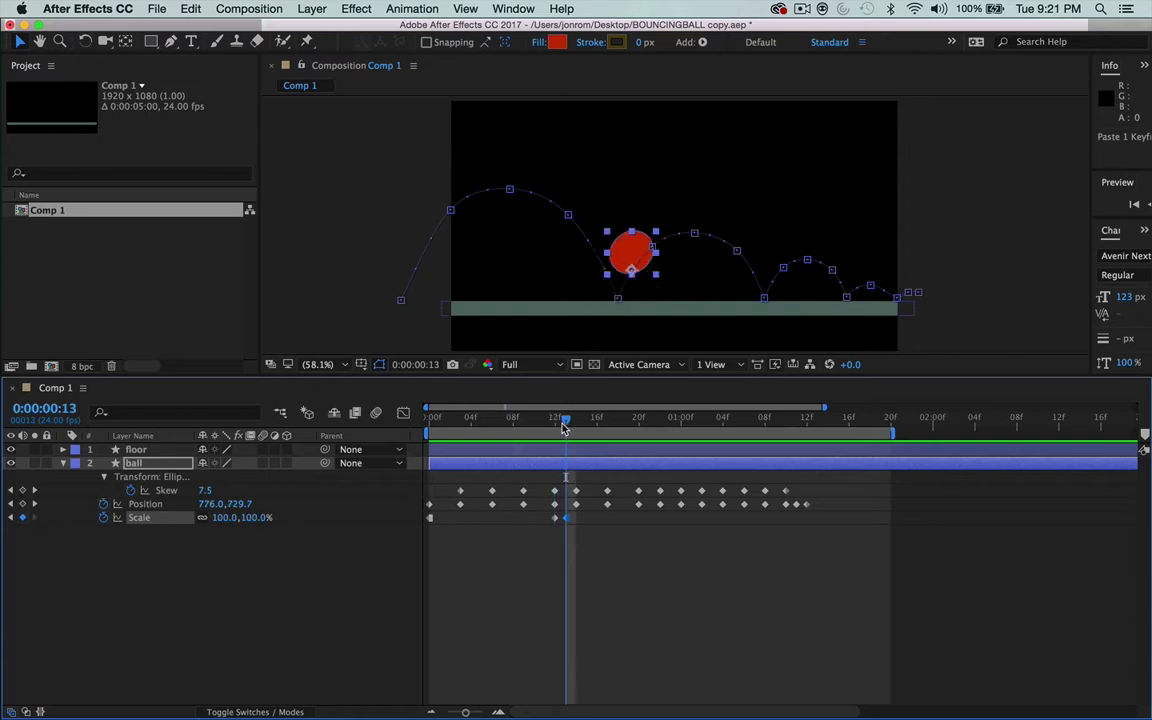
# Step: Copy the Scale keyframes at 0:00:00:12 and 0:00:00:13 and paste them at the second floor contact, 0:00:00:22
pyautogui.moveTo(570, 422); pyautogui.dragTo(661, 421)
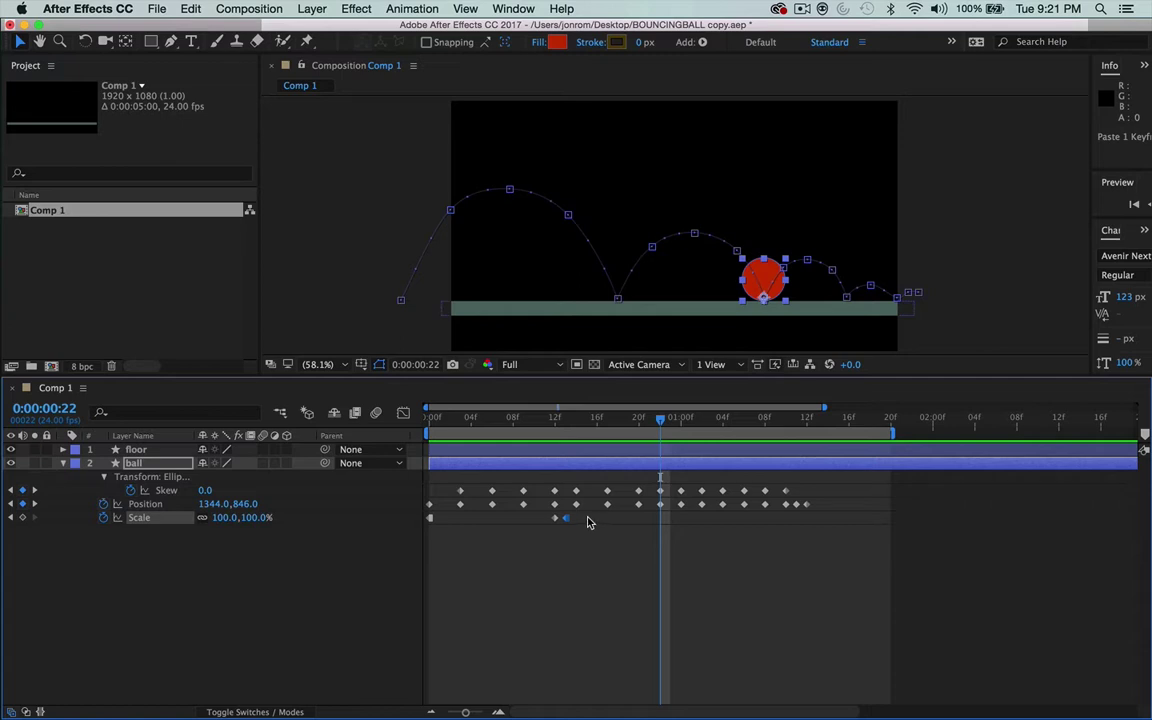
pyautogui.moveTo(587, 522); pyautogui.dragTo(545, 530)
pyautogui.press('super+c')
pyautogui.click(633, 416)
pyautogui.moveTo(633, 416); pyautogui.dragTo(660, 426)
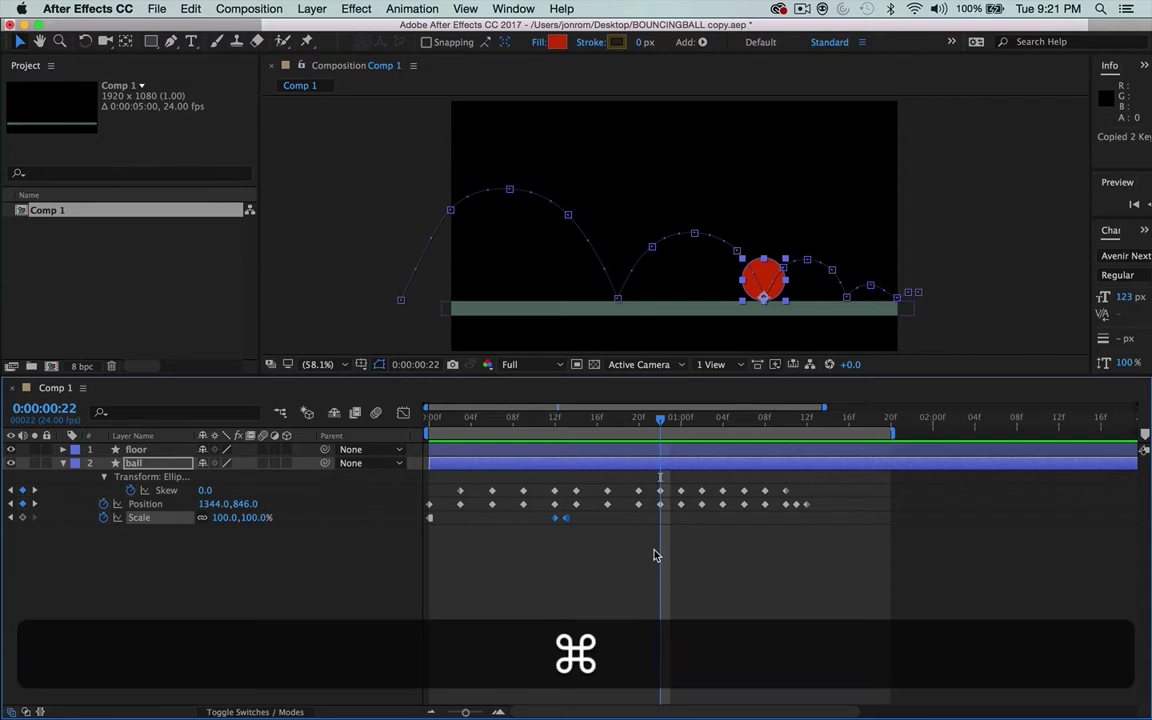
pyautogui.press('super+v')
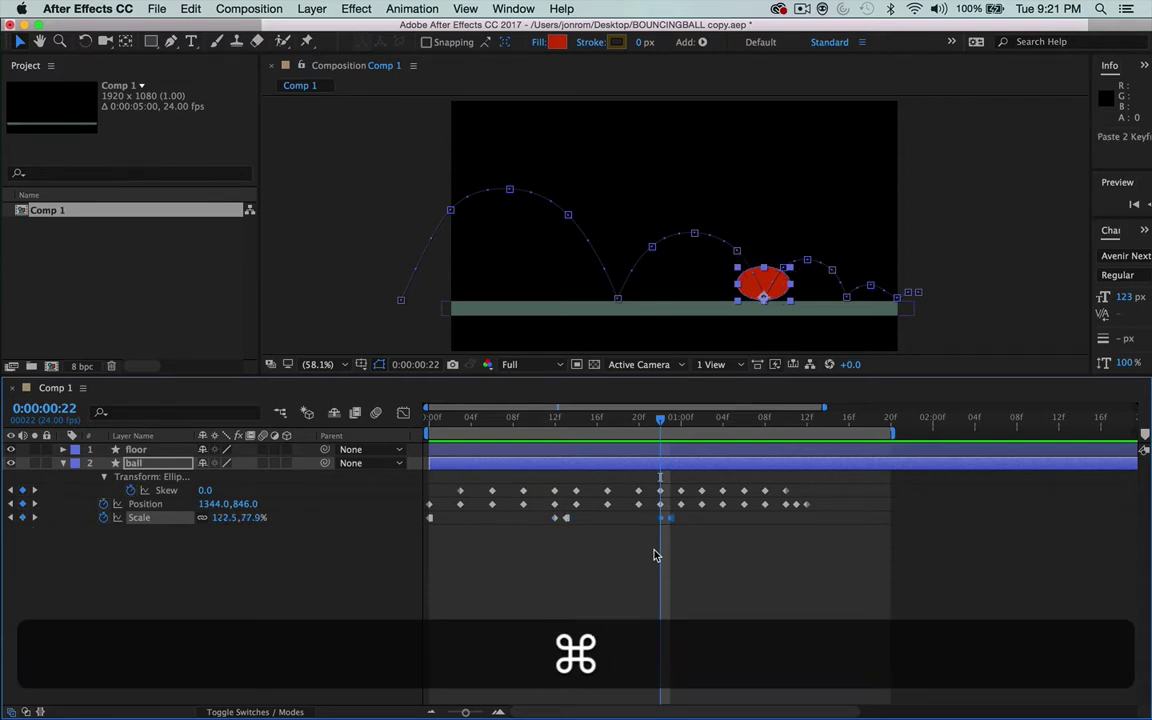
# Step: Scrub between 0:00:00:13 and 0:00:00:23, ending at 0:00:00:22, to examine the ball's shape around the second contact
pyautogui.click(567, 422)
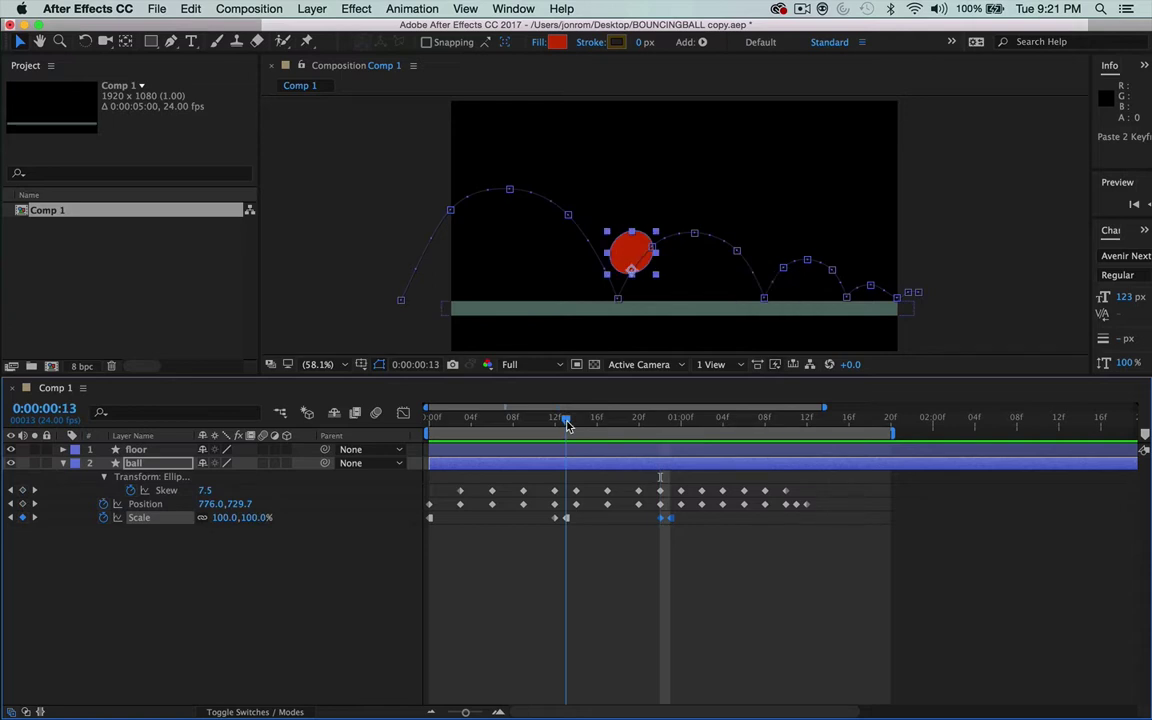
pyautogui.moveTo(567, 425); pyautogui.dragTo(659, 427)
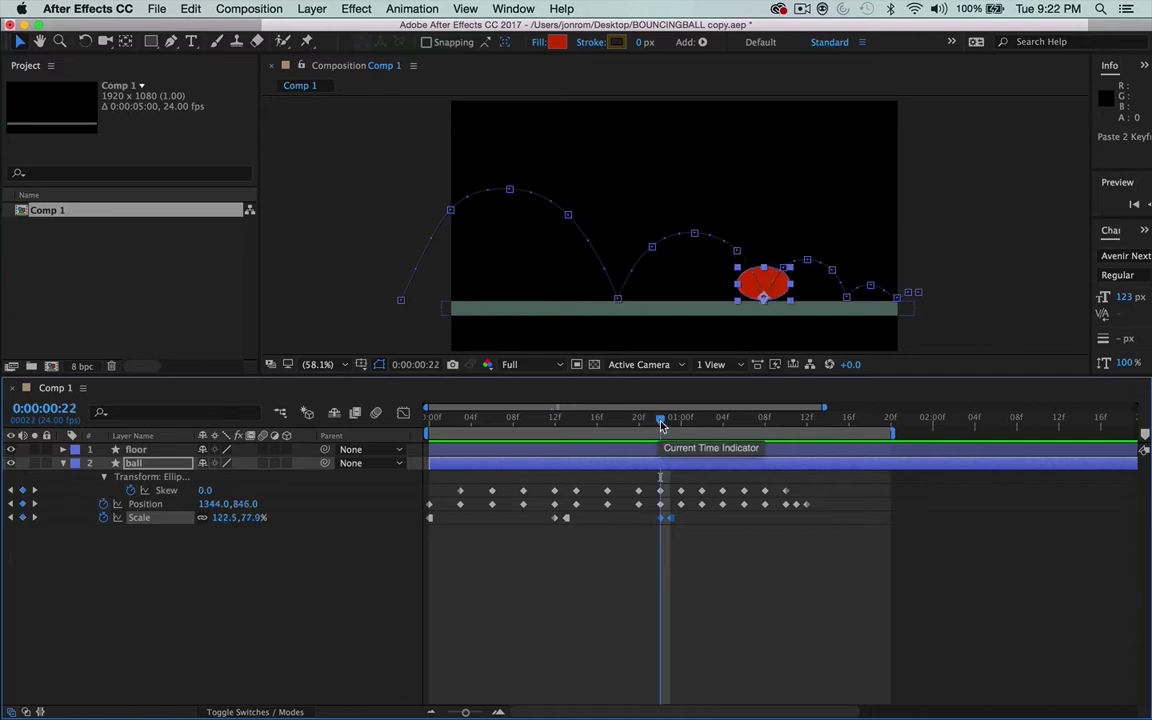
pyautogui.moveTo(664, 425)
pyautogui.mouseDown()
pyautogui.moveTo(681, 424)
pyautogui.moveTo(669, 420)
pyautogui.mouseUp()
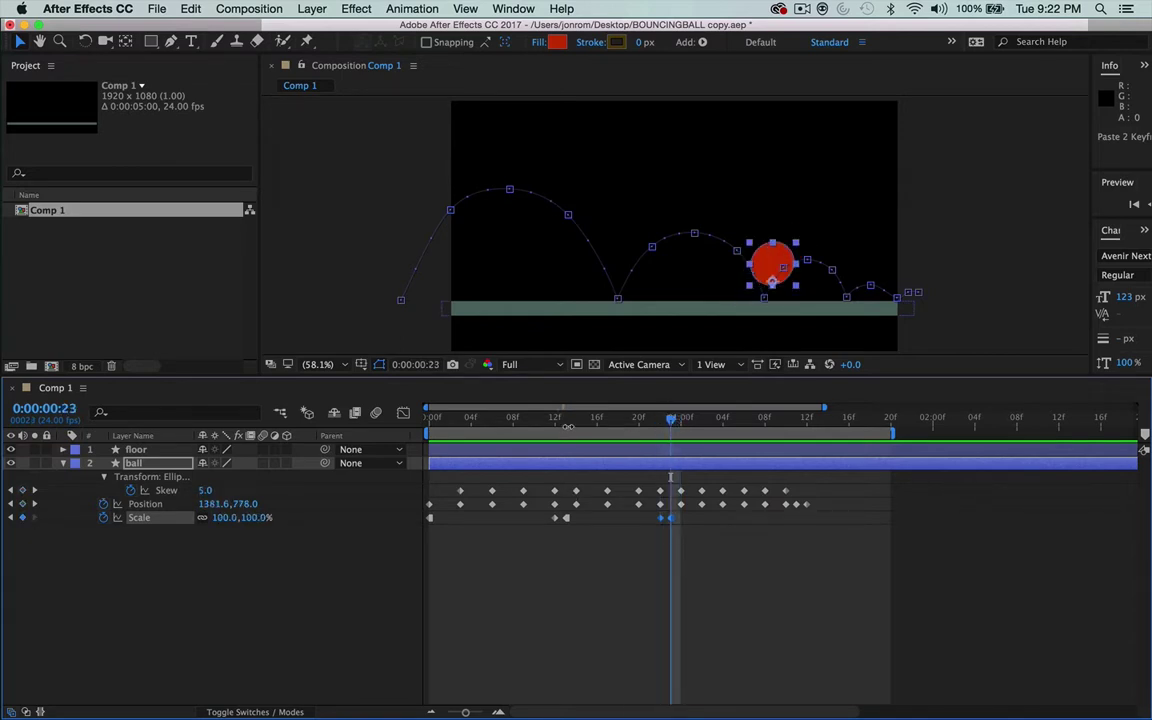
pyautogui.moveTo(565, 425); pyautogui.dragTo(663, 442)
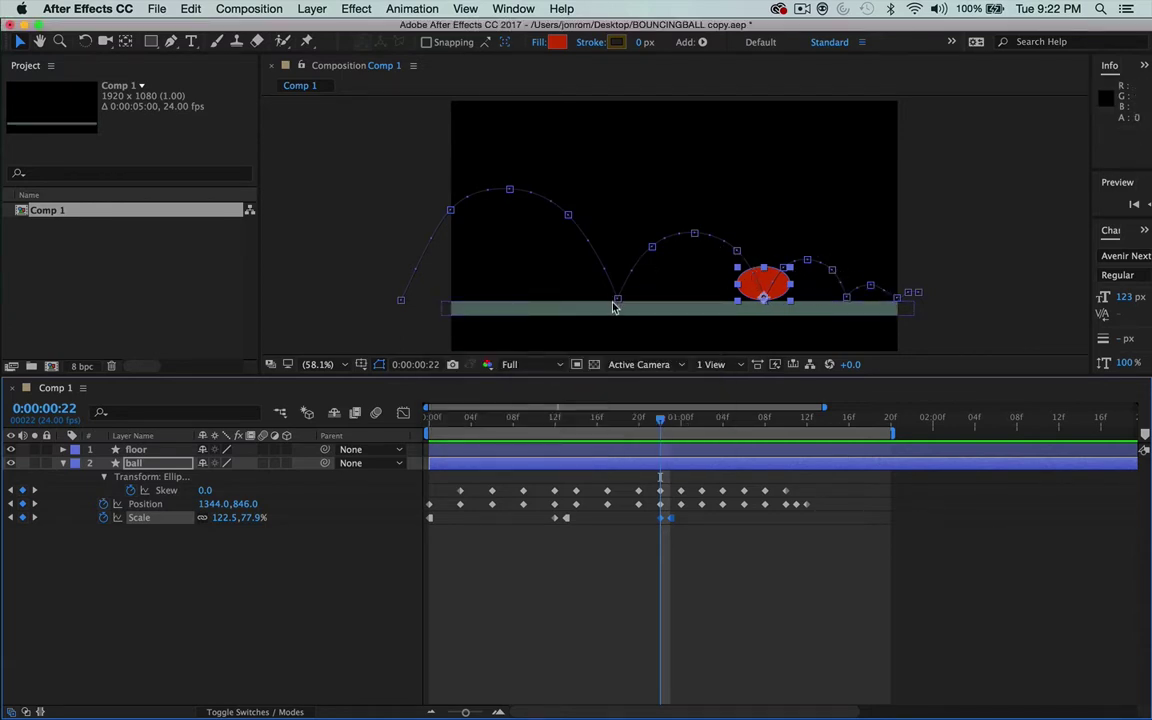
# Step: Select only the Scale keyframe at 0:00:00:22 and soften the second contact's squash to about 100.0, 83.9%
pyautogui.click(655, 535)
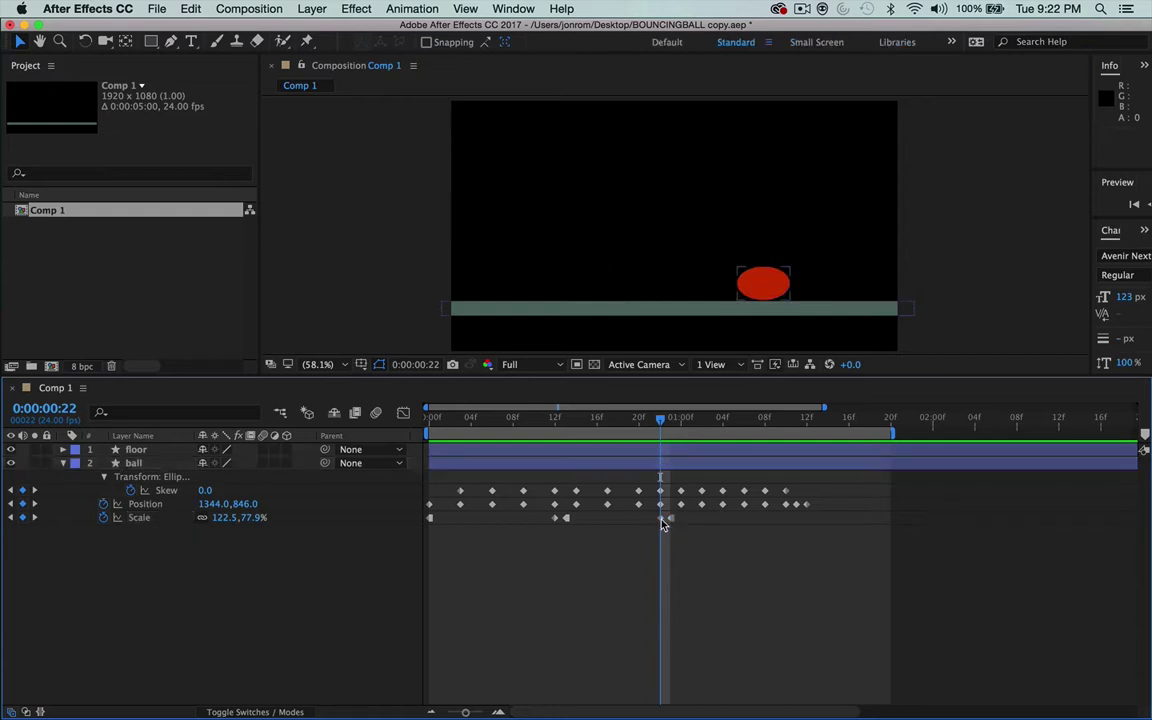
pyautogui.click(662, 520)
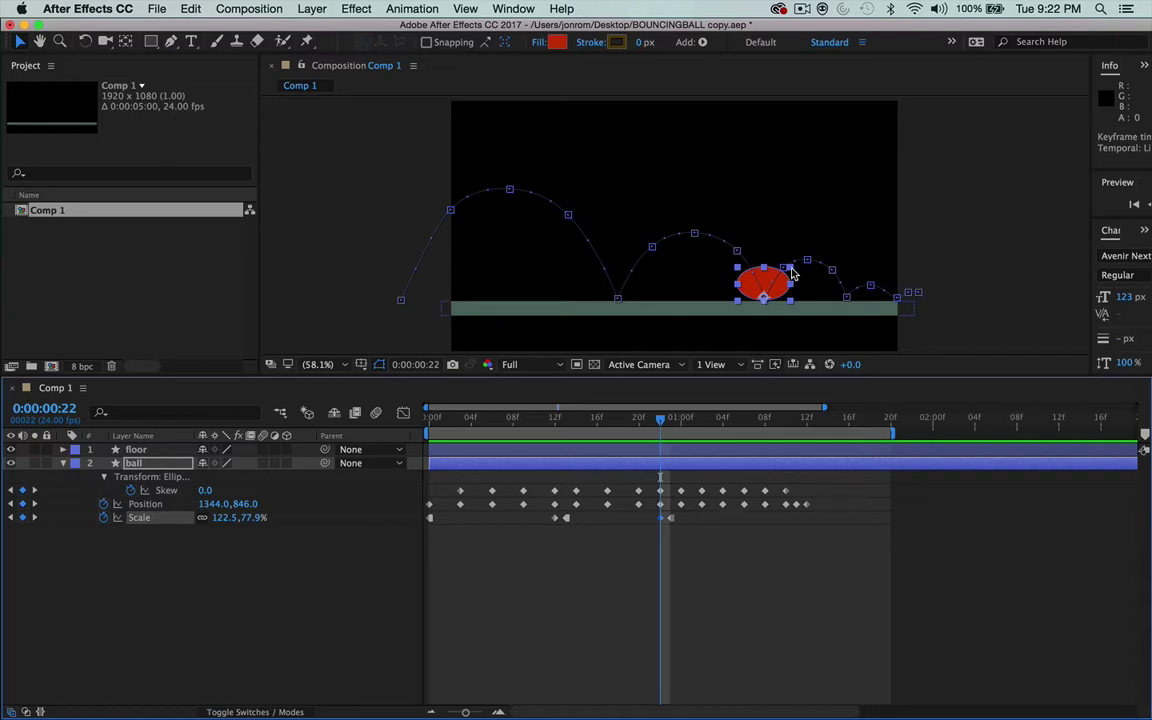
pyautogui.moveTo(791, 272); pyautogui.dragTo(788, 269)
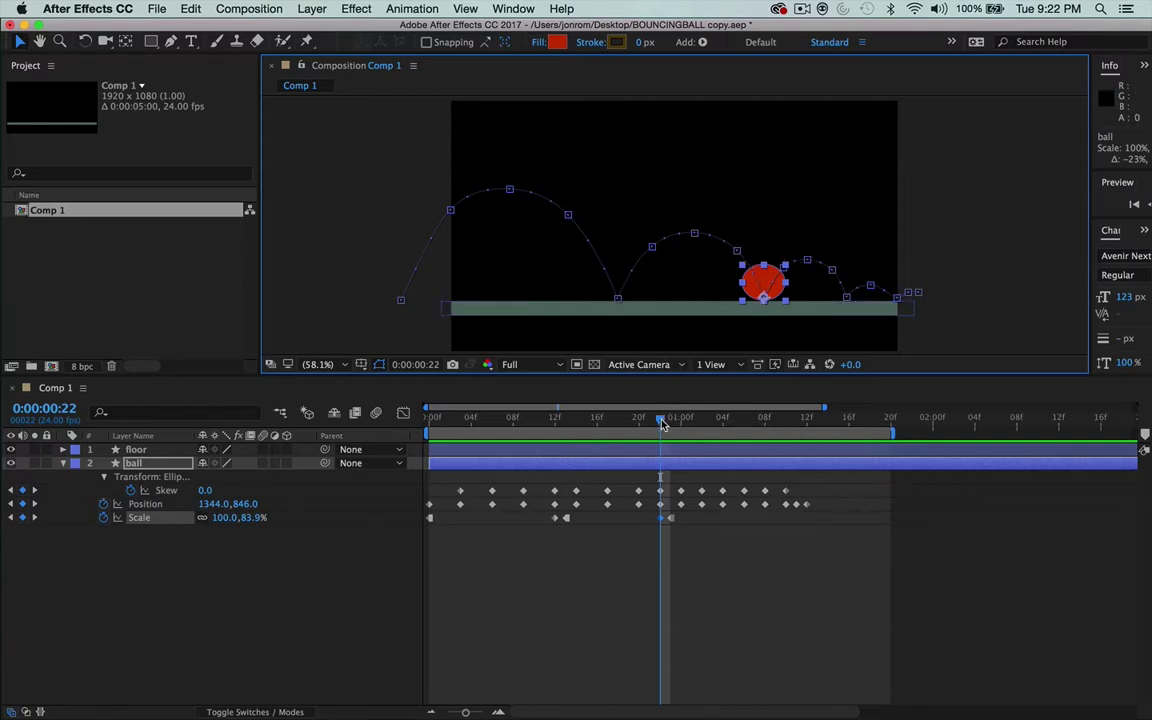
# Step: Preview the bounce animation to check the squash at the first two floor contacts, stopping at 0:00:01:01
pyautogui.moveTo(661, 424); pyautogui.dragTo(744, 458)
pyautogui.moveTo(745, 378); pyautogui.dragTo(511, 532)
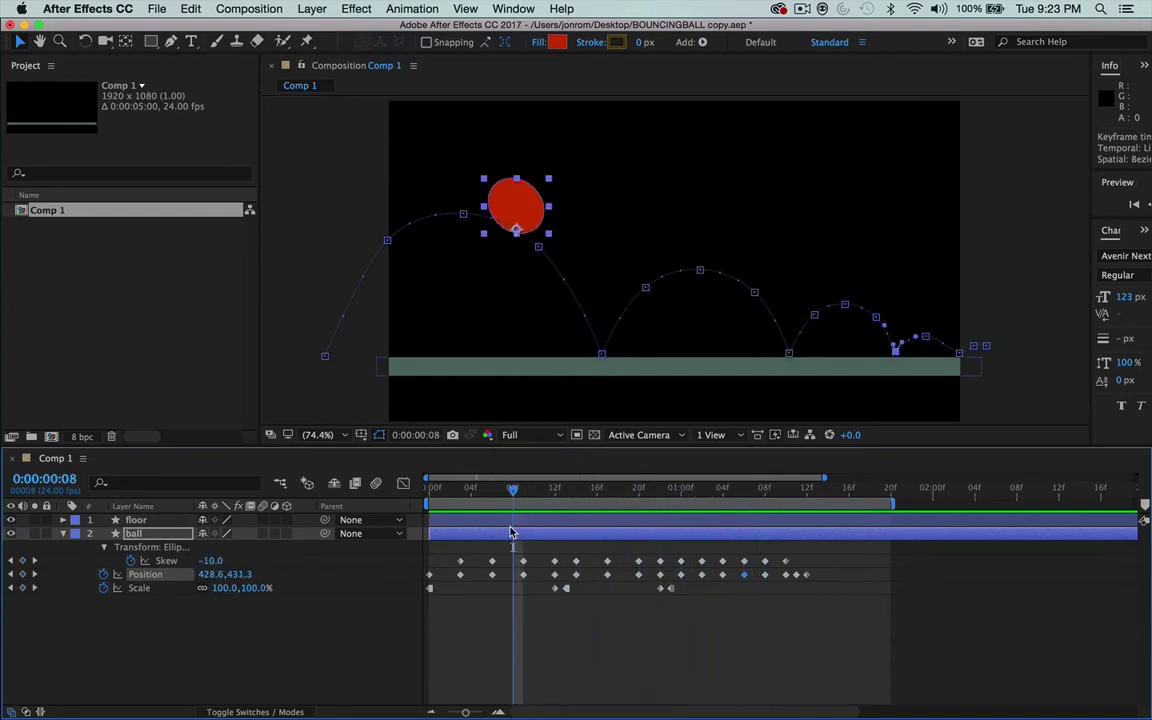
pyautogui.hotkey('ctrl', '0')
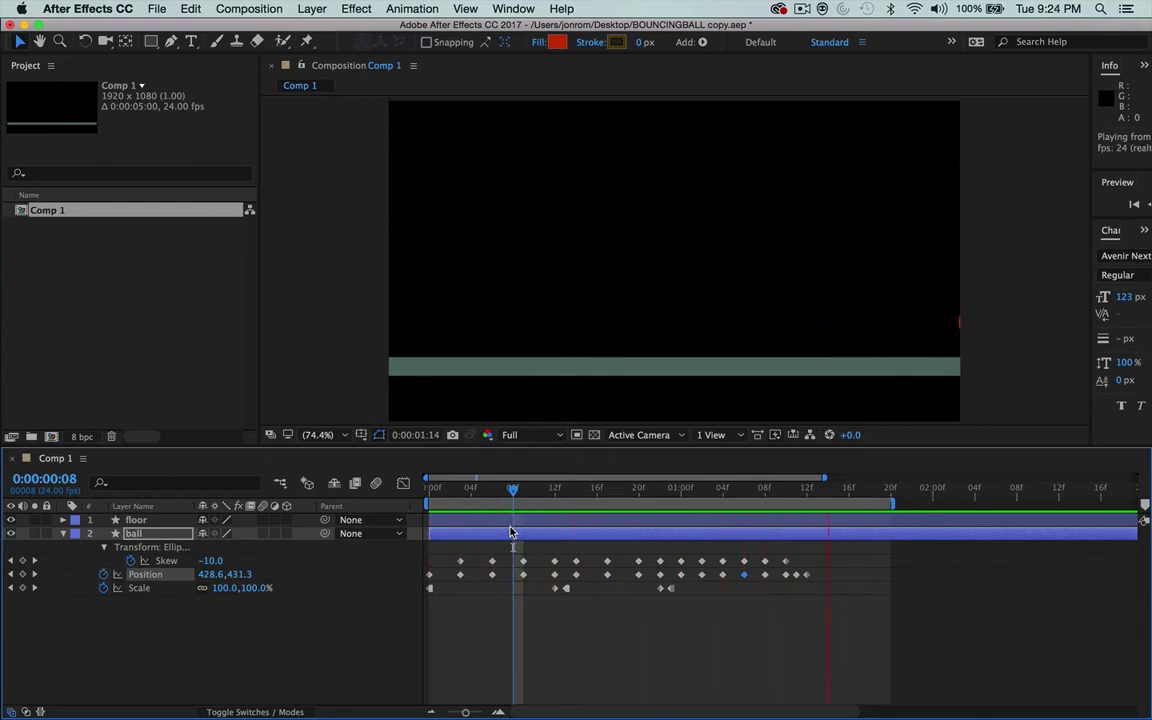
pyautogui.press('space')
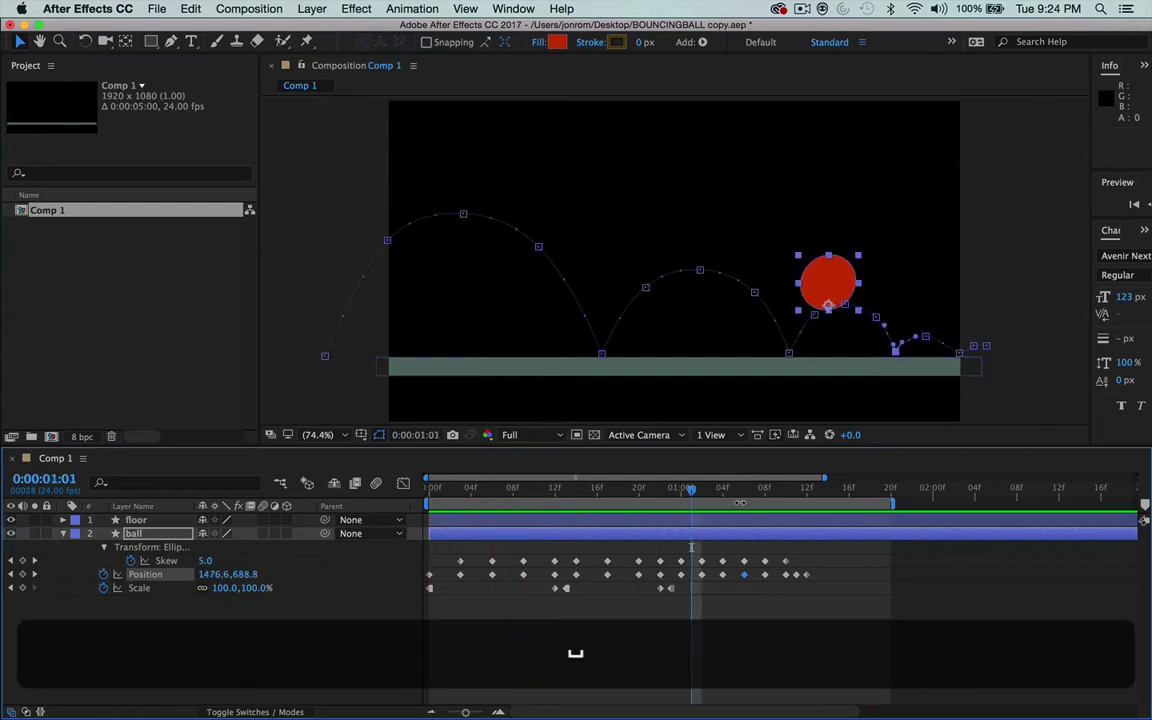
# Step: Copy the Scale keyframes at 0:00:00:22 and 0:00:00:23 and paste them at the third floor contact, 0:00:01:06
pyautogui.moveTo(691, 490); pyautogui.dragTo(745, 505)
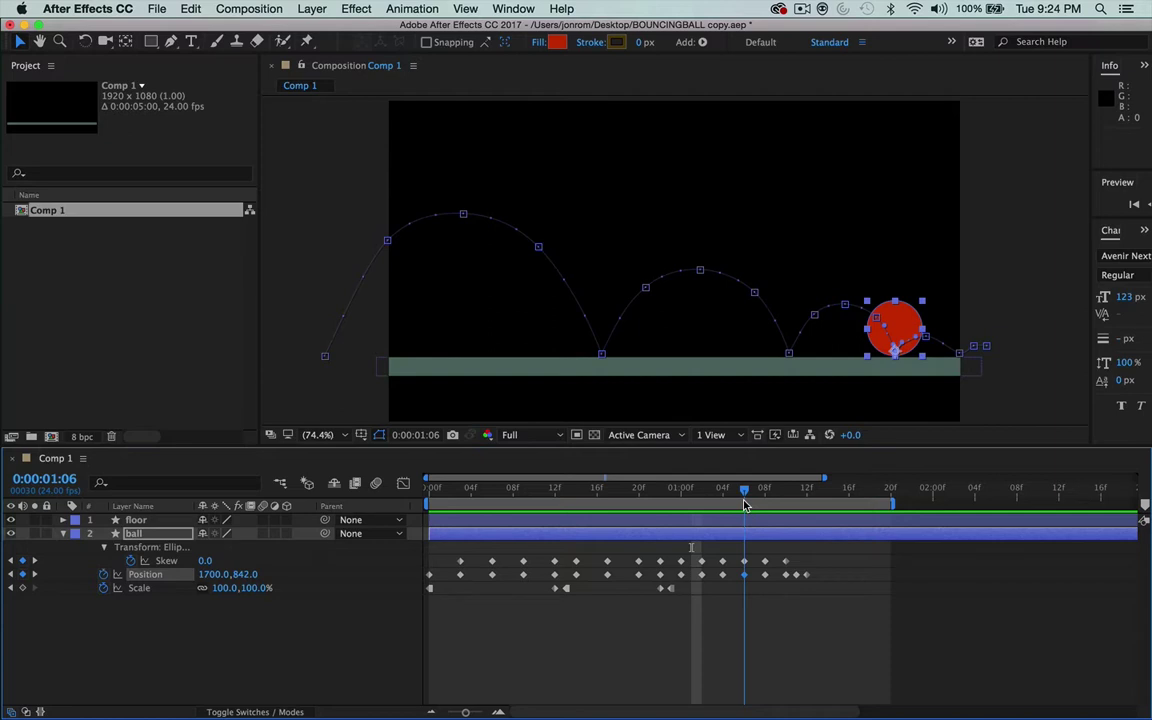
pyautogui.click(758, 608)
pyautogui.click(805, 297)
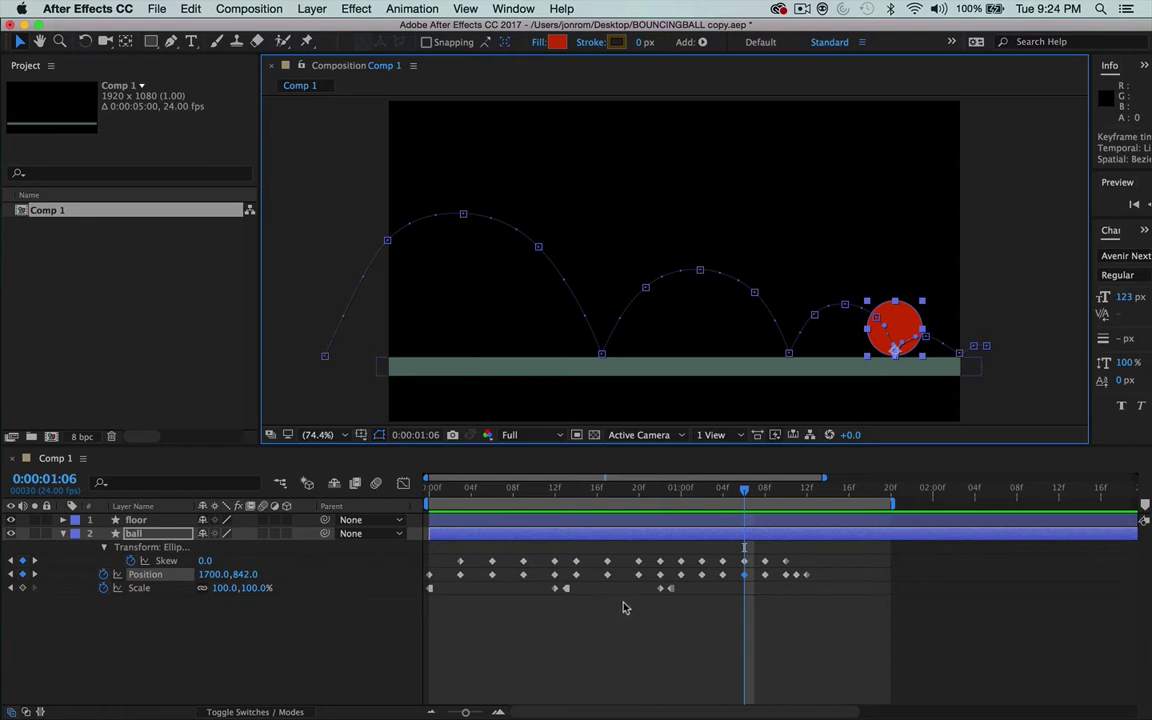
pyautogui.moveTo(650, 590); pyautogui.dragTo(686, 602)
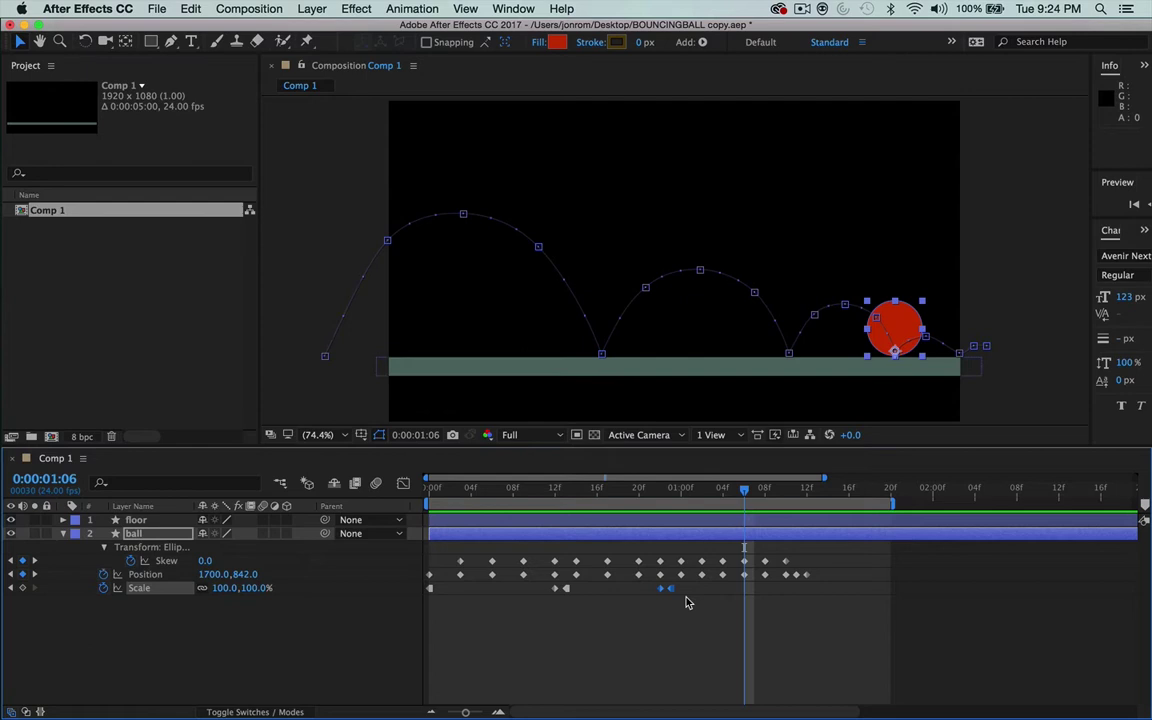
pyautogui.press('super+c')
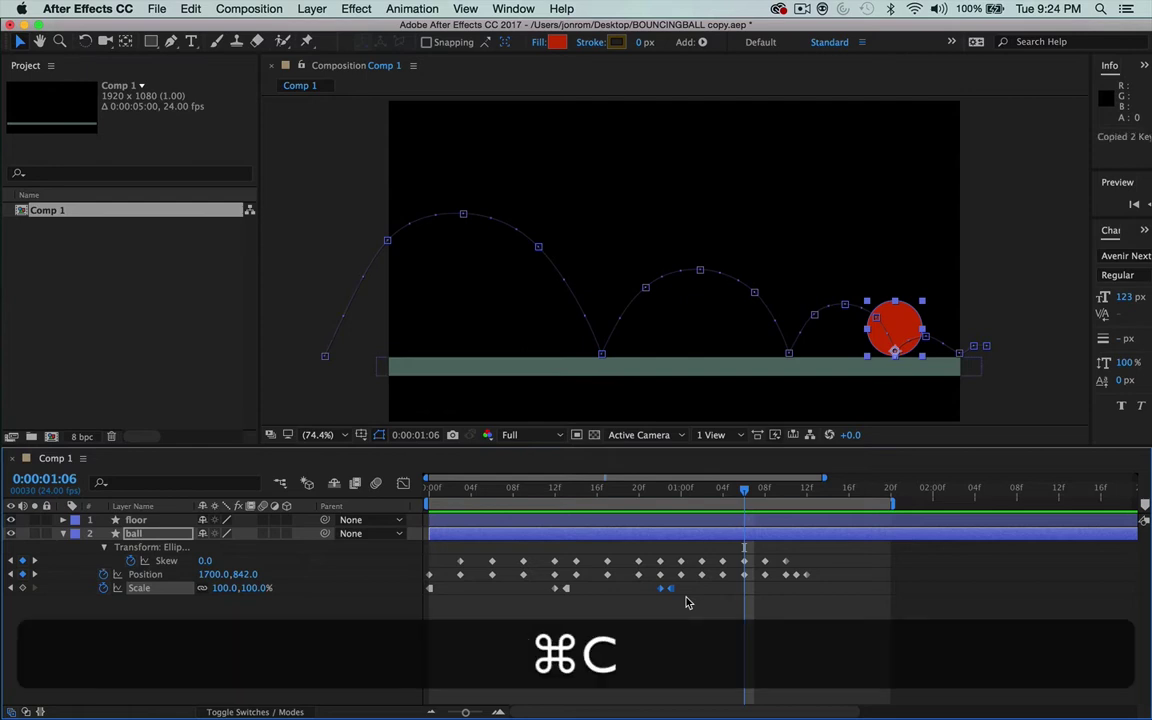
pyautogui.press('super+v')
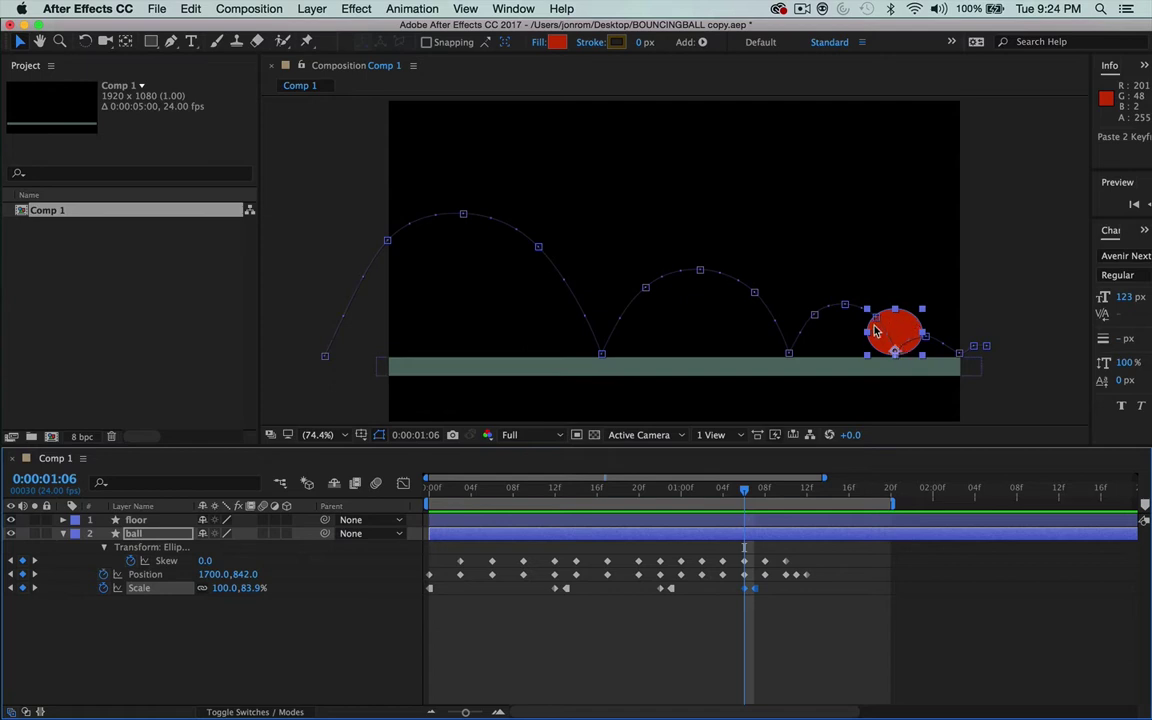
# Step: Select only the Scale keyframe at 0:00:01:06 and resize the ball for a slighter squash of about 97.1, 88.6%
pyautogui.click(745, 606)
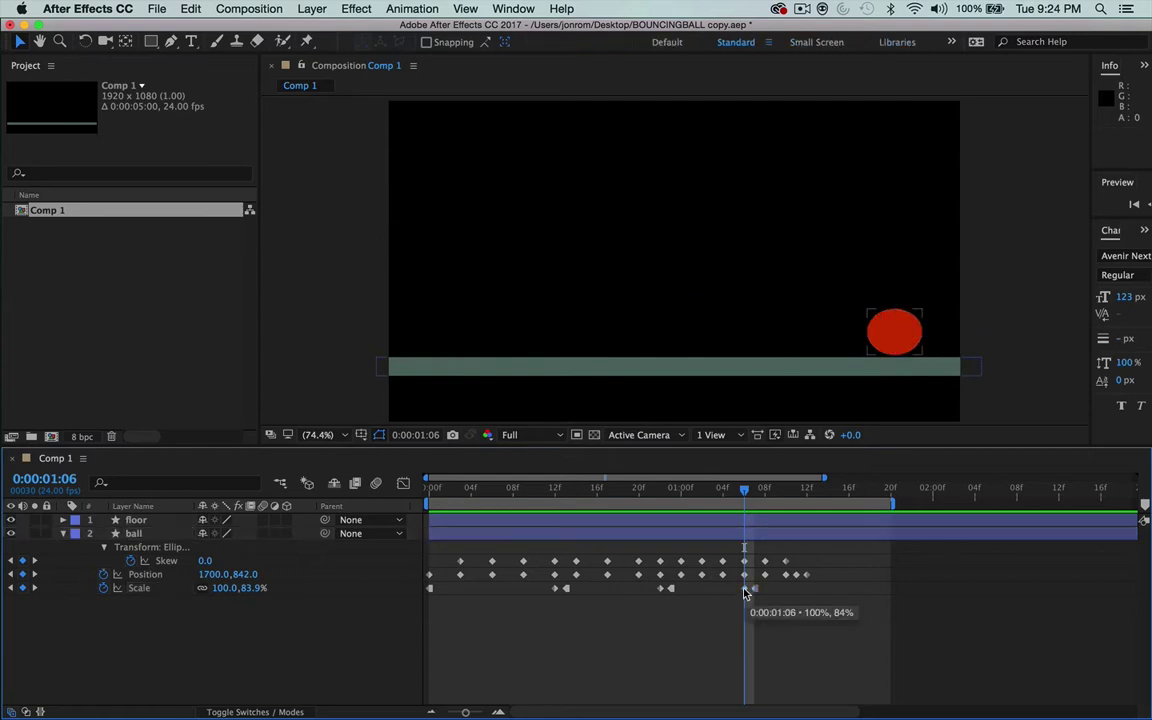
pyautogui.click(745, 591)
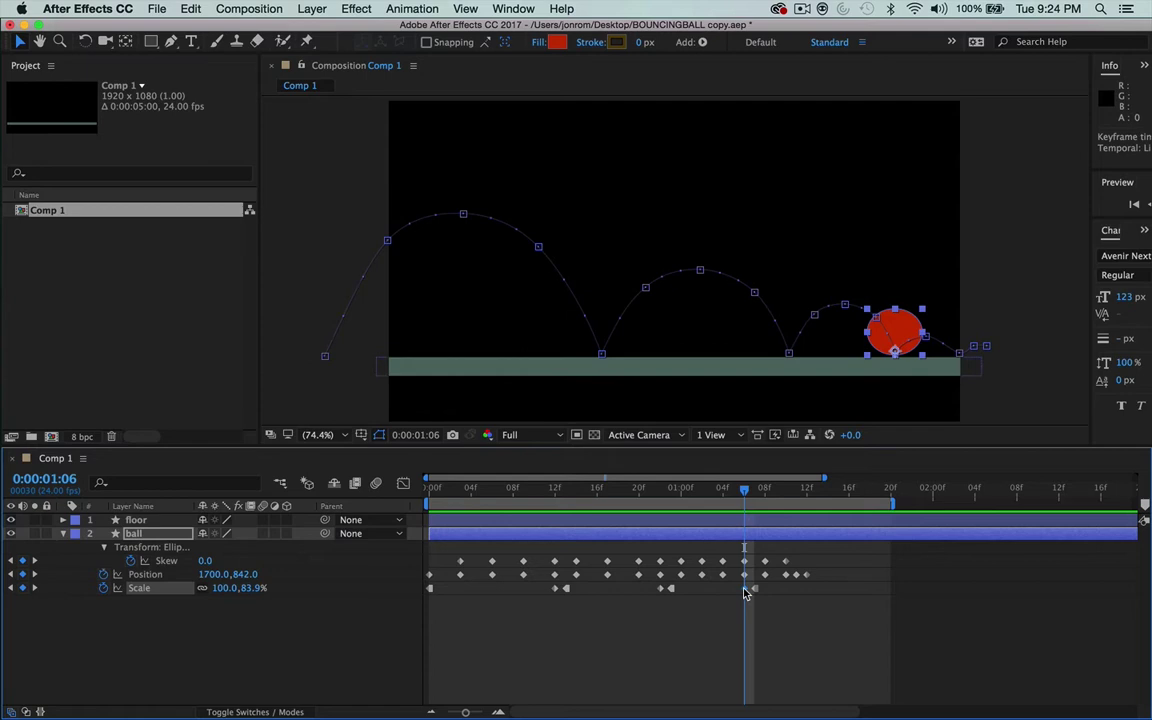
pyautogui.click(748, 589)
pyautogui.moveTo(921, 309); pyautogui.dragTo(922, 311)
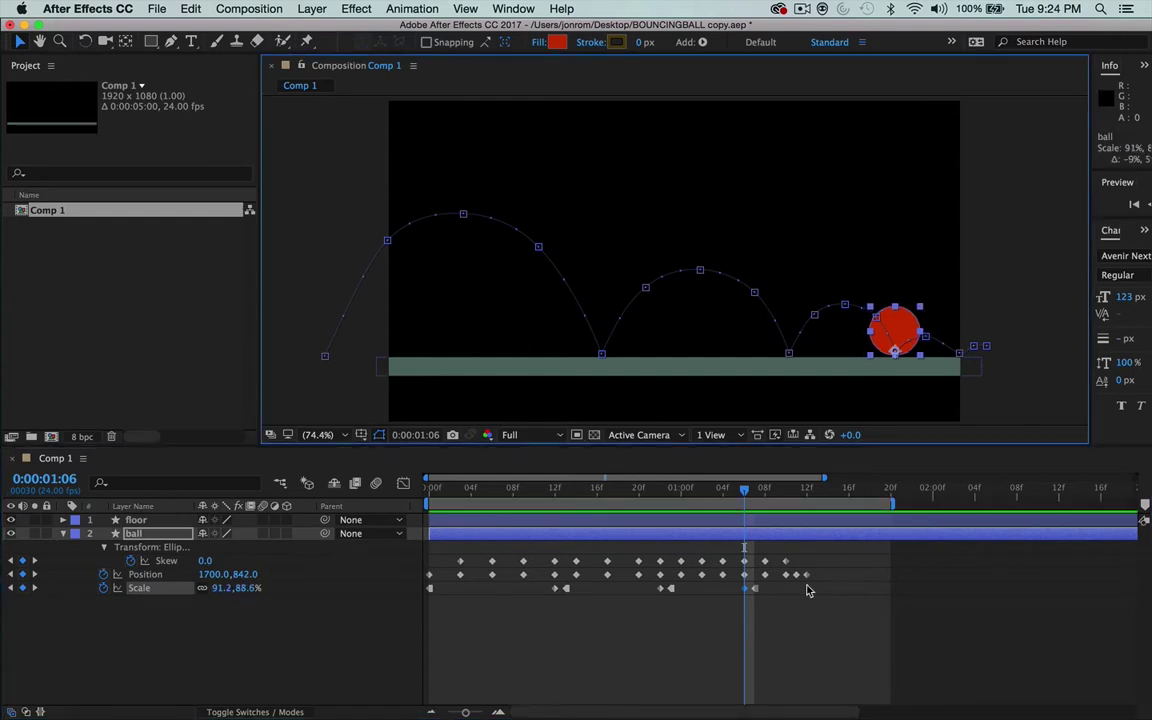
pyautogui.moveTo(745, 490)
pyautogui.mouseDown()
pyautogui.moveTo(764, 494)
pyautogui.moveTo(722, 497)
pyautogui.moveTo(751, 500)
pyautogui.mouseUp()
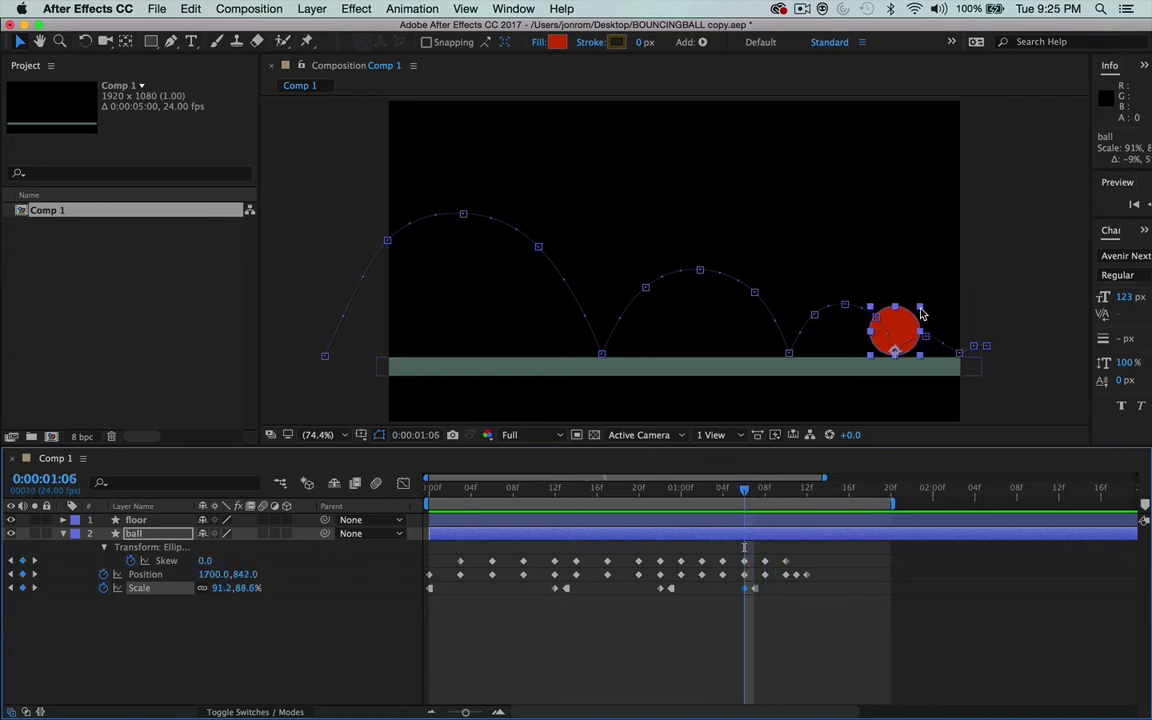
pyautogui.moveTo(921, 308); pyautogui.dragTo(923, 314)
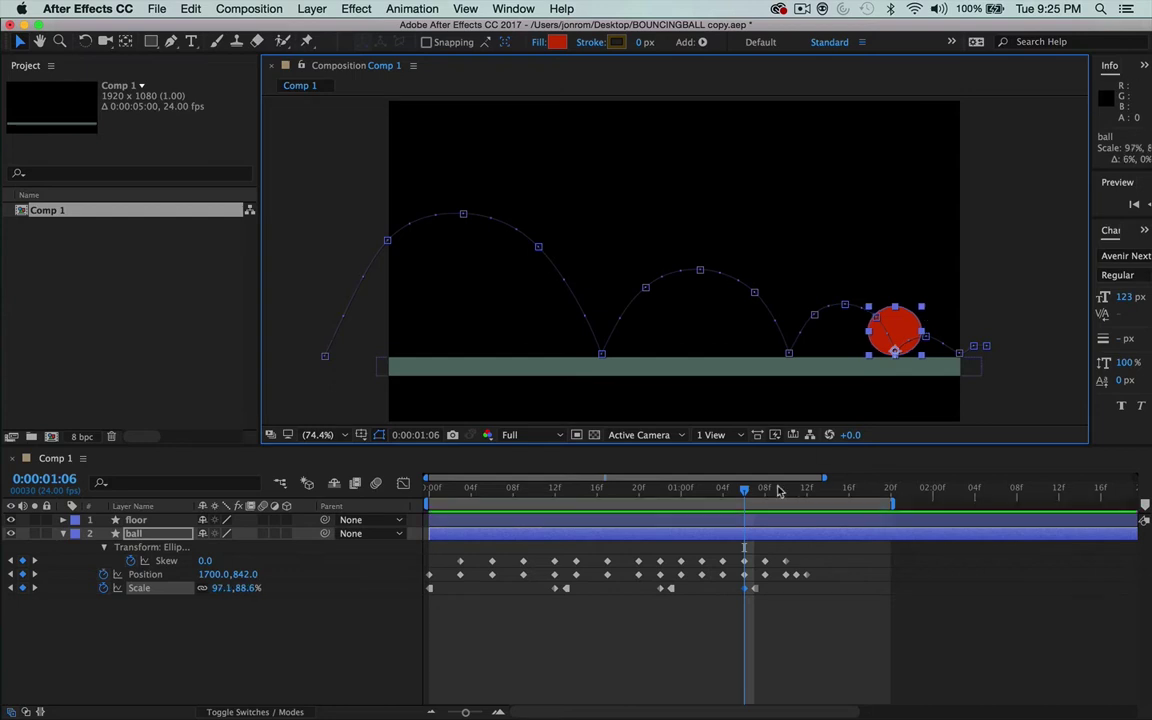
# Step: Return to 0:00:00:03 and preview the animation to check the squash at all three contacts, stopping at 0:00:01:02
pyautogui.moveTo(712, 488); pyautogui.dragTo(463, 492)
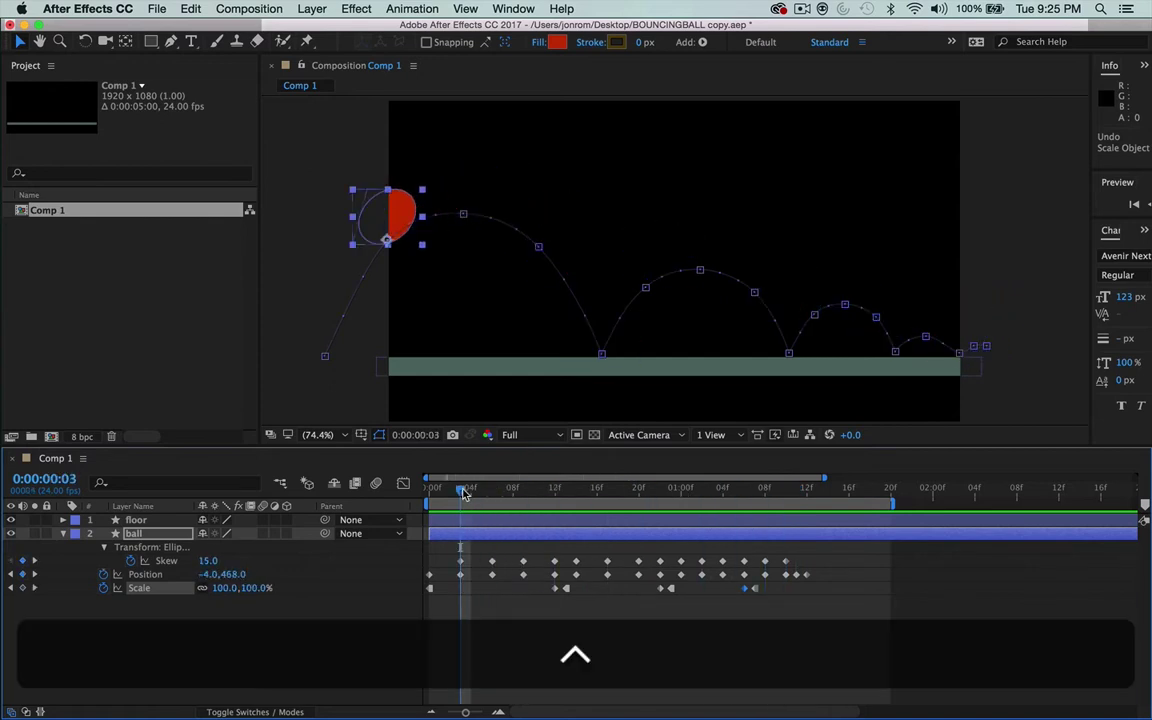
pyautogui.hotkey('ctrl', '0')
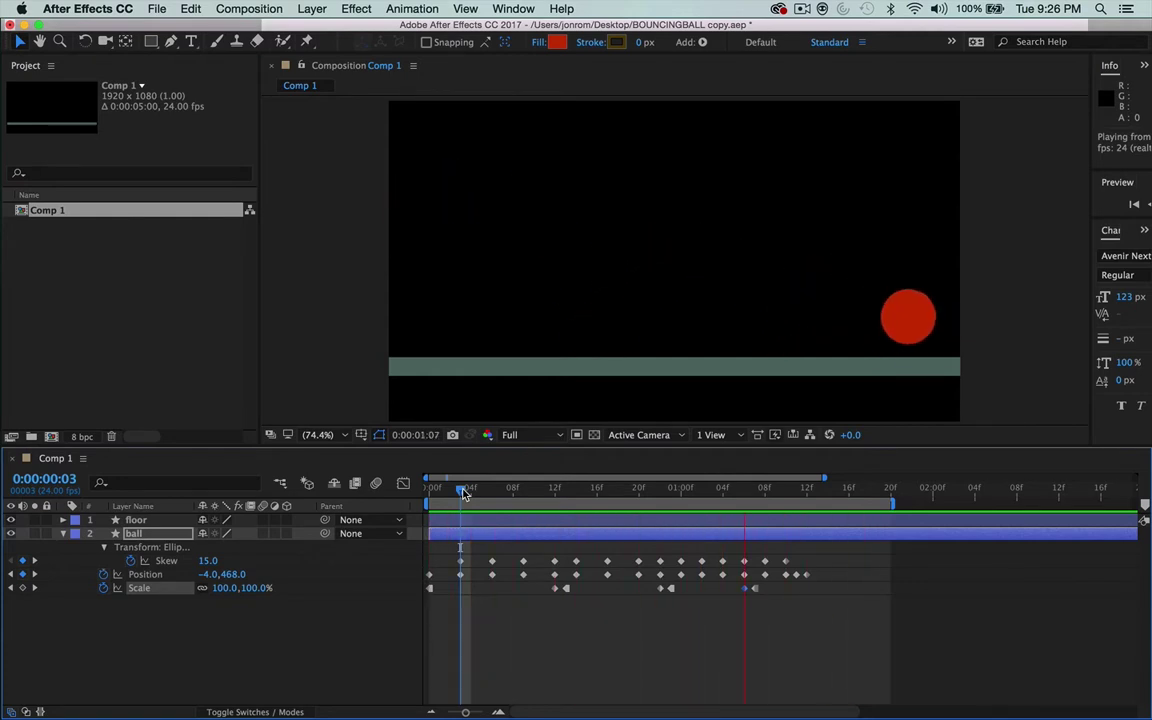
pyautogui.press('space')
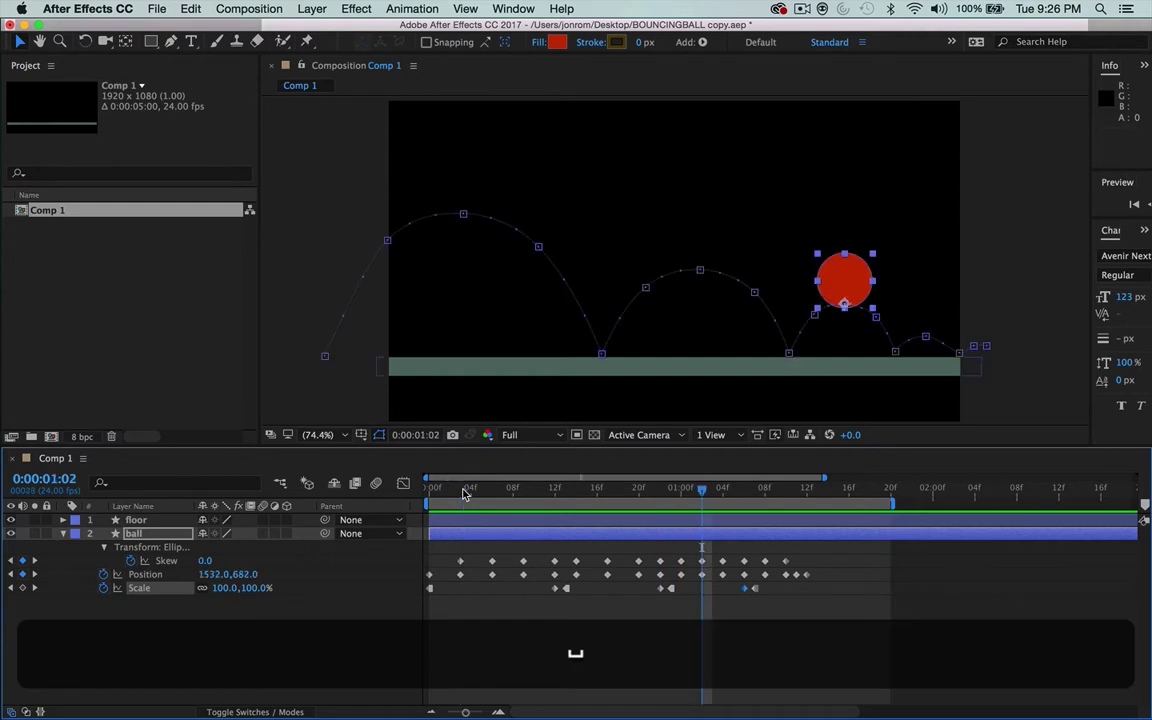
# Step: Save the project and import the boing.mp4 sound file from the Desktop
pyautogui.press('super+s')
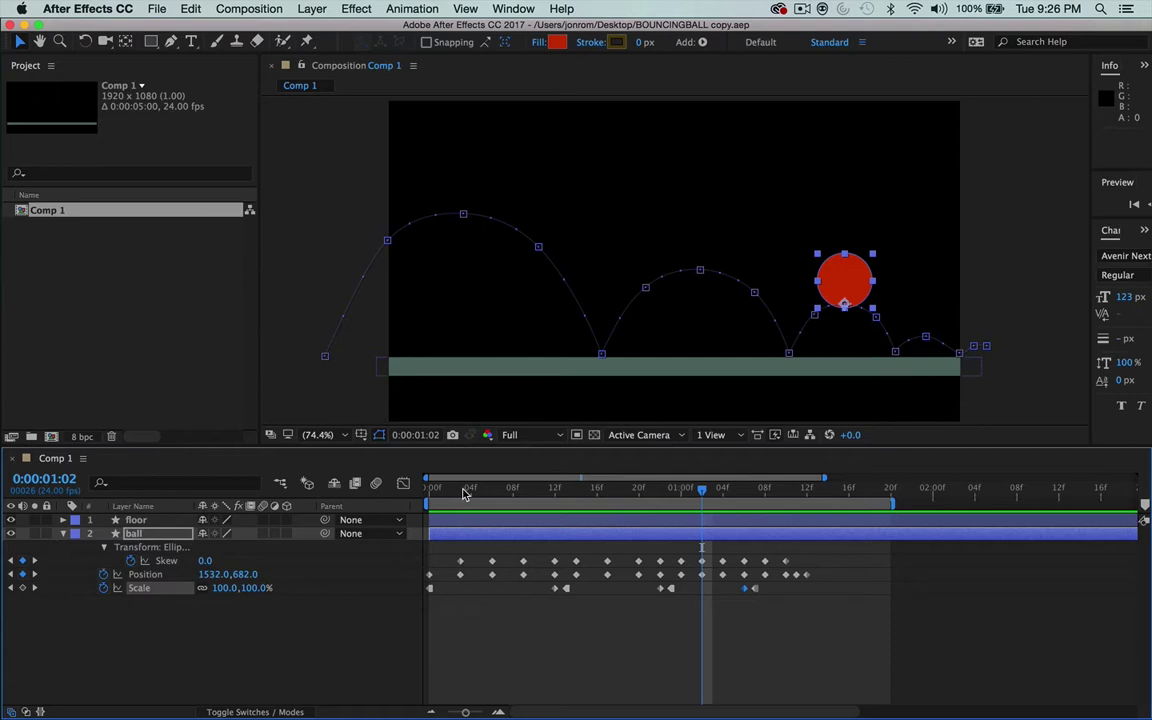
pyautogui.click(157, 9)
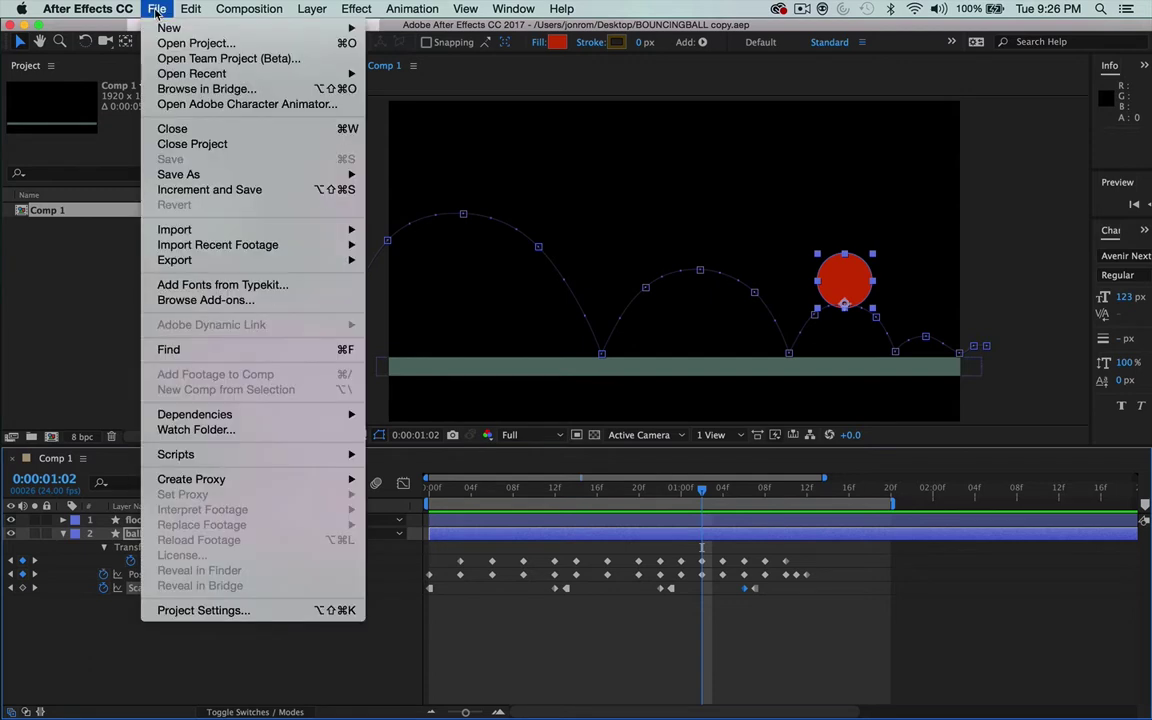
pyautogui.moveTo(210, 237)
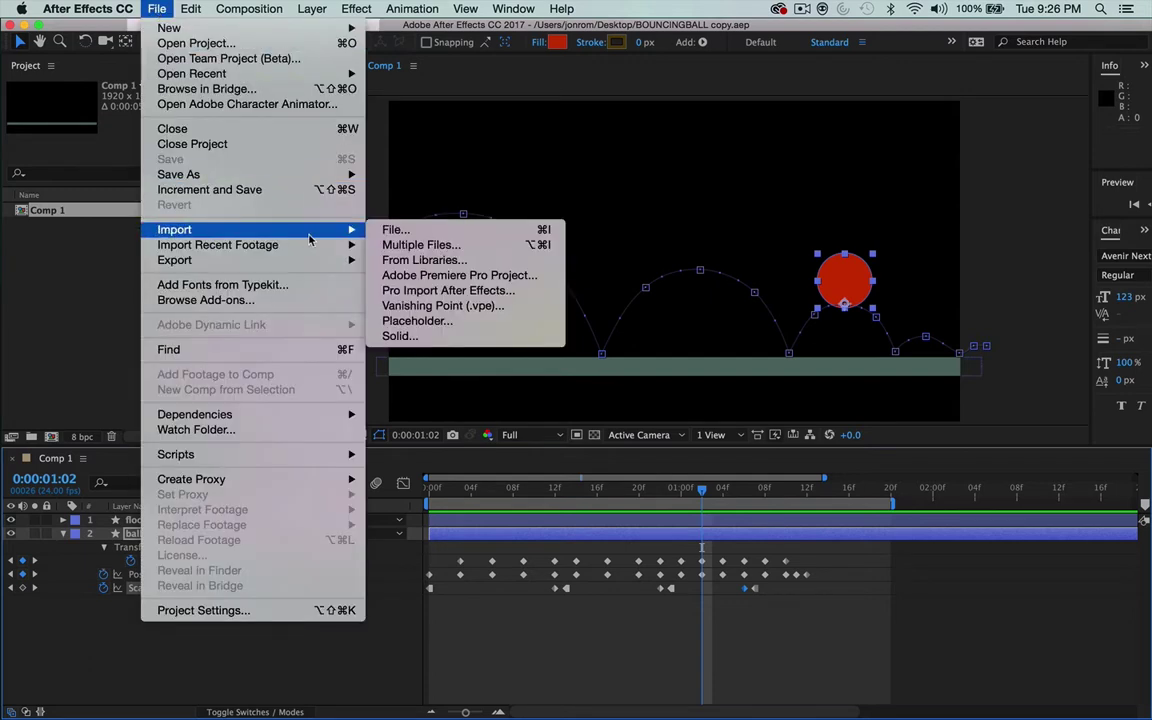
pyautogui.click(412, 234)
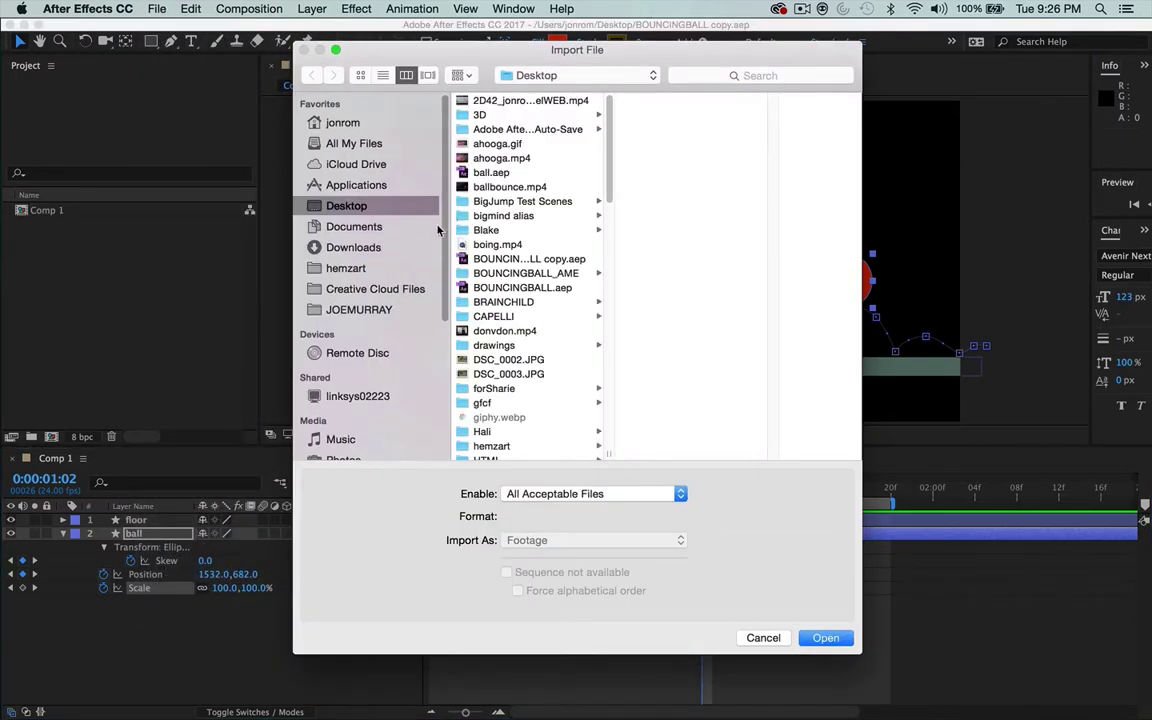
pyautogui.click(513, 246)
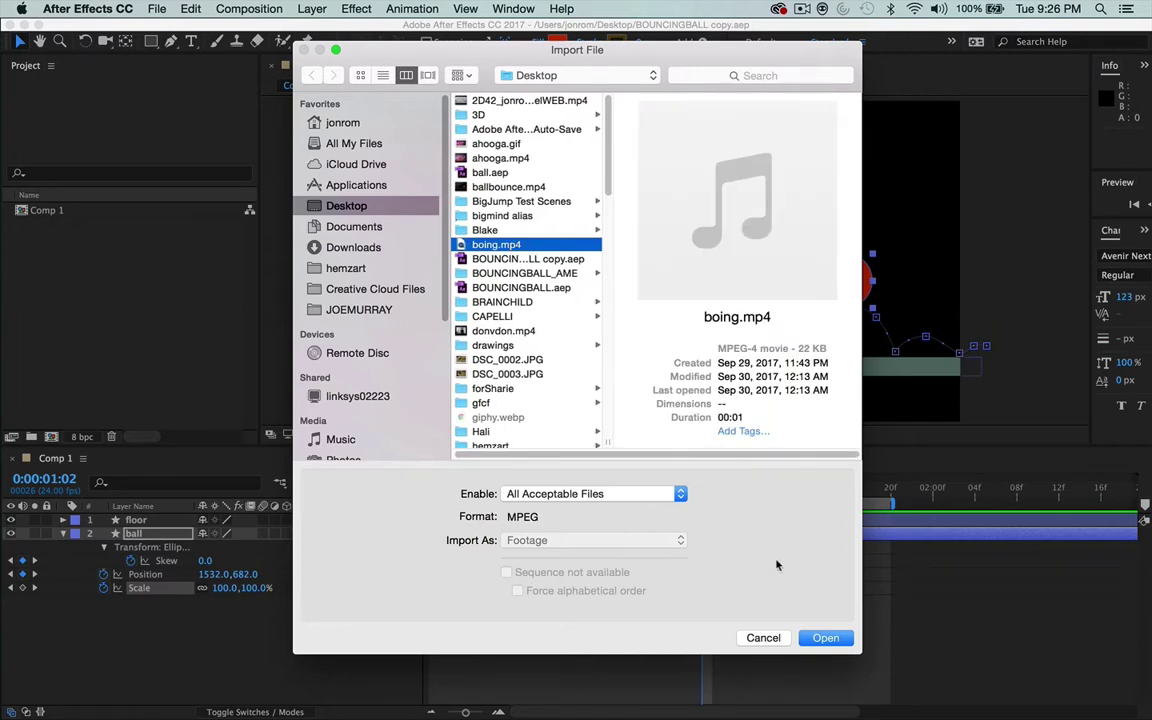
pyautogui.click(823, 638)
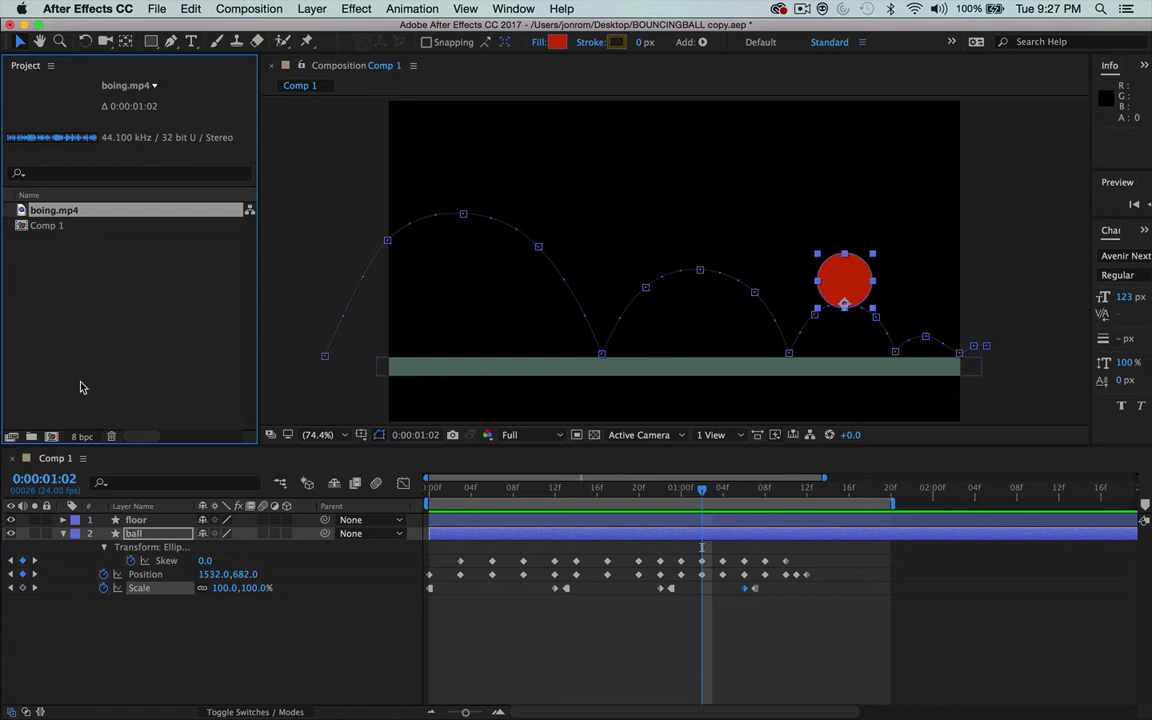
# Step: Create a project folder named soundFX, move boing.mp4 into it and expand the folder
pyautogui.click(33, 438)
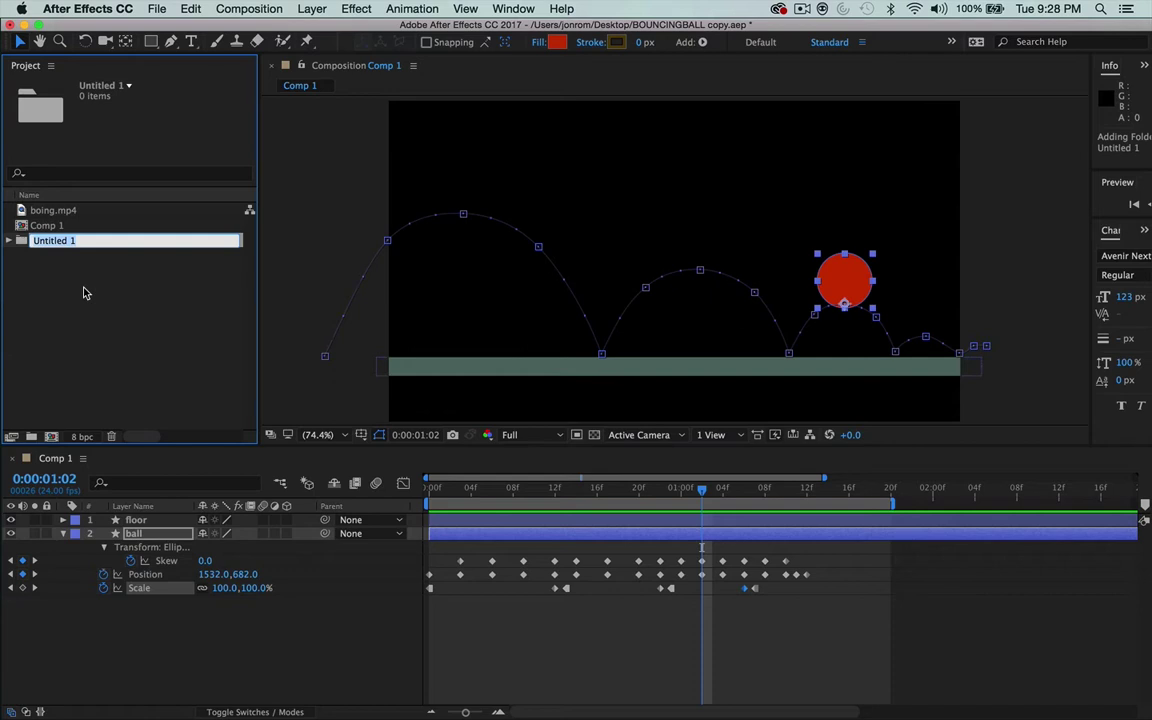
pyautogui.write('sound')
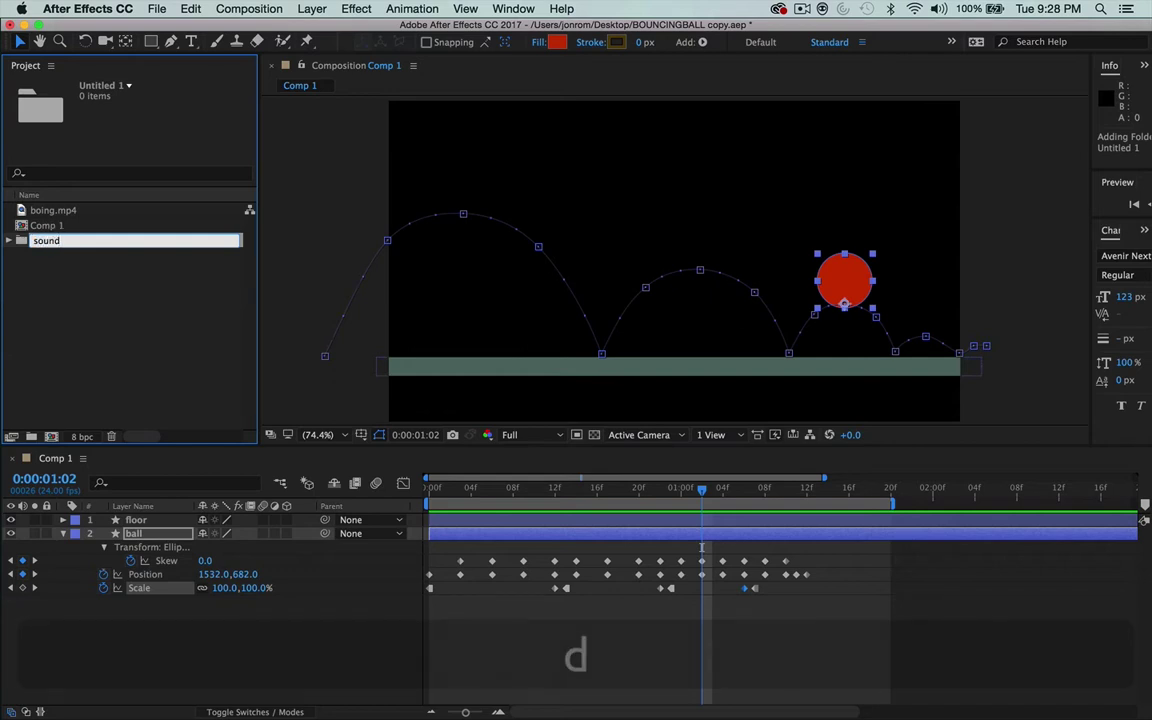
pyautogui.write('FX')
pyautogui.hotkey('shift', 'Return')
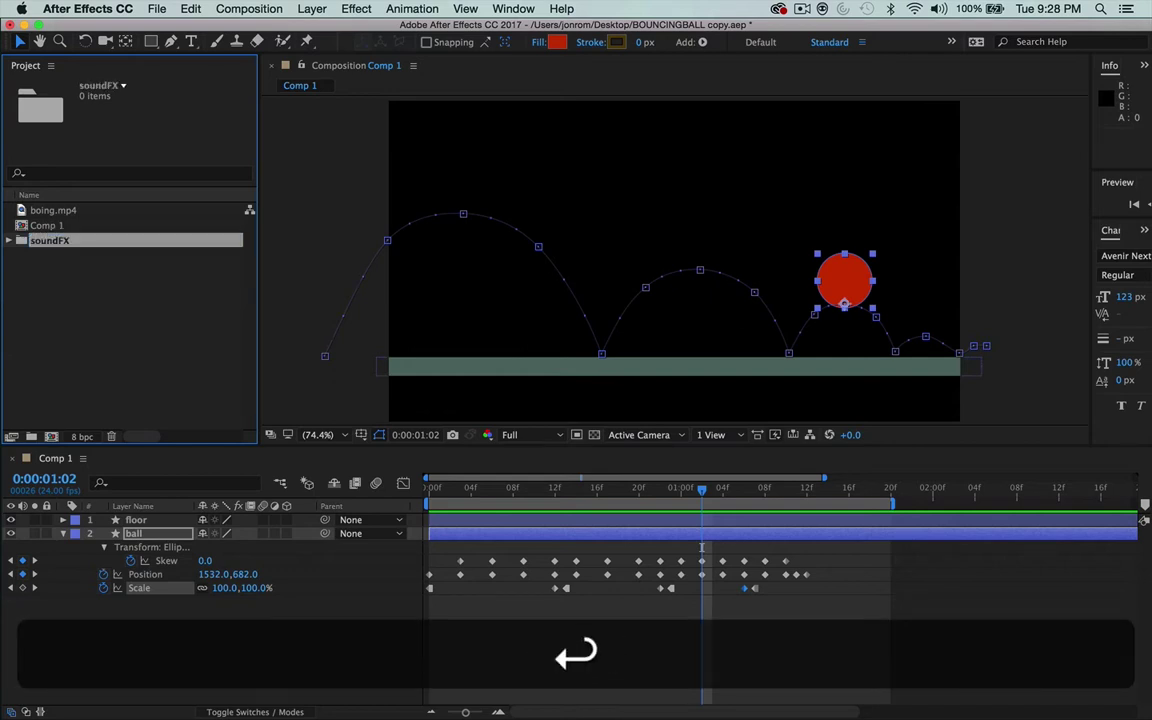
pyautogui.moveTo(57, 213); pyautogui.dragTo(58, 245)
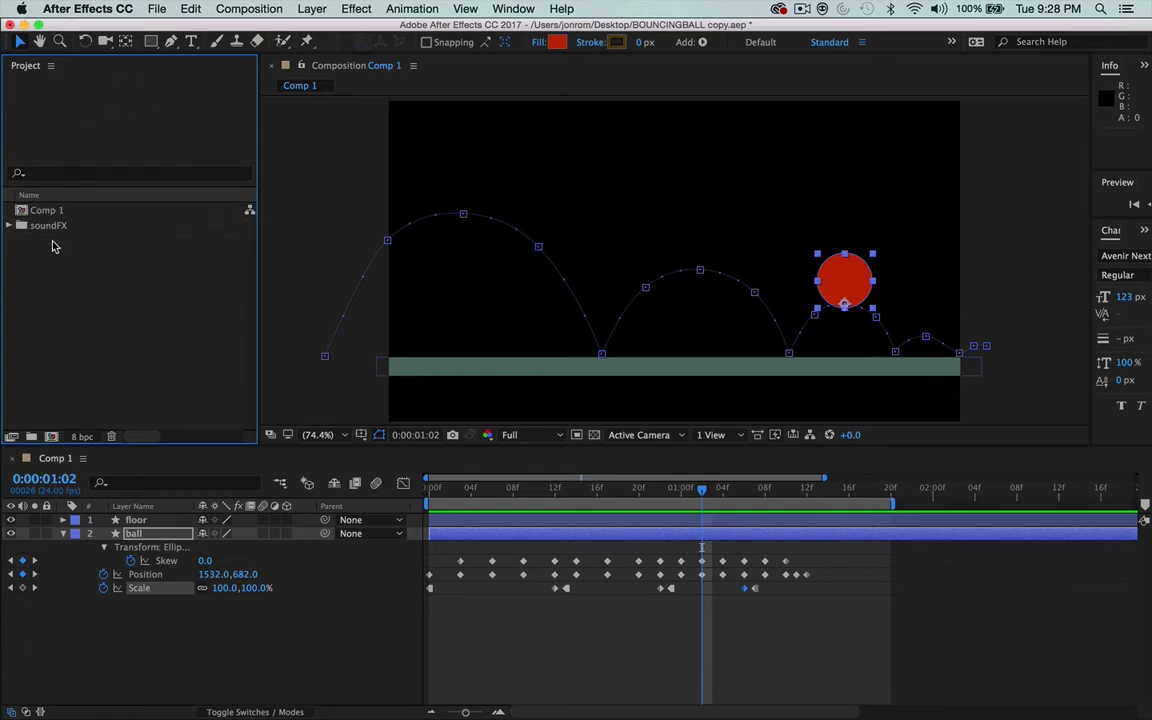
pyautogui.click(9, 225)
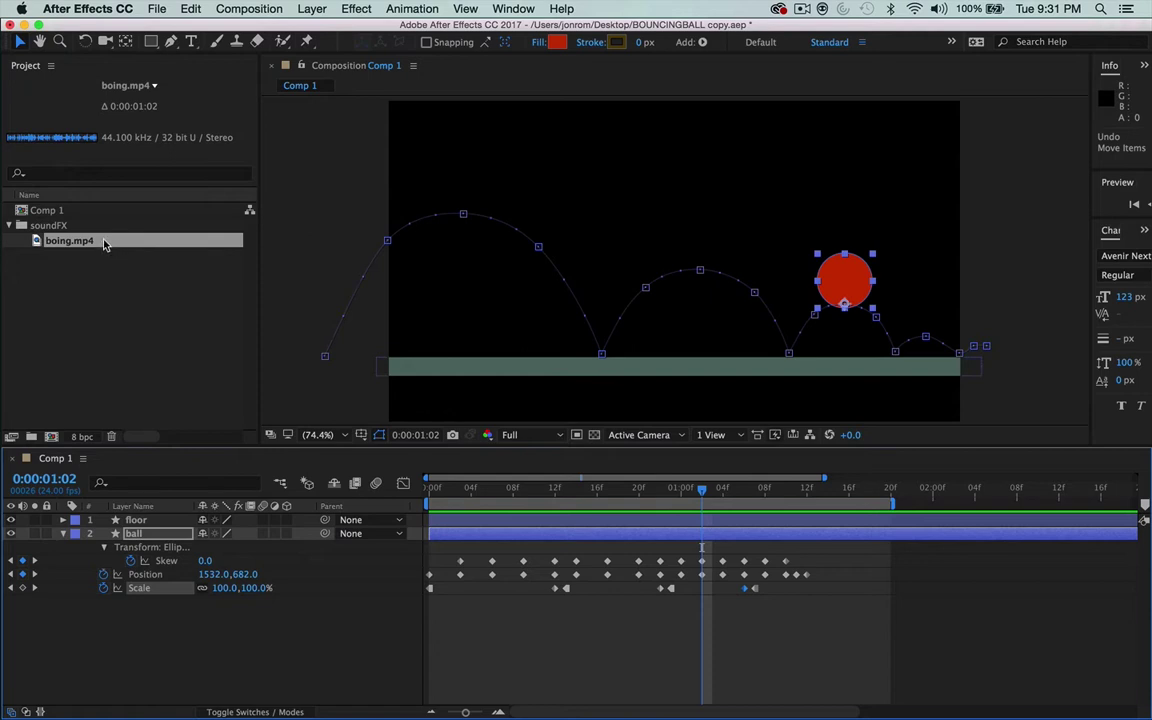
# Step: Add boing.mp4 to Comp 1 as the topmost layer, starting at the beginning of the composition
pyautogui.moveTo(104, 244); pyautogui.dragTo(465, 298)
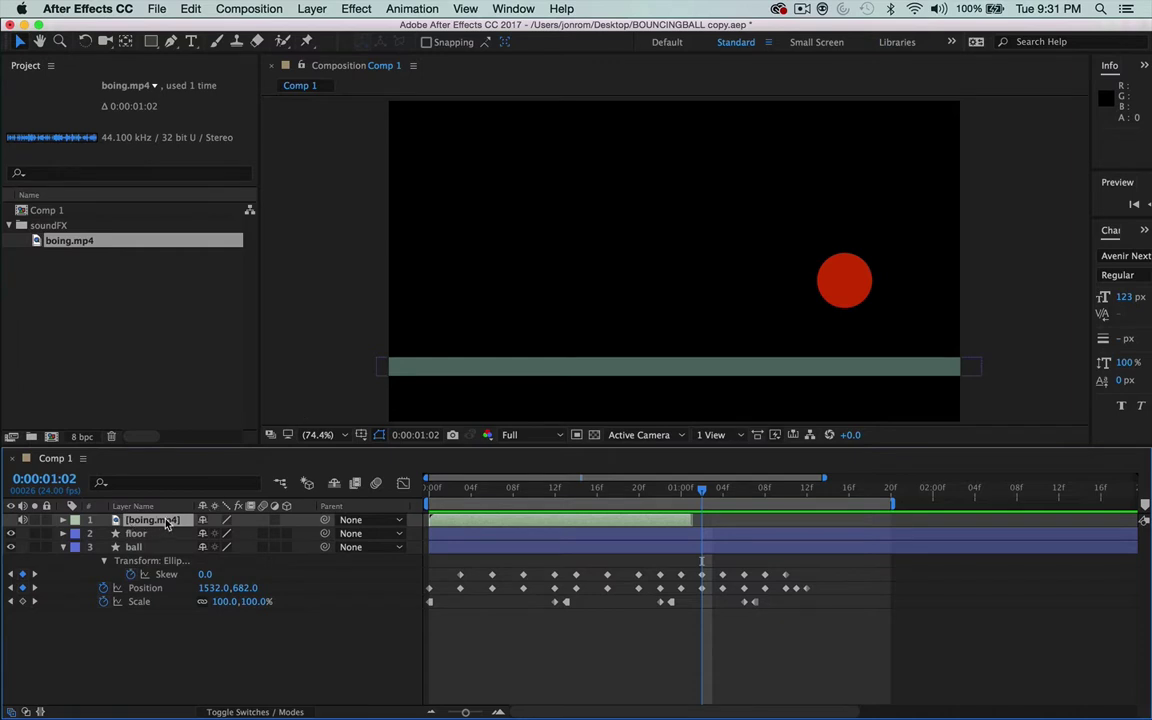
pyautogui.click(141, 534)
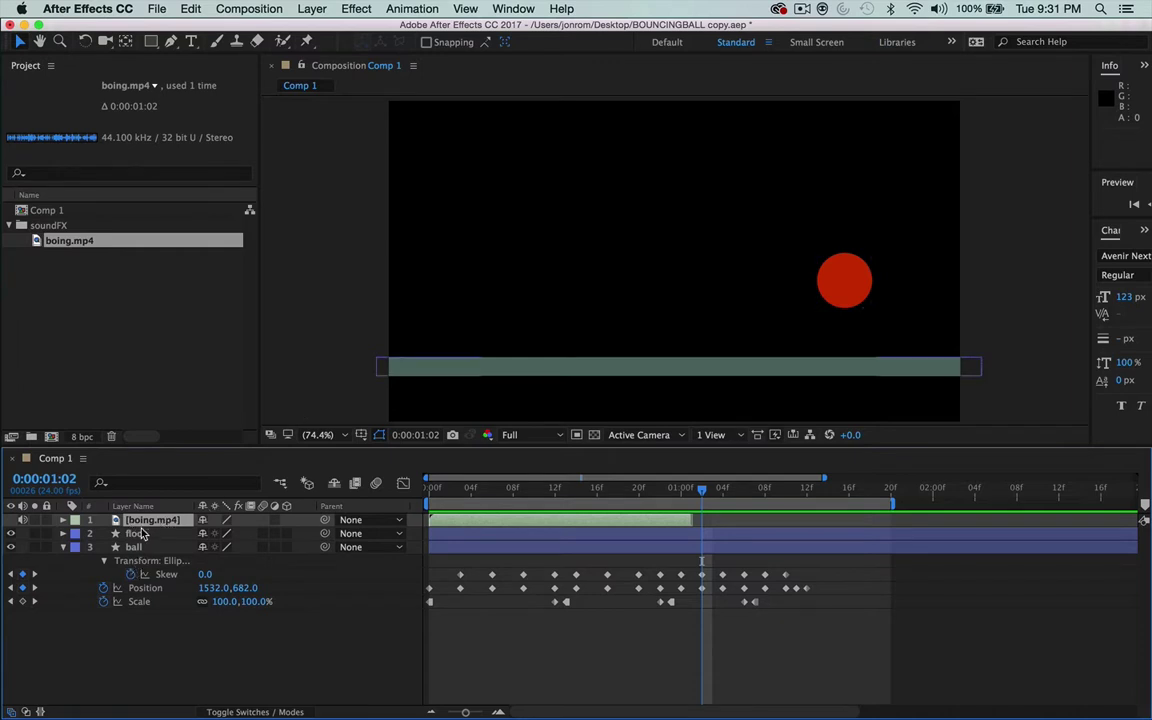
pyautogui.click(487, 588)
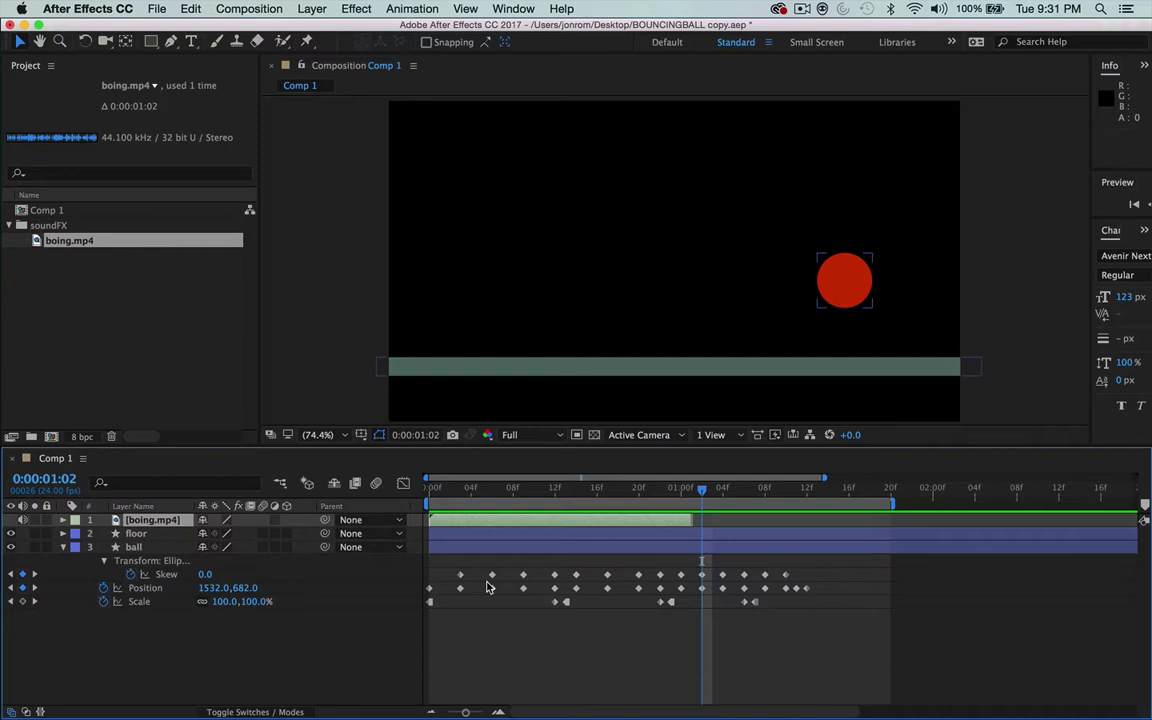
# Step: Preview the bounce animation with the boing sound, stop it and move the current time to 0:00:00:07
pyautogui.hotkey('ctrl', '0')
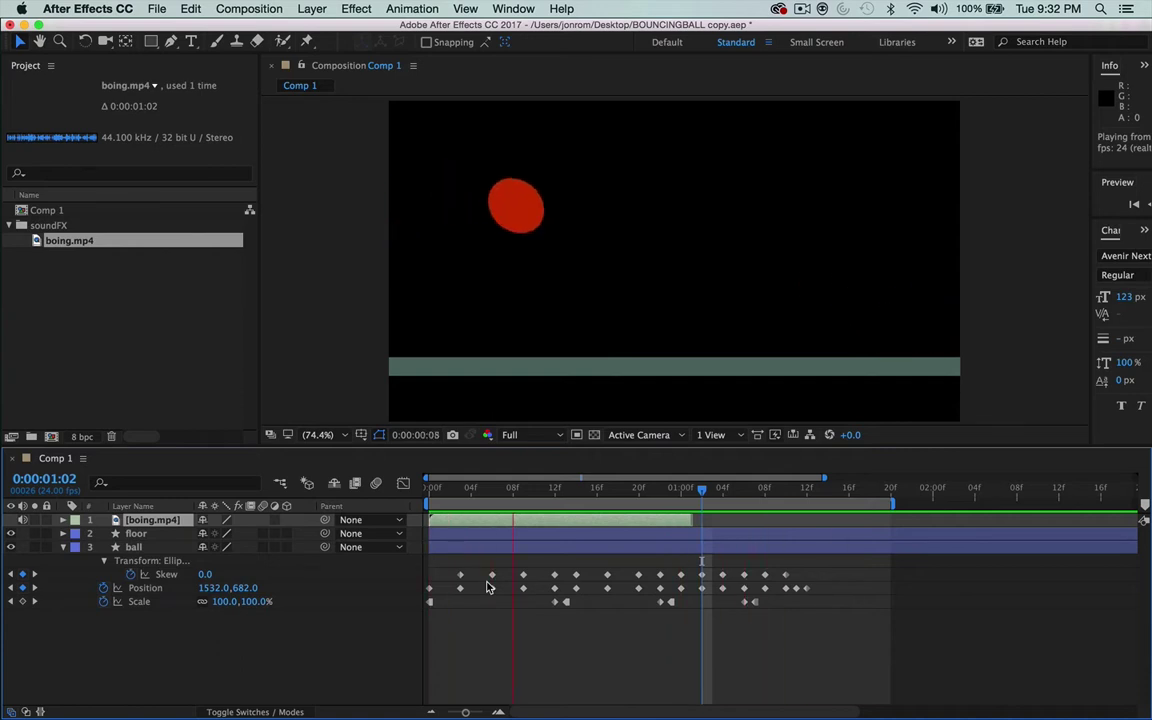
pyautogui.press('space')
pyautogui.click(566, 490)
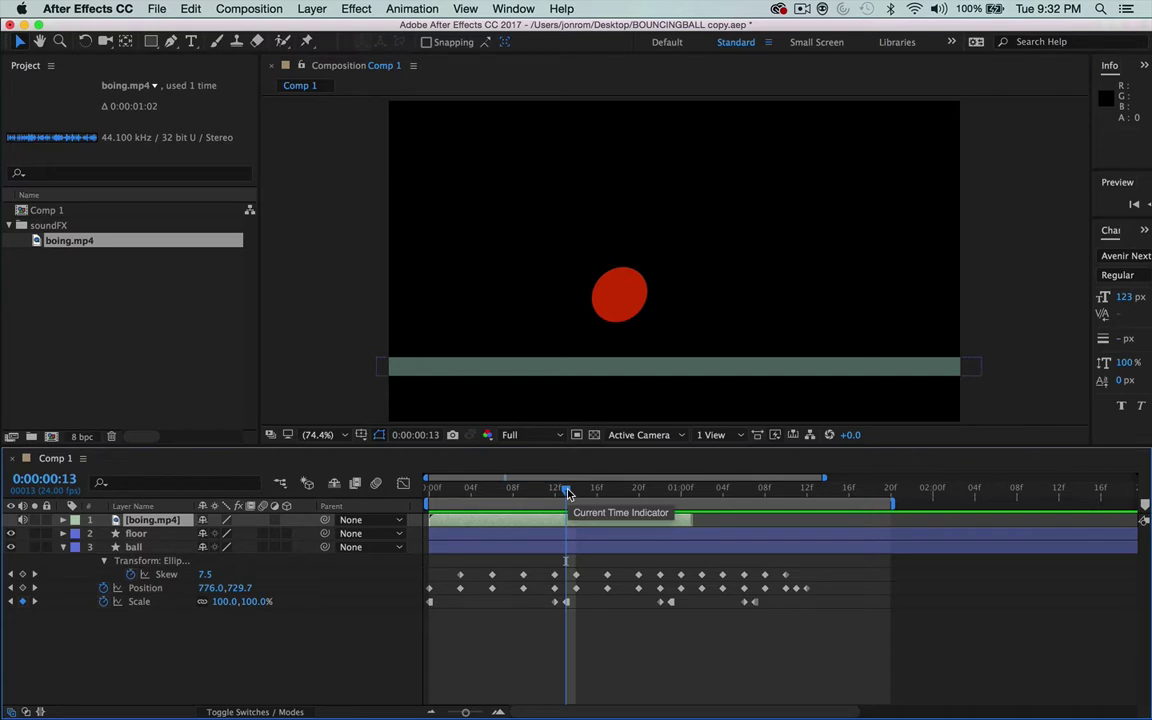
pyautogui.moveTo(567, 493); pyautogui.dragTo(503, 520)
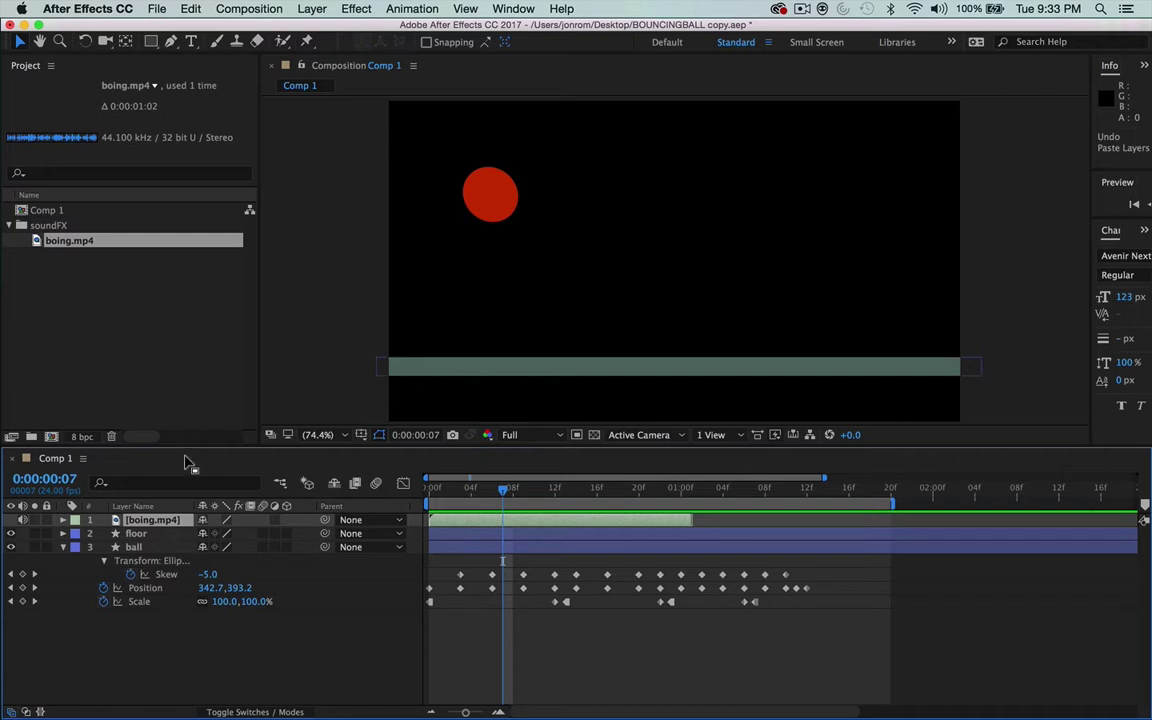
# Step: Enlarge the timeline area and reveal the audio waveform of the boing.mp4 layer
pyautogui.moveTo(181, 445); pyautogui.dragTo(160, 392)
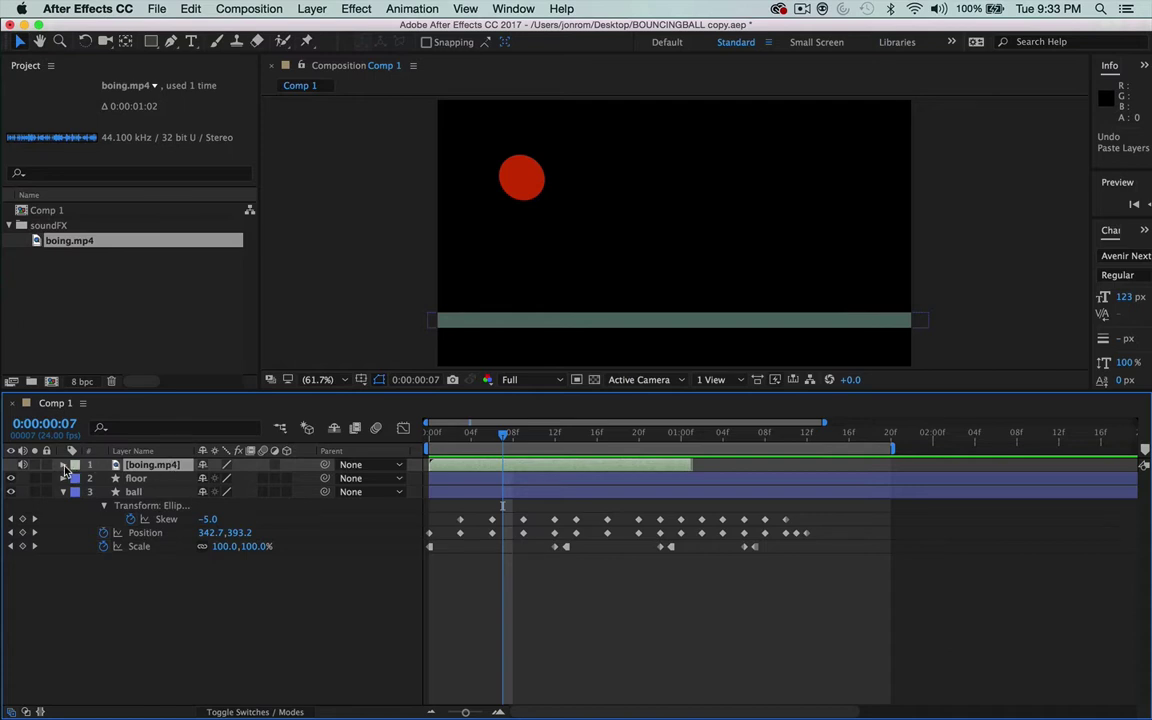
pyautogui.click(64, 466)
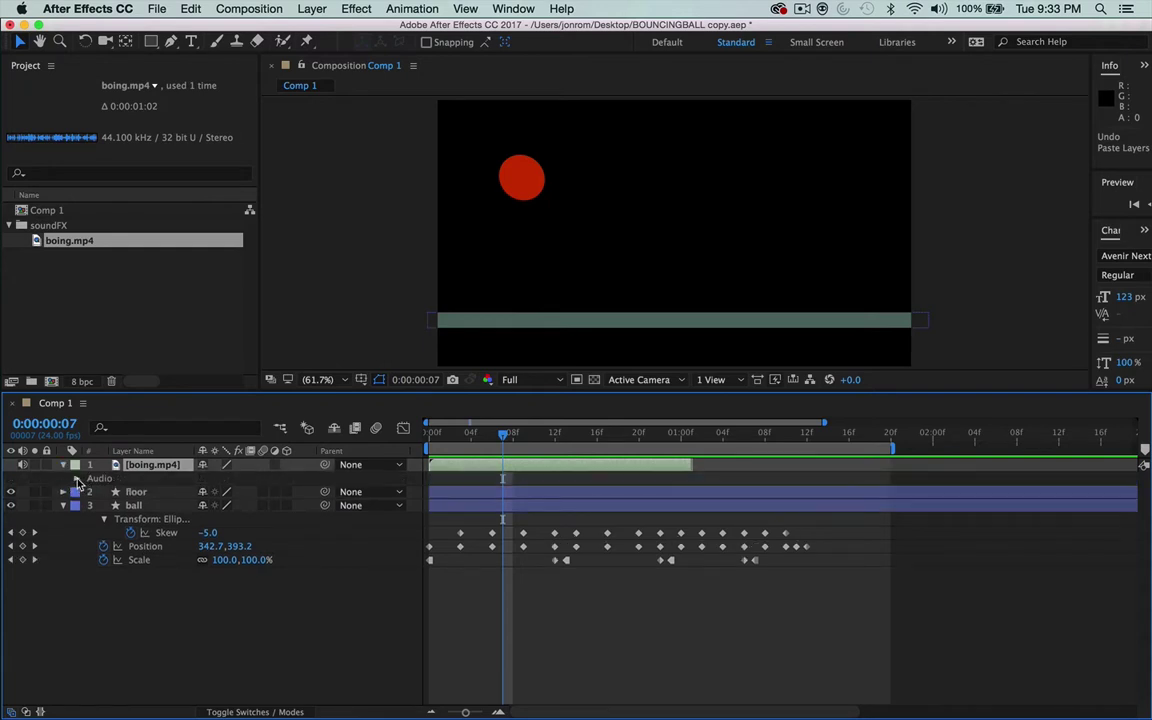
pyautogui.click(78, 479)
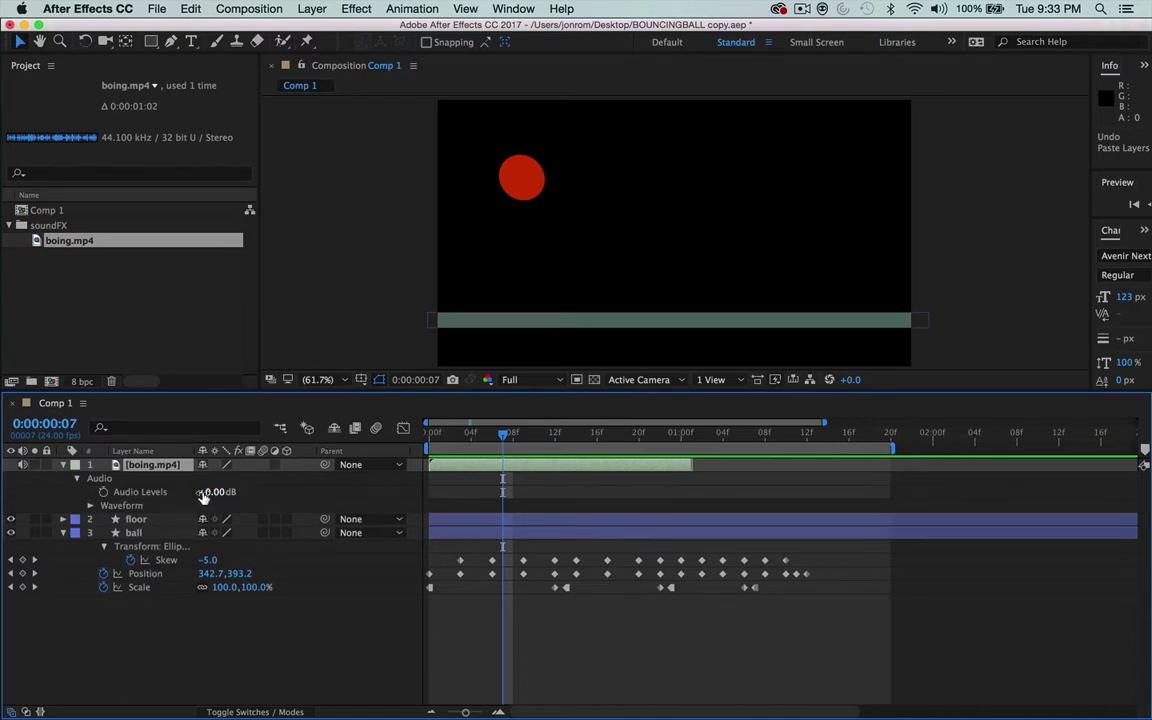
pyautogui.click(90, 507)
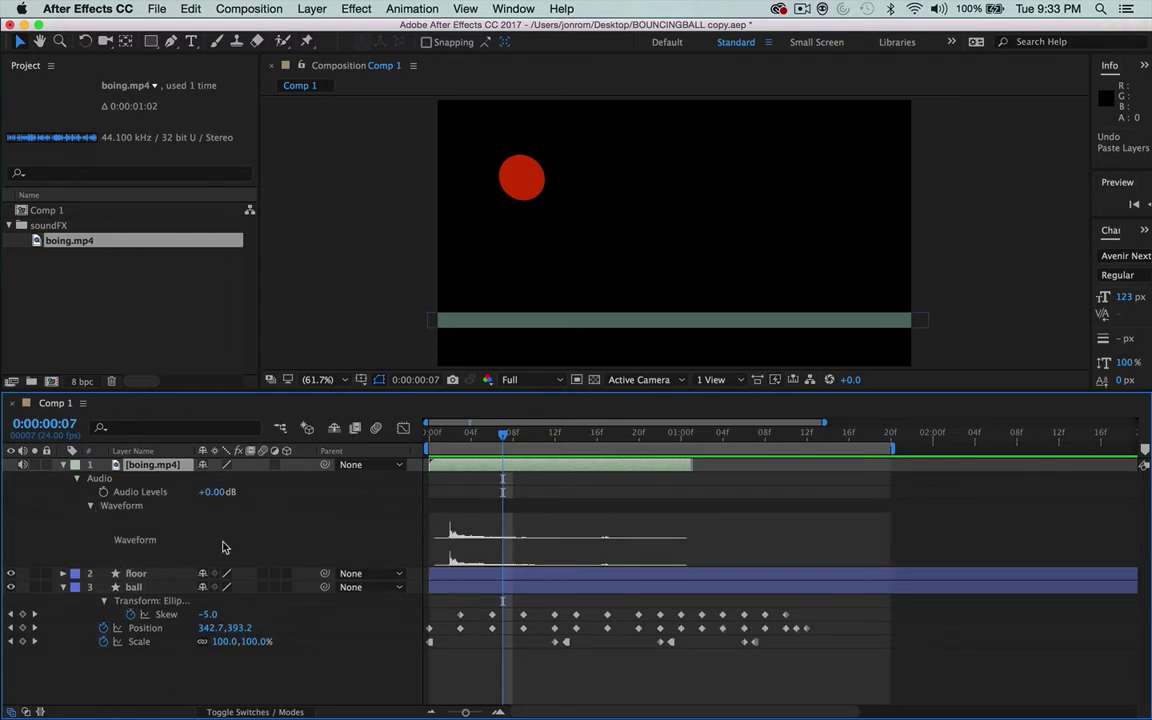
# Step: Shift the boing.mp4 layer to start at about 0:00:00:08 and set the current time to 0:00:00:13
pyautogui.moveTo(452, 444); pyautogui.dragTo(607, 470)
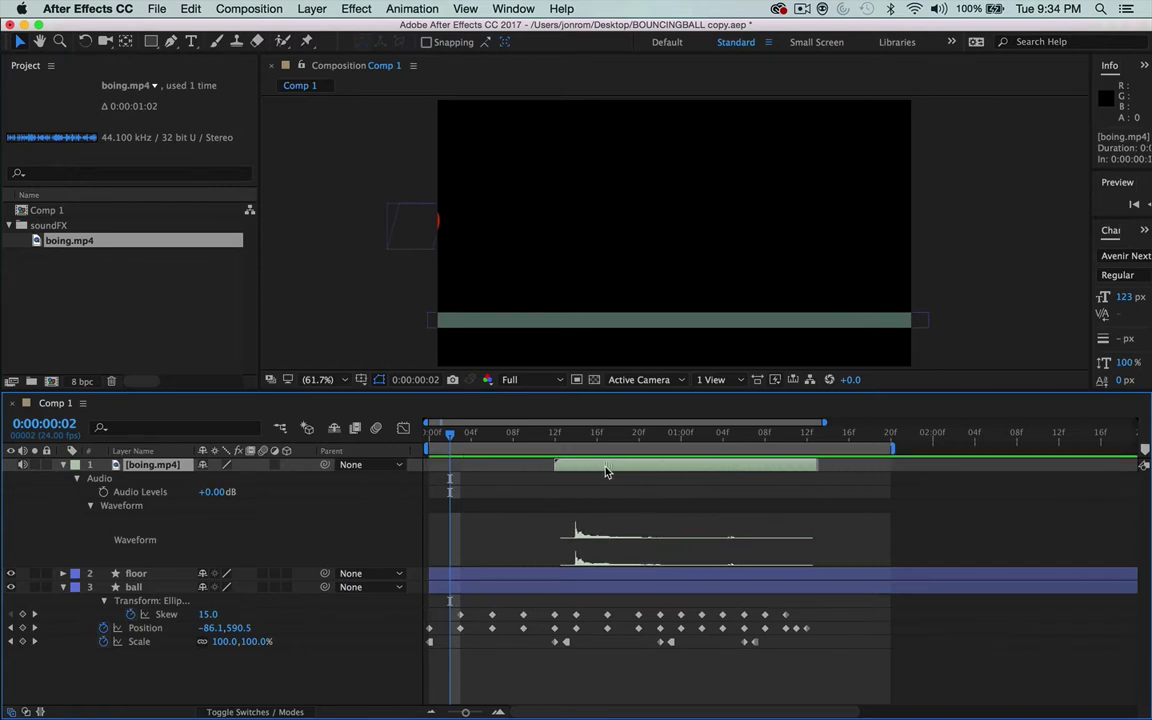
pyautogui.moveTo(558, 434); pyautogui.dragTo(524, 473)
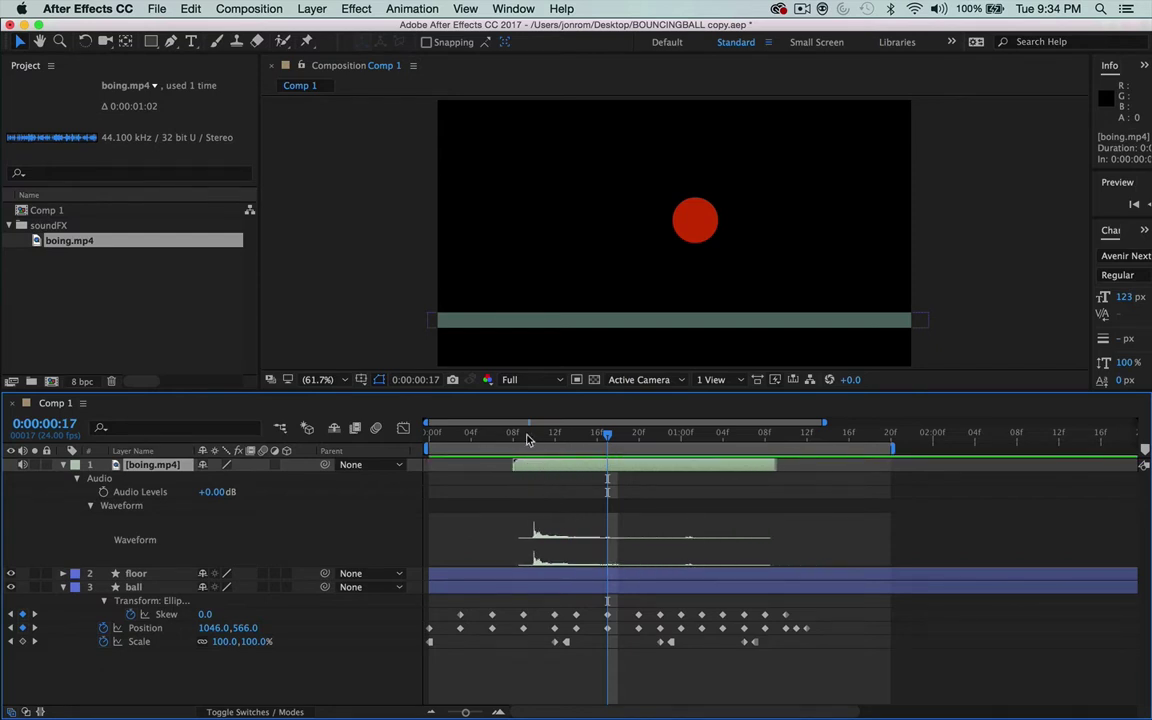
pyautogui.click(525, 438)
pyautogui.moveTo(510, 437); pyautogui.dragTo(535, 472)
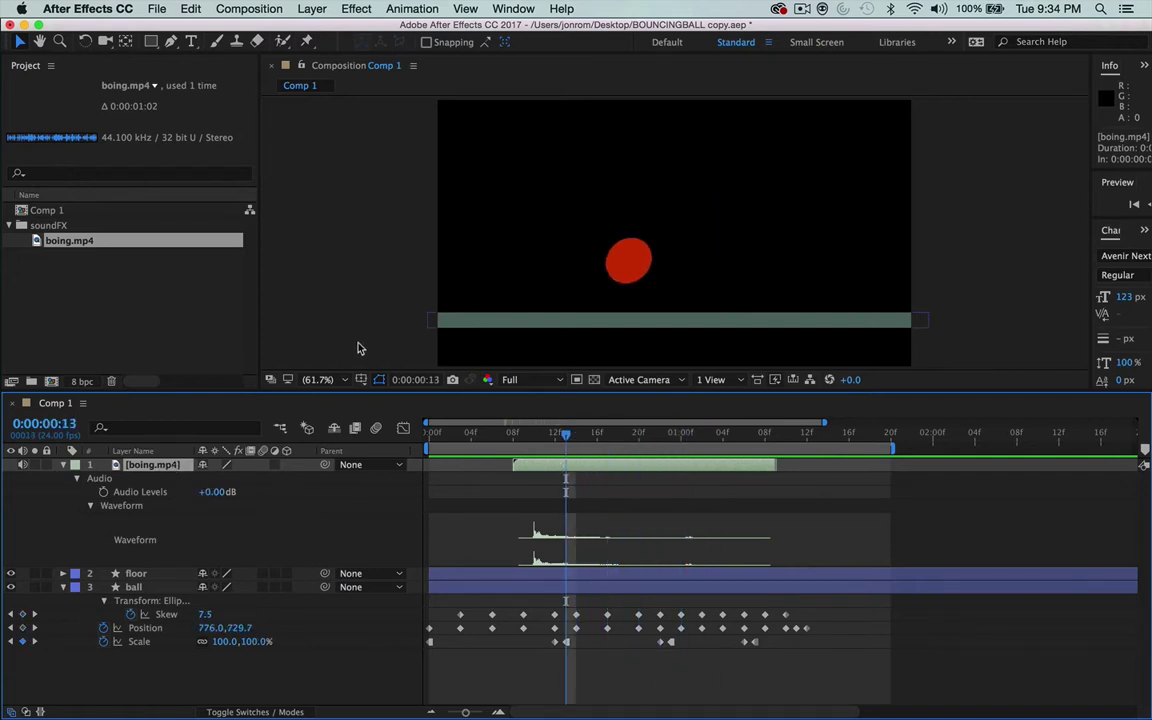
# Step: Copy the boing.mp4 layer and paste three duplicates of it into Comp 1
pyautogui.click(310, 318)
pyautogui.click(161, 467)
pyautogui.press('super+c')
pyautogui.press('super+v')
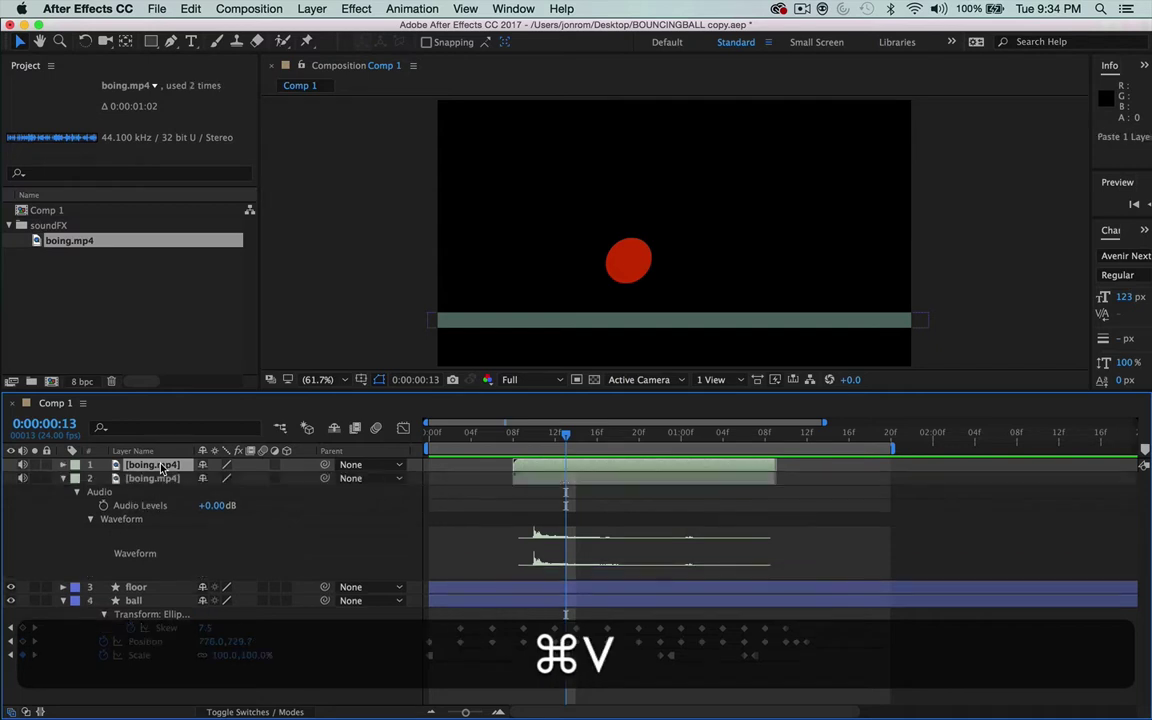
pyautogui.press('super+v')
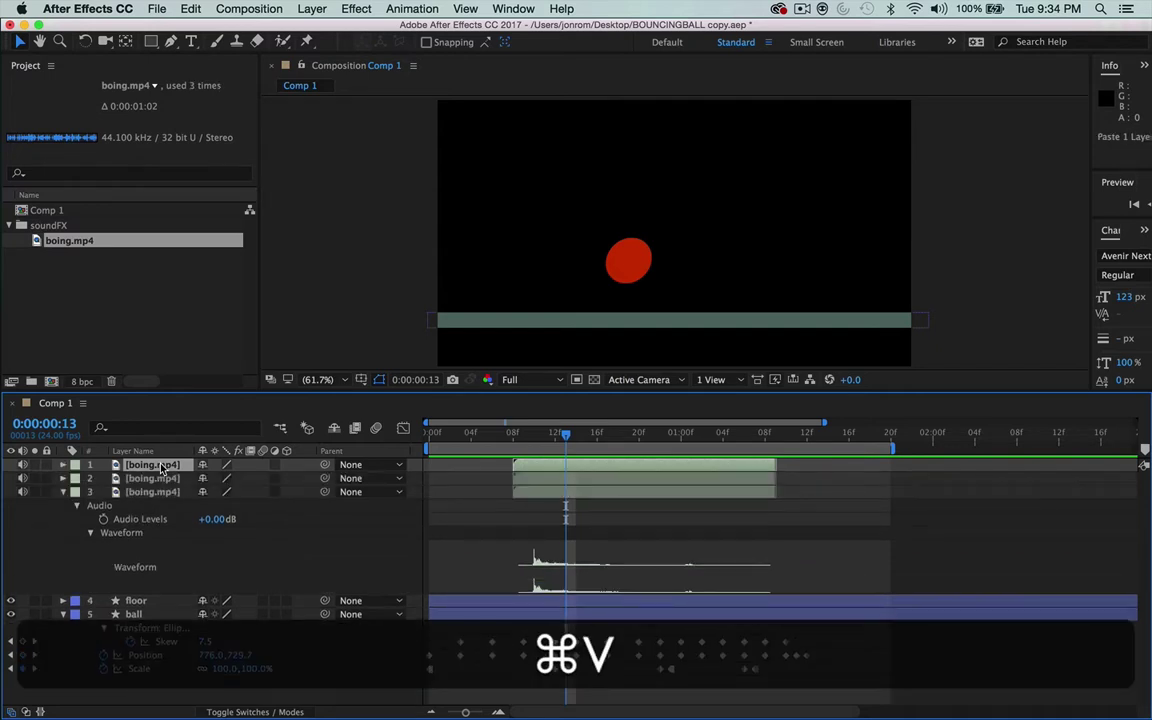
pyautogui.press('super+v')
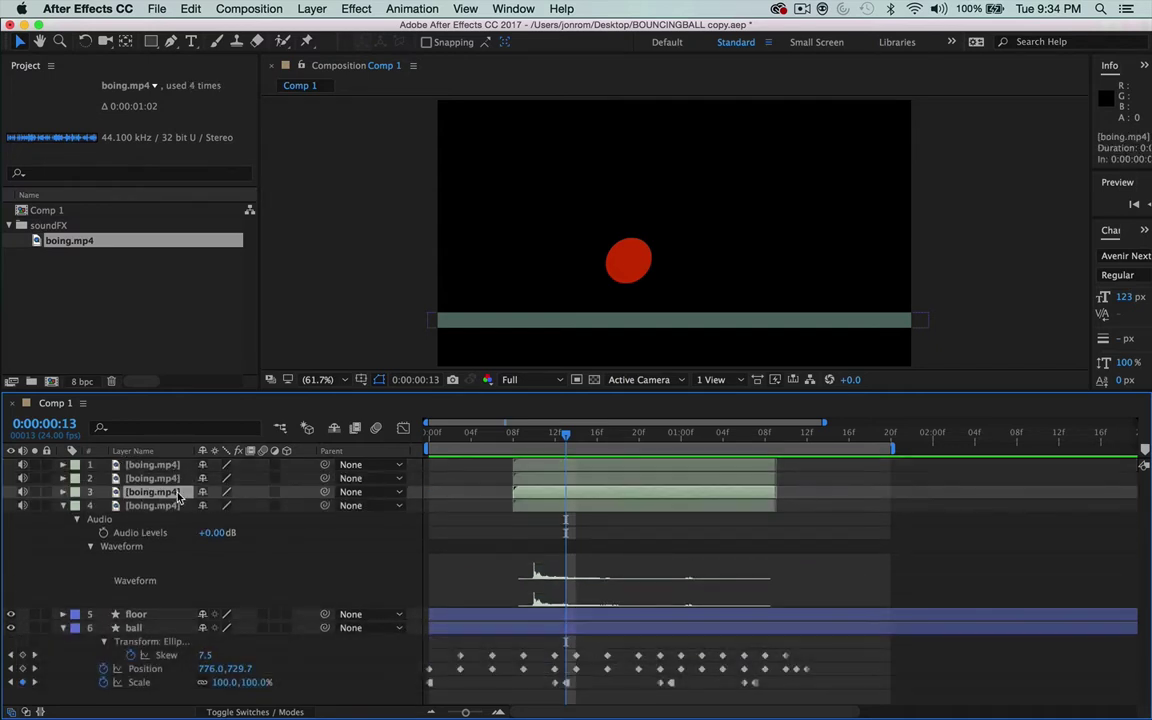
# Step: Stagger the four boing.mp4 layers from bottom to top to start at about frames 6, 11, 14 and 18
pyautogui.click(172, 492)
pyautogui.click(170, 479)
pyautogui.click(156, 465)
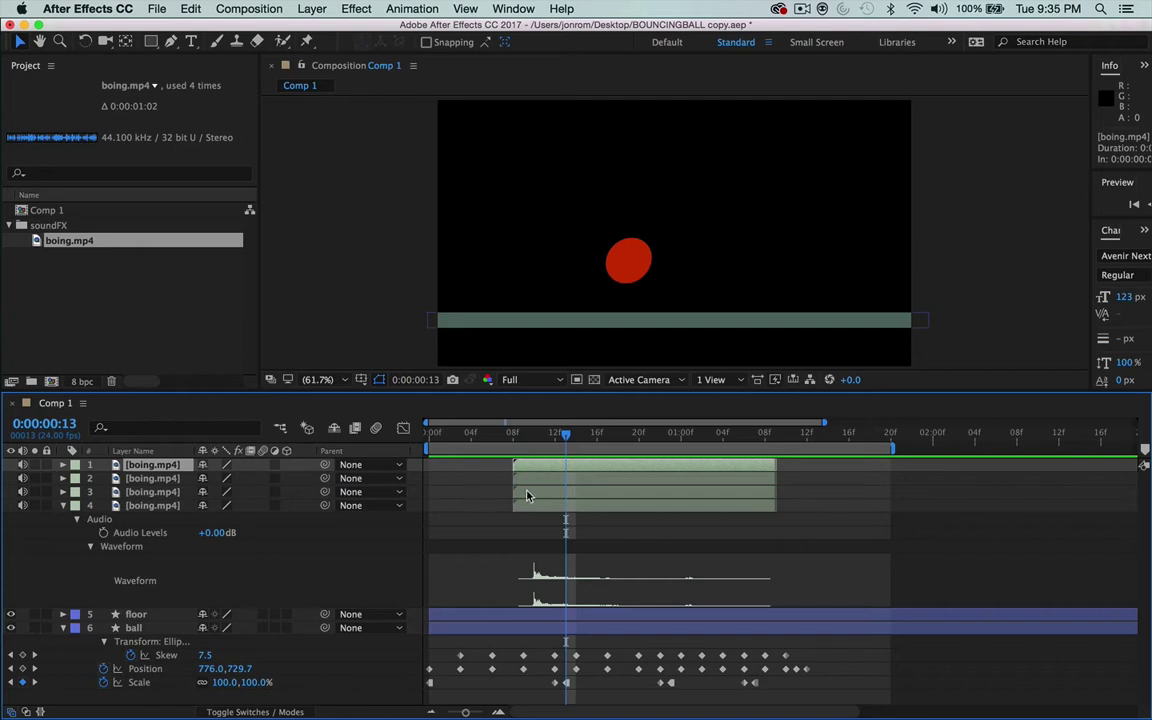
pyautogui.moveTo(527, 496); pyautogui.dragTo(652, 467)
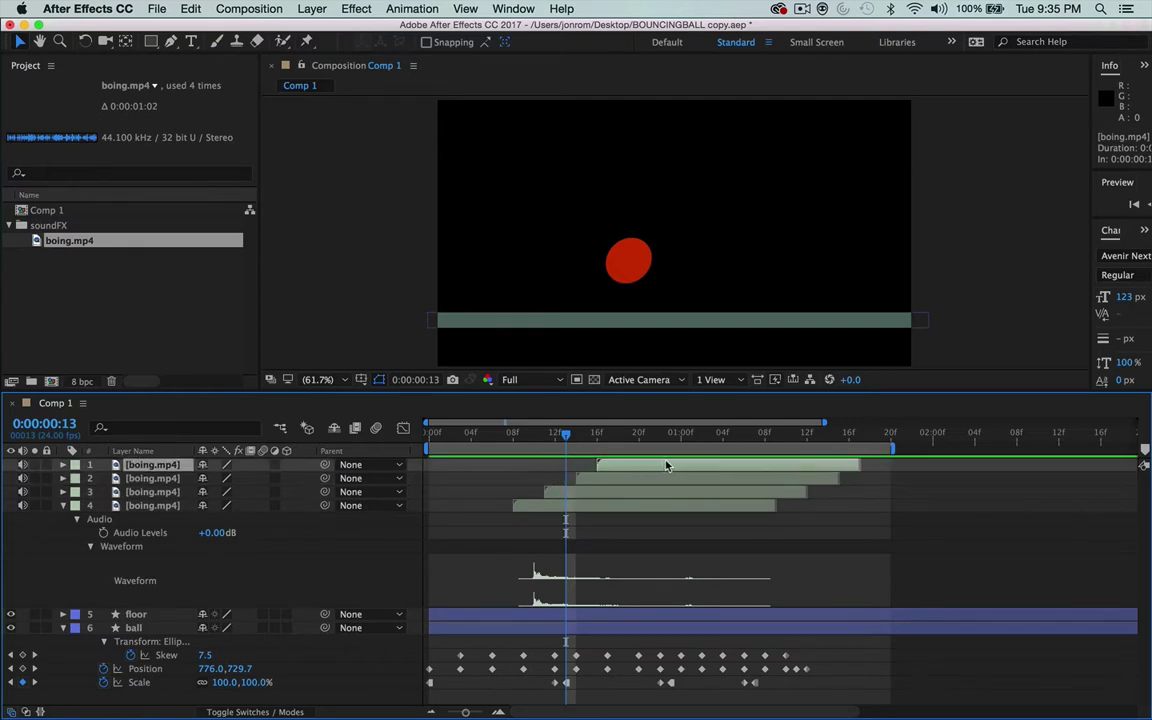
pyautogui.moveTo(620, 470); pyautogui.dragTo(642, 468)
pyautogui.moveTo(566, 434); pyautogui.dragTo(703, 437)
pyautogui.click(528, 510)
pyautogui.moveTo(528, 512); pyautogui.dragTo(514, 513)
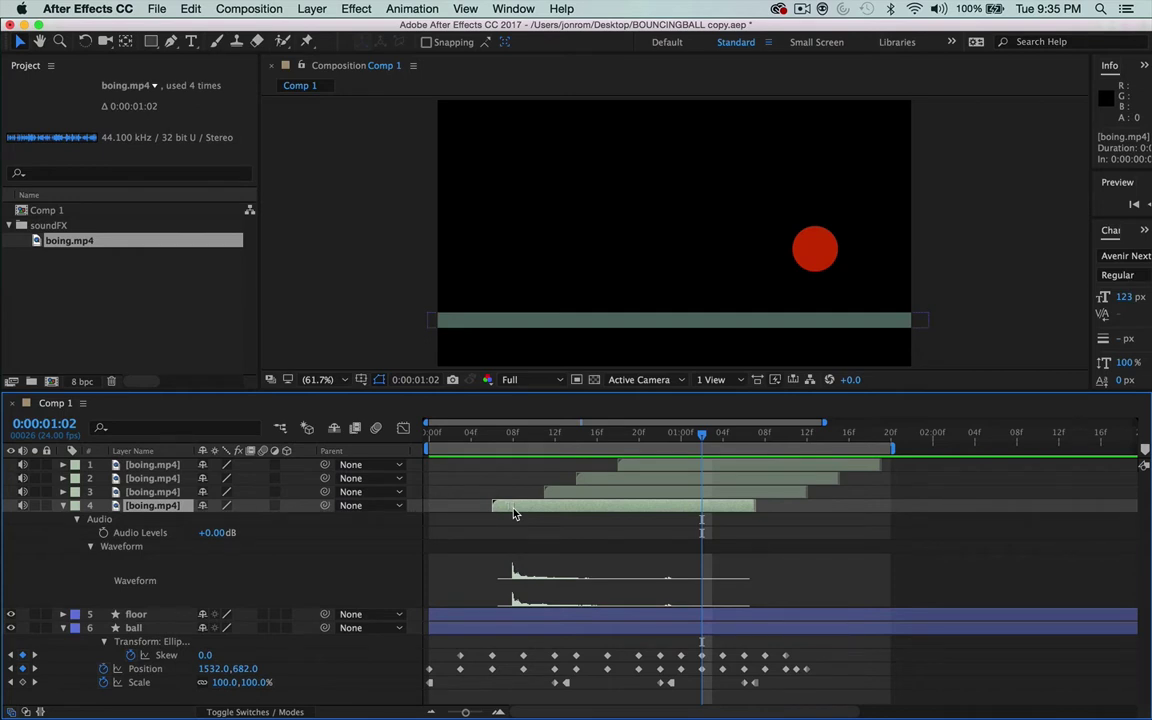
# Step: Preview the animation with the staggered sounds, then set the current time to the bottom boing layer's waveform peak at 0:00:00:08
pyautogui.hotkey('ctrl', '0')
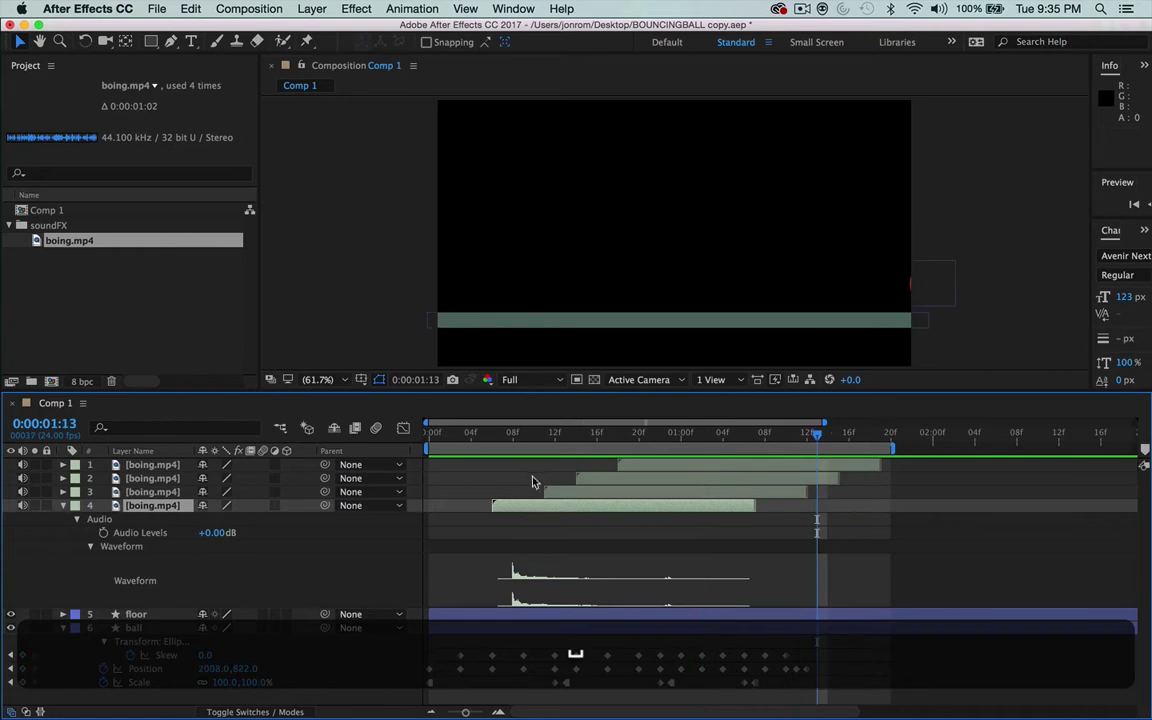
pyautogui.click(556, 436)
pyautogui.moveTo(567, 437); pyautogui.dragTo(513, 436)
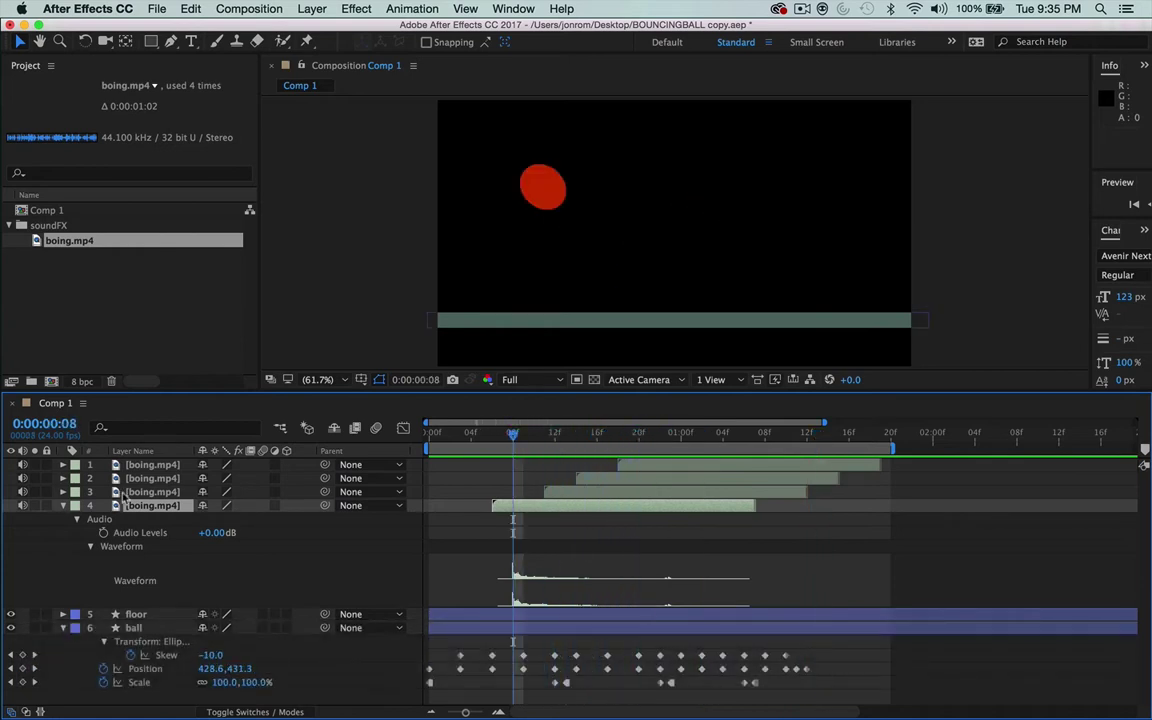
# Step: Expand the audio properties of the boing.mp4 layer 3 and collapse the ball layer's properties
pyautogui.click(62, 492)
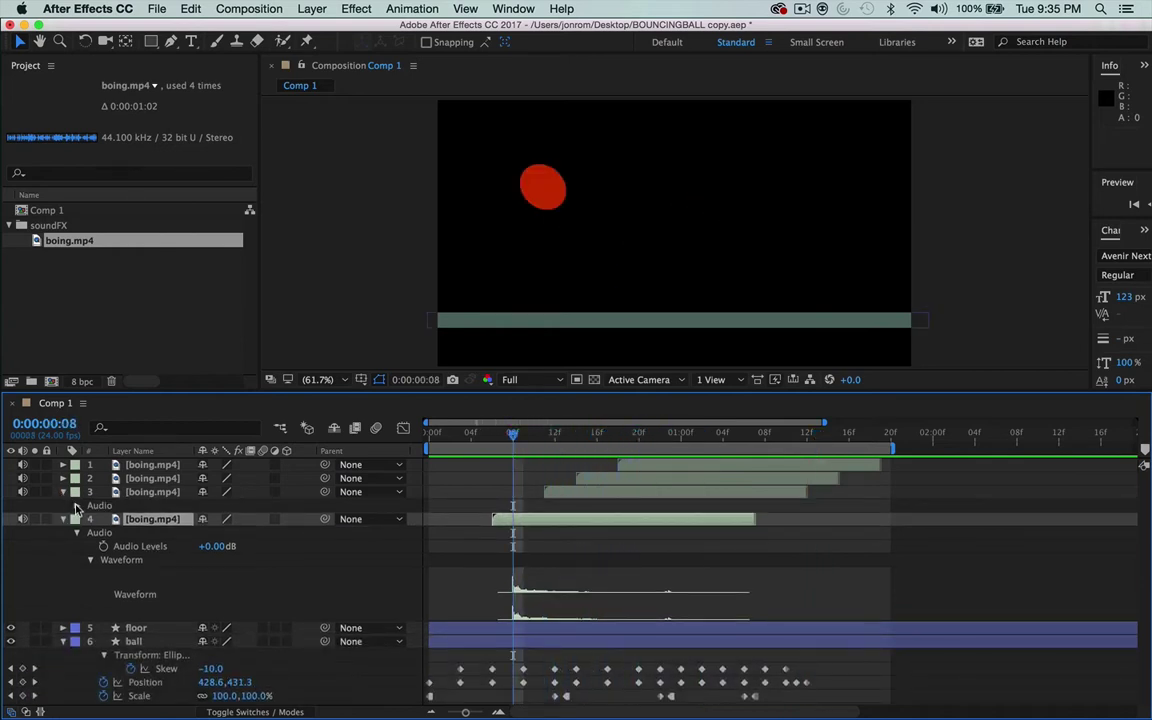
pyautogui.click(77, 506)
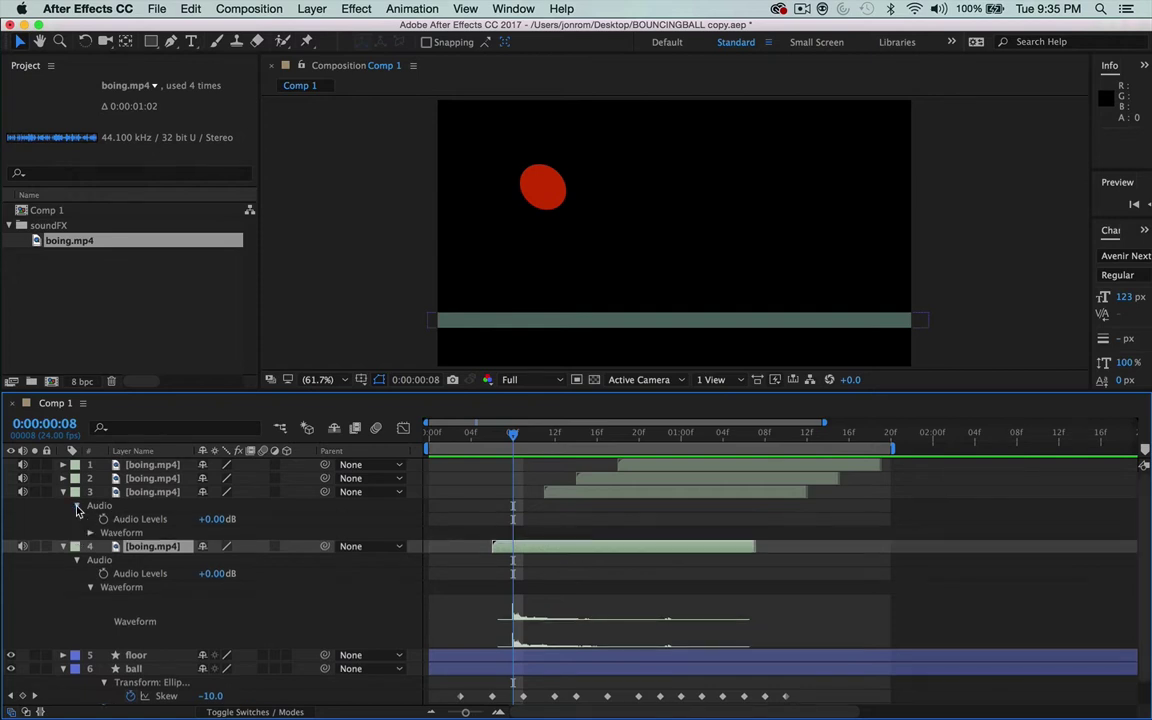
pyautogui.scroll(-1, 148, 597)
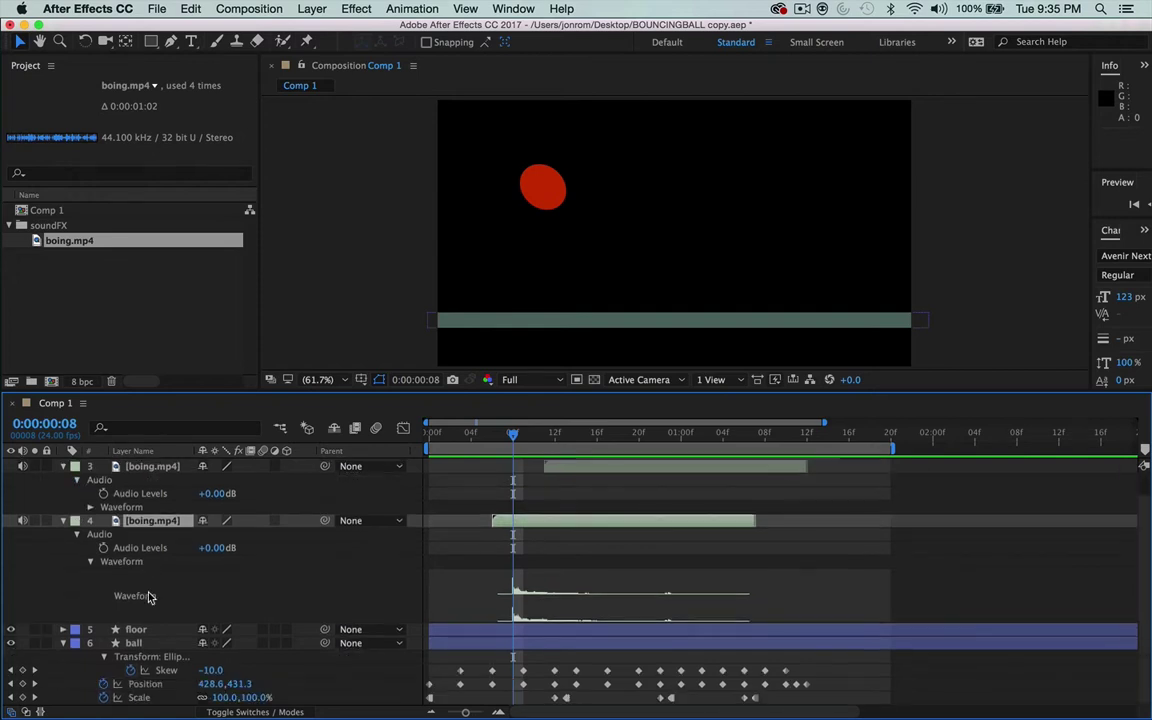
pyautogui.click(150, 643)
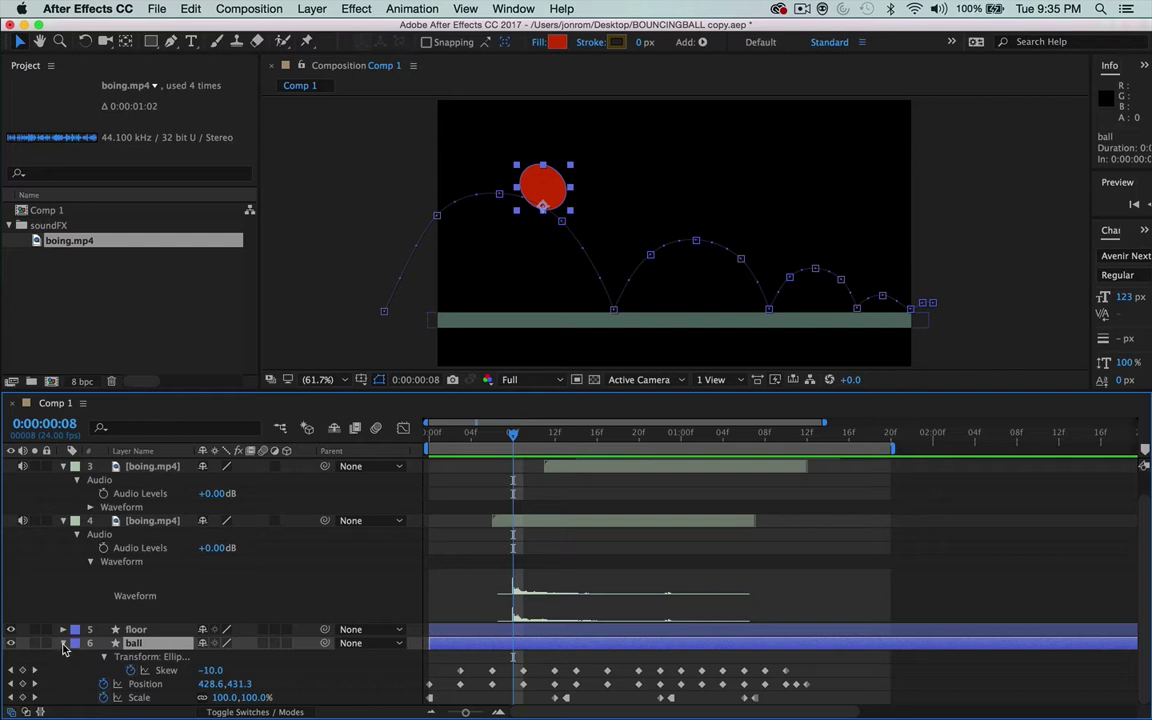
pyautogui.click(63, 643)
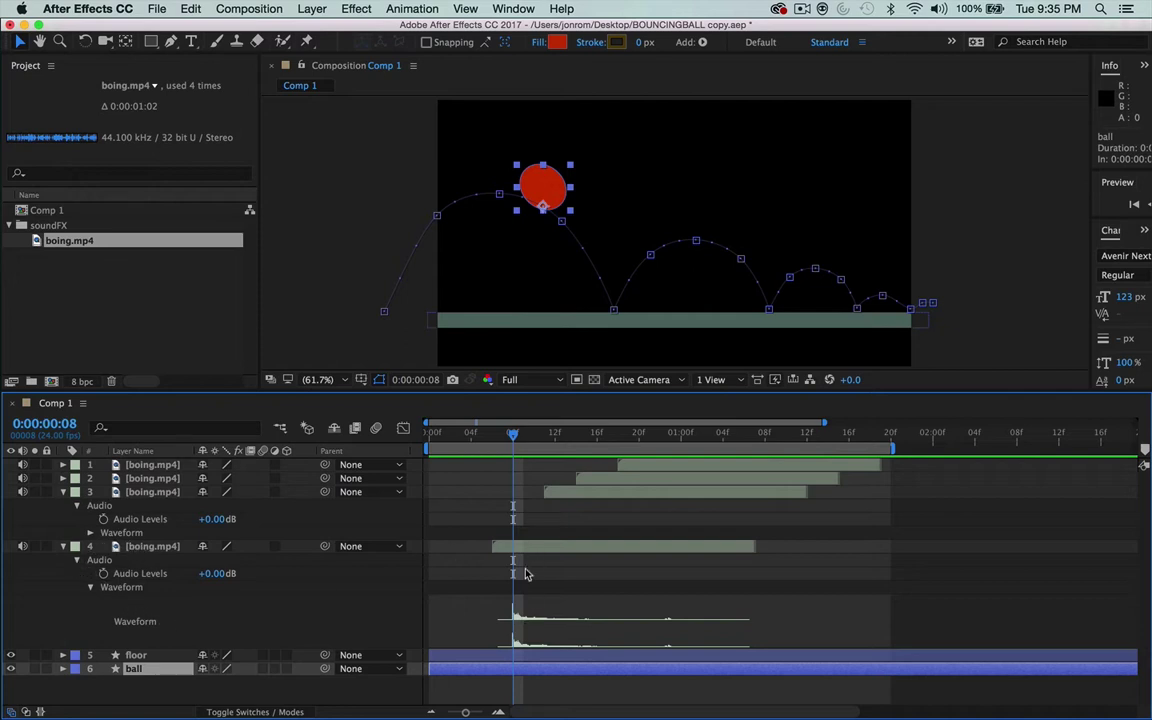
# Step: Reveal the audio waveforms of the upper three boing.mp4 layers
pyautogui.click(63, 479)
pyautogui.click(77, 492)
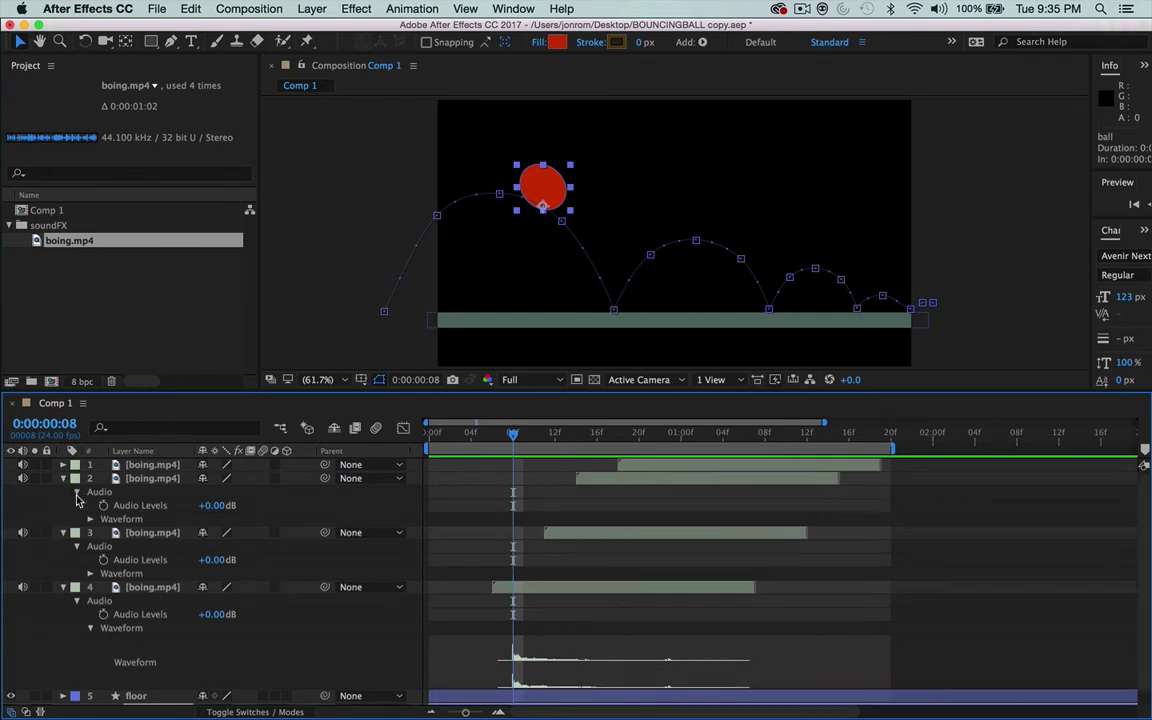
pyautogui.click(90, 519)
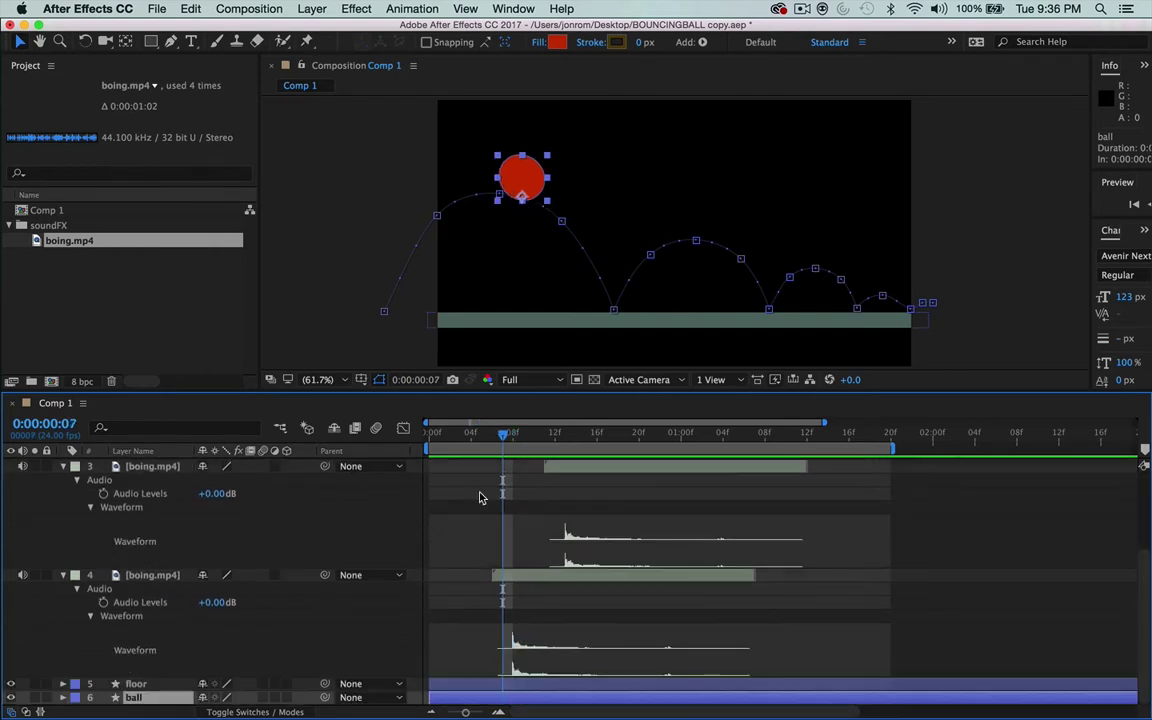
pyautogui.scroll(5, 481, 498)
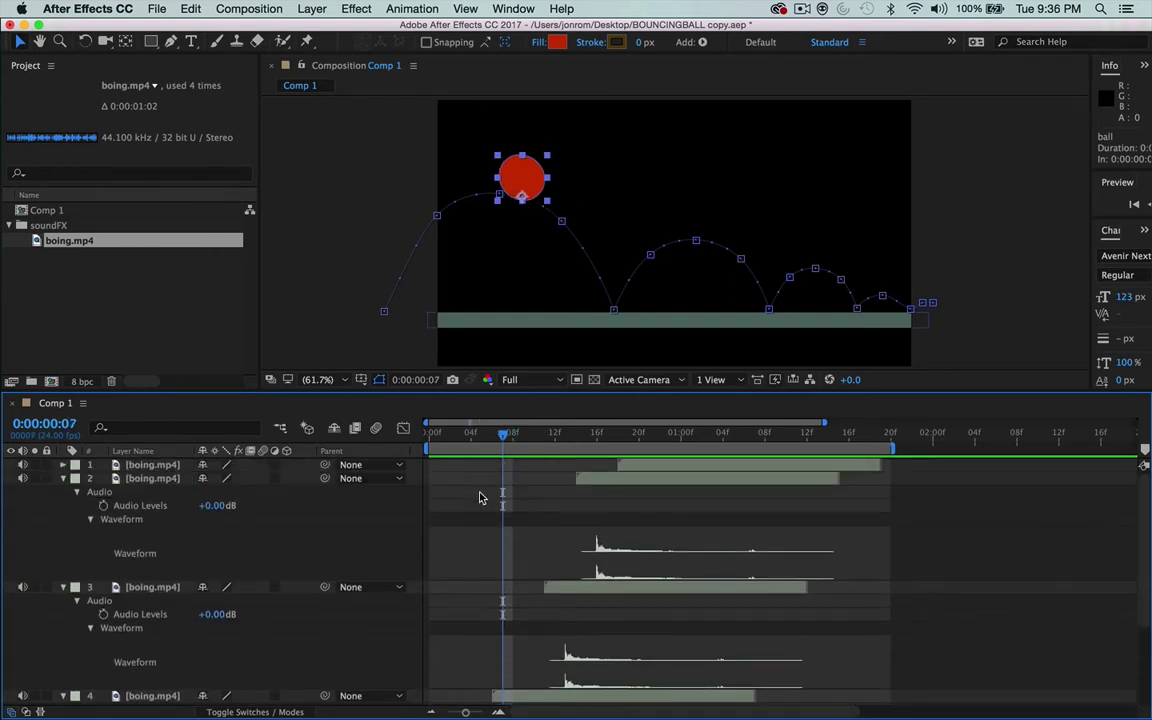
pyautogui.click(63, 465)
pyautogui.click(77, 479)
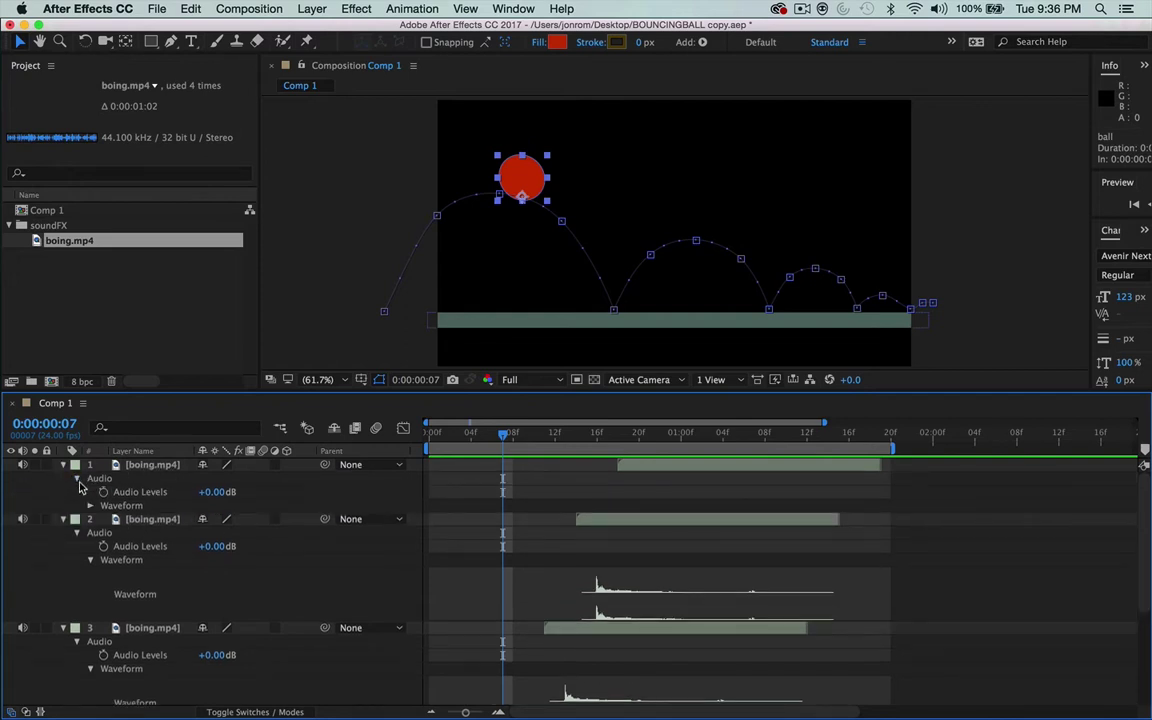
pyautogui.click(90, 507)
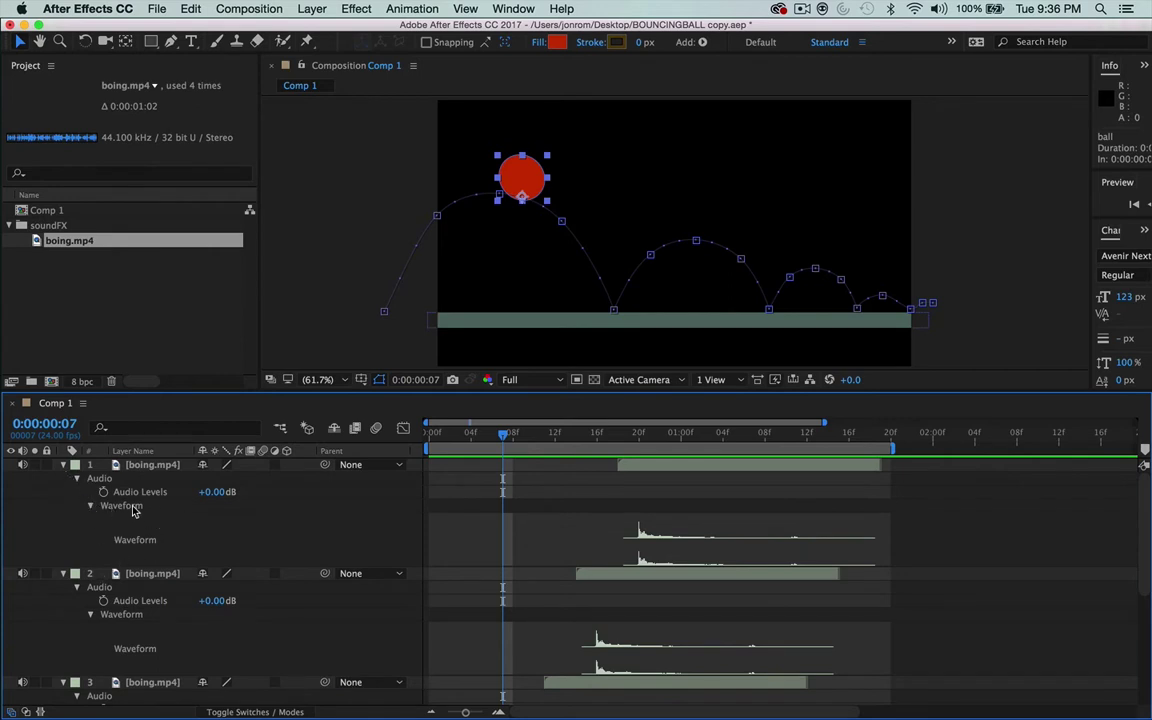
# Step: Examine the waveform peaks across the four boing.mp4 layers
pyautogui.scroll(-3, 222, 545)
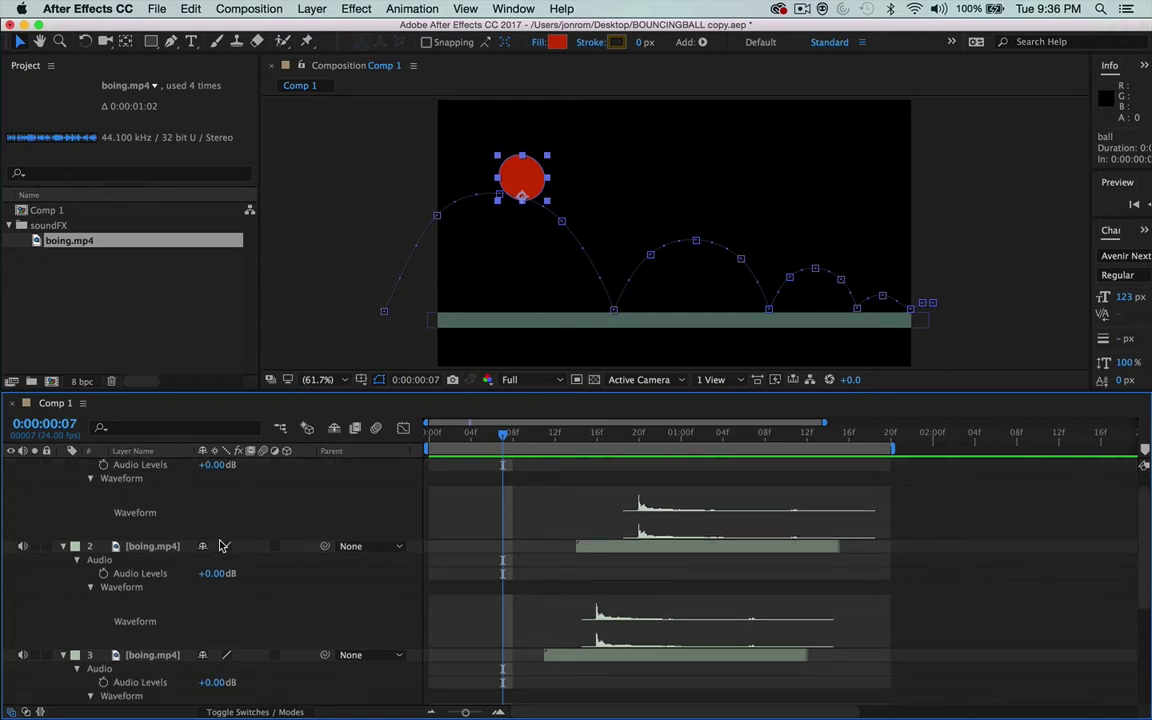
pyautogui.scroll(-4, 222, 545)
pyautogui.scroll(7, 220, 543)
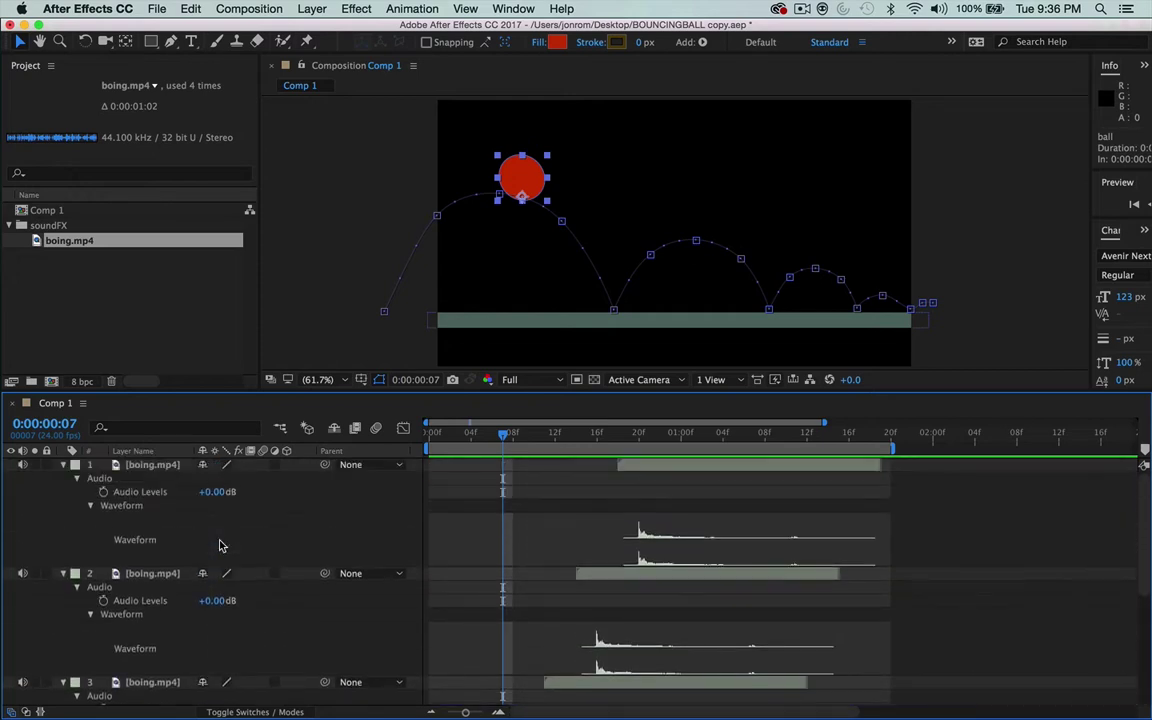
pyautogui.scroll(-1, 221, 545)
pyautogui.scroll(1, 221, 545)
pyautogui.hscroll(2, 221, 545)
pyautogui.scroll(-1, 221, 545)
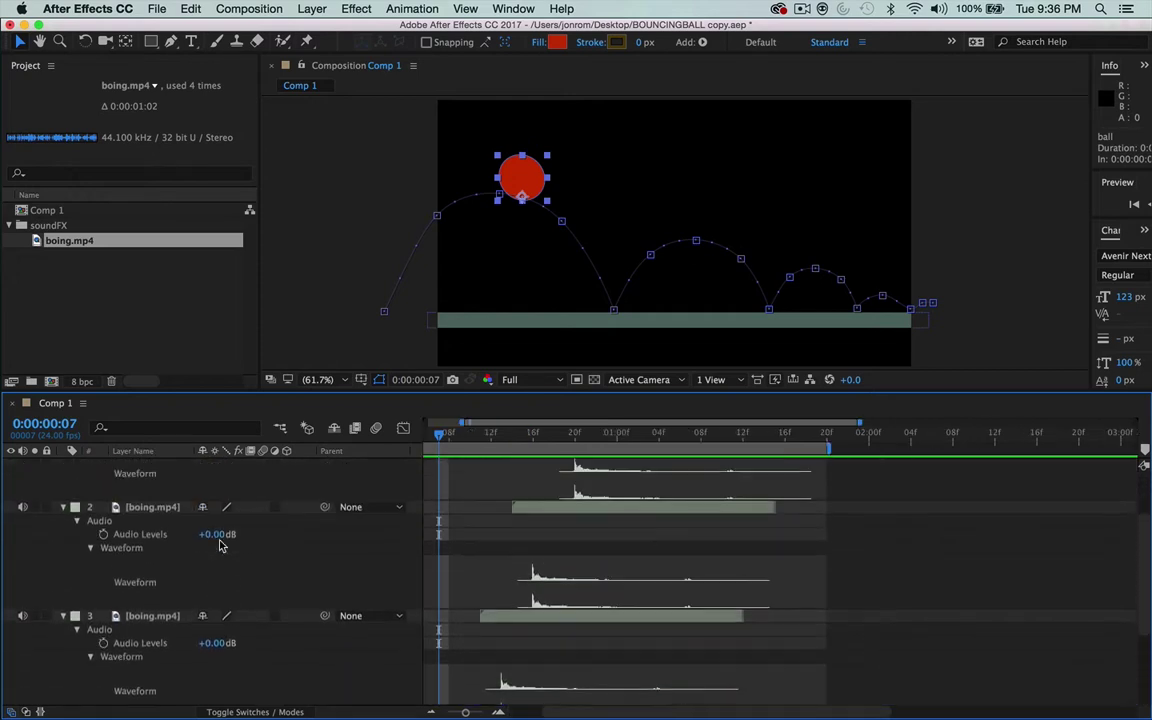
pyautogui.scroll(1, 221, 545)
pyautogui.hscroll(-2, 222, 545)
pyautogui.scroll(-5, 222, 545)
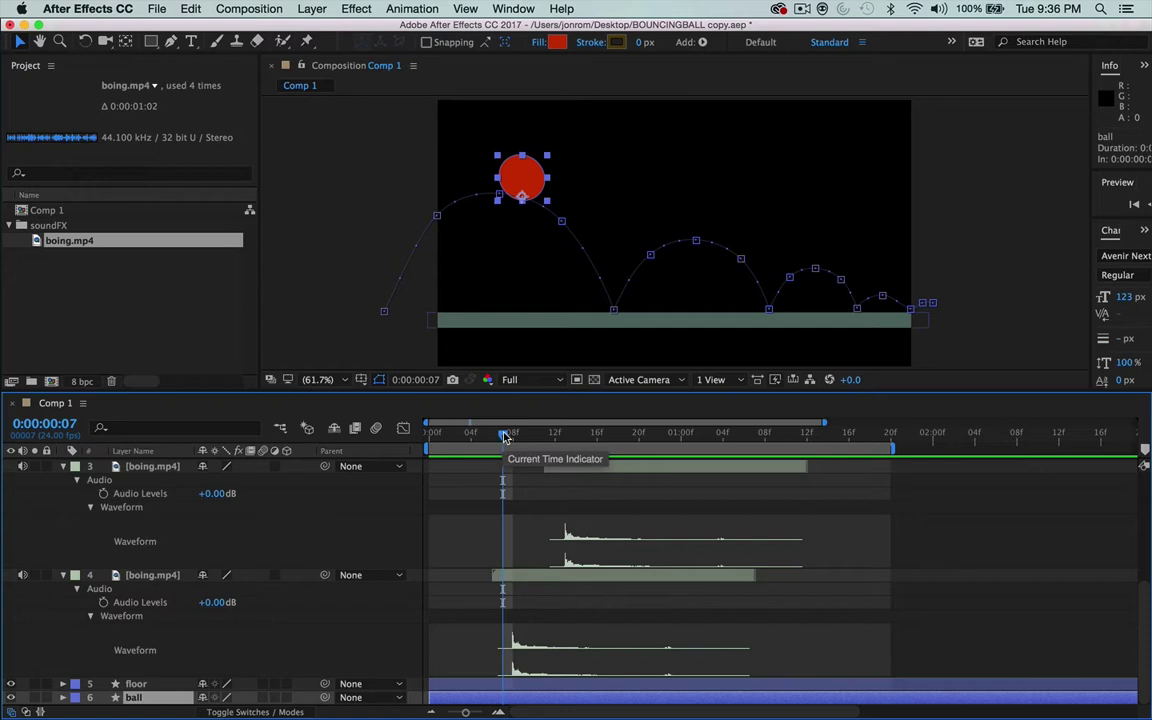
# Step: Align the waveform peak of boing.mp4 layer 4 with the ball's first squash on the floor at 0:00:00:12
pyautogui.moveTo(505, 438); pyautogui.dragTo(555, 437)
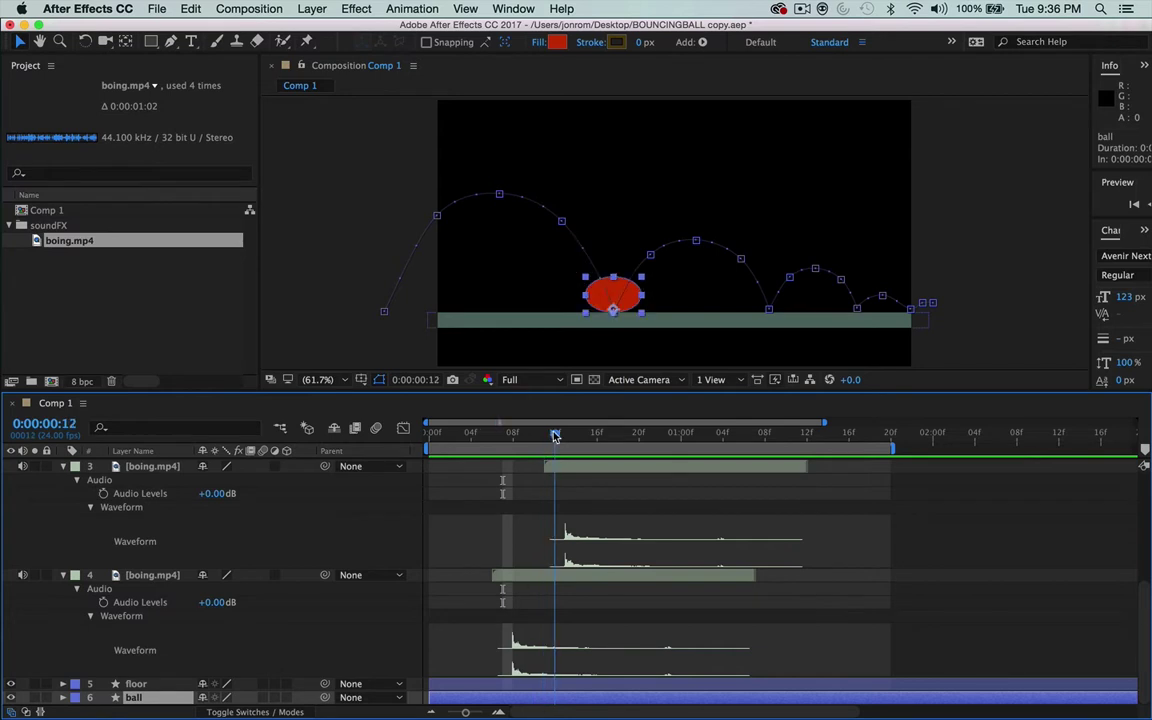
pyautogui.scroll(-4, 527, 578)
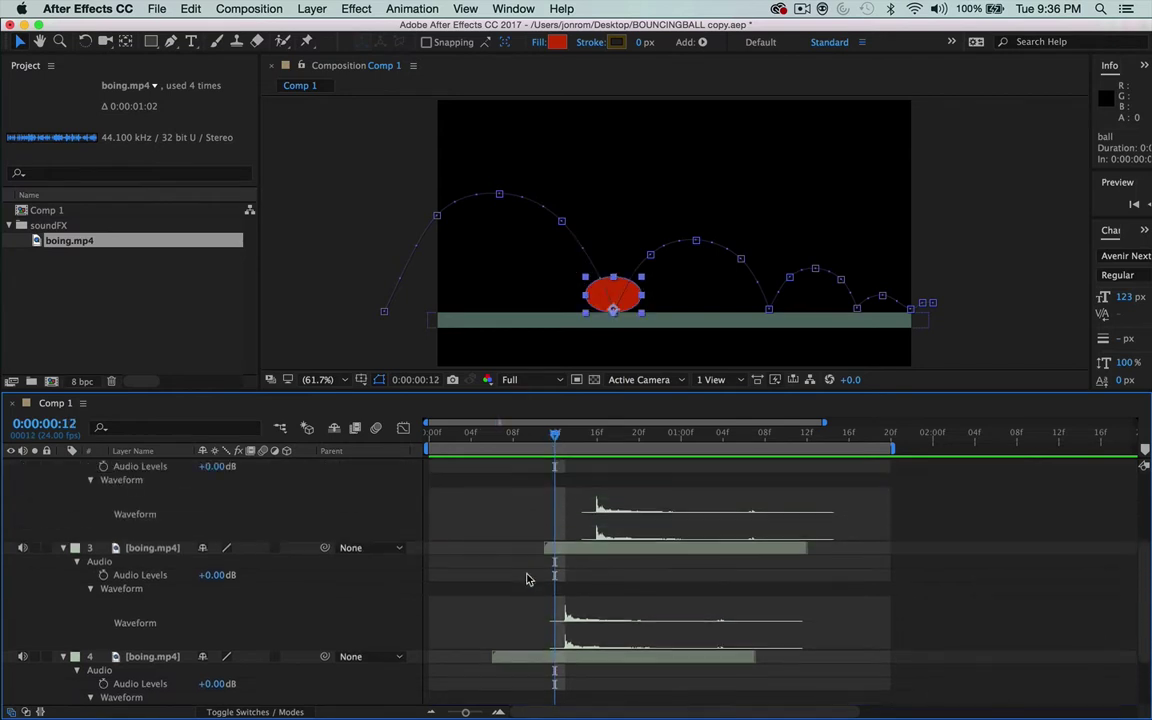
pyautogui.scroll(4, 527, 578)
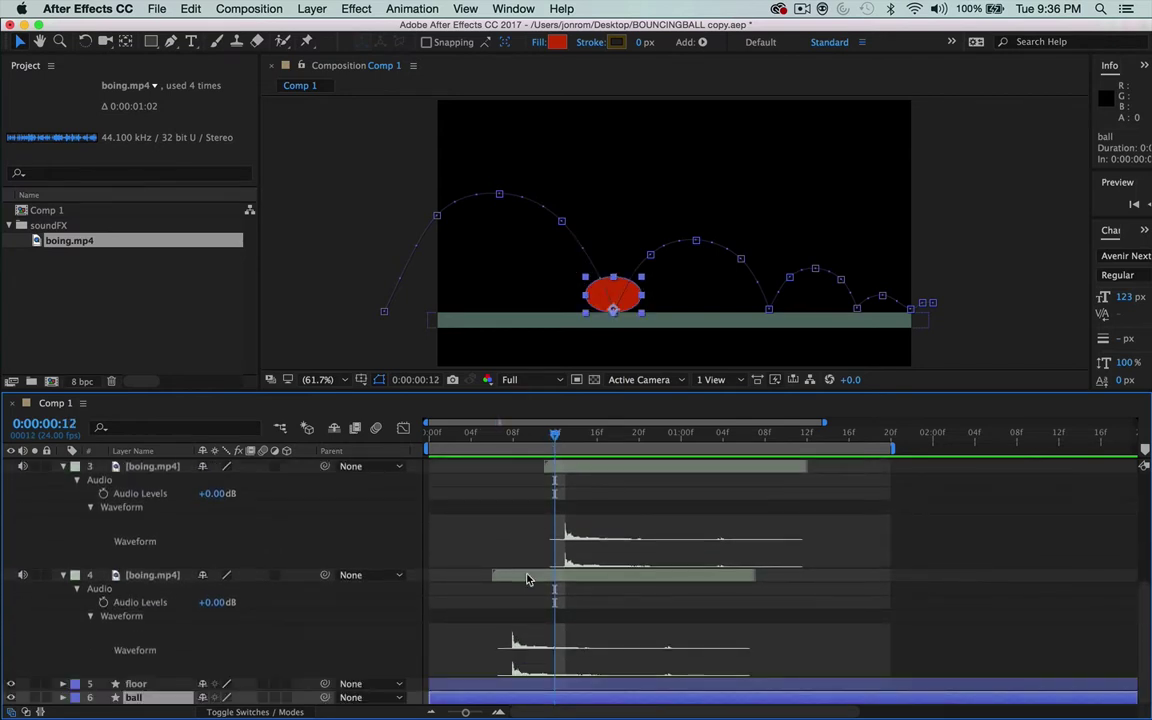
pyautogui.click(527, 578)
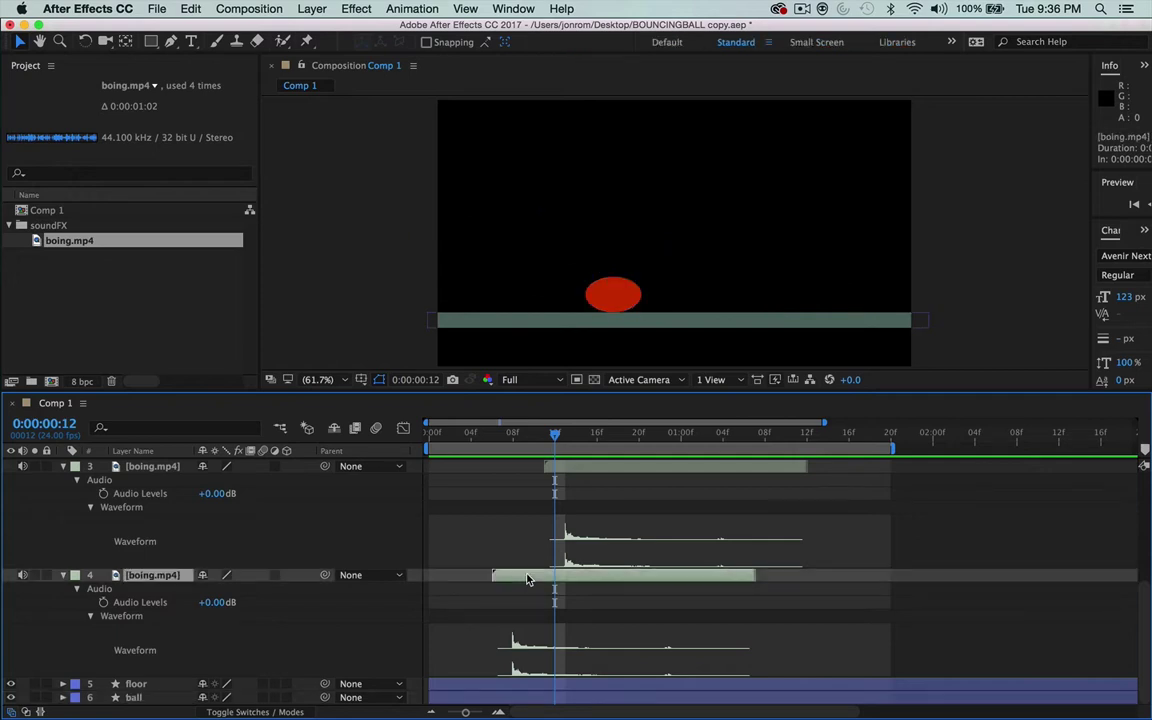
pyautogui.moveTo(530, 578); pyautogui.dragTo(566, 585)
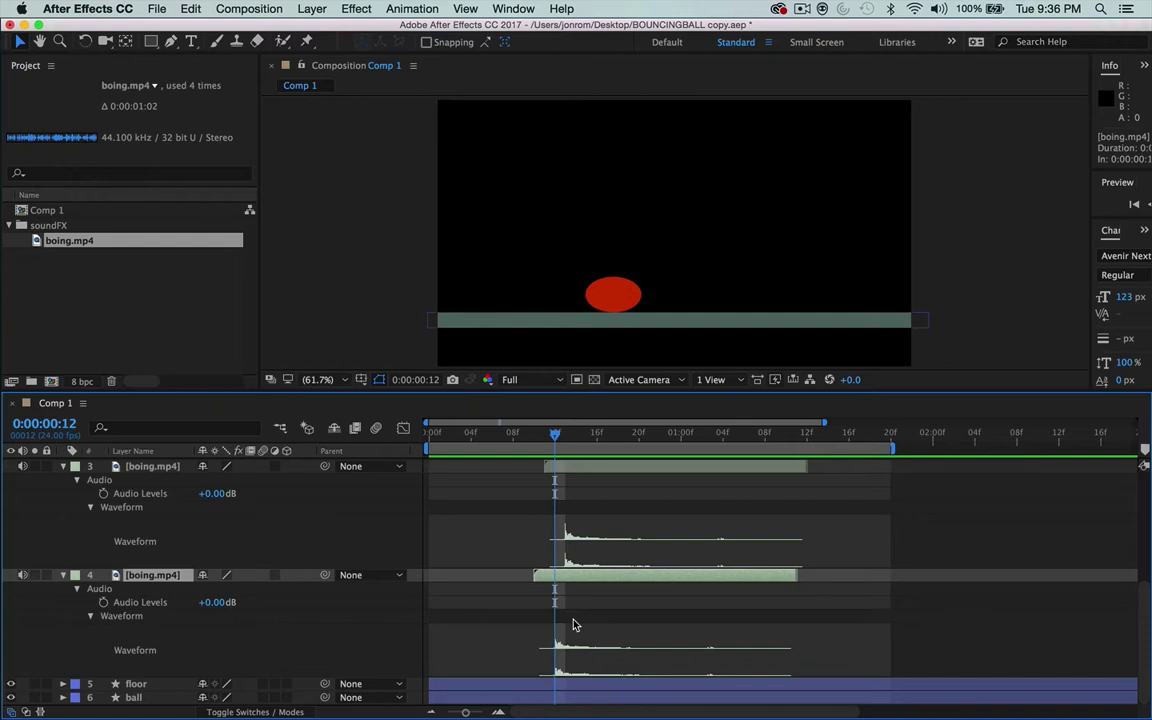
# Step: Align the waveform peak of boing.mp4 layer 3 with the ball's second floor contact at 0:00:00:22
pyautogui.moveTo(557, 436); pyautogui.dragTo(661, 470)
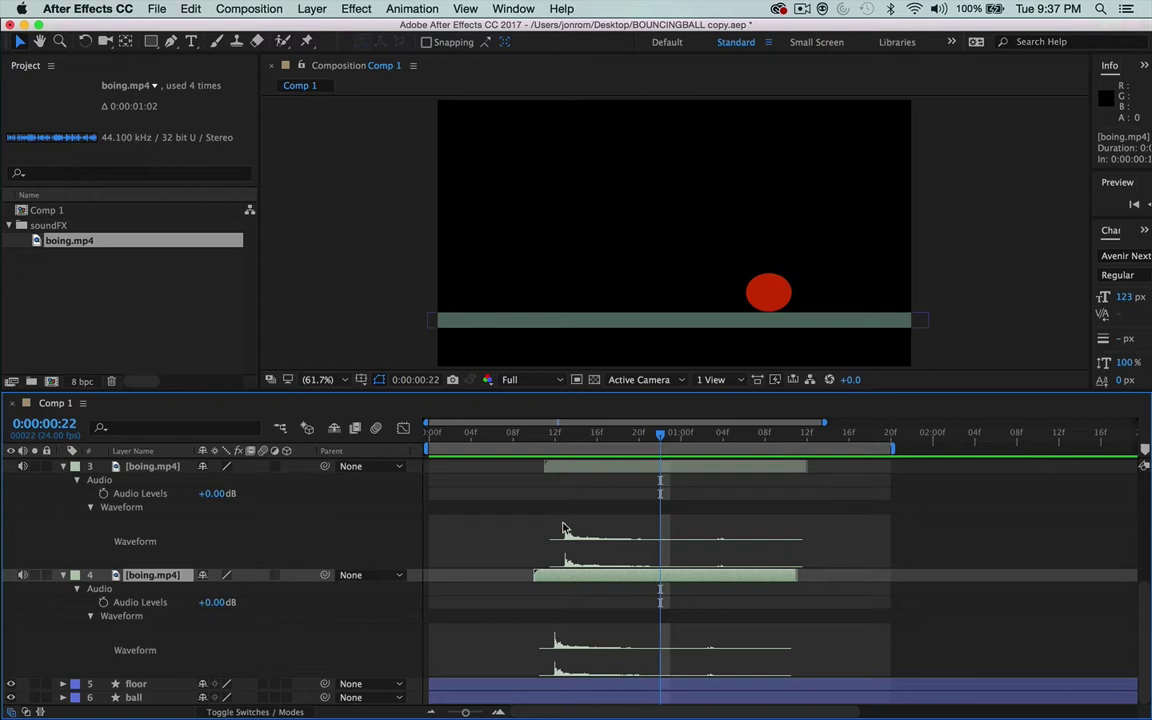
pyautogui.scroll(1, 565, 528)
pyautogui.moveTo(561, 501); pyautogui.dragTo(656, 507)
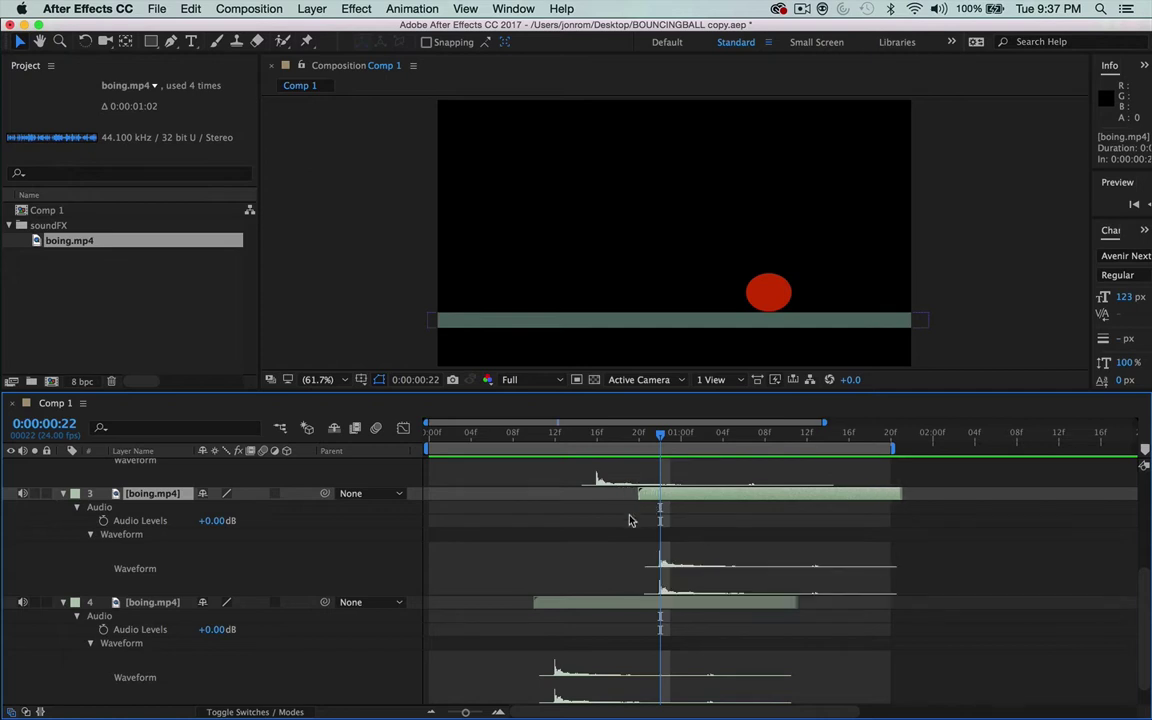
# Step: Align the waveform peak of boing.mp4 layer 2 with the ball's third floor contact at 0:00:01:06
pyautogui.scroll(3, 594, 542)
pyautogui.scroll(2, 593, 543)
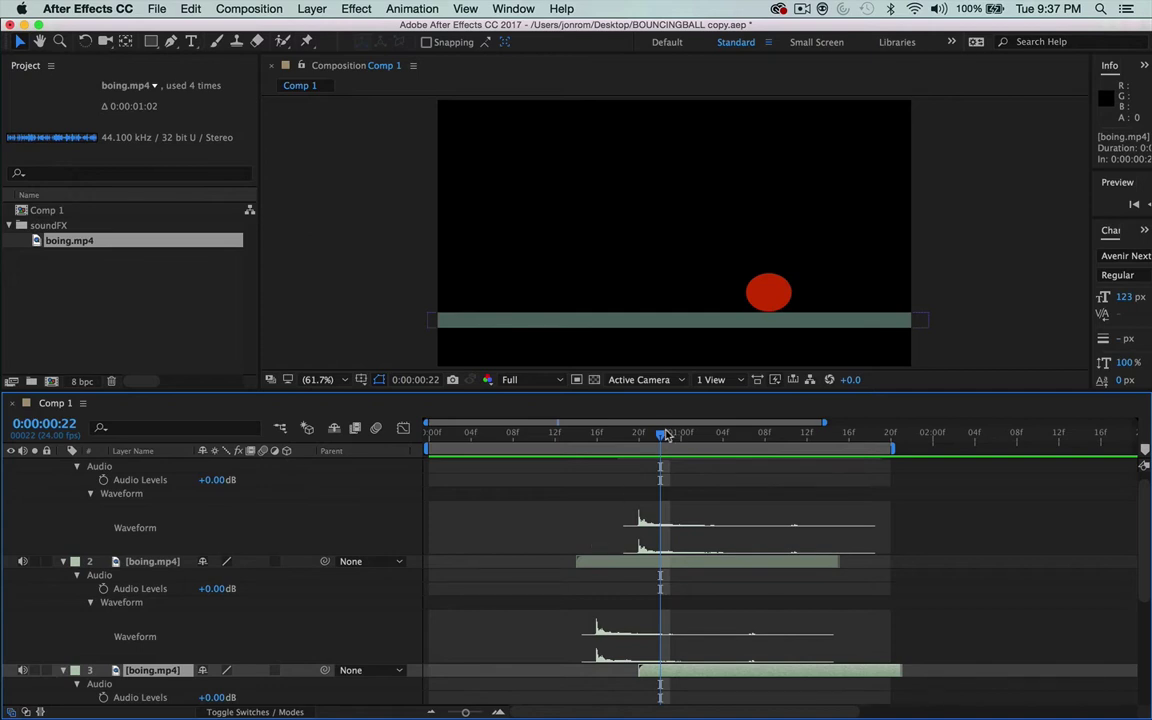
pyautogui.moveTo(662, 434); pyautogui.dragTo(745, 437)
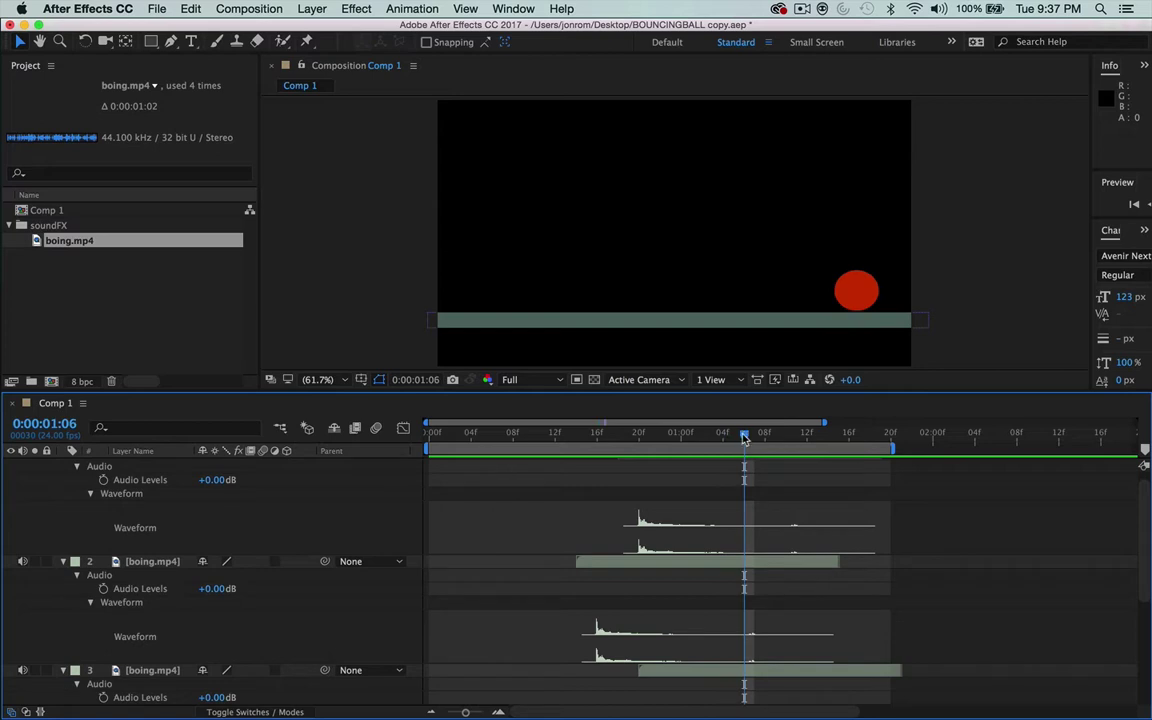
pyautogui.scroll(1, 731, 517)
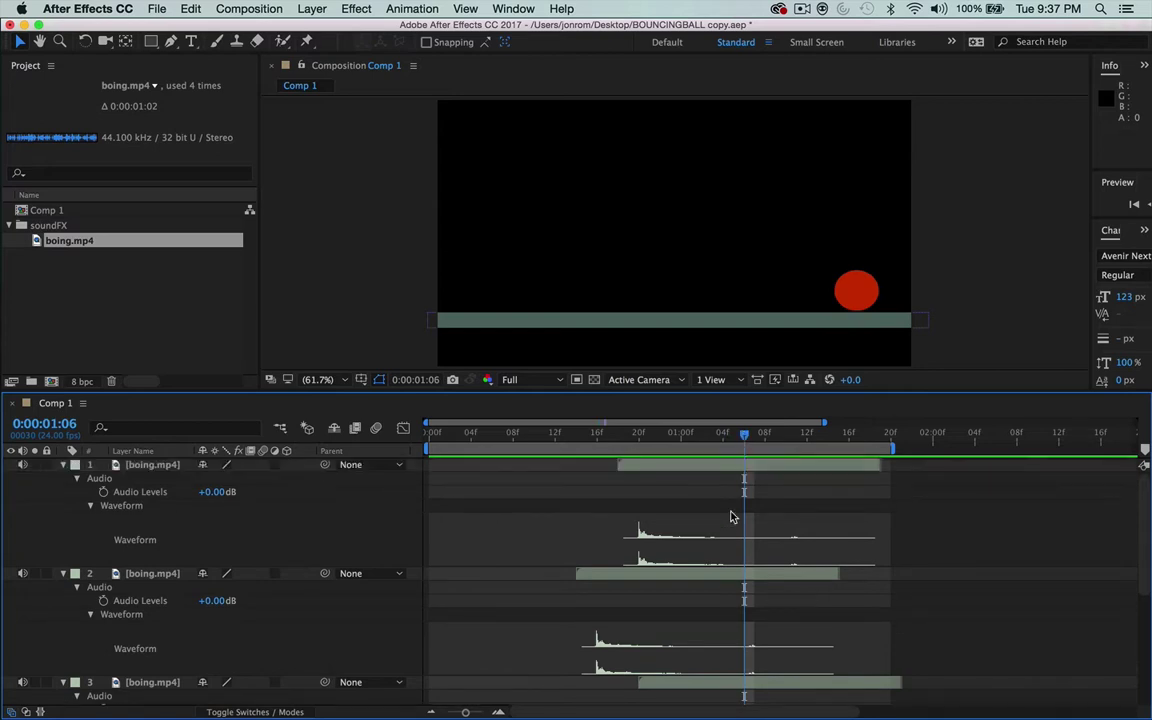
pyautogui.scroll(-2, 731, 517)
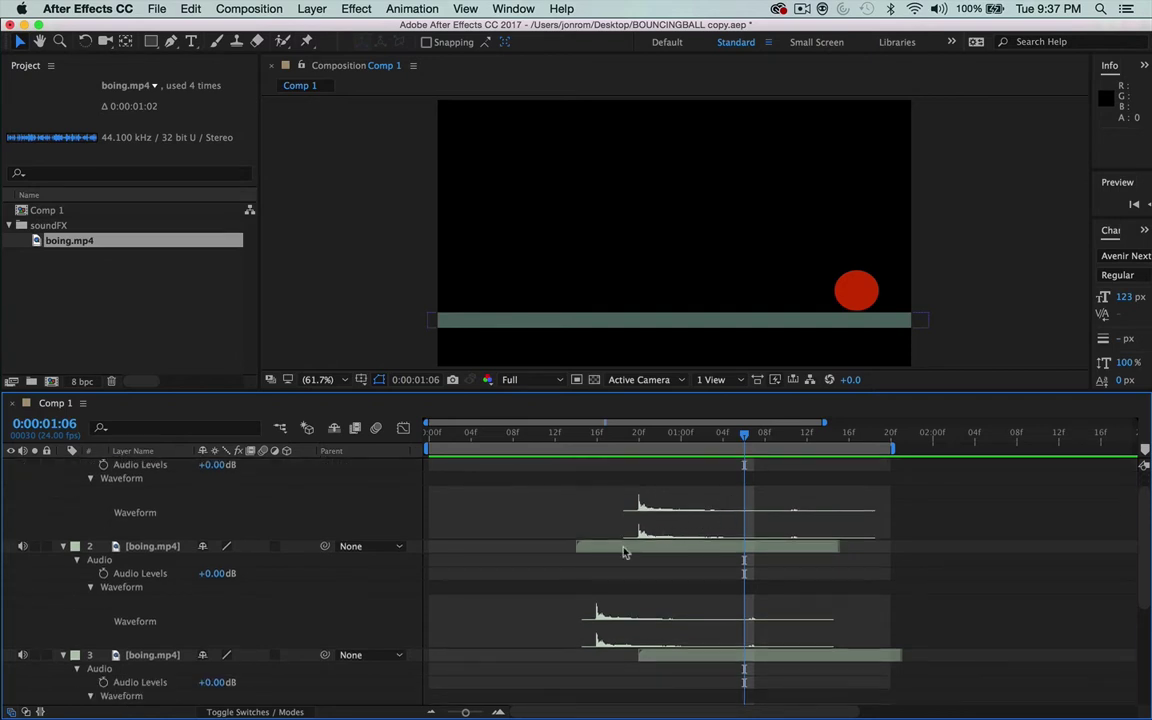
pyautogui.scroll(-5, 618, 567)
pyautogui.scroll(4, 617, 566)
pyautogui.moveTo(609, 533); pyautogui.dragTo(744, 545)
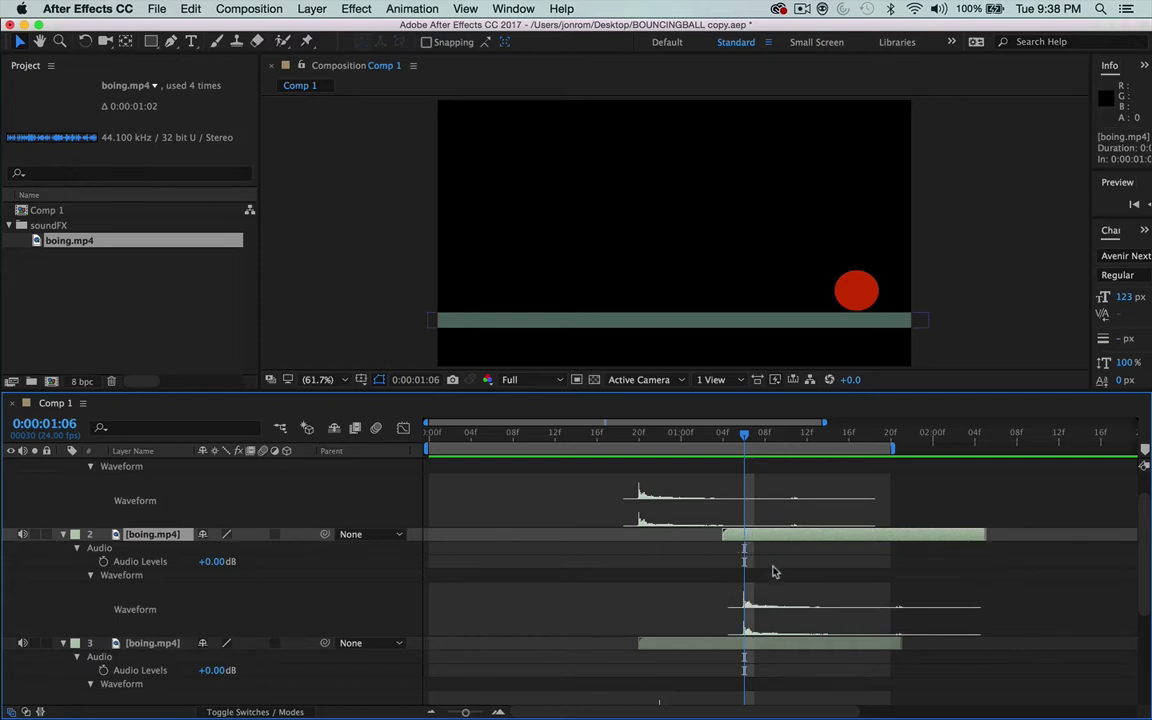
# Step: Align the waveform peak of boing.mp4 layer 1 with the ball's last floor contact at 0:00:01:10
pyautogui.scroll(2, 781, 580)
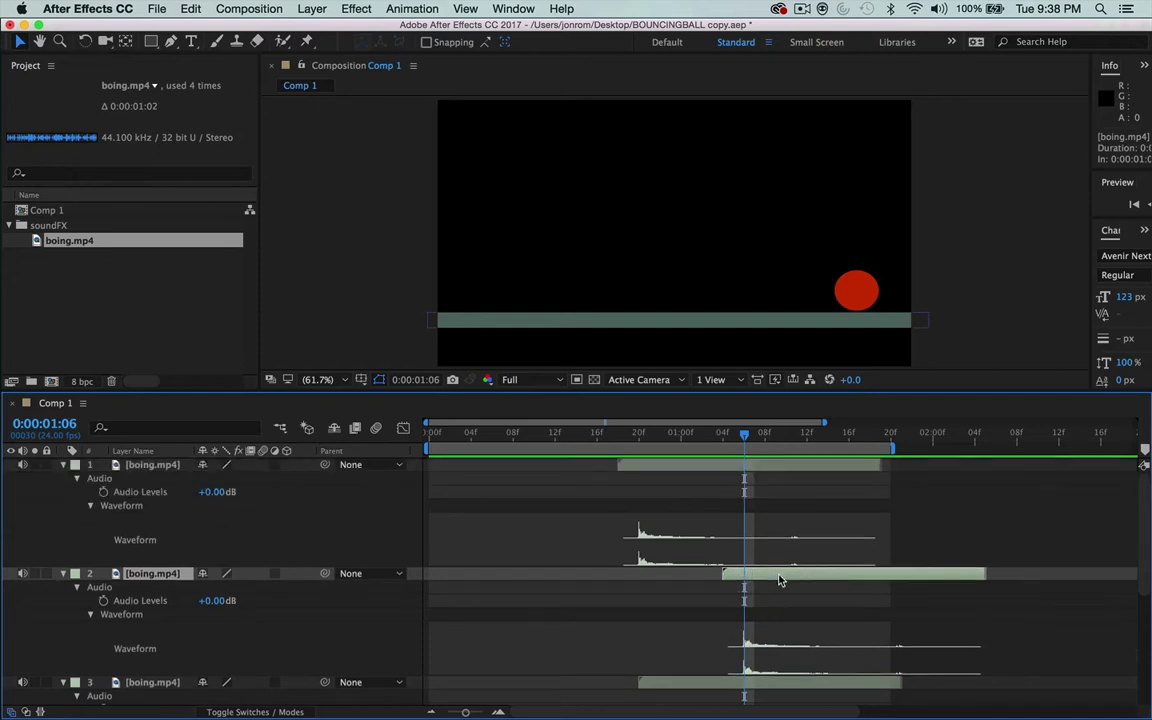
pyautogui.moveTo(744, 443); pyautogui.dragTo(785, 441)
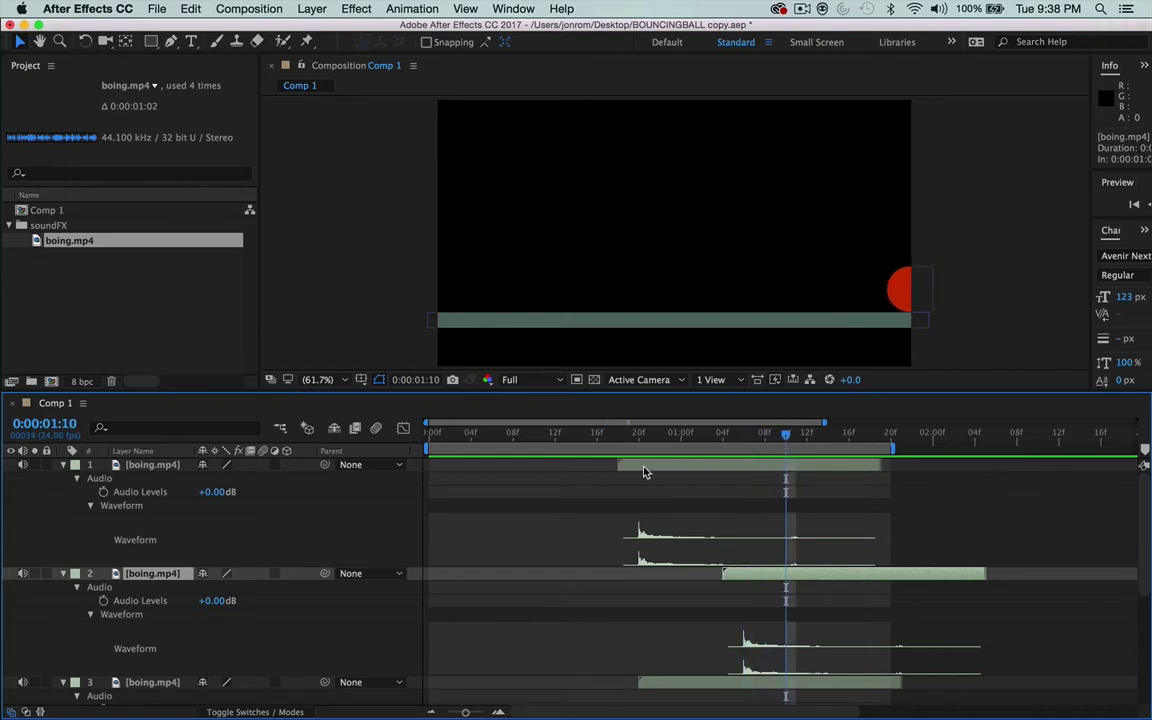
pyautogui.moveTo(644, 472); pyautogui.dragTo(787, 472)
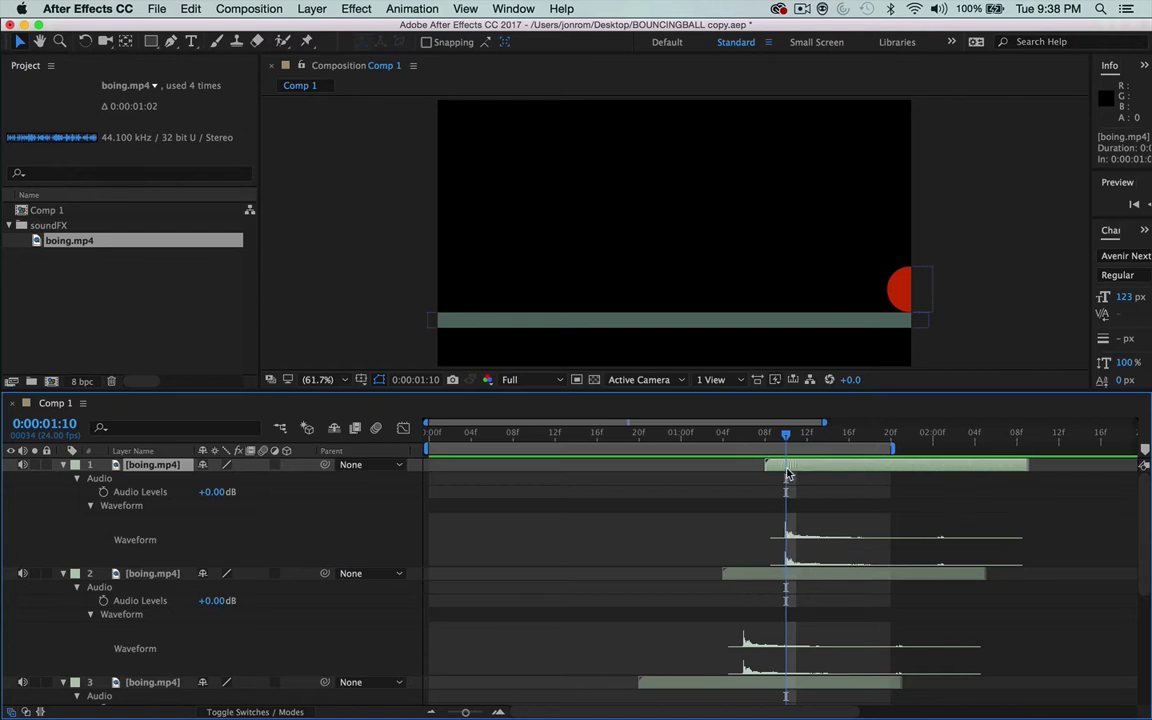
# Step: Preview the animation with the aligned boing sounds, then scrub through the ball's floor contacts
pyautogui.moveTo(787, 440); pyautogui.dragTo(587, 449)
pyautogui.hotkey('ctrl', '0')
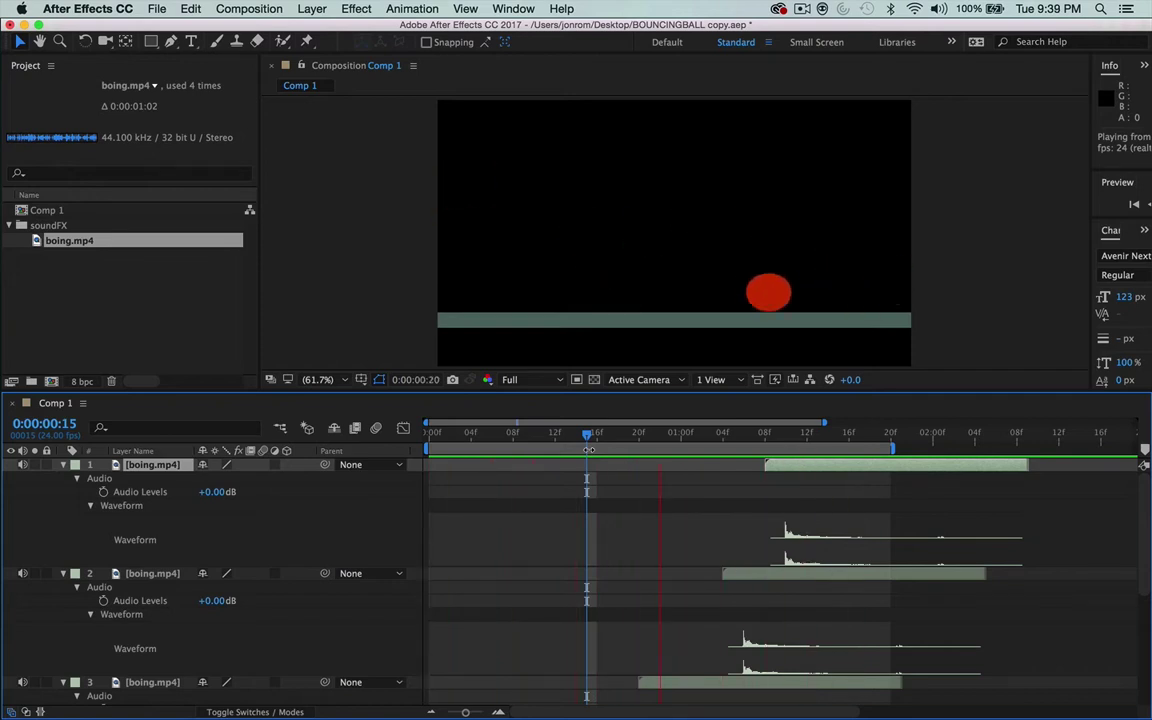
pyautogui.press('space')
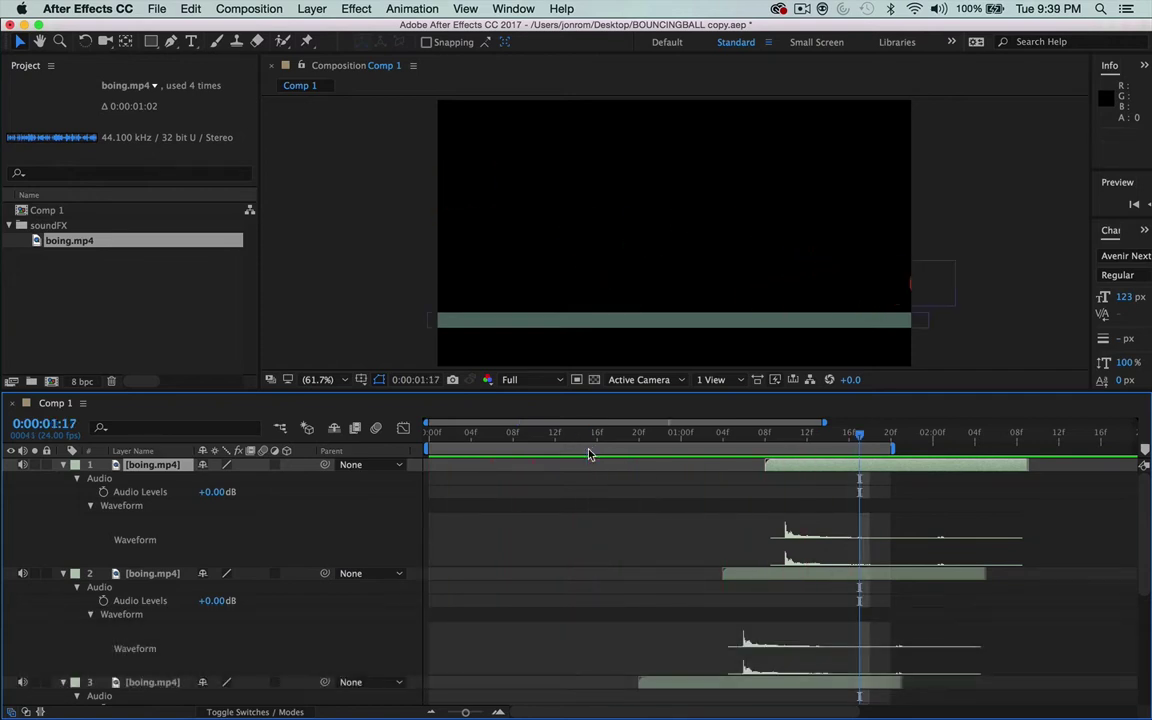
pyautogui.moveTo(488, 443); pyautogui.dragTo(660, 445)
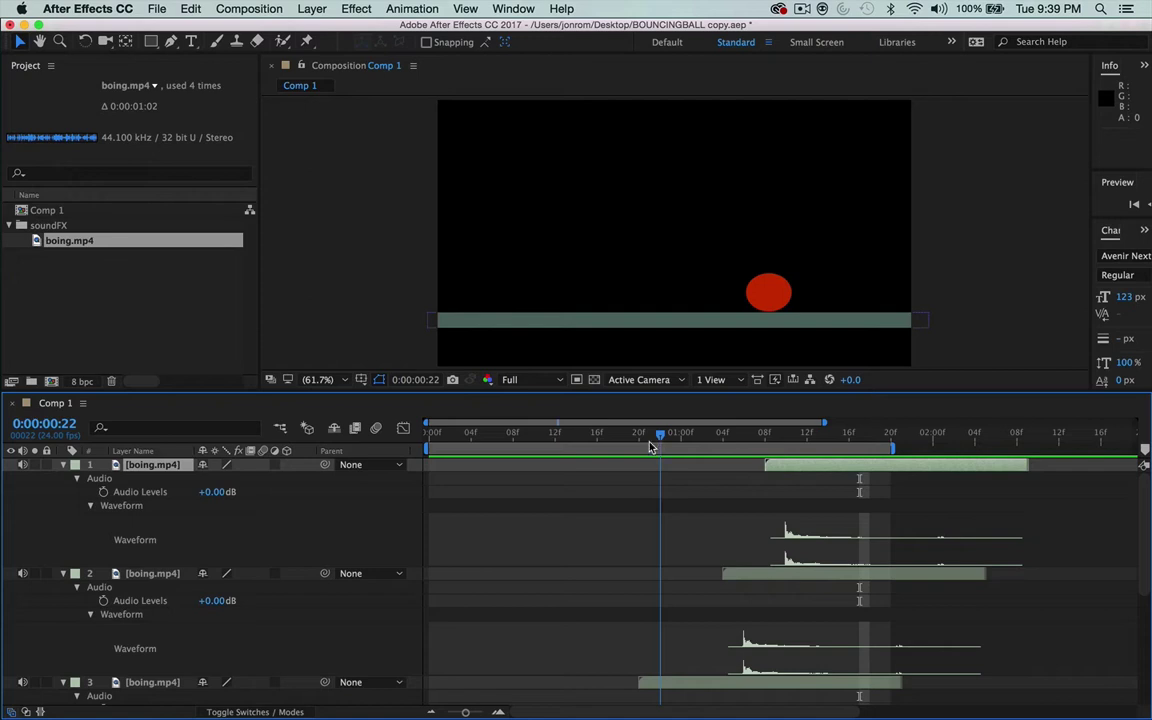
pyautogui.moveTo(651, 447); pyautogui.dragTo(594, 514)
# Step: Enlarge the timeline's height and review the aligned waveforms of all four boing.mp4 layers
pyautogui.scroll(-5, 560, 580)
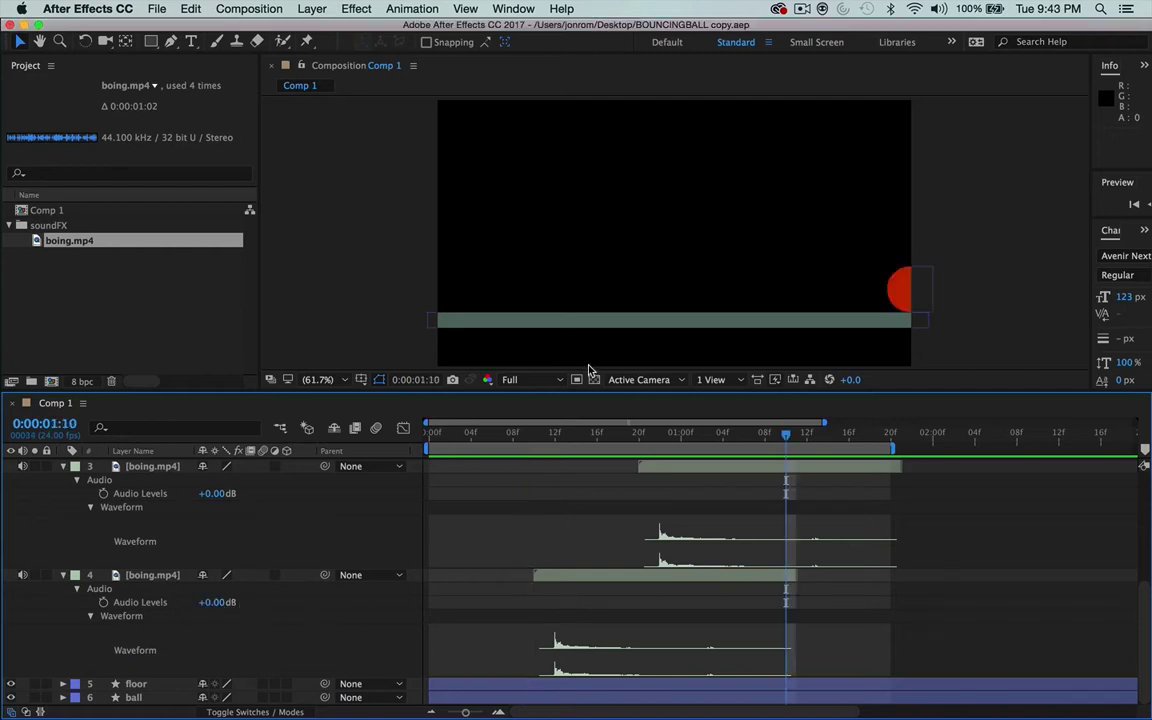
pyautogui.moveTo(556, 391); pyautogui.dragTo(561, 270)
pyautogui.scroll(3, 533, 481)
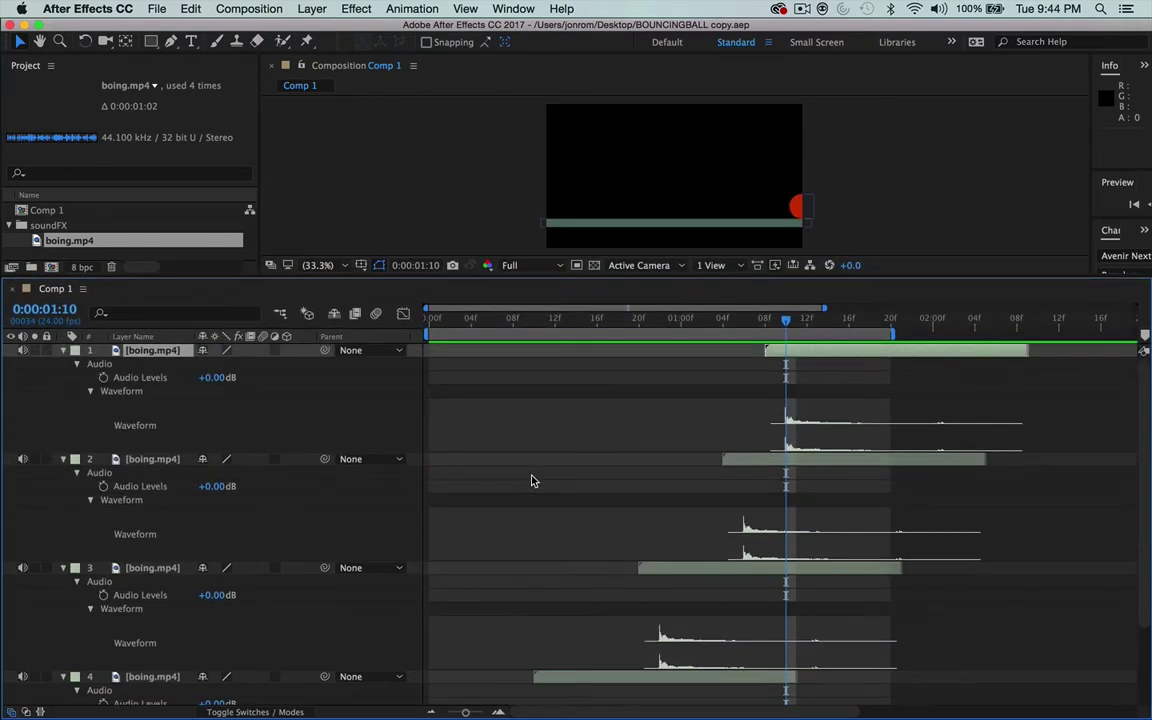
pyautogui.scroll(-5, 533, 481)
pyautogui.scroll(5, 533, 481)
pyautogui.scroll(-2, 533, 481)
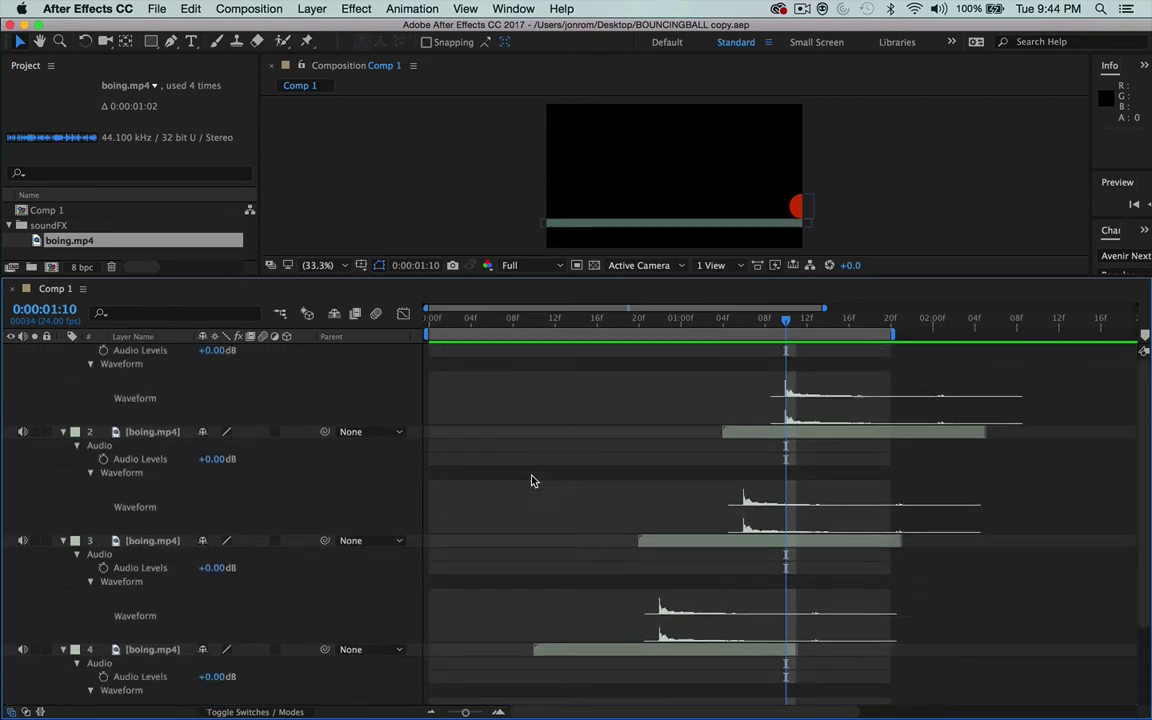
# Step: Preview the animation and examine the audio levels and waveforms of the four boing.mp4 layers
pyautogui.scroll(-3, 533, 481)
pyautogui.scroll(4, 533, 481)
pyautogui.scroll(-2, 533, 481)
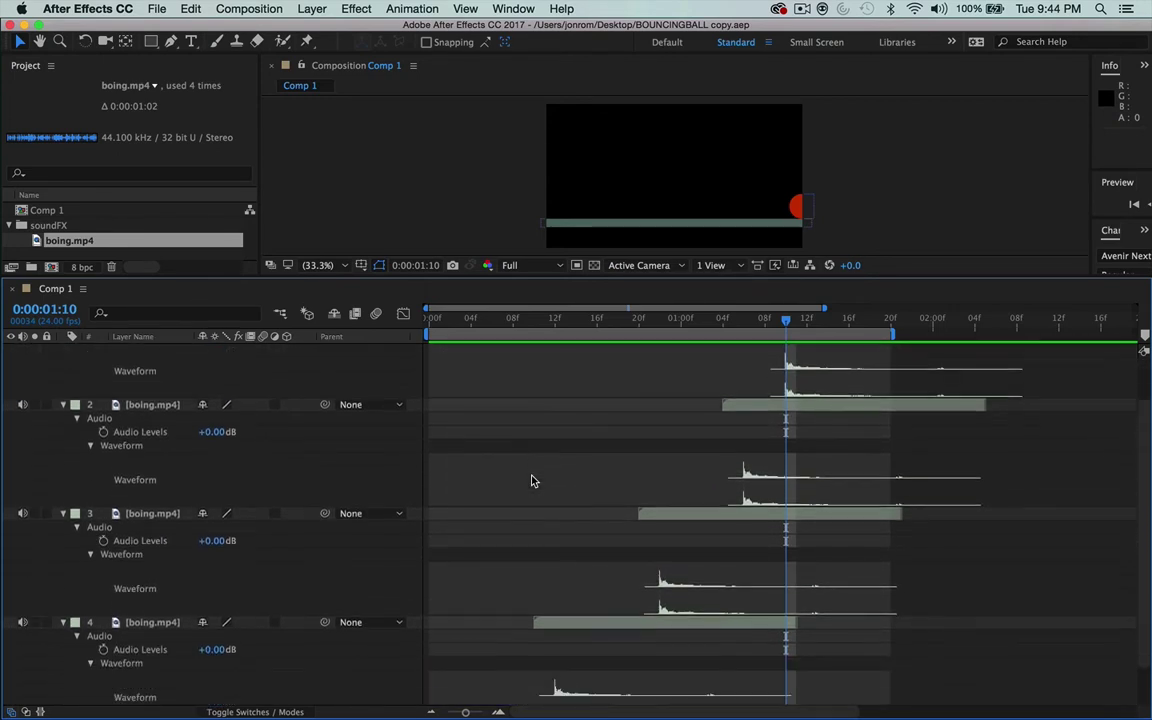
pyautogui.scroll(-2, 533, 481)
pyautogui.press('space')
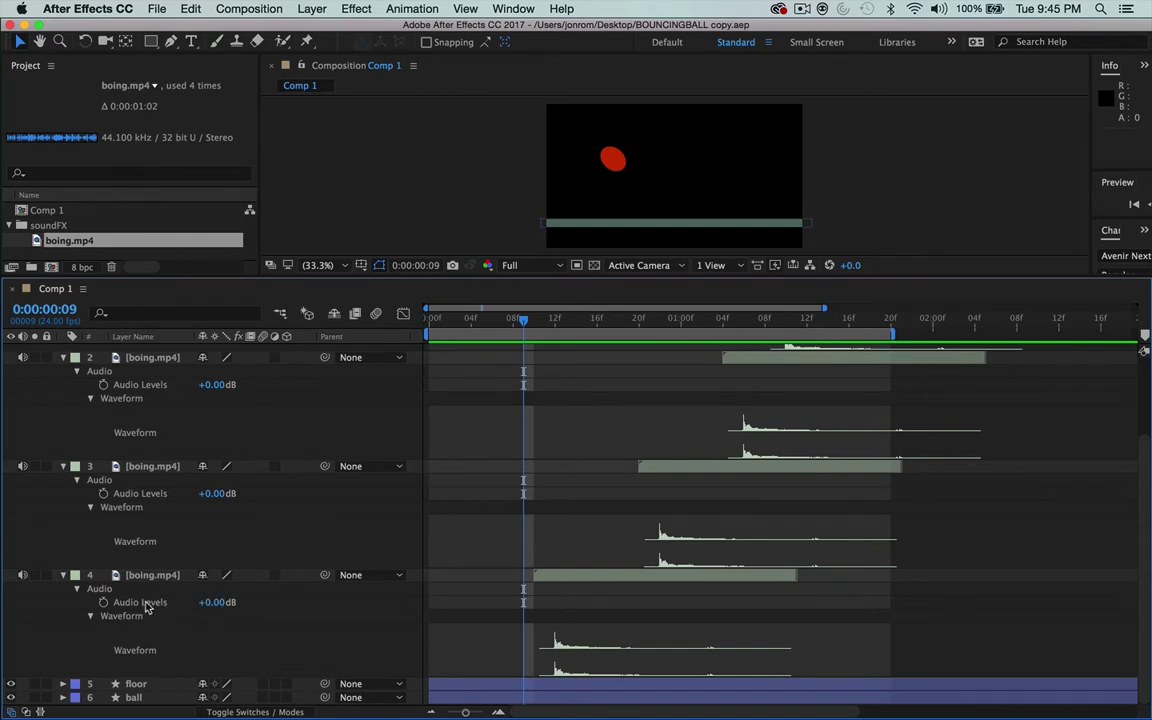
pyautogui.scroll(2, 170, 521)
pyautogui.scroll(-3, 168, 521)
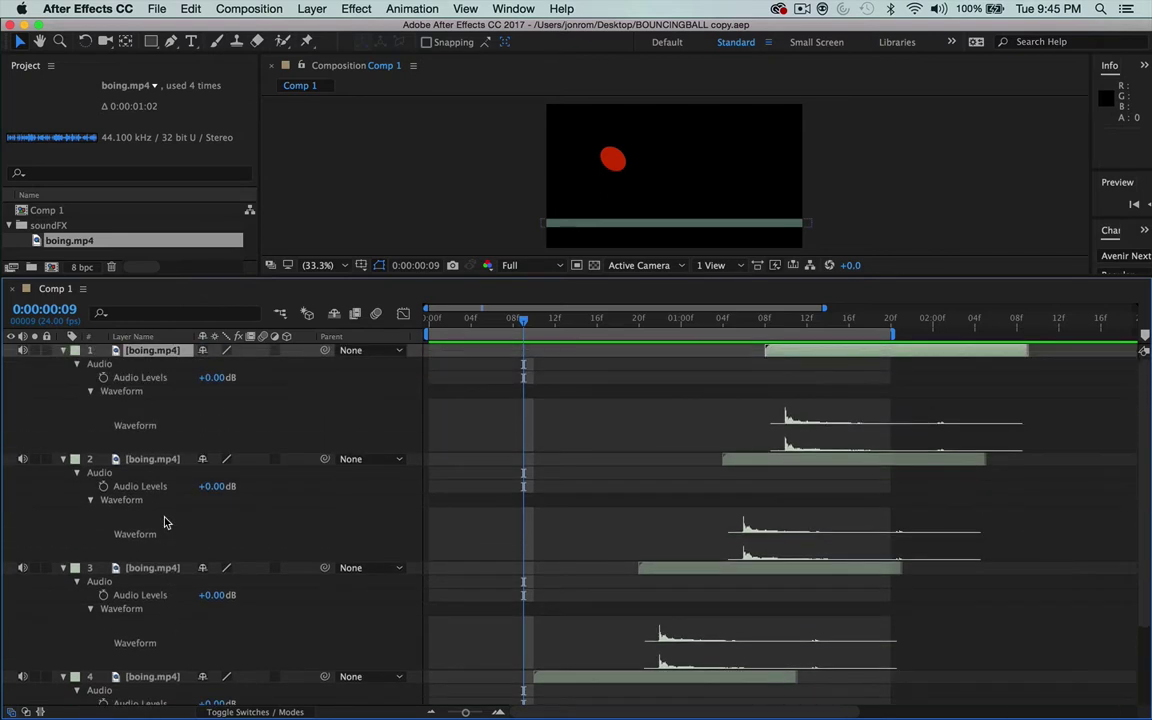
pyautogui.scroll(3, 167, 522)
pyautogui.scroll(1, 166, 521)
pyautogui.click(167, 568)
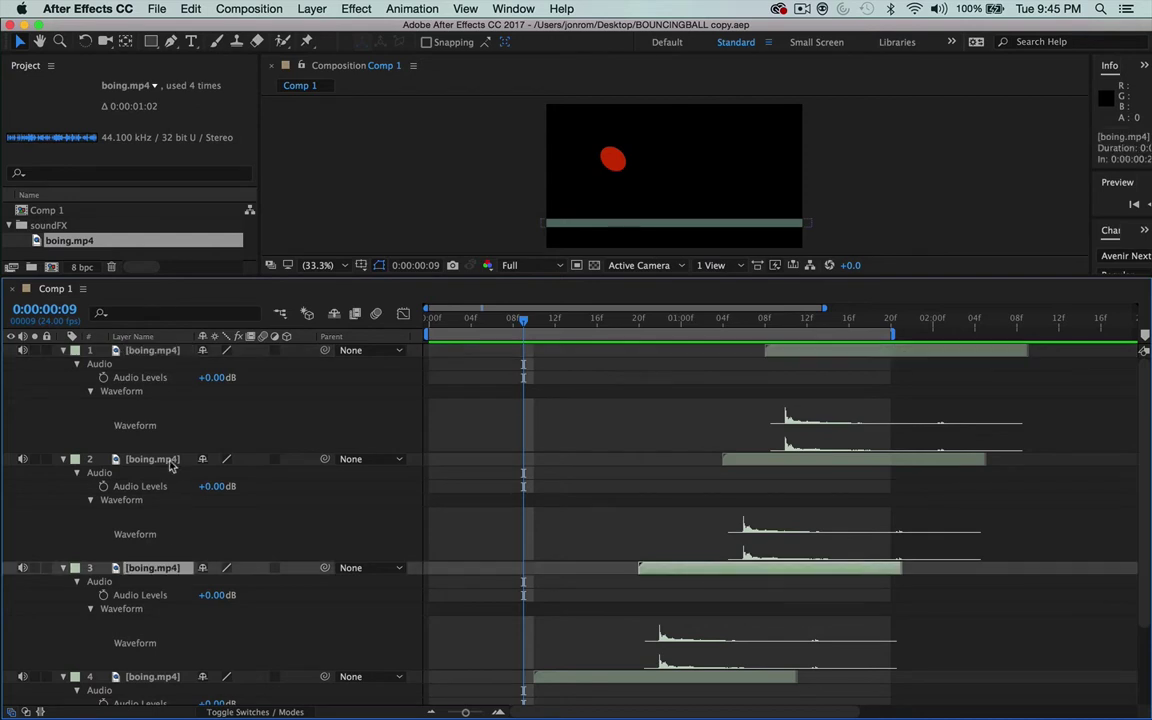
pyautogui.click(170, 458)
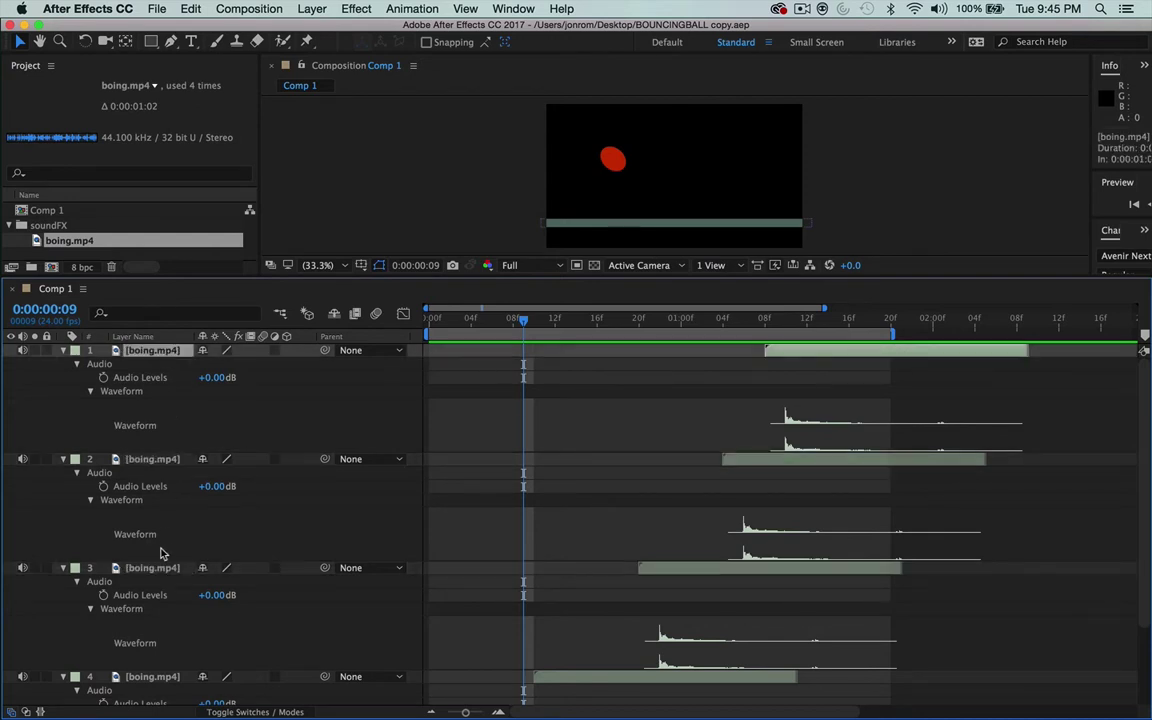
pyautogui.scroll(-4, 159, 555)
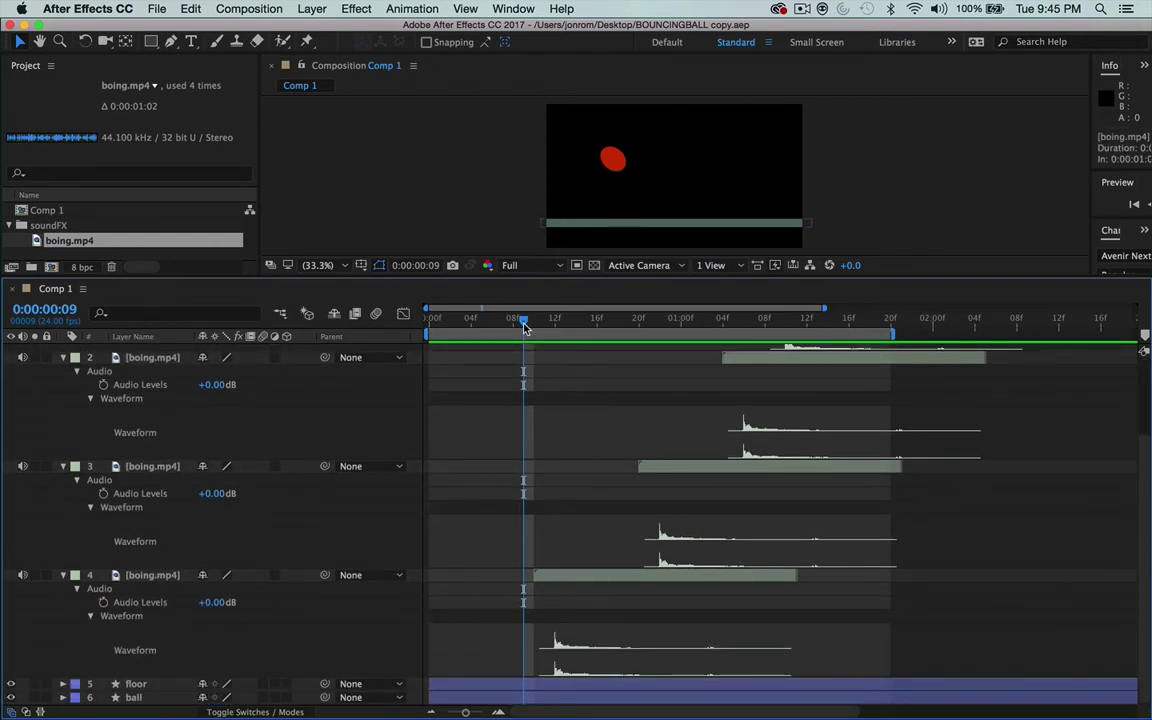
# Step: Move the playhead to 0:00:00:18 and set the Audio Levels of boing.mp4 layer 3 to -8 dB
pyautogui.moveTo(524, 326); pyautogui.dragTo(618, 388)
pyautogui.click(217, 493)
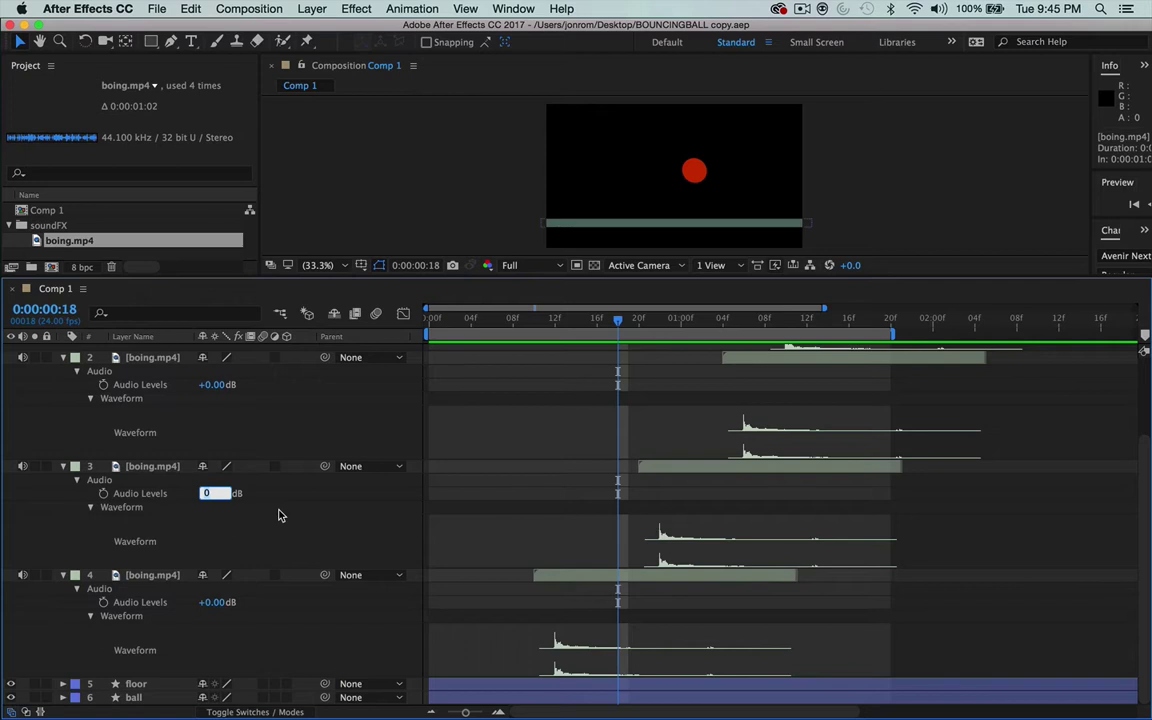
pyautogui.write('-8')
pyautogui.press('Return')
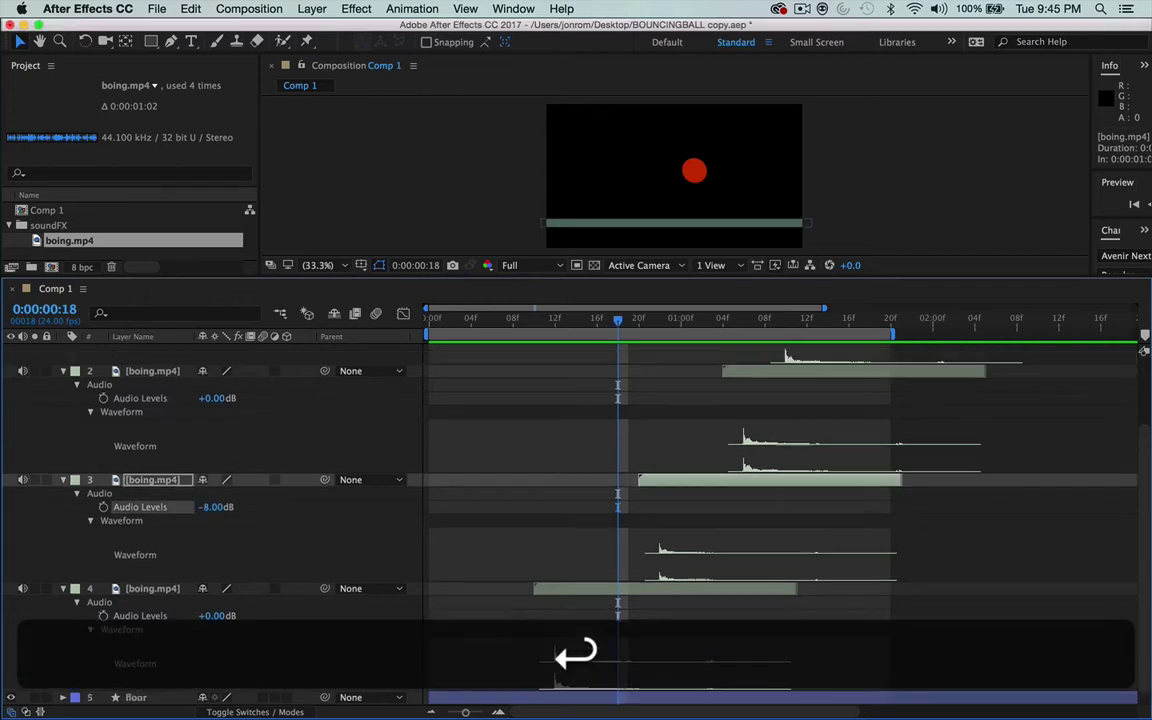
# Step: Set the Audio Levels of boing.mp4 layer 2 to -24 dB
pyautogui.click(232, 426)
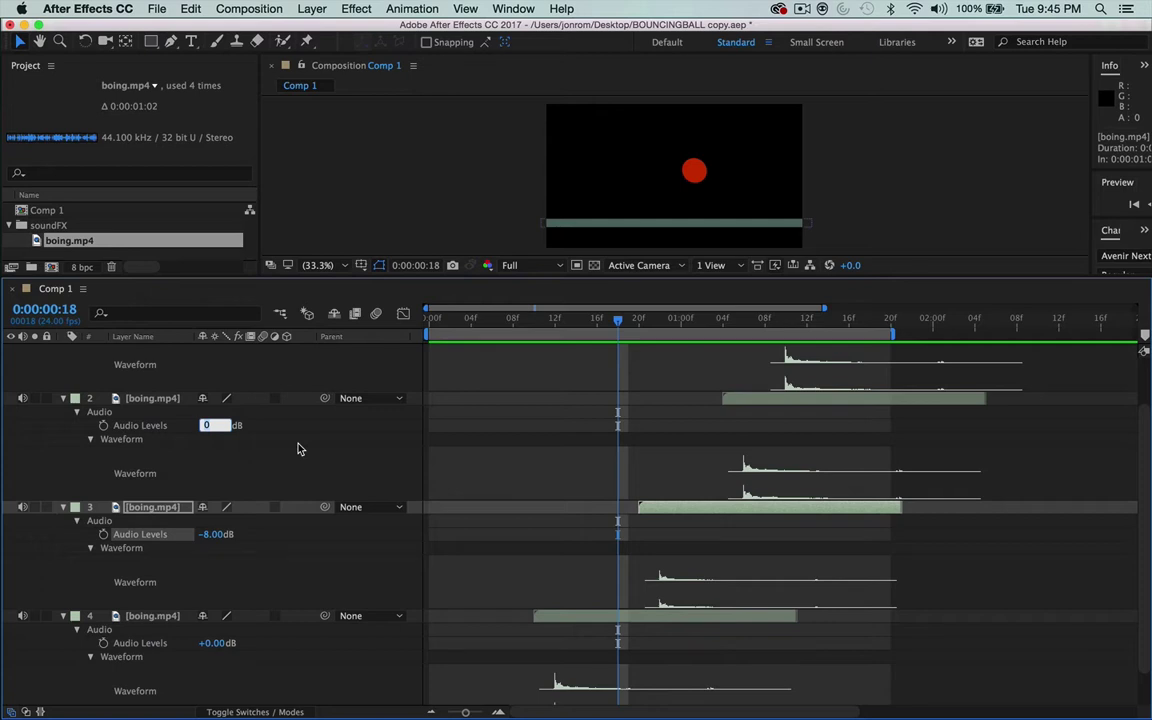
pyautogui.write('-24')
pyautogui.press('Return')
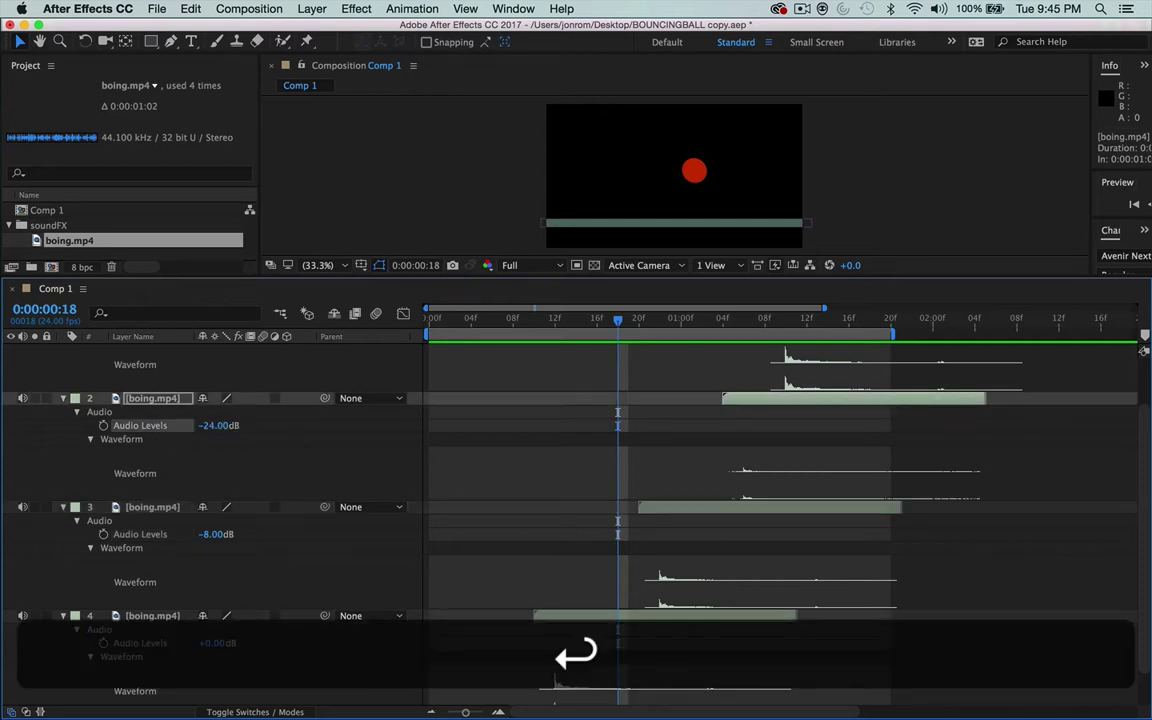
# Step: Set the Audio Levels of boing.mp4 layer 1 to -40 dB
pyautogui.click(214, 378)
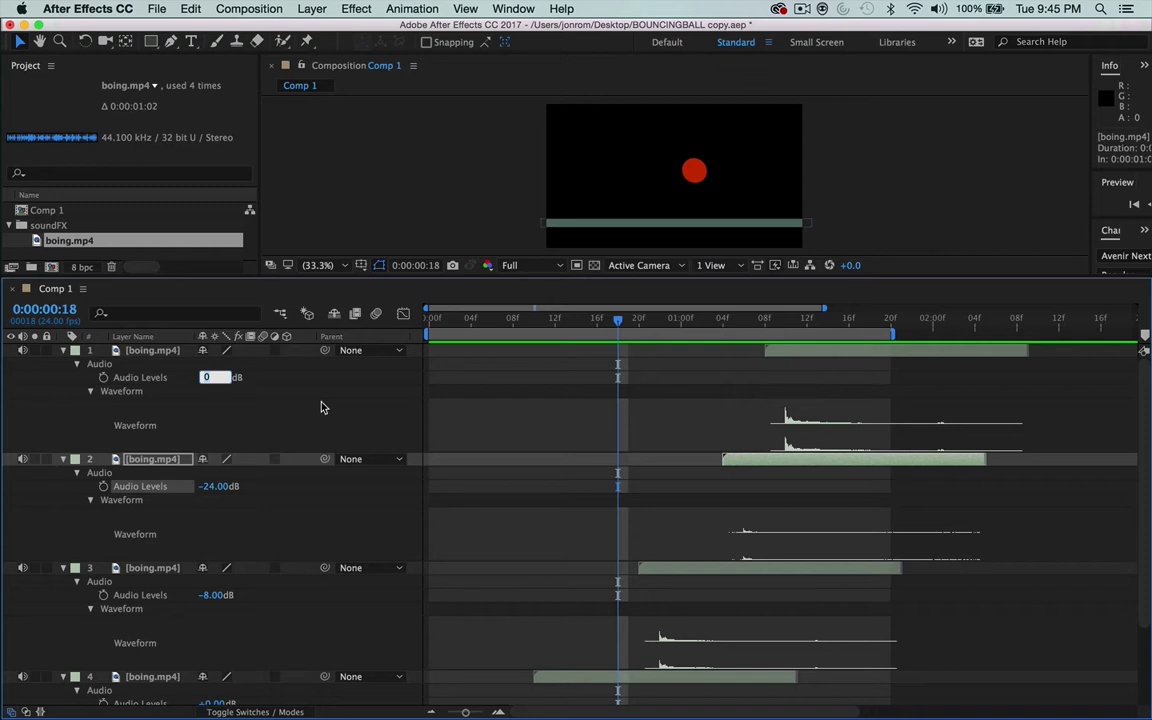
pyautogui.write('-40')
pyautogui.press('Return')
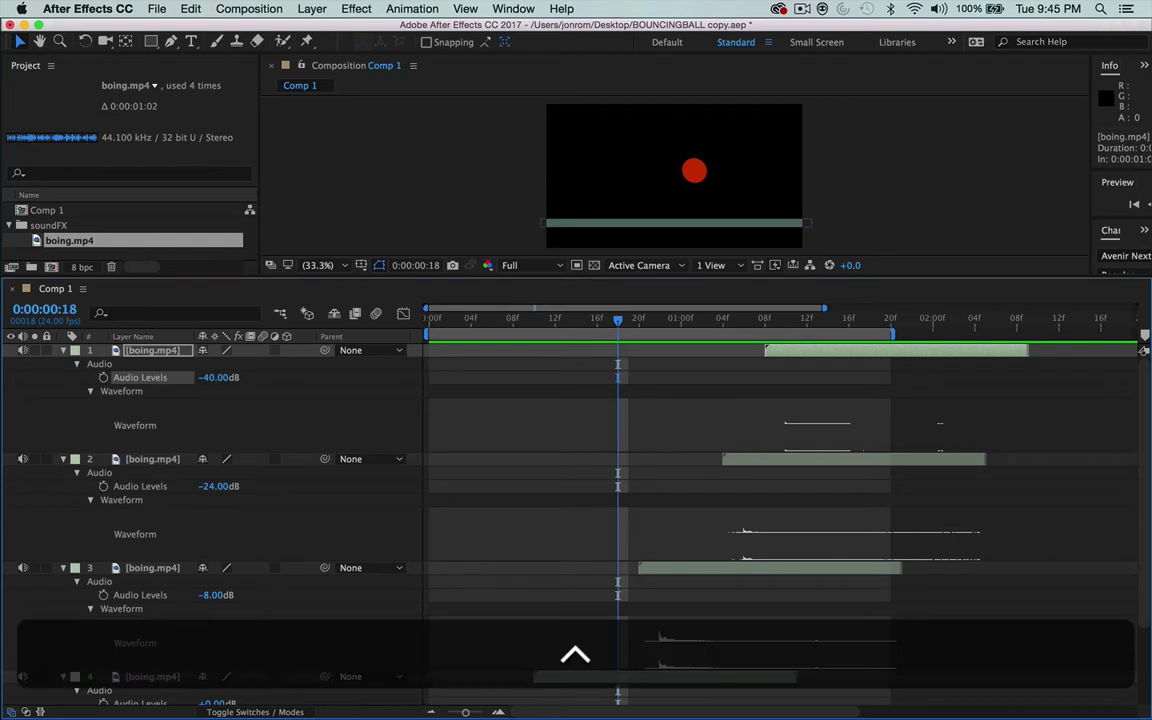
# Step: Preview the animation with the reduced sound levels and compare the Audio Levels of the boing.mp4 layers
pyautogui.hotkey('ctrl', '0')
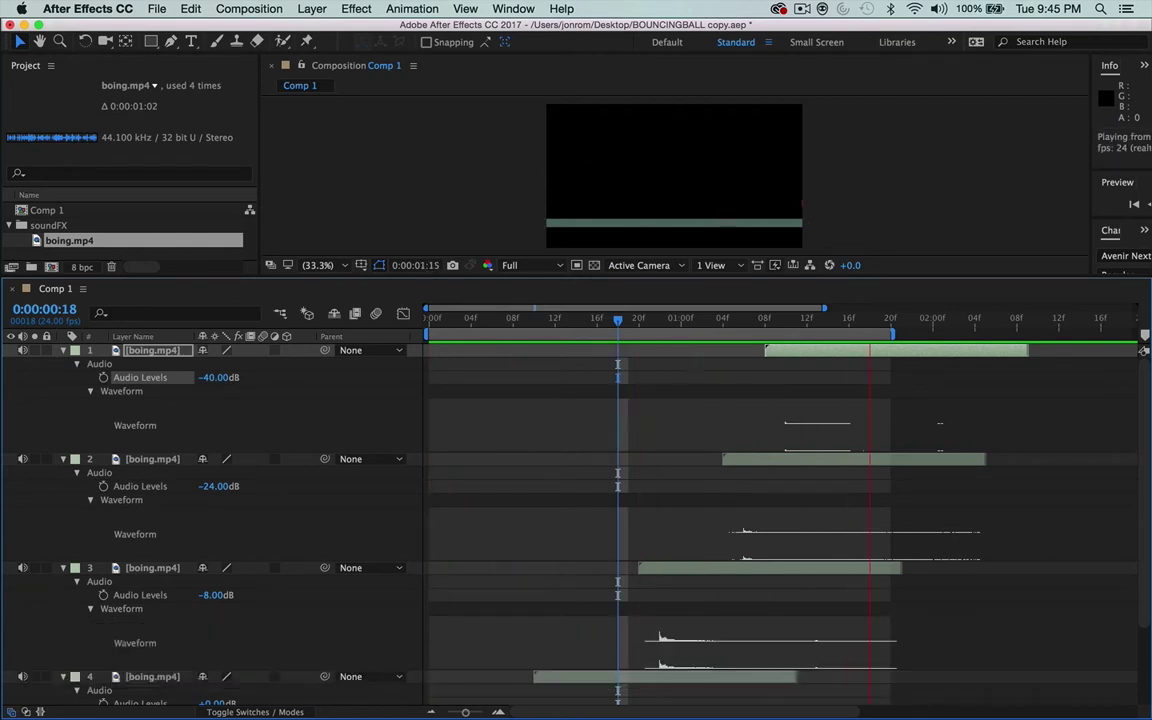
pyautogui.press('space')
pyautogui.scroll(-3, 570, 448)
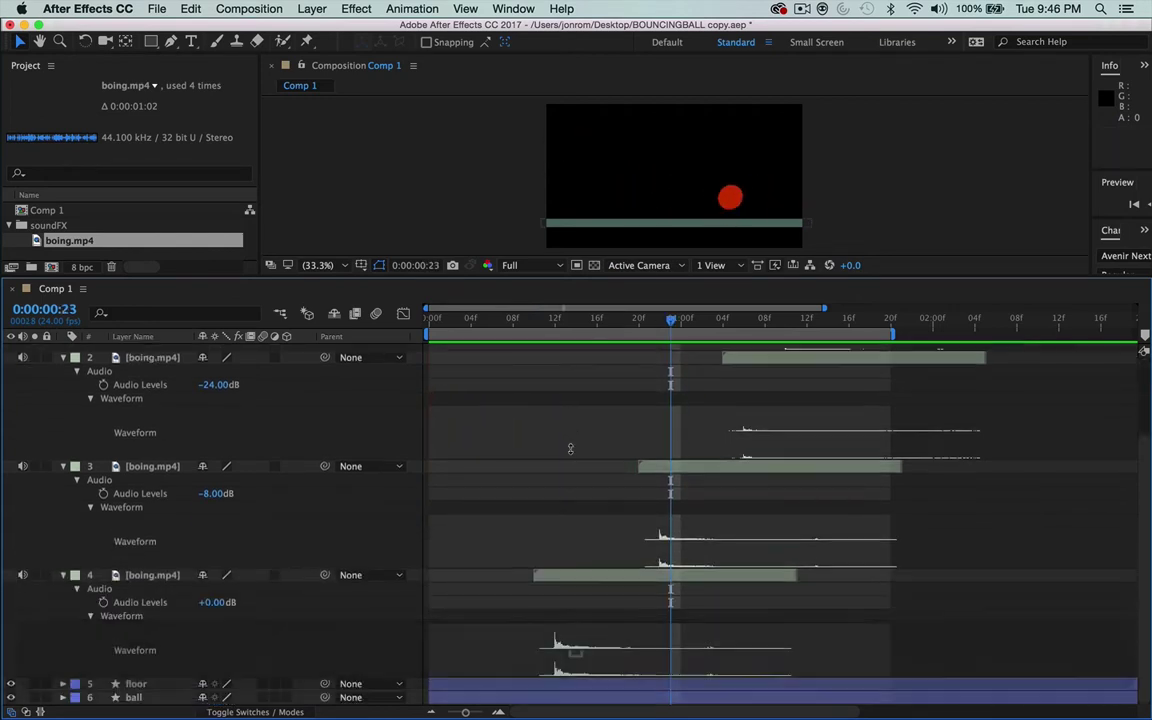
pyautogui.click(259, 619)
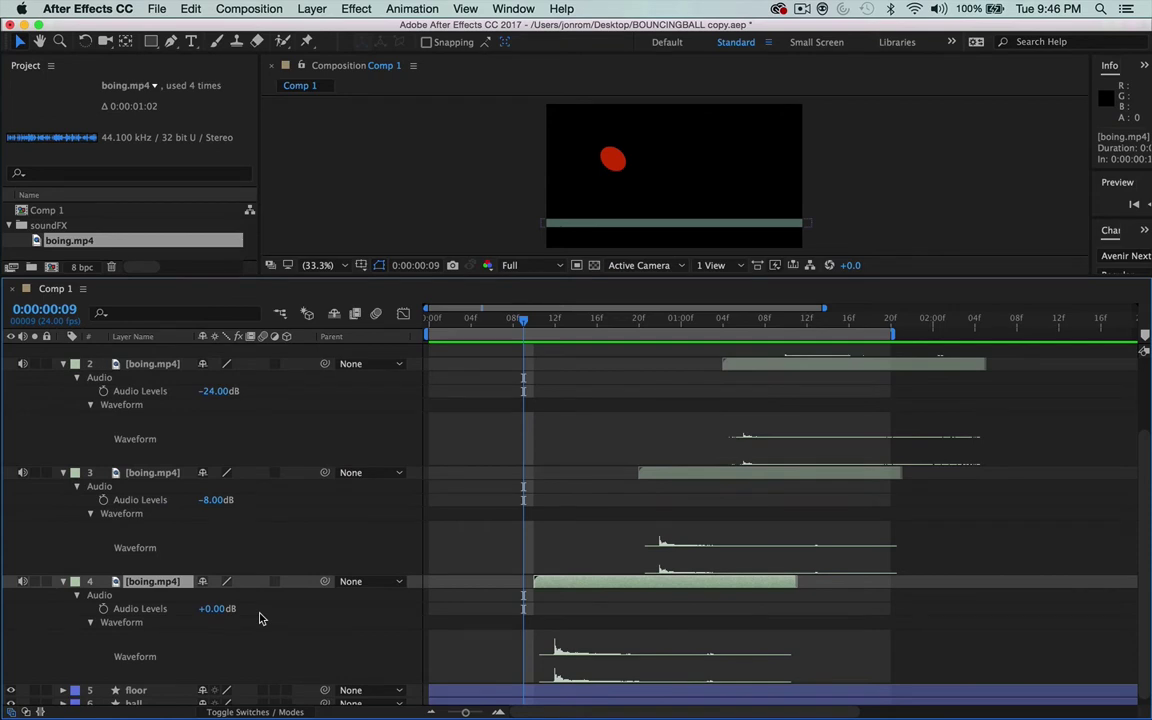
pyautogui.scroll(3, 259, 619)
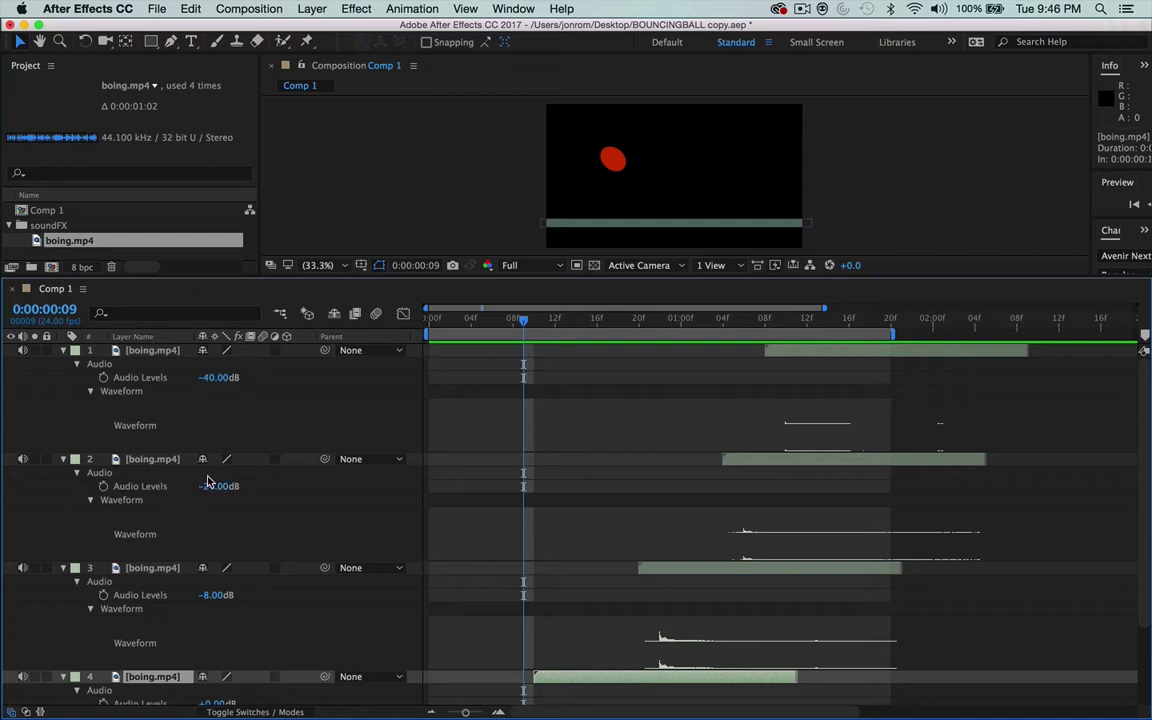
pyautogui.scroll(-3, 217, 553)
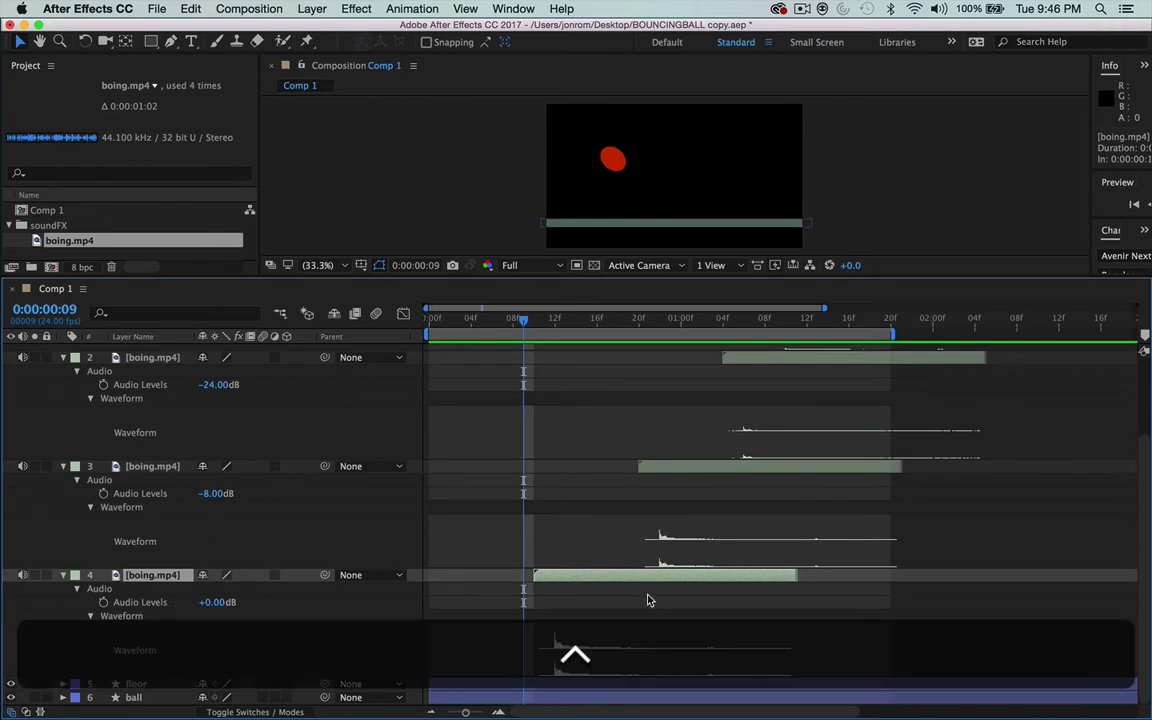
pyautogui.hotkey('ctrl', '0')
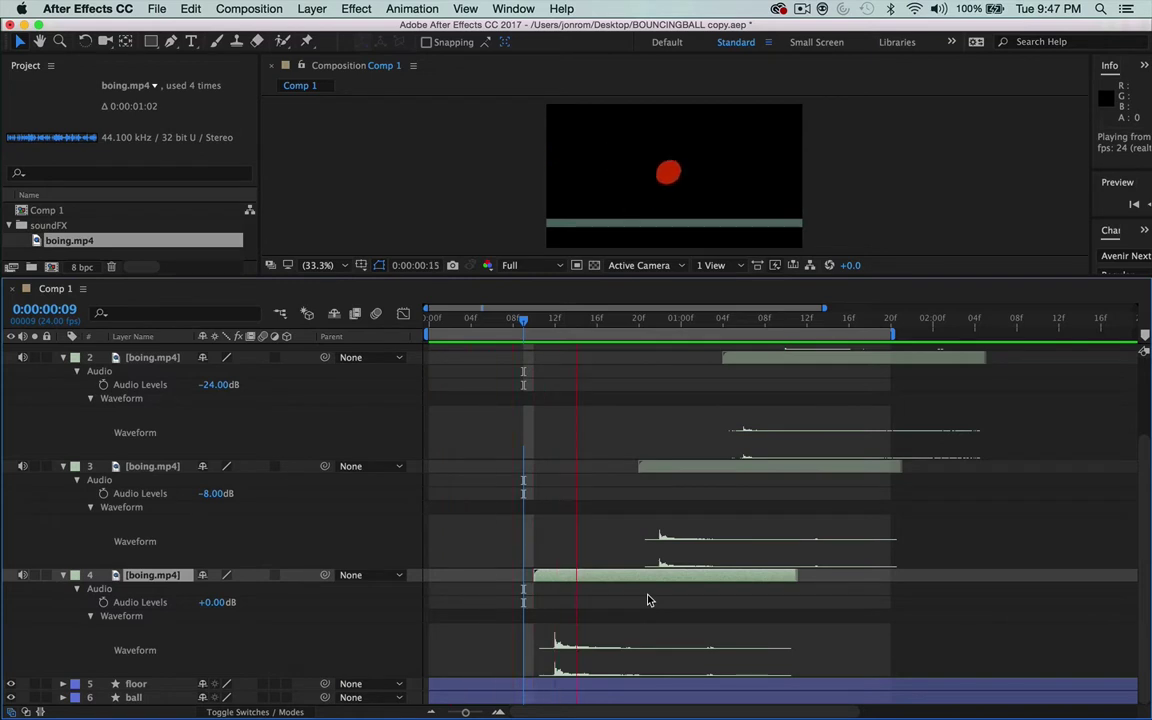
pyautogui.press('space')
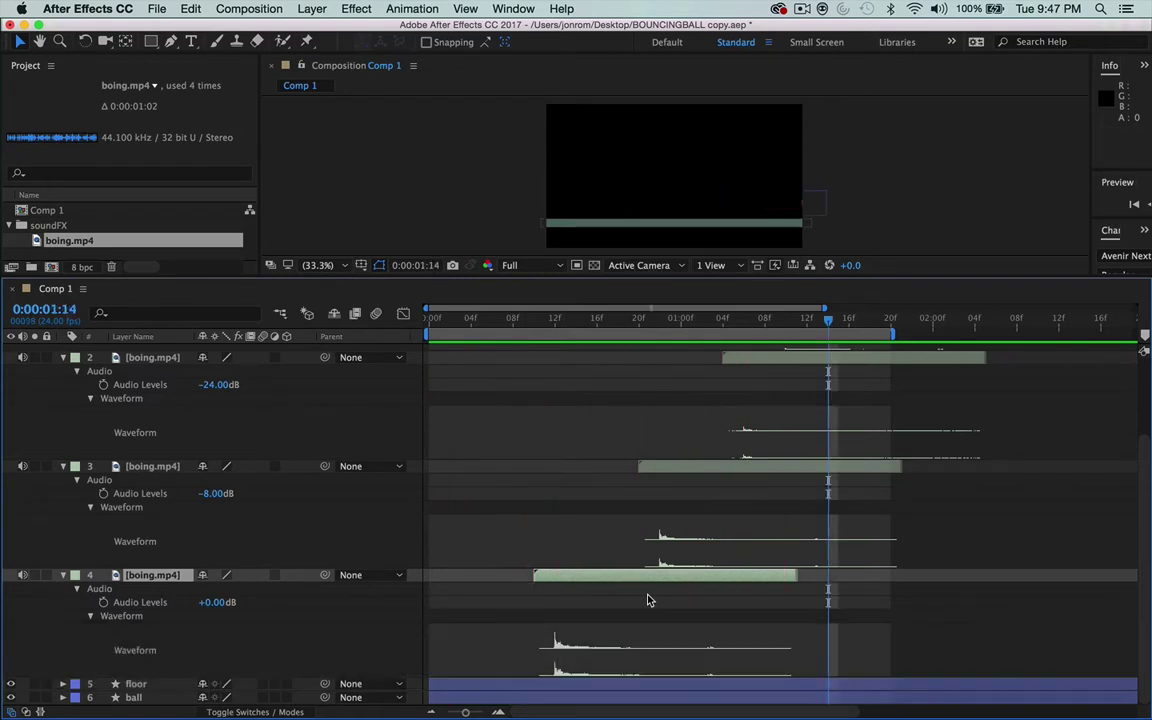
pyautogui.scroll(2, 648, 600)
pyautogui.scroll(-1, 648, 600)
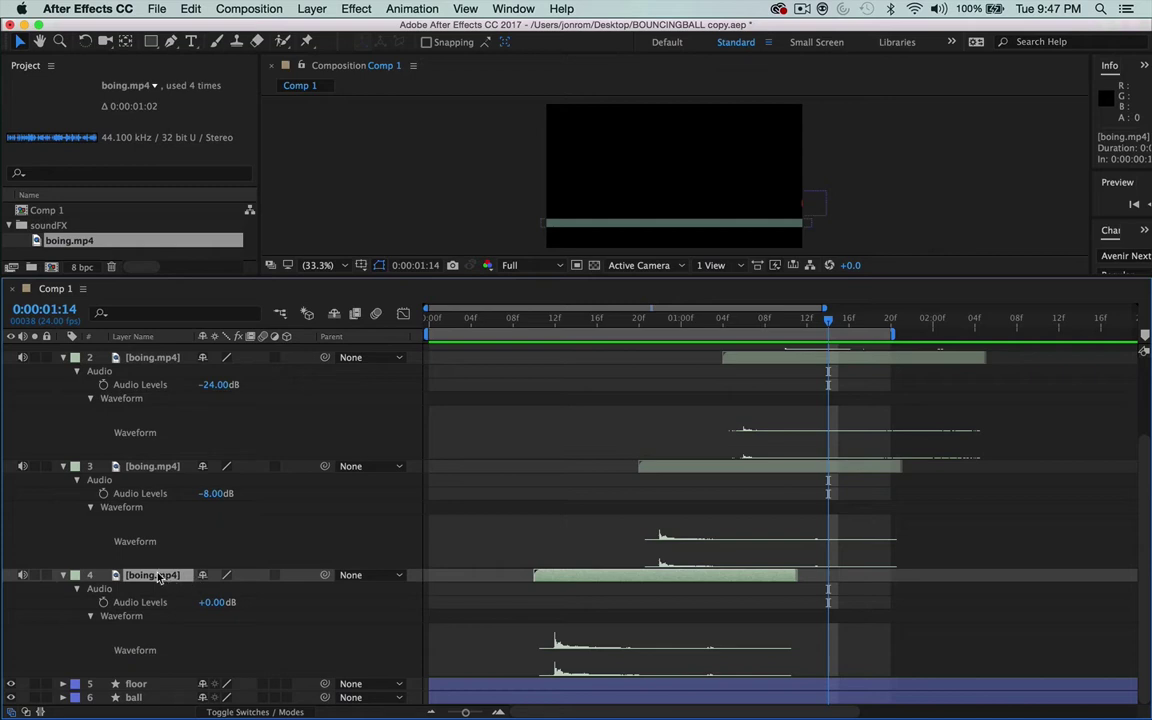
# Step: Scrub through the floor contacts at 0:00:00:12, 0:00:00:22, 0:00:01:06 and 0:00:01:10, checking each matching boing.mp4 layer's waveform and level
pyautogui.moveTo(521, 330); pyautogui.dragTo(555, 320)
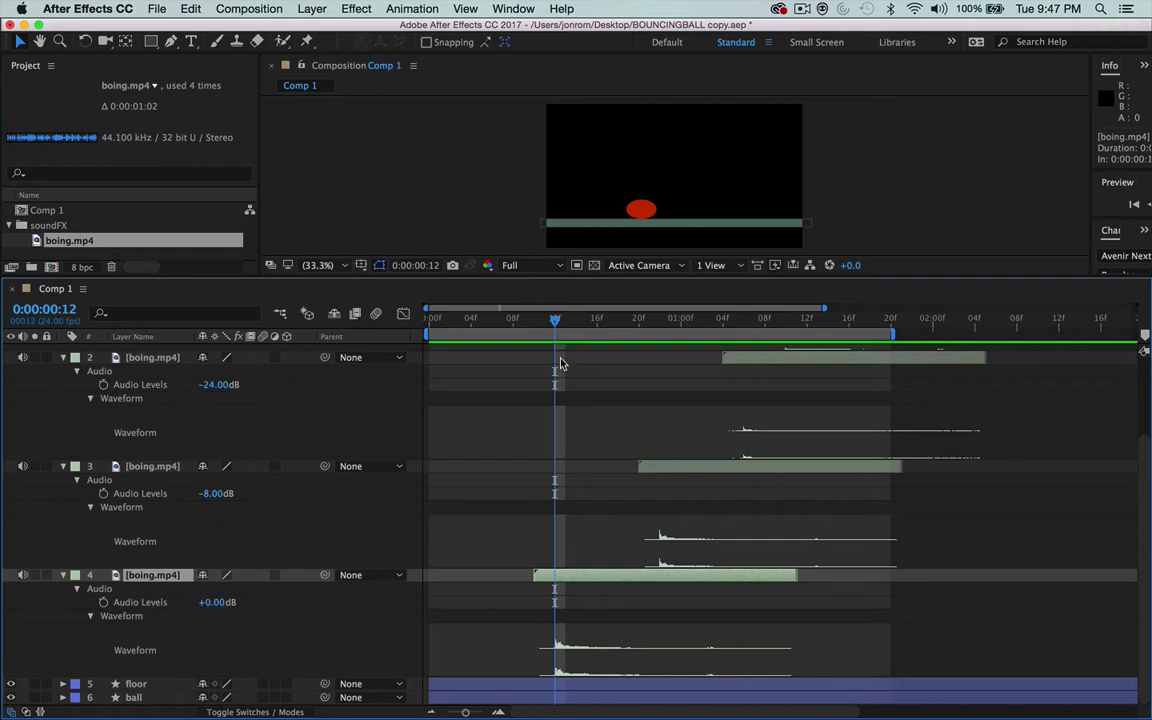
pyautogui.moveTo(559, 325); pyautogui.dragTo(659, 323)
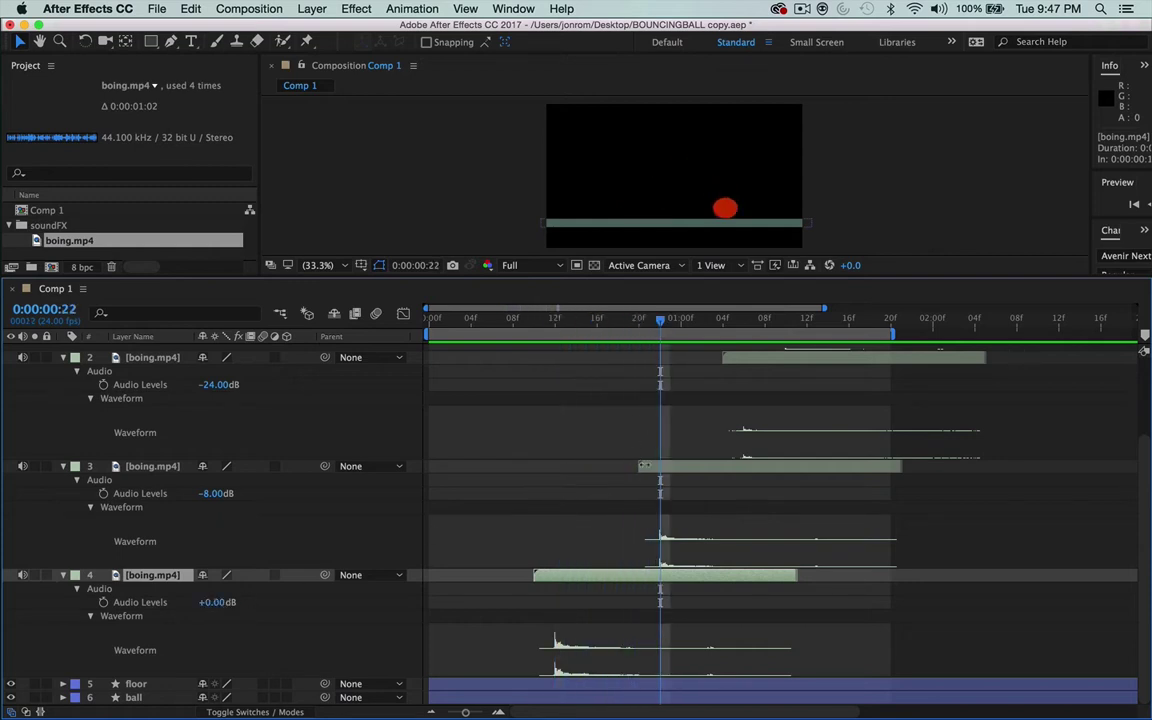
pyautogui.click(655, 475)
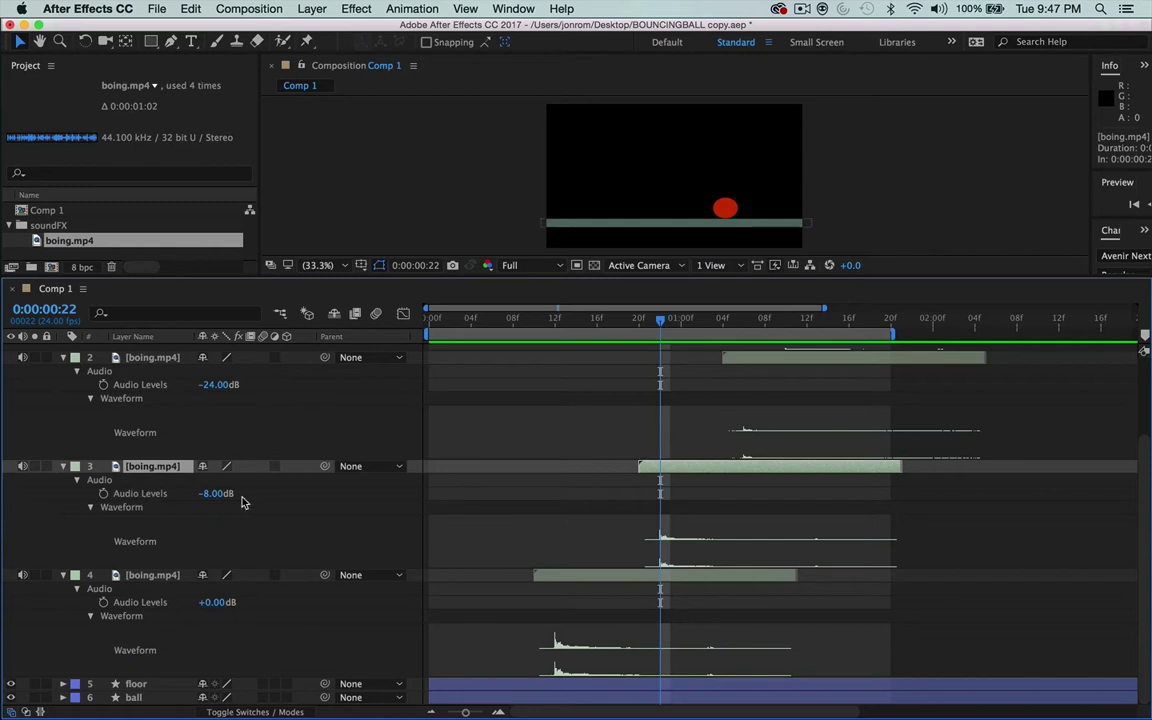
pyautogui.scroll(3, 240, 503)
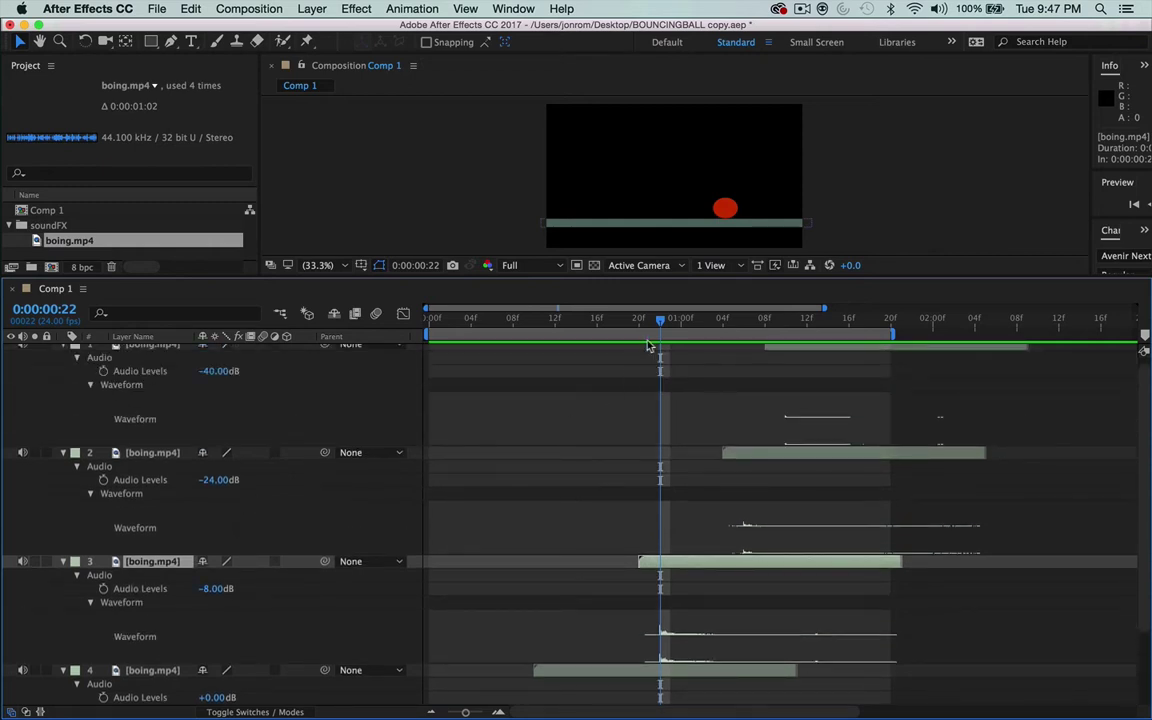
pyautogui.moveTo(659, 326); pyautogui.dragTo(743, 326)
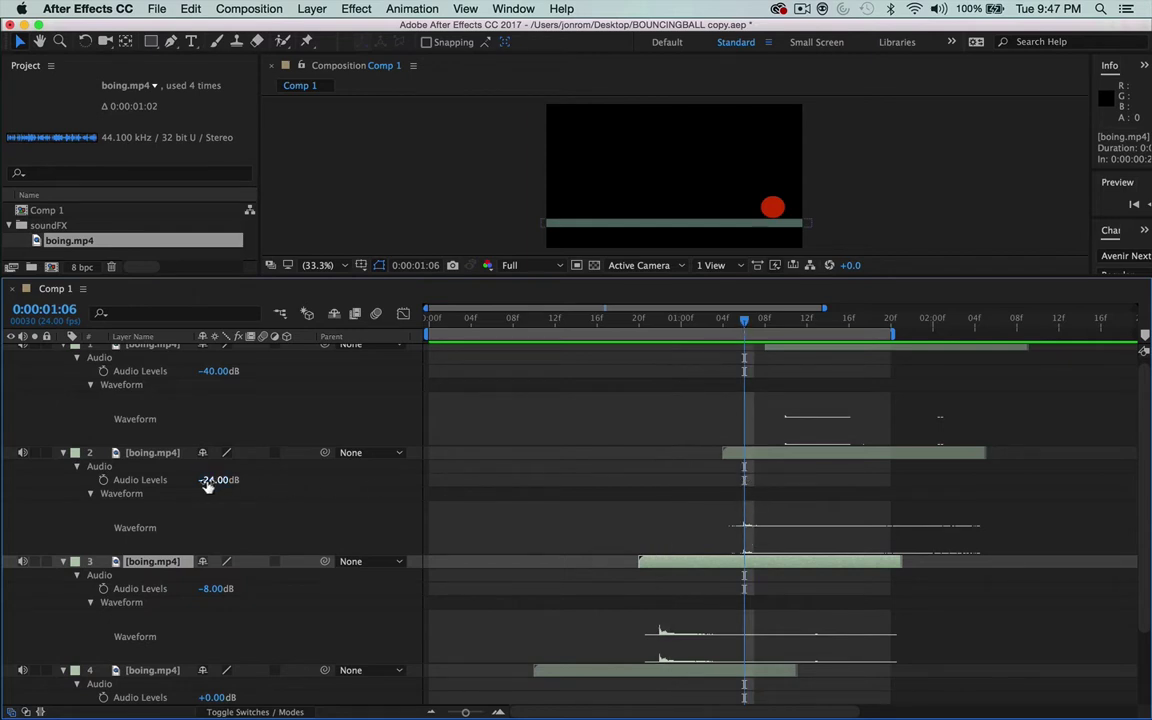
pyautogui.click(170, 466)
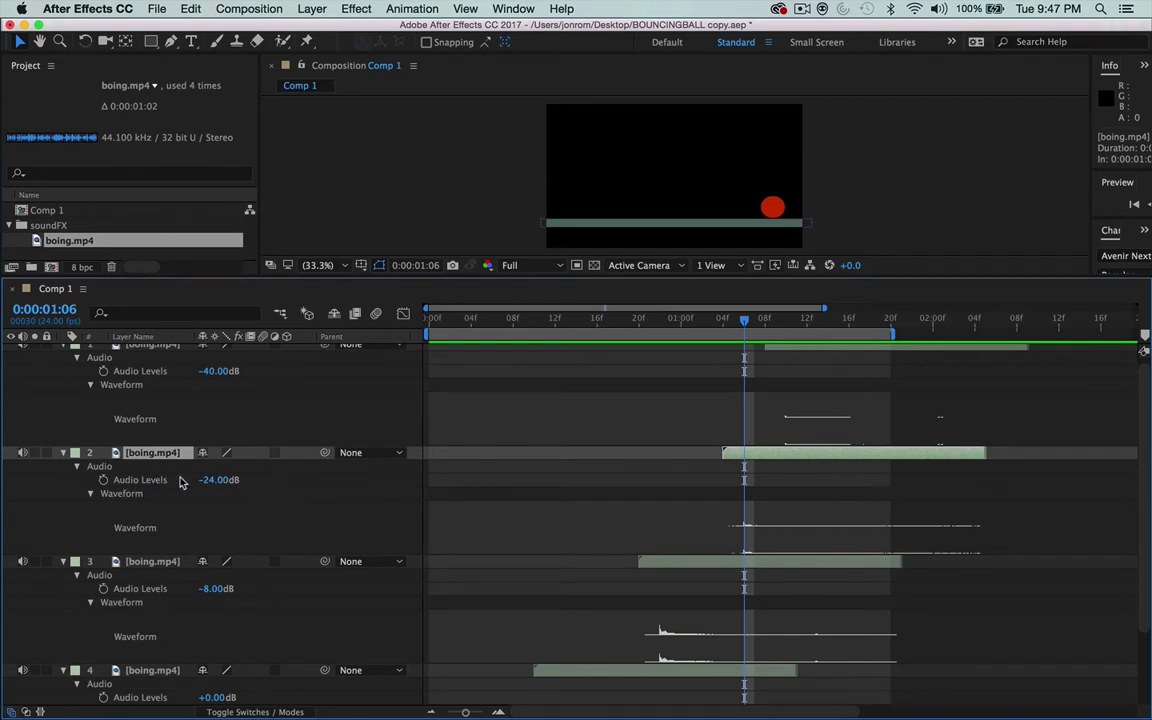
pyautogui.scroll(1, 518, 483)
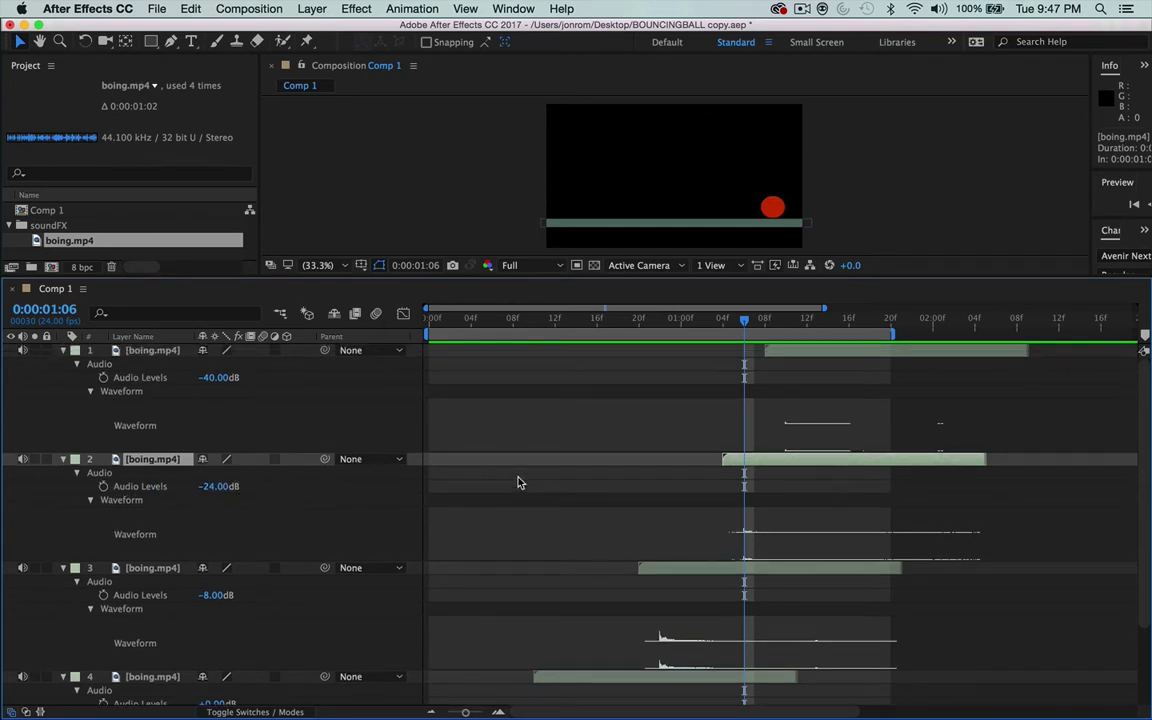
pyautogui.moveTo(748, 322); pyautogui.dragTo(783, 323)
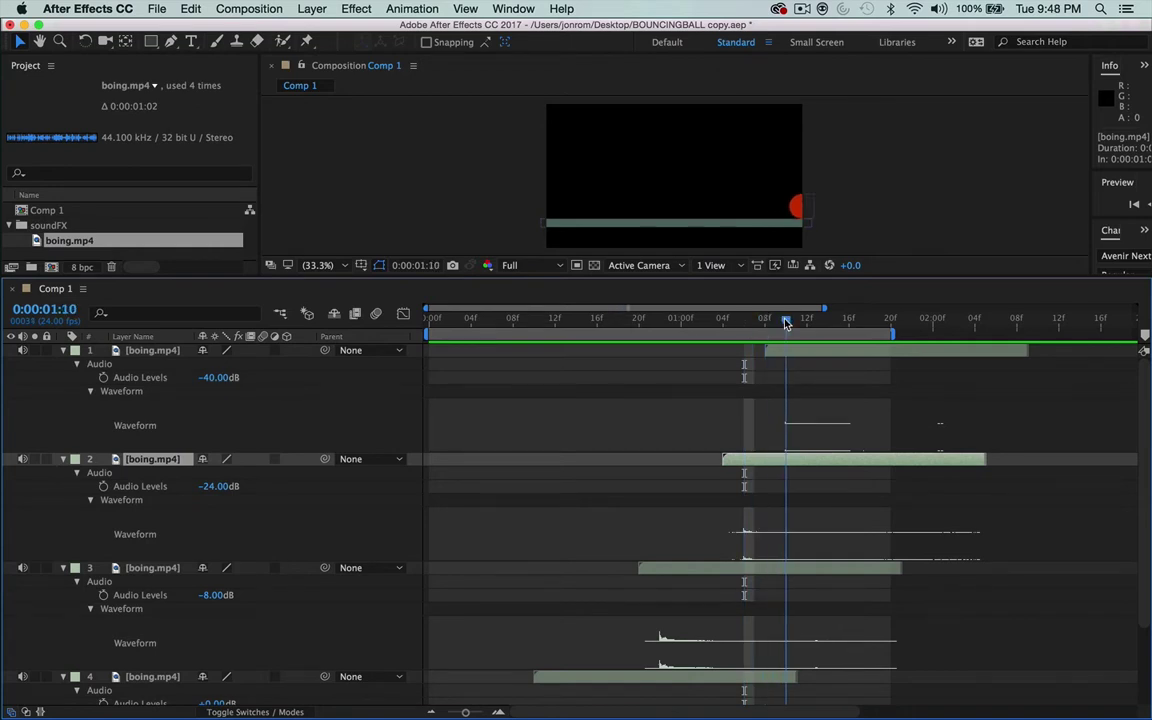
pyautogui.click(152, 350)
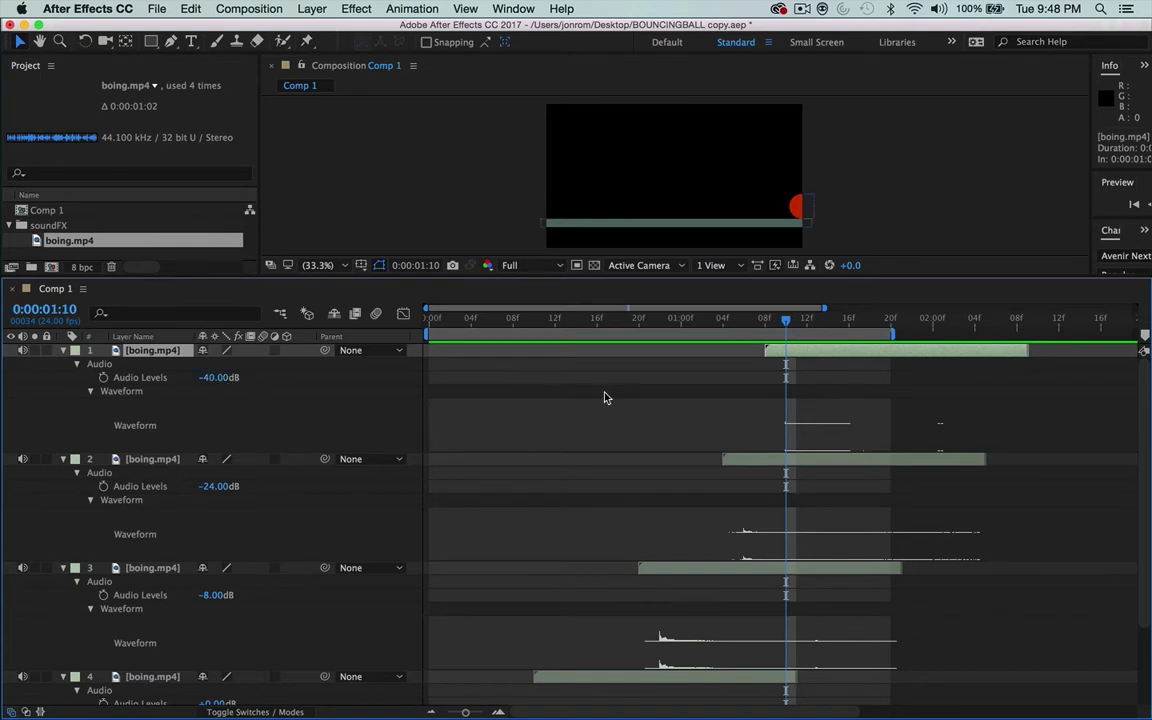
# Step: Play the animation again while reviewing the boing.mp4 waveforms, and stop the playback
pyautogui.hotkey('ctrl', '0')
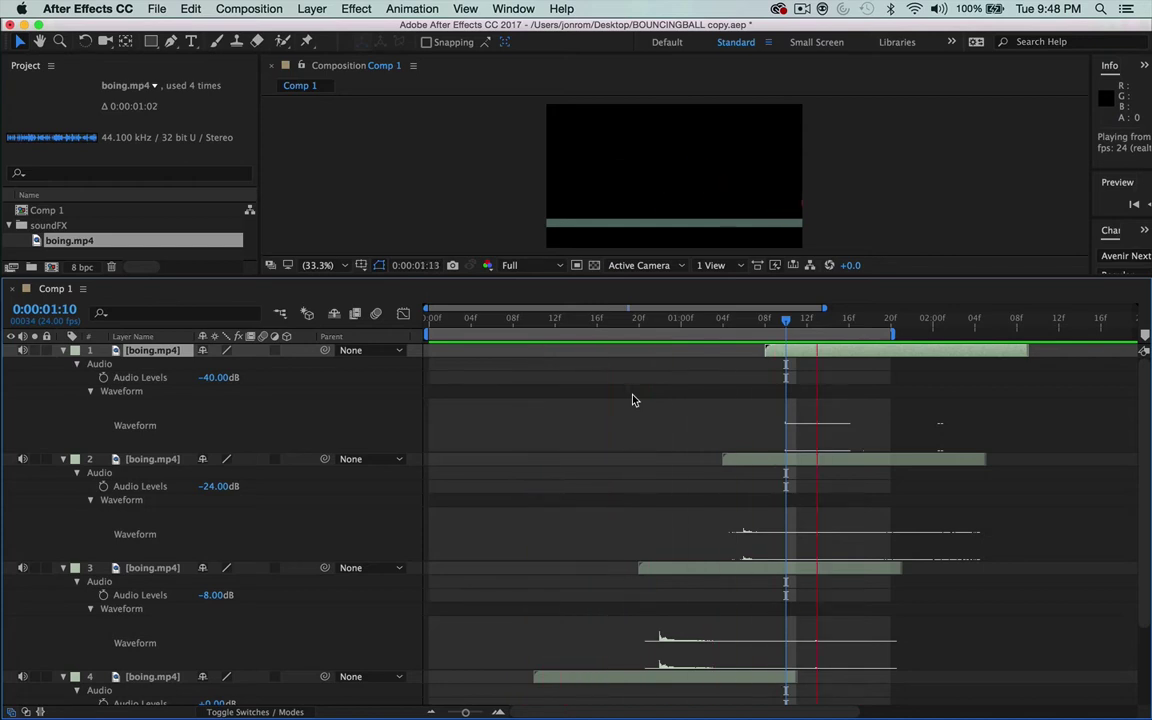
pyautogui.scroll(-4, 632, 400)
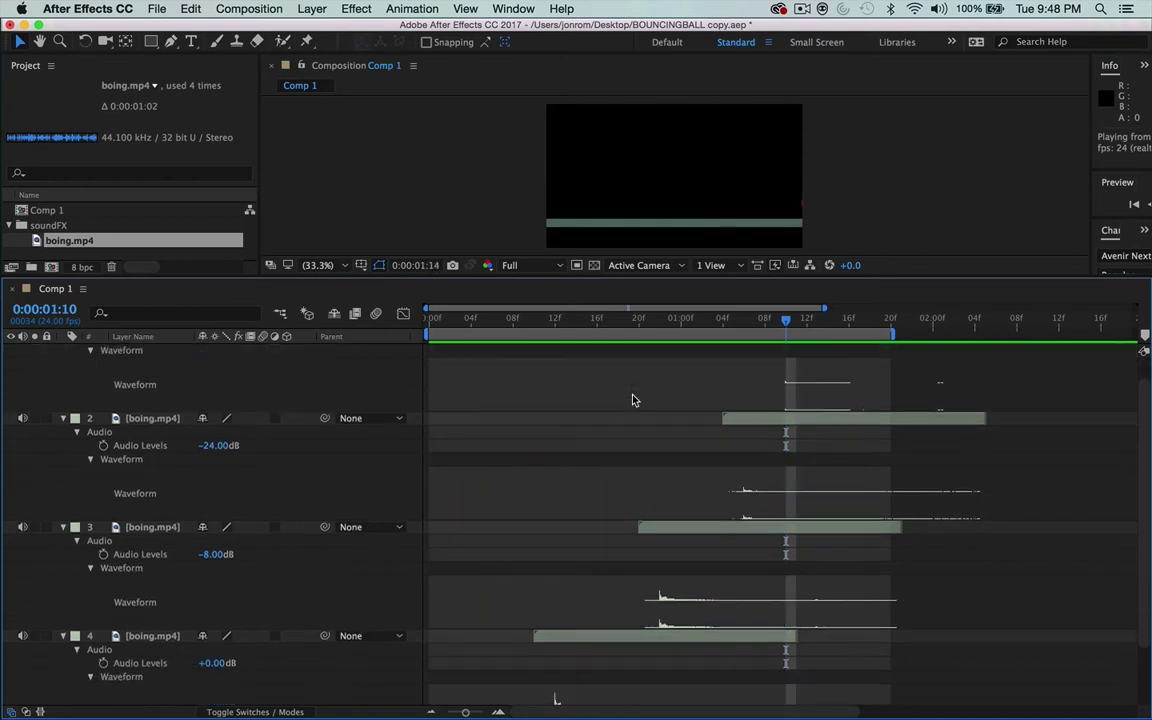
pyautogui.press('space')
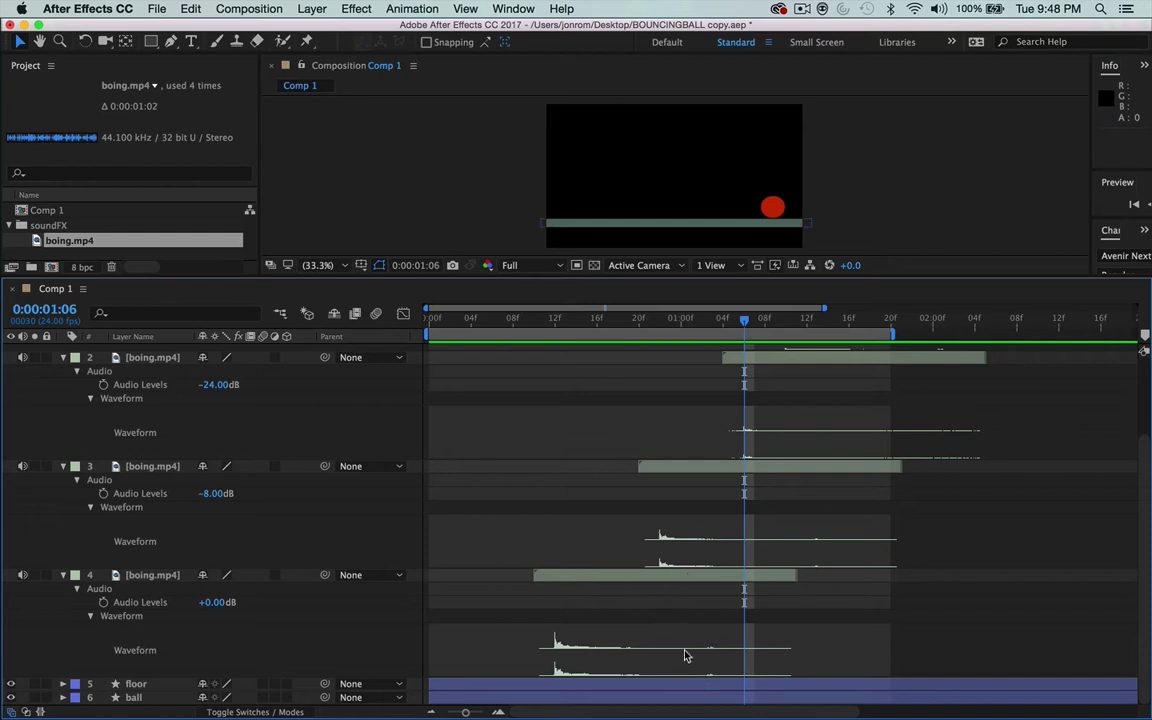
# Step: Trim the end of boing.mp4 layer 4 back to about 0:00:01:00 and move the playhead to 0:00:01:09
pyautogui.click(699, 582)
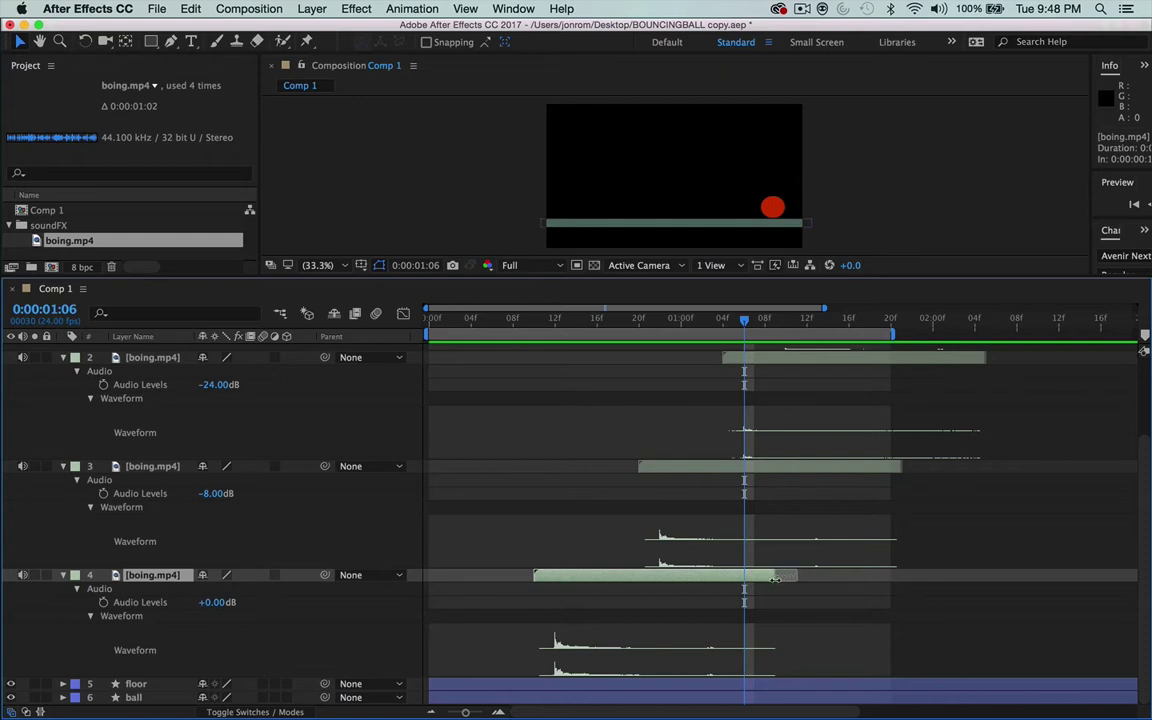
pyautogui.moveTo(775, 579); pyautogui.dragTo(686, 608)
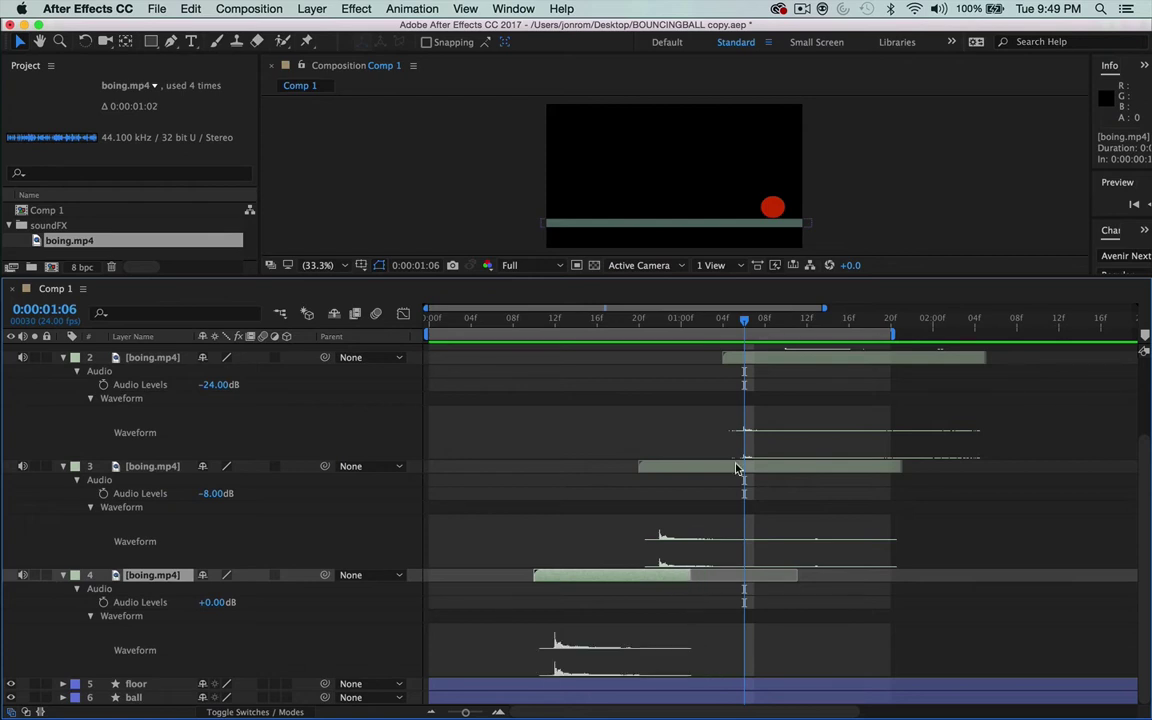
pyautogui.moveTo(670, 327); pyautogui.dragTo(773, 337)
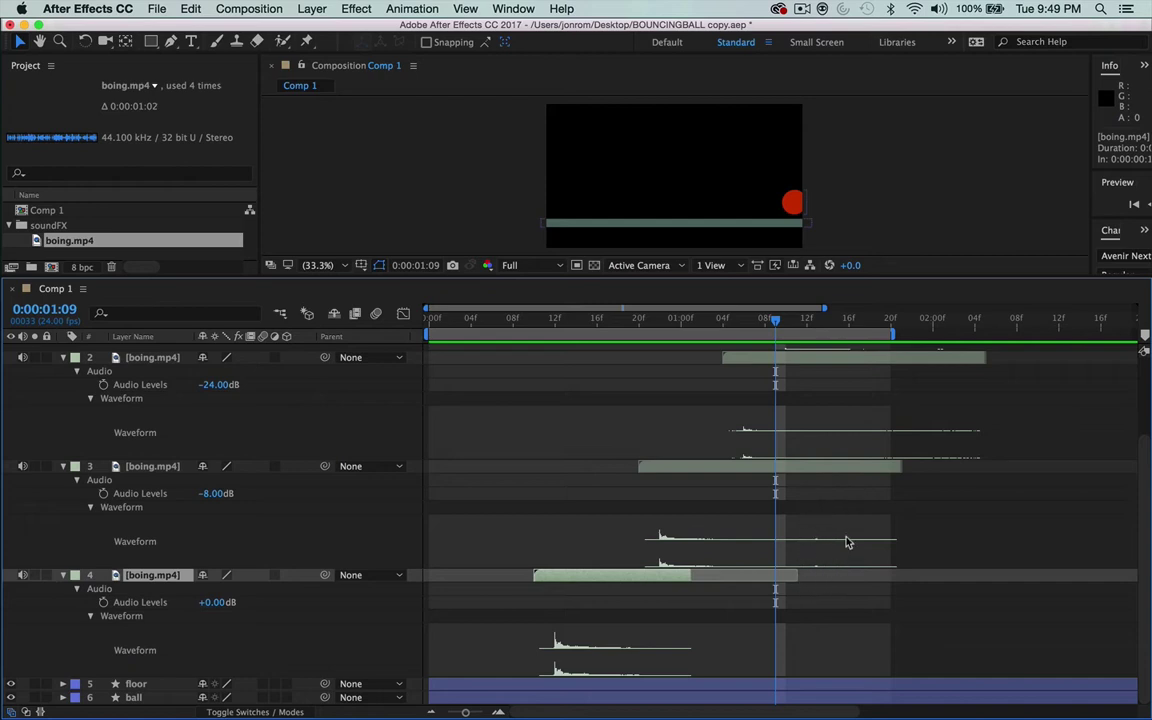
# Step: Trim the end of boing.mp4 layer 3 back to about 0:00:01:10
pyautogui.click(840, 475)
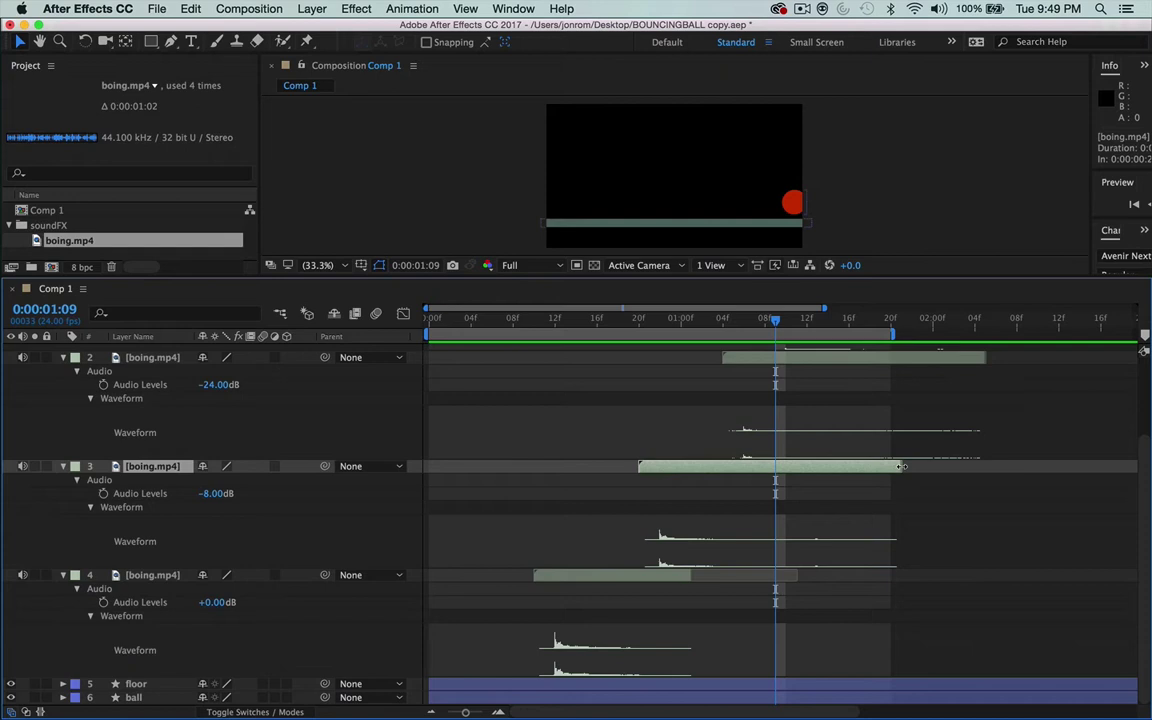
pyautogui.moveTo(888, 466); pyautogui.dragTo(799, 476)
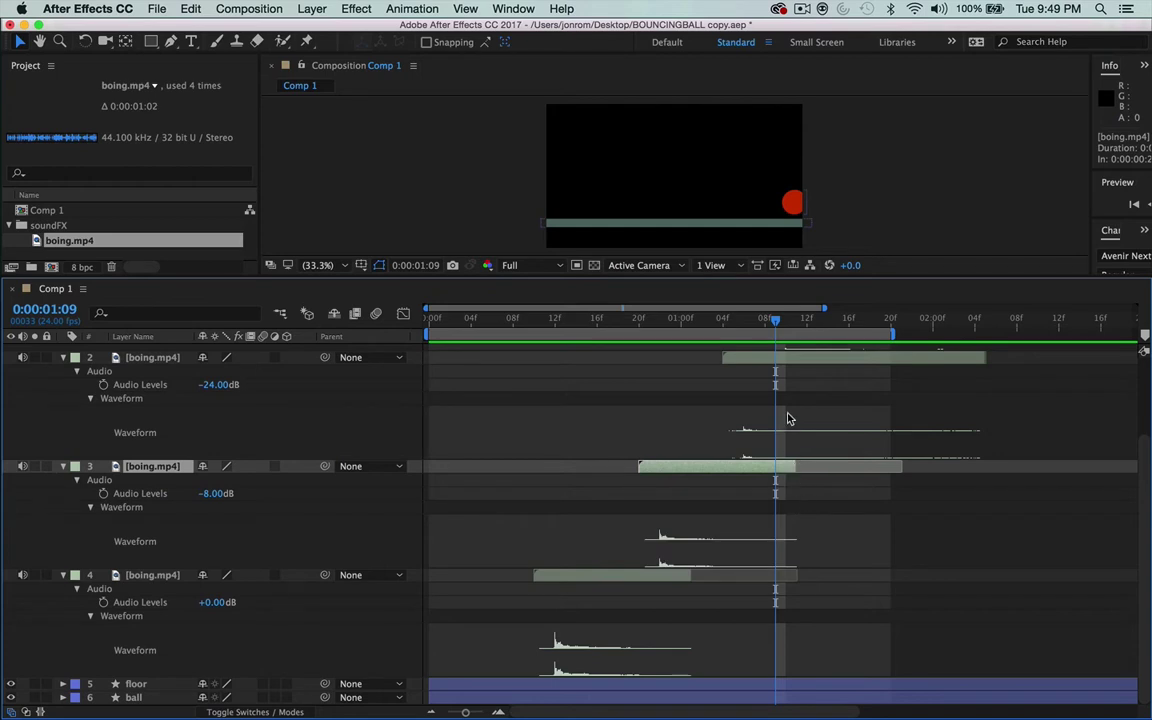
pyautogui.scroll(3, 788, 418)
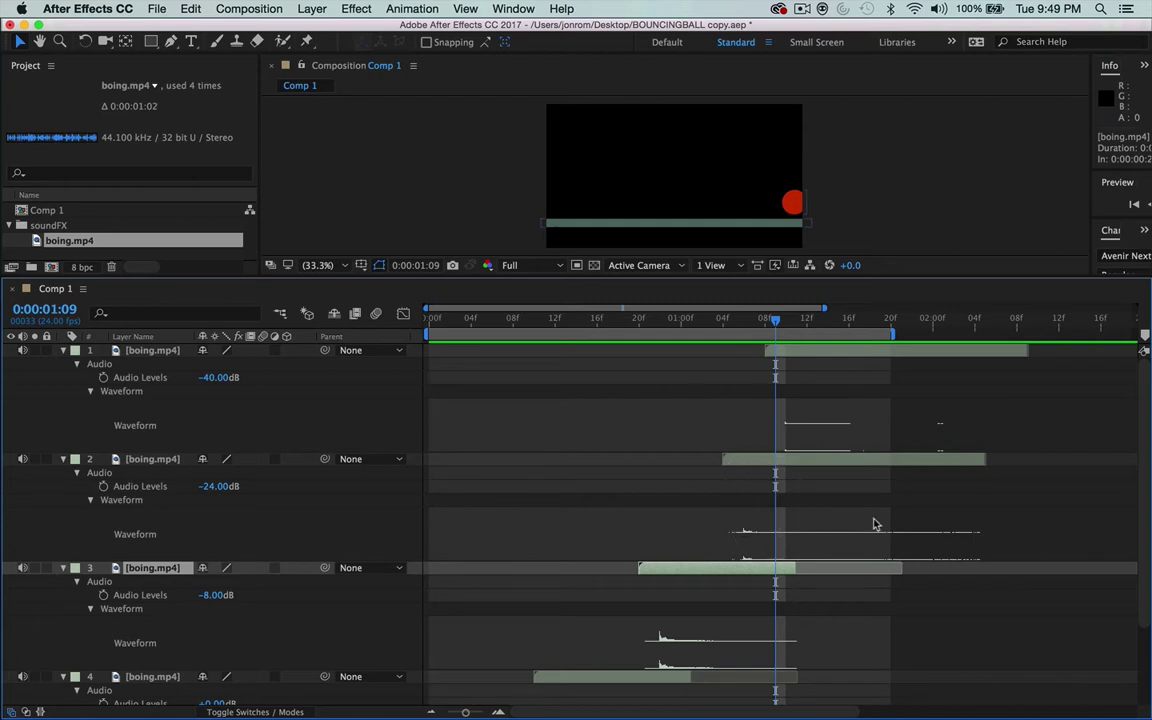
# Step: Compare the boing.mp4 layers' waveforms and lengths, preview the animation with the shortened sounds, and stop the playback
pyautogui.scroll(-3, 792, 555)
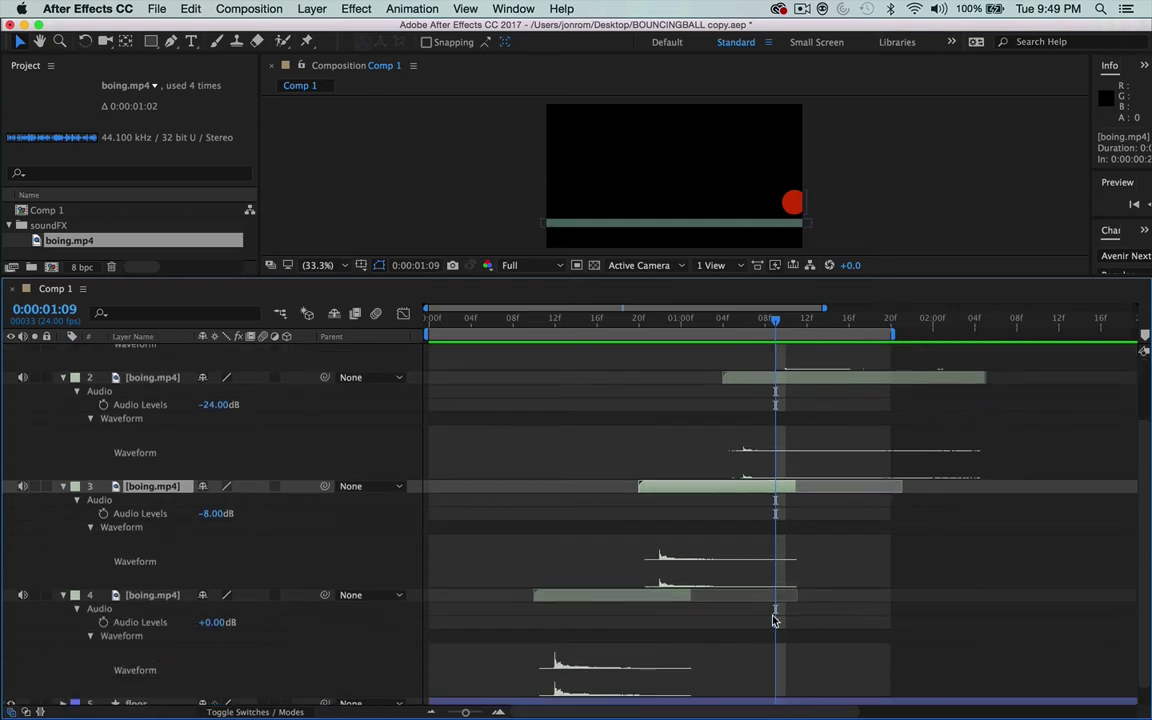
pyautogui.scroll(3, 774, 617)
pyautogui.scroll(-4, 773, 621)
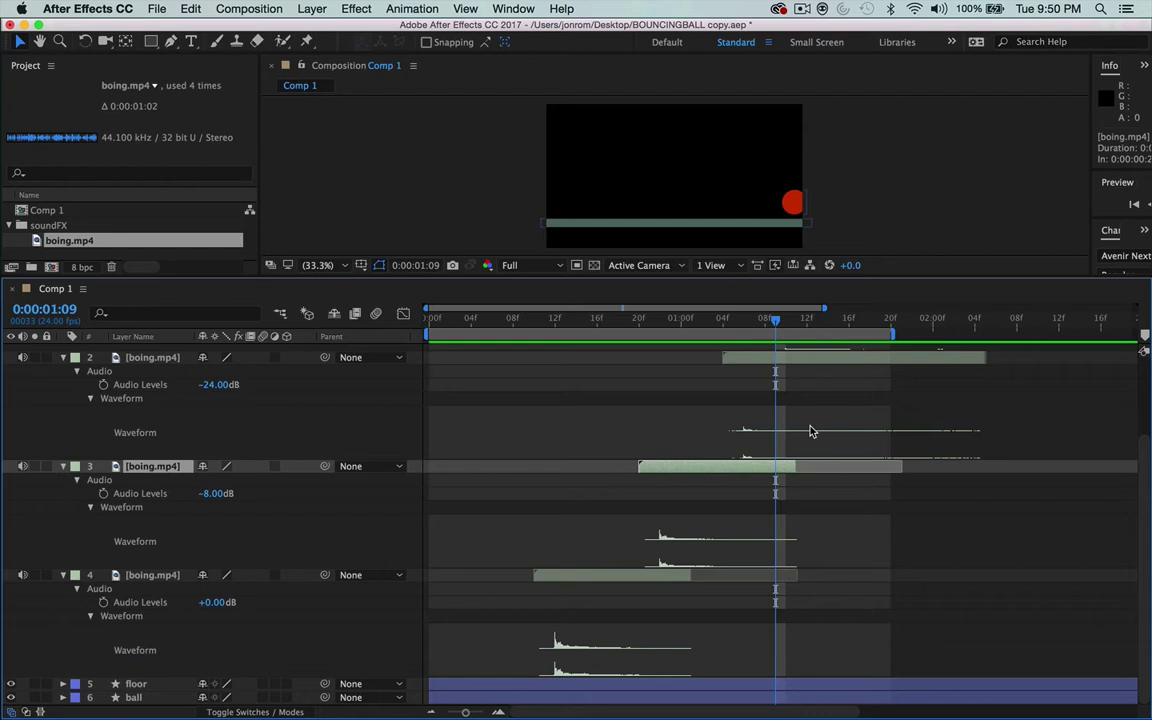
pyautogui.scroll(4, 807, 391)
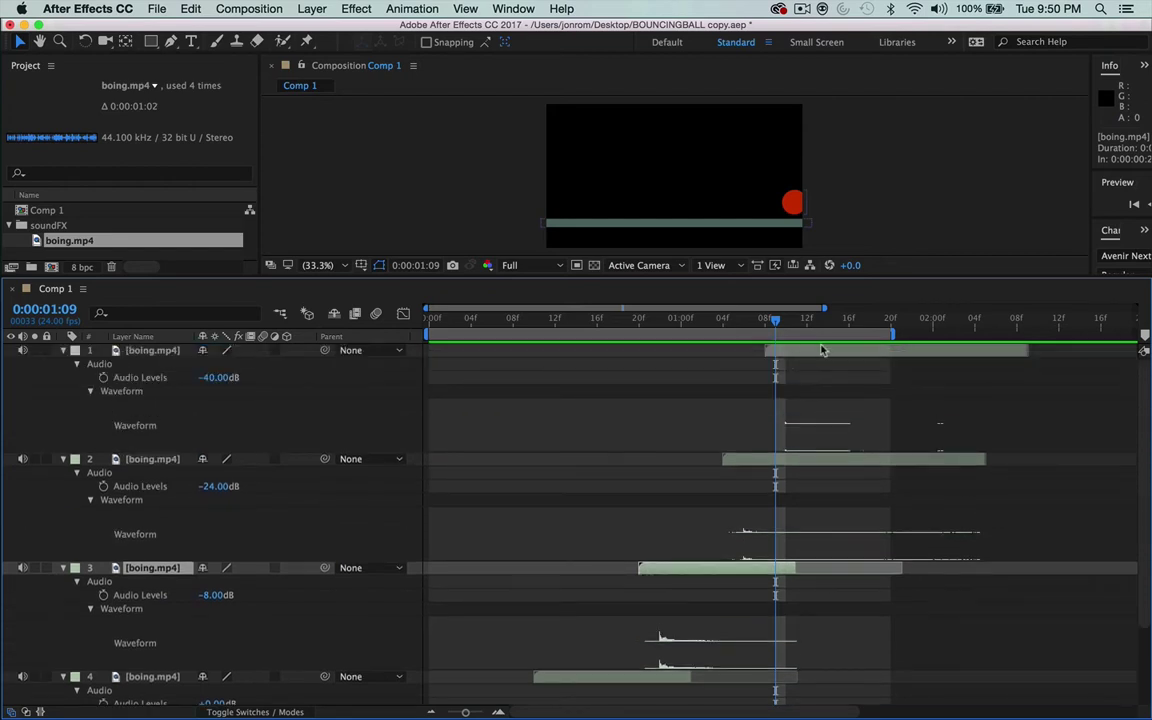
pyautogui.scroll(-4, 825, 463)
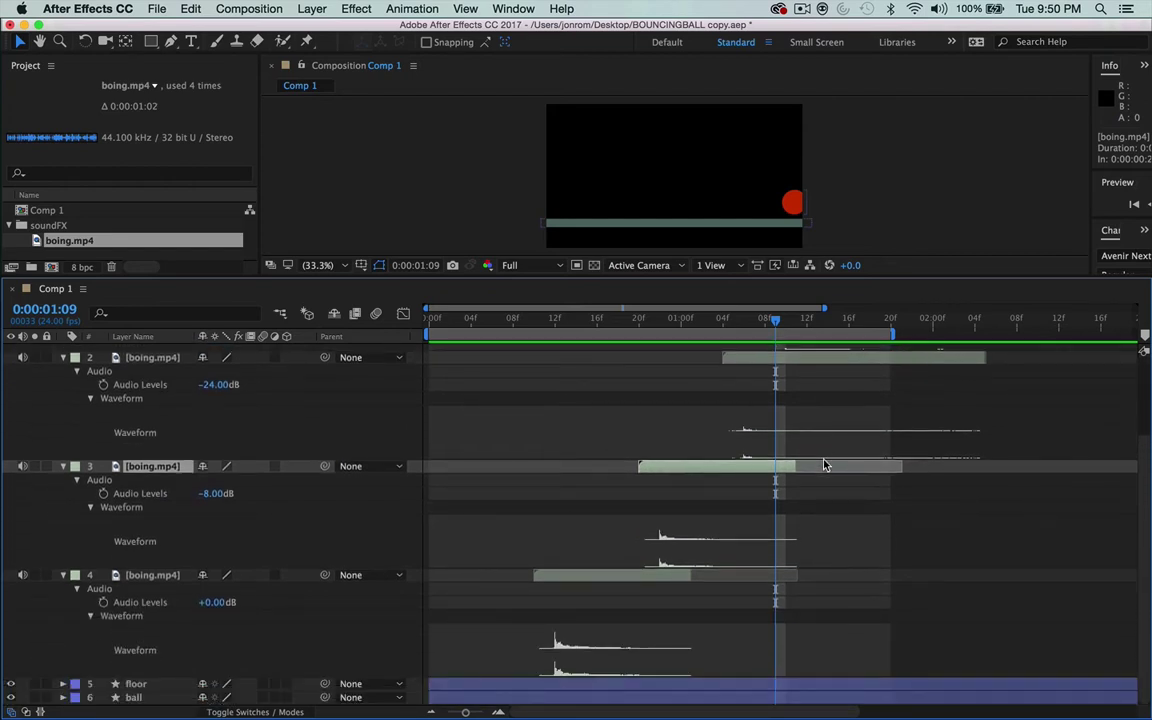
pyautogui.hotkey('ctrl', '0')
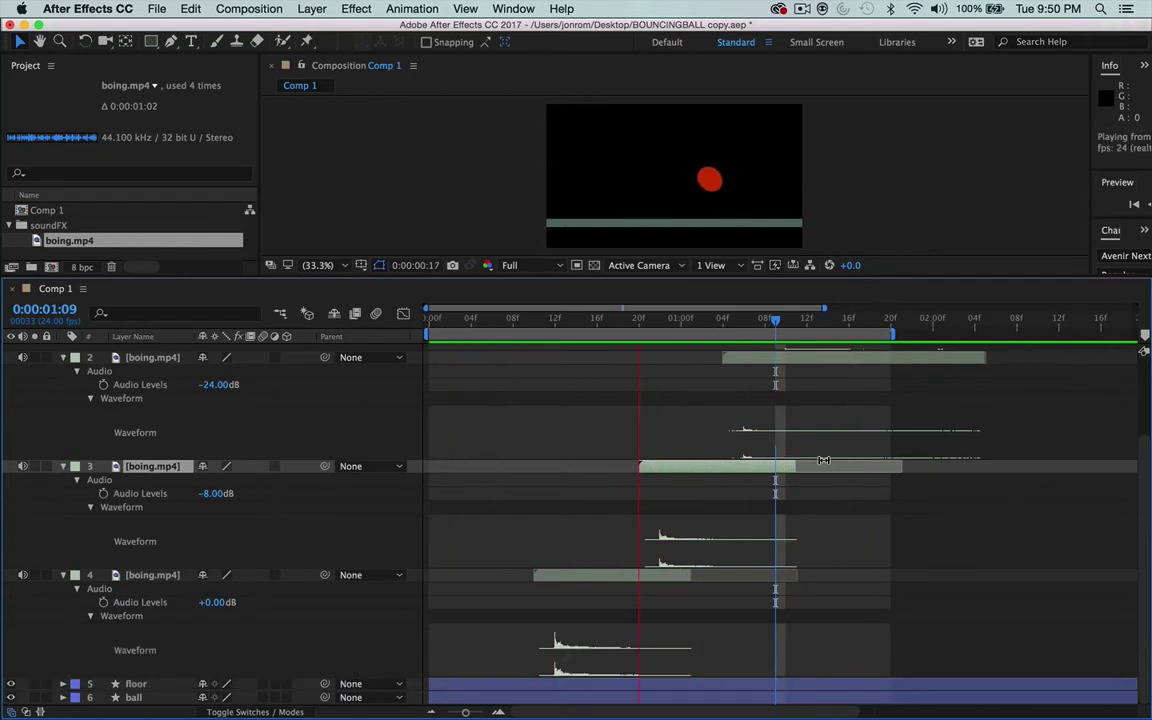
pyautogui.press('space')
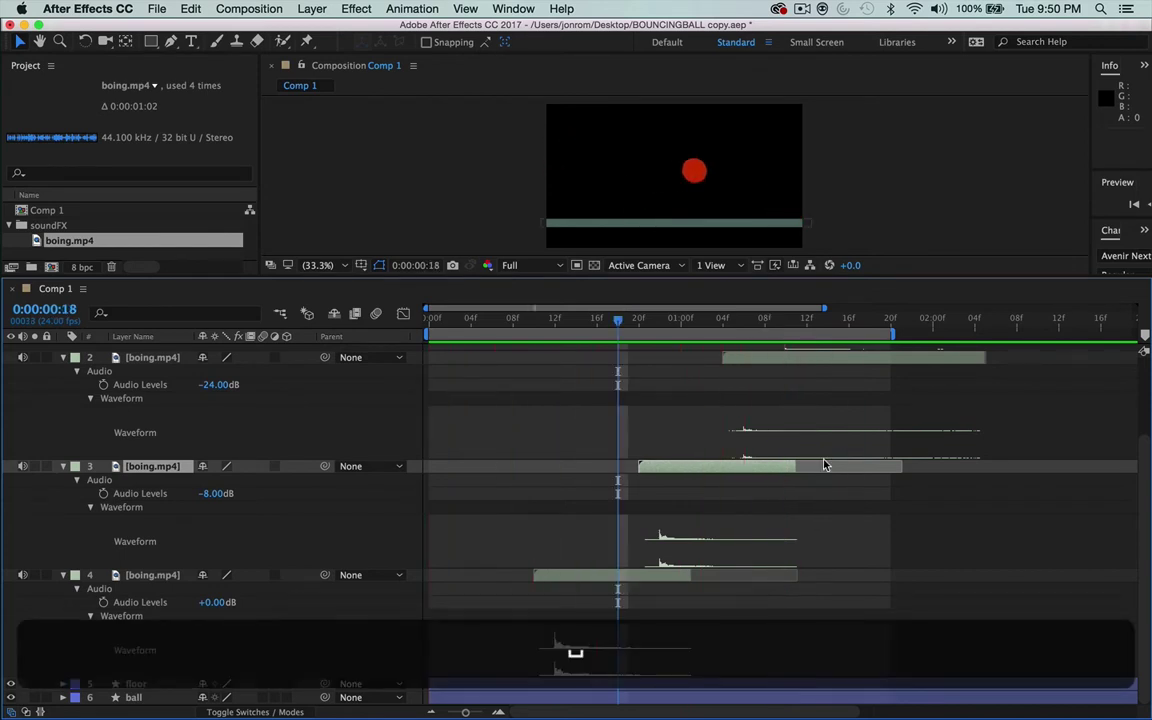
# Step: Fine-tune the end of boing.mp4 layer 4 at about 0:00:01:00 and preview the animation in an enlarged composition viewer
pyautogui.moveTo(688, 576); pyautogui.dragTo(706, 577)
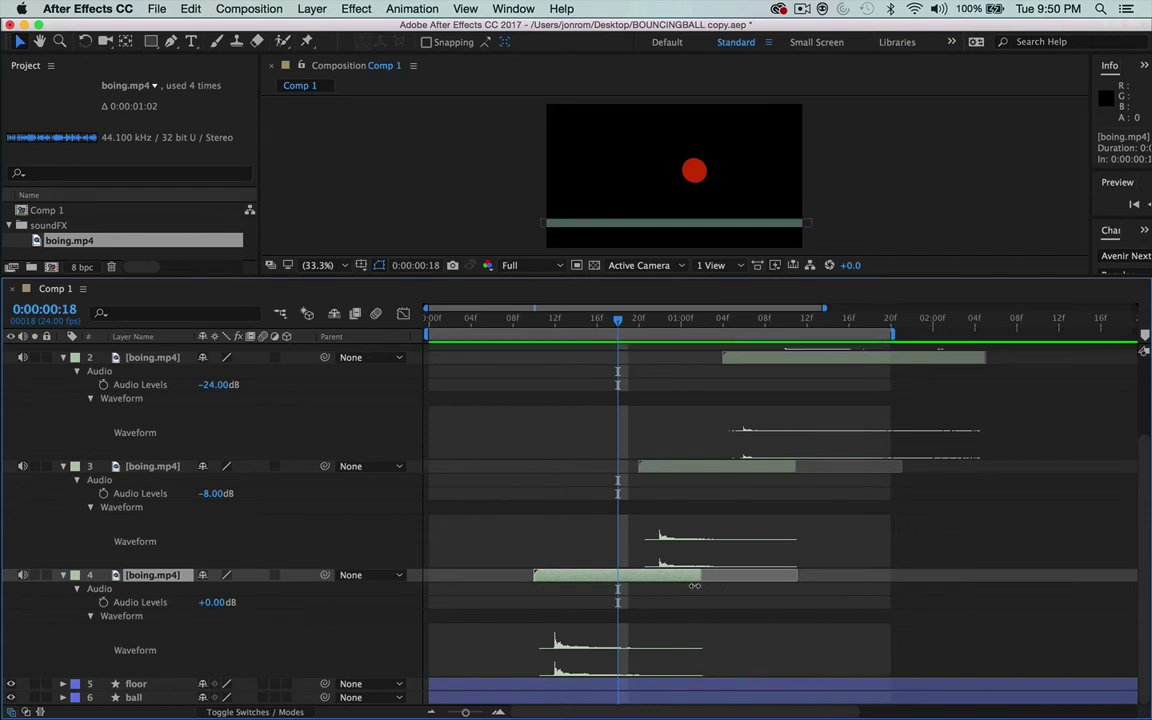
pyautogui.moveTo(709, 584)
pyautogui.mouseDown()
pyautogui.moveTo(782, 581)
pyautogui.moveTo(690, 590)
pyautogui.mouseUp()
pyautogui.hotkey('ctrl', '0')
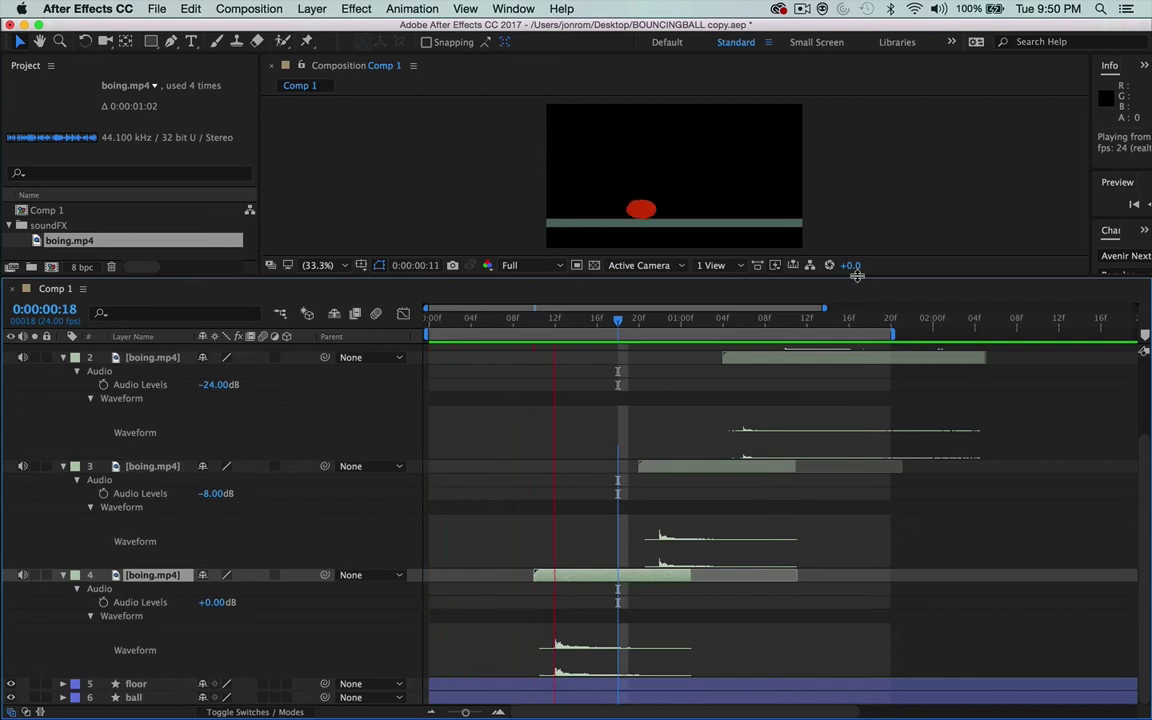
pyautogui.moveTo(853, 281); pyautogui.dragTo(845, 470)
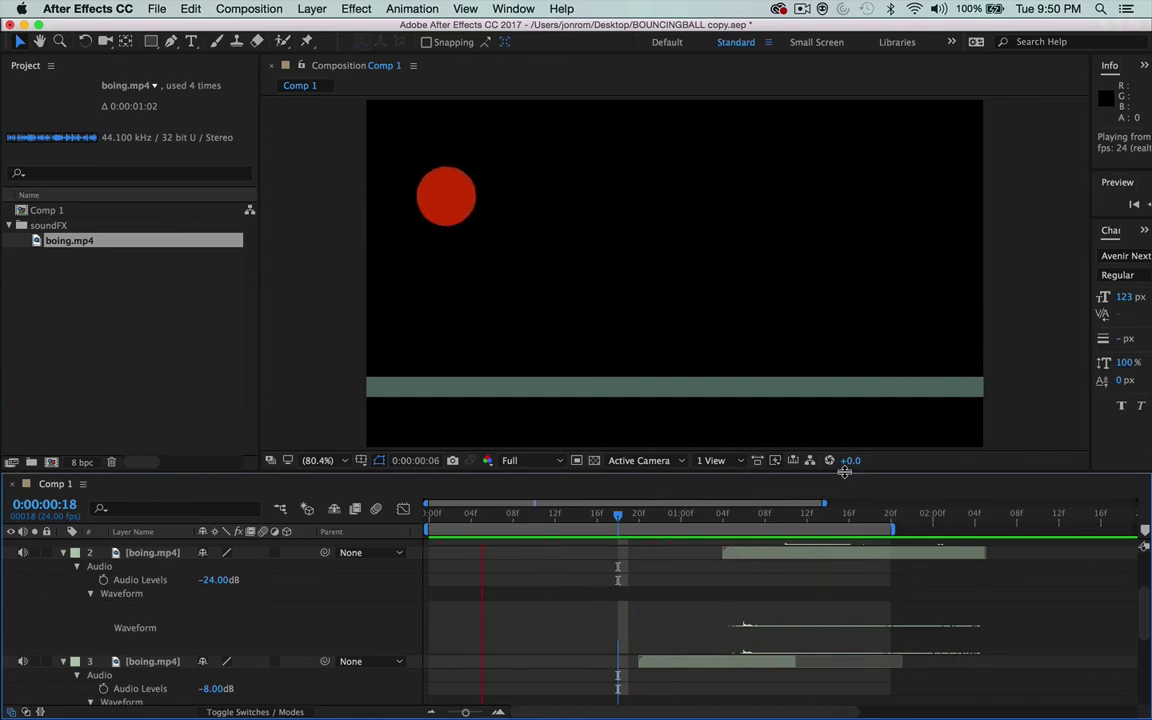
pyautogui.press('space')
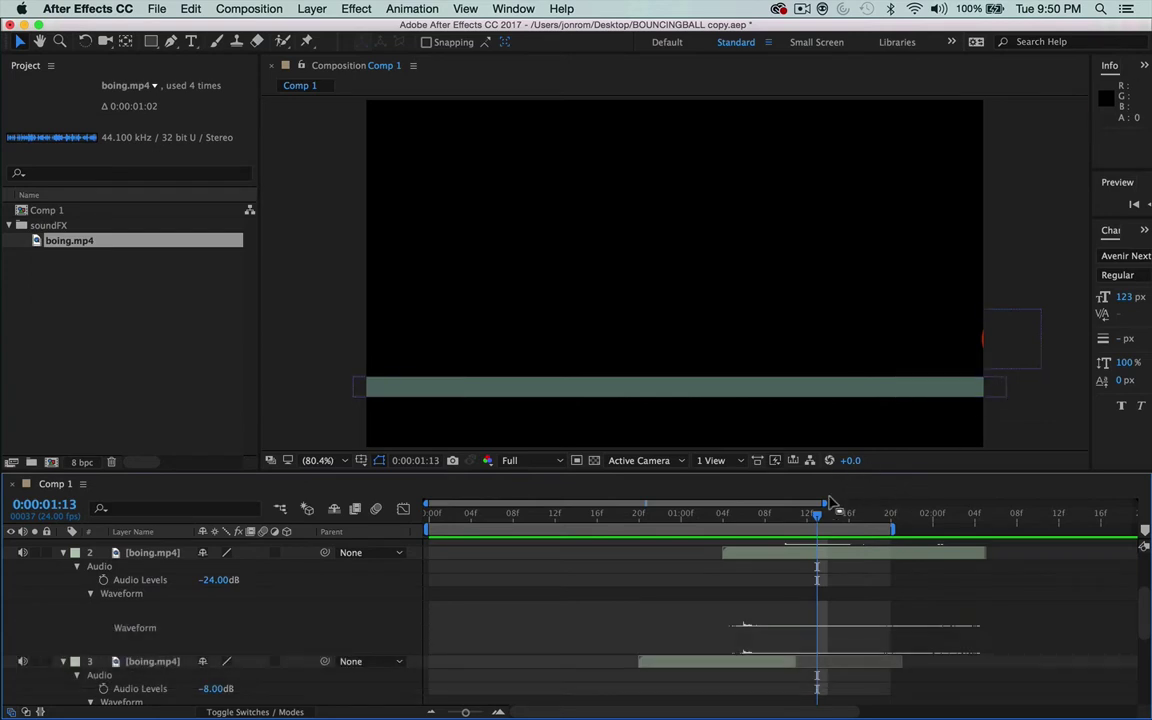
# Step: Save the project with the playhead at 0:00:00:04 and scrub forward to 0:00:00:21
pyautogui.moveTo(771, 519); pyautogui.dragTo(472, 528)
pyautogui.press('super+s')
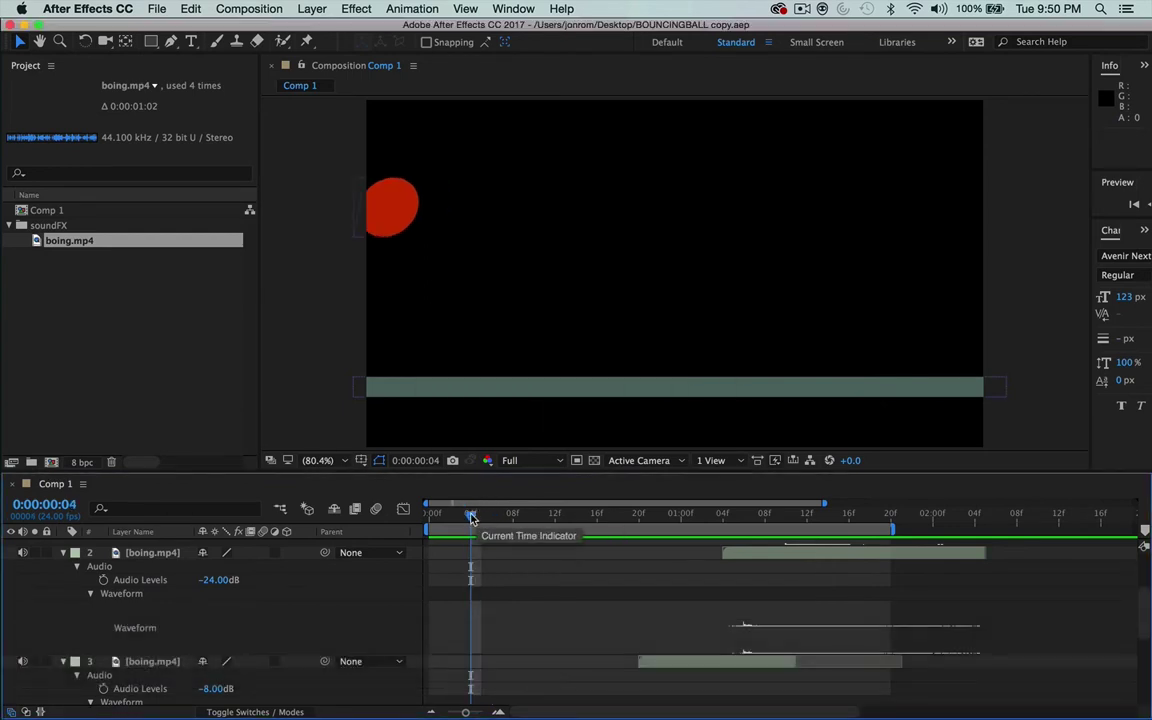
pyautogui.moveTo(491, 518); pyautogui.dragTo(645, 519)
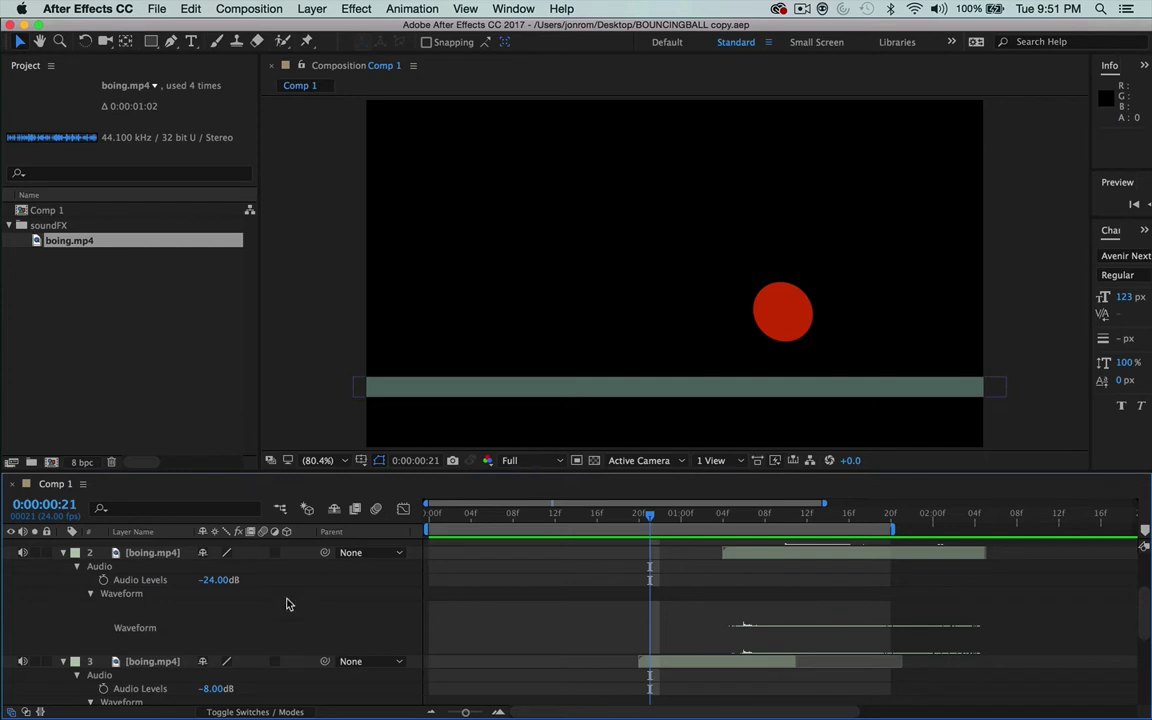
# Step: Collapse the properties of all four boing.mp4 layers and give the timeline slightly more height, leaving no layer selected
pyautogui.scroll(3, 286, 604)
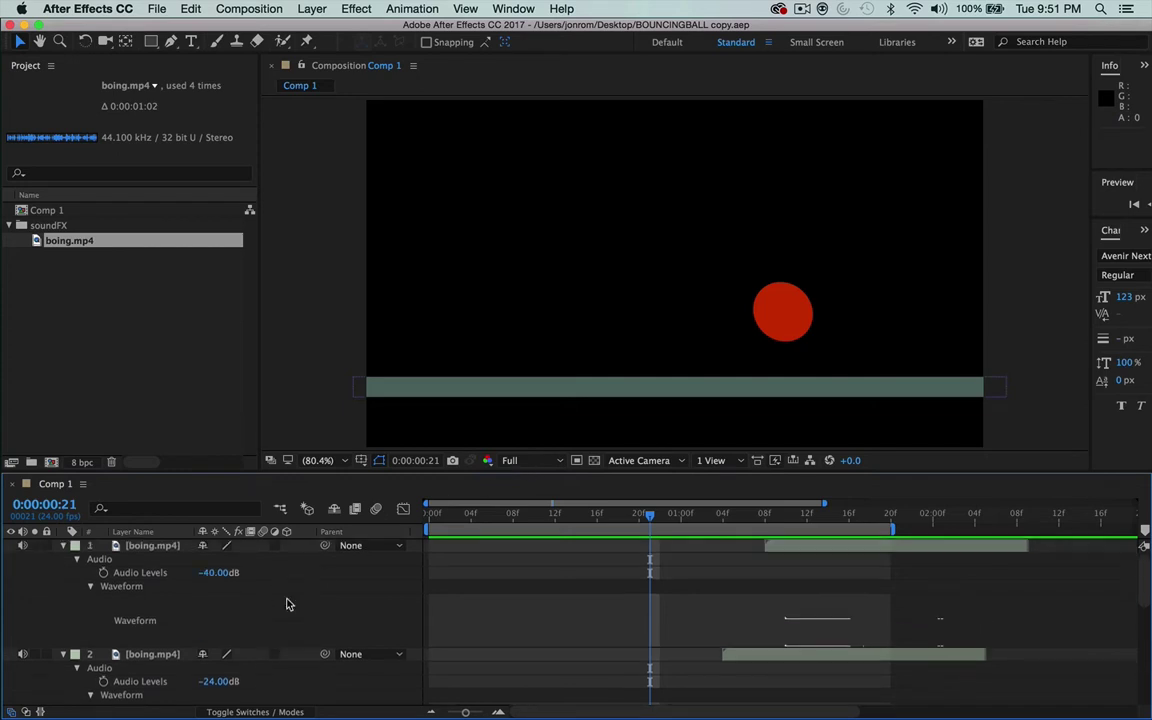
pyautogui.click(63, 547)
pyautogui.click(63, 559)
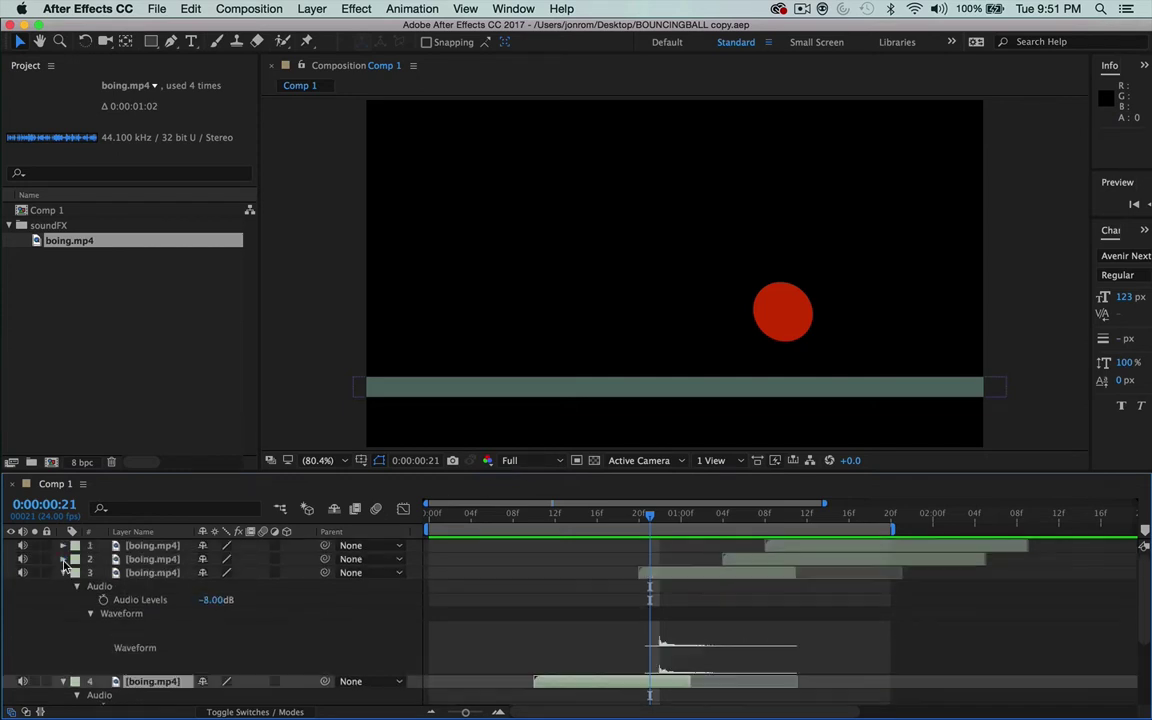
pyautogui.click(63, 572)
pyautogui.click(63, 587)
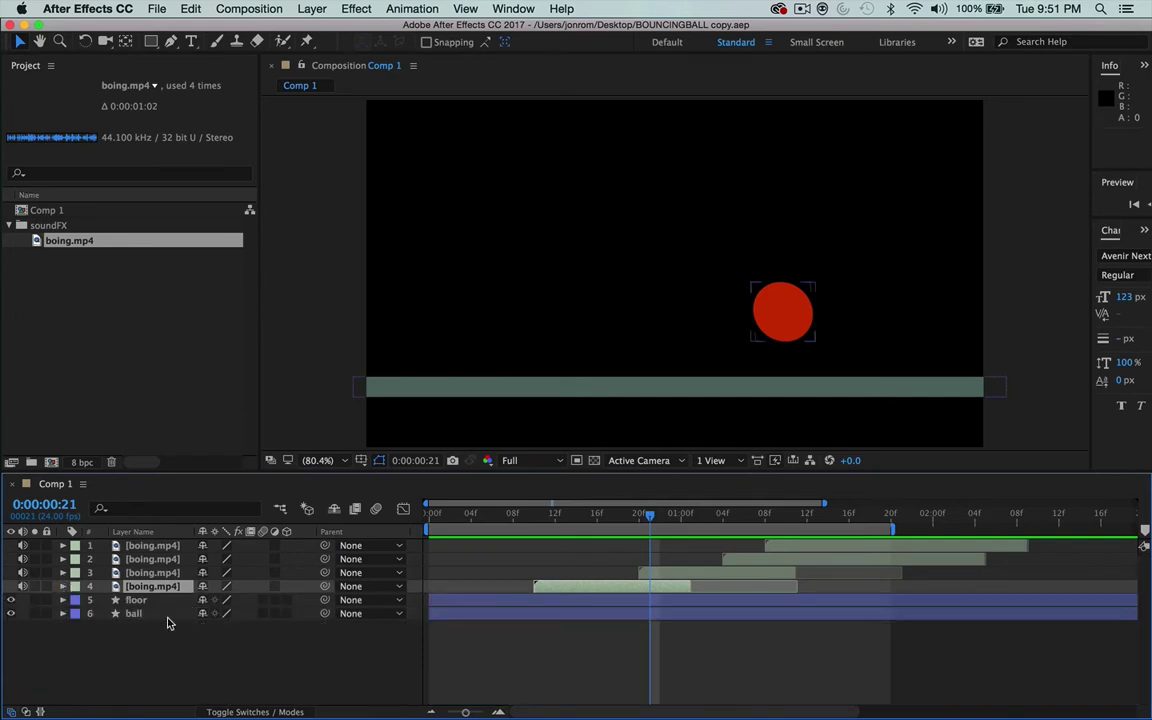
pyautogui.moveTo(418, 470); pyautogui.dragTo(418, 443)
pyautogui.click(418, 396)
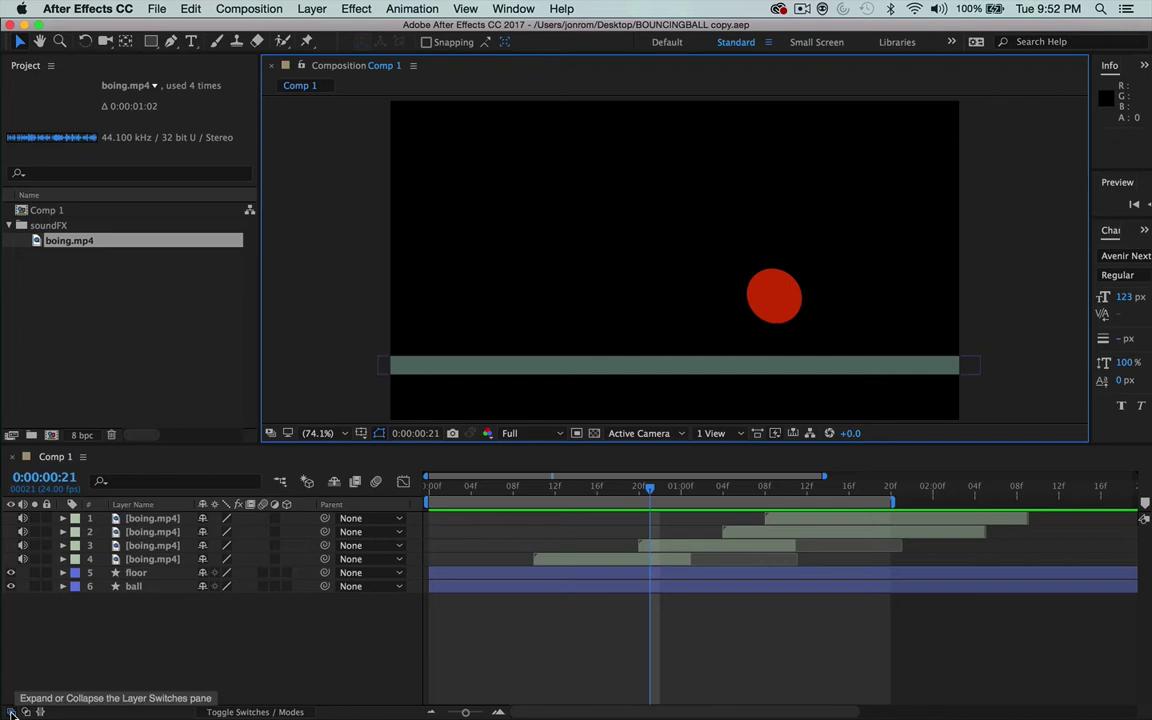
# Step: Show and hide the Layer Switches, Transfer Controls and In/Out/Duration/Stretch panes one after another to examine their columns
pyautogui.click(11, 712)
pyautogui.click(11, 712)
pyautogui.click(25, 712)
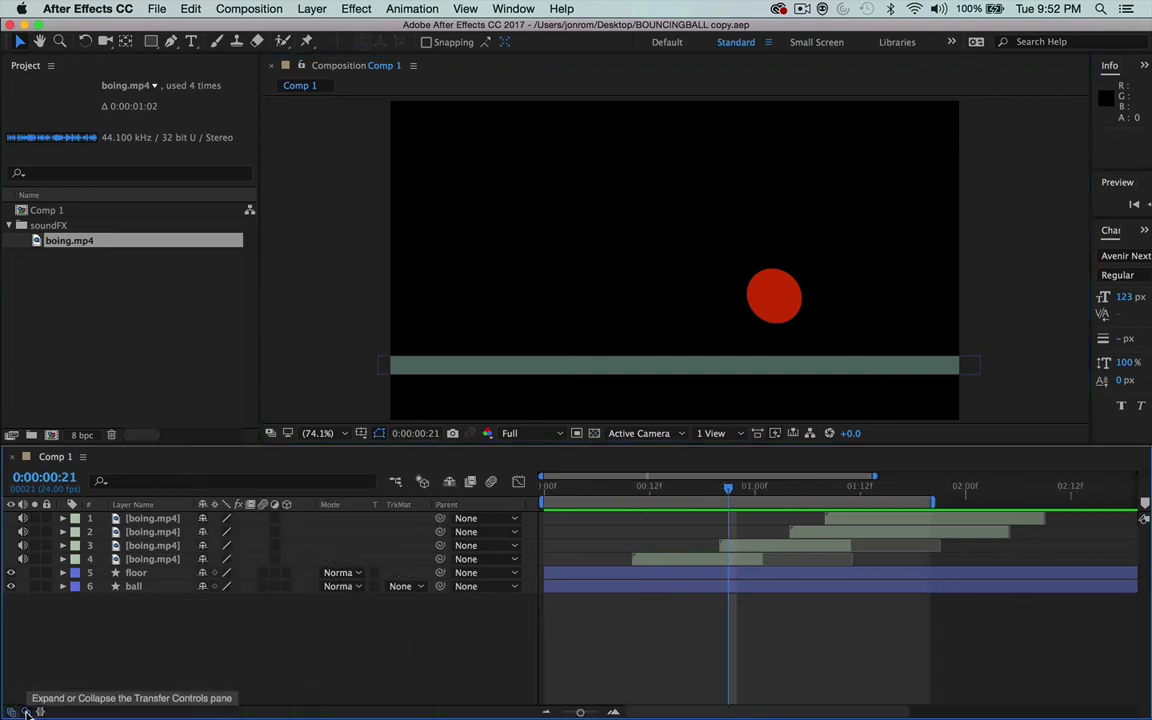
pyautogui.click(26, 713)
pyautogui.click(40, 712)
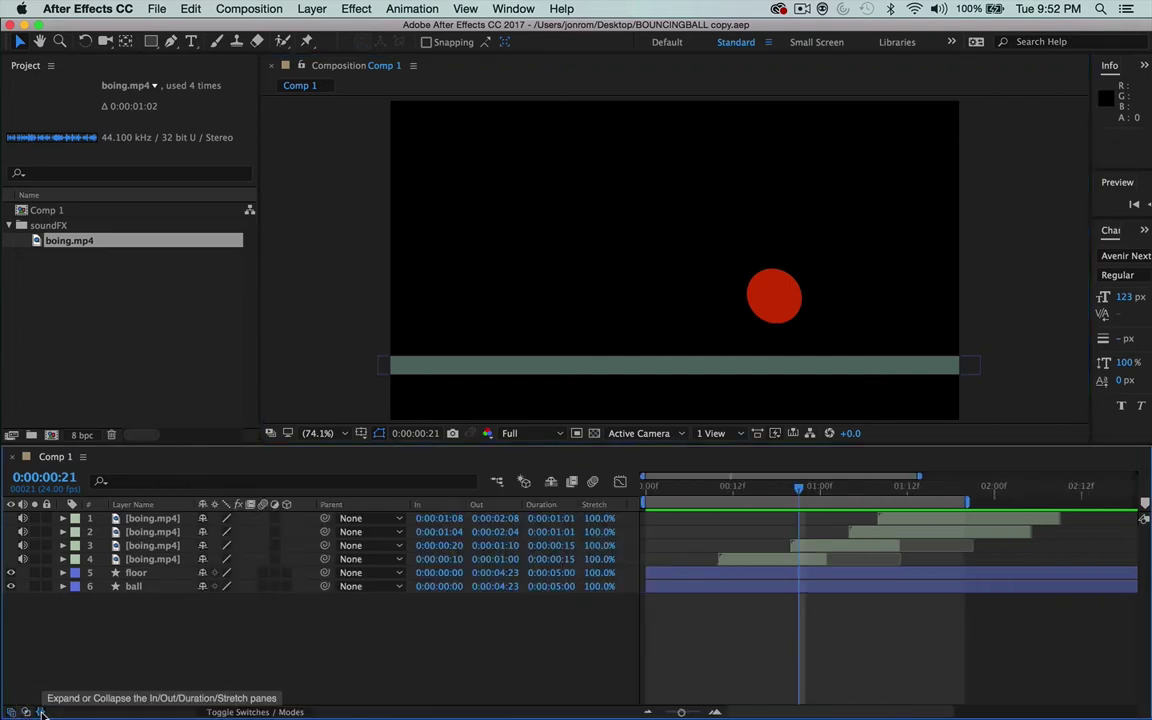
pyautogui.click(40, 712)
# Step: Toggle the Layer Switches and Transfer Controls panes again to compare the timeline columns each one provides
pyautogui.click(10, 712)
pyautogui.click(10, 712)
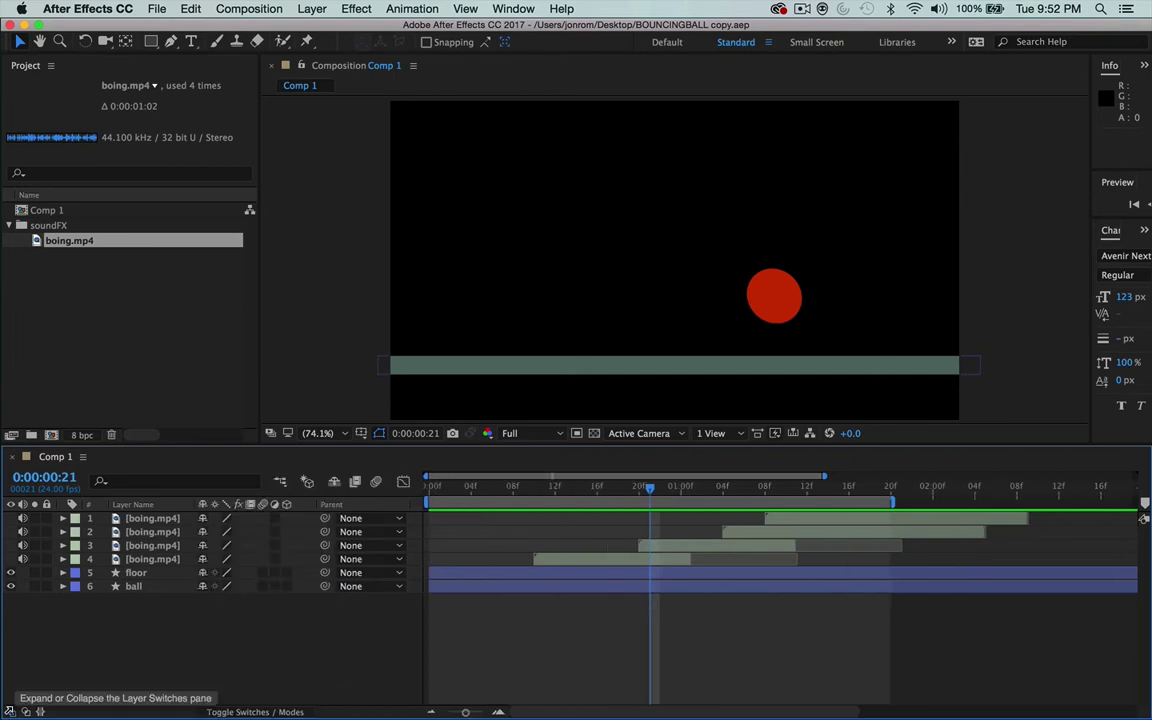
pyautogui.click(25, 712)
pyautogui.click(25, 712)
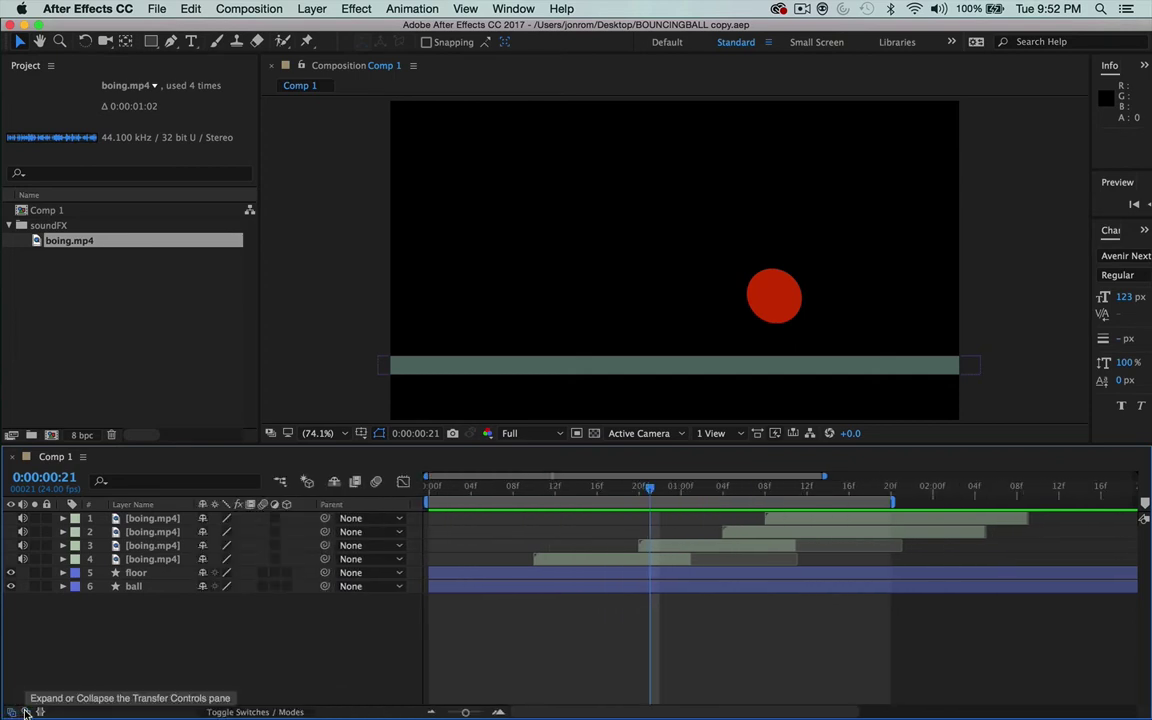
pyautogui.click(25, 712)
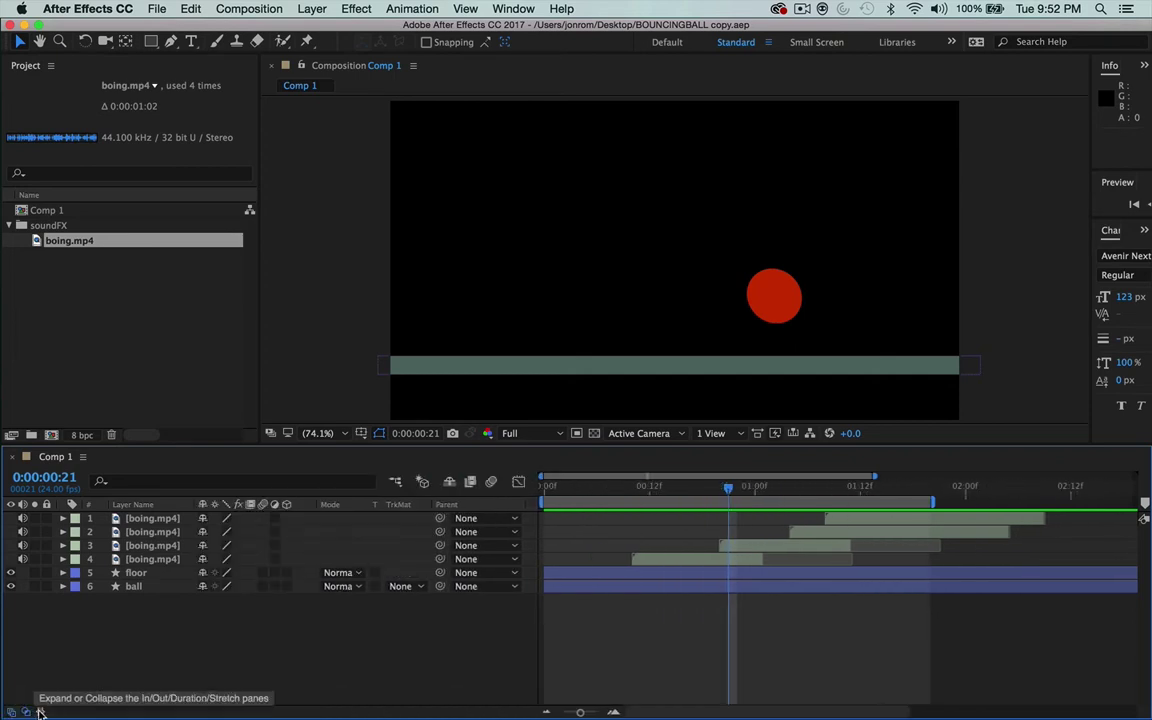
pyautogui.click(40, 712)
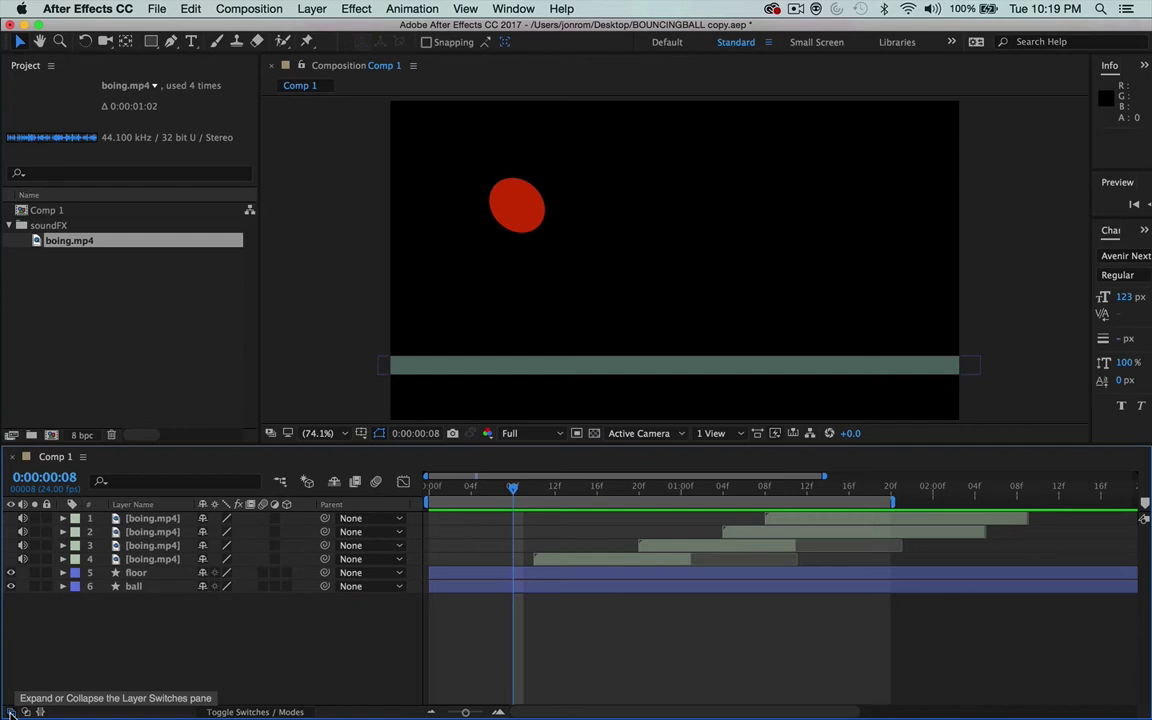
# Step: Hide and redisplay the Layer Switches pane twice to examine the switches available for the layers
pyautogui.click(10, 713)
pyautogui.click(10, 713)
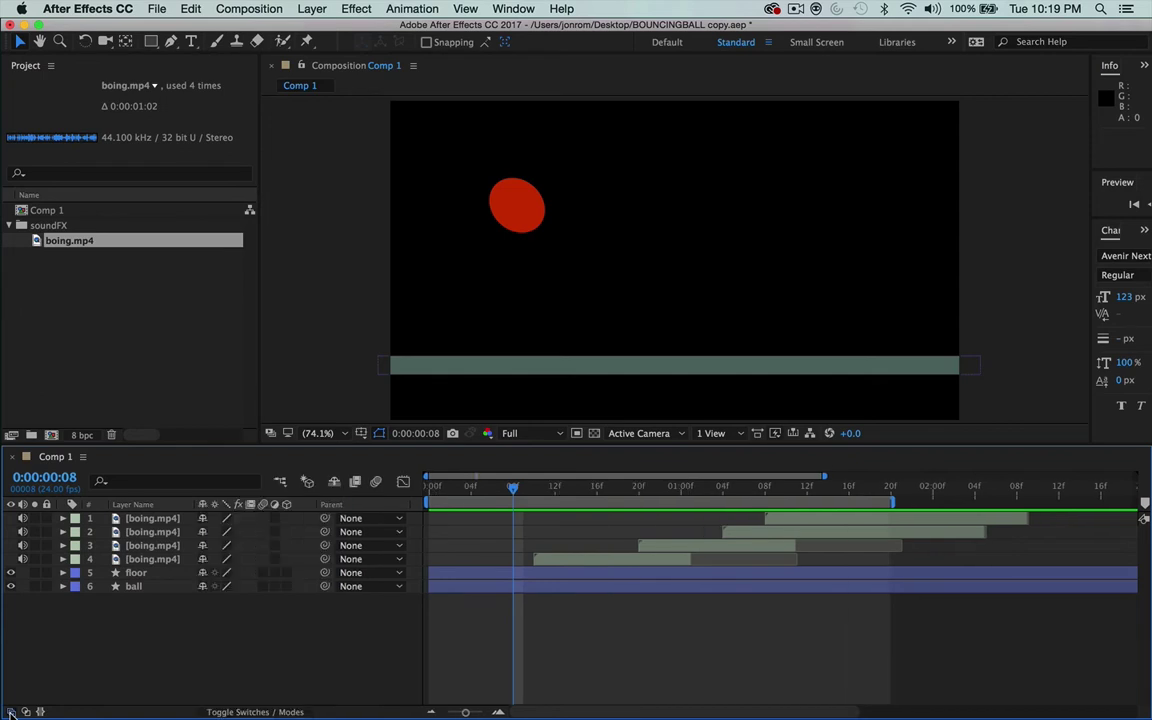
pyautogui.click(10, 713)
pyautogui.click(10, 713)
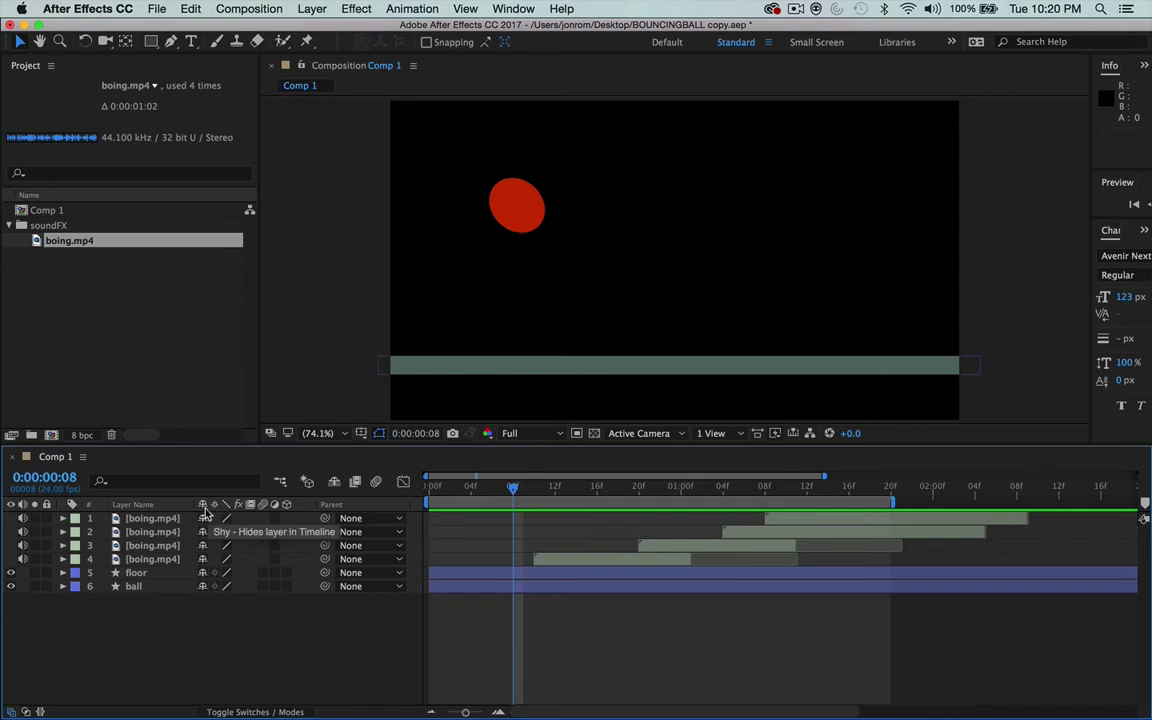
pyautogui.click(147, 589)
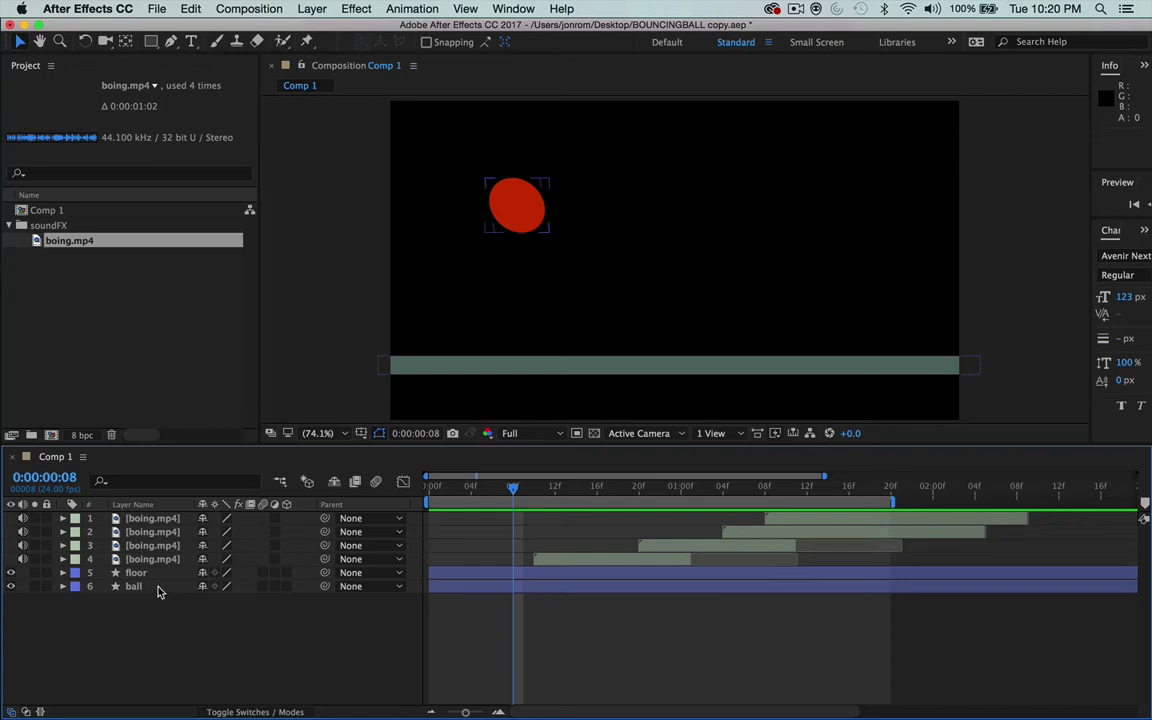
pyautogui.click(157, 595)
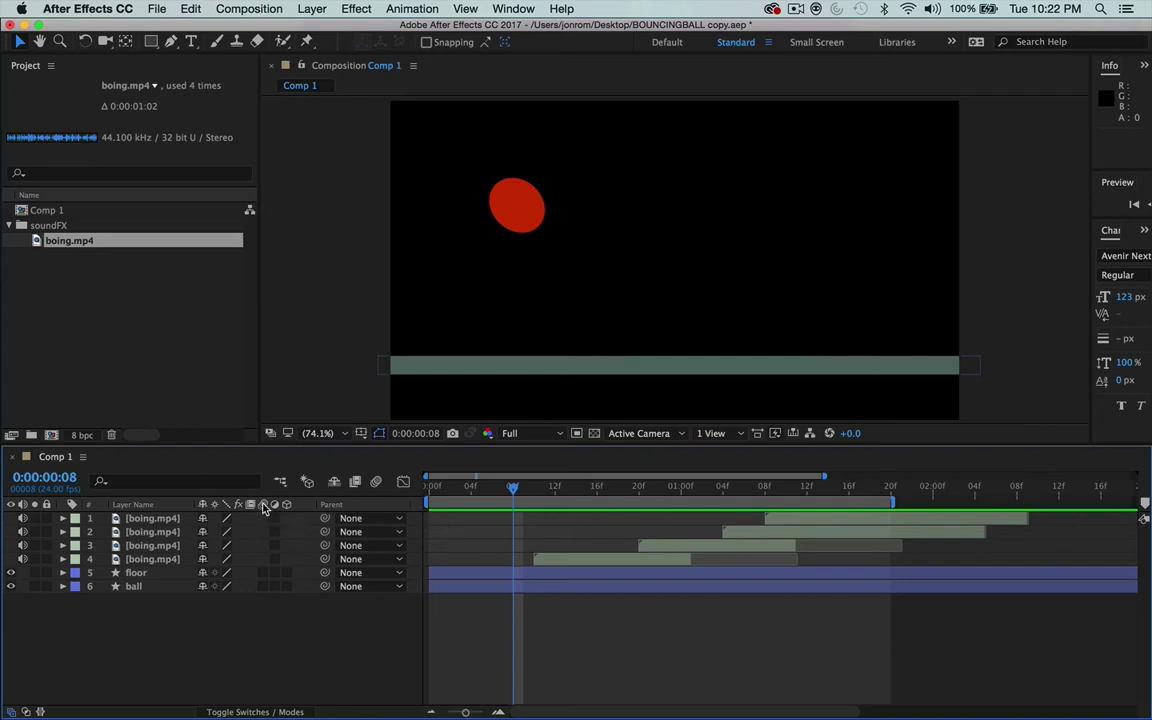
# Step: Turn on the Motion Blur switch for the ball layer
pyautogui.click(252, 587)
pyautogui.keyDown('super'); pyautogui.click(134, 586); pyautogui.keyUp('super')
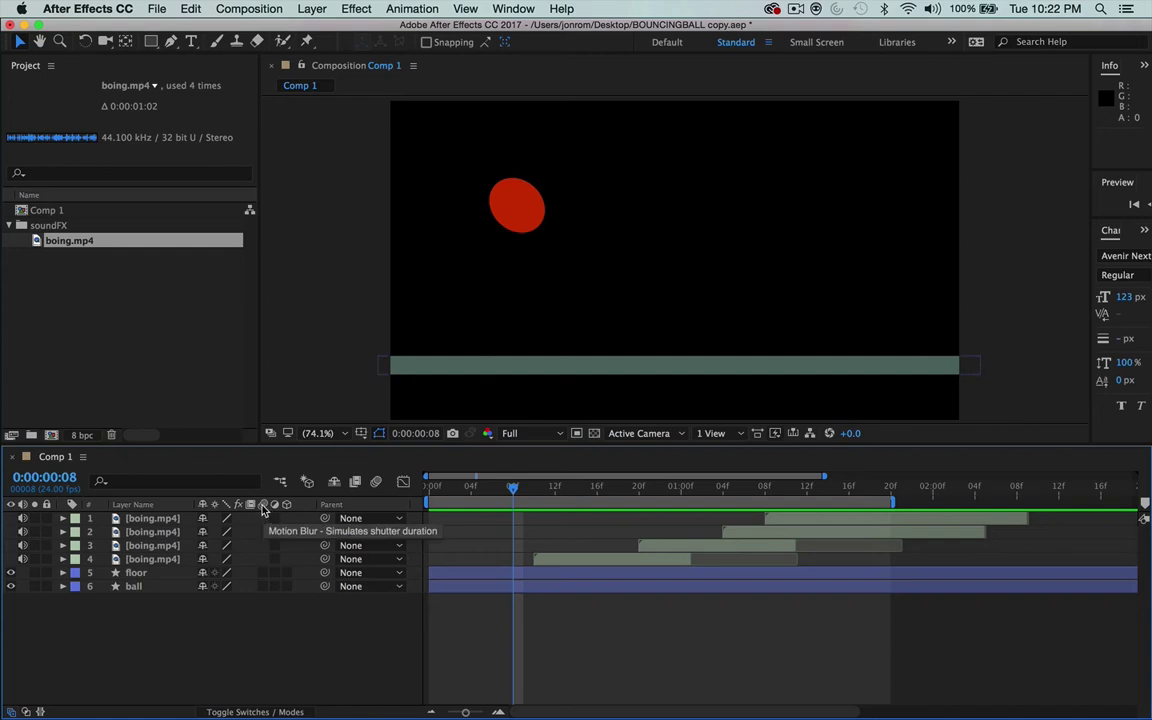
pyautogui.click(260, 587)
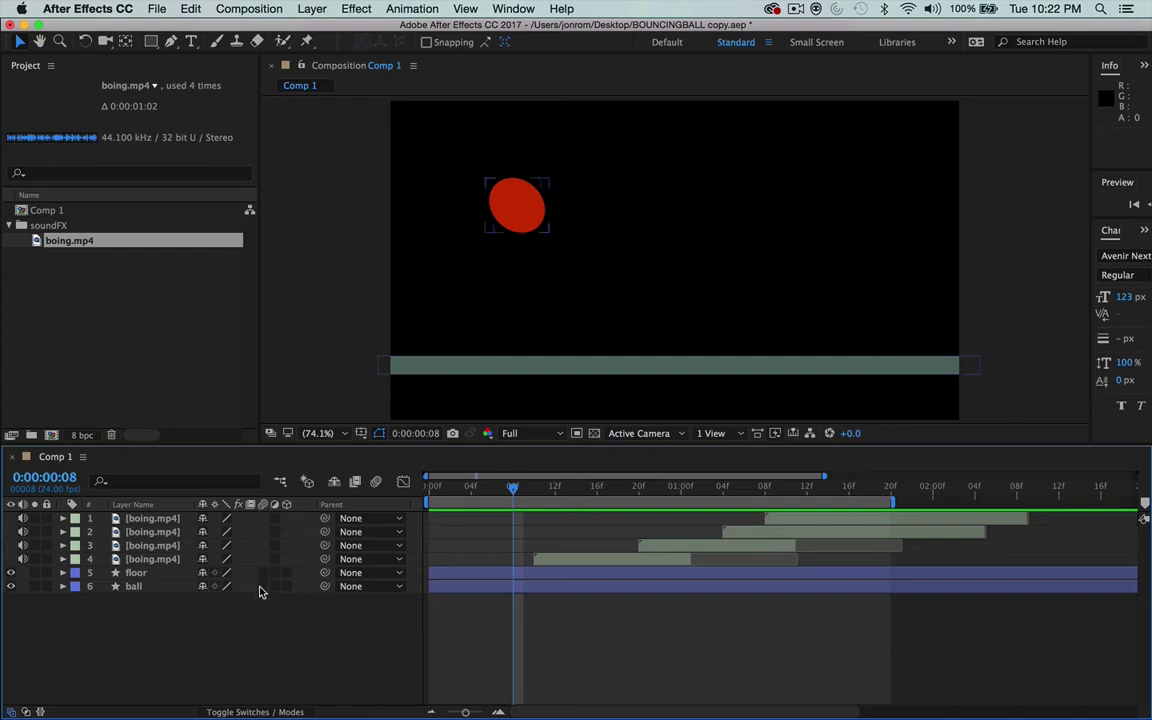
pyautogui.click(263, 587)
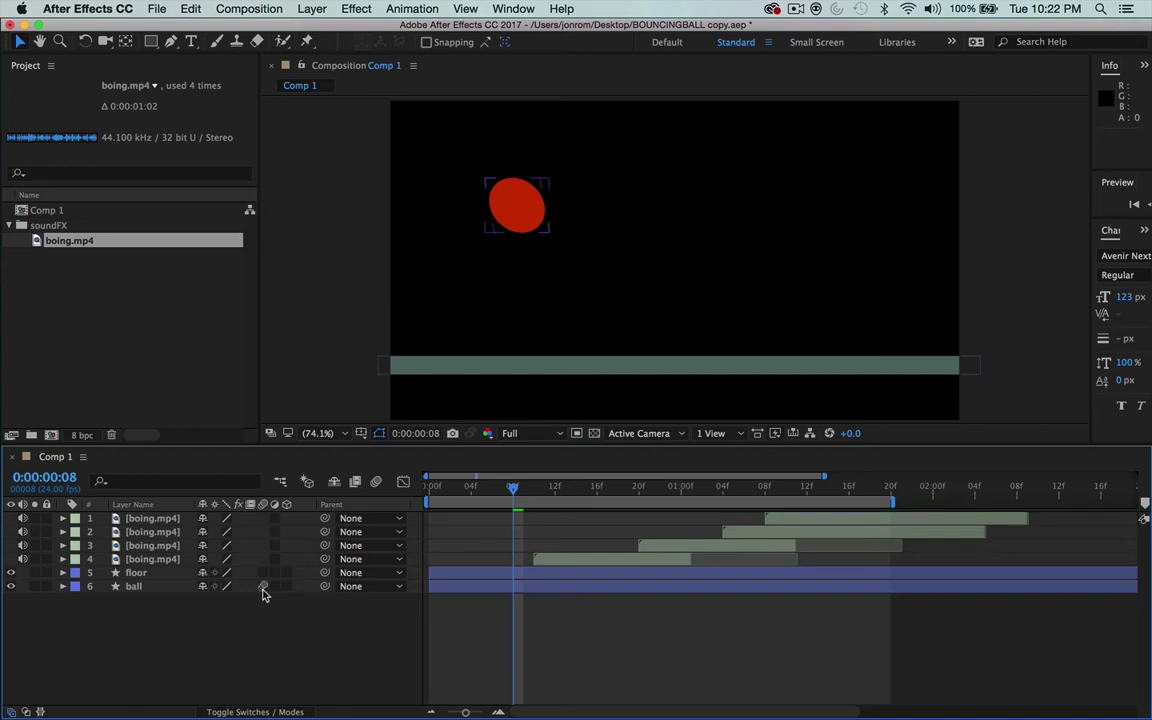
pyautogui.click(266, 622)
pyautogui.click(264, 587)
pyautogui.press('super+shift+a')
pyautogui.click(258, 586)
pyautogui.press('super+shift+a')
# Step: Enable motion blur for the whole composition and toggle the ball layer's blur switch off and on to compare the effect
pyautogui.click(378, 484)
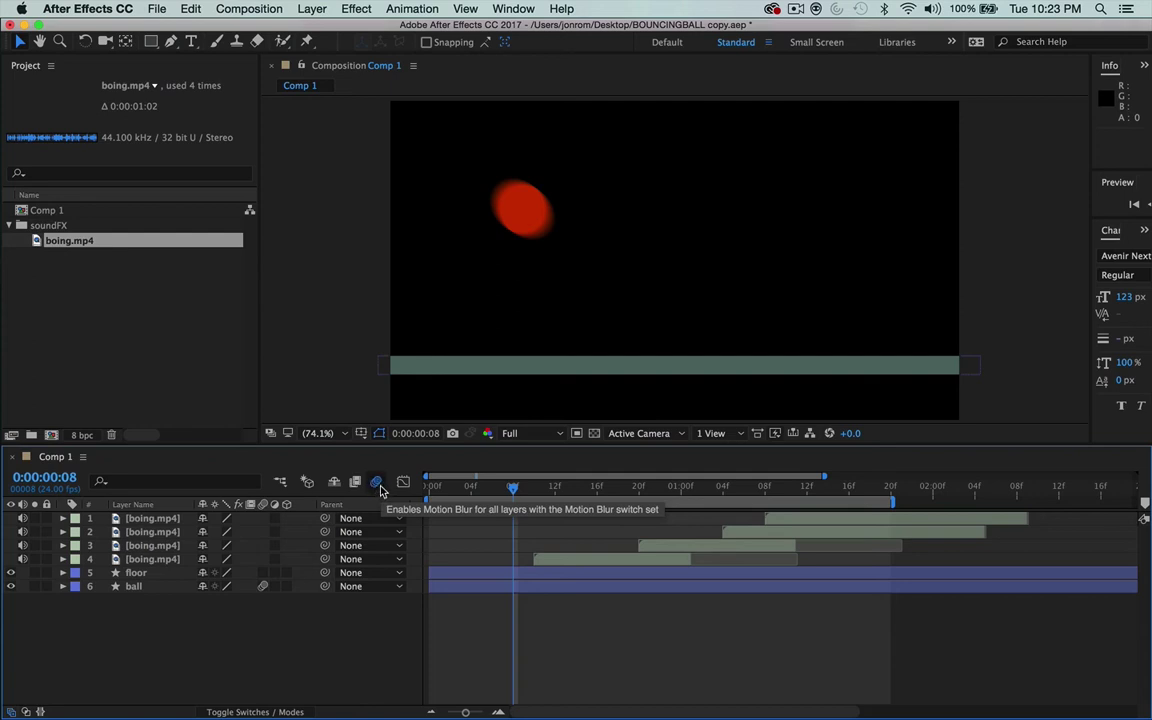
pyautogui.click(377, 483)
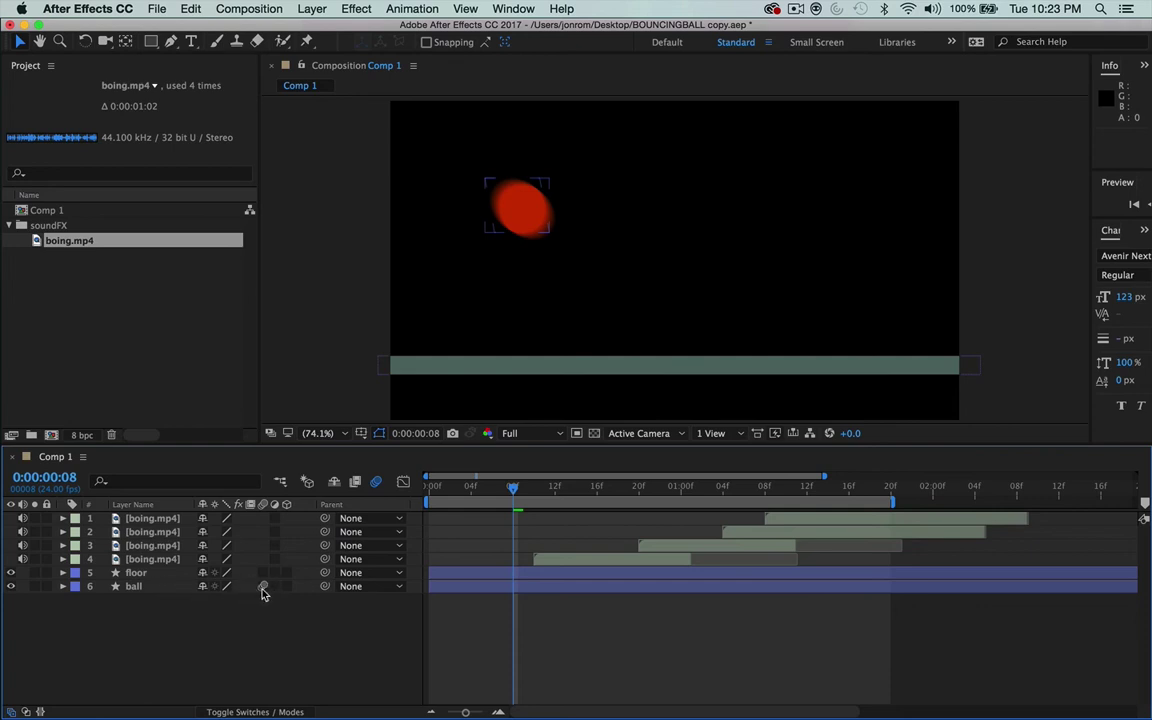
pyautogui.press('super+shift+a')
pyautogui.click(262, 586)
pyautogui.click(262, 586)
pyautogui.click(263, 578)
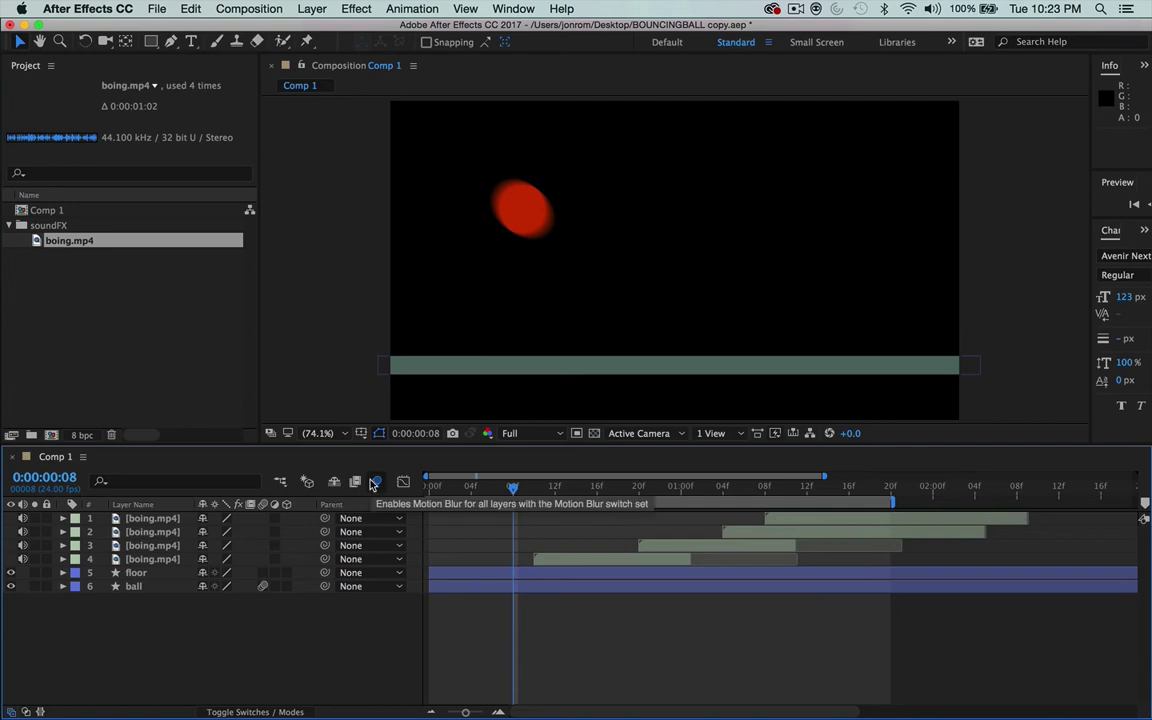
# Step: Enable motion blur for the whole composition and preview the bouncing ball animation with the blur applied
pyautogui.click(378, 483)
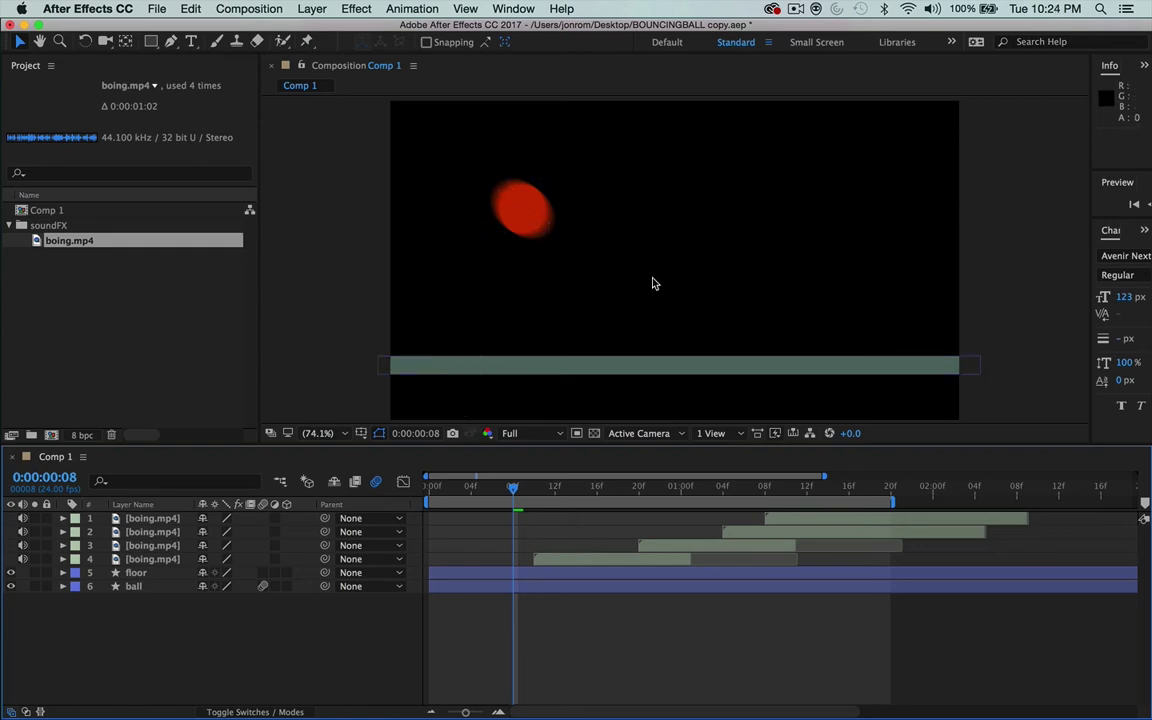
pyautogui.press('space')
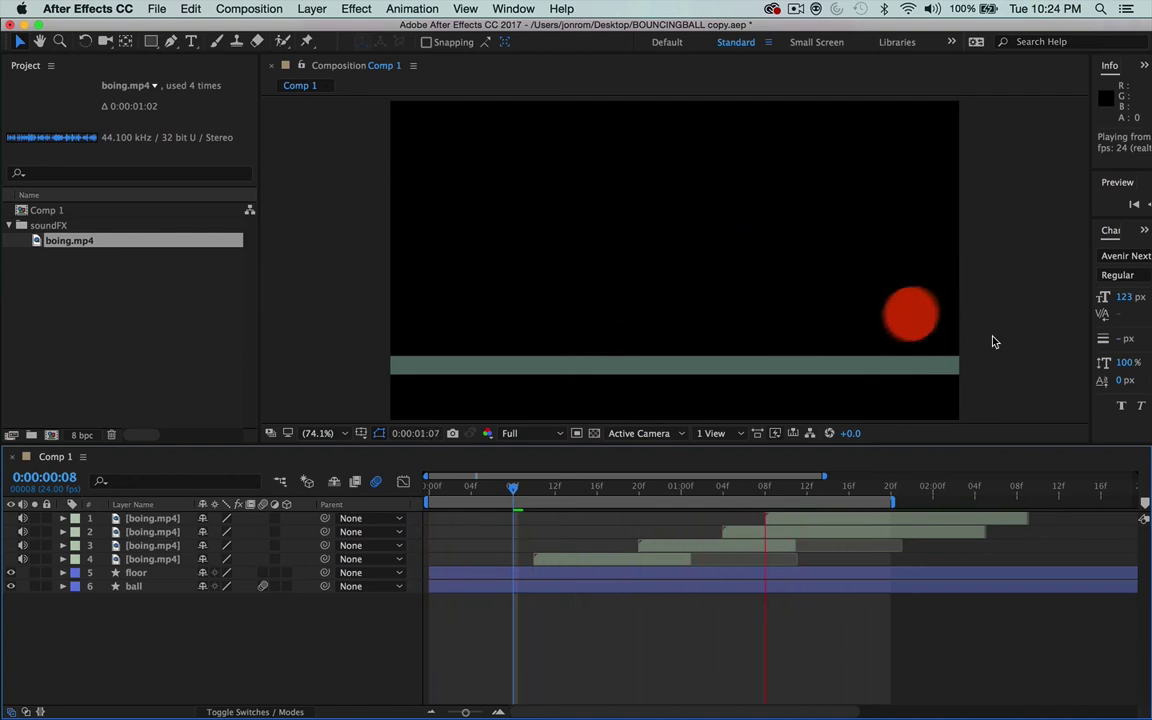
pyautogui.press('space')
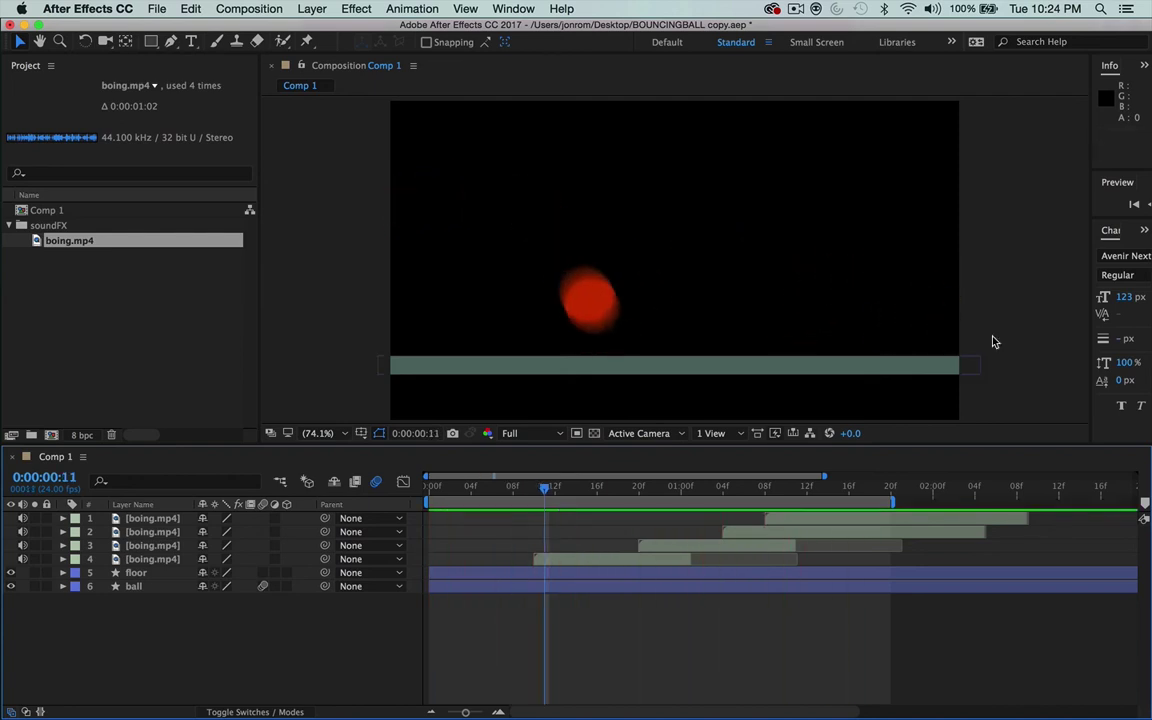
# Step: Inspect the ball's motion blur at 200% magnification on frames 11 and 10, and return the composition view to Fit
pyautogui.press('.')
pyautogui.press('.')
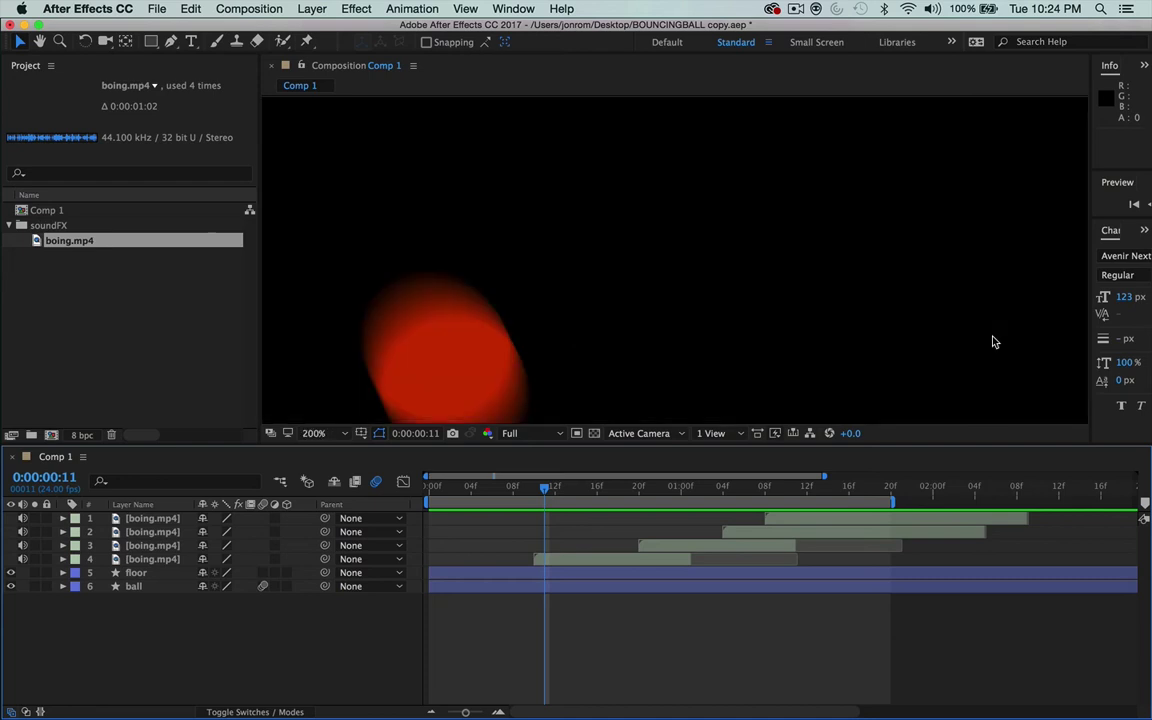
pyautogui.press('h')
pyautogui.moveTo(607, 344); pyautogui.dragTo(659, 271)
pyautogui.press('v')
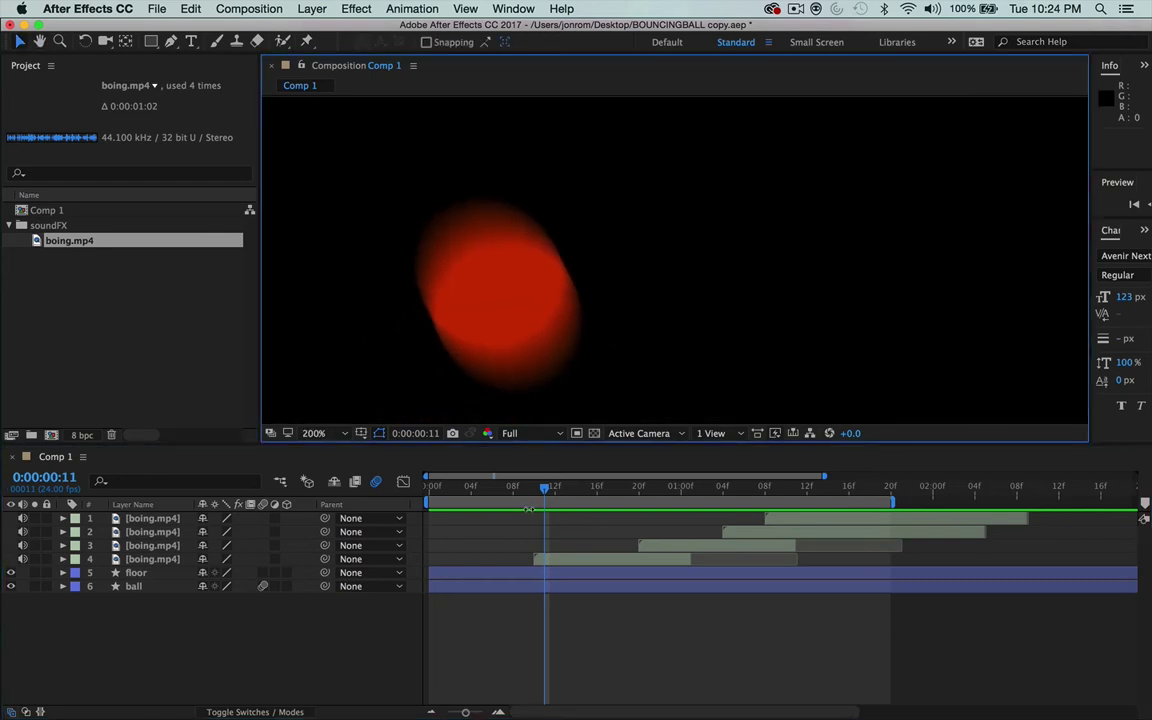
pyautogui.moveTo(545, 497)
pyautogui.mouseDown()
pyautogui.moveTo(512, 492)
pyautogui.moveTo(645, 504)
pyautogui.moveTo(514, 510)
pyautogui.moveTo(535, 513)
pyautogui.mouseUp()
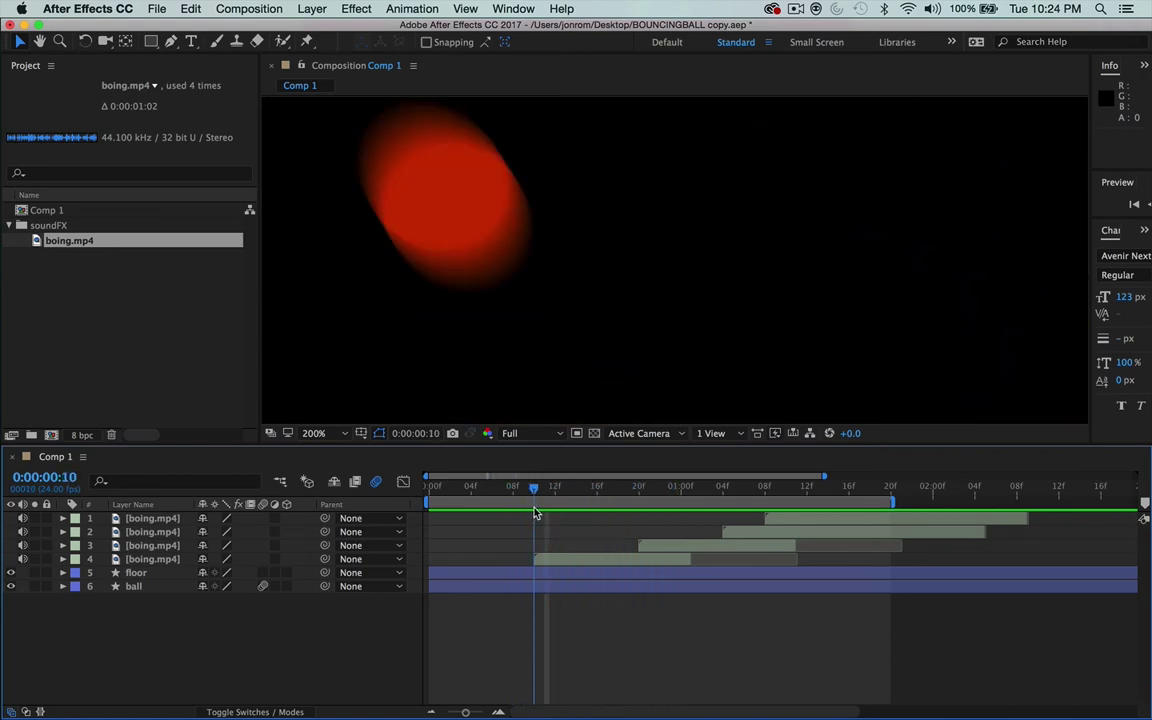
pyautogui.press(',')
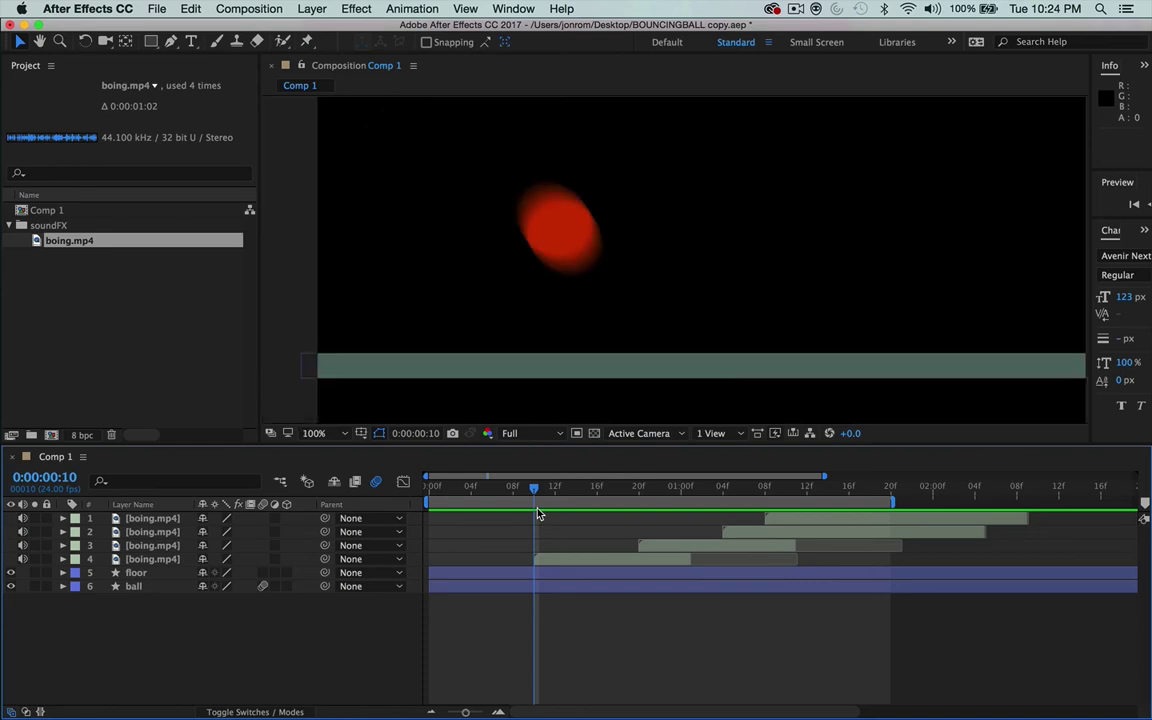
pyautogui.click(316, 433)
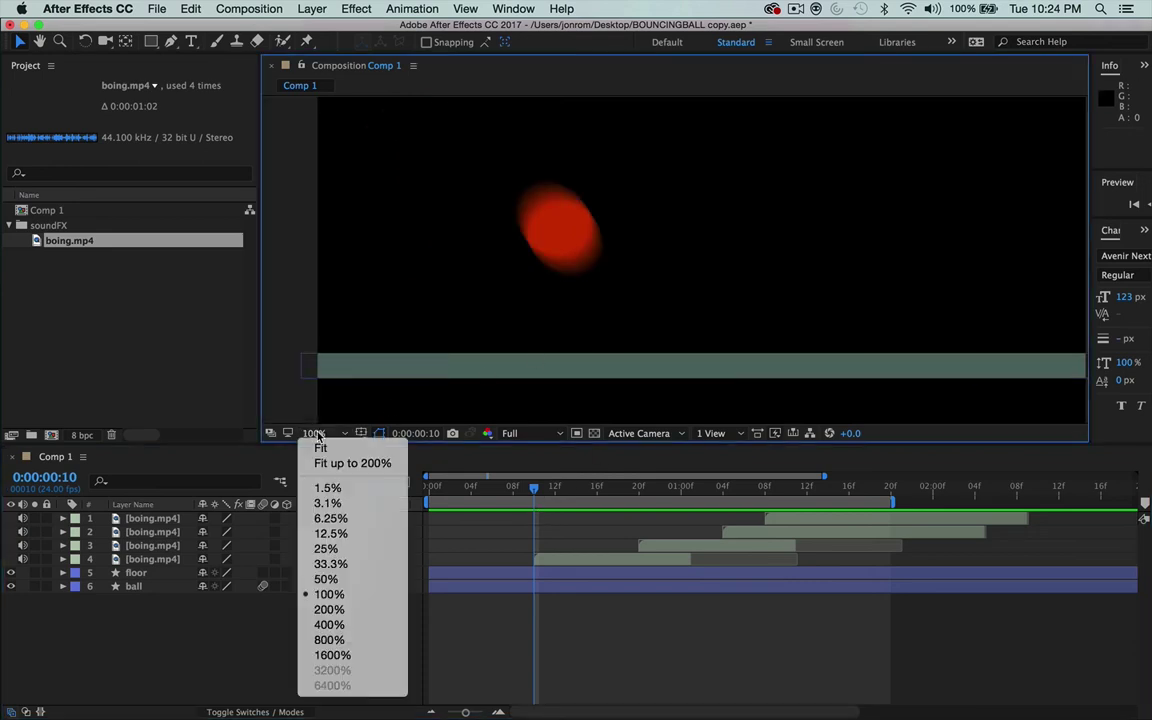
pyautogui.click(322, 443)
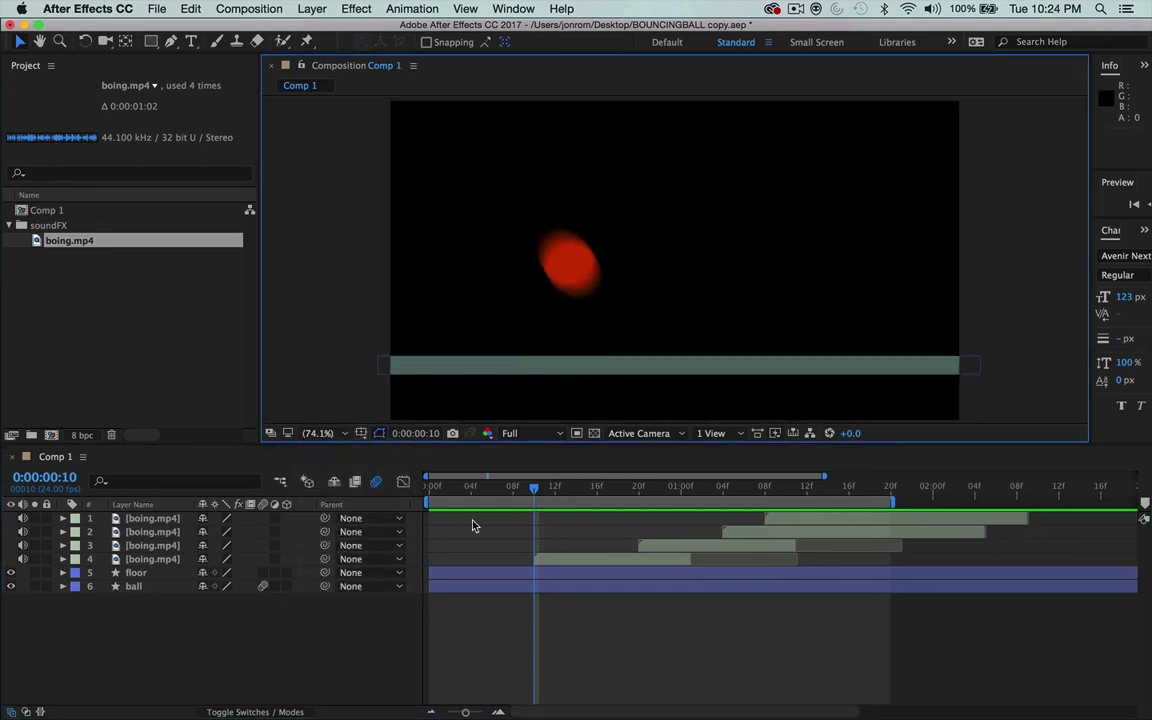
# Step: Play the animation and scrub through the bounces to 0:00:01:04 and back to 0:00:00:13 to check the ball's blur
pyautogui.press('space')
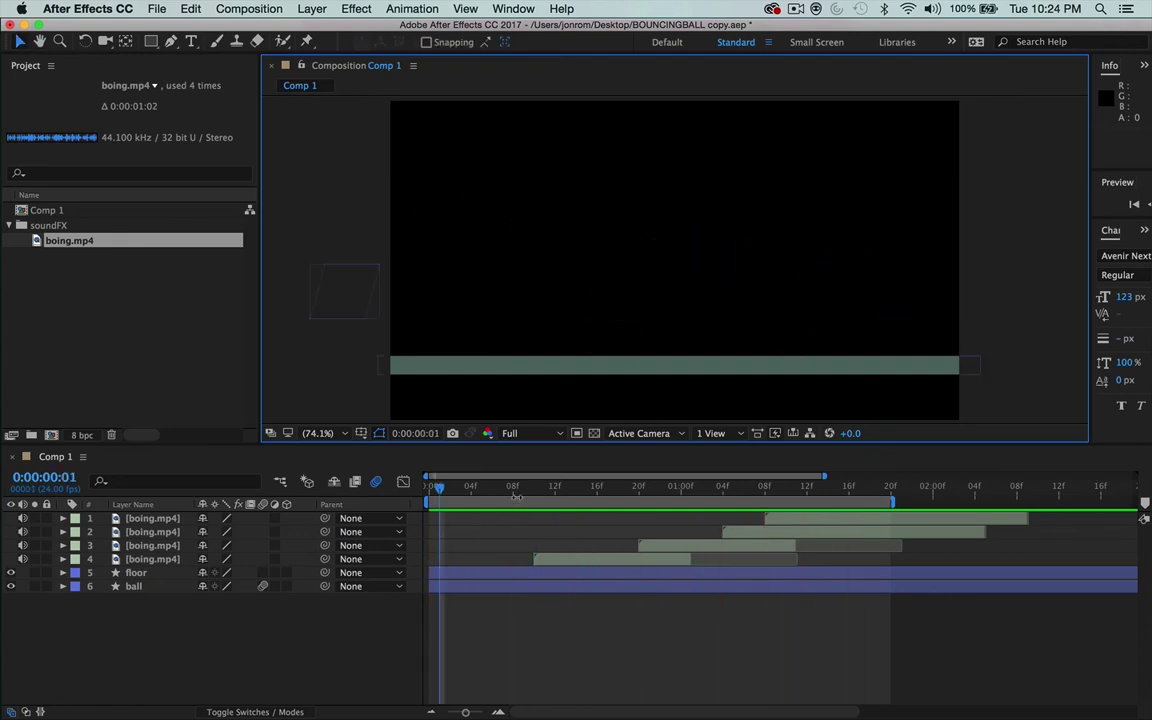
pyautogui.moveTo(516, 494); pyautogui.dragTo(718, 527)
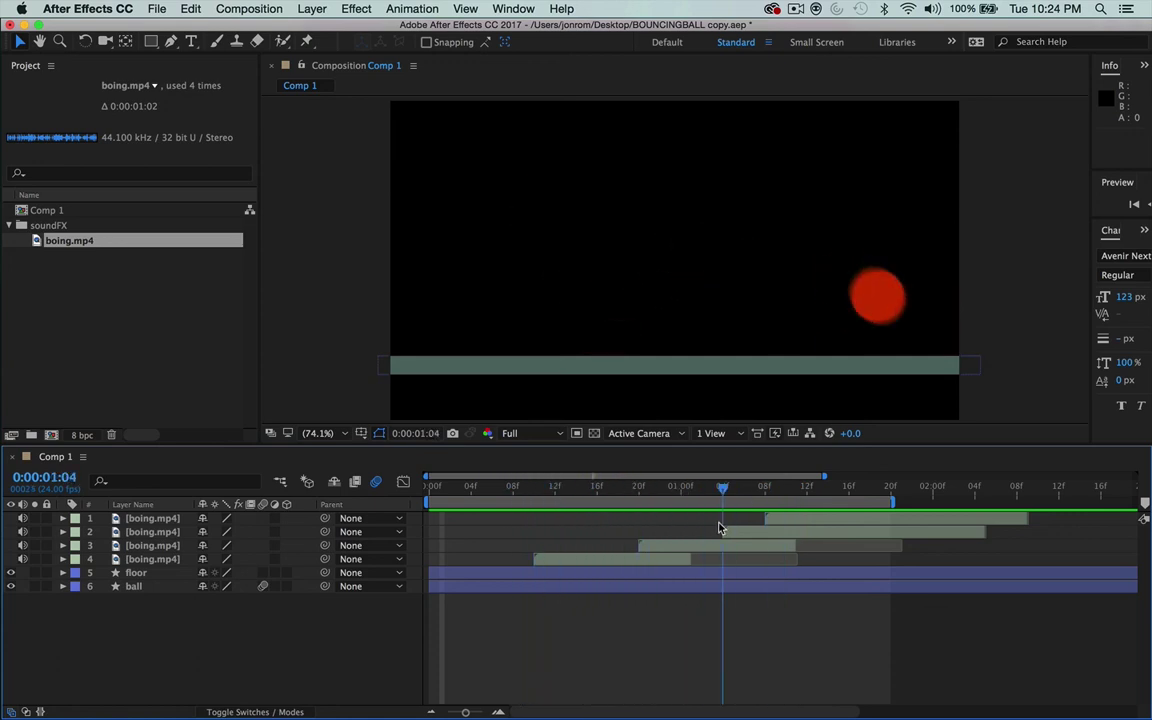
pyautogui.moveTo(514, 491); pyautogui.dragTo(565, 497)
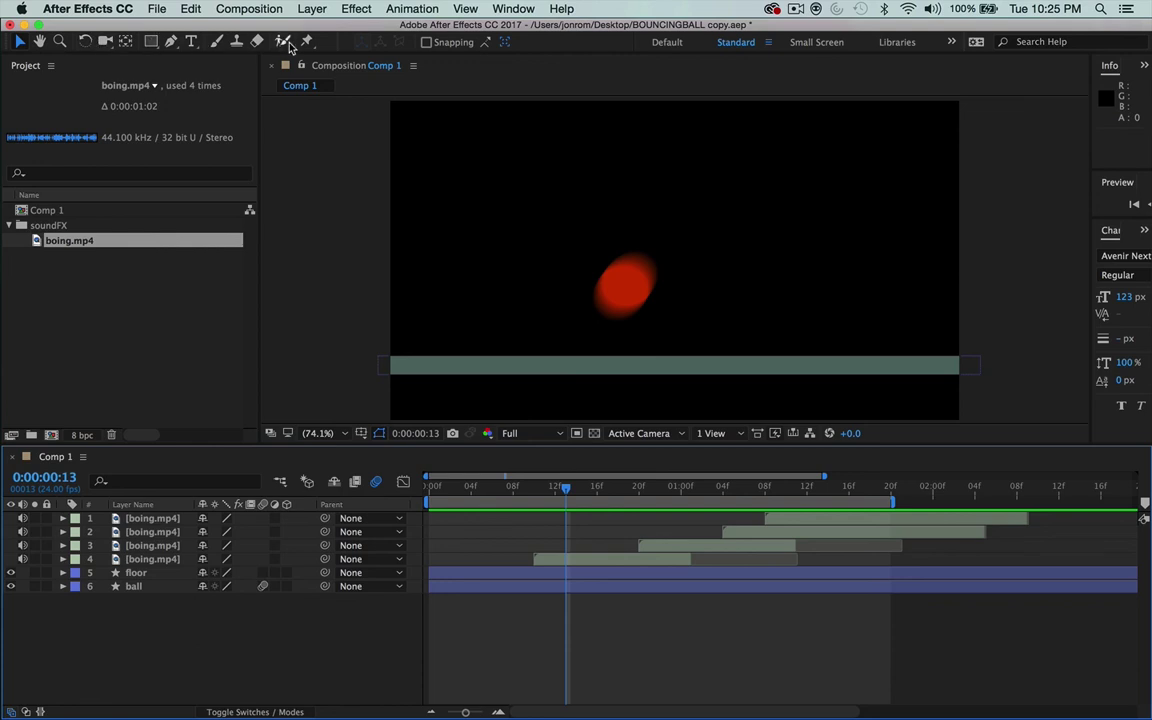
# Step: Deselect boing.mp4 in the project and expand the ball layer to show its Skew, Position and Scale keyframes
pyautogui.click(127, 326)
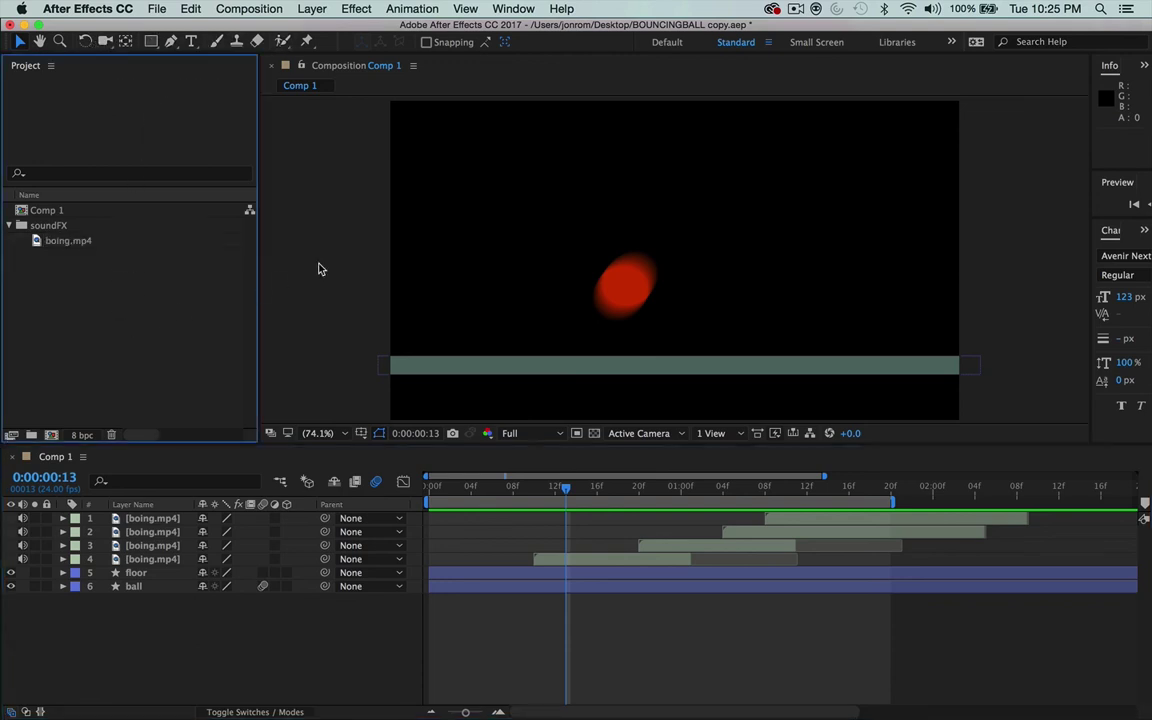
pyautogui.click(228, 645)
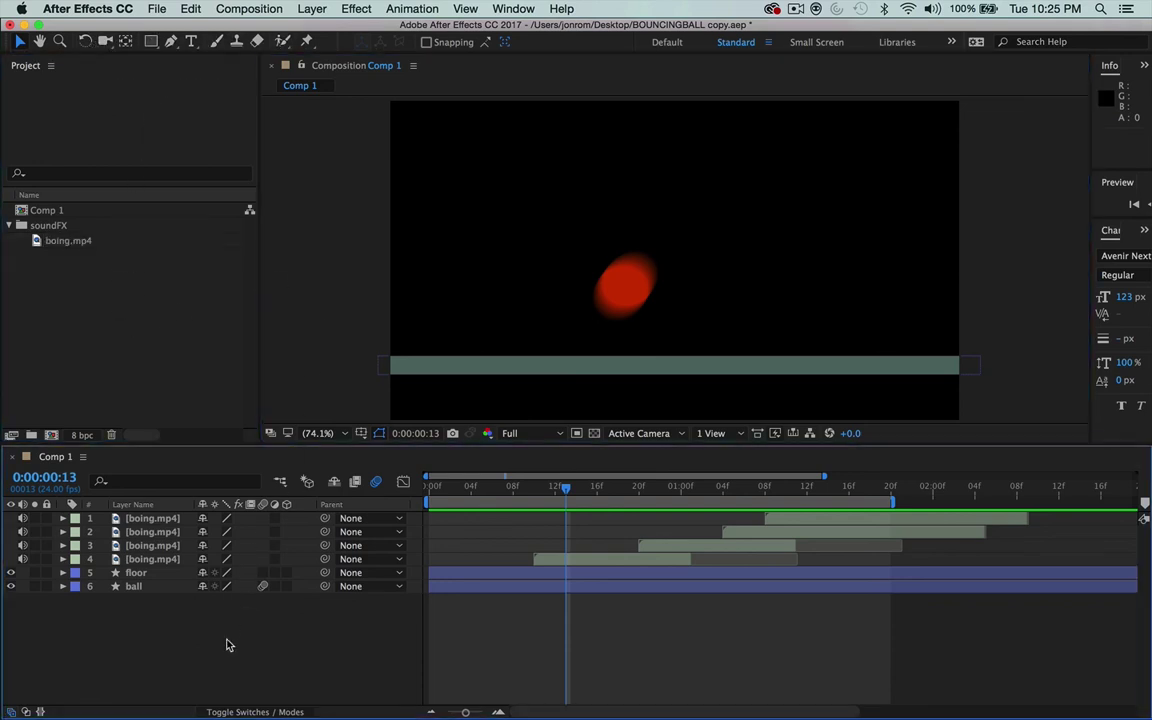
pyautogui.click(110, 588)
pyautogui.click(62, 586)
pyautogui.scroll(-3, 186, 648)
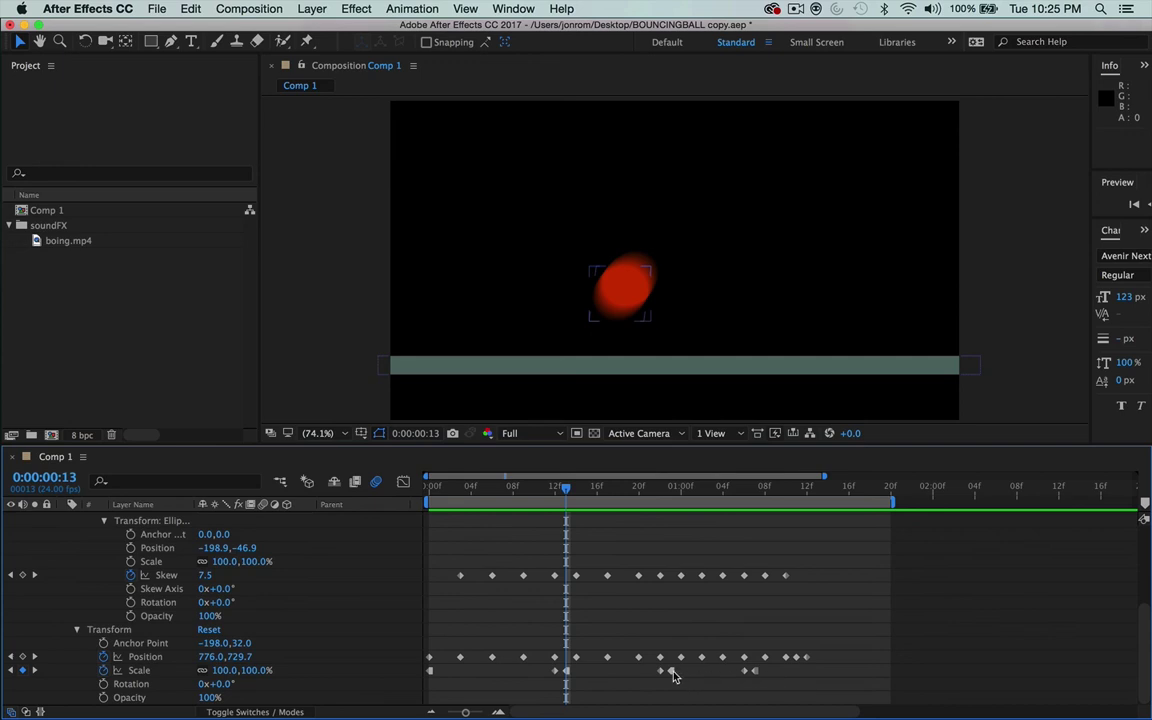
# Step: Examine the ball's Scale keyframe at frame 13 and Position keyframe at frame 14, and scrub back to 0:00:00:08
pyautogui.click(566, 671)
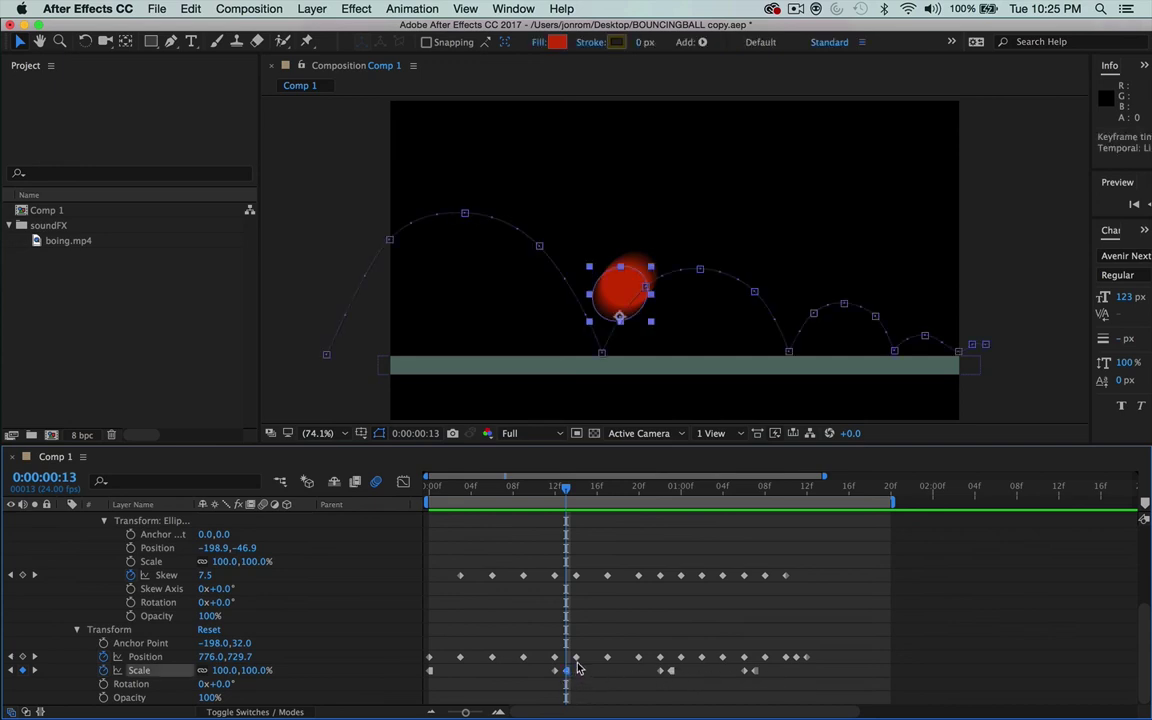
pyautogui.click(576, 658)
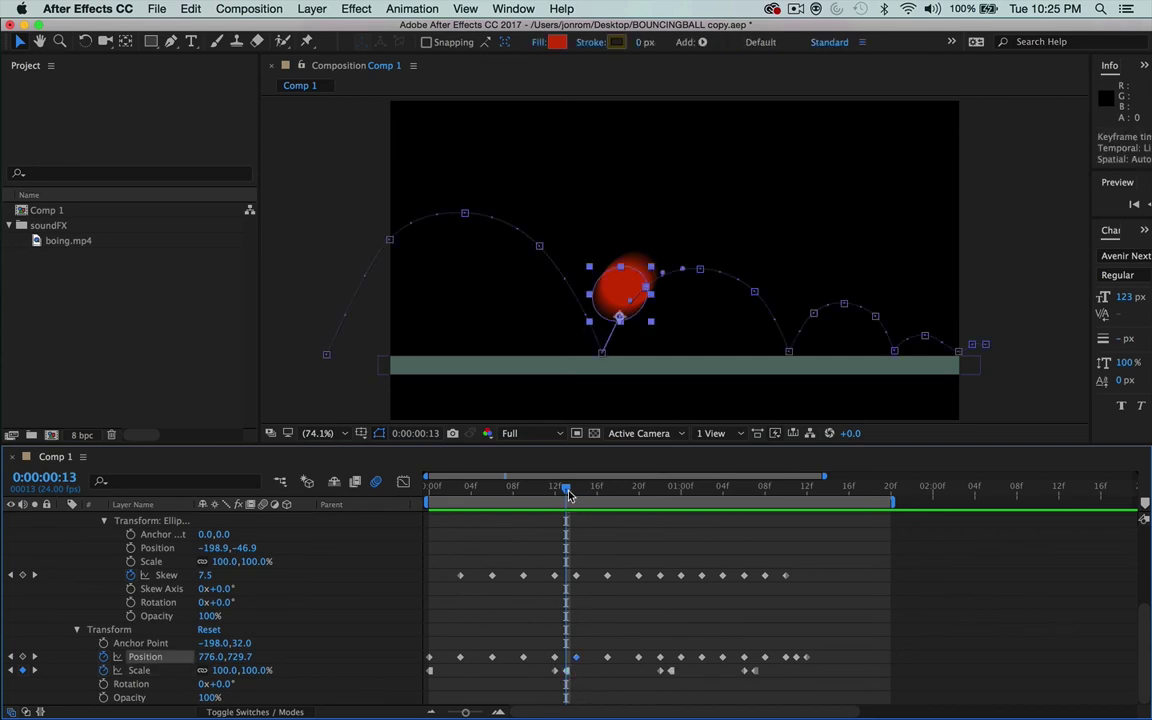
pyautogui.moveTo(569, 495); pyautogui.dragTo(515, 504)
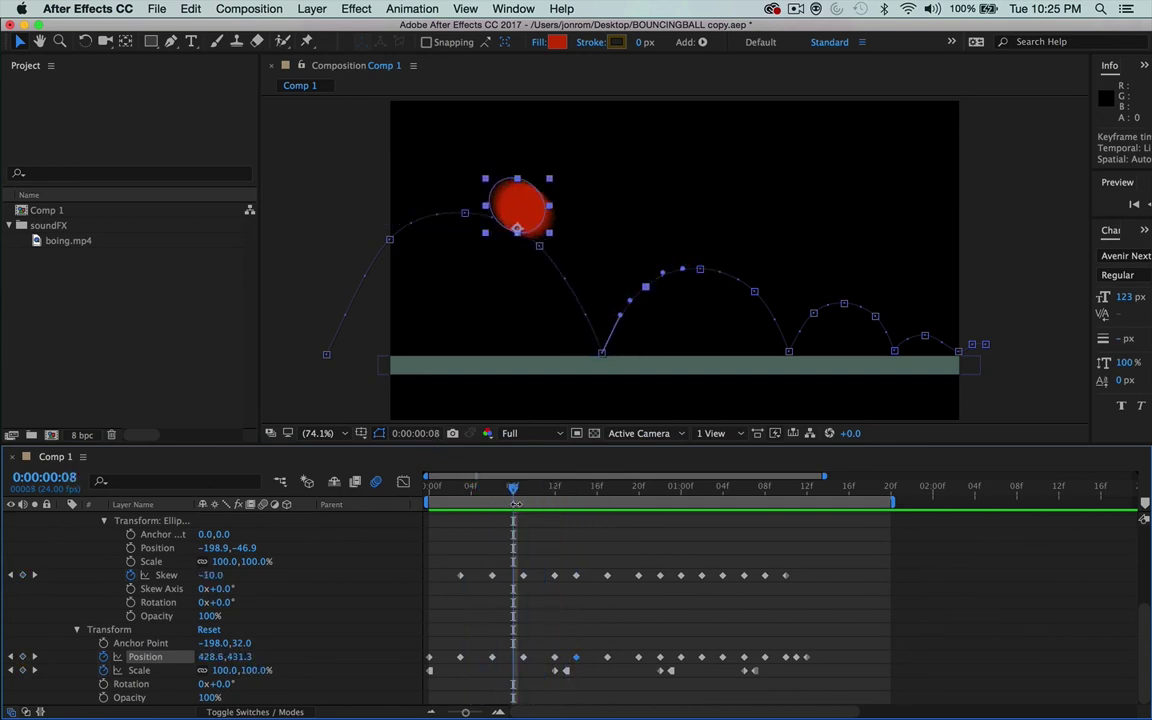